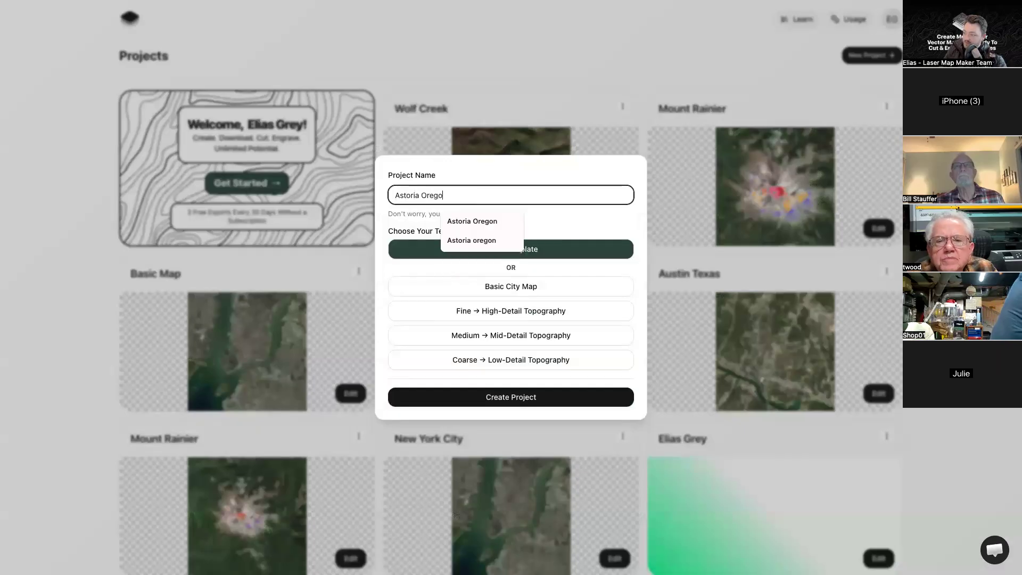
- Create a project named Astoria Oregon from the Basic City Map template
click(618, 172)
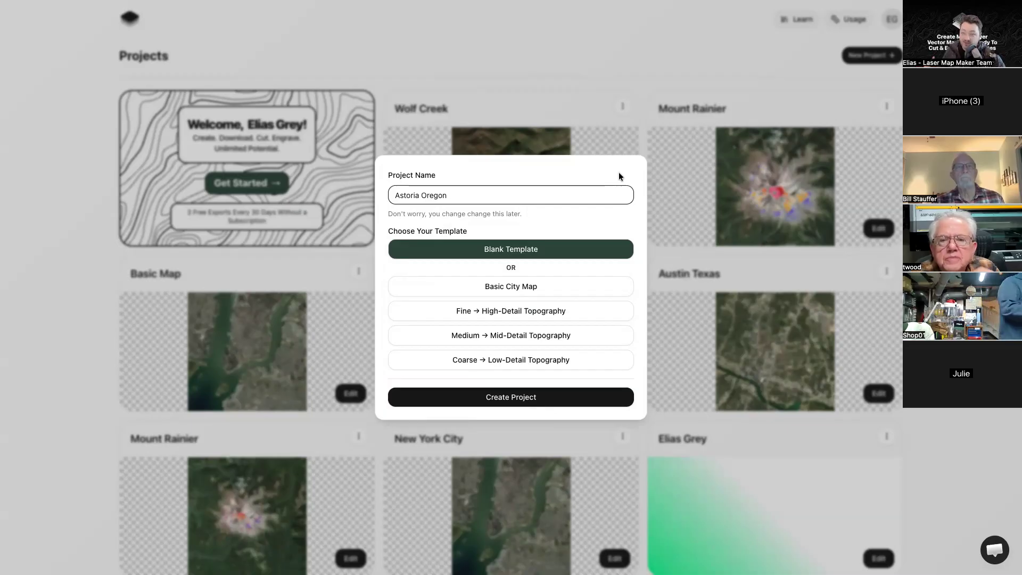
drag(388, 175, 440, 176)
click(439, 174)
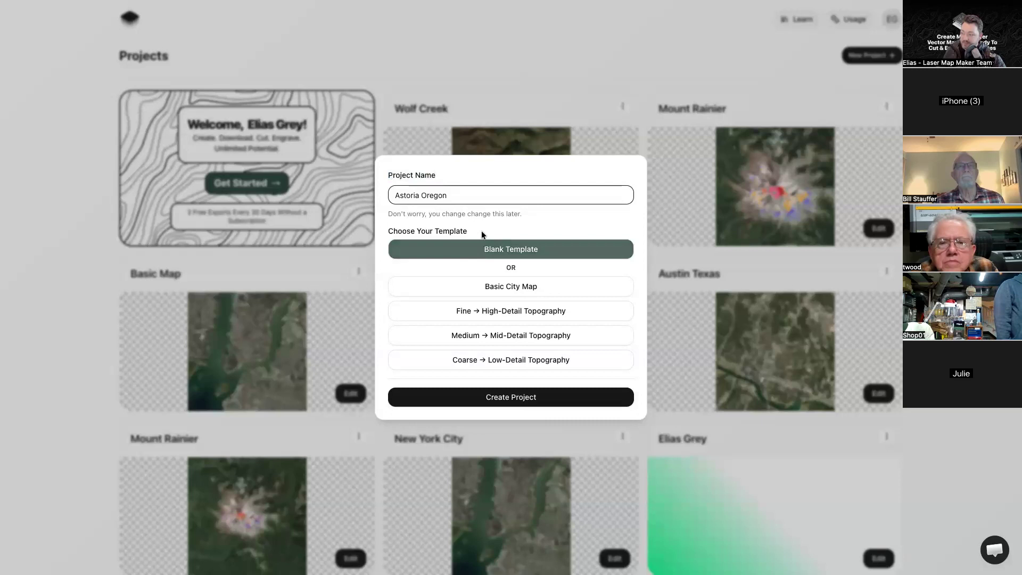
click(516, 290)
click(514, 314)
click(514, 334)
click(516, 361)
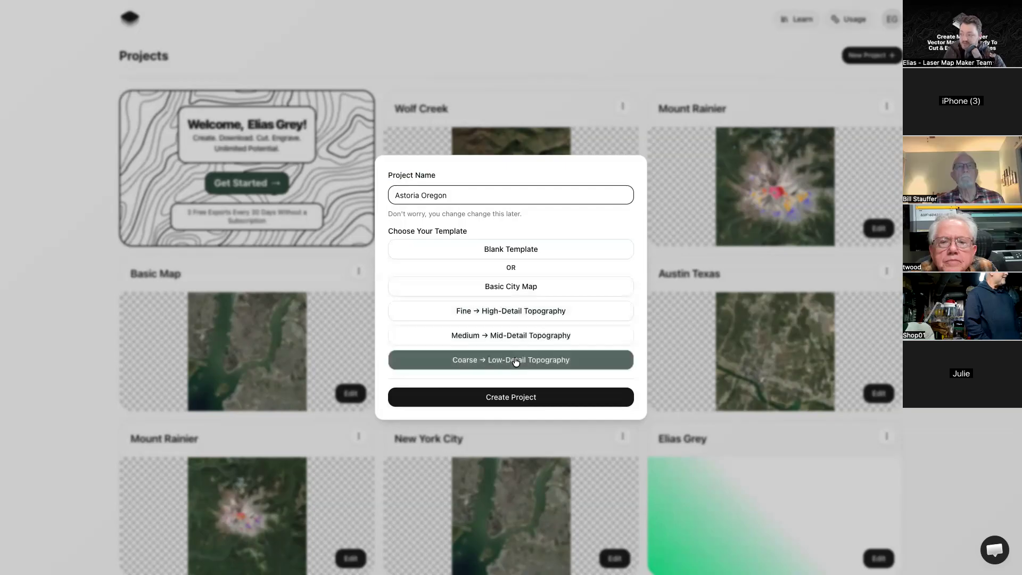
click(532, 287)
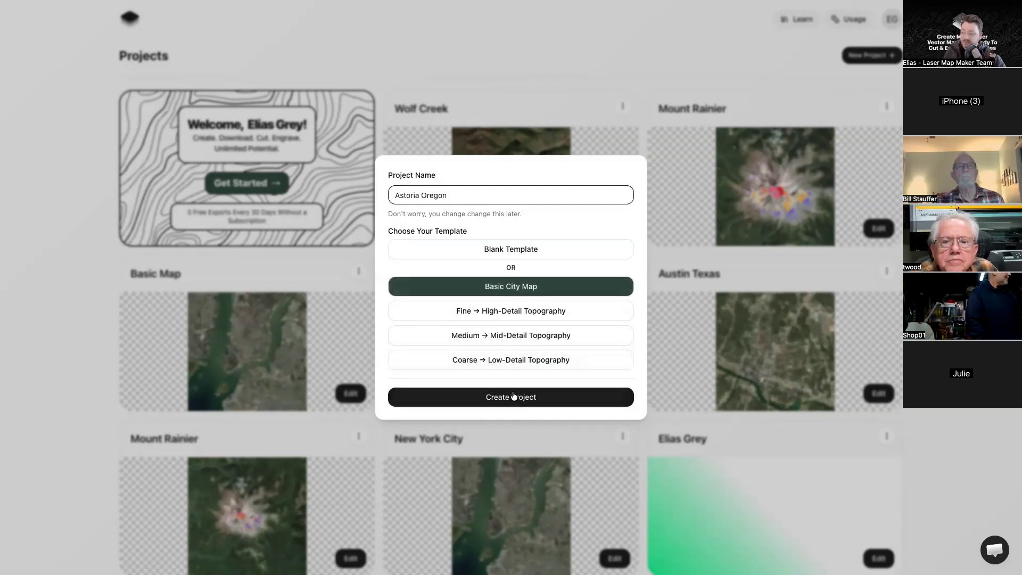
click(557, 400)
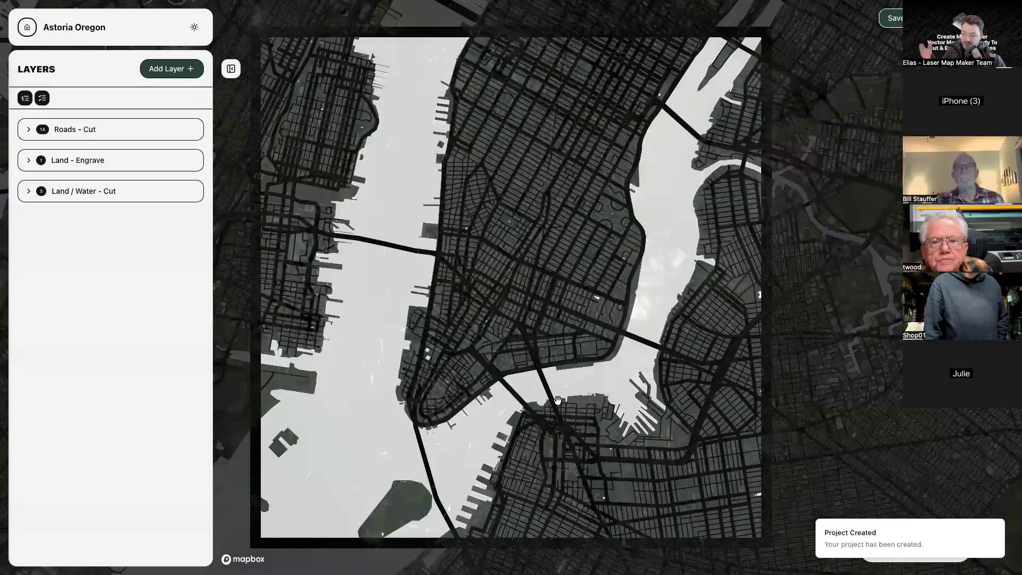
- Search for Astoria Oregon and move the map to that location
scroll(477, 292, down, 5)
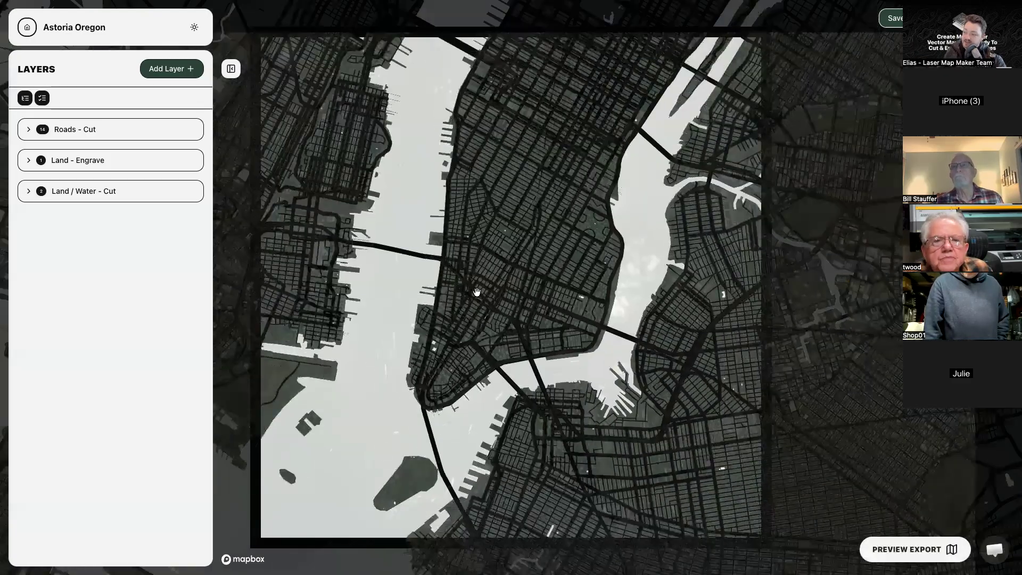
scroll(476, 276, up, 2)
scroll(475, 277, up, 2)
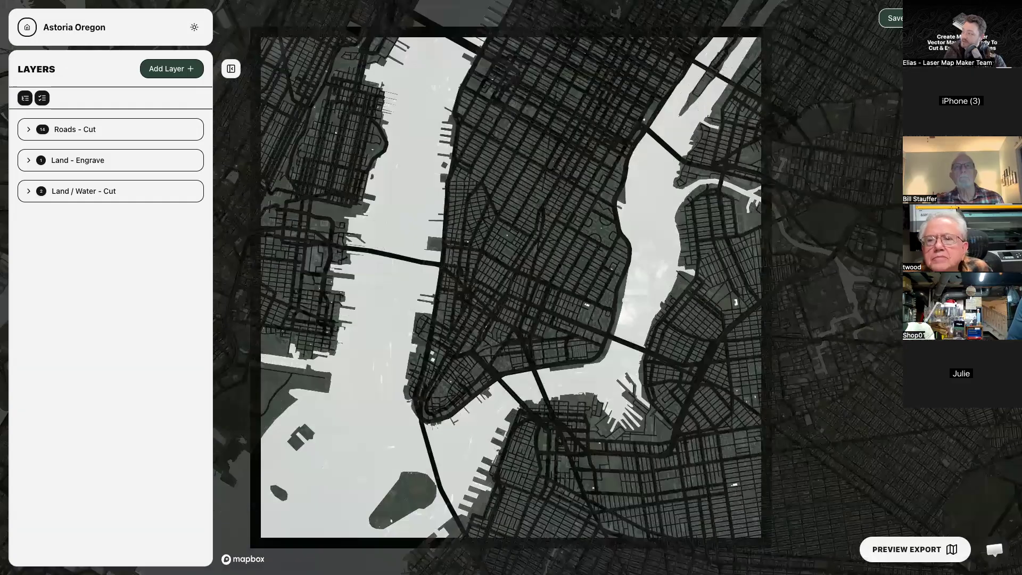
click(1004, 104)
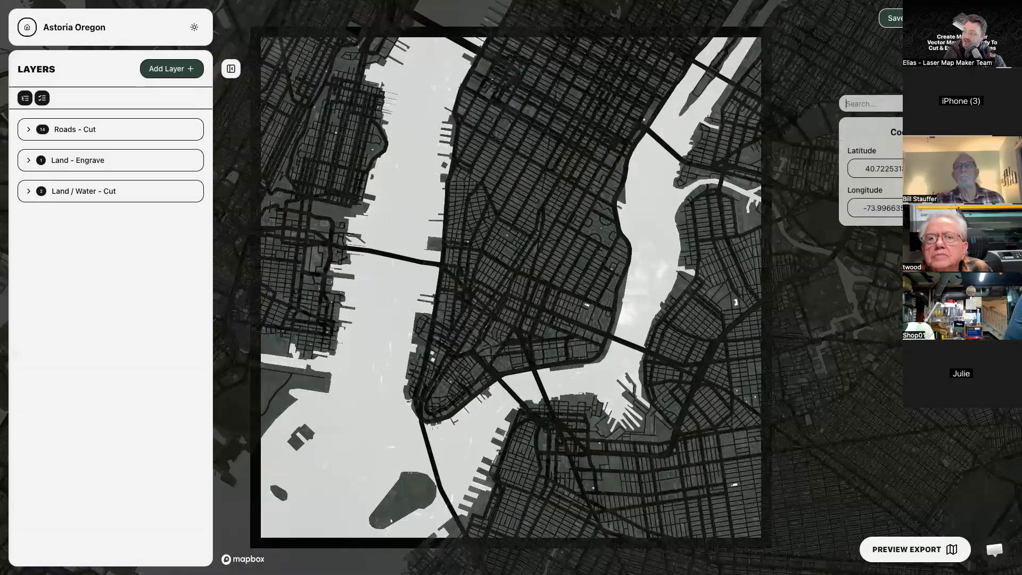
text(Astoria Oregon)
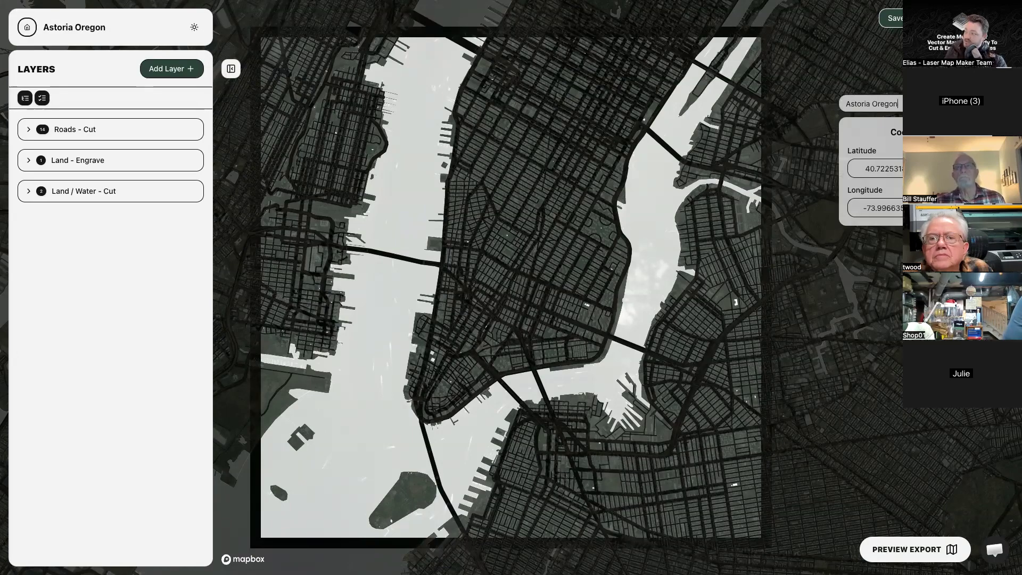
key(Return)
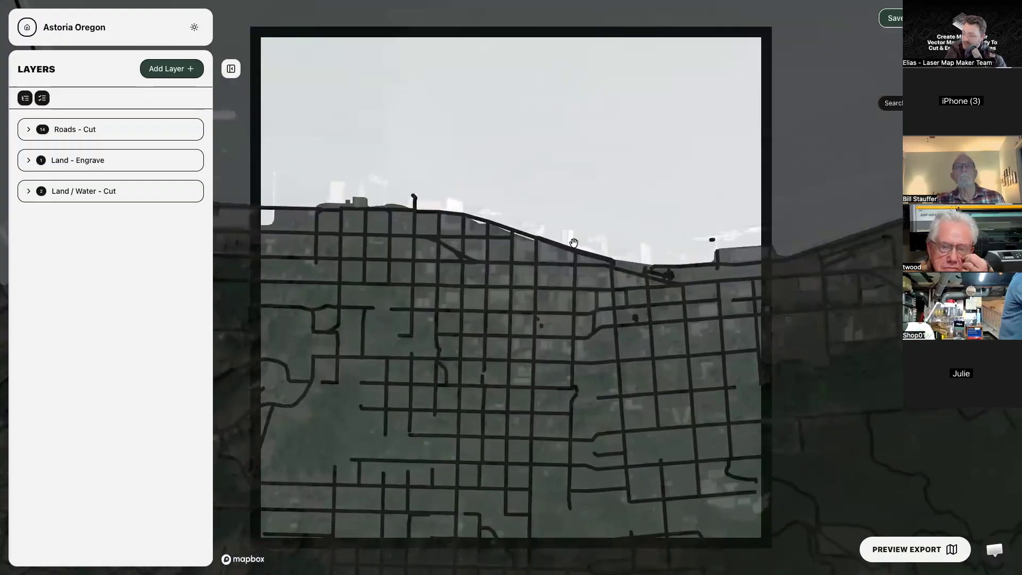
- Reframe the map to fit the whole Astoria peninsula, its bridges and the bay to the south inside the frame
scroll(484, 328, down, 5)
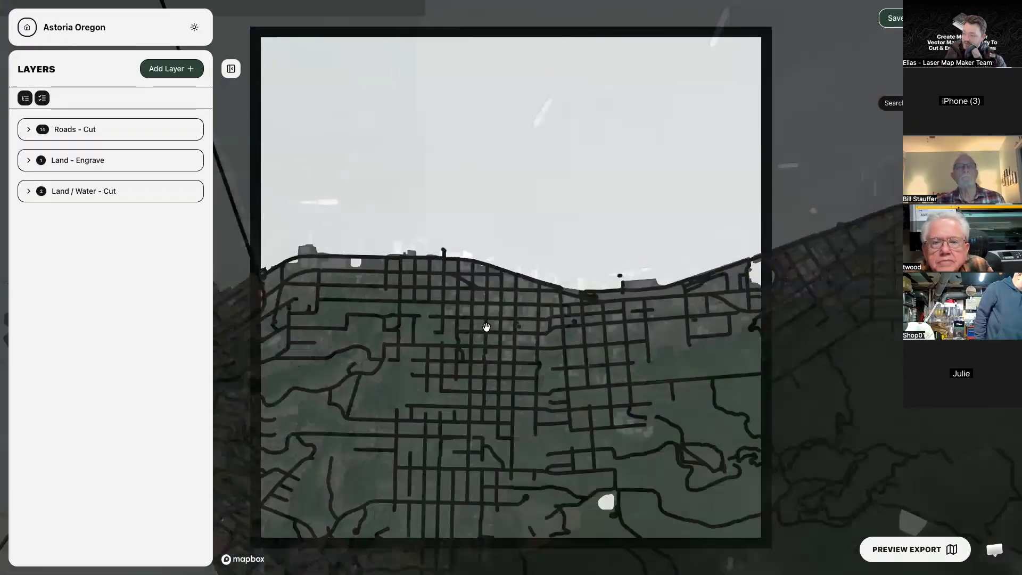
drag(484, 347, 500, 254)
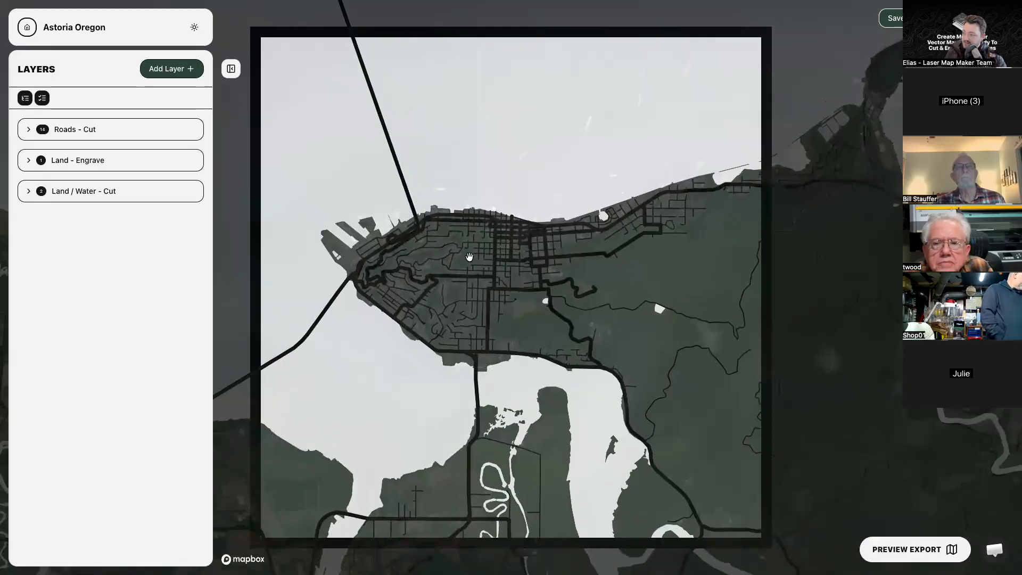
scroll(468, 257, up, 2)
scroll(469, 257, up, 1)
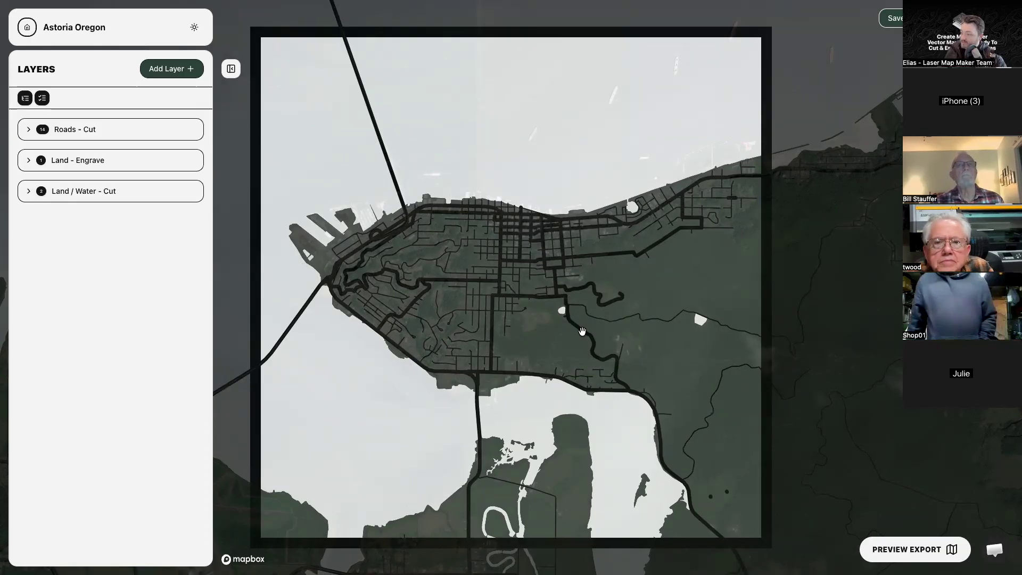
scroll(583, 332, up, 1)
- Open the export preview and review the vectorize, vector strategy and output format settings of the layers
mouse_move(926, 551)
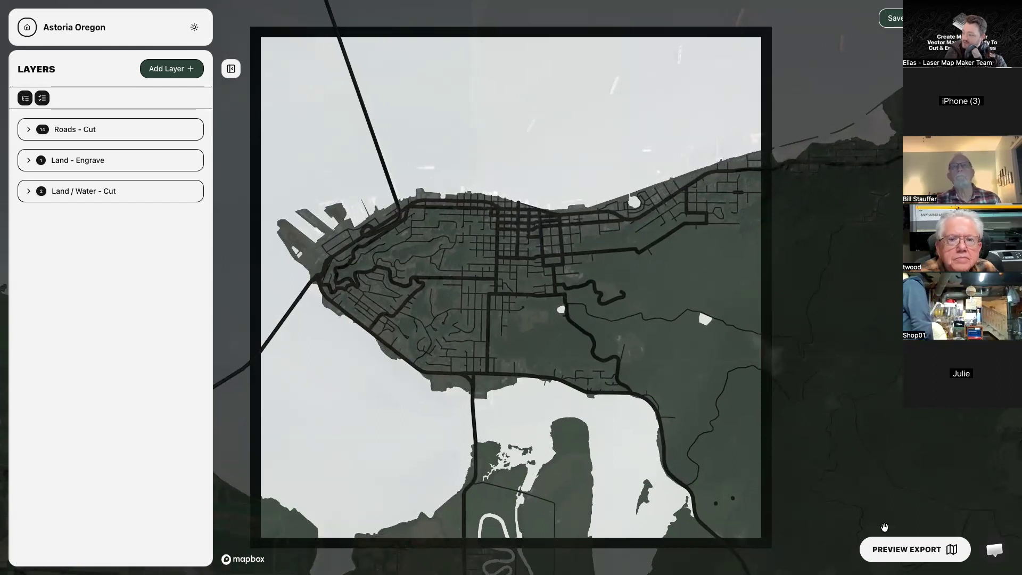
click(892, 550)
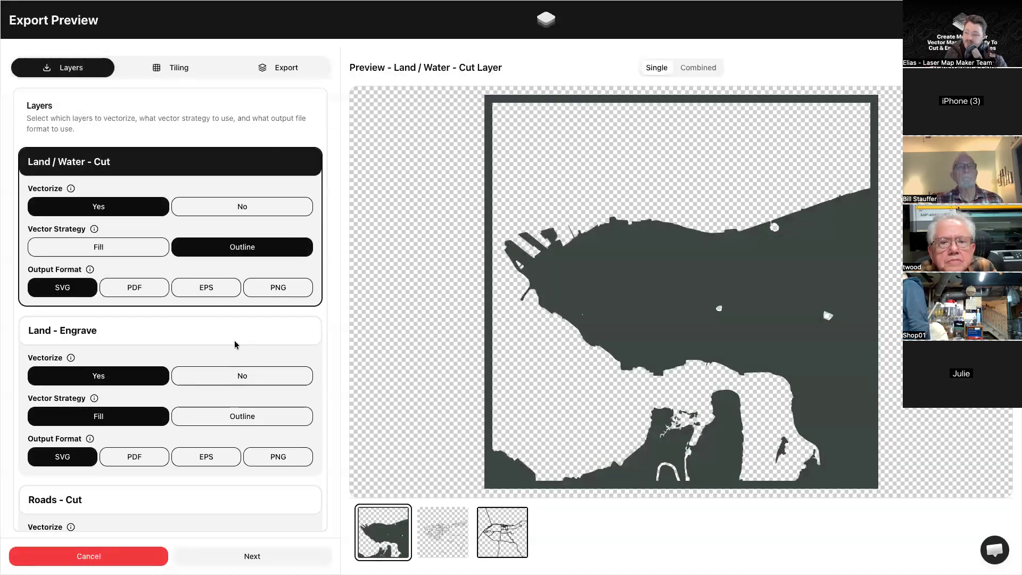
scroll(201, 433, down, 1)
scroll(198, 433, down, 2)
scroll(198, 437, up, 3)
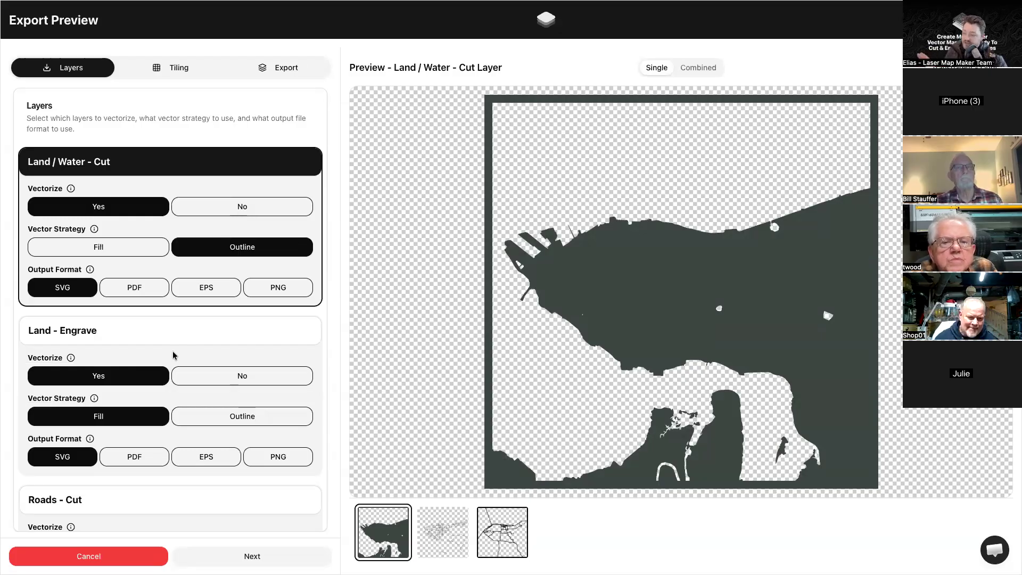
scroll(173, 356, down, 1)
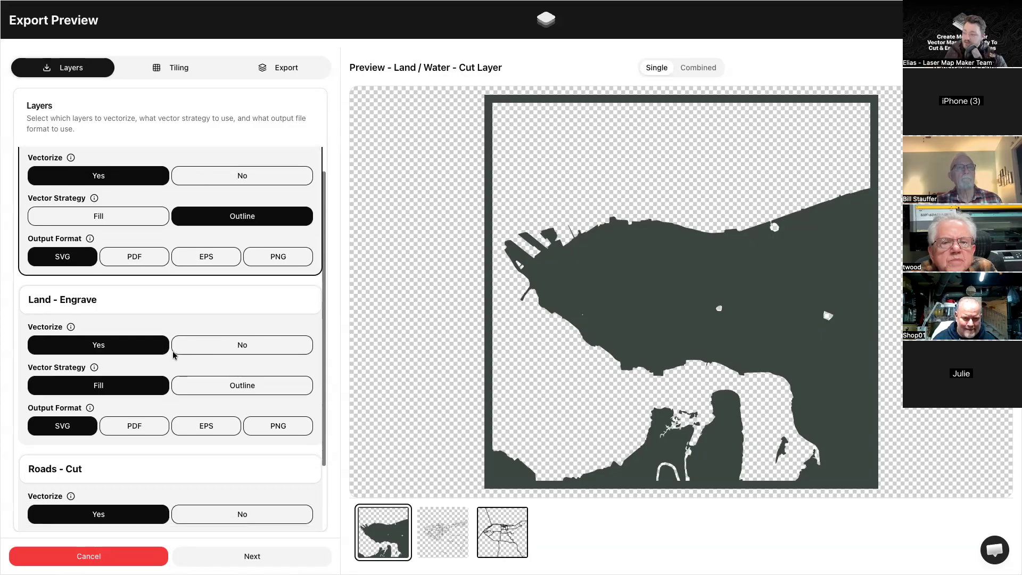
- Preview the Land - Engrave, Roads - Cut and Land / Water - Cut layers individually and all layers combined
click(448, 533)
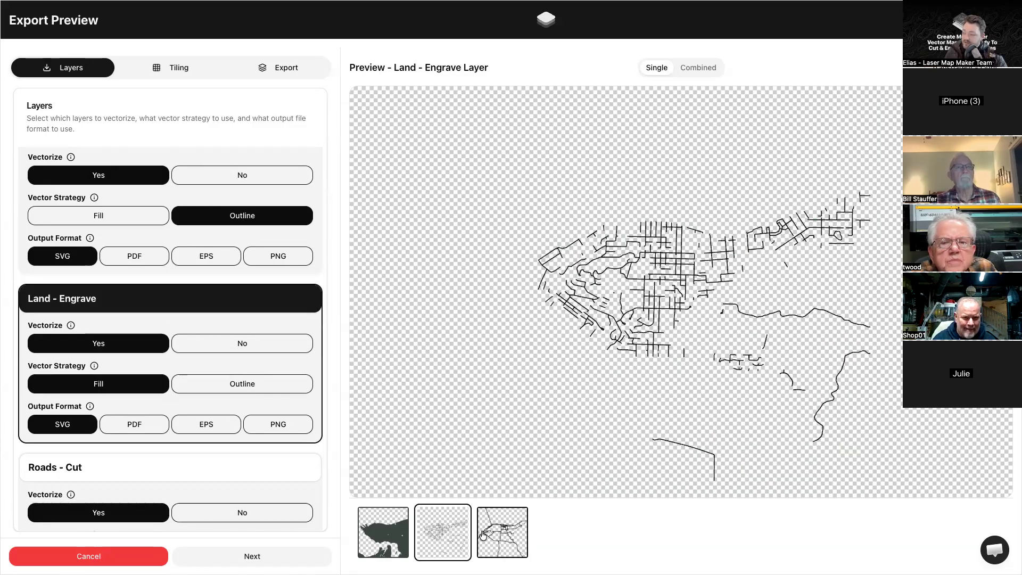
click(500, 539)
click(453, 533)
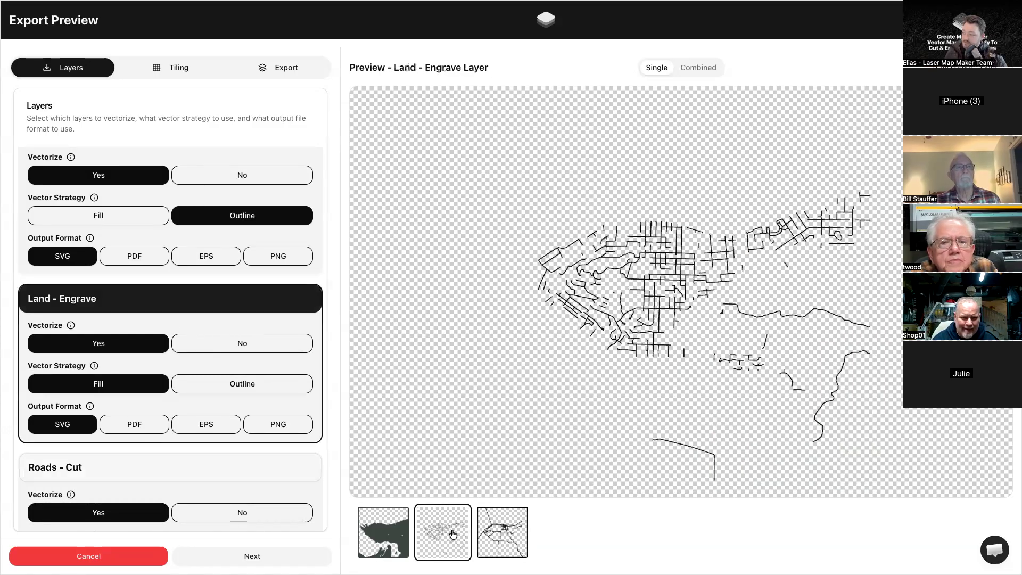
click(391, 525)
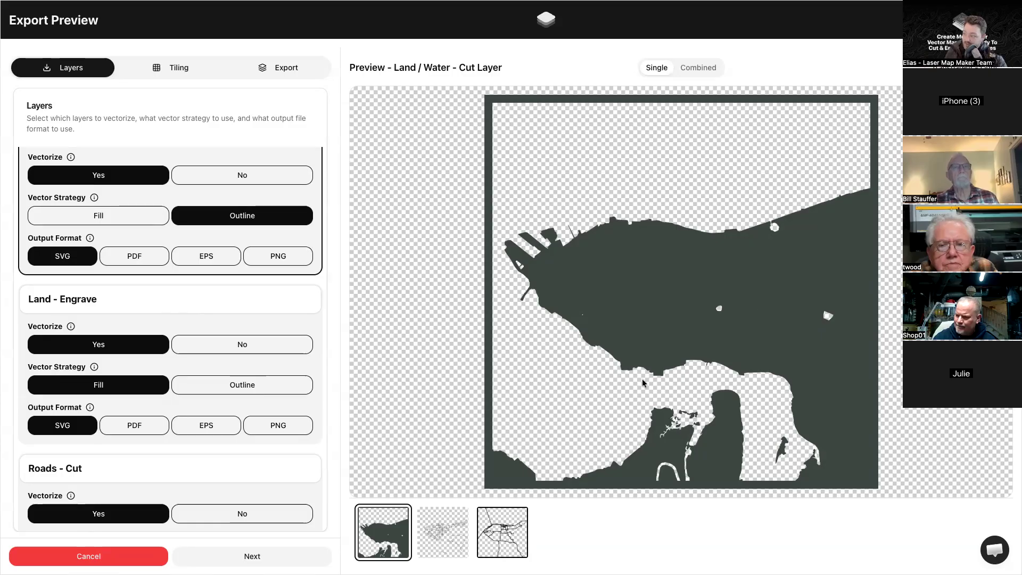
click(701, 67)
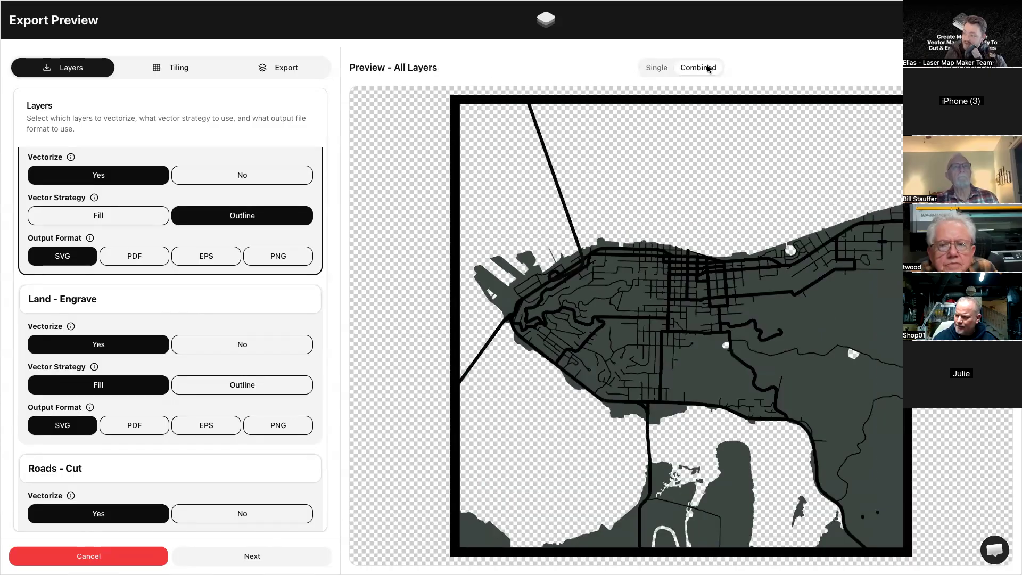
- Try dividing the map into tiles of 3 rows and 3 columns, and turn tiling back off
click(247, 556)
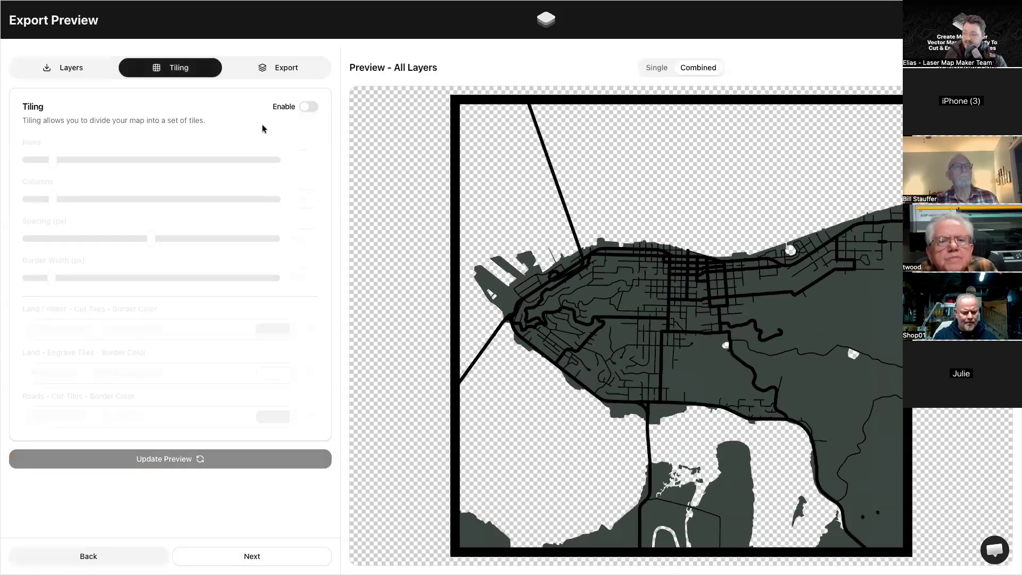
click(307, 107)
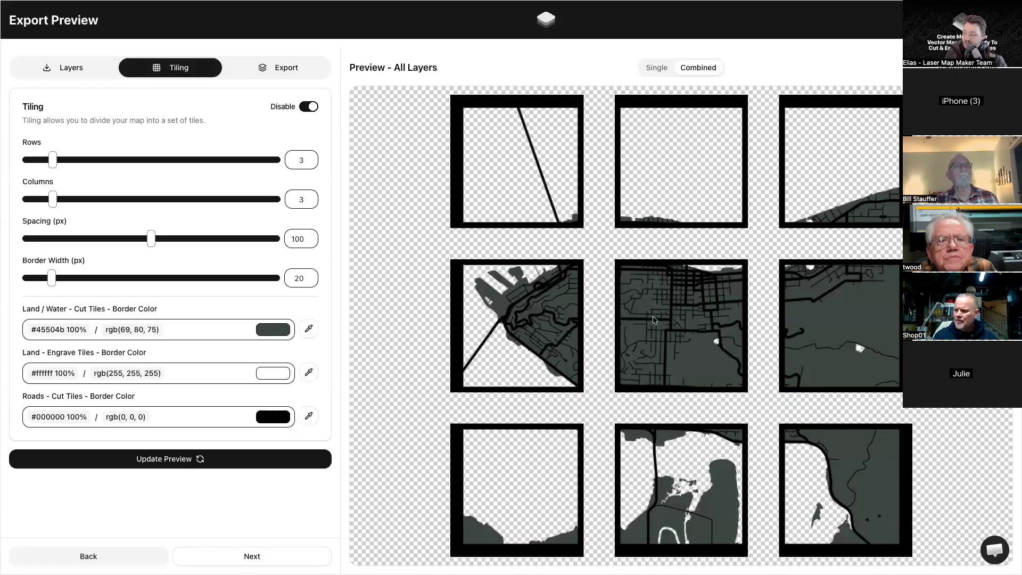
click(308, 109)
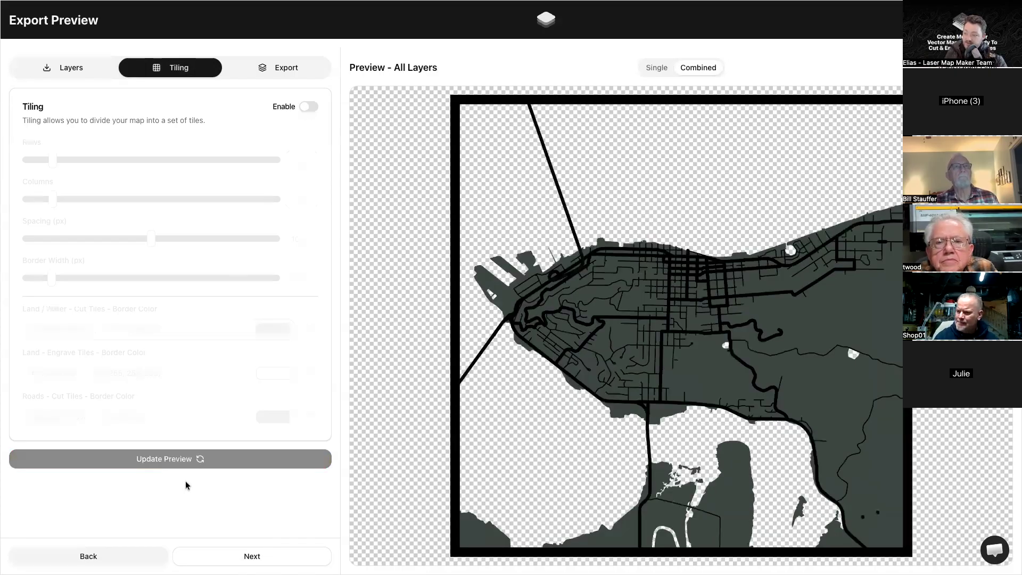
- Review the layer summary and export the project, confirming that the layers and options have been reviewed
click(255, 556)
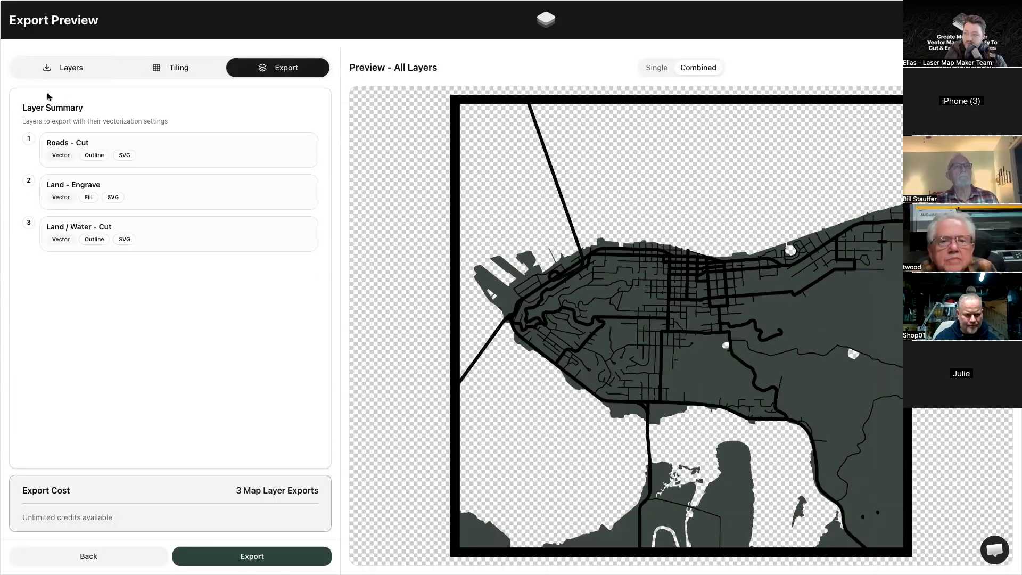
drag(22, 102, 236, 269)
click(237, 270)
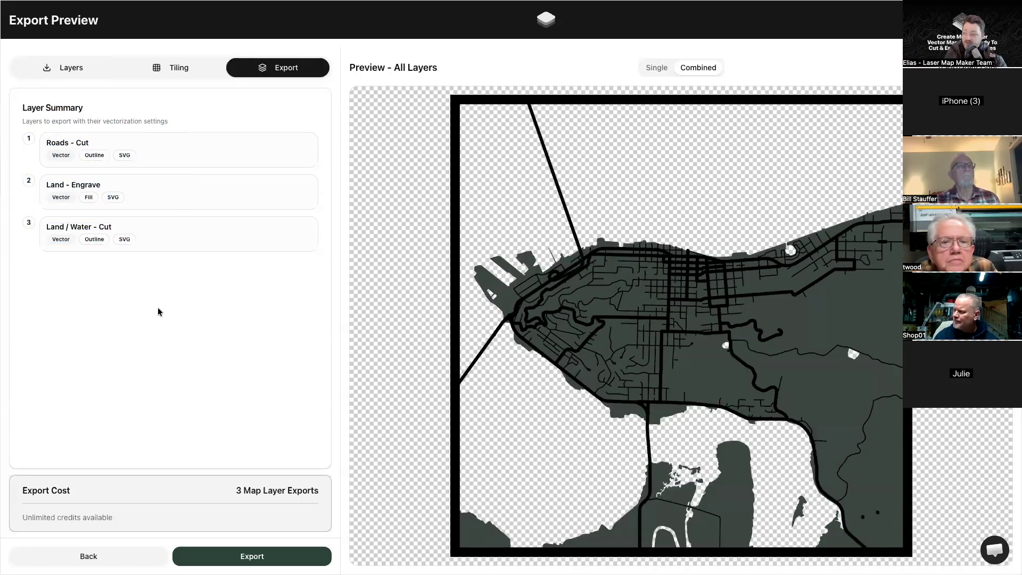
click(230, 555)
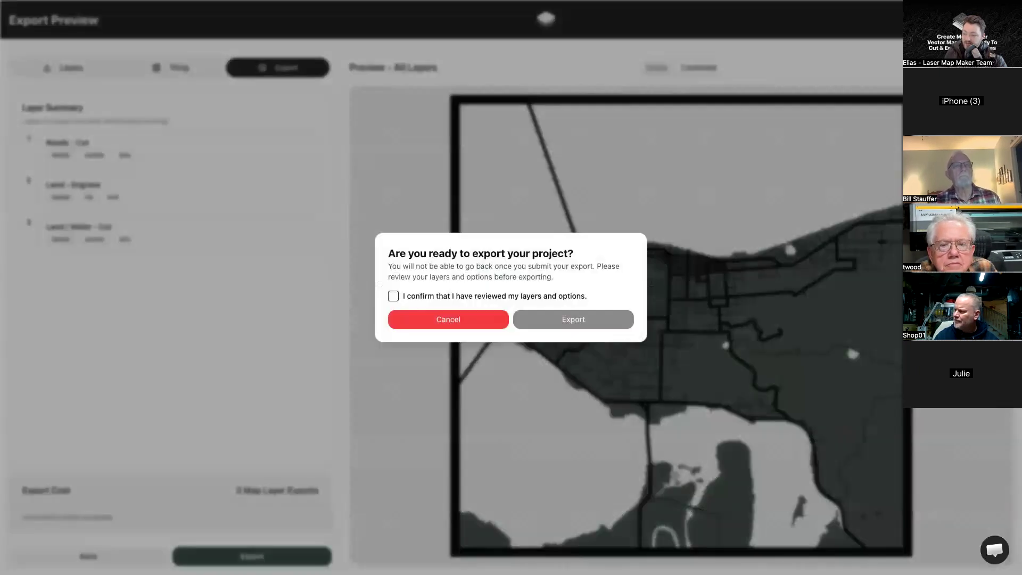
click(447, 296)
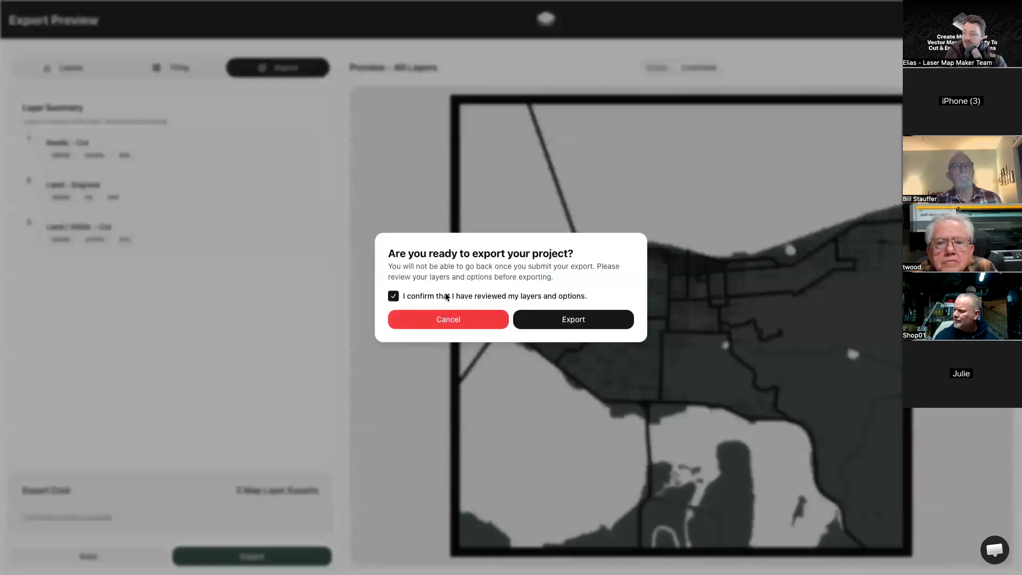
click(572, 321)
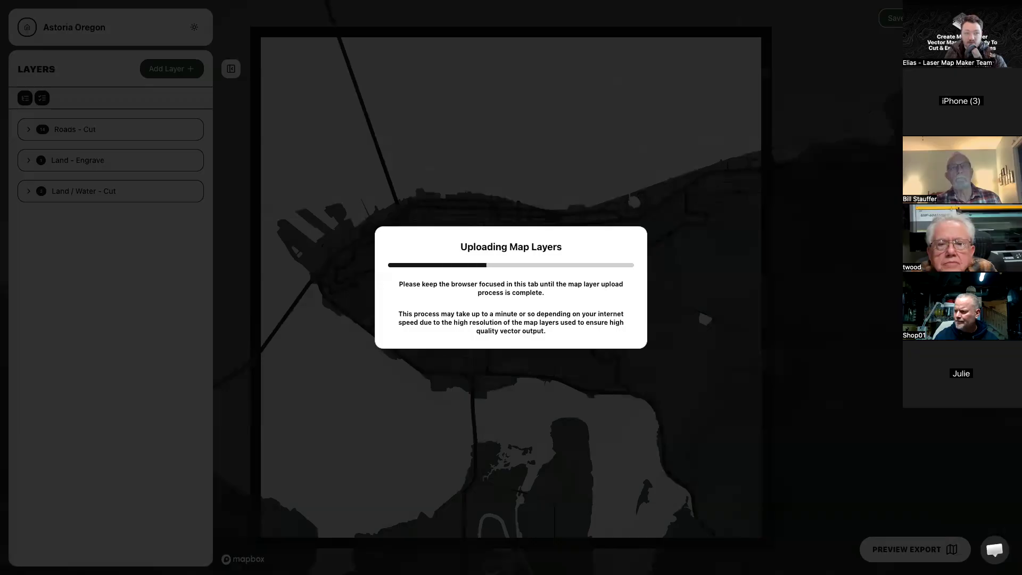
- Download the Output zip of the Astoria Oregon export and save it to the Desktop as AstoriaMap
mouse_move(202, 5)
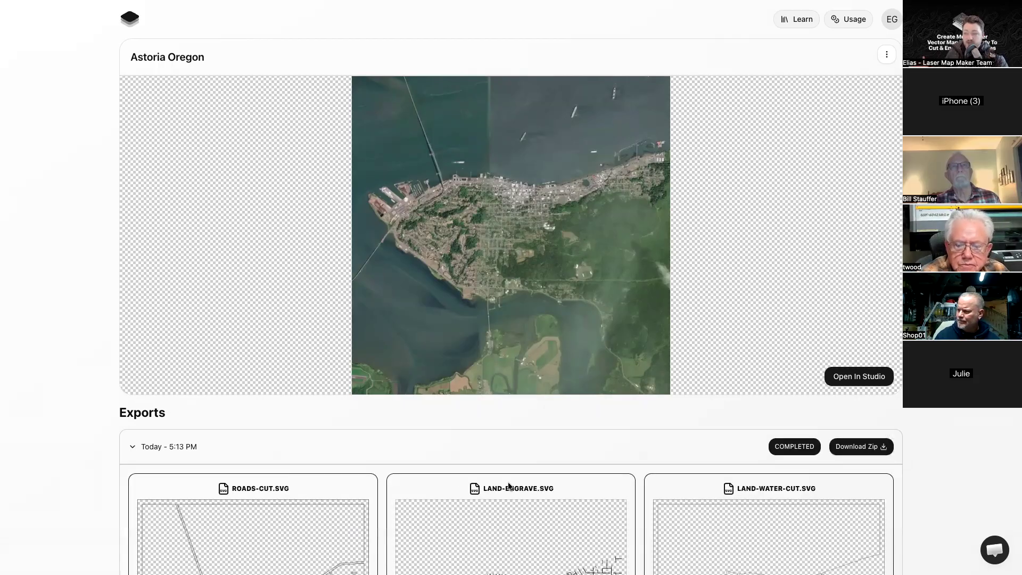
scroll(509, 485, down, 1)
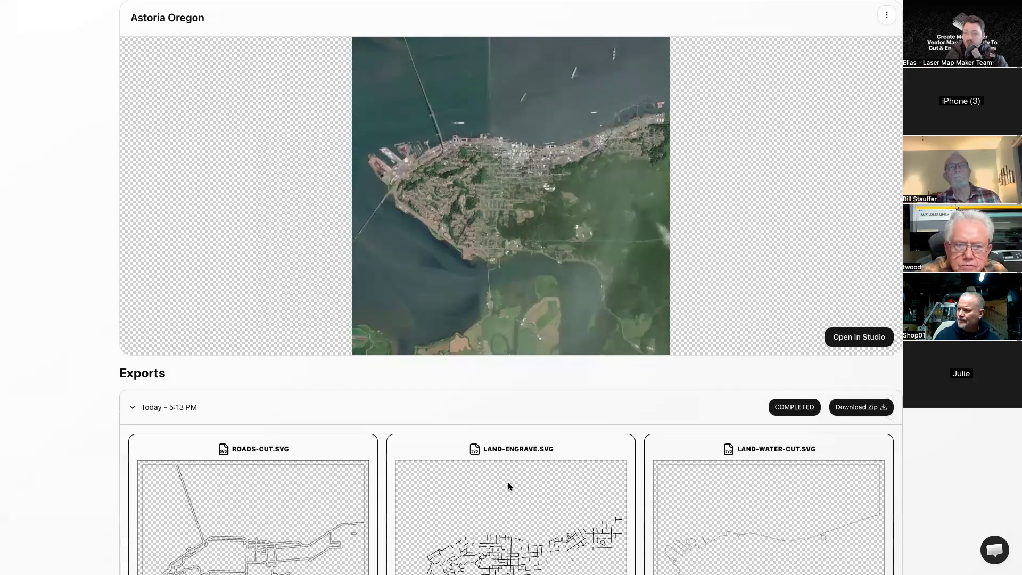
scroll(508, 486, down, 2)
scroll(508, 481, down, 1)
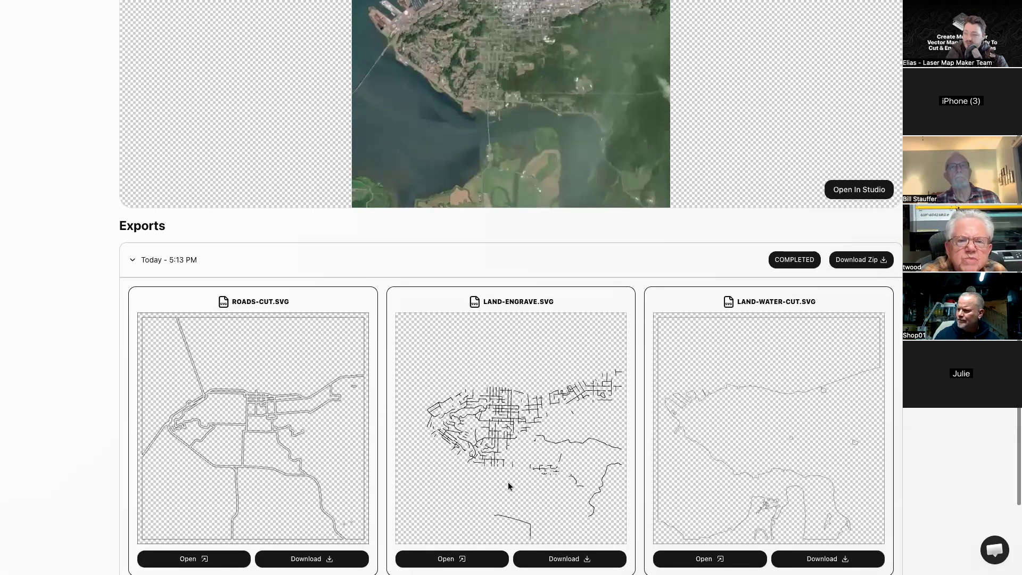
scroll(508, 481, down, 2)
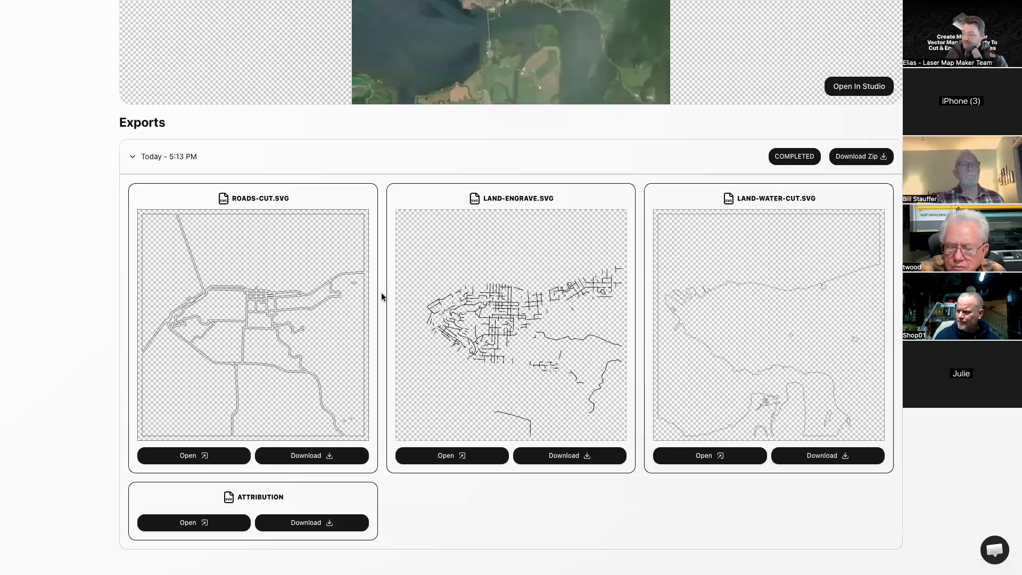
click(881, 157)
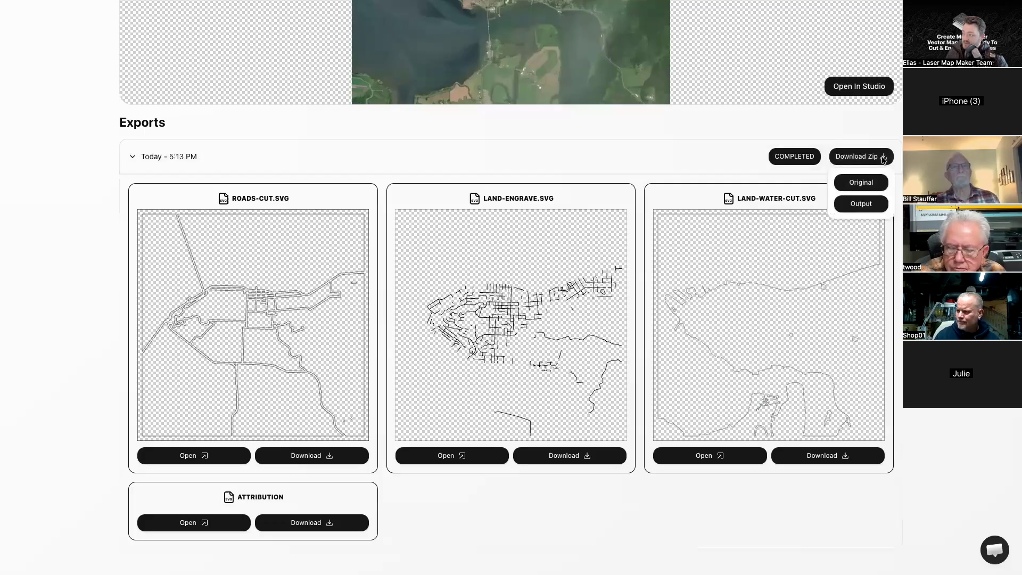
click(862, 208)
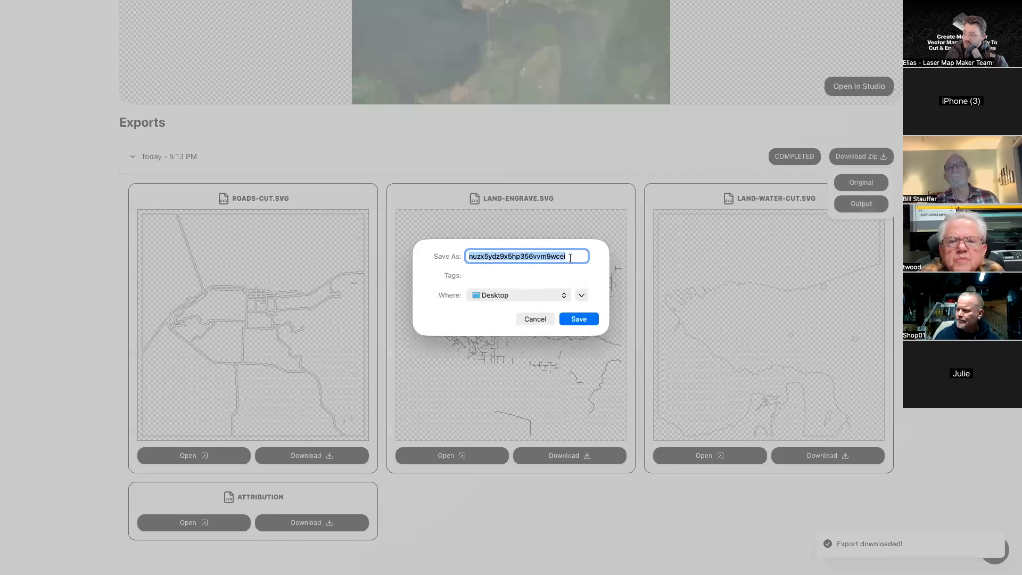
text(AstoriaMap)
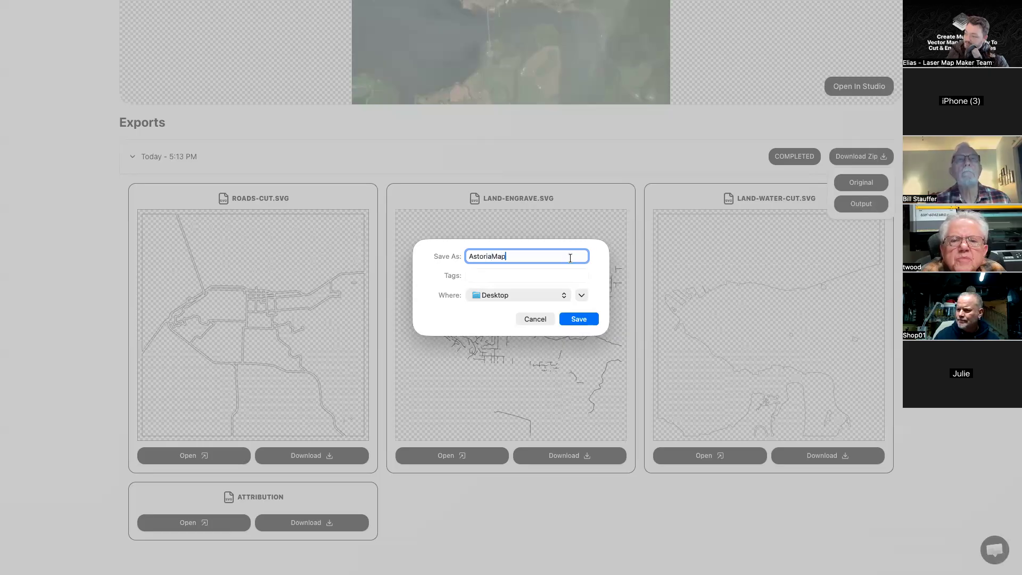
click(578, 319)
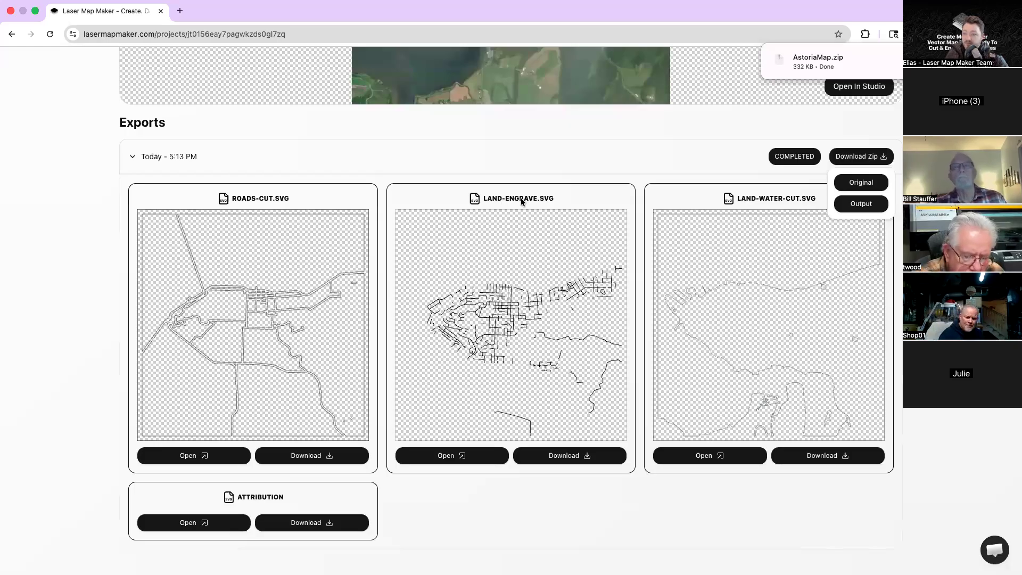
- Leave the browser and launch LightBurn with an empty project
key(ctrl+Left)
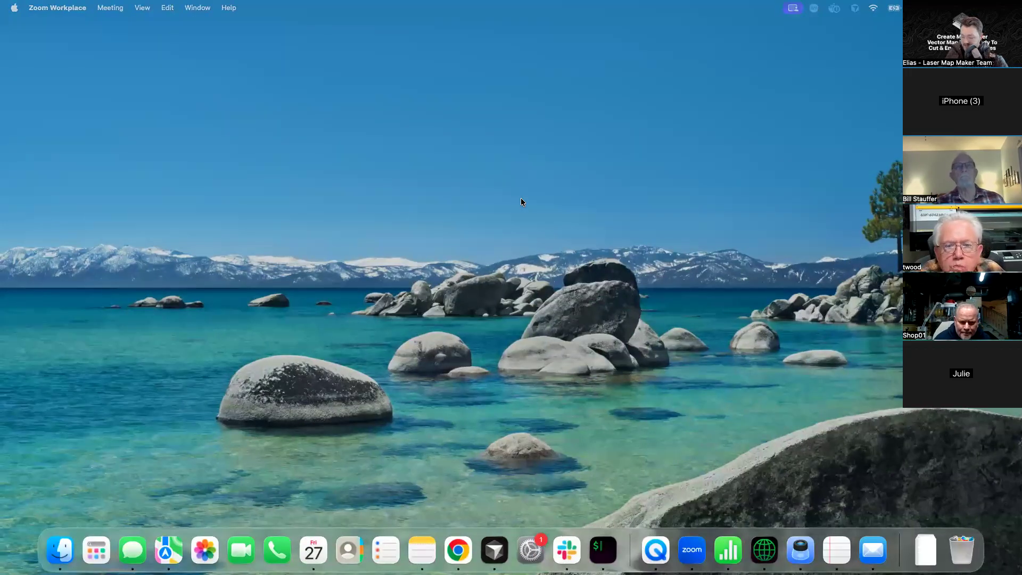
key(super+space)
text(light)
key(Return)
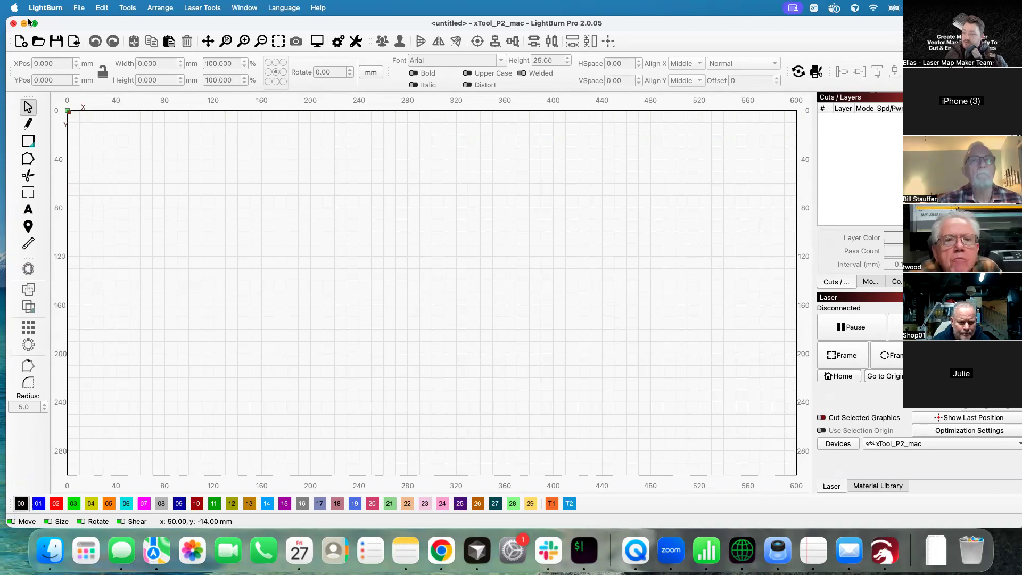
click(80, 8)
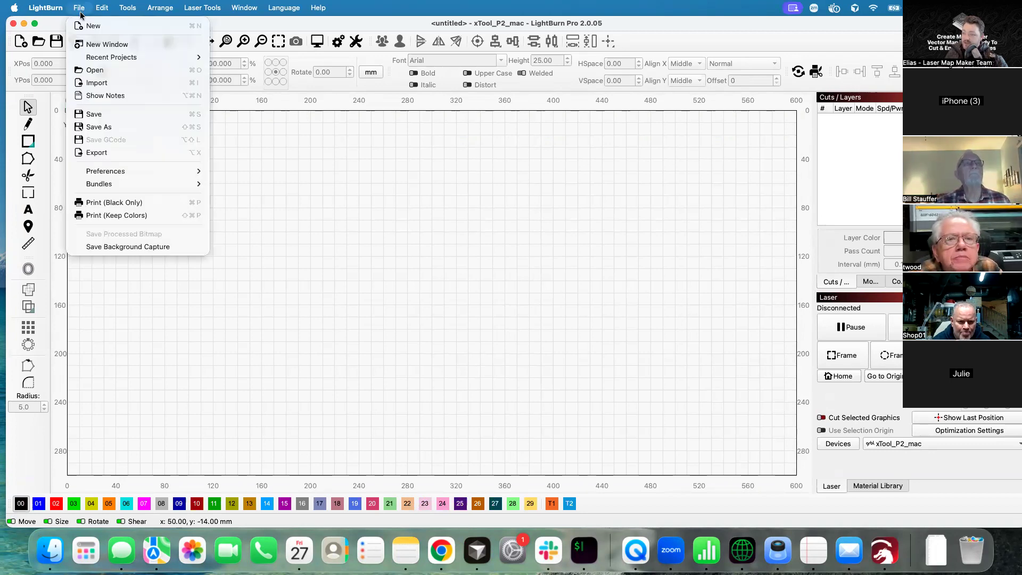
click(133, 84)
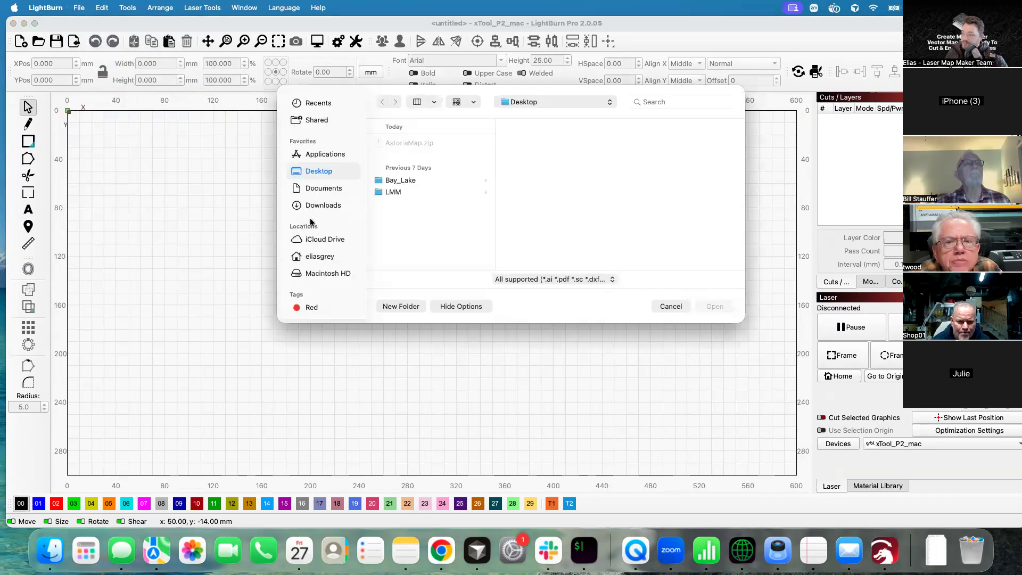
click(323, 205)
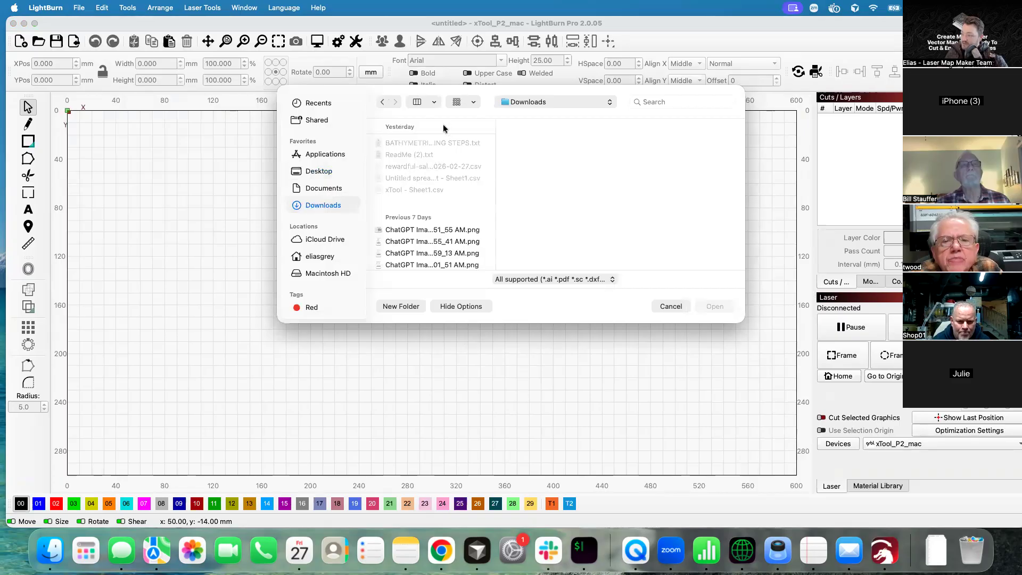
click(330, 172)
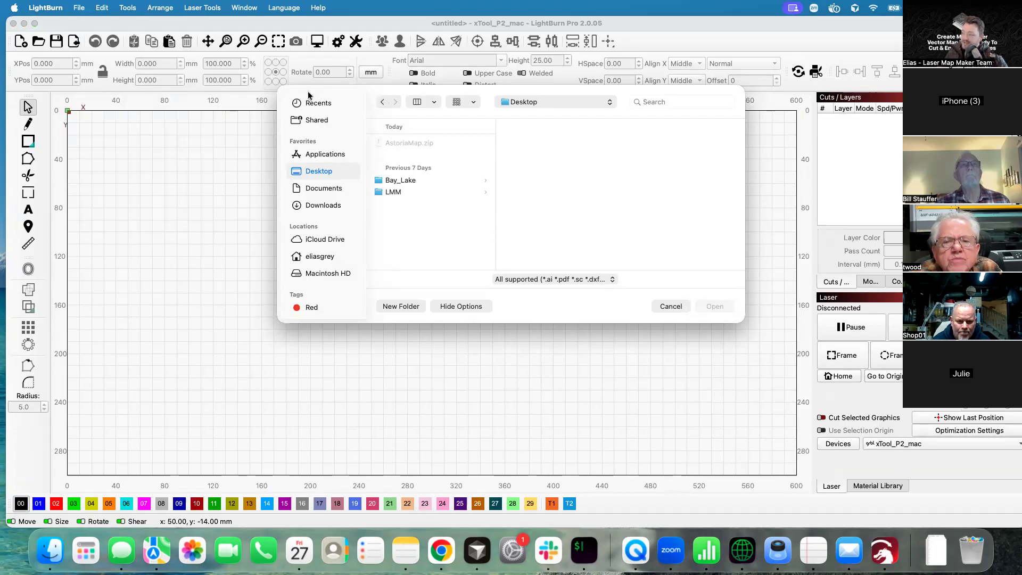
click(670, 307)
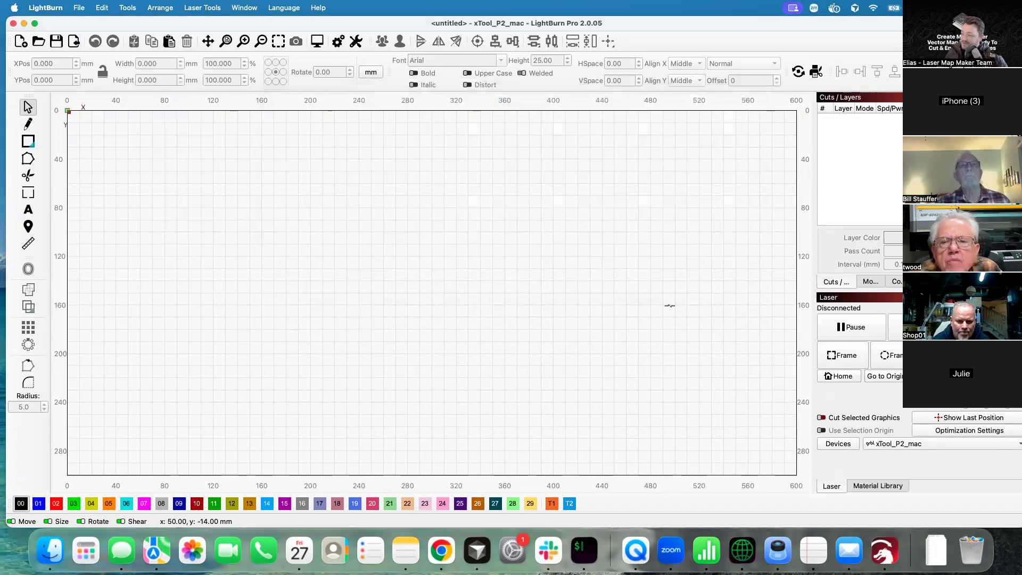
- Narrow the LightBurn window to expose part of the desktop and place AstoriaMap.zip in the free space
drag(6, 56, 227, 69)
drag(0, 158, 166, 163)
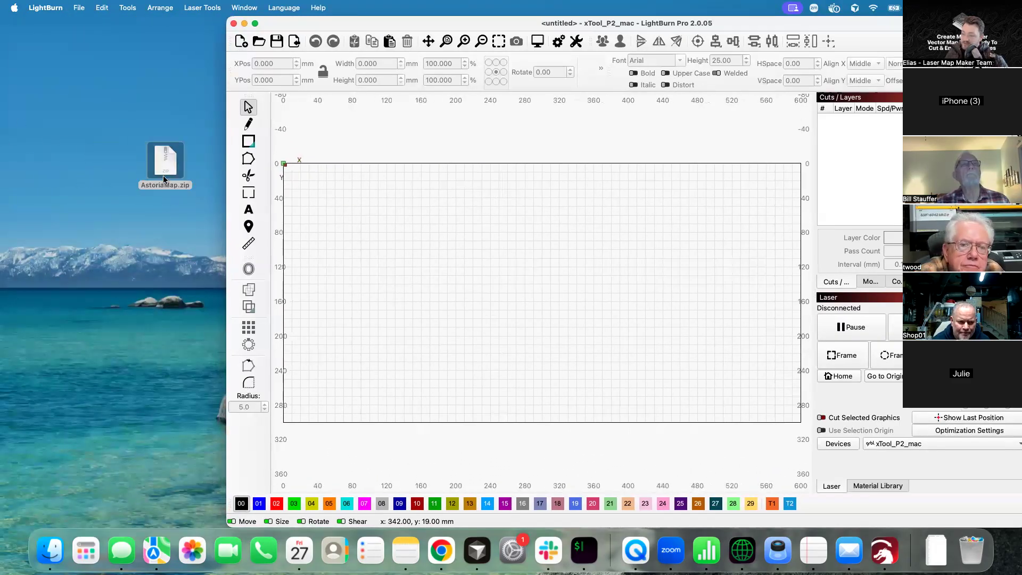
click(170, 215)
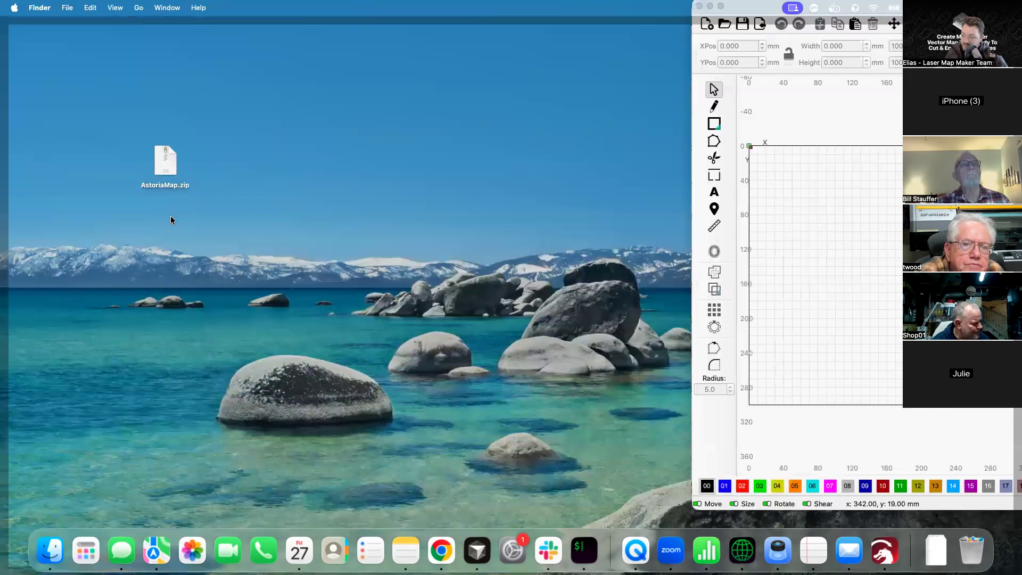
click(171, 215)
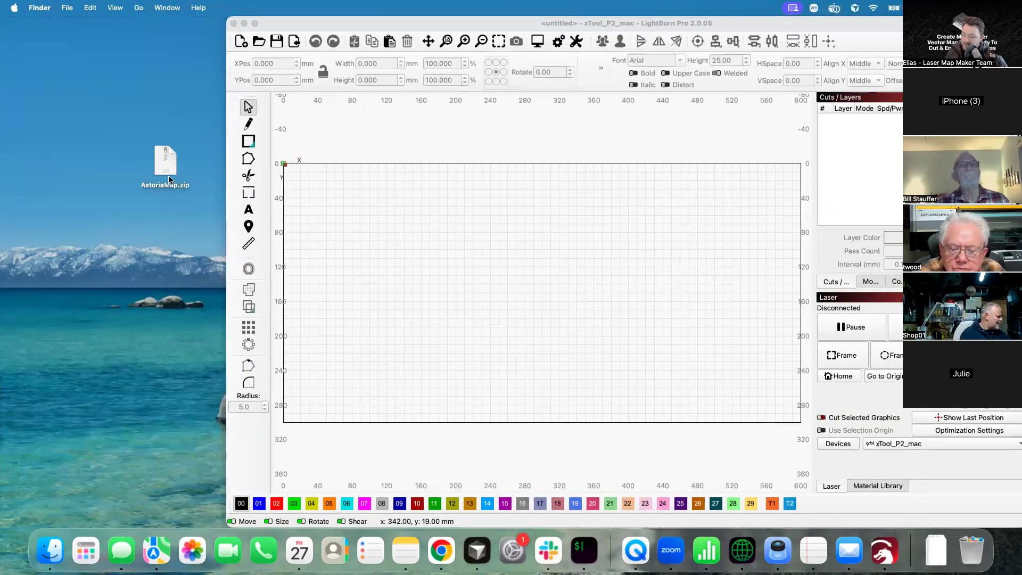
- Extract AstoriaMap.zip, place the extracted folder below it on the desktop and open that folder
click(169, 164)
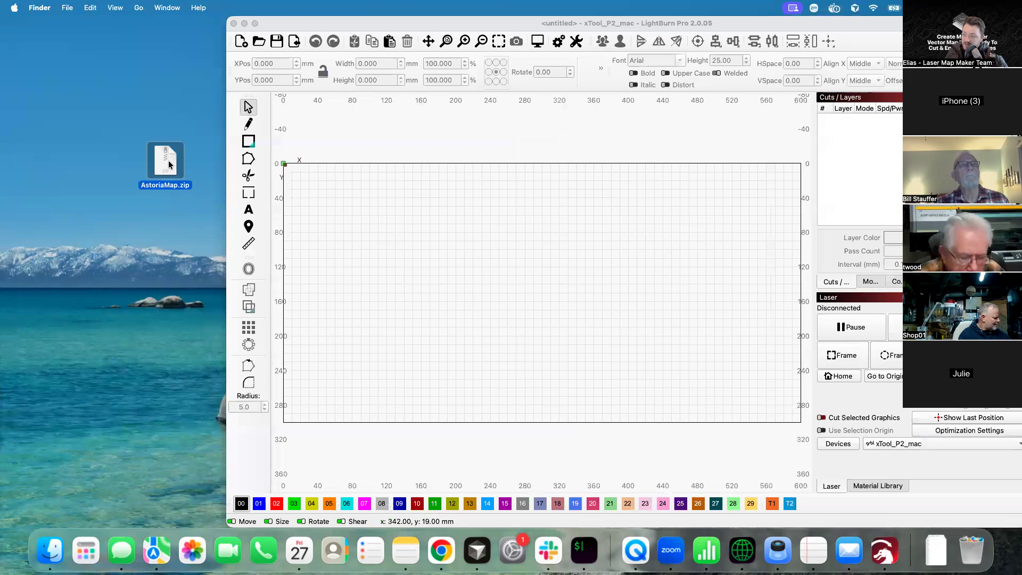
double_click(169, 164)
drag(170, 165, 159, 222)
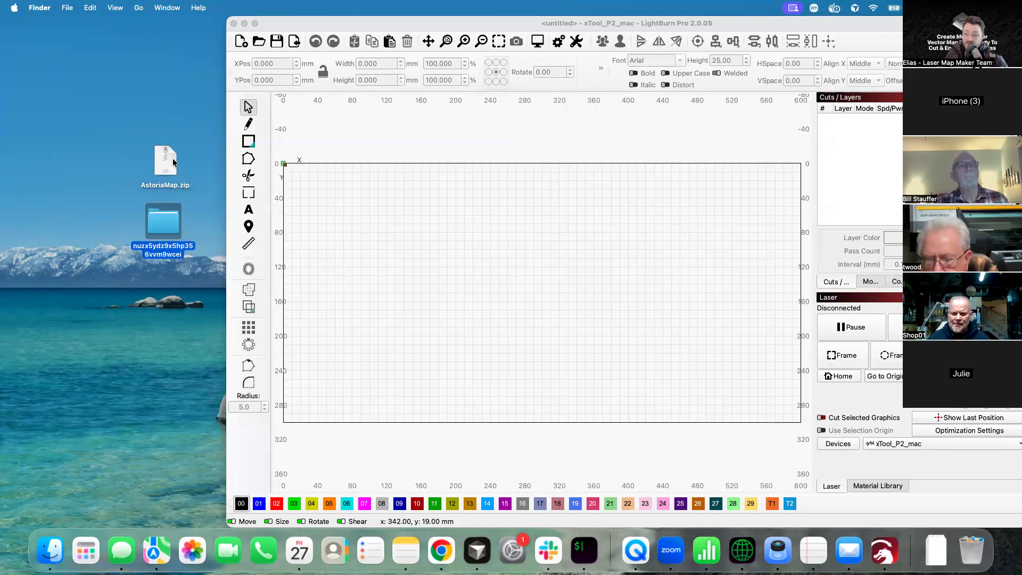
double_click(165, 221)
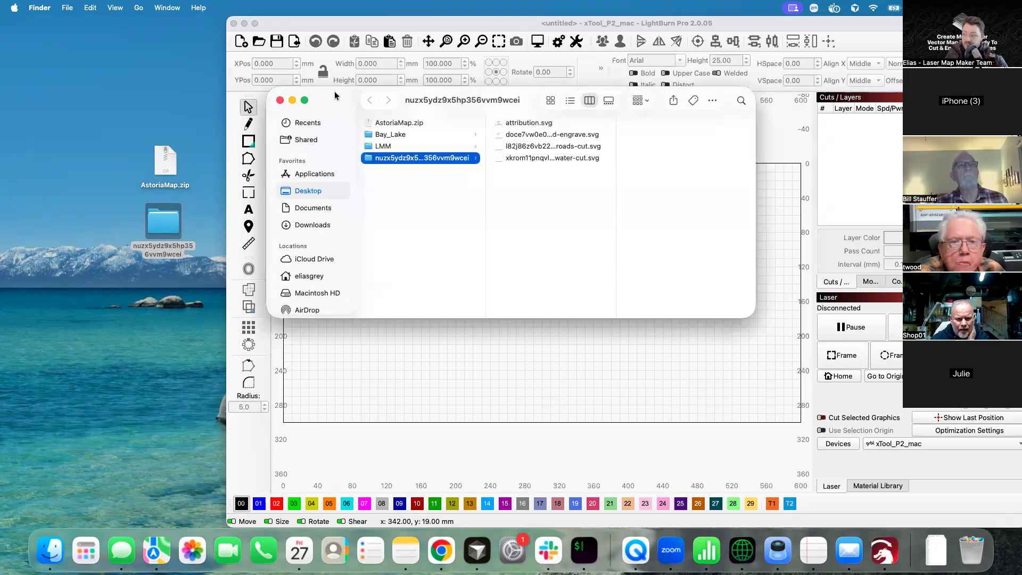
- Arrange the folder window beside the LightBurn canvas, narrow LightBurn slightly and widen the folder window to fit its file list
drag(524, 101, 286, 113)
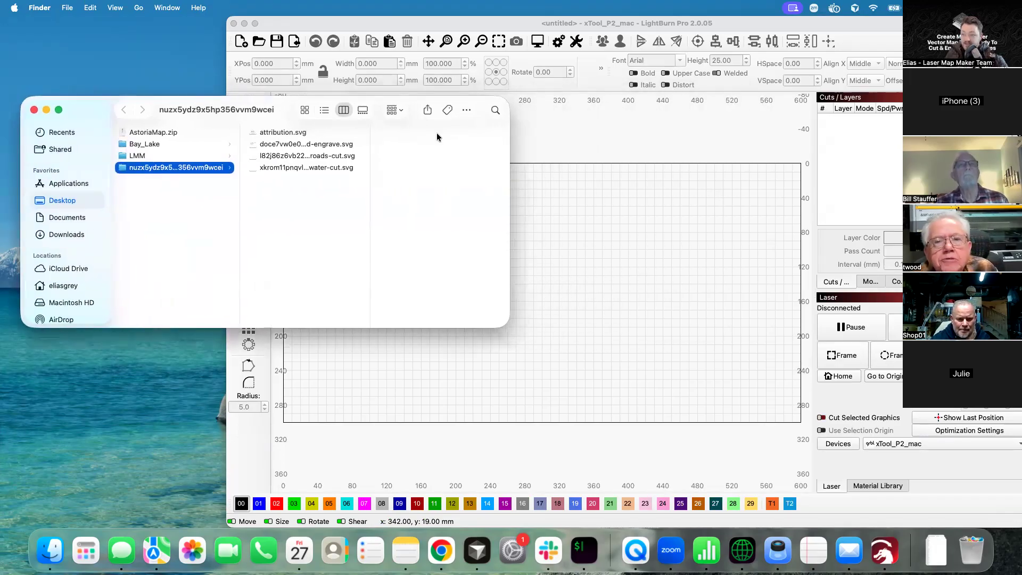
drag(509, 158, 237, 150)
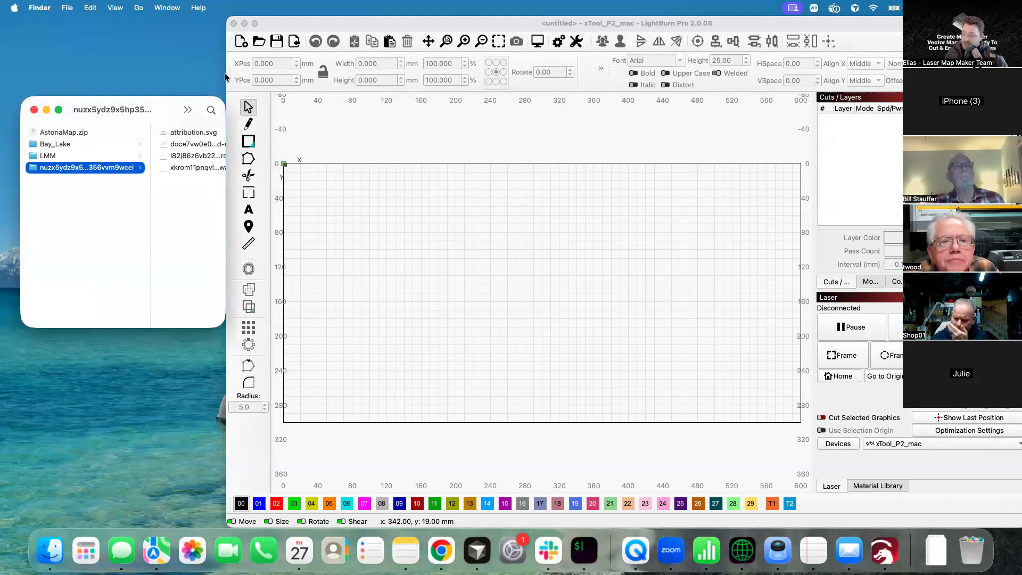
drag(226, 77, 254, 129)
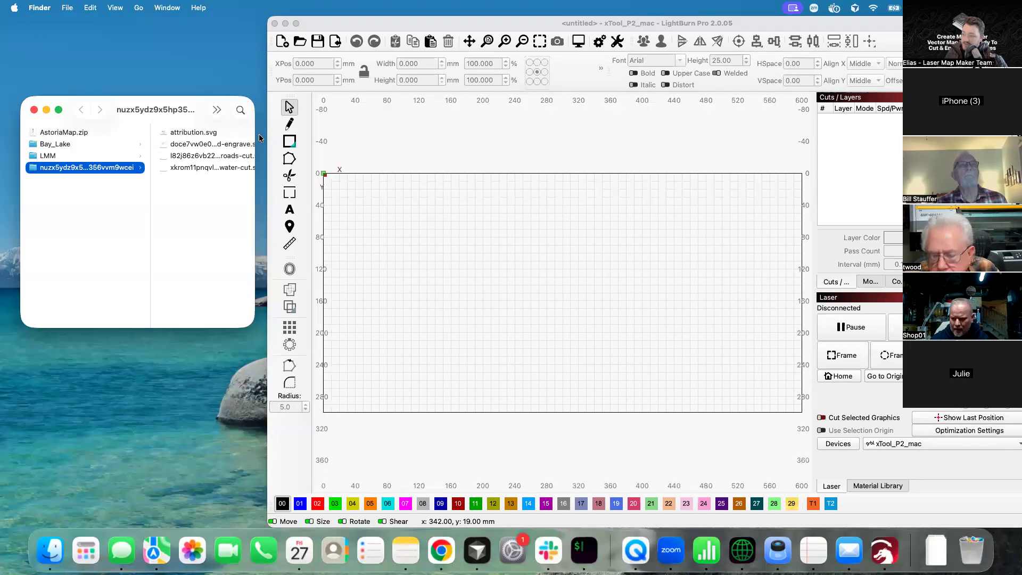
drag(258, 136, 463, 173)
drag(463, 129, 548, 131)
- Preview the land-engrave, roads-cut and land-water-cut SVG files one after another
click(290, 144)
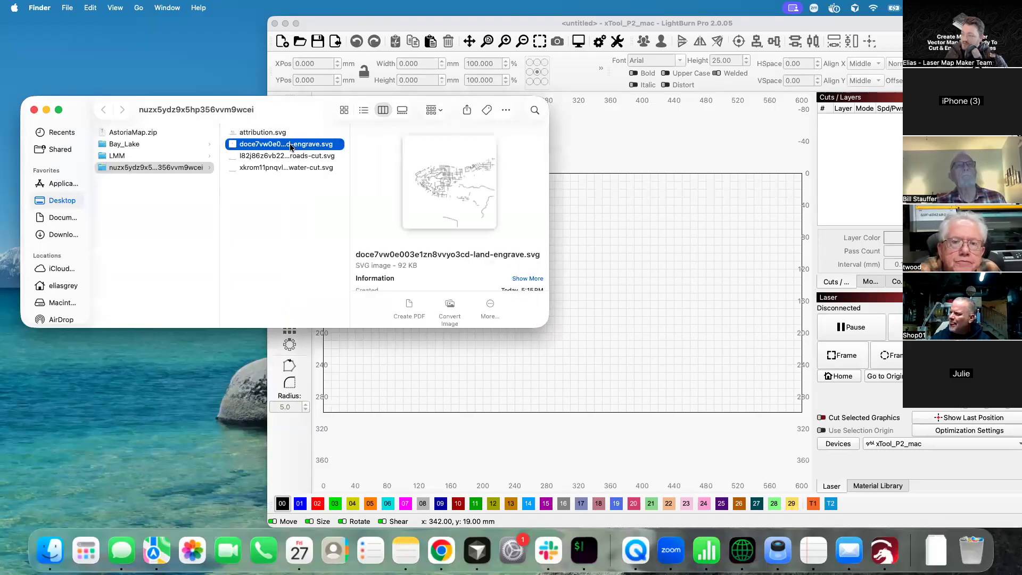
key(space)
key(space)
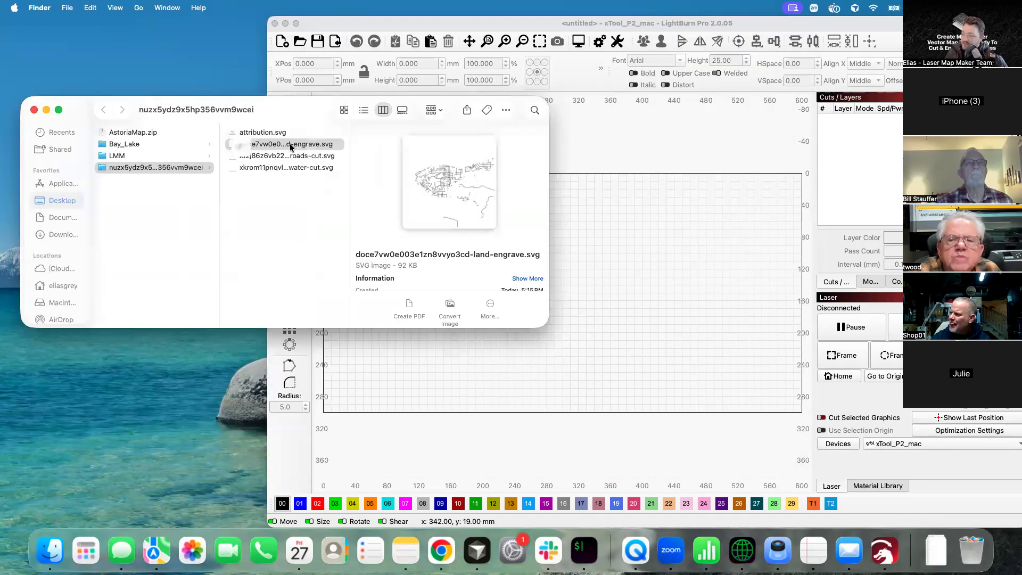
click(288, 155)
key(space)
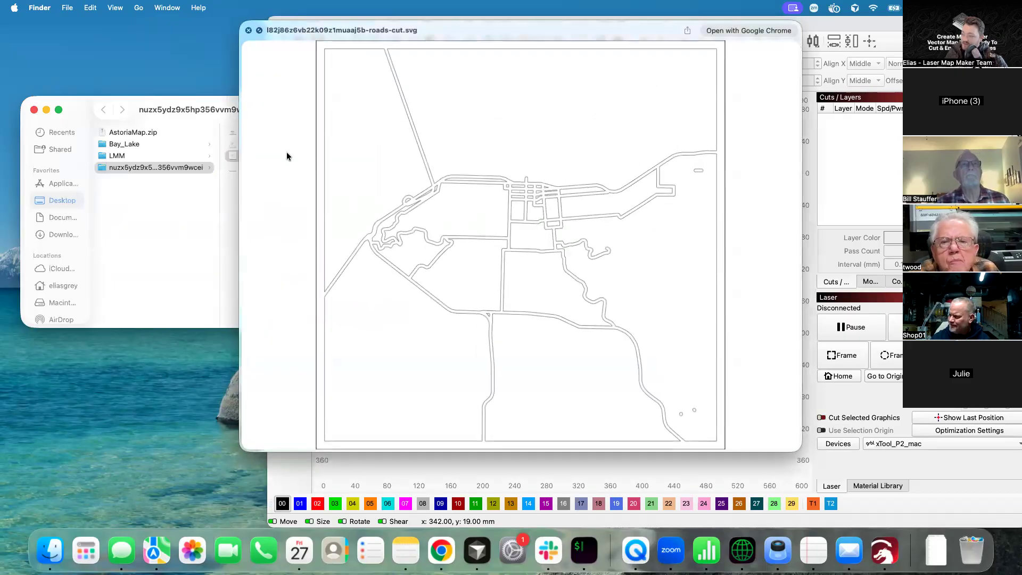
key(space)
click(286, 164)
key(space)
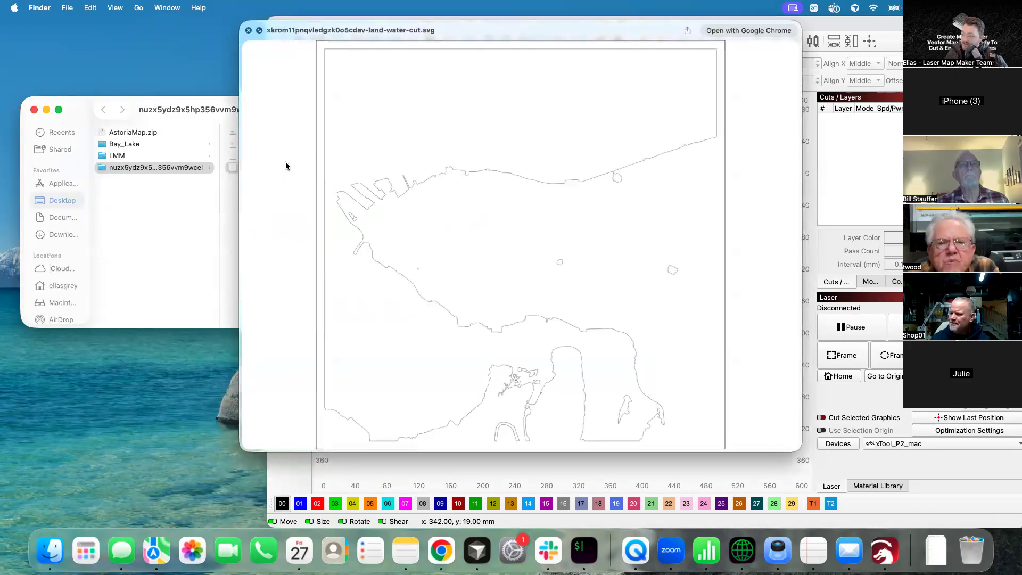
key(space)
- Import the land-water-cut, roads-cut and land-engrave SVGs into separate areas of the LightBurn canvas, close the folder window and enlarge LightBurn
scroll(626, 358, down, 5)
scroll(625, 359, down, 1)
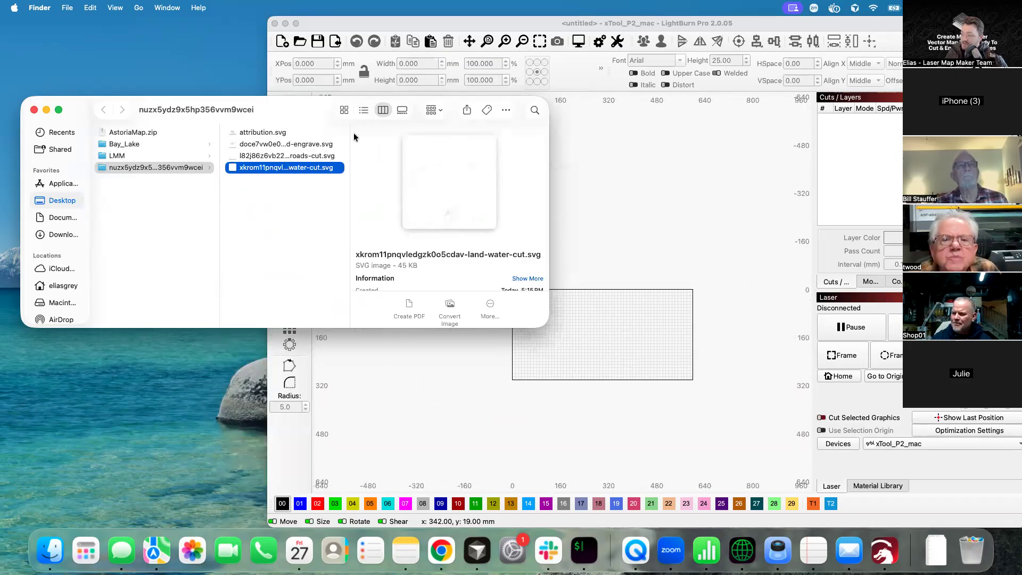
drag(285, 165, 629, 188)
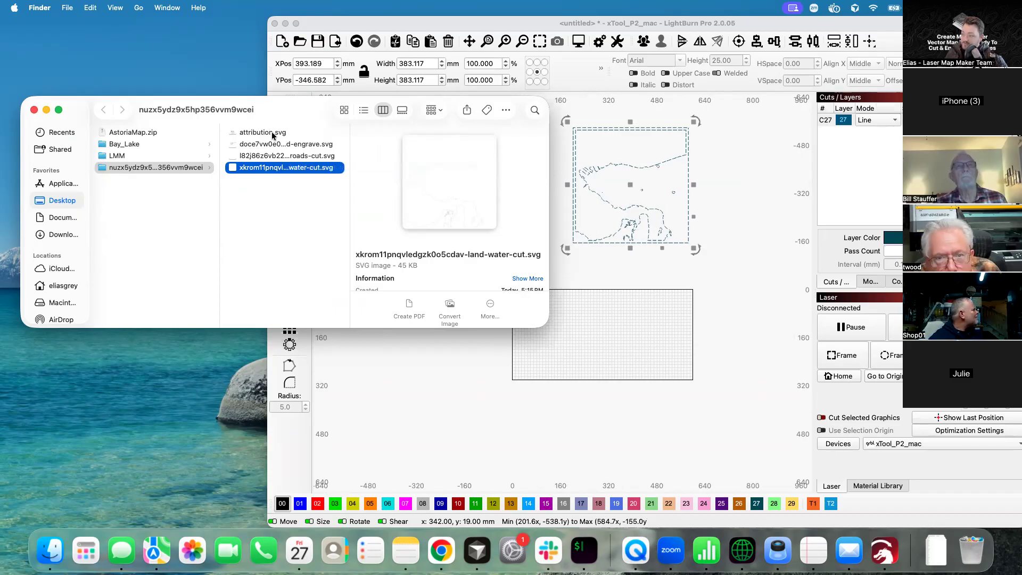
drag(278, 157, 373, 409)
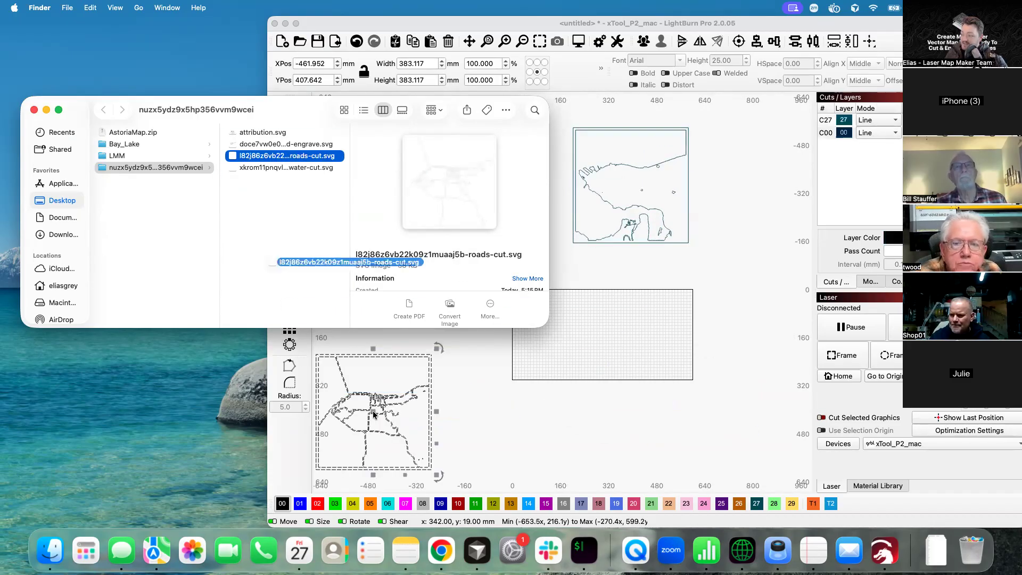
click(305, 144)
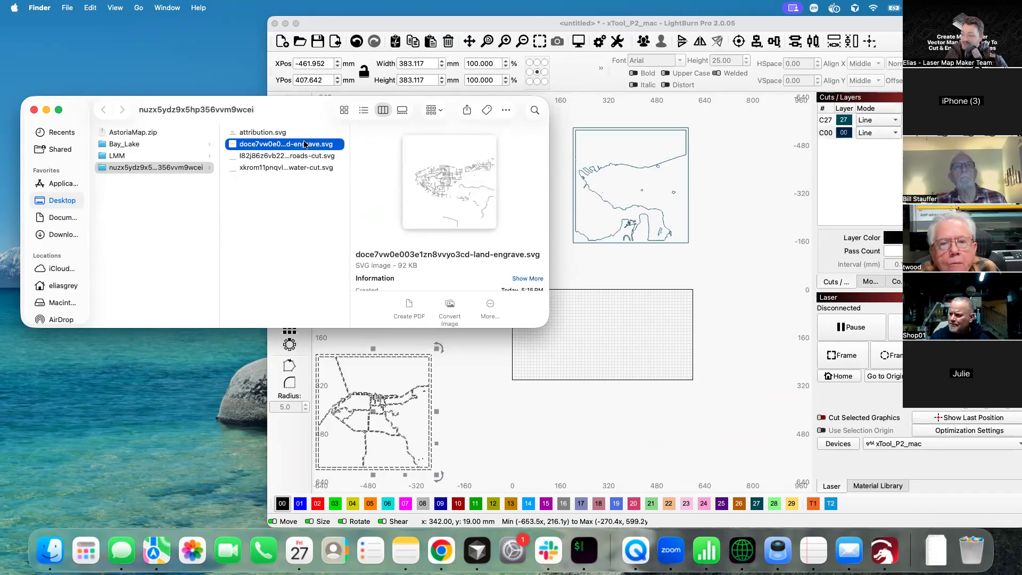
drag(304, 144, 580, 416)
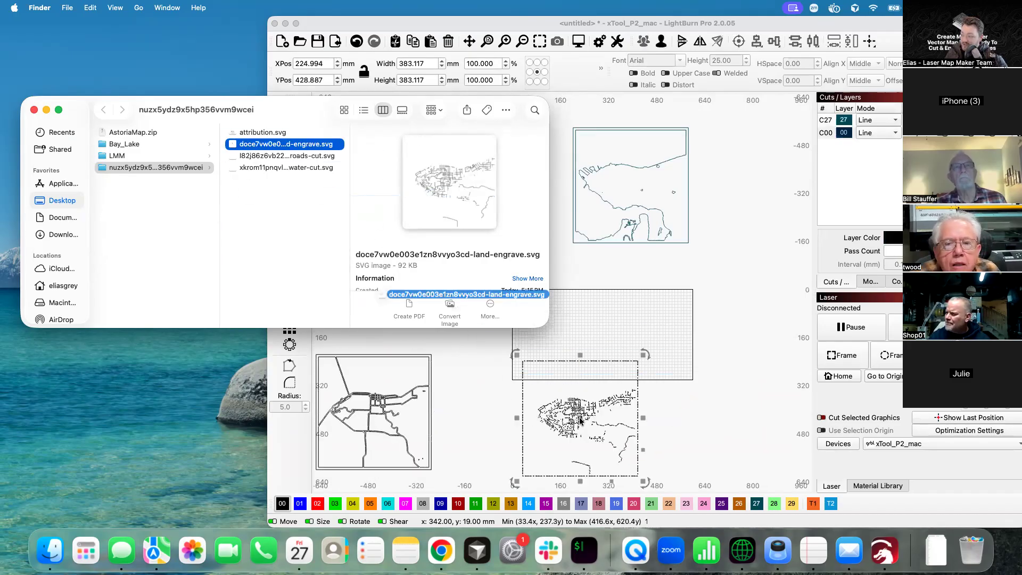
click(33, 110)
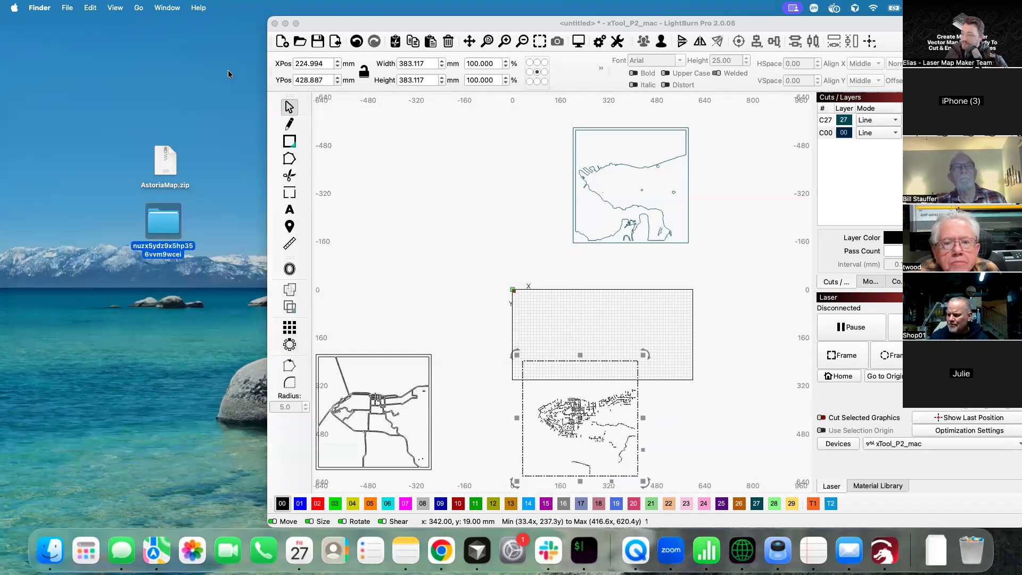
click(296, 23)
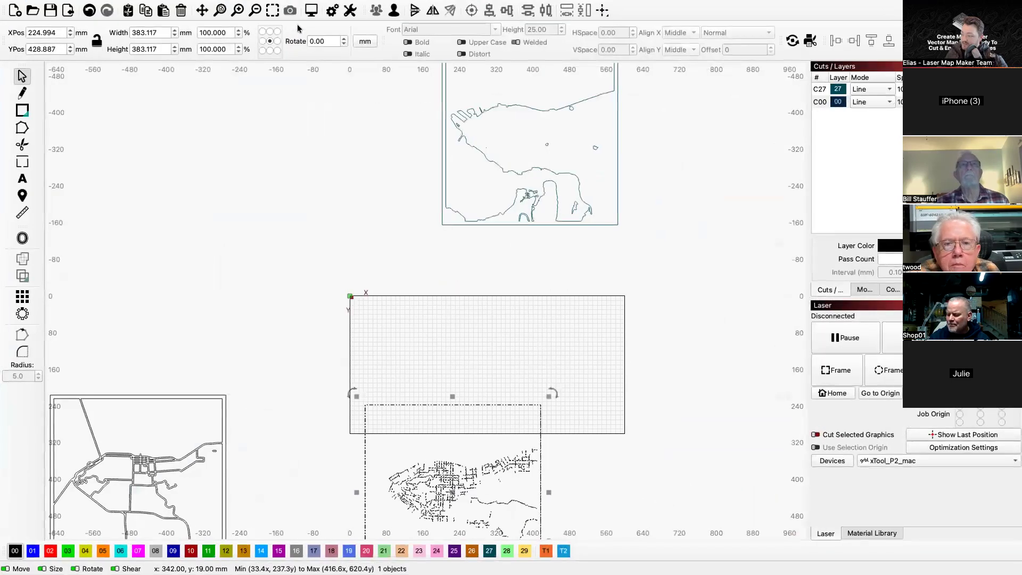
- Move the land-engrave and roads-cut layers into a row beside the land-water-cut layer above the work area
click(341, 290)
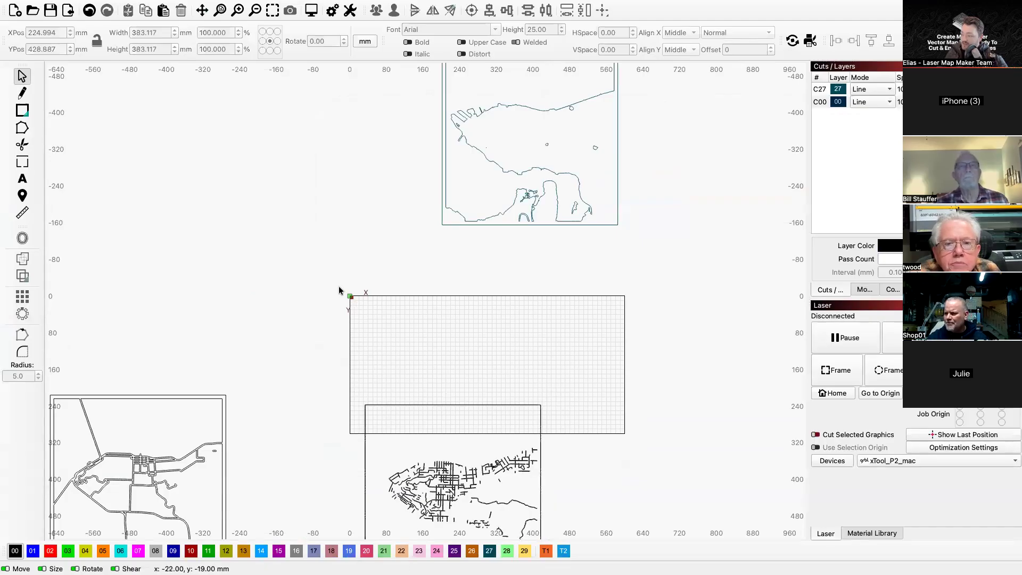
scroll(339, 290, up, 1)
scroll(339, 290, down, 3)
drag(489, 487, 374, 330)
drag(402, 400, 340, 204)
drag(313, 471, 153, 273)
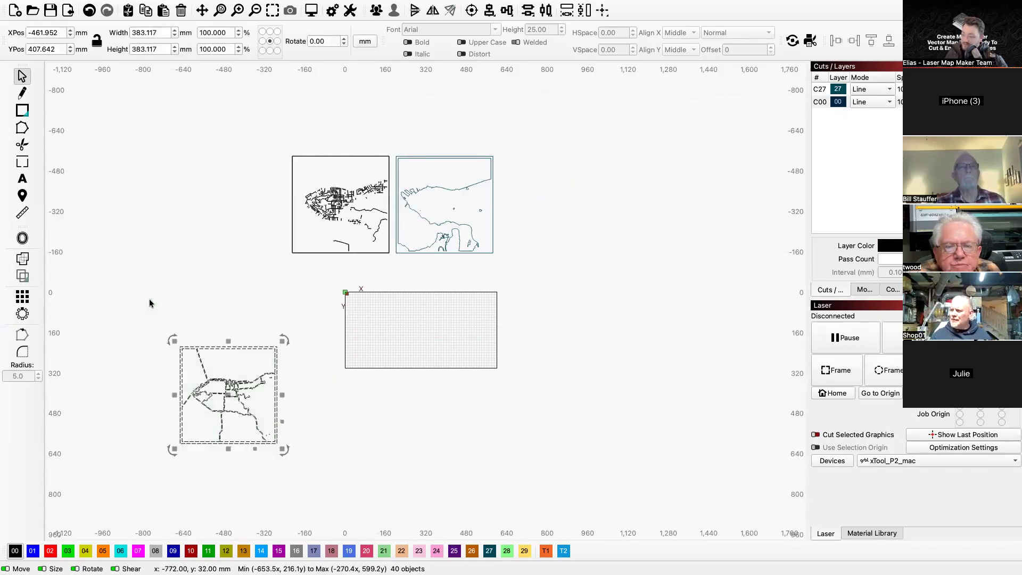
drag(244, 403, 250, 212)
scroll(233, 351, down, 1)
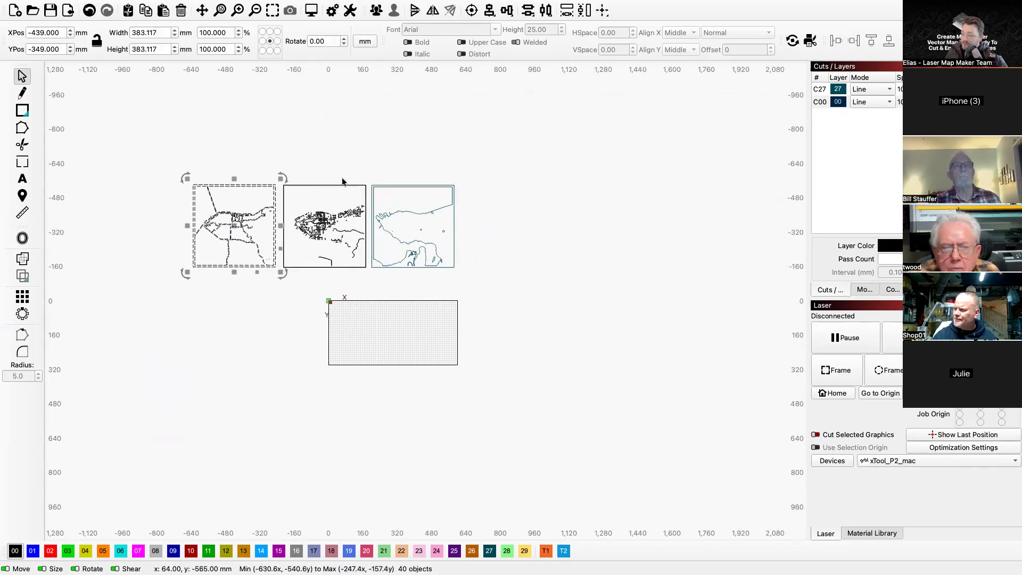
- Examine the roads-cut, land-engrave and land-water-cut layers side by side
scroll(343, 181, up, 3)
scroll(206, 270, down, 1)
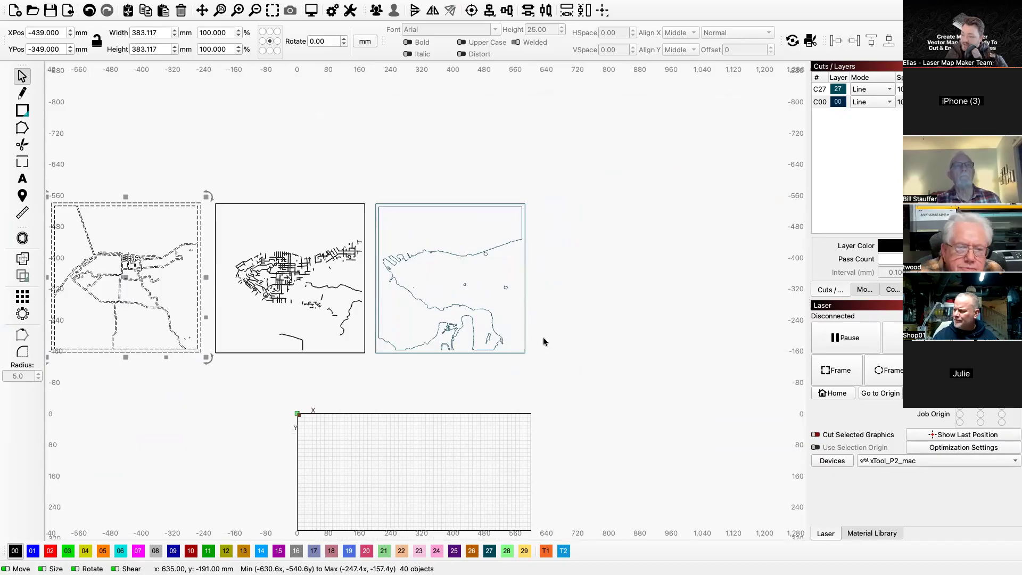
scroll(542, 337, down, 1)
scroll(302, 259, up, 2)
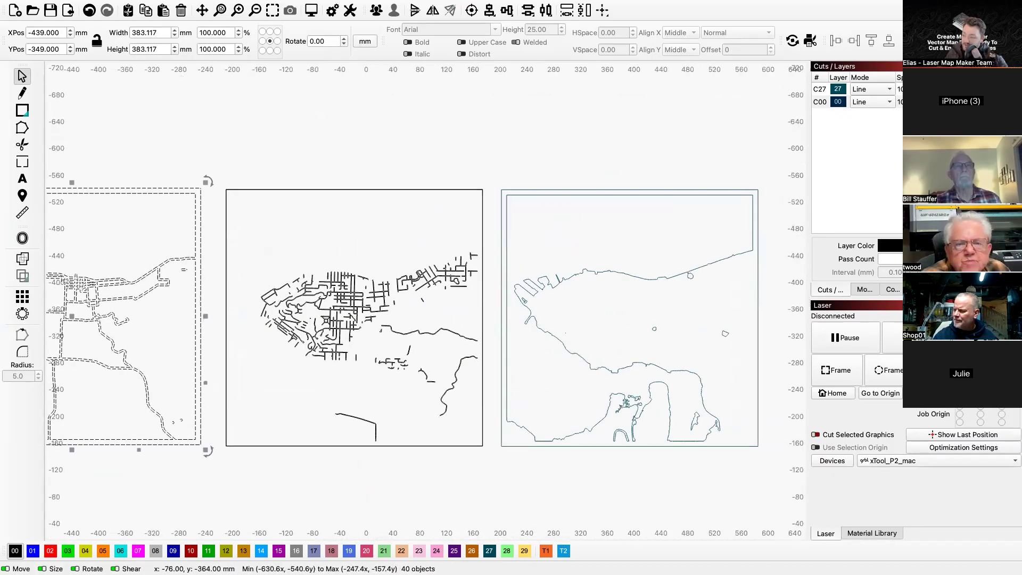
scroll(506, 305, down, 1)
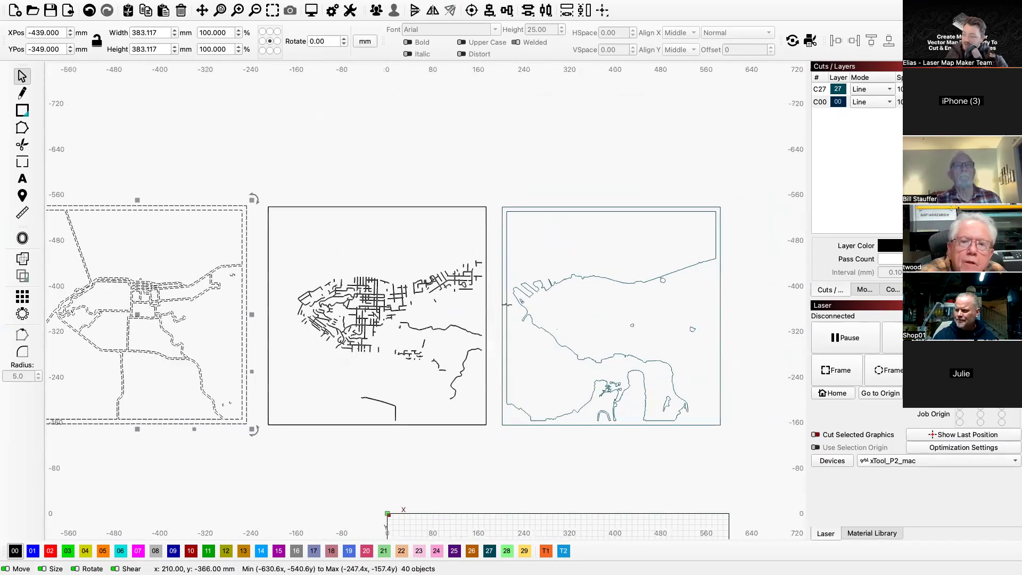
click(745, 325)
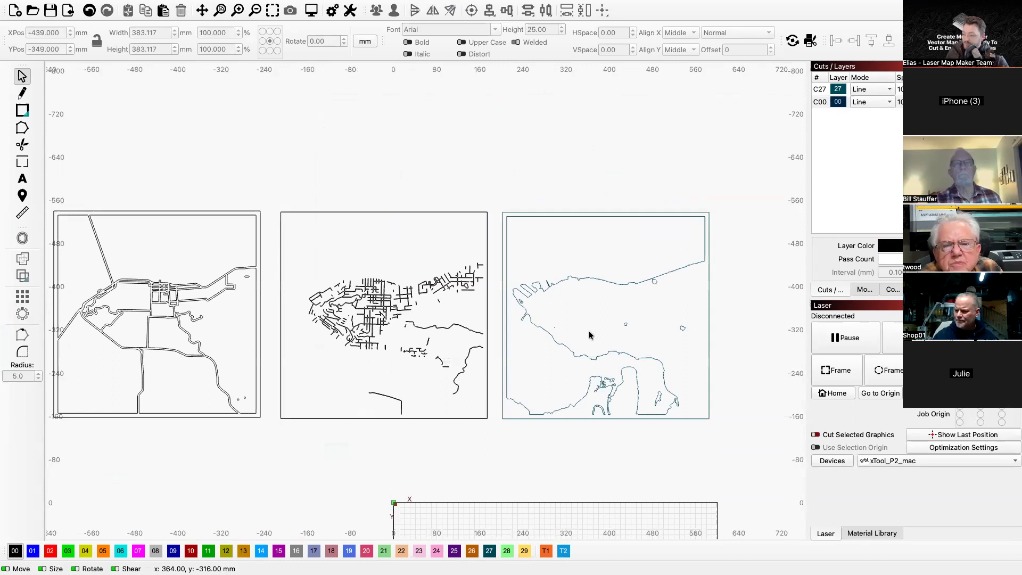
scroll(350, 140, down, 1)
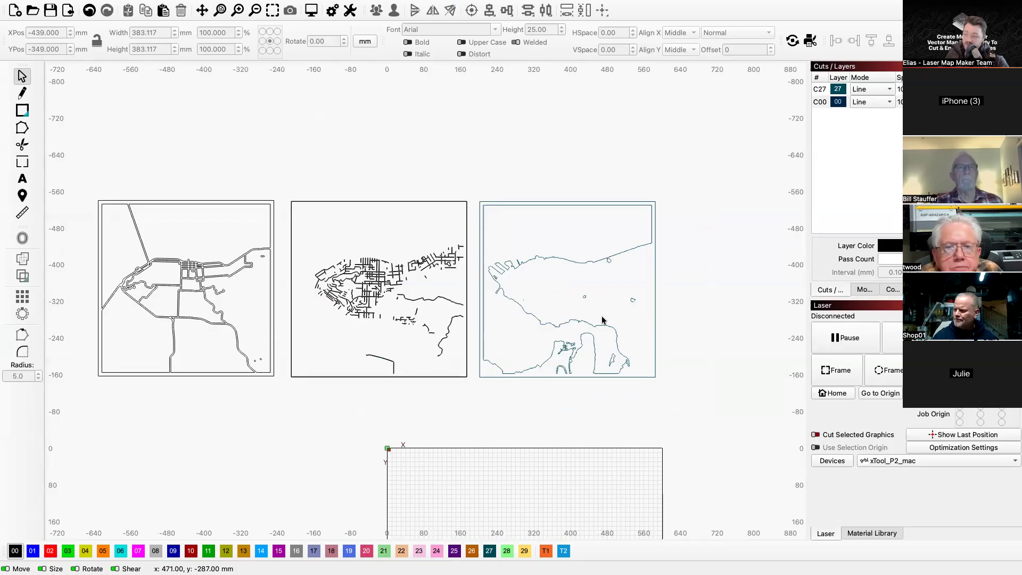
- Ungroup the land-engrave layer and delete its outer square border
drag(279, 184, 481, 428)
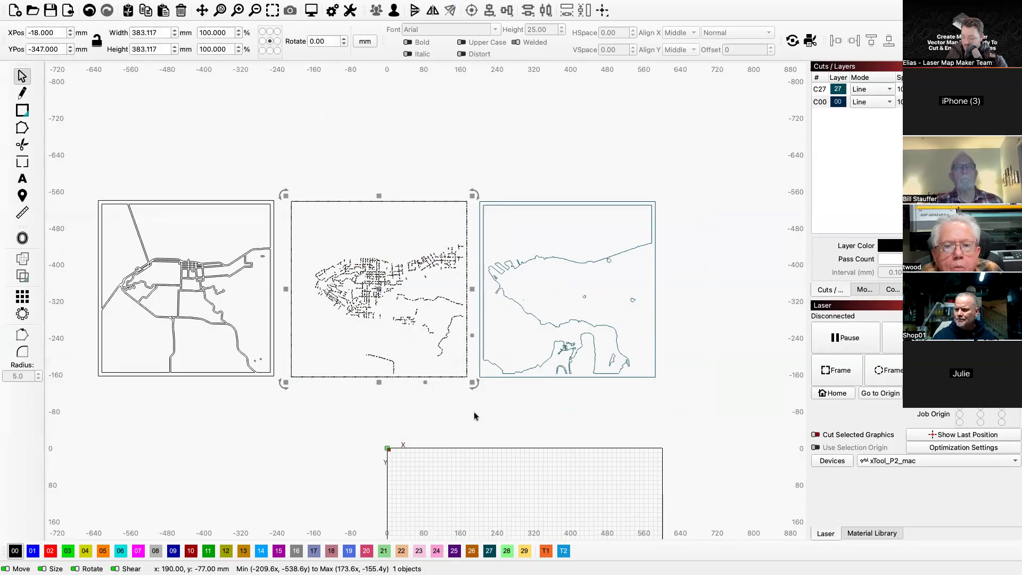
key(ctrl+u)
click(424, 412)
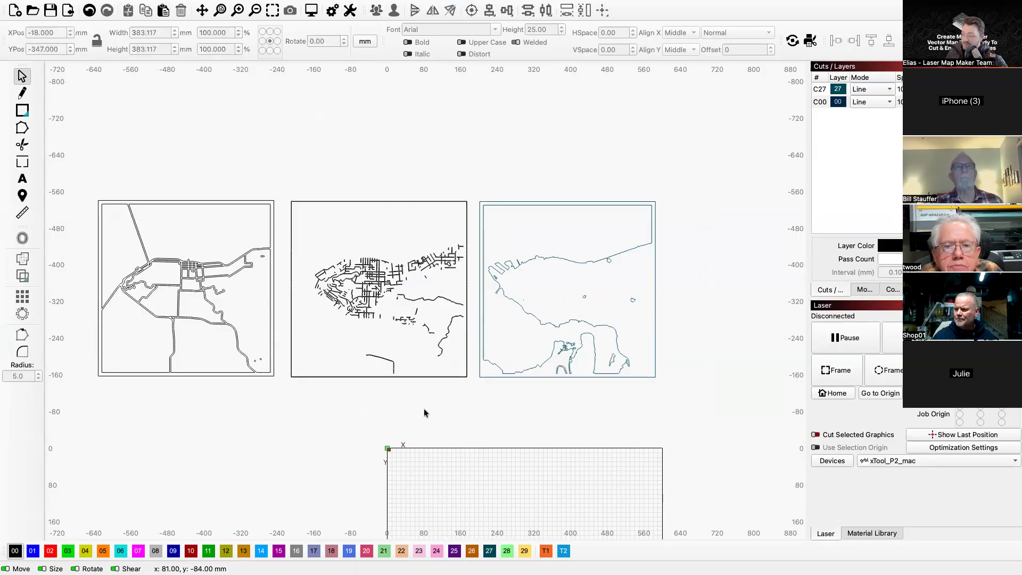
click(434, 376)
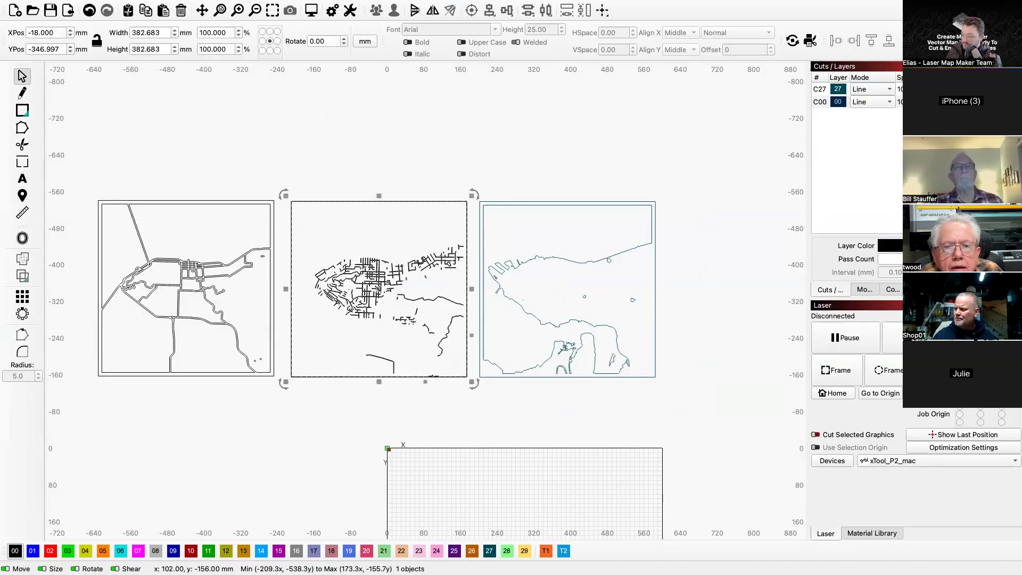
key(Delete)
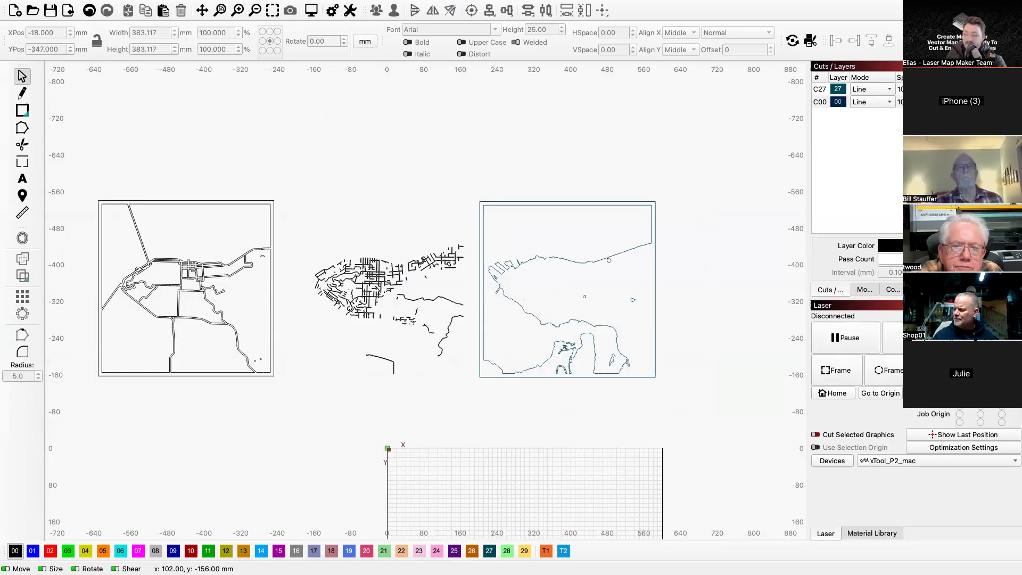
- Try overlaying the land-engrave street lines on the land-water-cut outline, and undo the move and the border deletion
drag(306, 222, 481, 394)
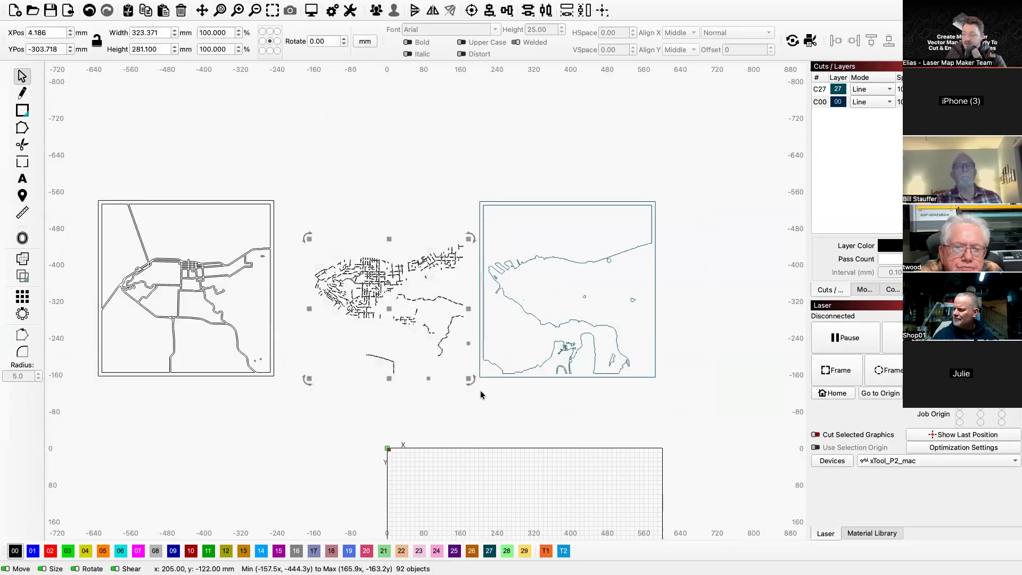
drag(388, 313, 578, 311)
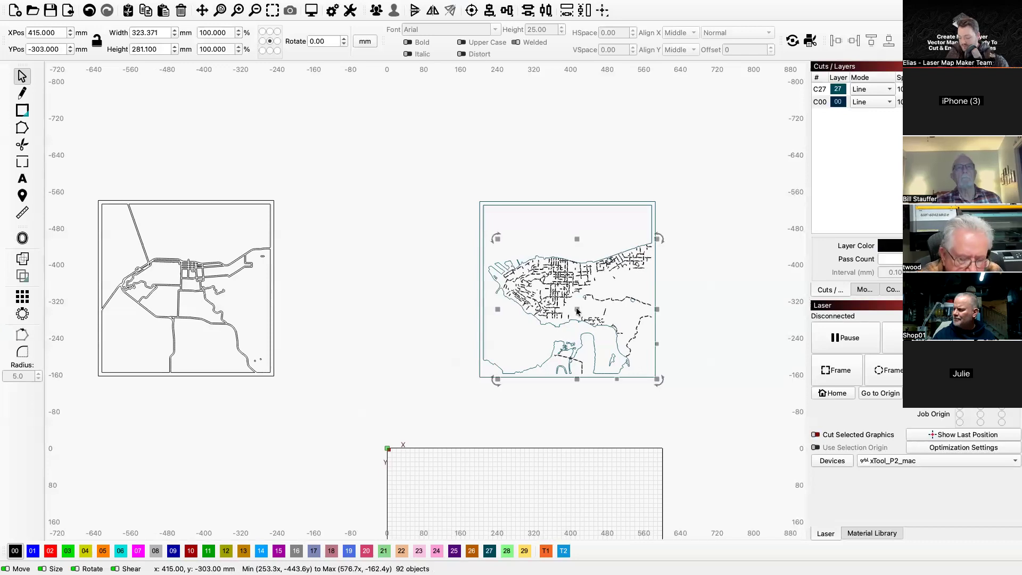
key(super+z)
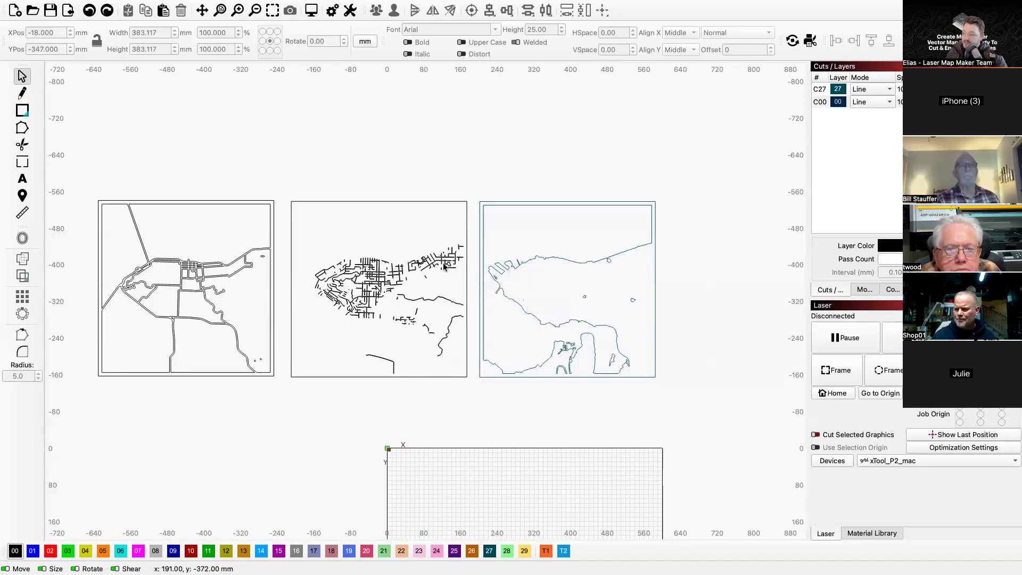
- Draw a rectangle about 397 by 331 mm in the free space beyond the land-water-cut layer
scroll(363, 238, up, 2)
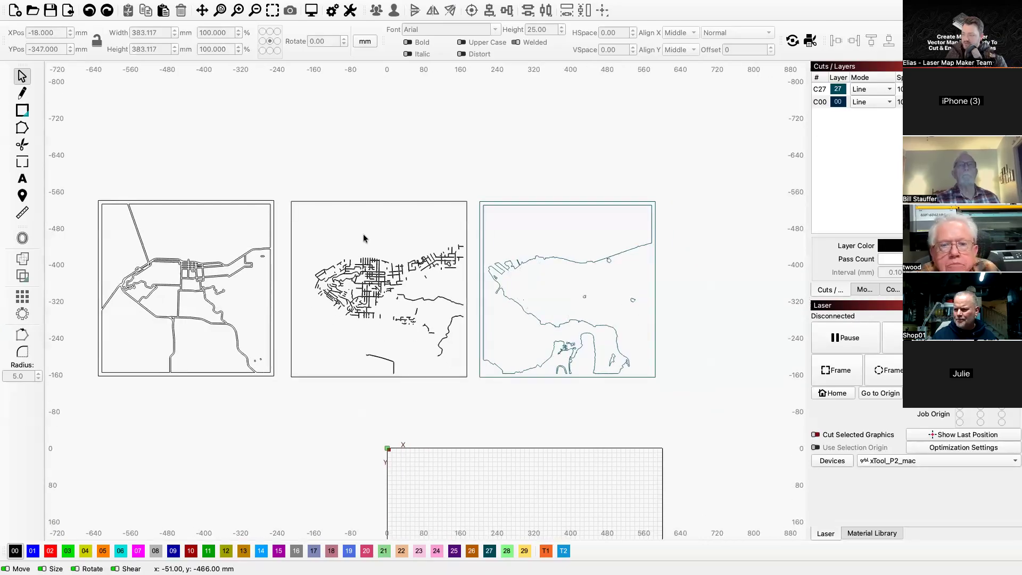
scroll(363, 234, down, 3)
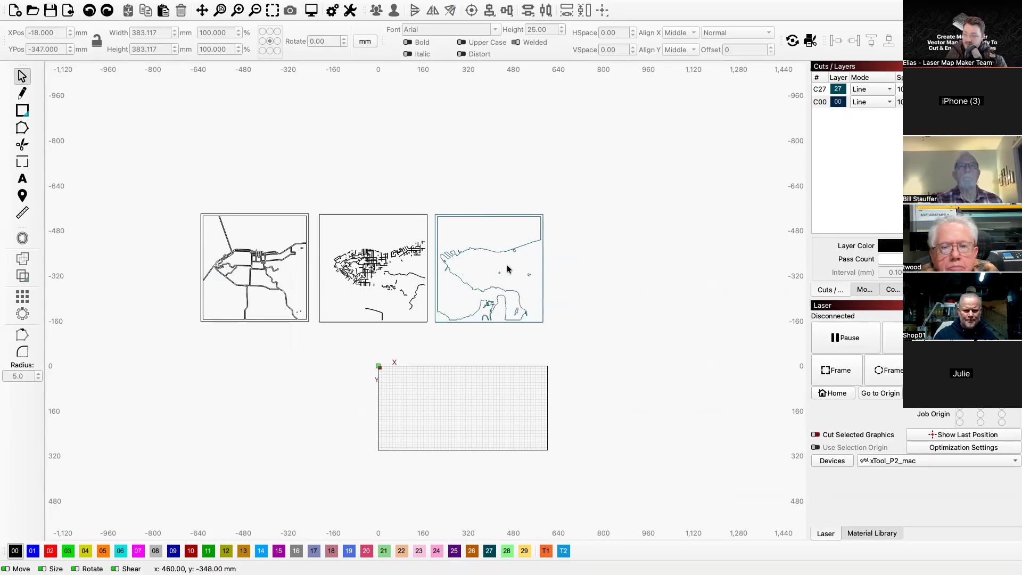
click(21, 111)
drag(618, 306, 701, 307)
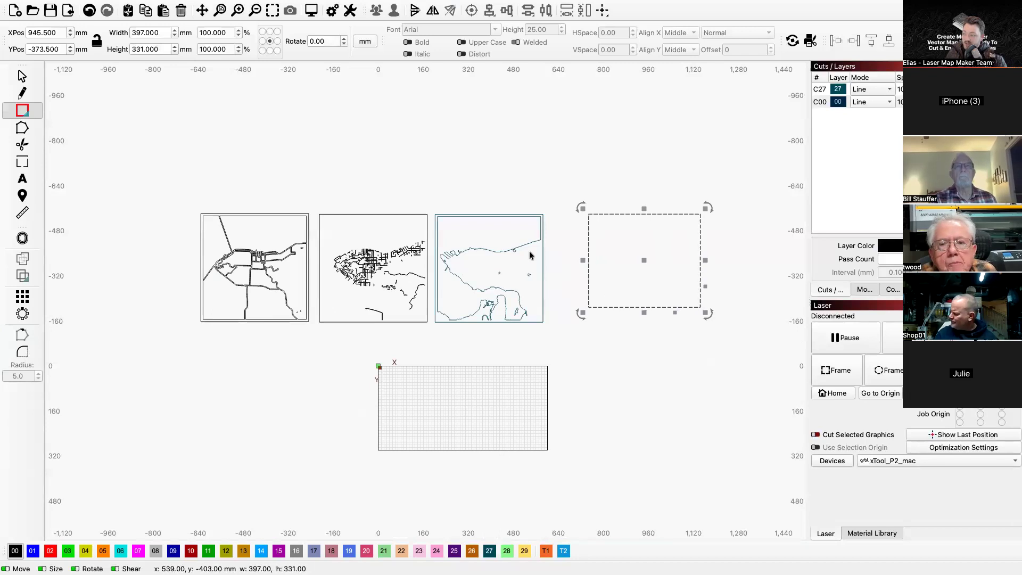
click(577, 207)
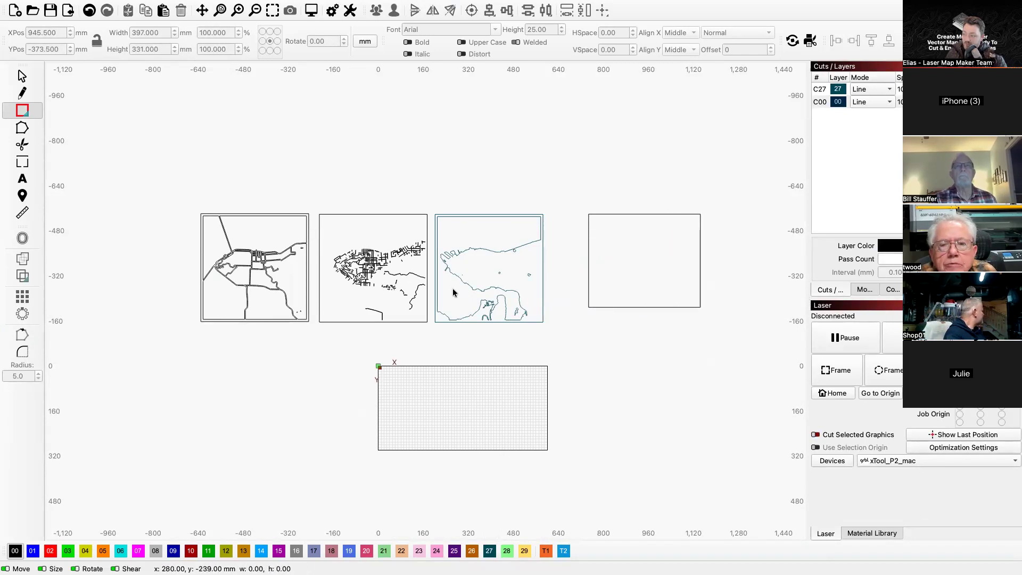
click(665, 213)
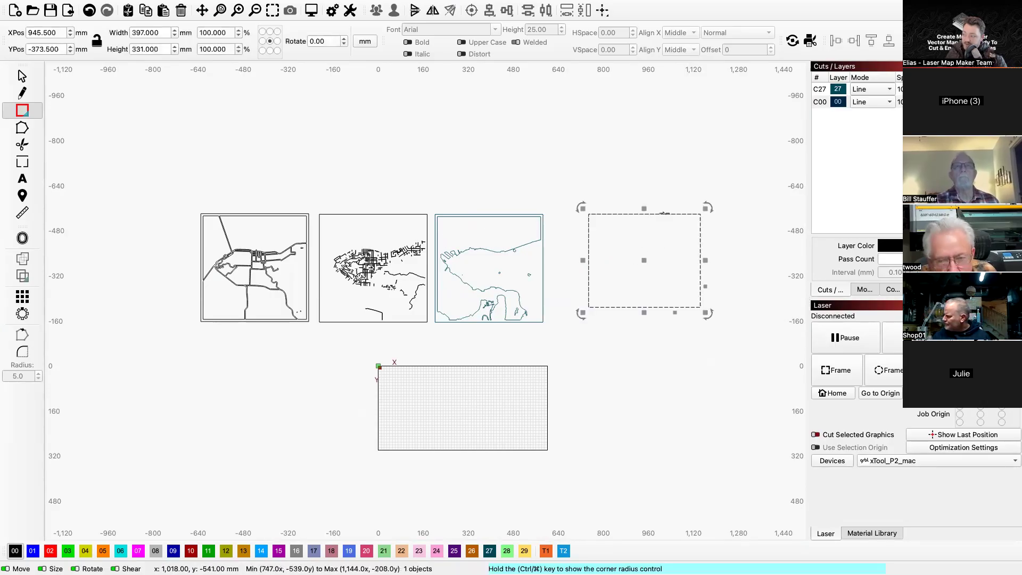
click(626, 194)
- Draw a rectangle about 454 by 522 mm around the roads-cut layer and delete it
mouse_move(184, 194)
mouse_down()
mouse_move(233, 316)
mouse_move(295, 346)
mouse_move(312, 342)
mouse_up()
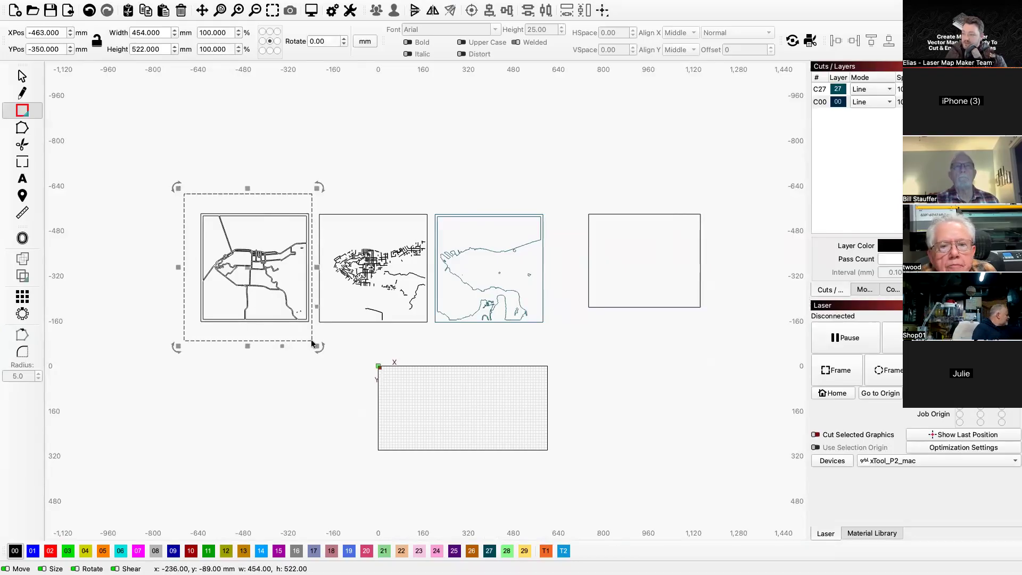
click(329, 350)
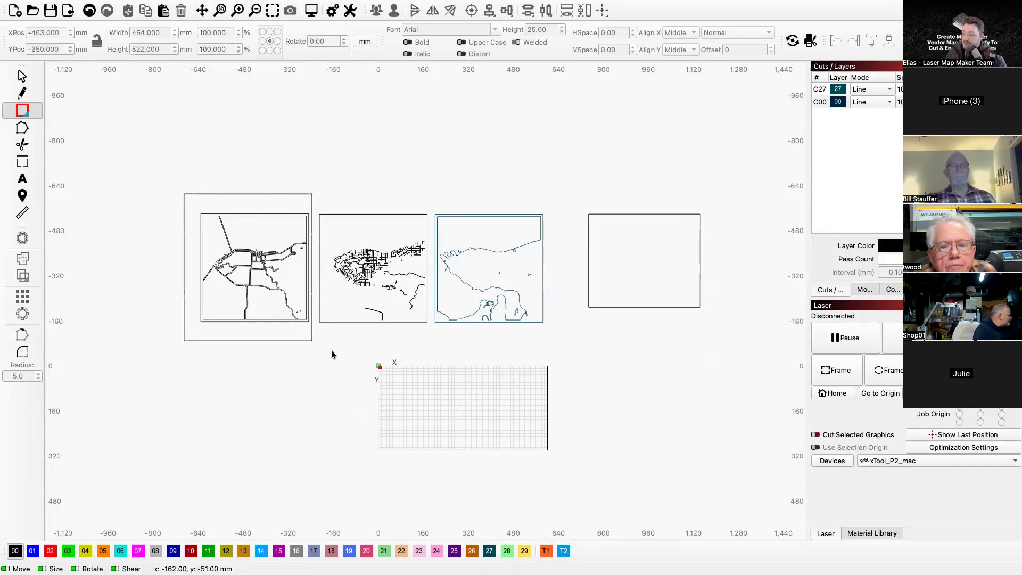
click(267, 193)
key(Delete)
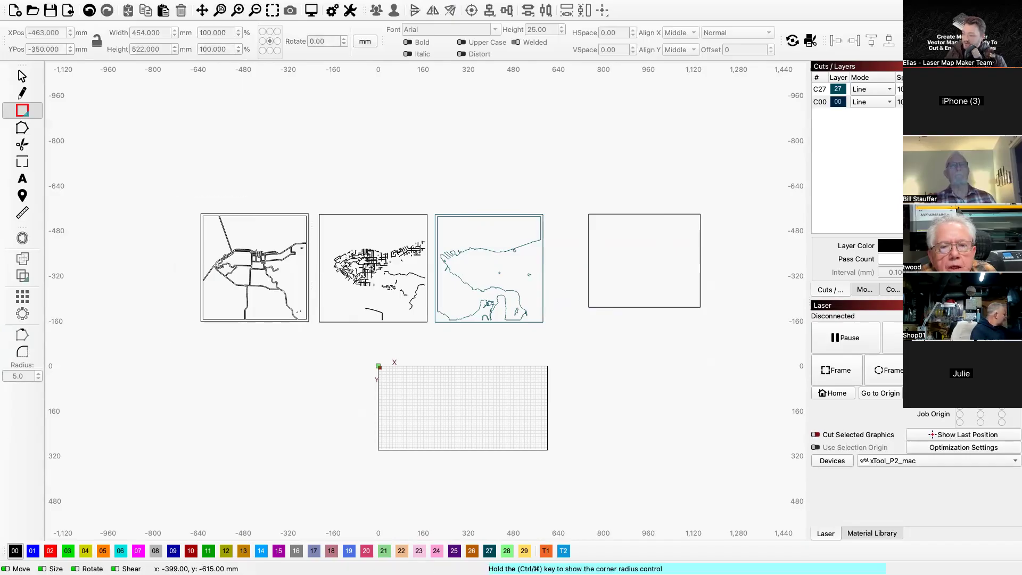
- Draw a rectangle about 454 by 457 mm over the roads-cut layer, try a width of 400 mm and undo it
scroll(303, 257, down, 1)
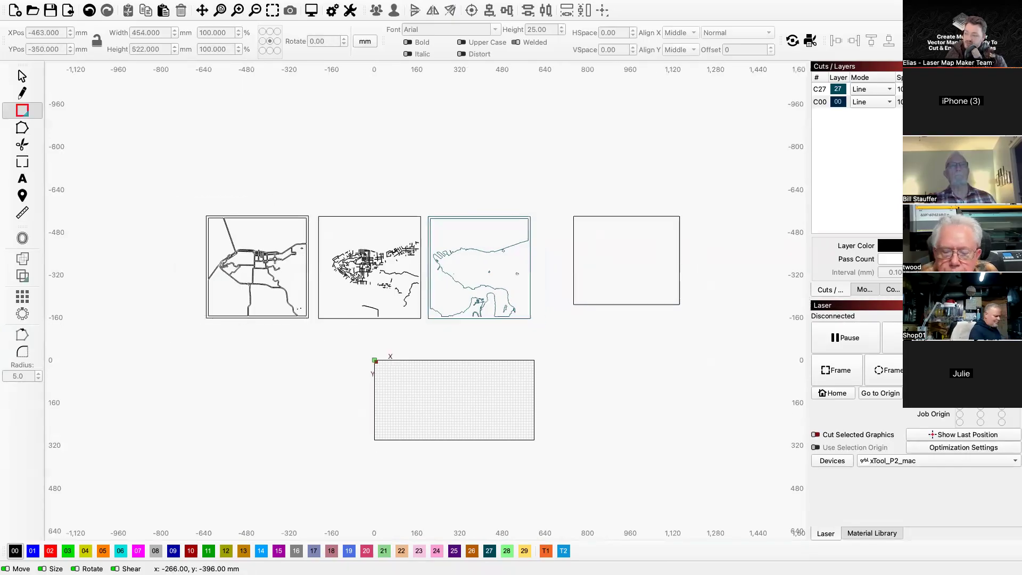
scroll(143, 276, down, 1)
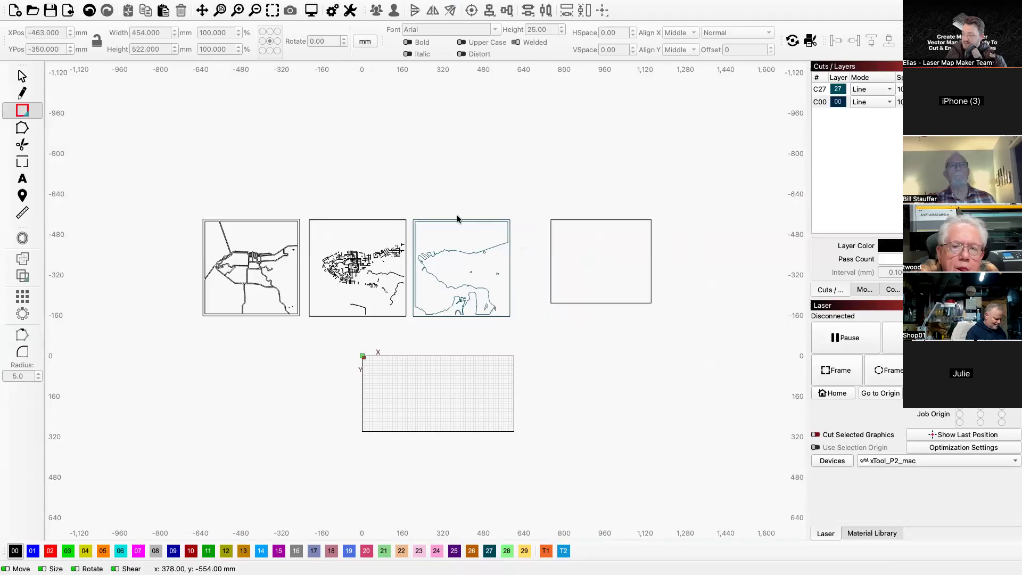
drag(186, 206, 300, 321)
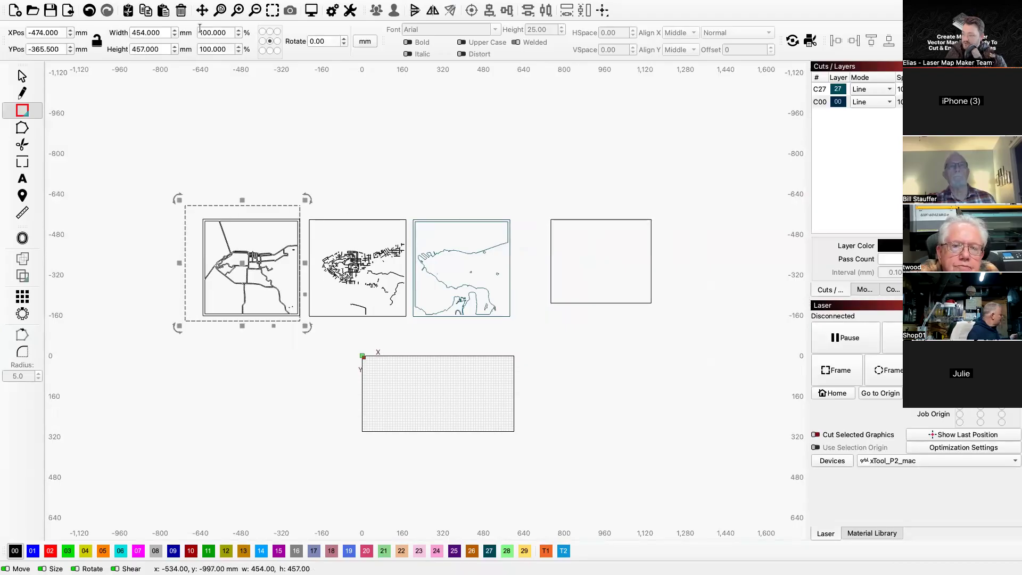
drag(158, 33, 138, 33)
text(00)
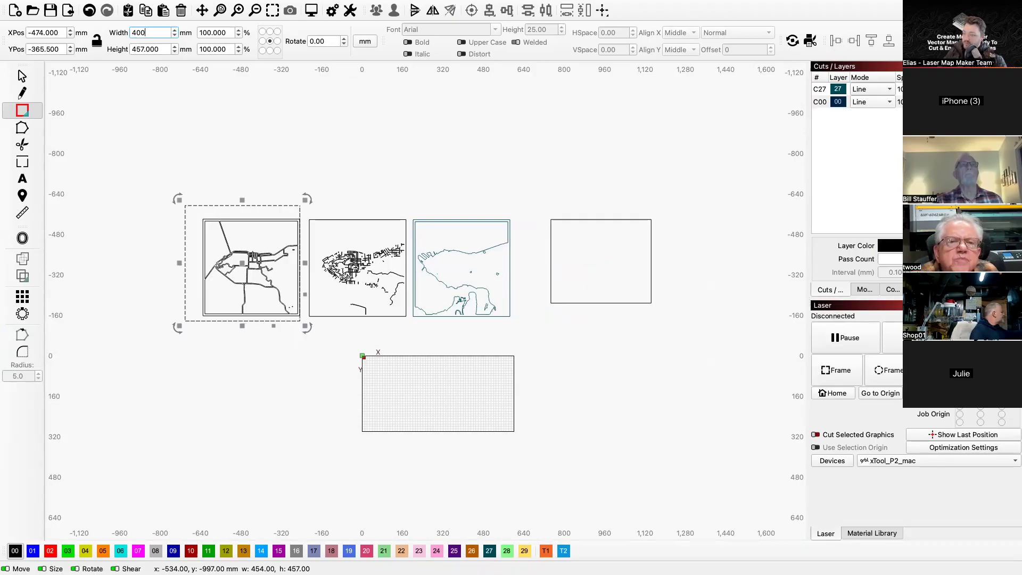
key(Return)
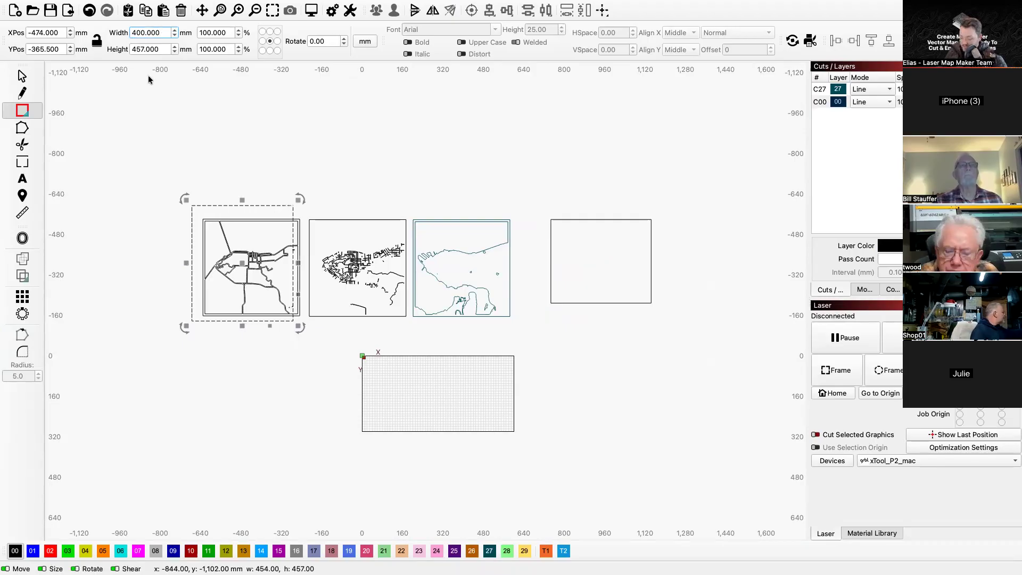
key(ctrl+z)
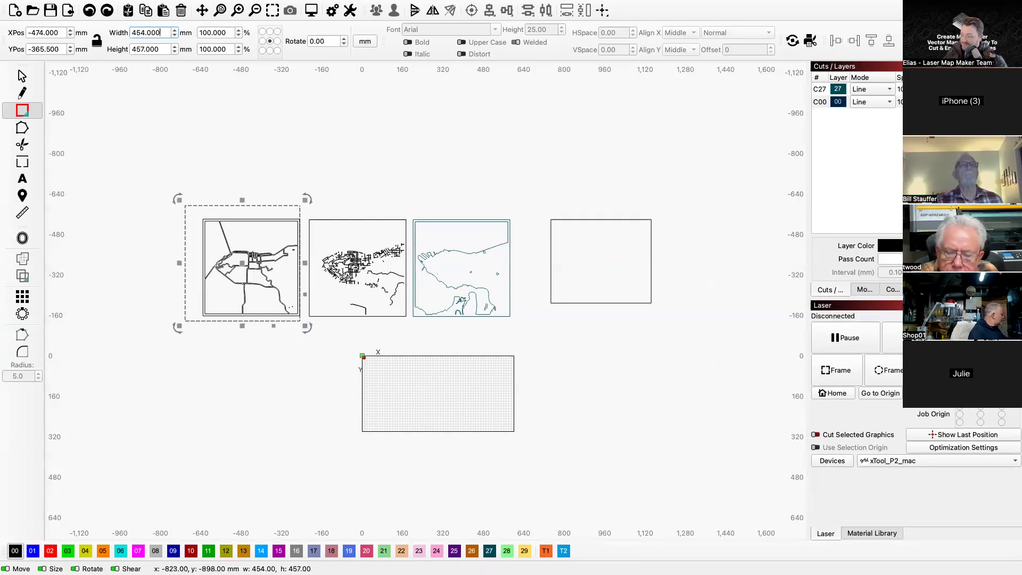
- Delete the extra rectangle around the roads-cut layer and leave the Rectangle tool
click(232, 179)
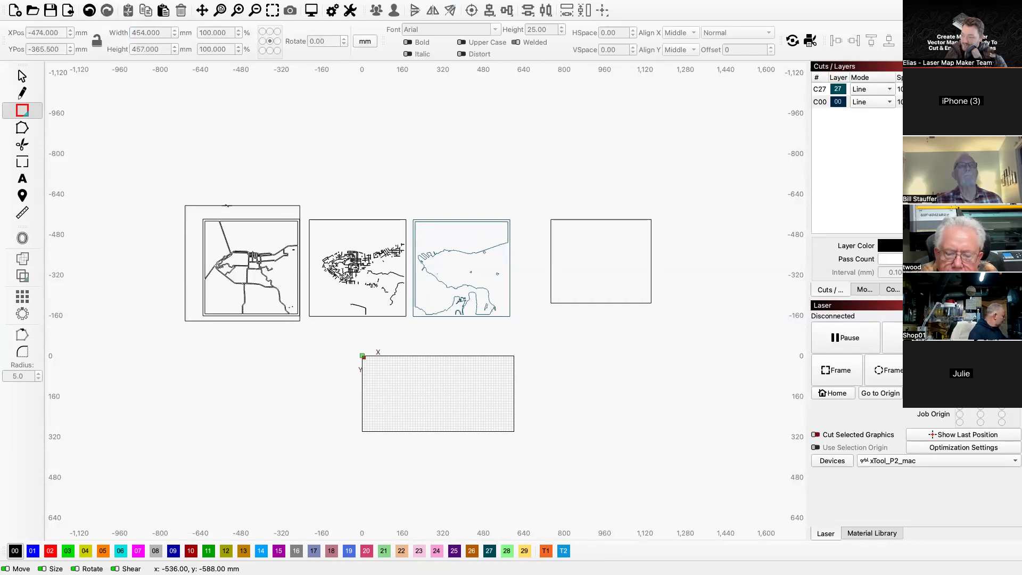
click(228, 205)
key(Delete)
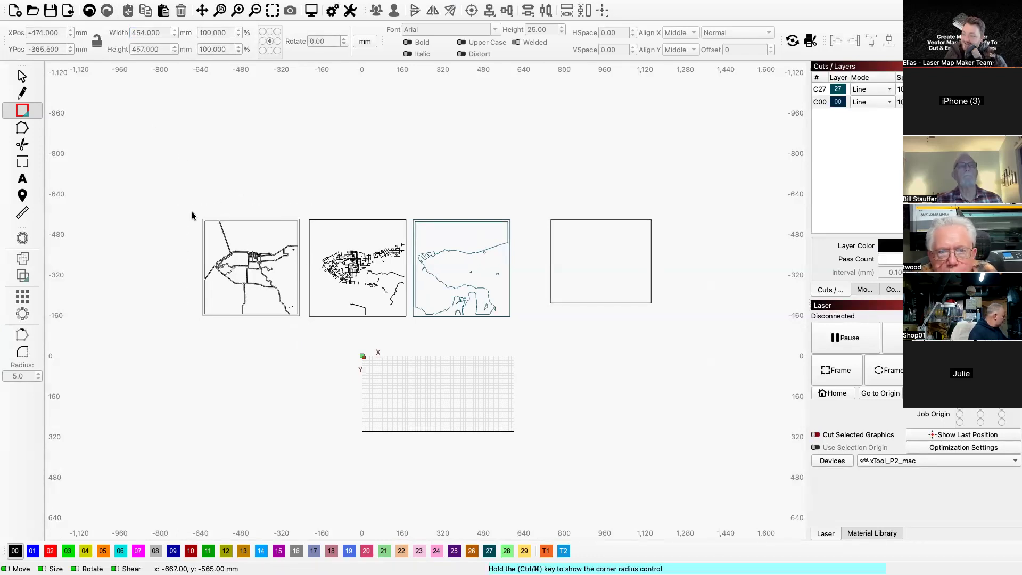
key(Escape)
- Resize the whole roads-cut layer to a width of 350 mm with the aspect ratio locked
click(222, 234)
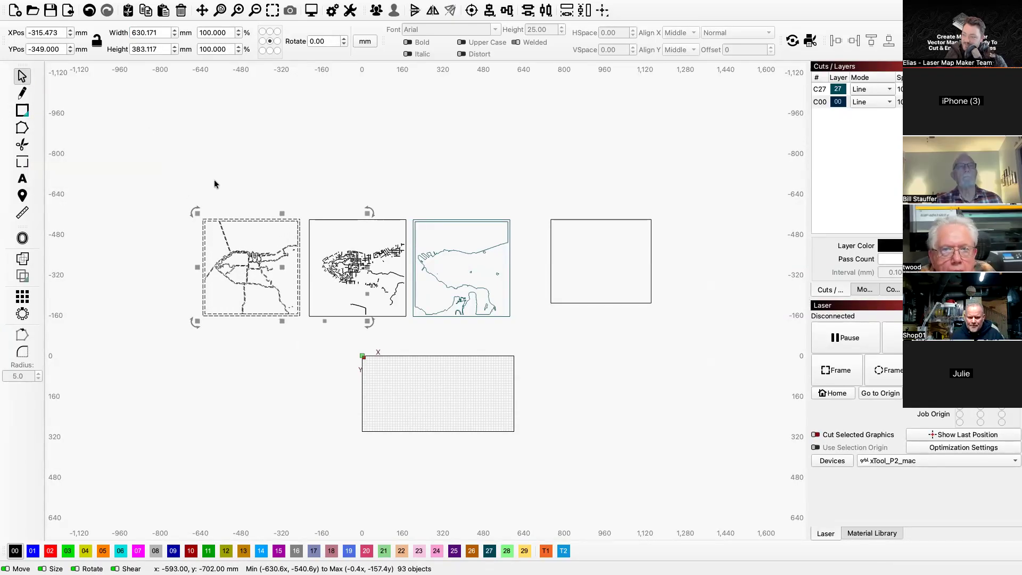
click(234, 208)
drag(187, 217, 305, 335)
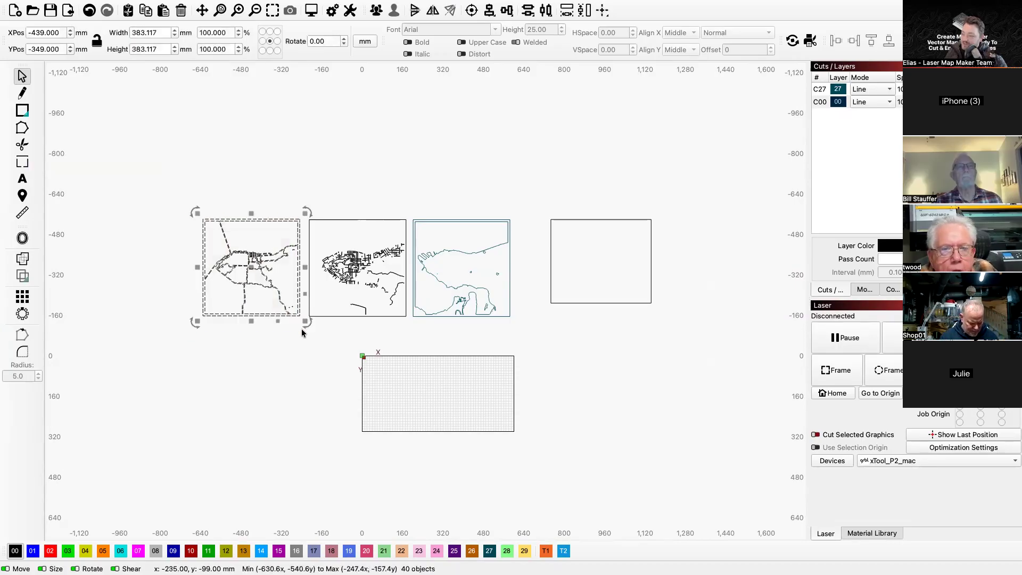
double_click(157, 33)
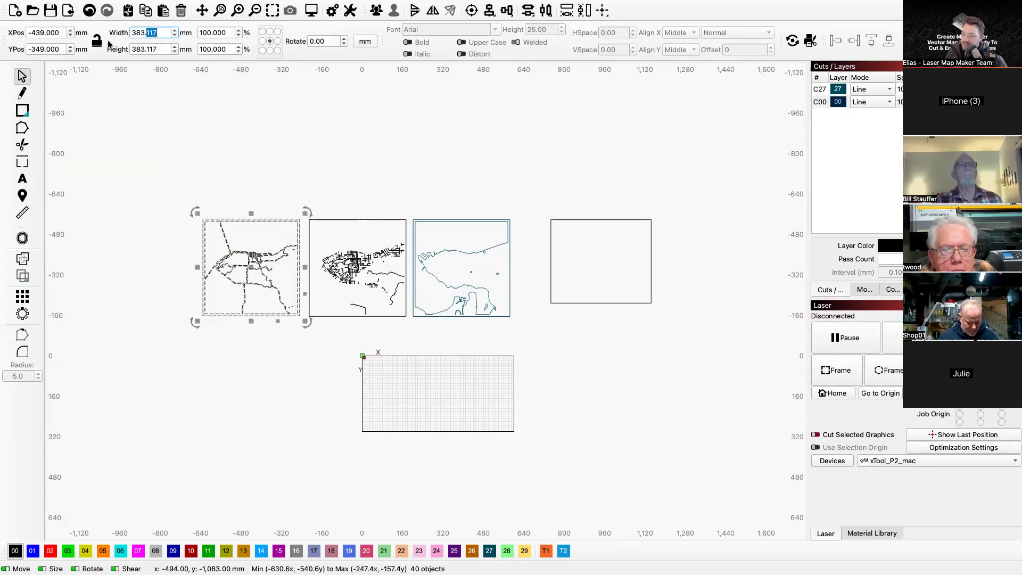
triple_click(150, 33)
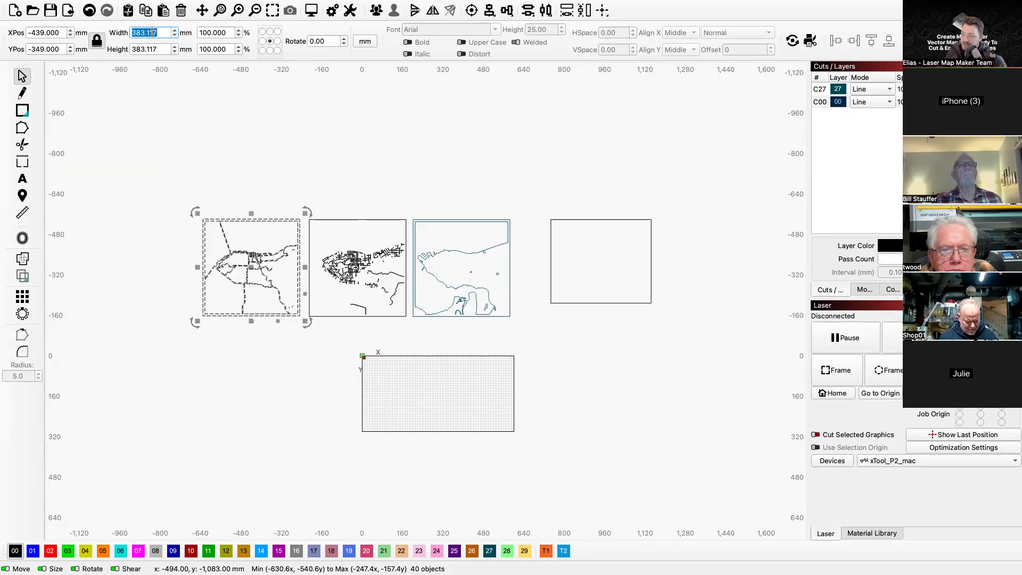
text(350)
key(Return)
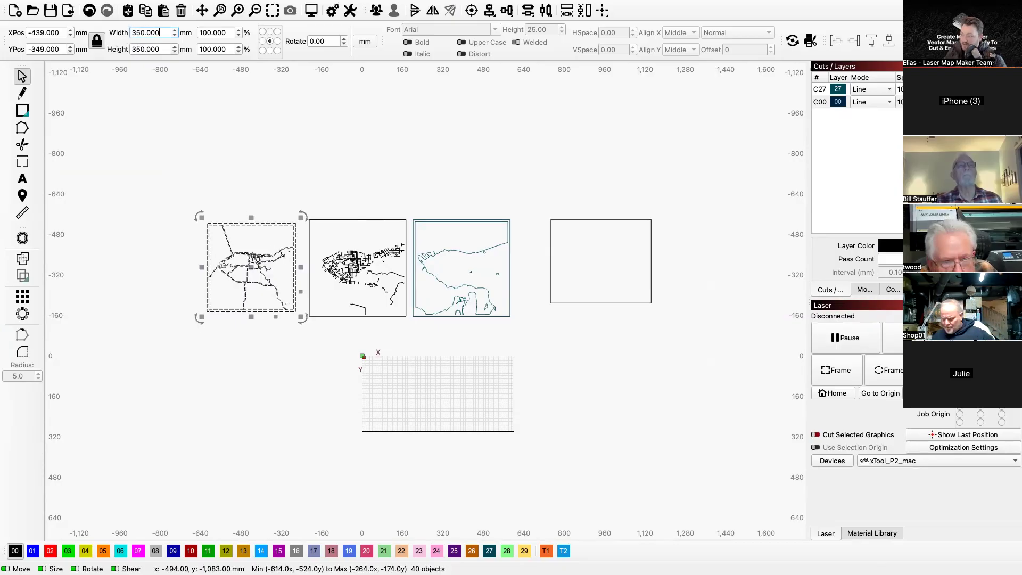
- Resize the complete small-streets layer in the middle of the row proportionally to a width of 350 mm
click(308, 198)
drag(306, 215, 406, 323)
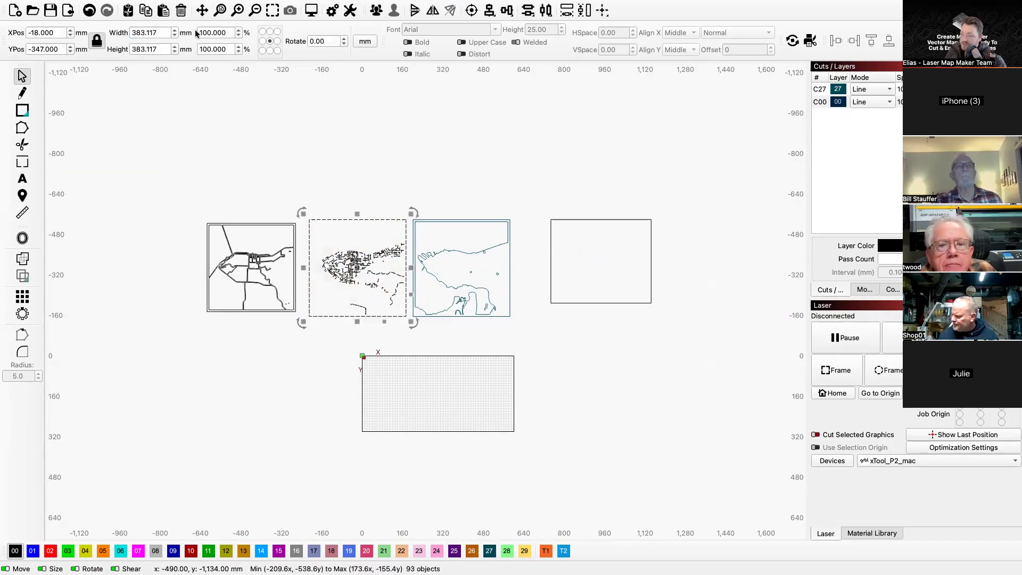
double_click(150, 33)
key(BackSpace)
text(350)
key(Return)
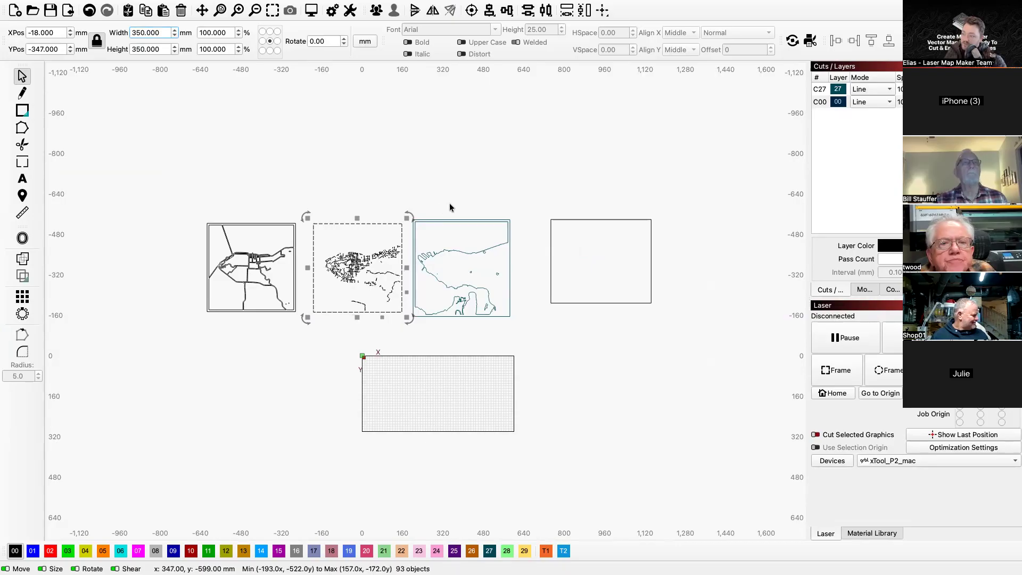
- Scale the entire land-water-cut layer proportionally to a width of 350 mm and deselect it
drag(410, 216, 534, 333)
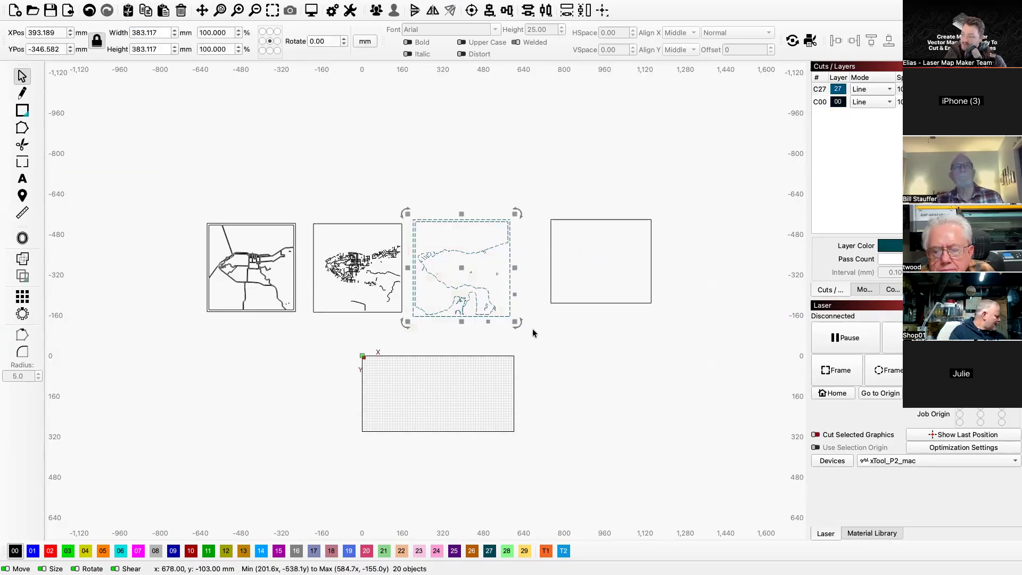
double_click(158, 32)
text(350)
key(Return)
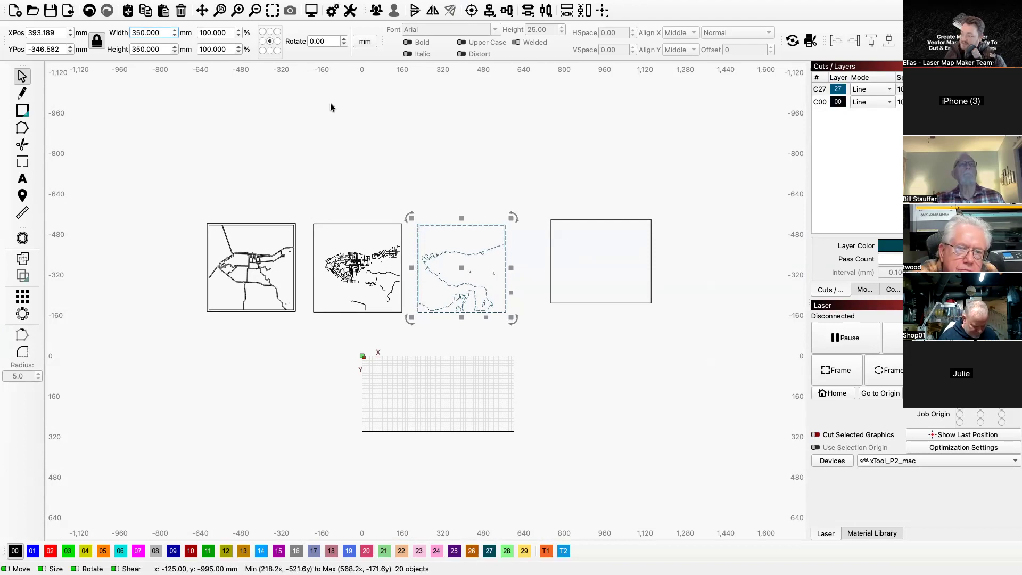
click(345, 117)
- Move the blank rectangle closer to the land-water-cut layer and set its size to 350 by 350 mm
click(652, 302)
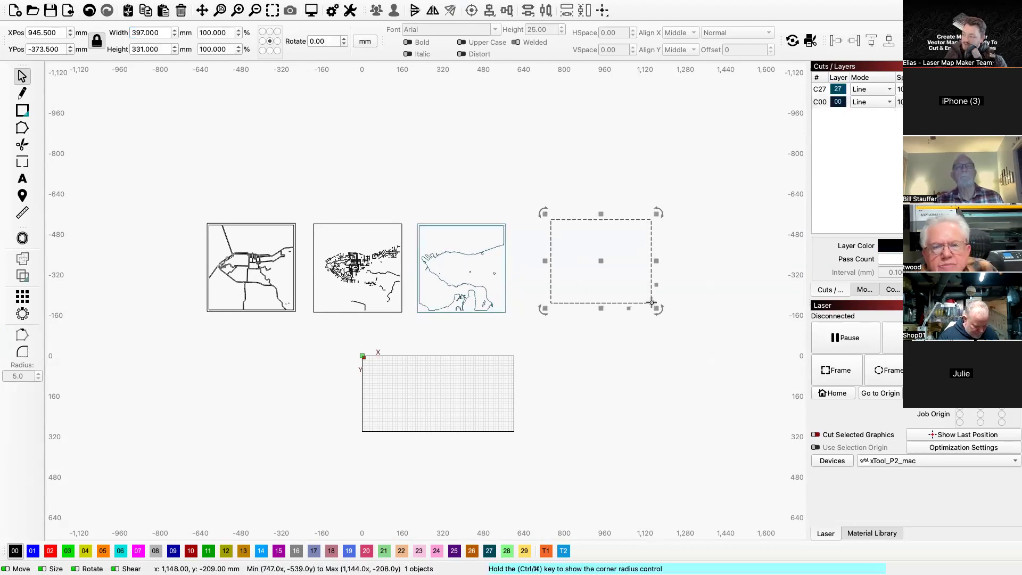
drag(600, 262, 575, 275)
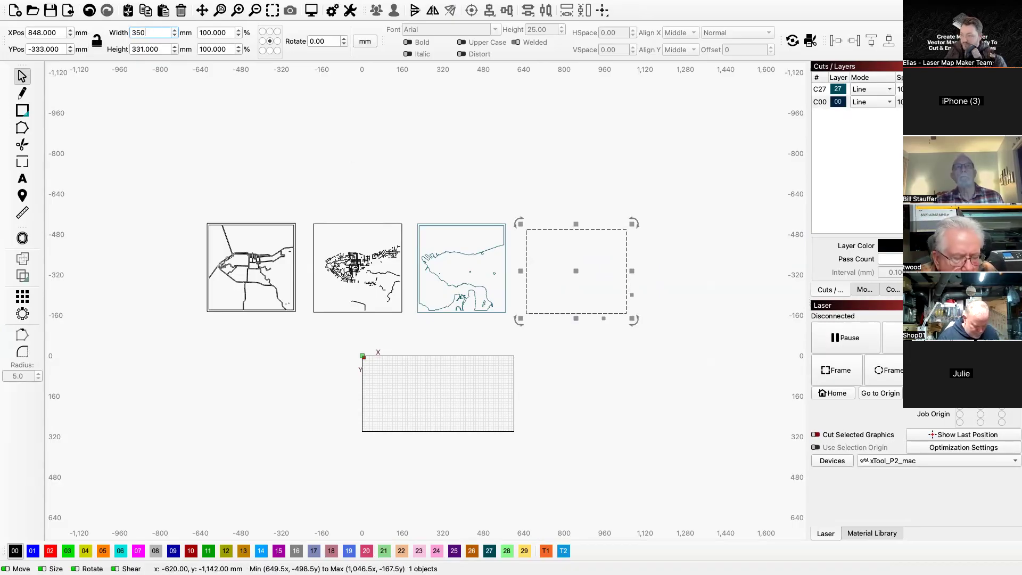
click(155, 49)
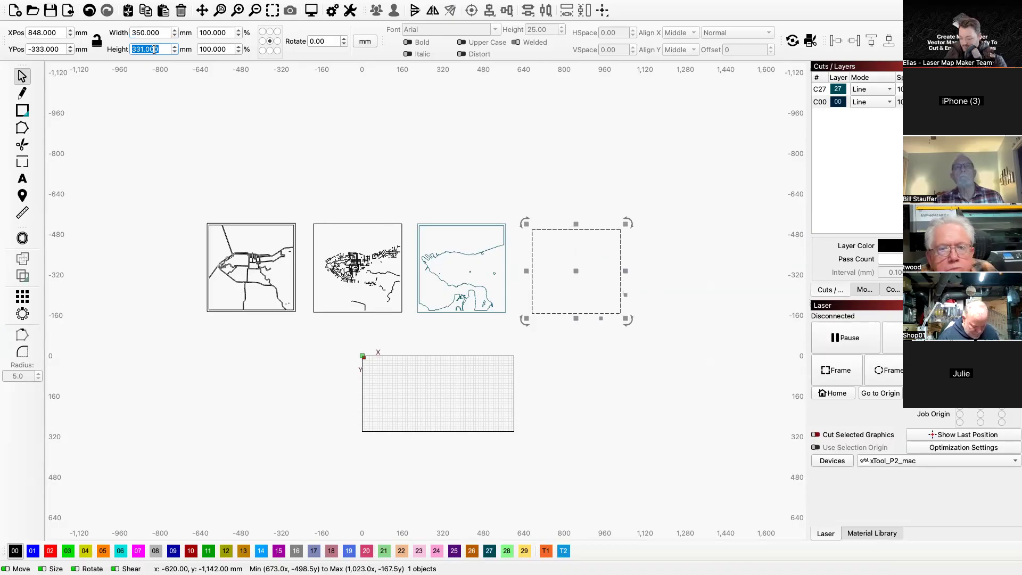
text(350)
key(Return)
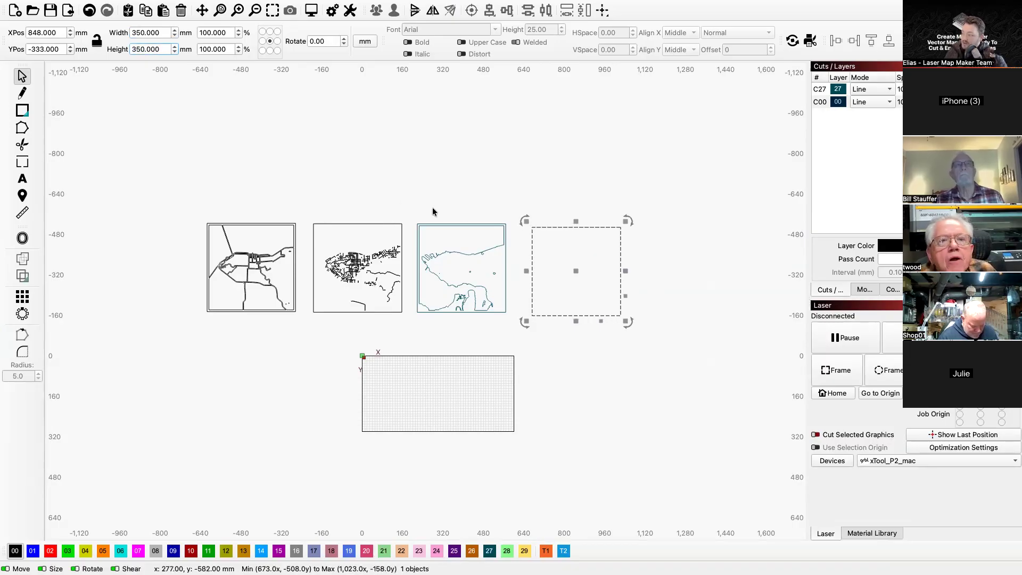
click(266, 130)
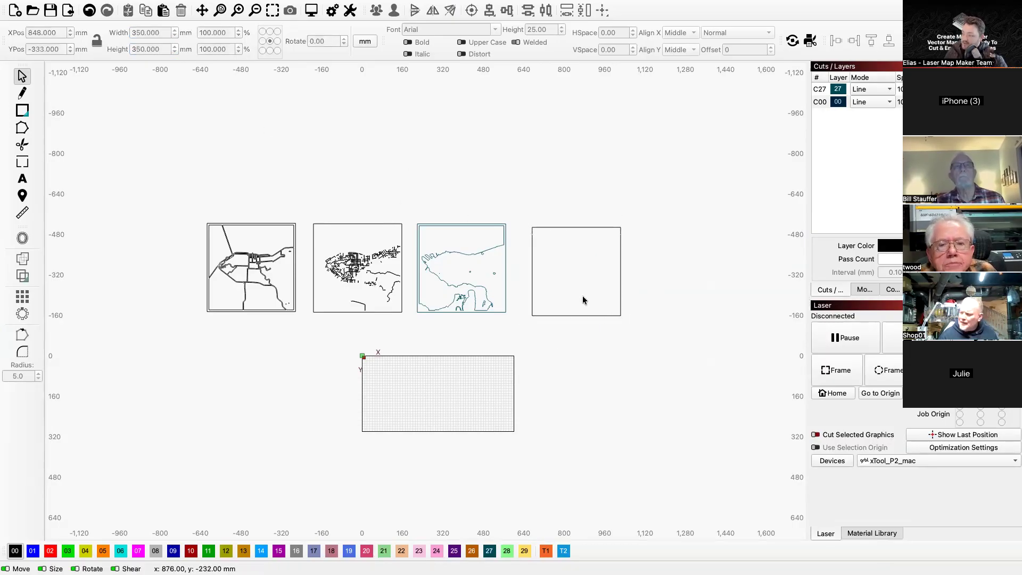
- Place the blank square to the far left of the layout and shift the three map layers up as a group
drag(577, 309, 146, 308)
drag(579, 341, 192, 201)
mouse_move(357, 260)
mouse_down()
mouse_move(459, 183)
mouse_move(466, 142)
mouse_up()
click(572, 242)
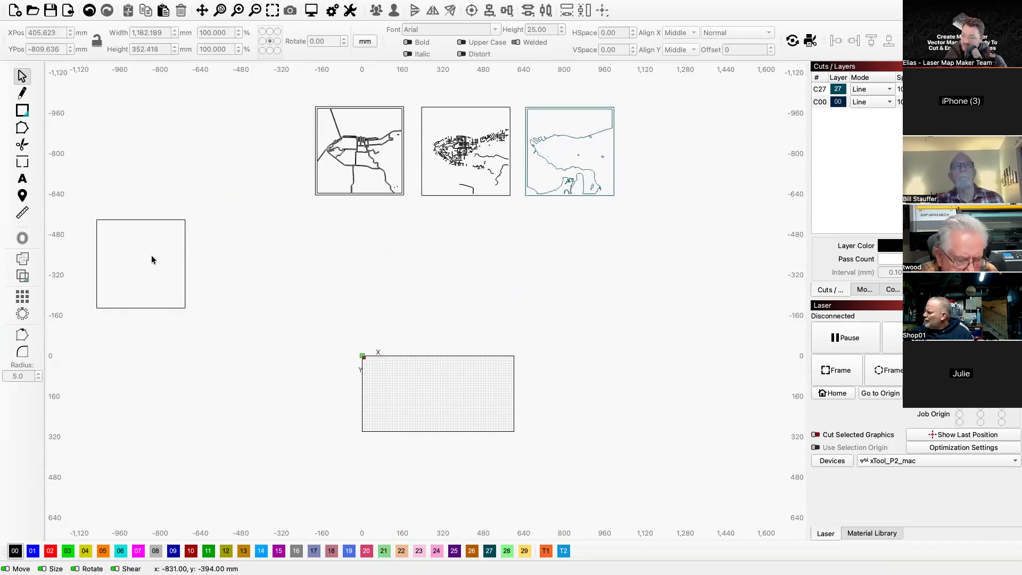
- Draw an arrow about 95 mm long and 69 mm high beside the blank square, pointing away from it
click(22, 93)
click(210, 260)
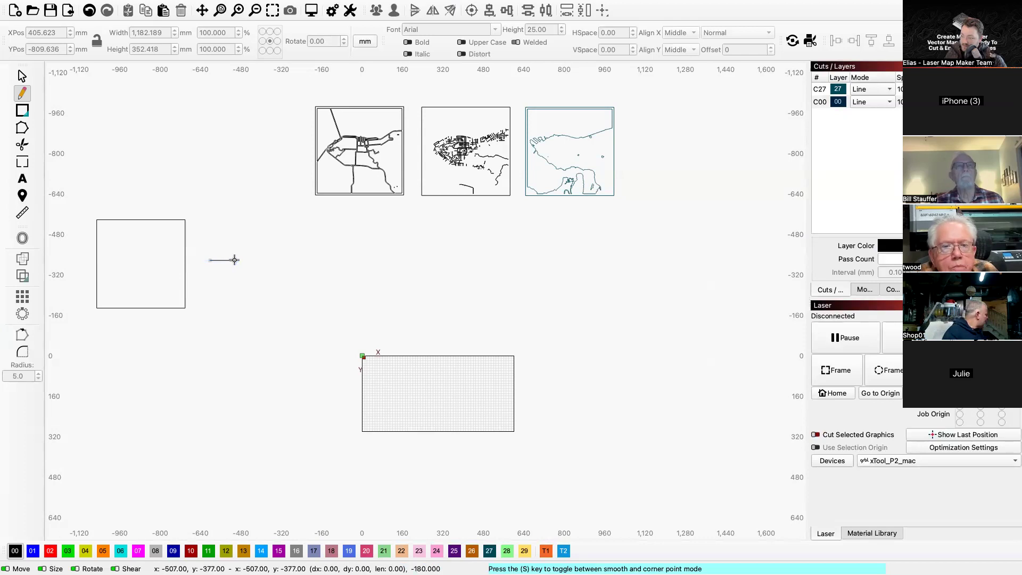
click(226, 267)
click(233, 260)
key(Escape)
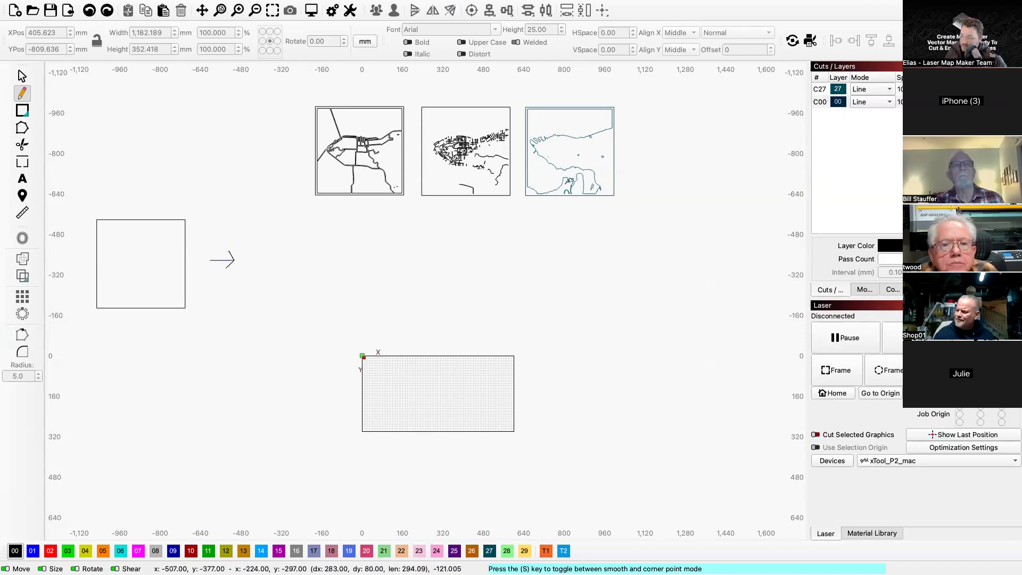
key(Escape)
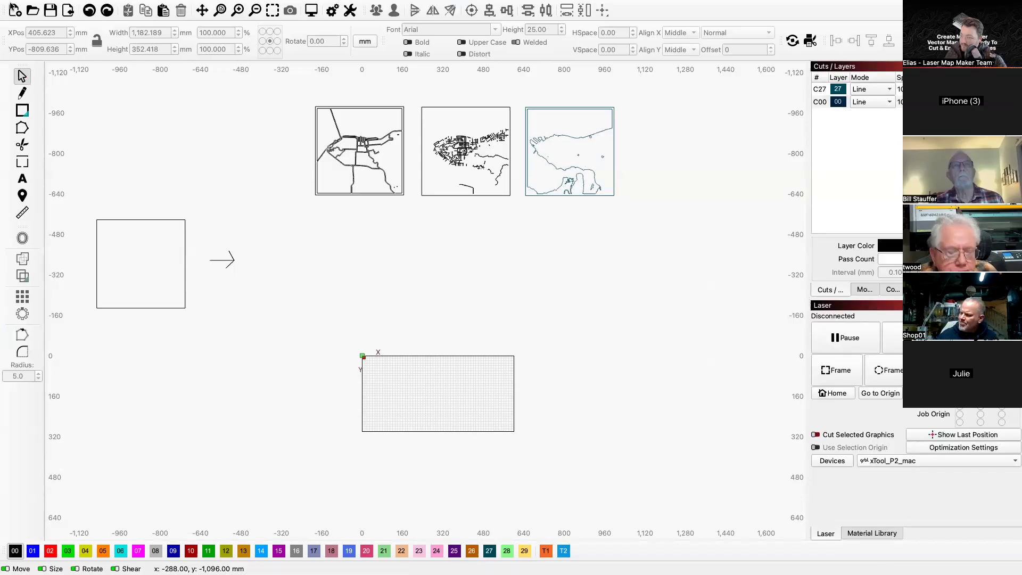
- Move the land-water-cut layer to just beyond the arrow and the roads-cut layer to its far side, leaving a gap
drag(626, 230, 519, 99)
mouse_move(570, 151)
mouse_down()
mouse_move(284, 292)
mouse_move(297, 270)
mouse_up()
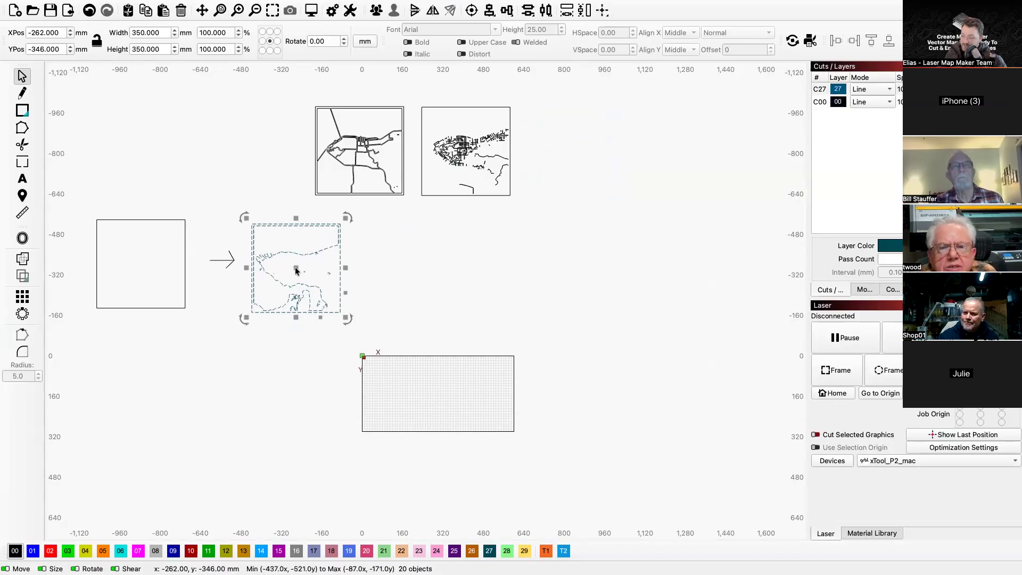
drag(410, 199, 313, 93)
mouse_move(359, 154)
mouse_down()
mouse_move(416, 267)
mouse_move(451, 273)
mouse_up()
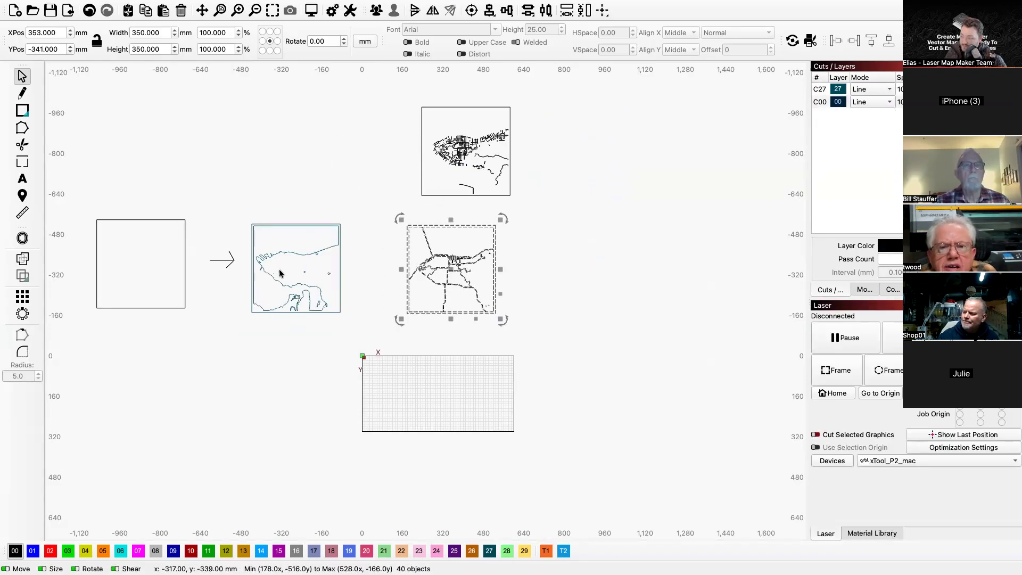
- Place a copy of the arrow in the gap between the land-water-cut and roads-cut layers
click(229, 259)
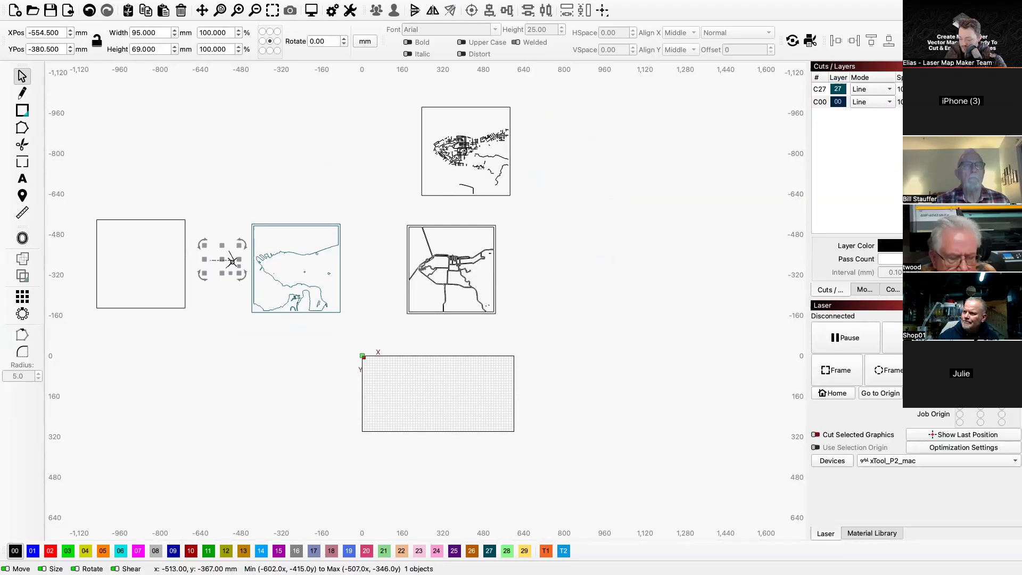
drag(232, 261, 371, 275)
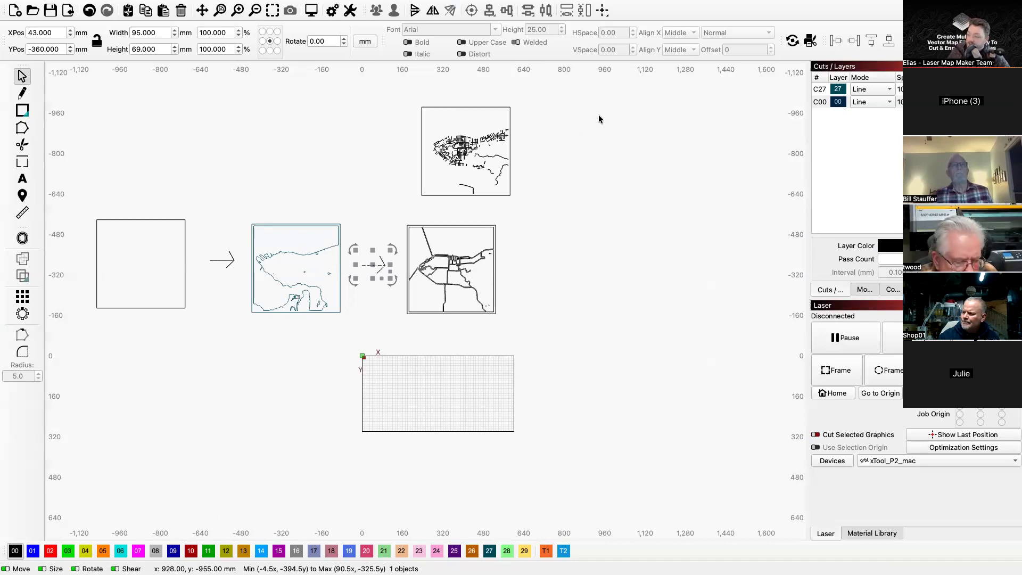
- Examine the blank square and the land-water-cut layer, checking the latter's outer frame and inner border up close
click(166, 220)
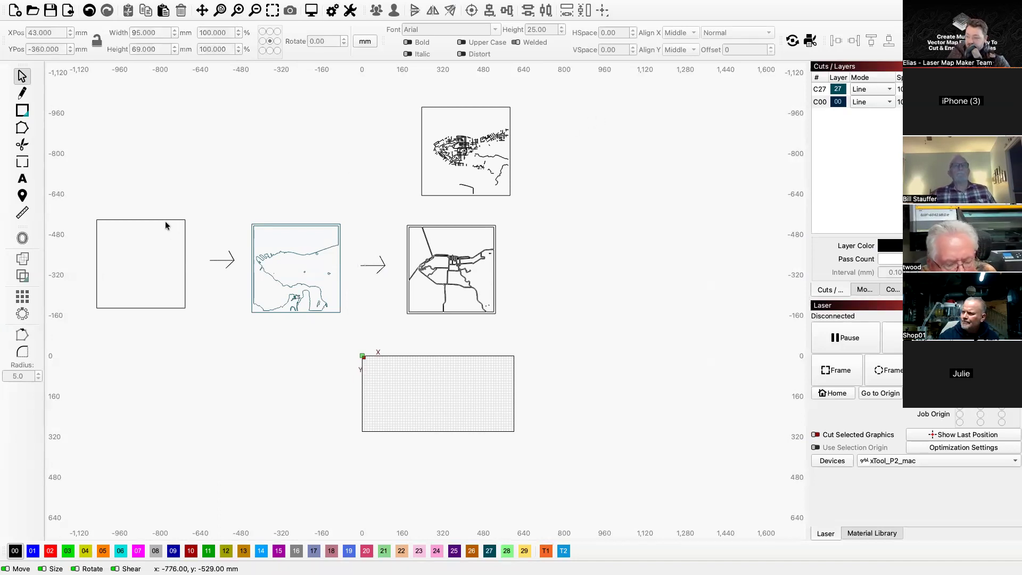
click(281, 225)
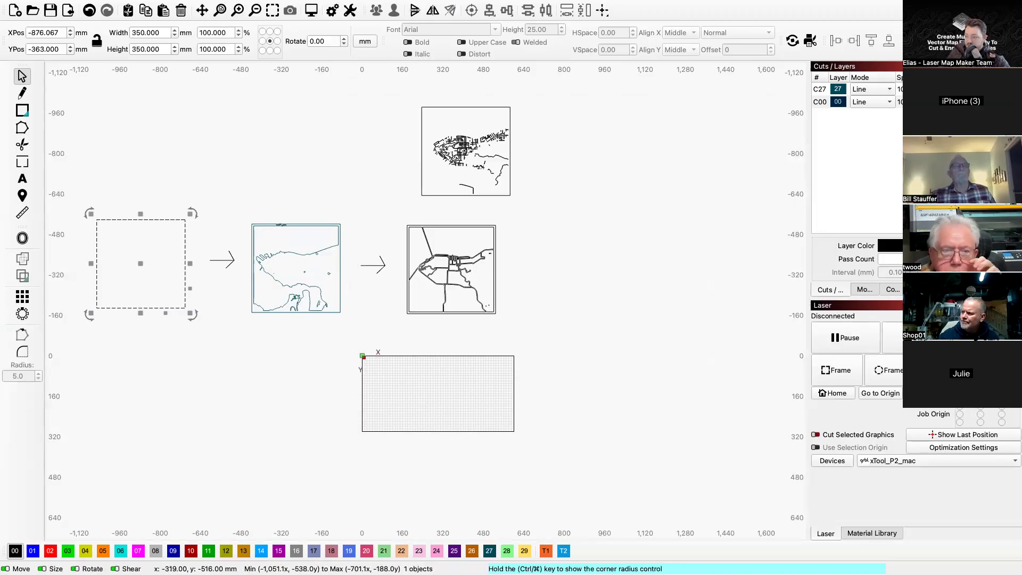
click(349, 248)
scroll(310, 226, up, 10)
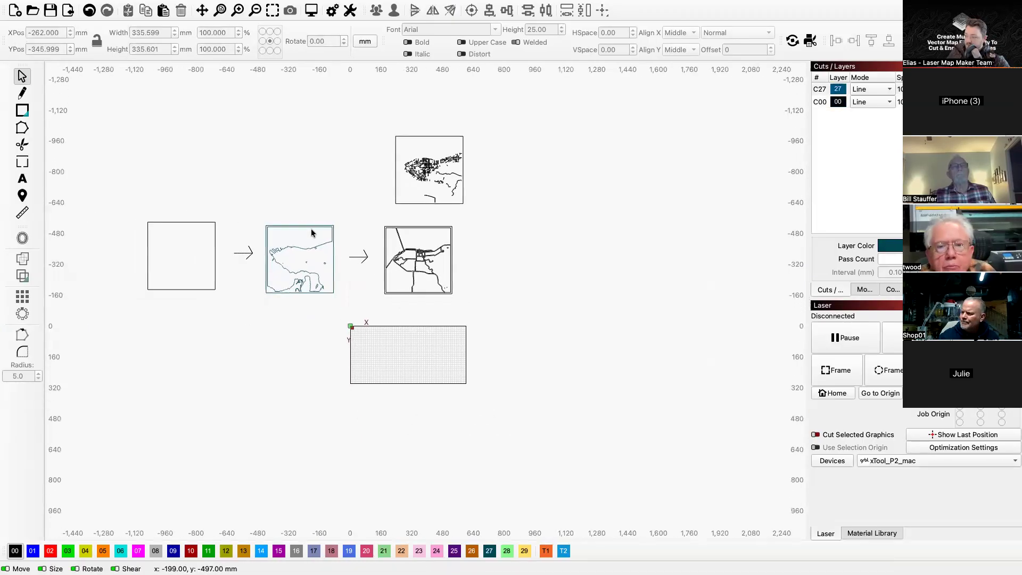
scroll(390, 193, up, 3)
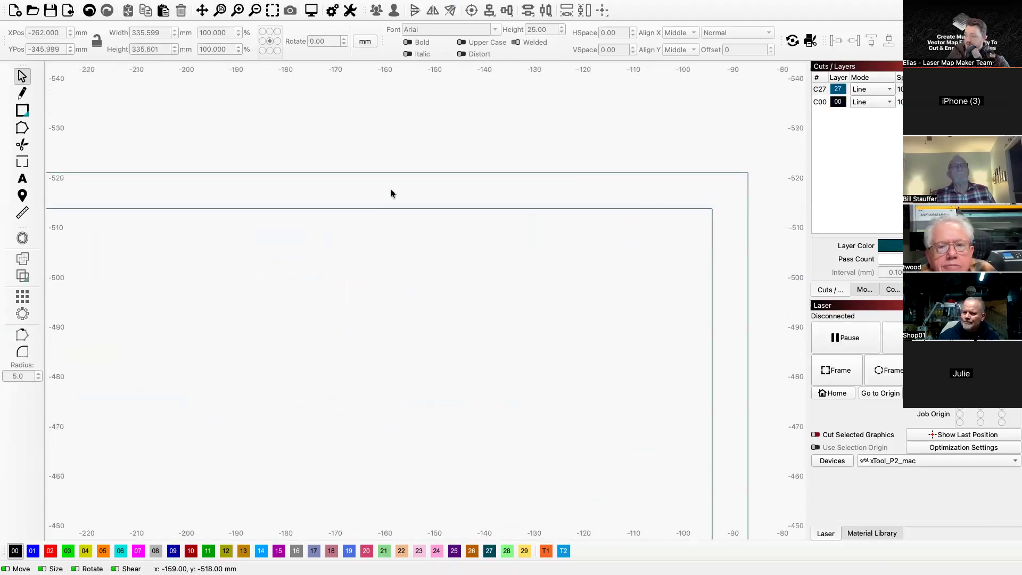
scroll(577, 257, down, 6)
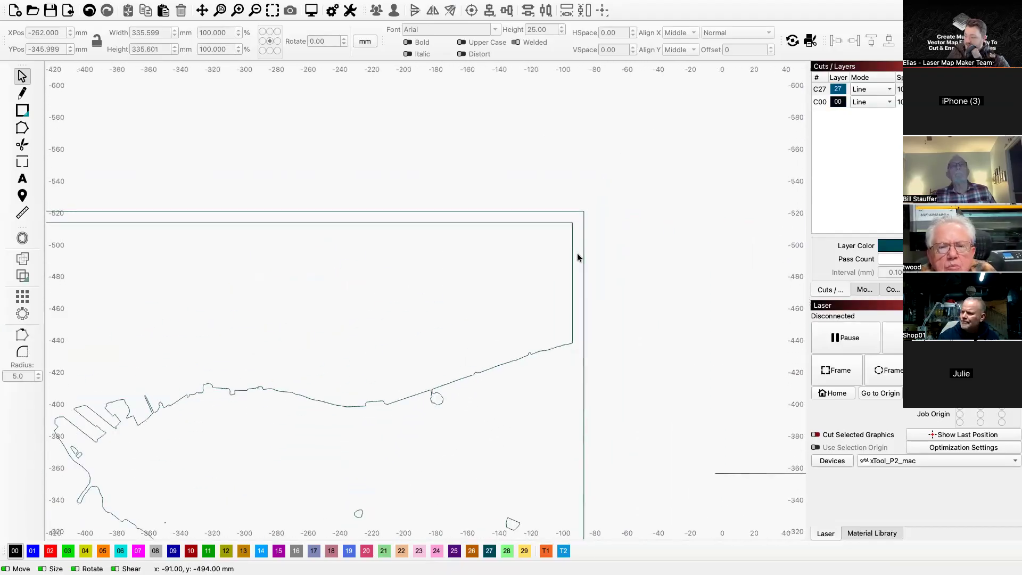
scroll(319, 392, down, 5)
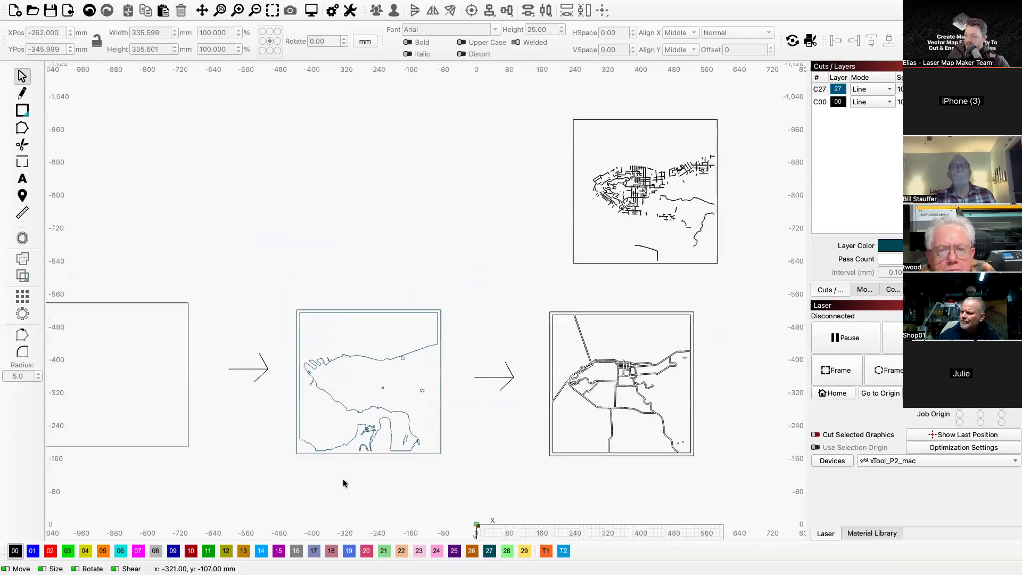
scroll(343, 483, down, 1)
- Assign the complete small-streets layer above the row to layer color 25
drag(719, 294, 546, 121)
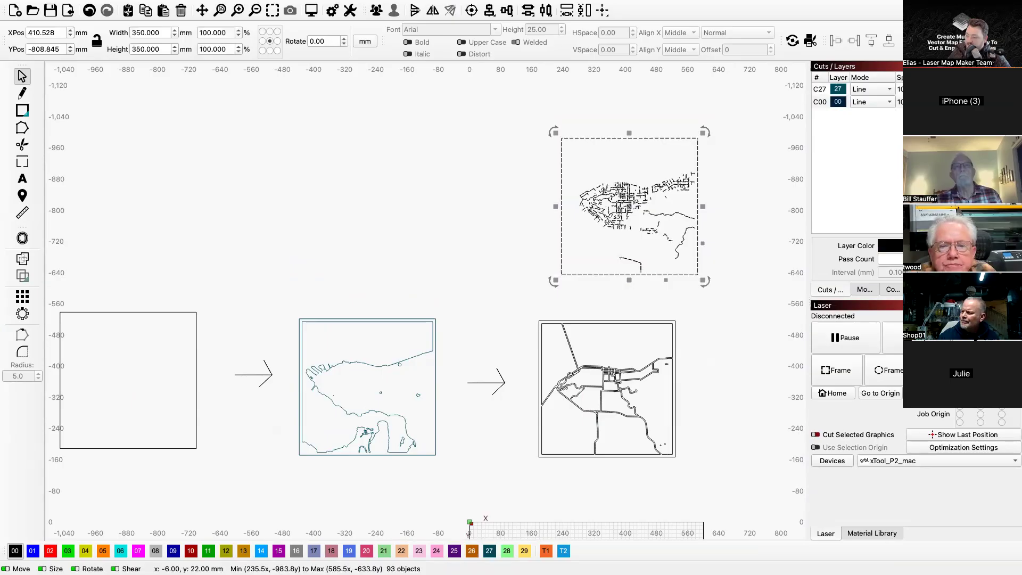
click(455, 553)
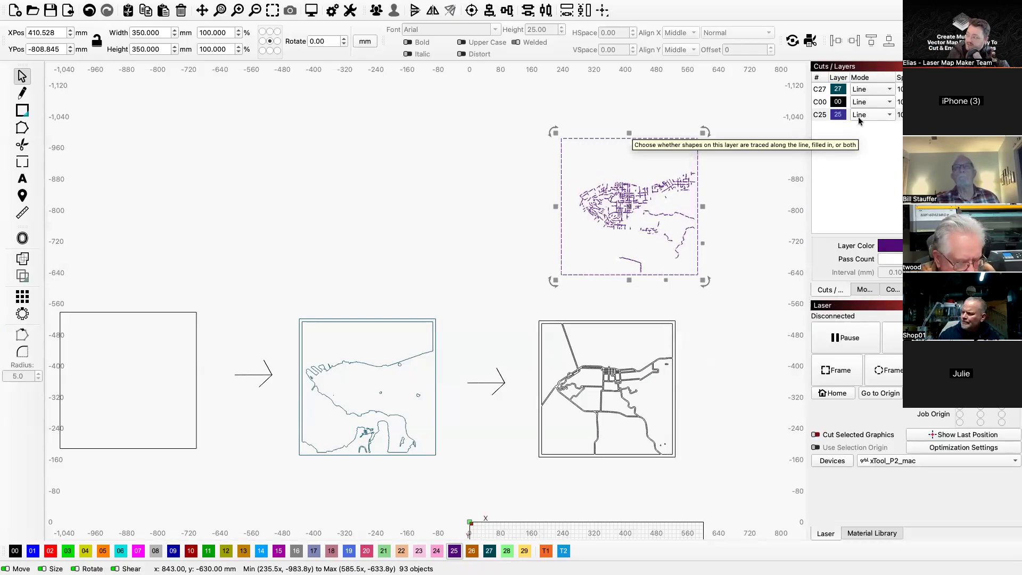
- Examine the outlines and intersections of the recolored small streets up close
scroll(641, 201, up, 10)
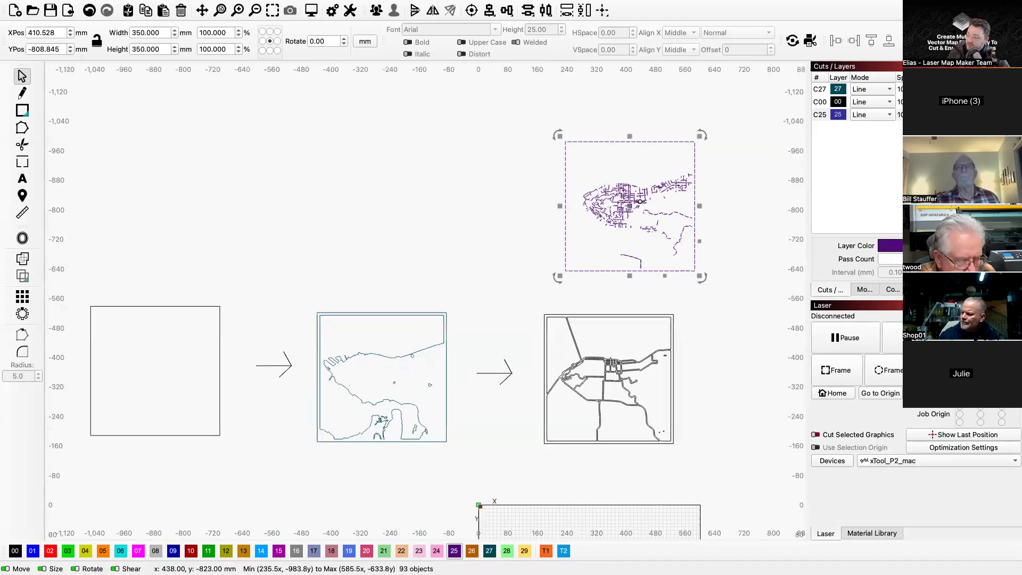
scroll(628, 204, down, 3)
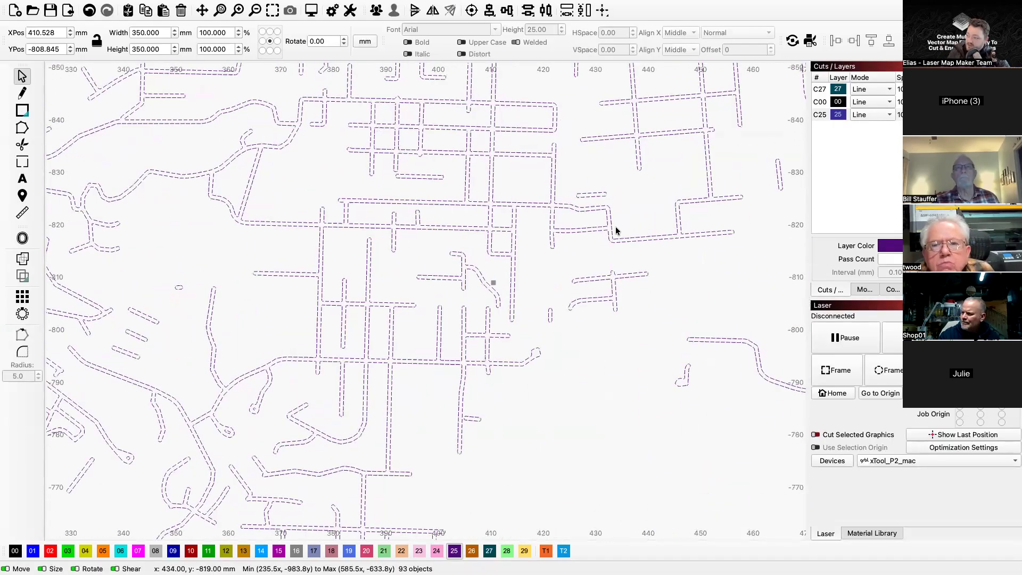
scroll(490, 271, down, 3)
scroll(491, 270, down, 3)
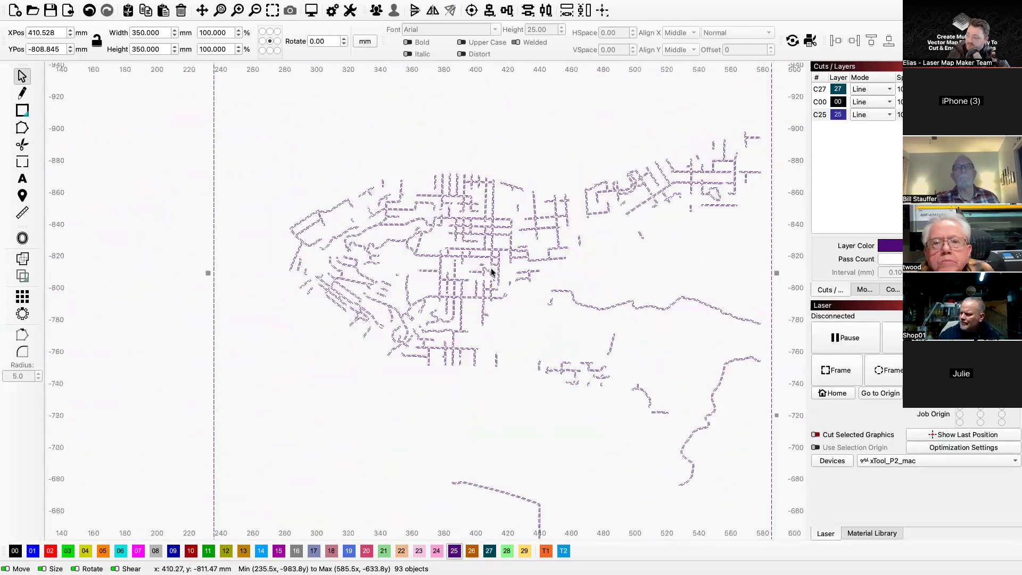
click(222, 287)
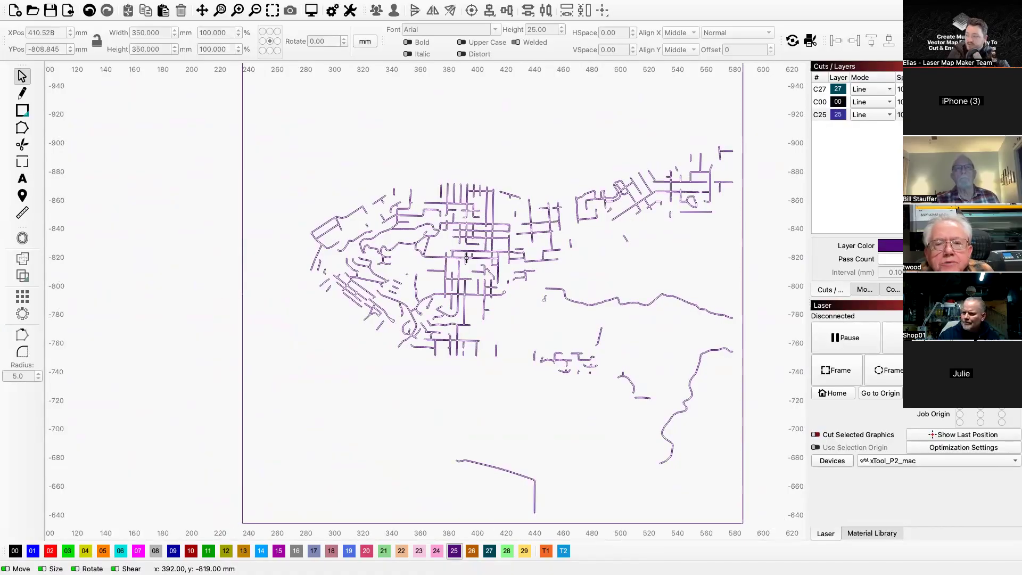
scroll(466, 257, down, 3)
scroll(462, 258, up, 10)
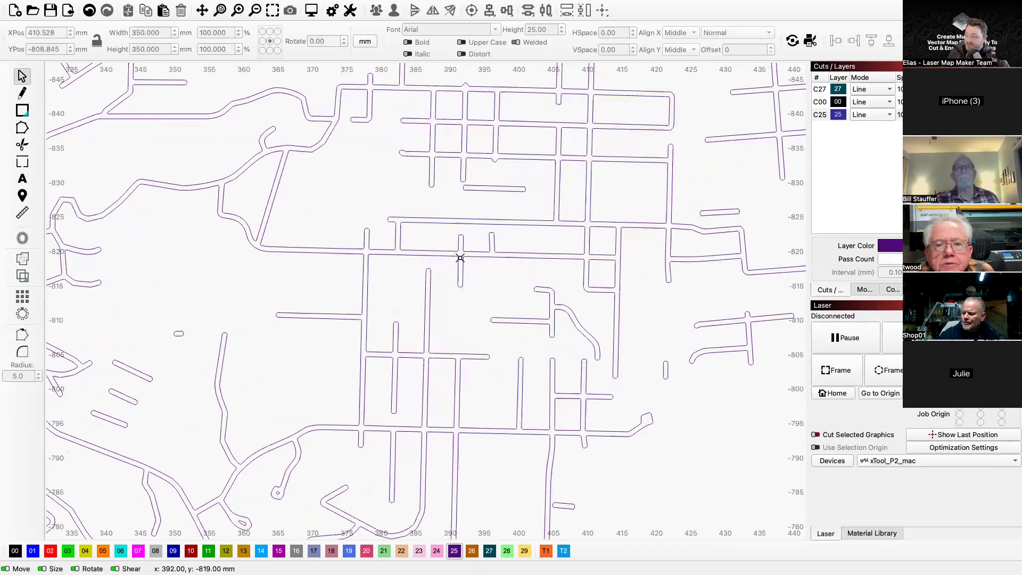
- Preview the small-streets layer with layer 25 in Fill mode, and return it to Line mode
click(869, 116)
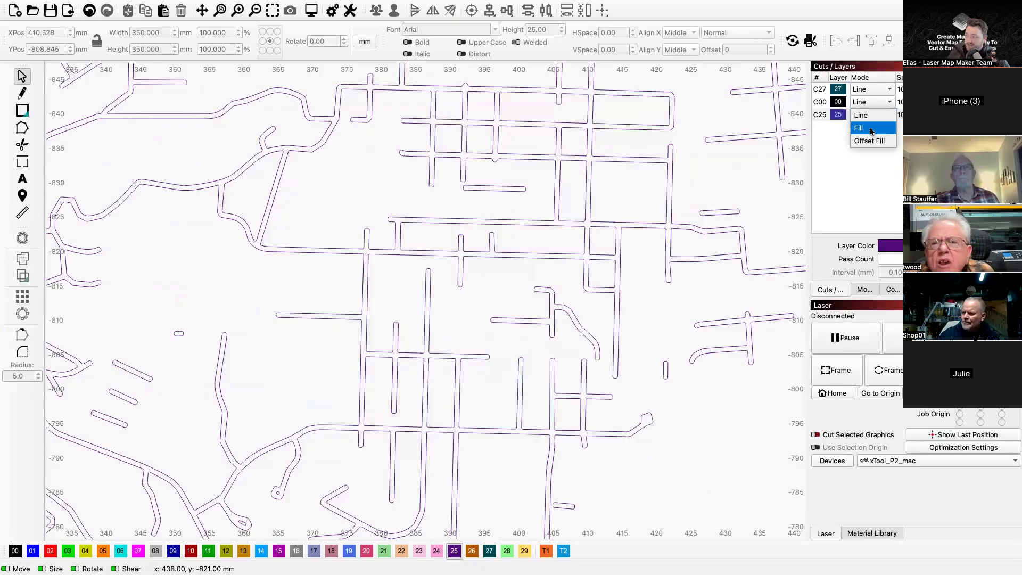
click(870, 127)
scroll(507, 160, down, 10)
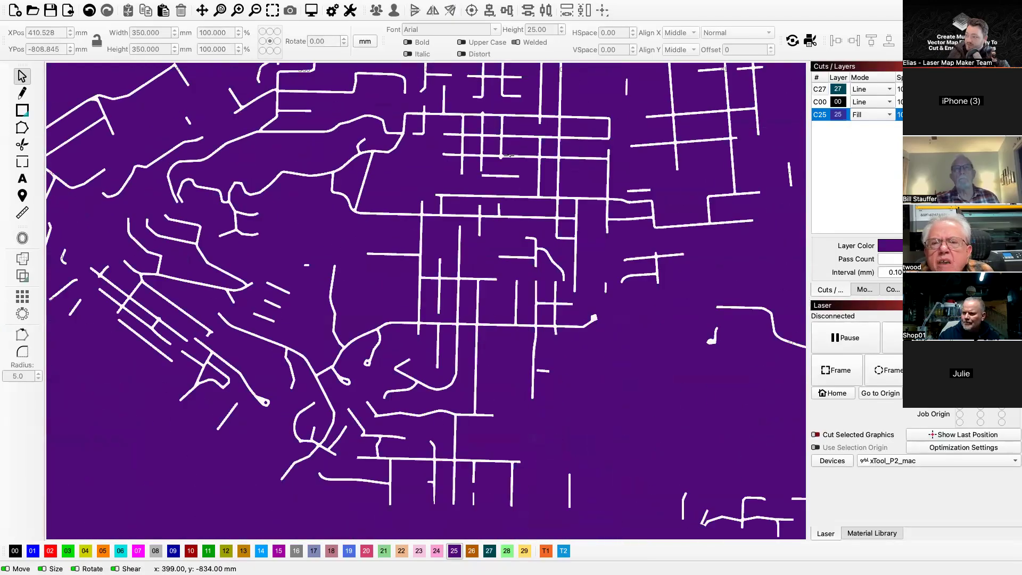
scroll(478, 395, up, 2)
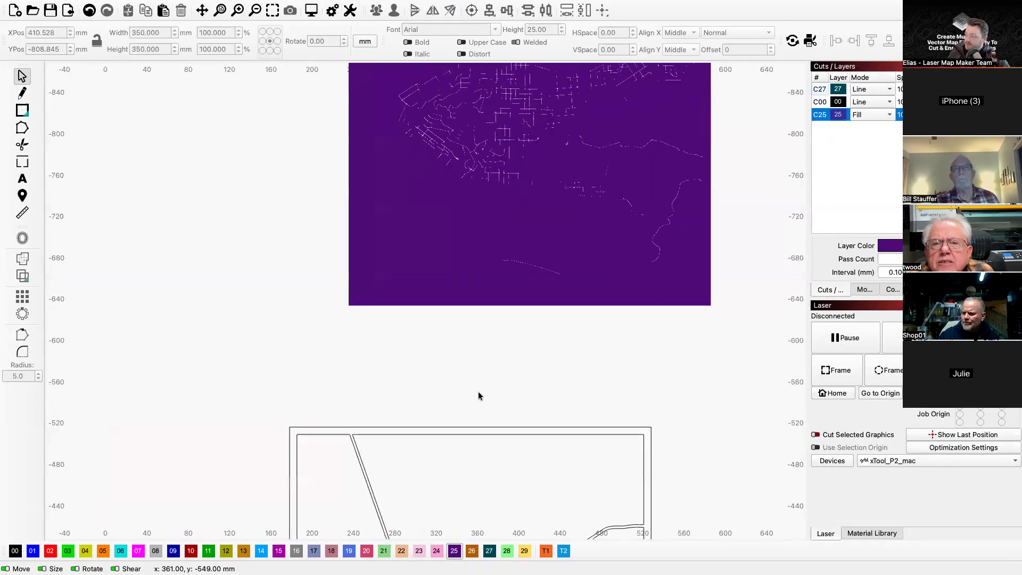
scroll(478, 395, down, 3)
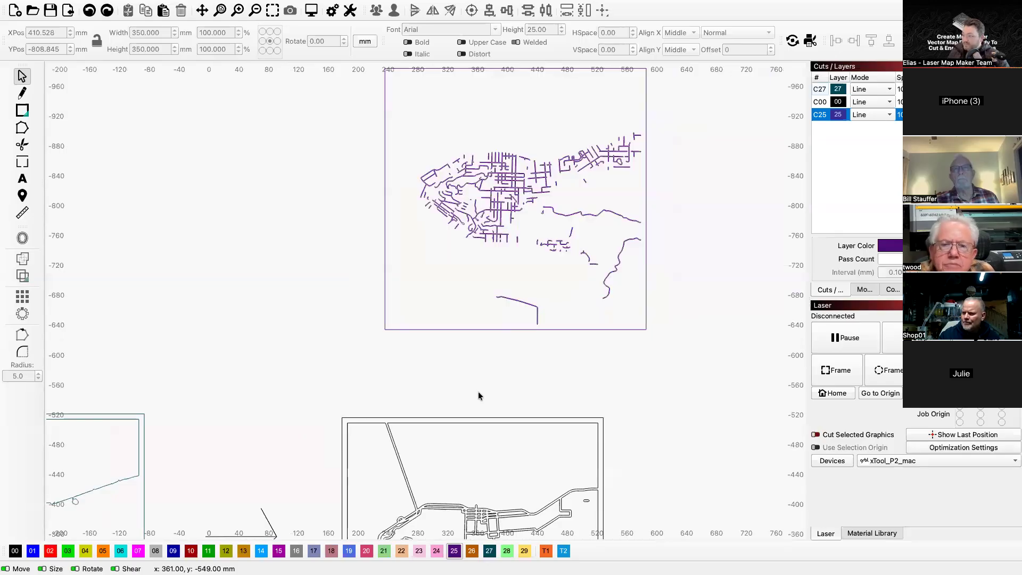
scroll(528, 360, up, 1)
scroll(528, 356, down, 3)
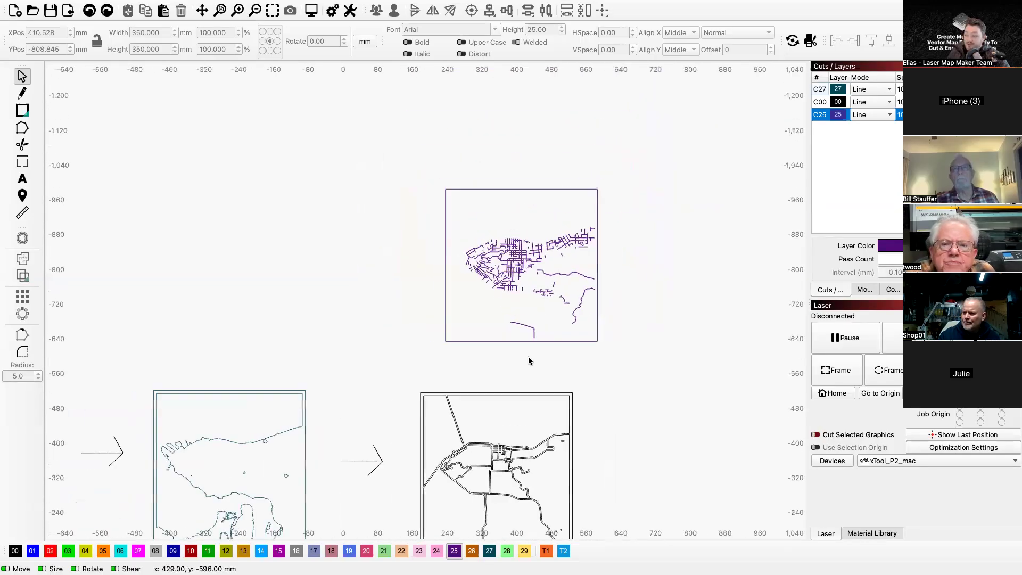
- Switch layer 25 to Fill mode again, revert it to Line, and check the small streets' outer frame up close
drag(427, 155, 650, 363)
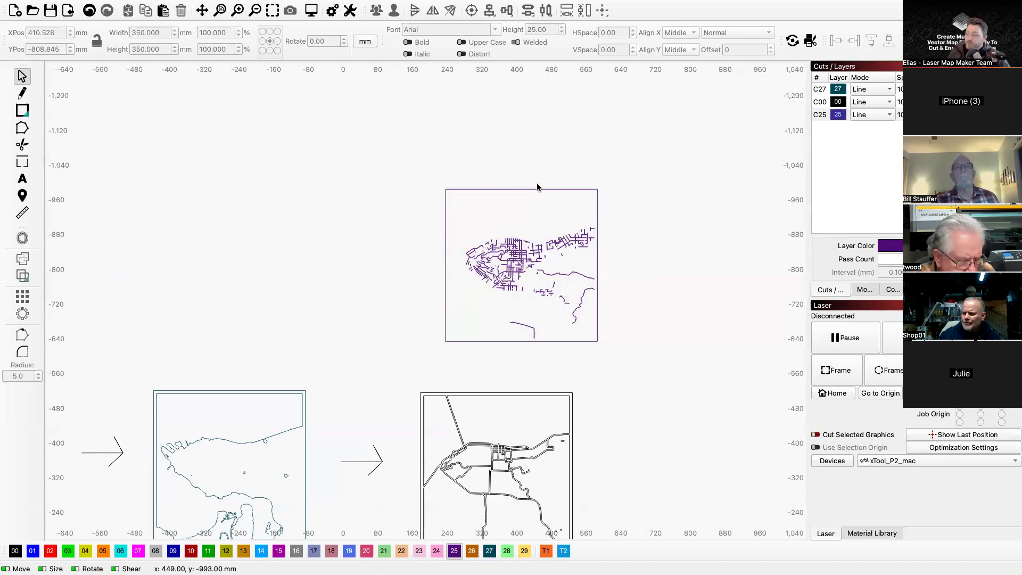
scroll(536, 186, down, 1)
scroll(536, 186, up, 2)
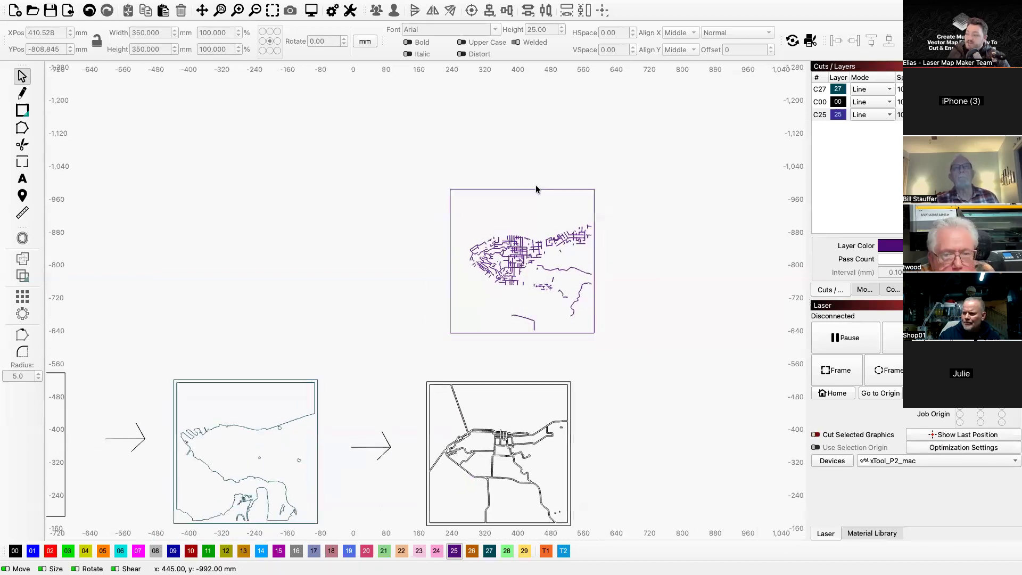
scroll(534, 193, up, 3)
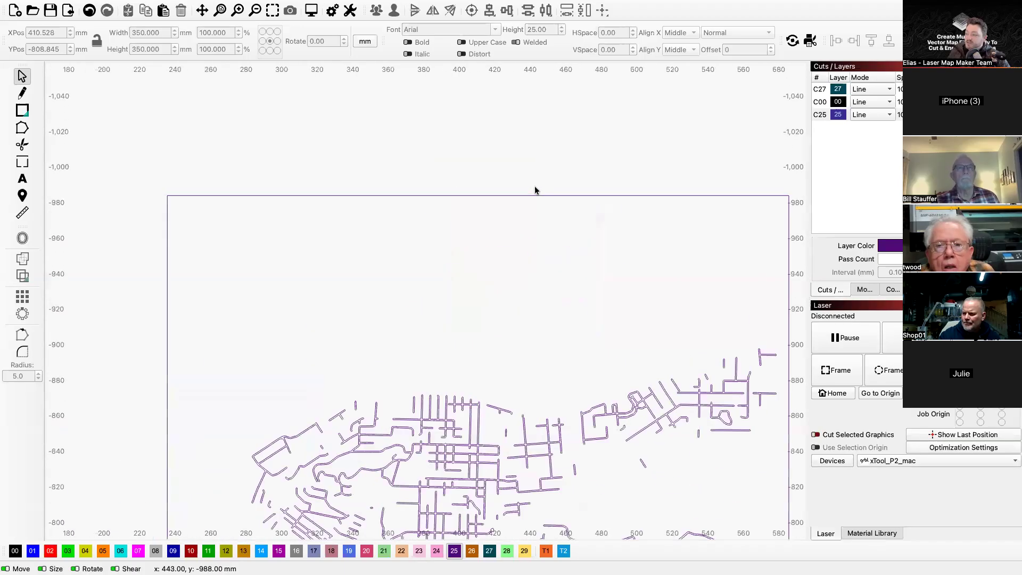
click(883, 110)
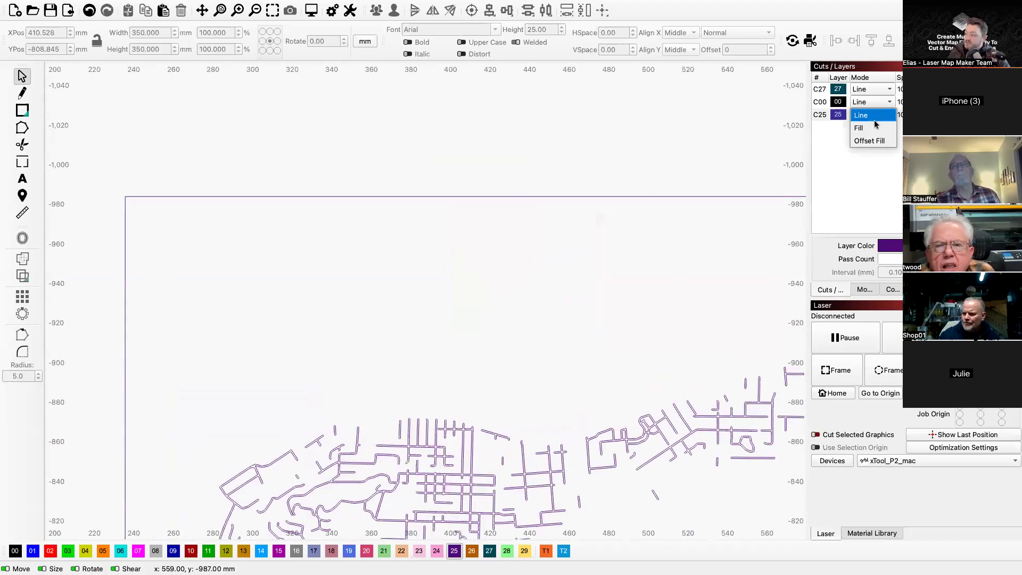
click(875, 127)
click(867, 118)
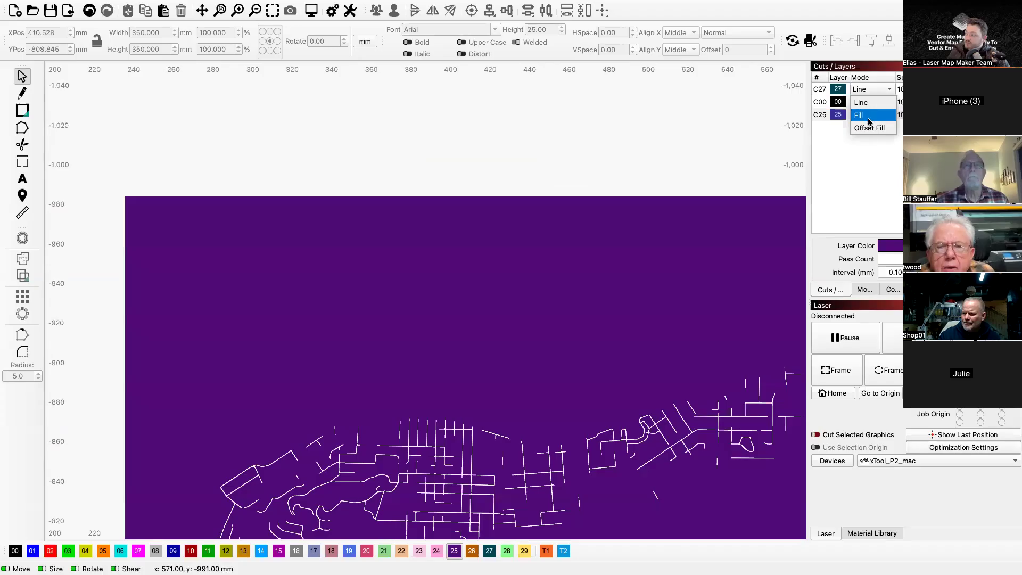
click(862, 103)
scroll(603, 193, up, 5)
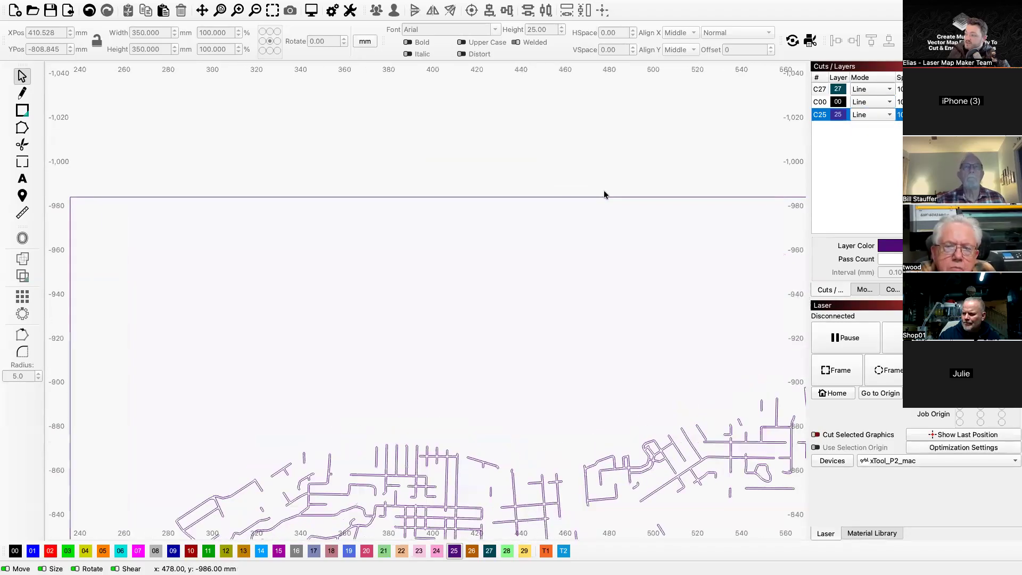
scroll(600, 212, down, 6)
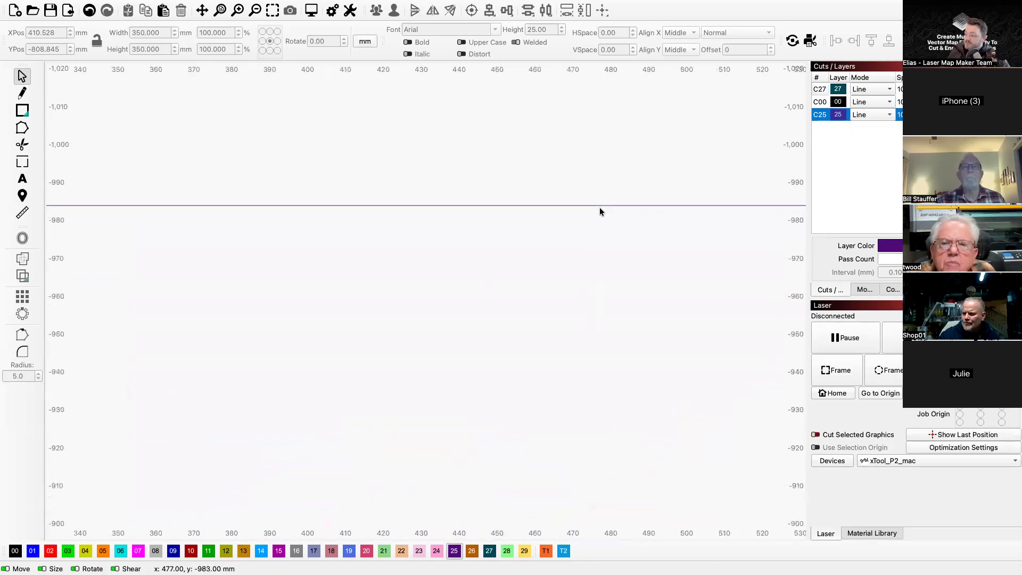
- Try to move the small streets' outer frame on its own, and undo the moves
drag(600, 207, 602, 206)
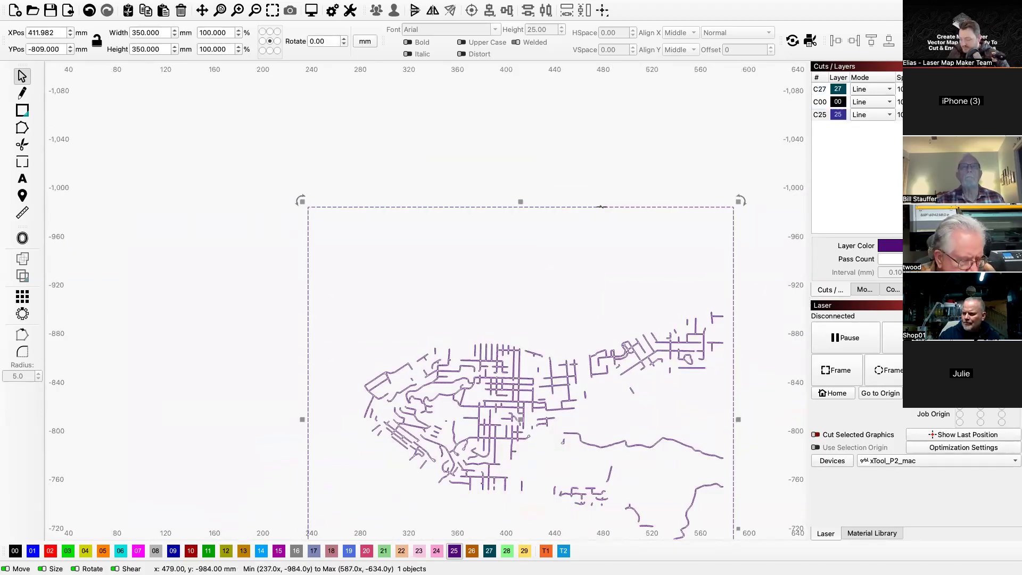
key(ctrl+z)
scroll(514, 100, up, 1)
scroll(514, 100, down, 2)
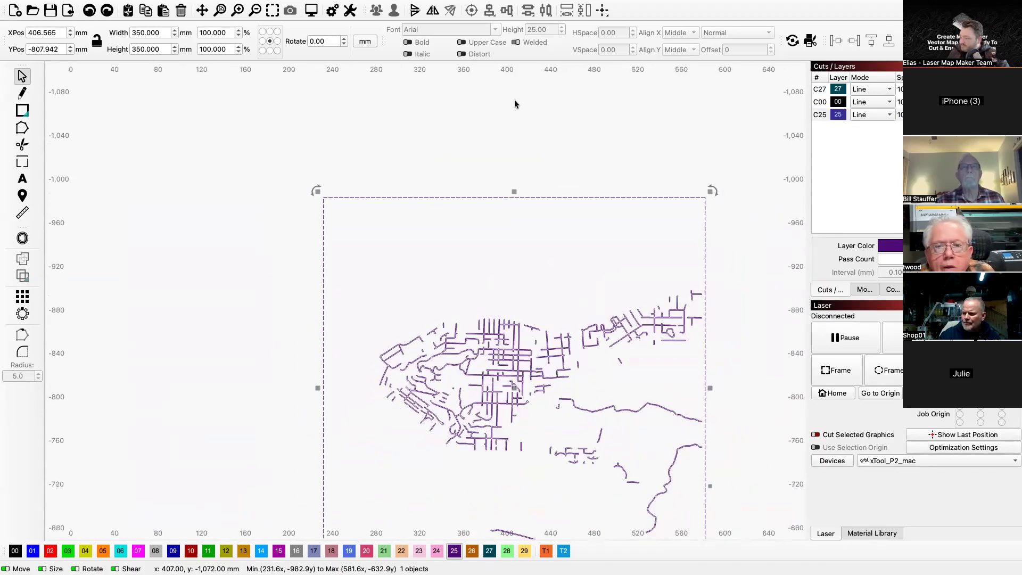
scroll(514, 100, down, 1)
key(ctrl+z)
key(ctrl+z)
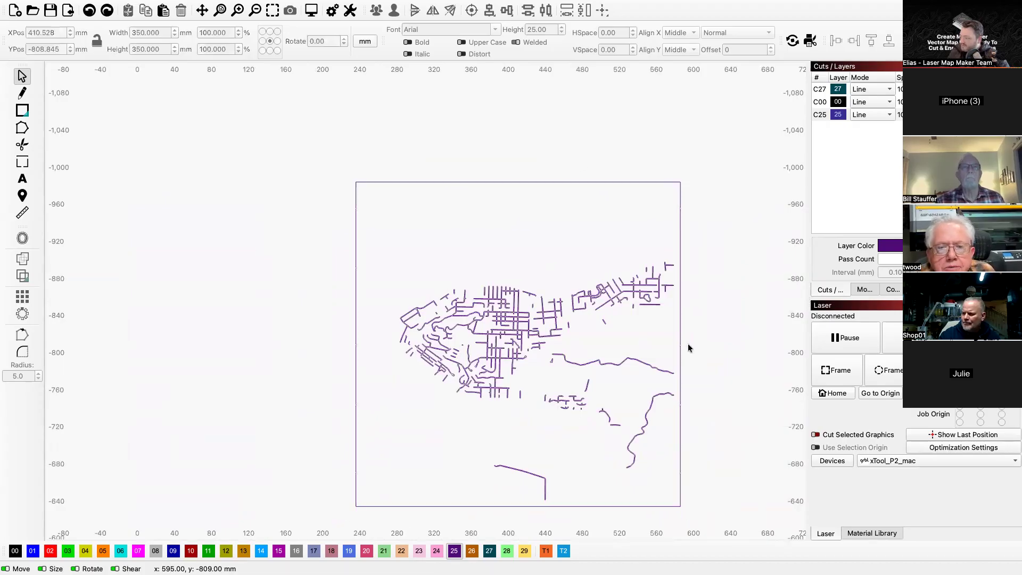
- Undo the assignment of the small-streets layer to layer color 25
key(ctrl+z)
key(ctrl+z)
key(ctrl+z)
key(ctrl+z)
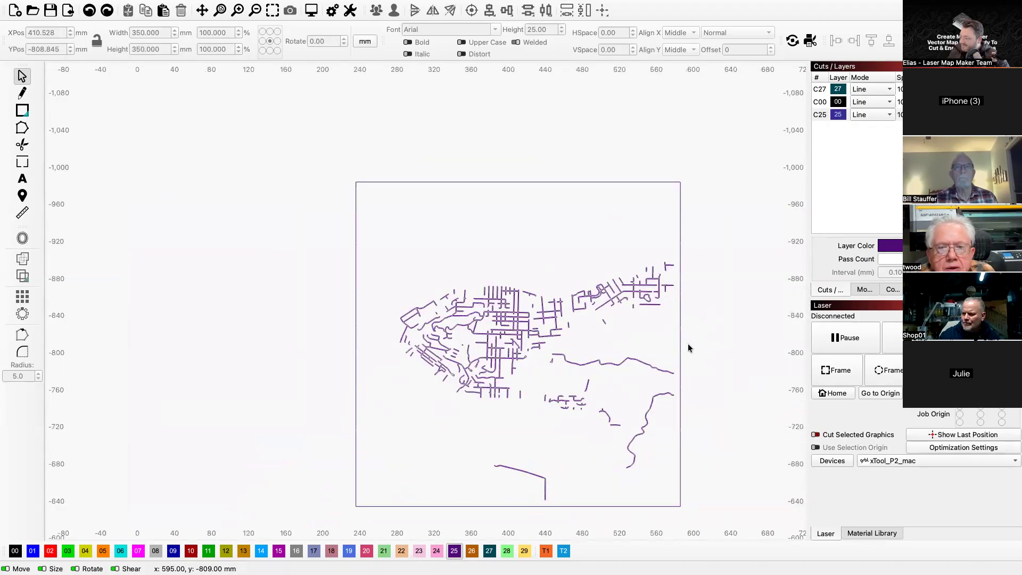
key(ctrl+z)
key(ctrl+z)
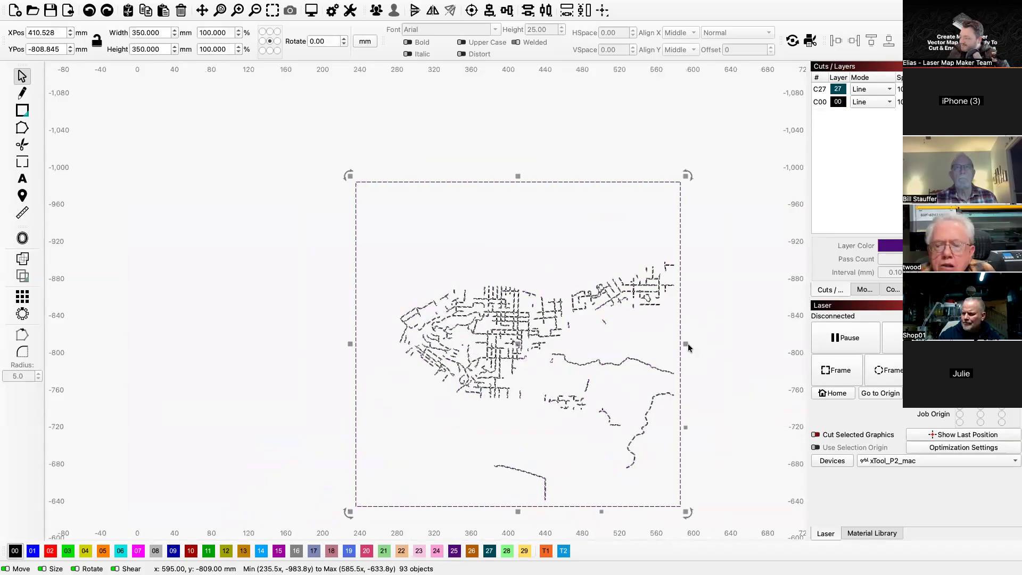
- Try Fill mode on layer 00, revert it, and examine the small streets inside their outer frame
click(871, 100)
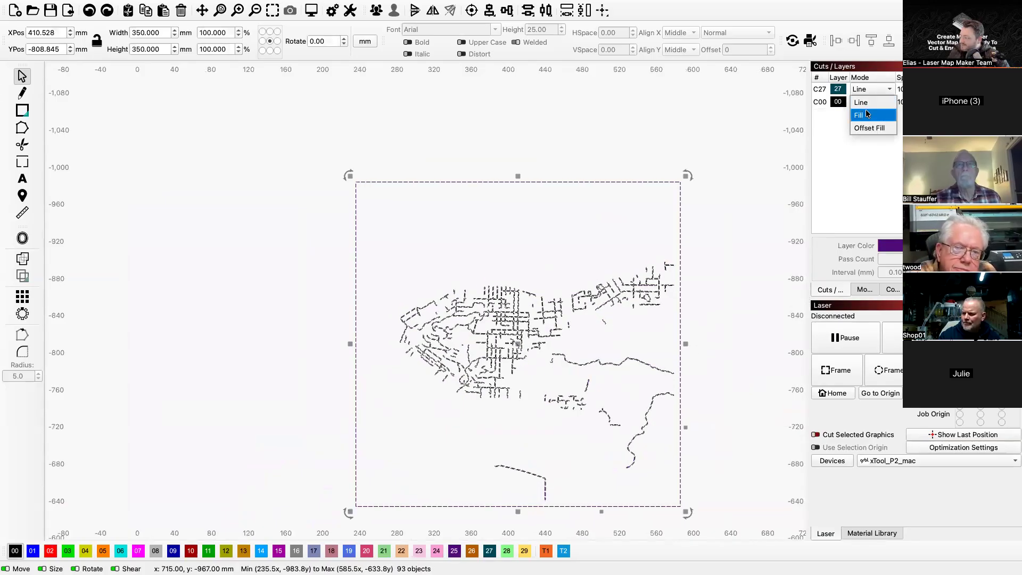
click(865, 110)
key(ctrl+z)
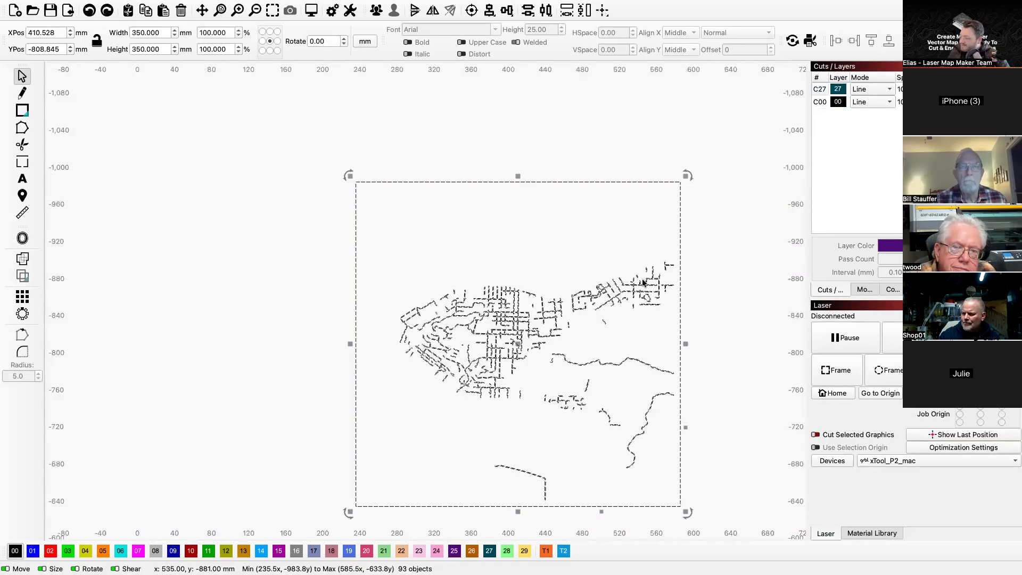
click(711, 293)
scroll(711, 292, down, 3)
scroll(692, 285, up, 10)
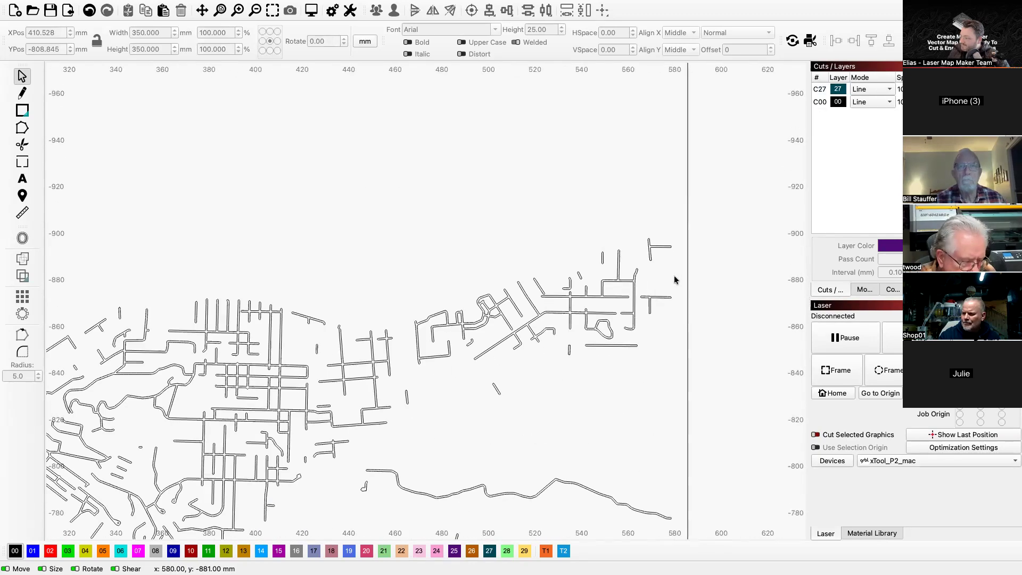
scroll(675, 280, down, 3)
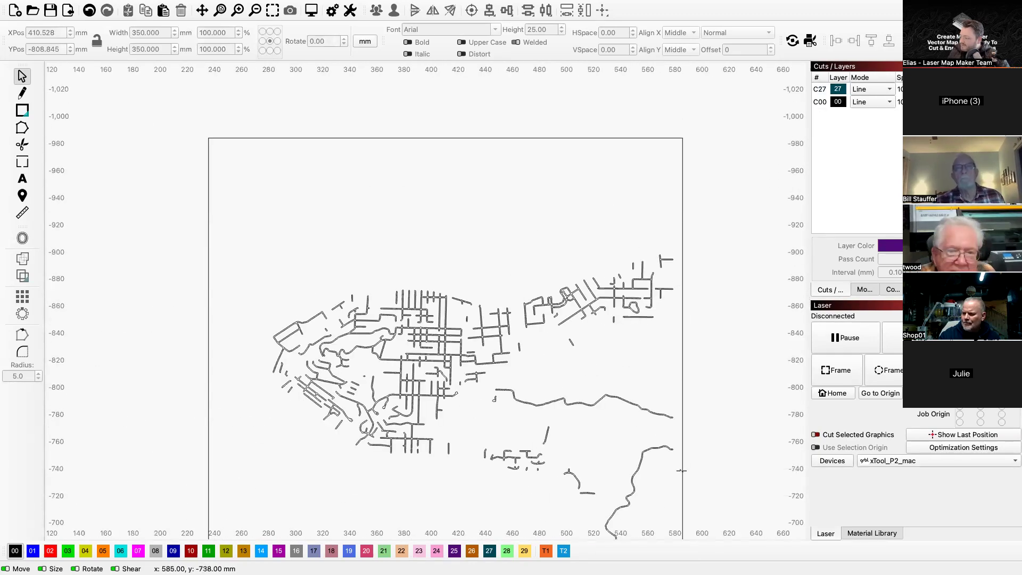
scroll(551, 190, down, 3)
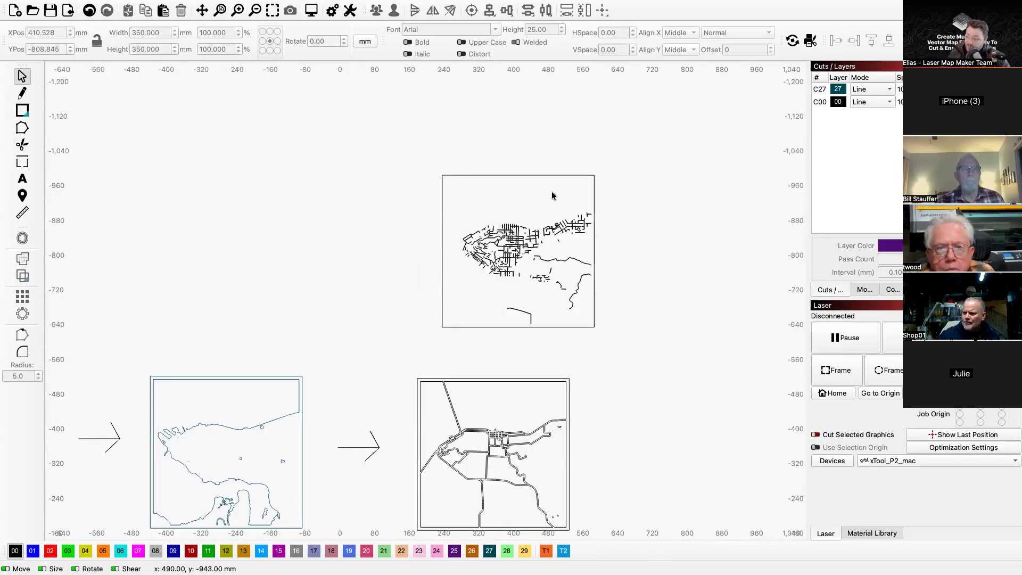
- Delete the small streets' outer frame, and preview the remaining streets with layer 00 in Fill mode
click(501, 175)
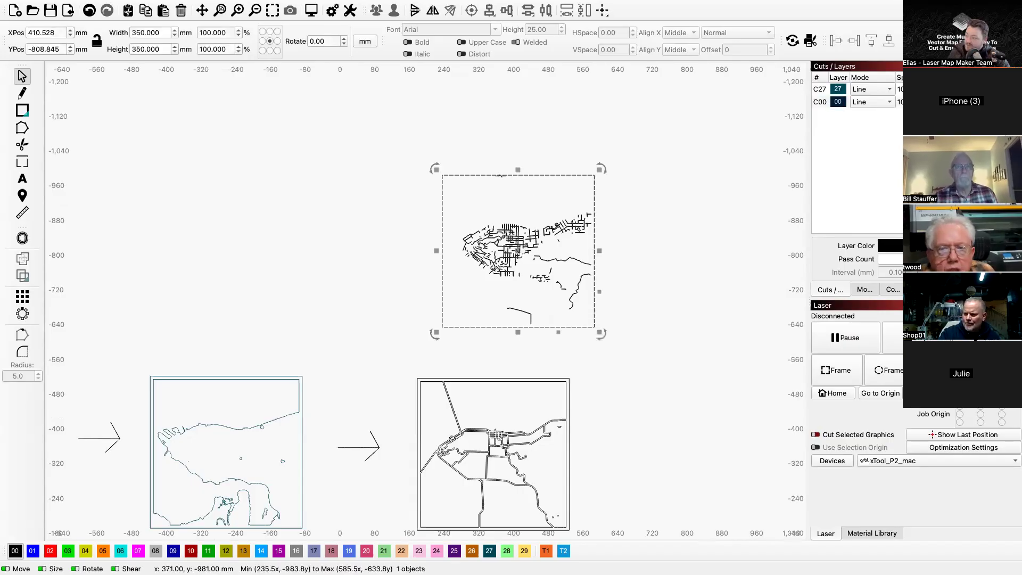
key(Delete)
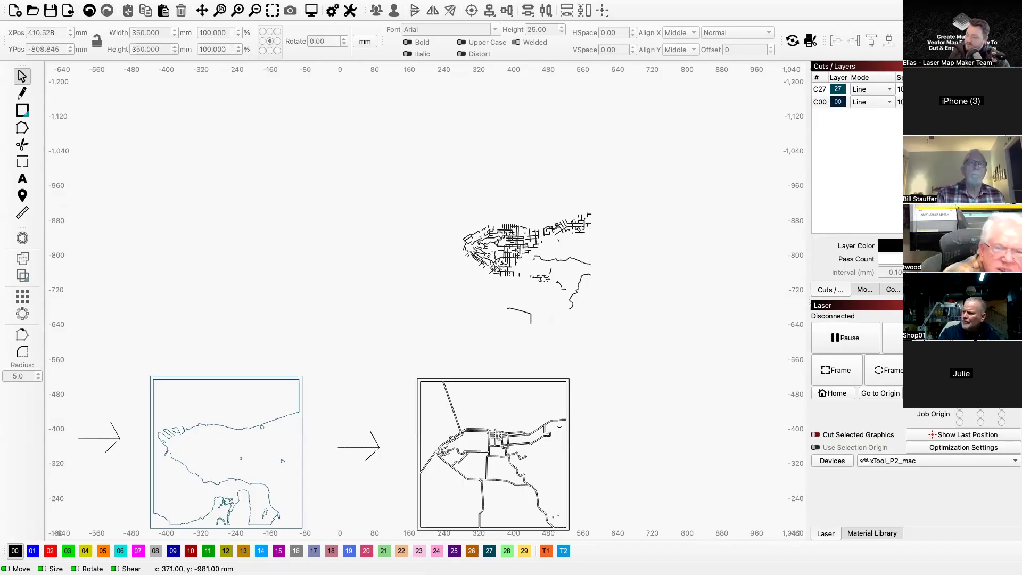
drag(434, 177, 622, 353)
click(871, 88)
click(863, 115)
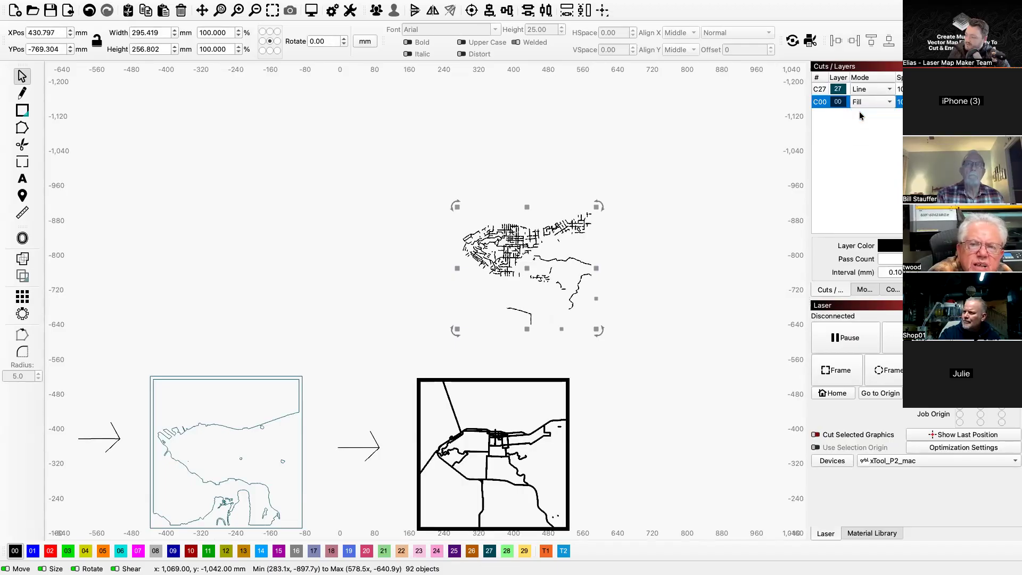
click(665, 216)
scroll(523, 240, up, 10)
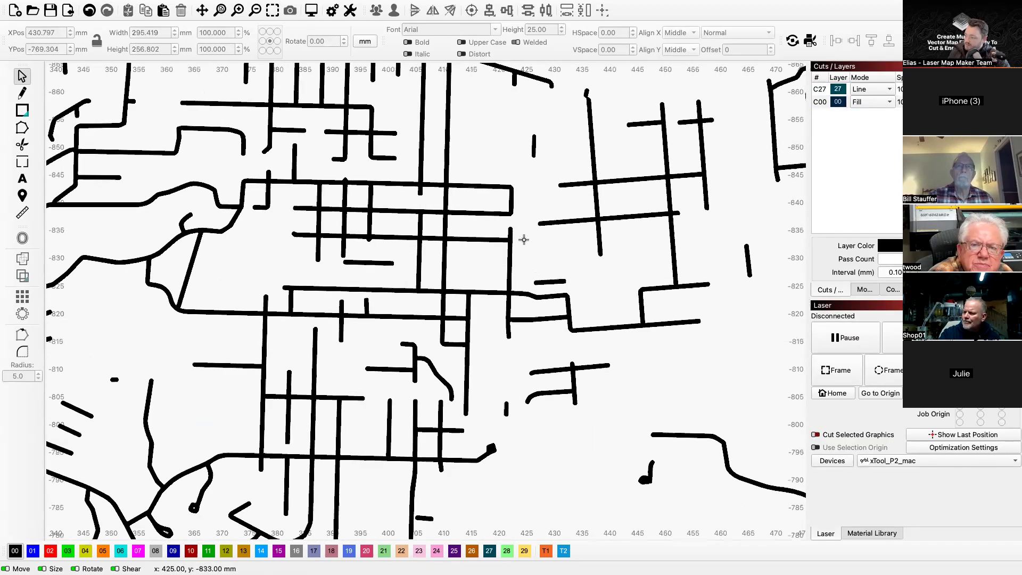
scroll(523, 240, down, 10)
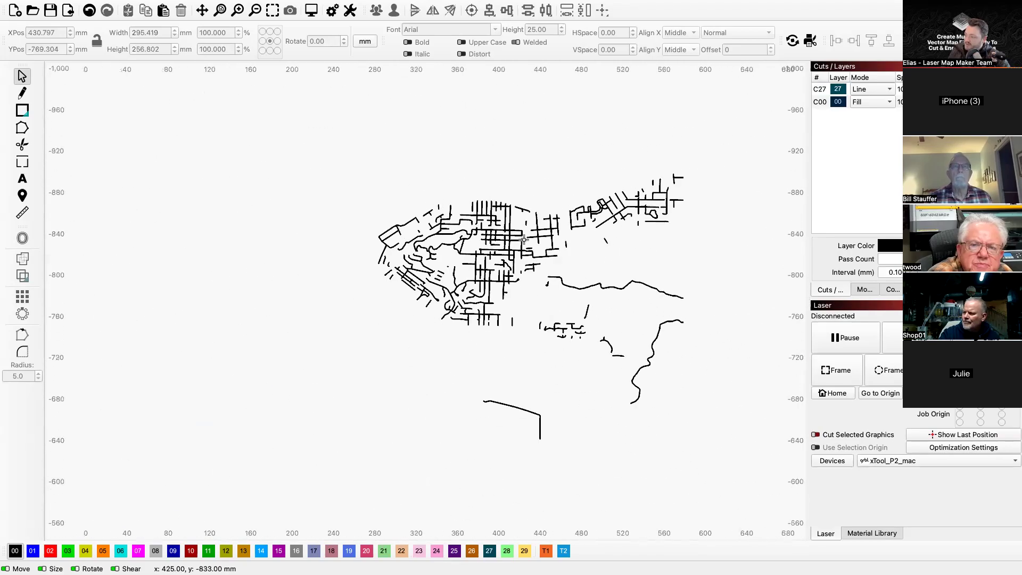
- Undo the frame deletion and the change of layer 00 to Fill mode
key(super+z)
key(super+z)
key(super+z)
click(680, 239)
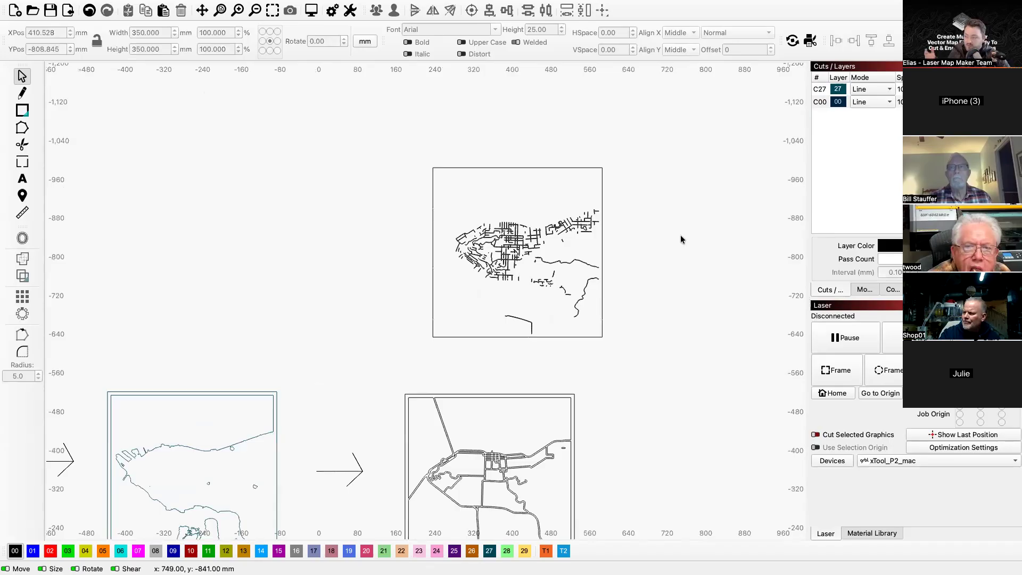
- Assign only the small streets' outer frame to layer color 19
drag(383, 124, 625, 364)
click(635, 359)
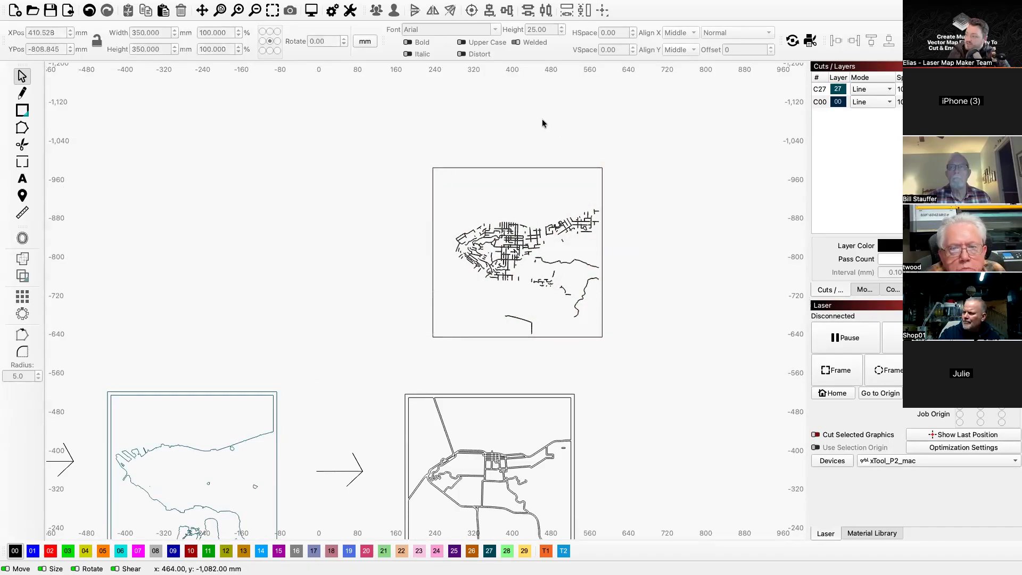
click(540, 167)
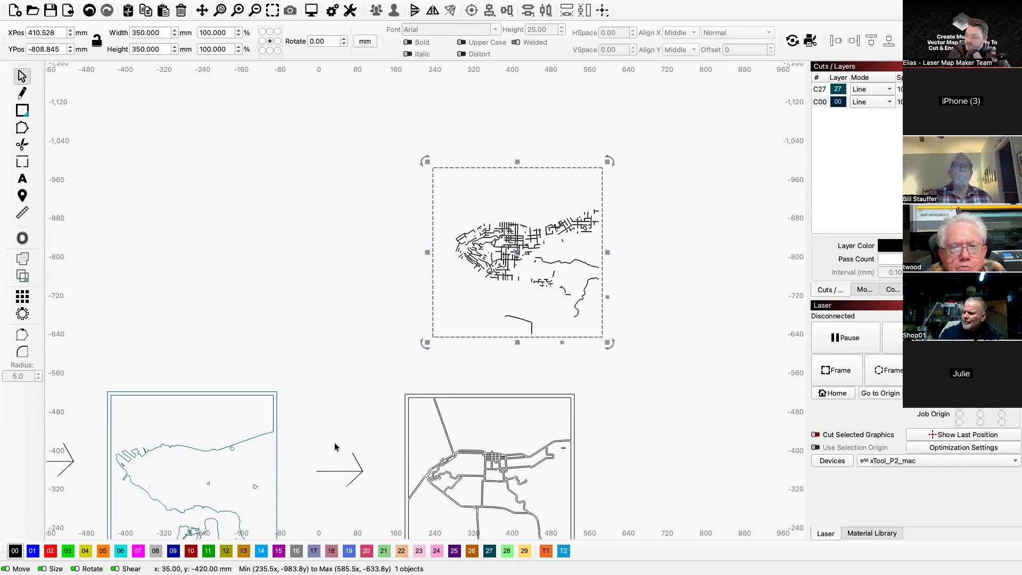
click(350, 548)
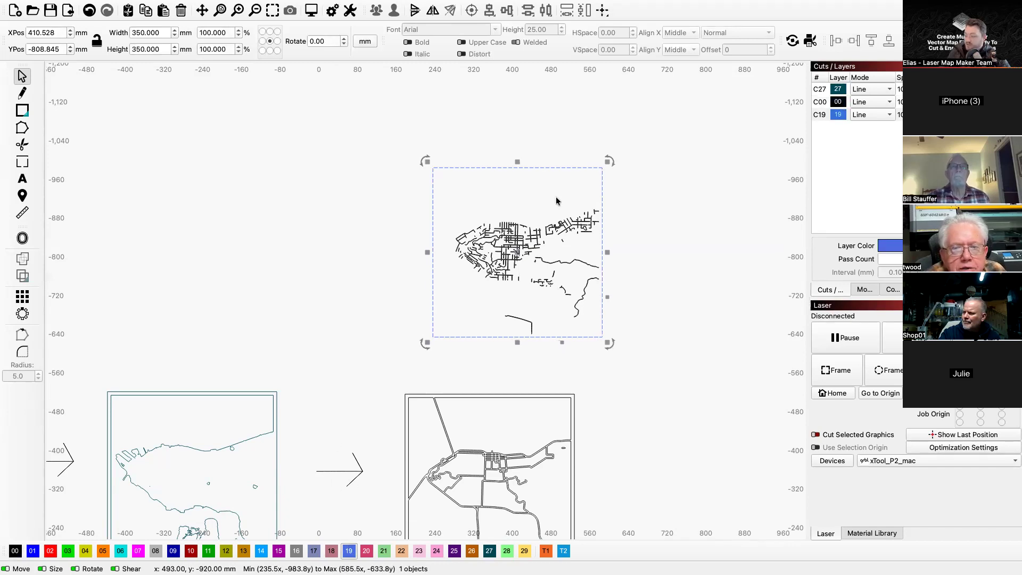
click(699, 236)
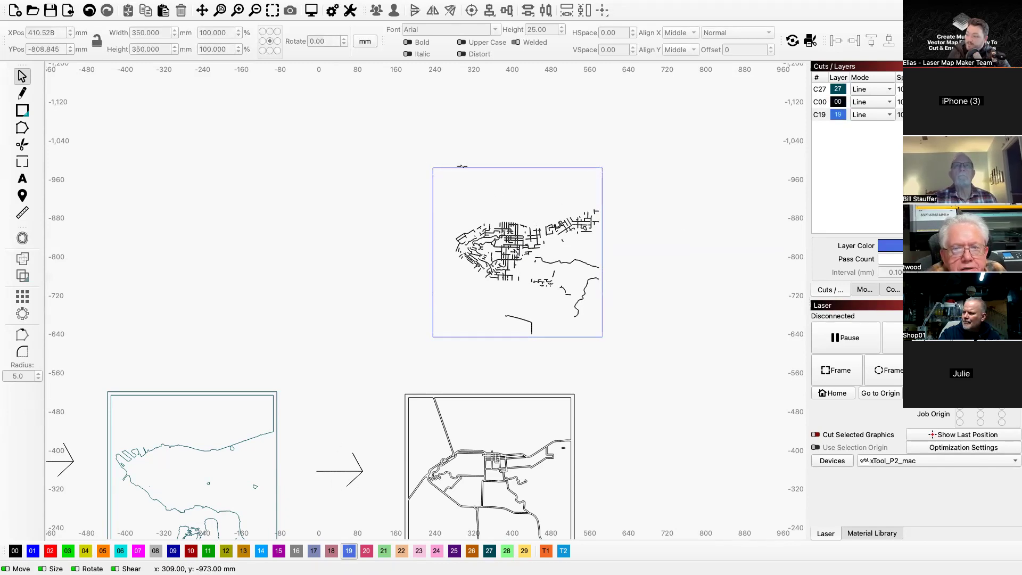
- Set layer 00 to Fill mode and examine the filled small streets up close
click(862, 105)
click(862, 116)
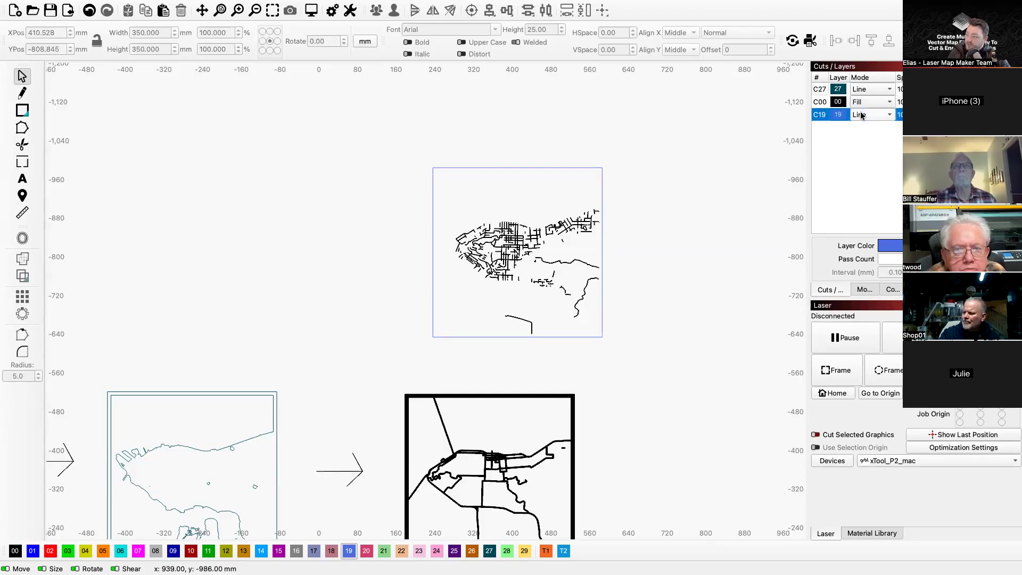
click(647, 252)
scroll(489, 248, up, 10)
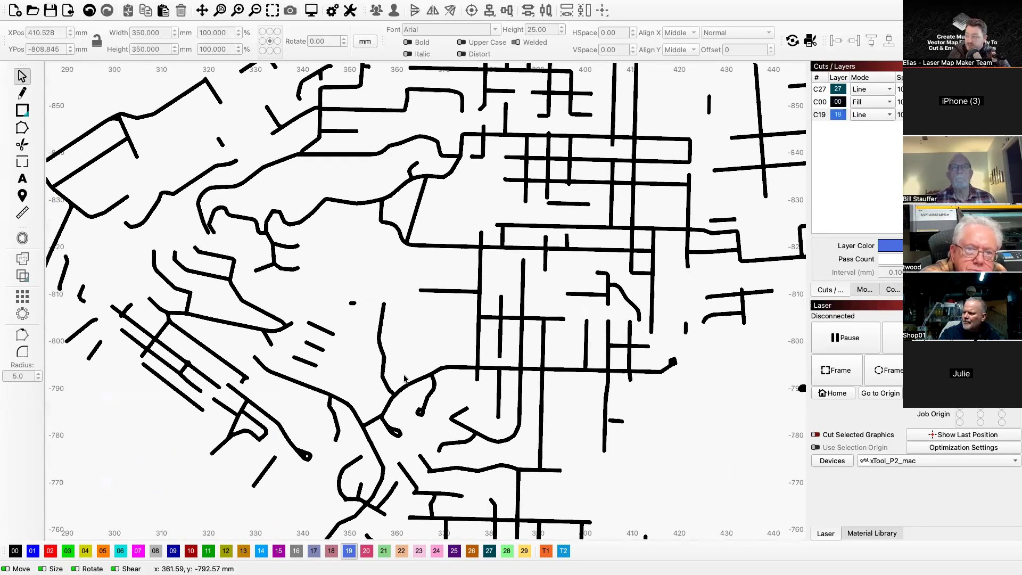
scroll(460, 270, down, 8)
scroll(460, 269, down, 2)
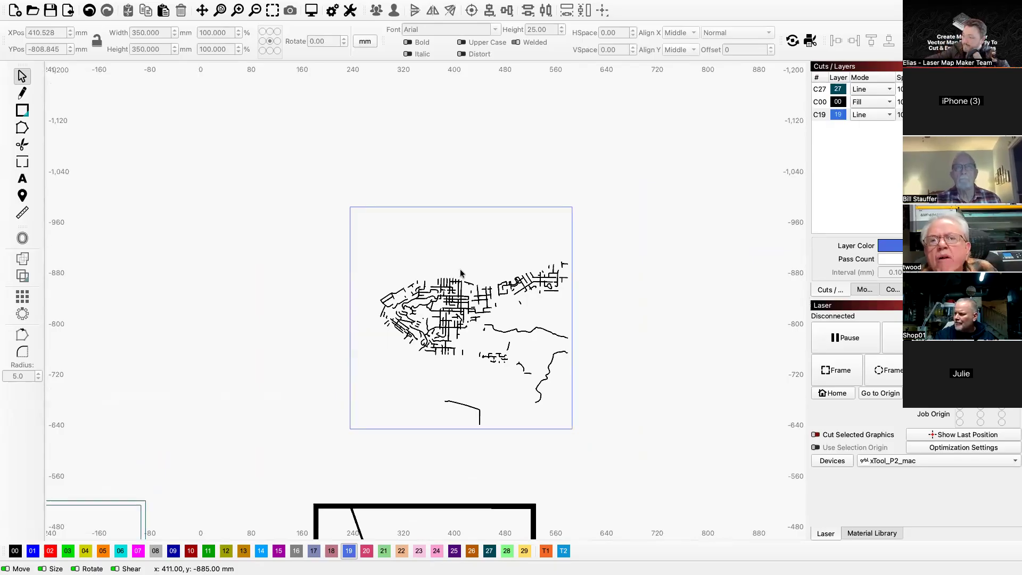
- Examine the small streets and select individual street pieces to check whether they are separate from the frame
scroll(461, 272, up, 3)
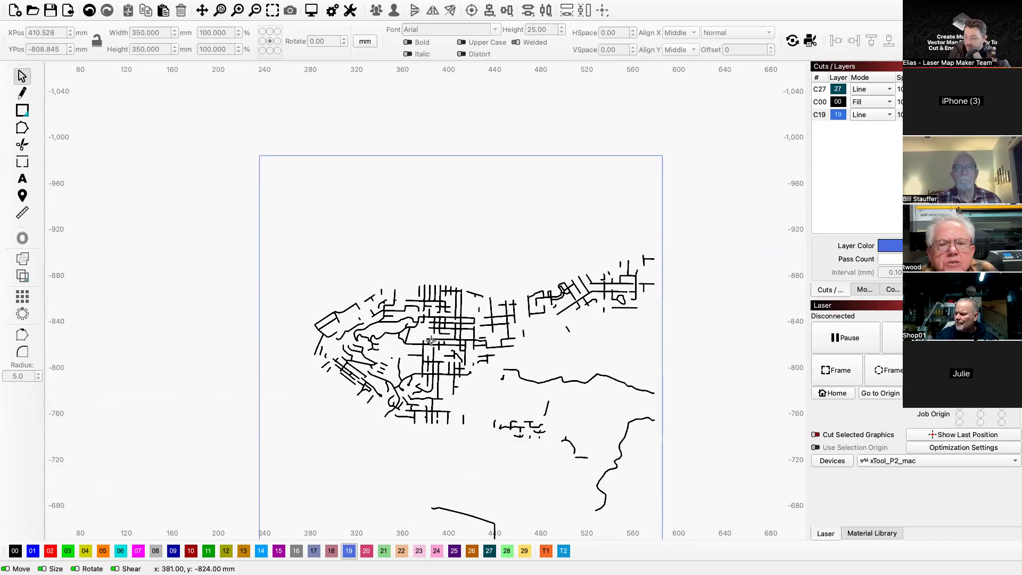
scroll(604, 174, down, 5)
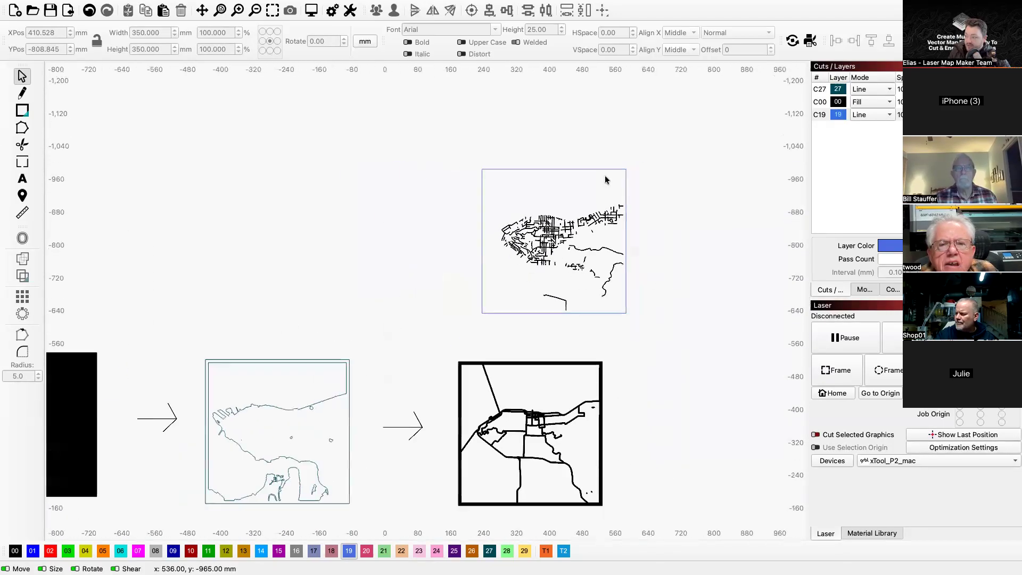
scroll(605, 180, down, 2)
drag(651, 306, 491, 145)
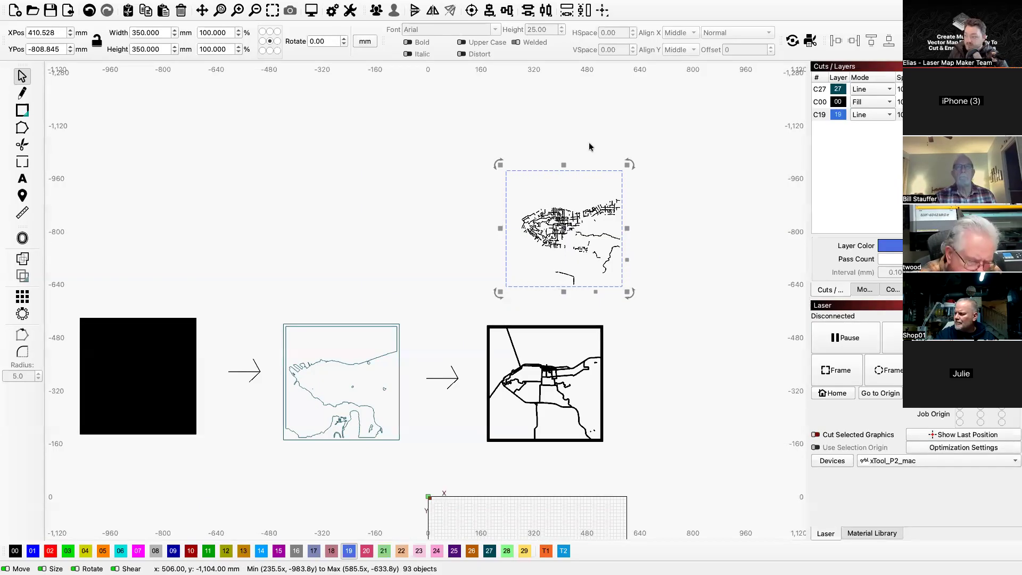
click(690, 199)
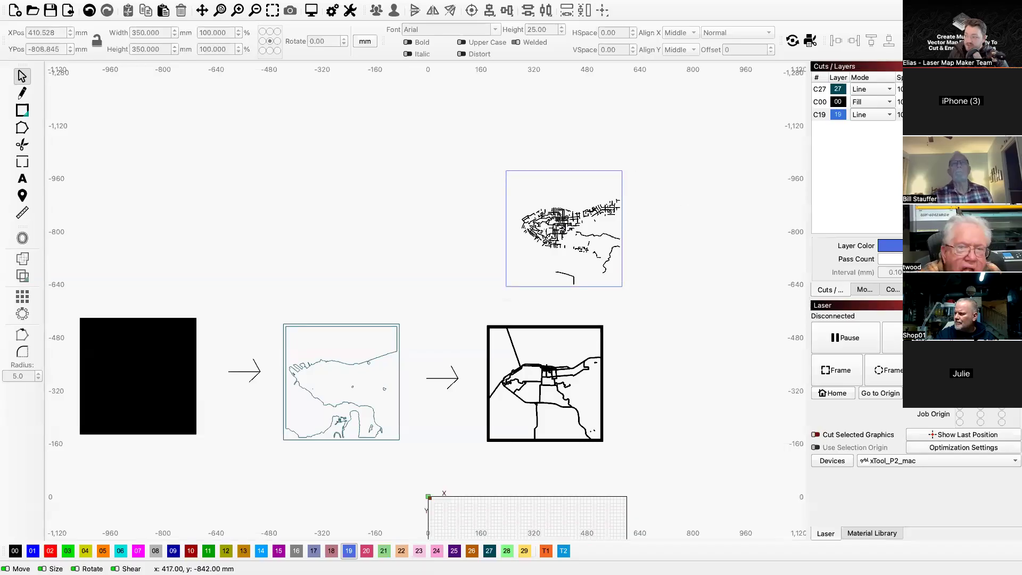
click(575, 218)
click(596, 236)
click(557, 230)
click(601, 213)
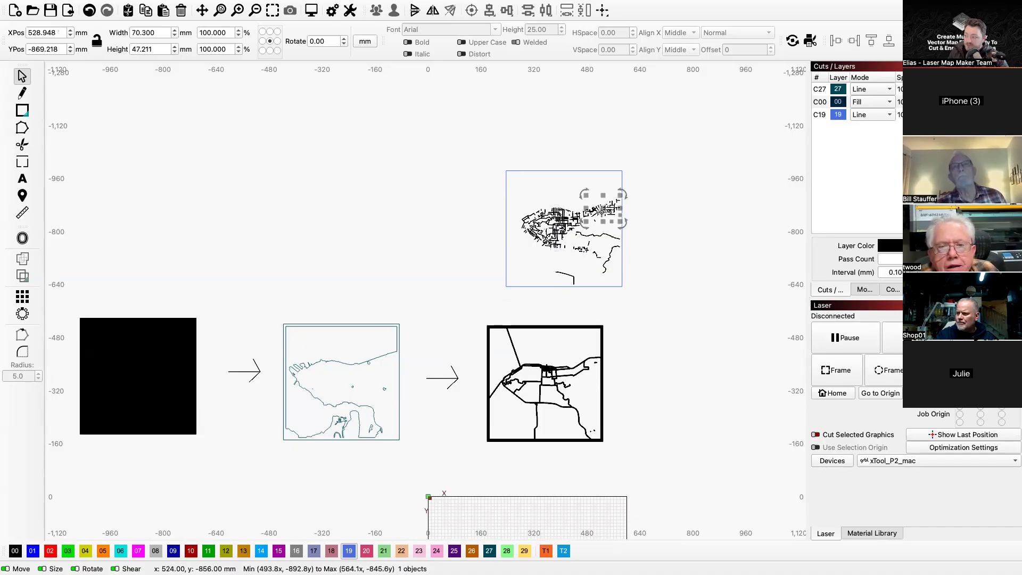
click(572, 217)
click(559, 209)
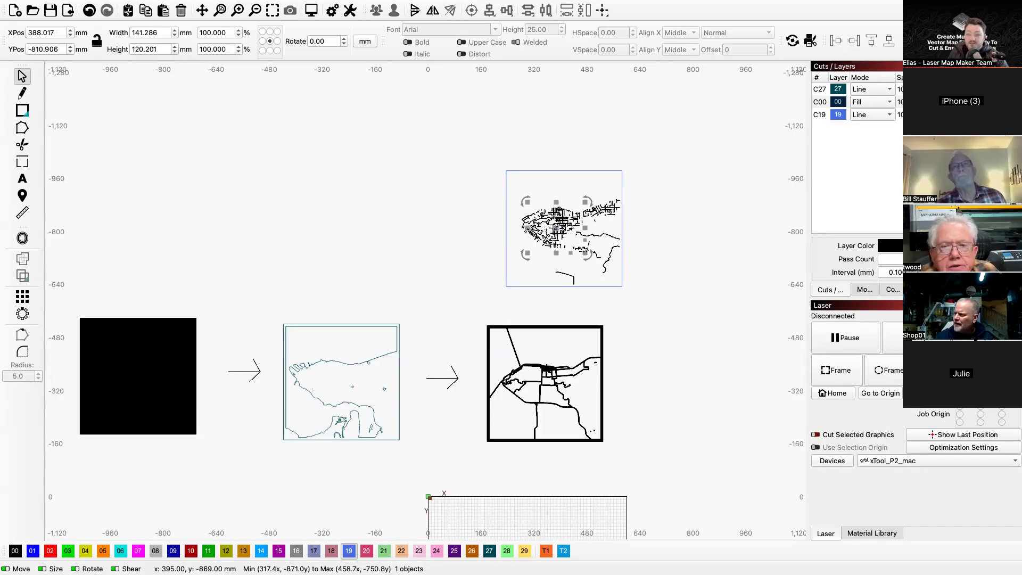
click(639, 224)
key(super+z)
key(super+z)
key(super+z)
key(super+z)
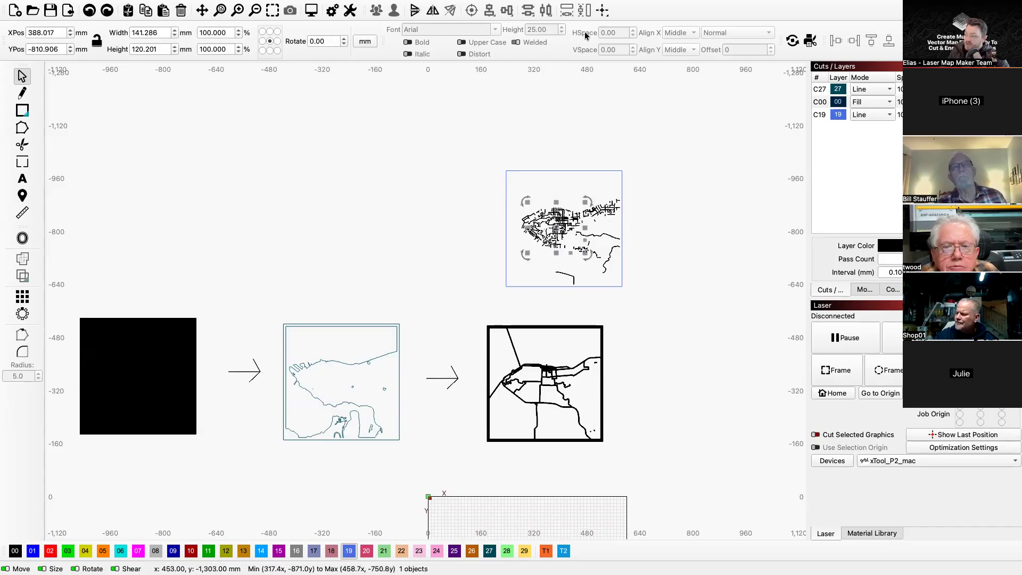
click(632, 161)
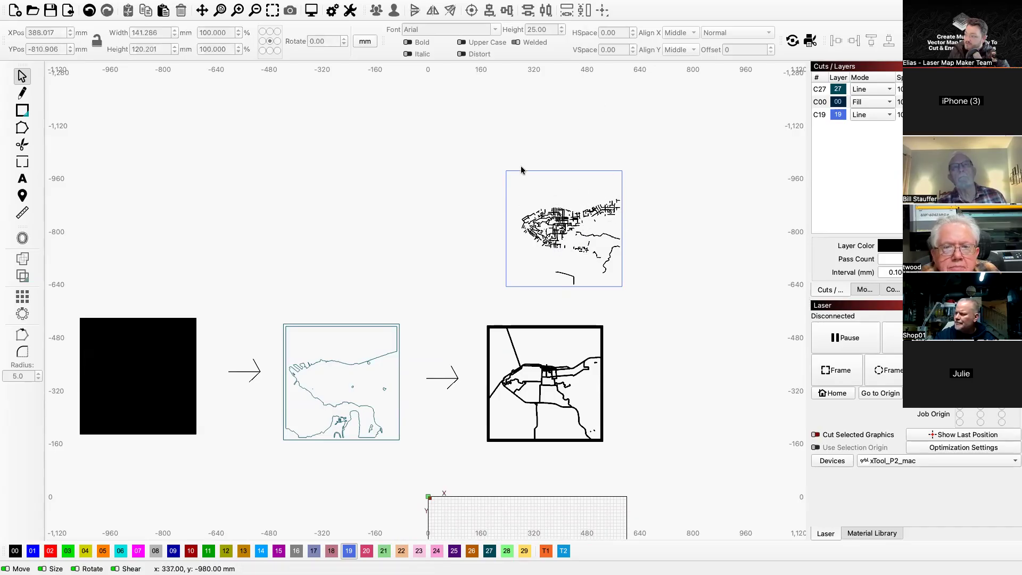
- Group all the small streets together with their outer frame
drag(485, 147, 669, 314)
key(super+g)
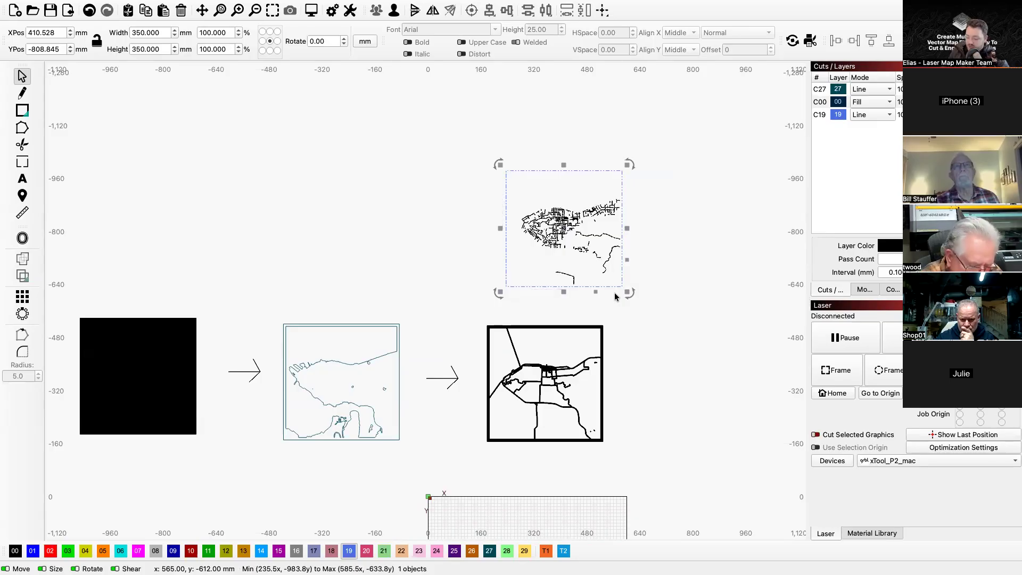
click(597, 302)
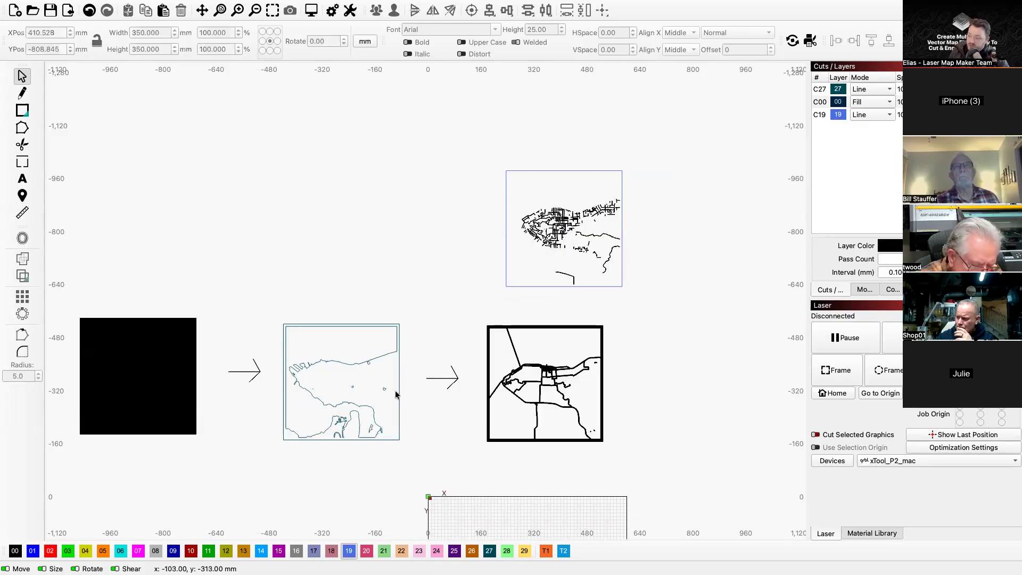
- Group the shoreline outlines on layer 27 together with their outer frame and check the group by selecting it
click(400, 387)
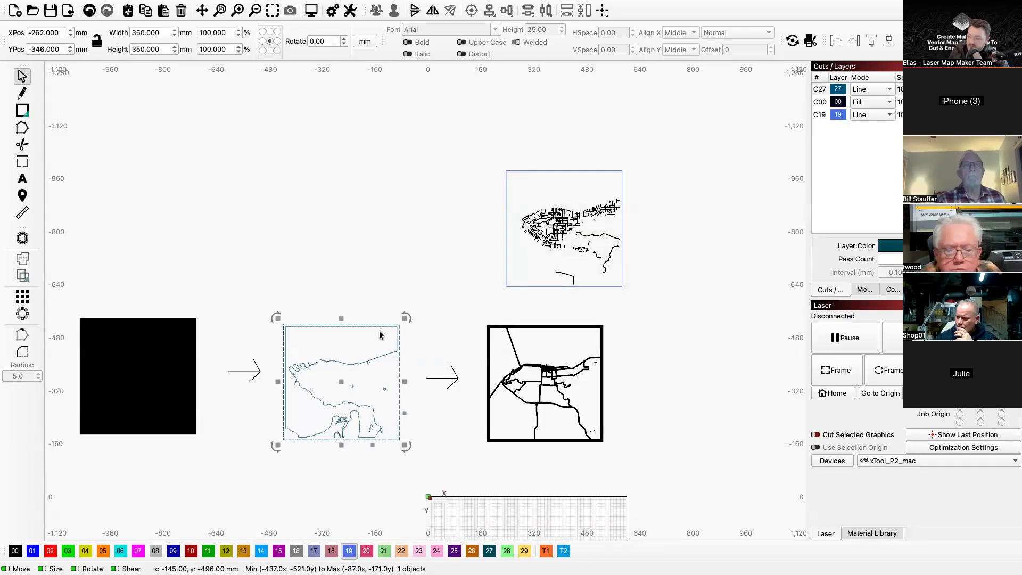
scroll(379, 323, down, 1)
scroll(379, 322, up, 5)
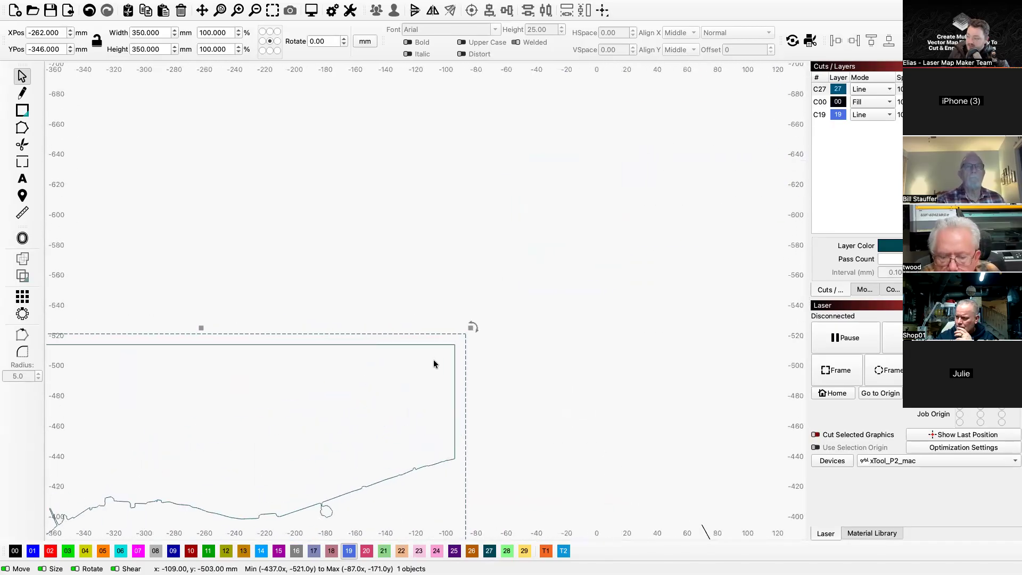
scroll(607, 232, down, 4)
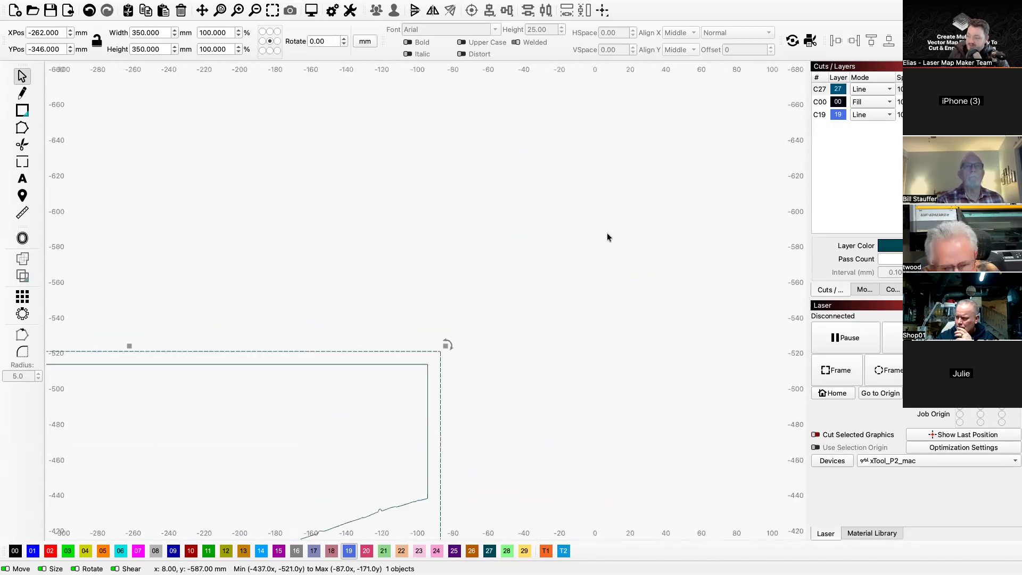
drag(338, 232, 569, 492)
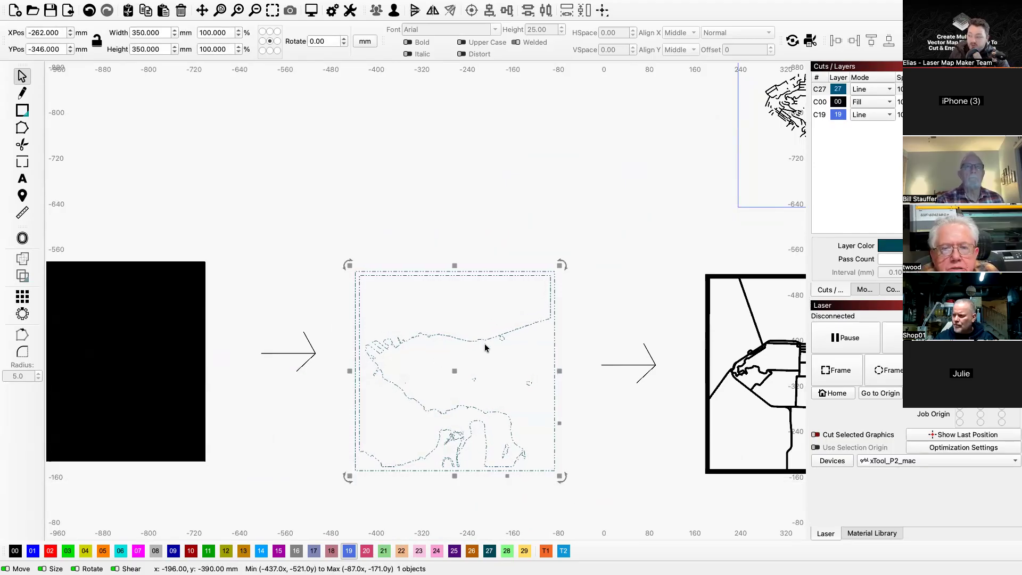
click(410, 215)
click(415, 276)
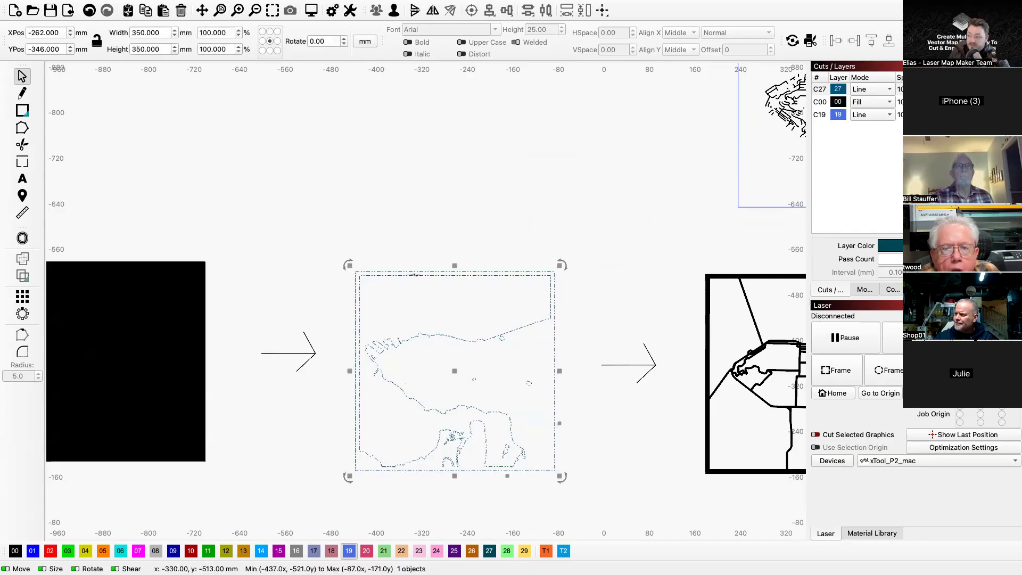
scroll(415, 275, down, 3)
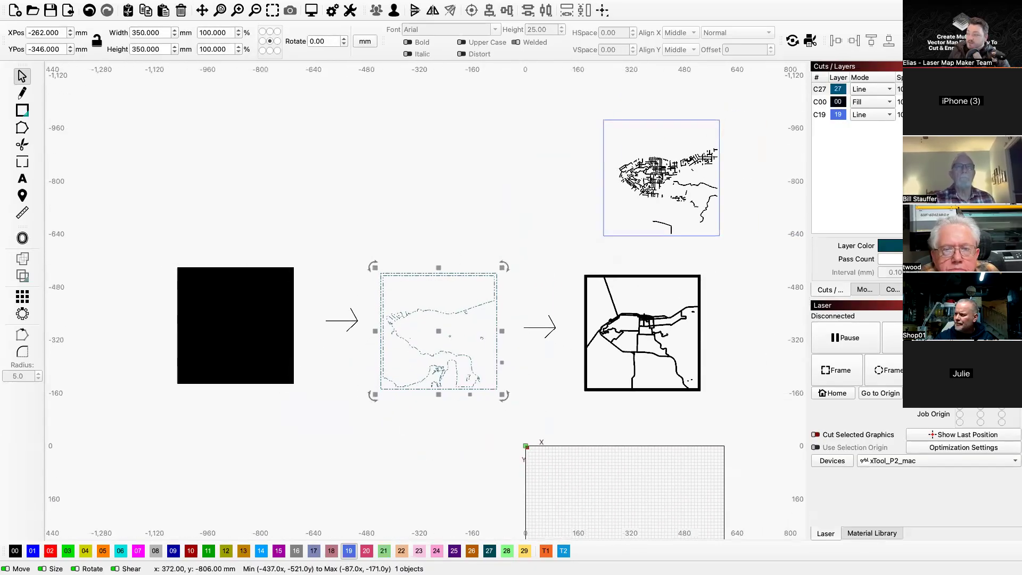
- Align the small streets group with the shoreline group on both the vertical and horizontal centers
drag(589, 106, 747, 255)
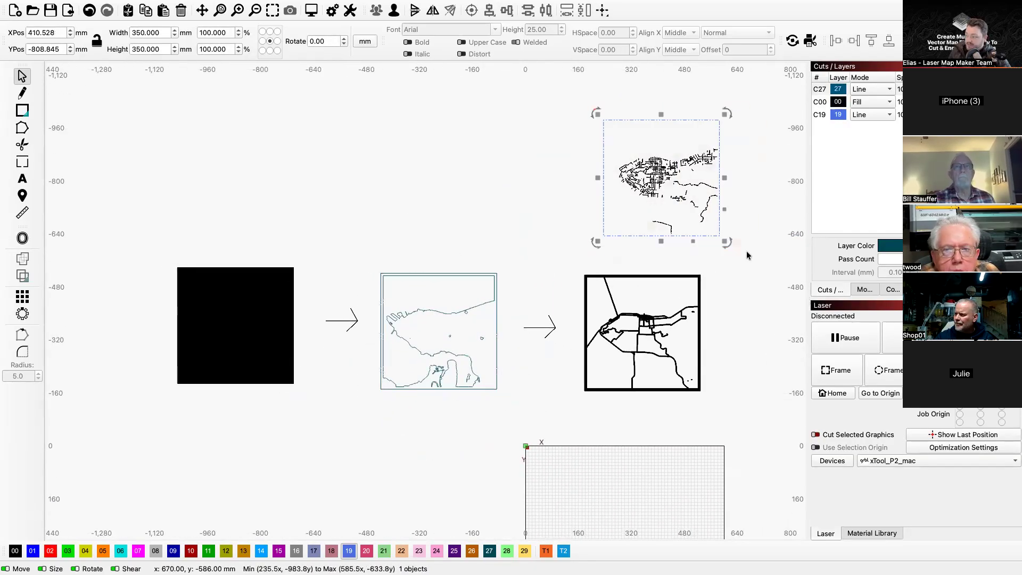
shift+click(415, 277)
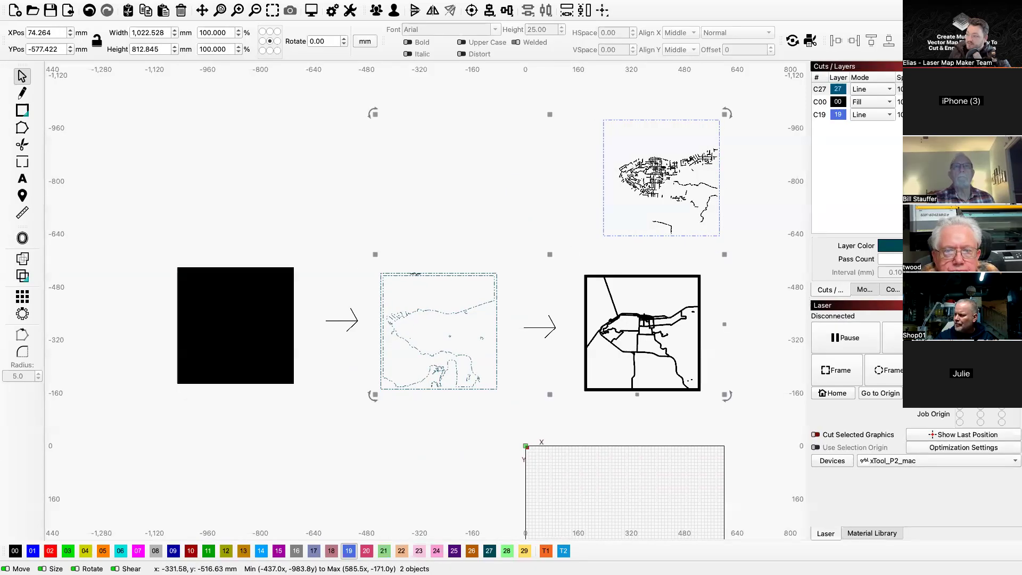
click(490, 11)
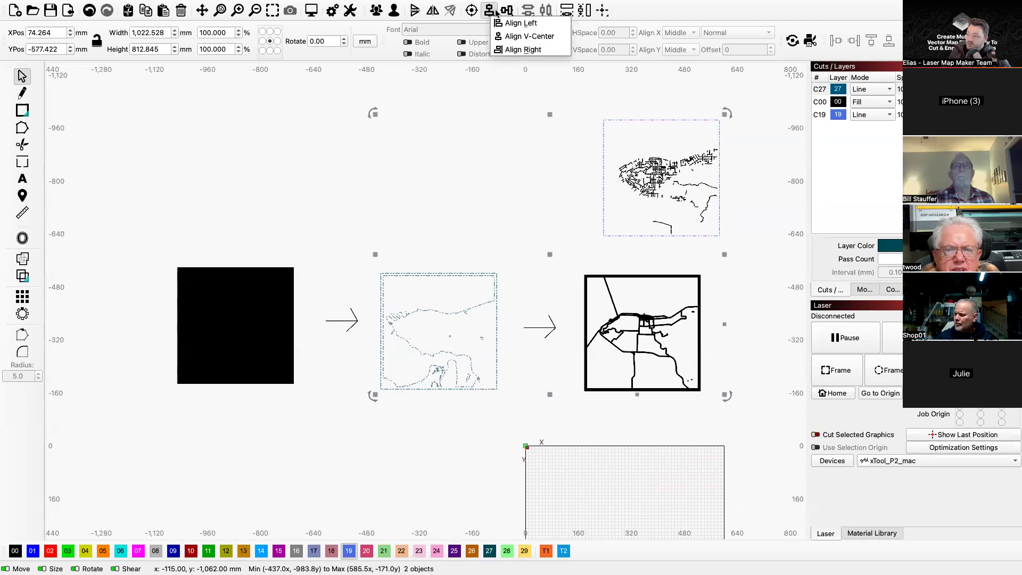
click(527, 37)
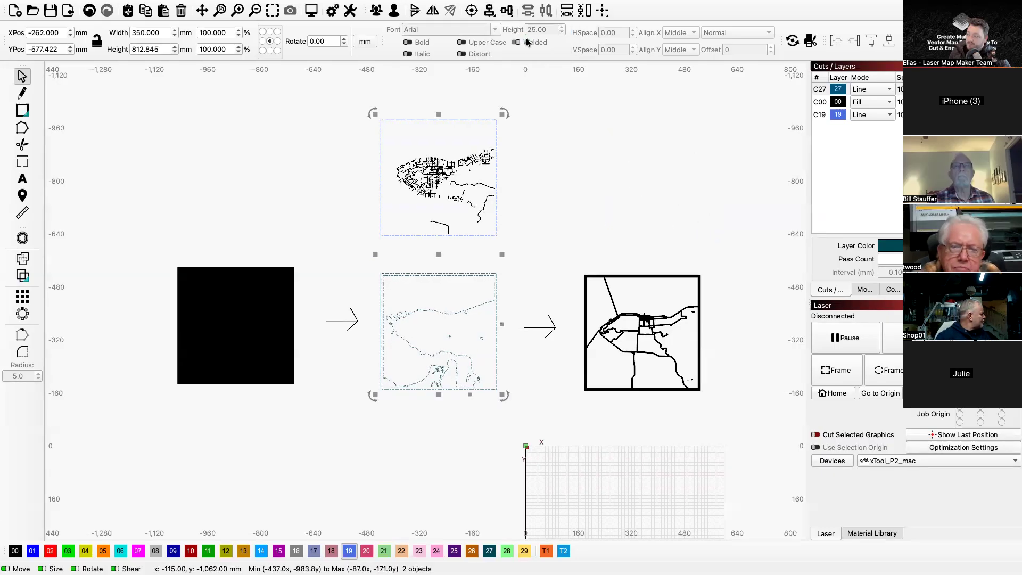
click(507, 11)
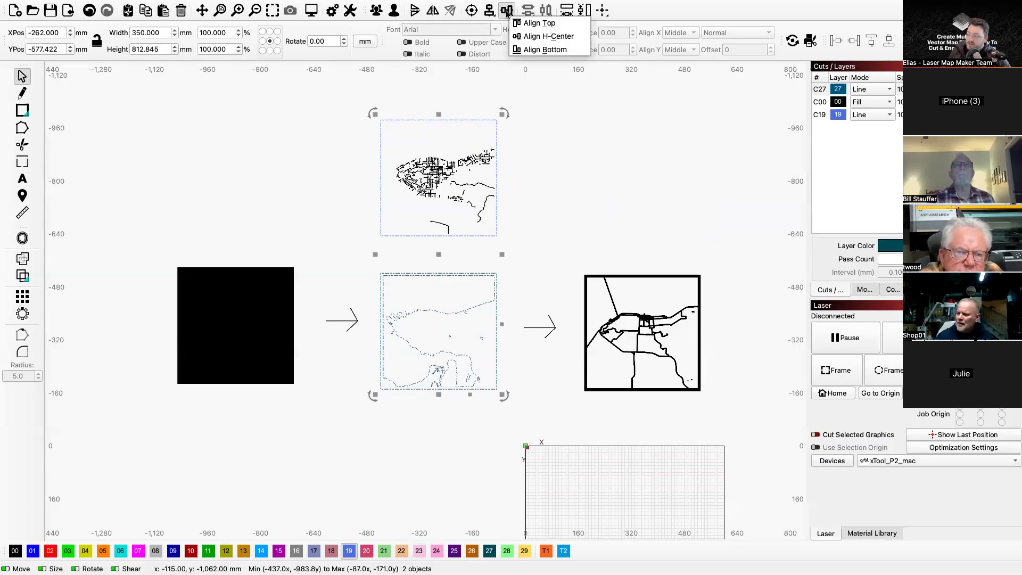
click(552, 37)
click(459, 253)
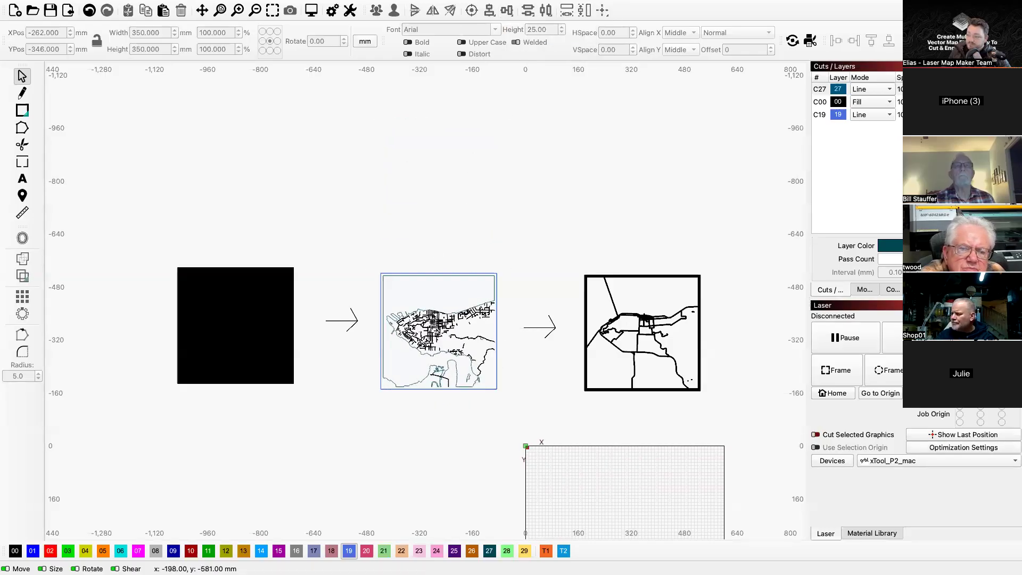
- Hide layer 27 and ungroup the small streets from their outer frame
scroll(455, 277, up, 3)
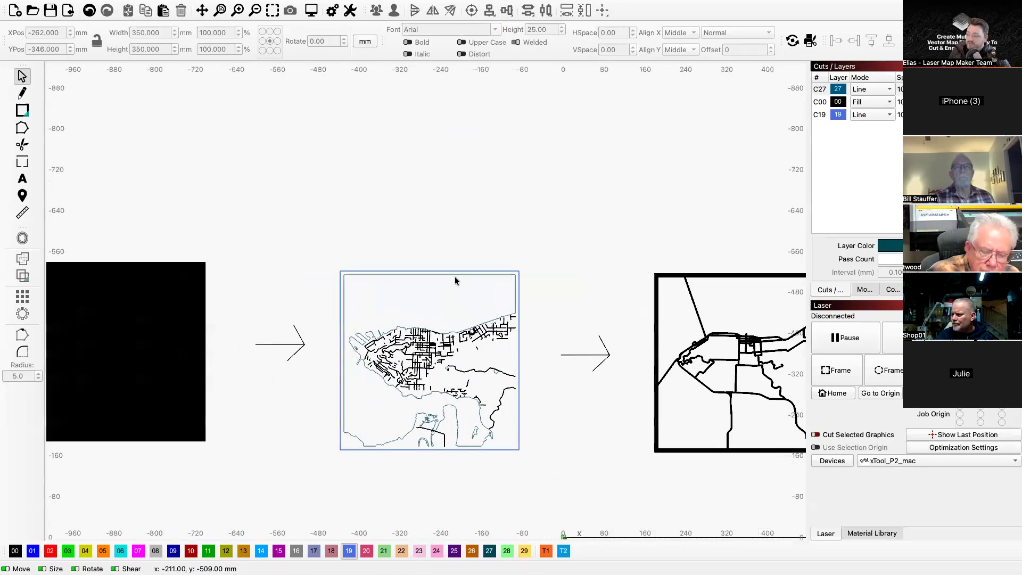
scroll(454, 276, up, 2)
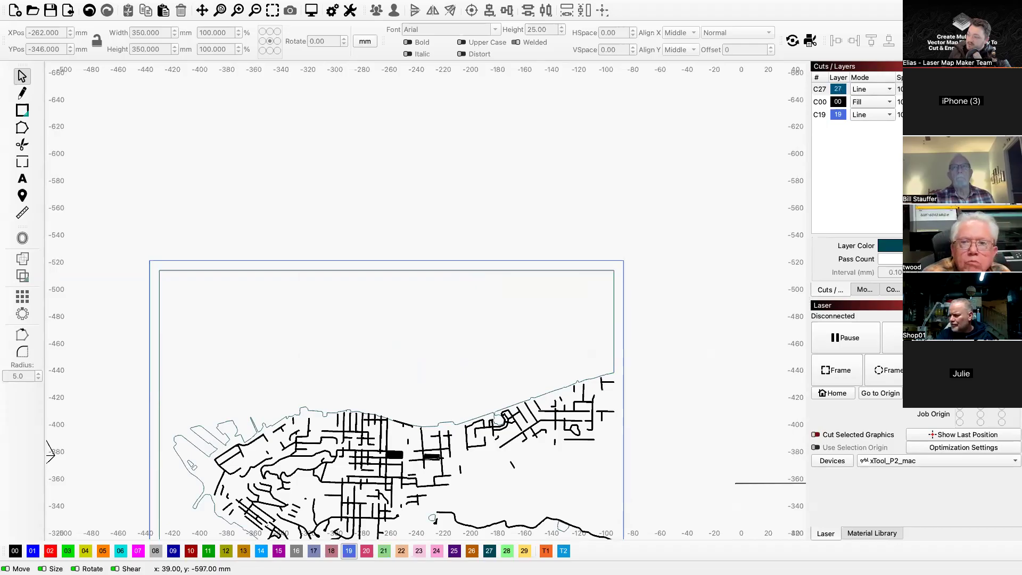
click(980, 89)
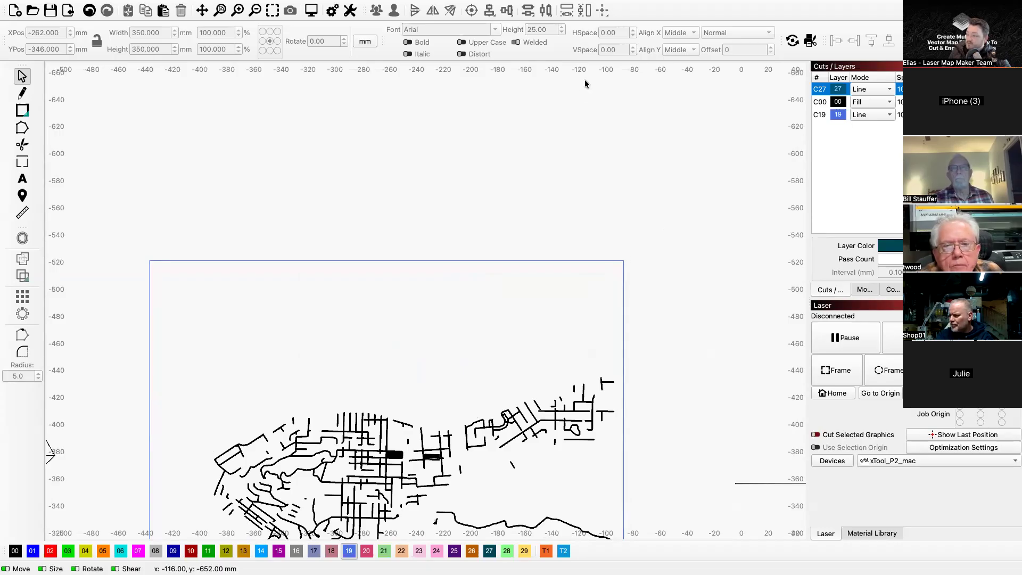
click(603, 260)
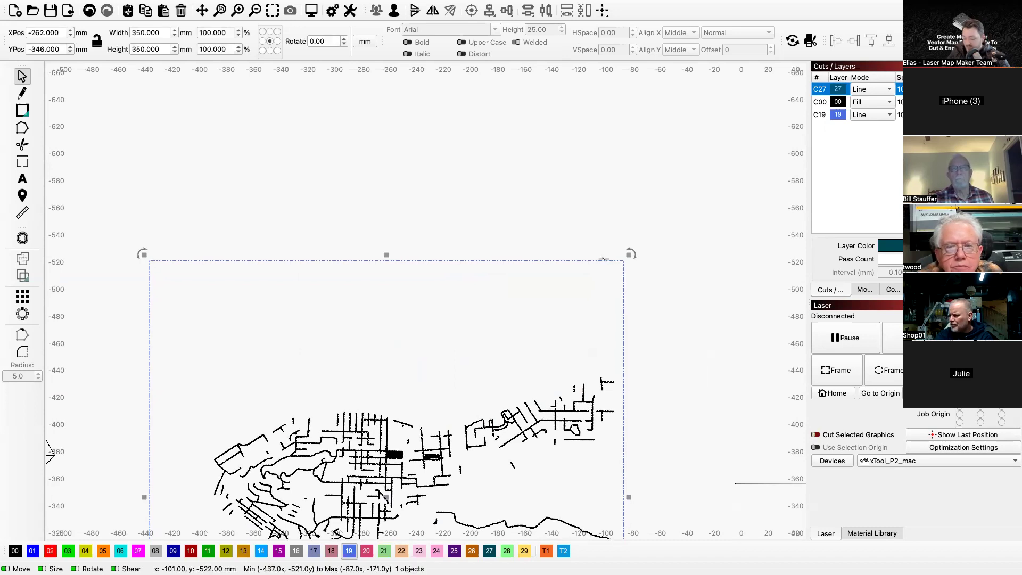
key(super+u)
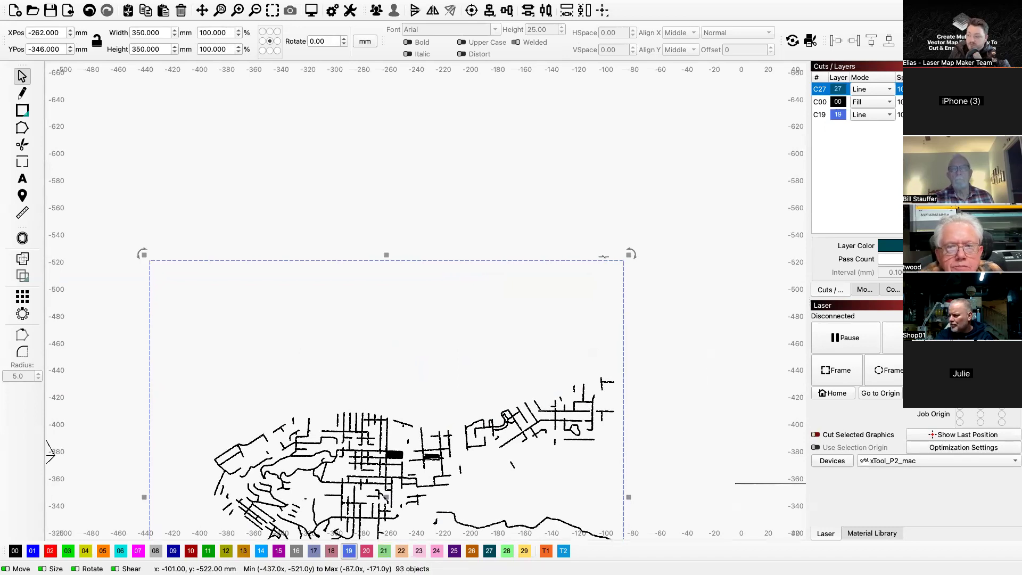
- Delete the small streets' outer frame and show layer 27 again
click(604, 231)
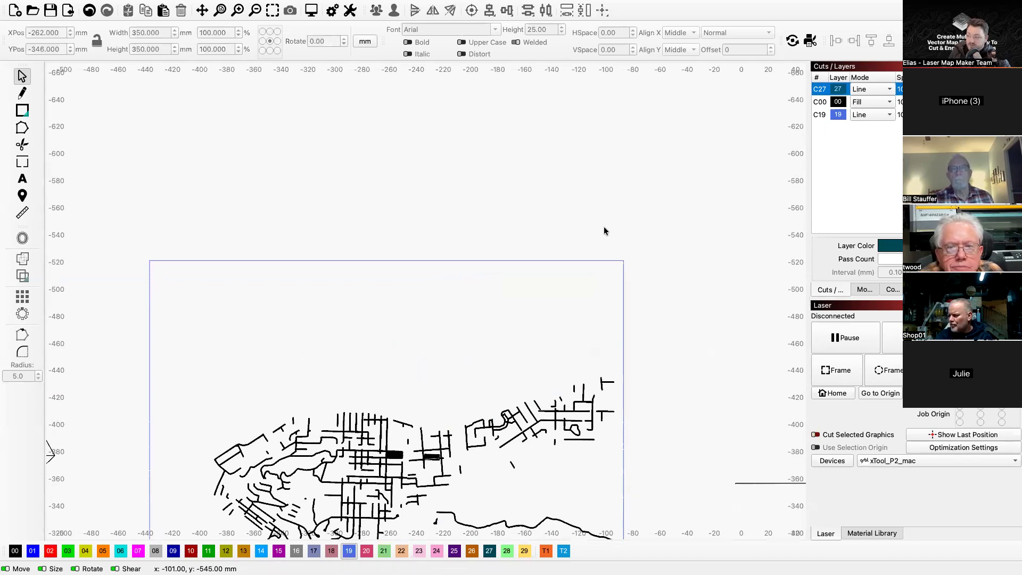
click(608, 260)
key(Delete)
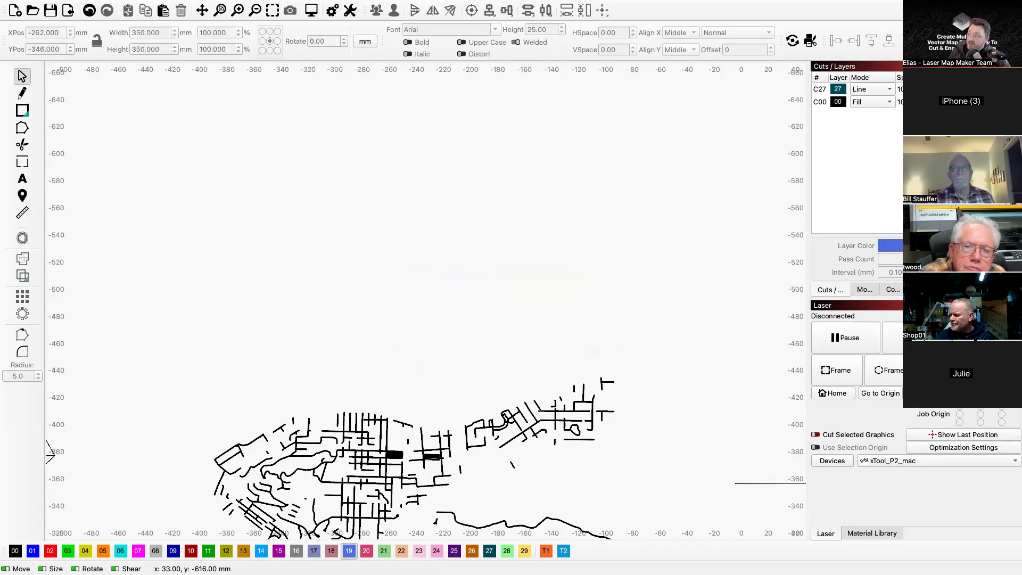
click(978, 90)
- Examine how the small streets line up with the shoreline, including the road crossing the southern inlets
scroll(606, 97, down, 3)
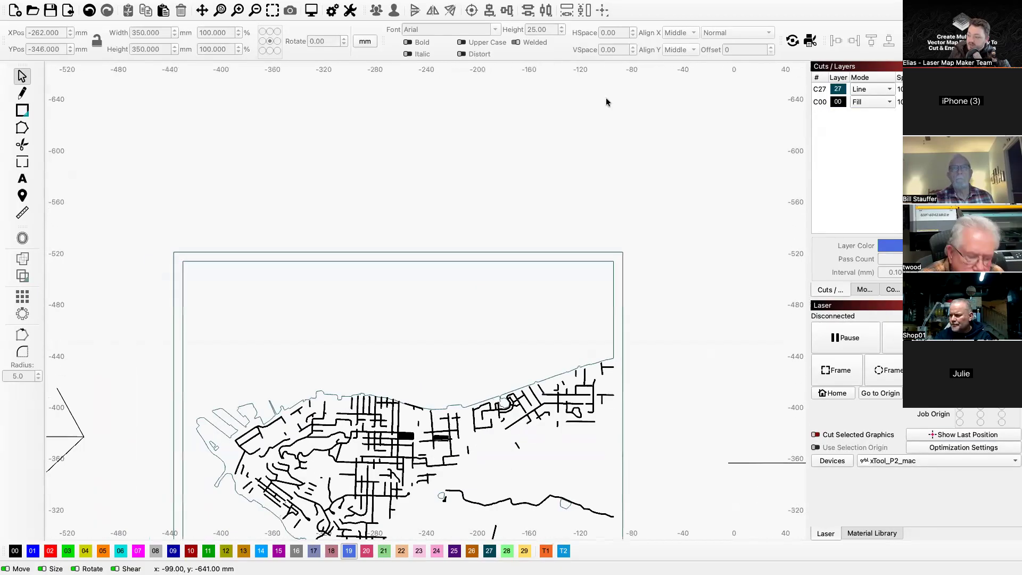
scroll(606, 97, down, 1)
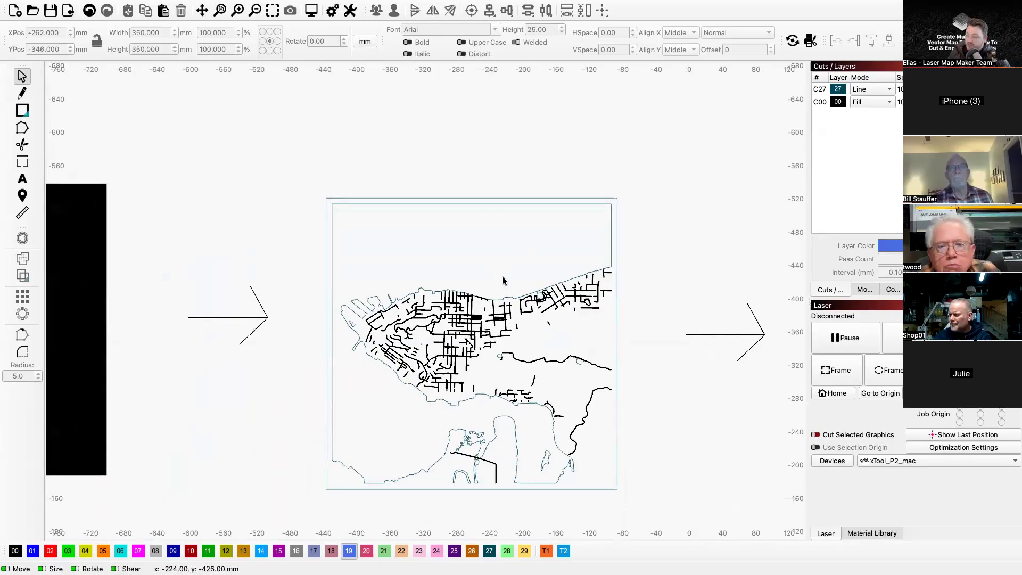
scroll(481, 465, up, 4)
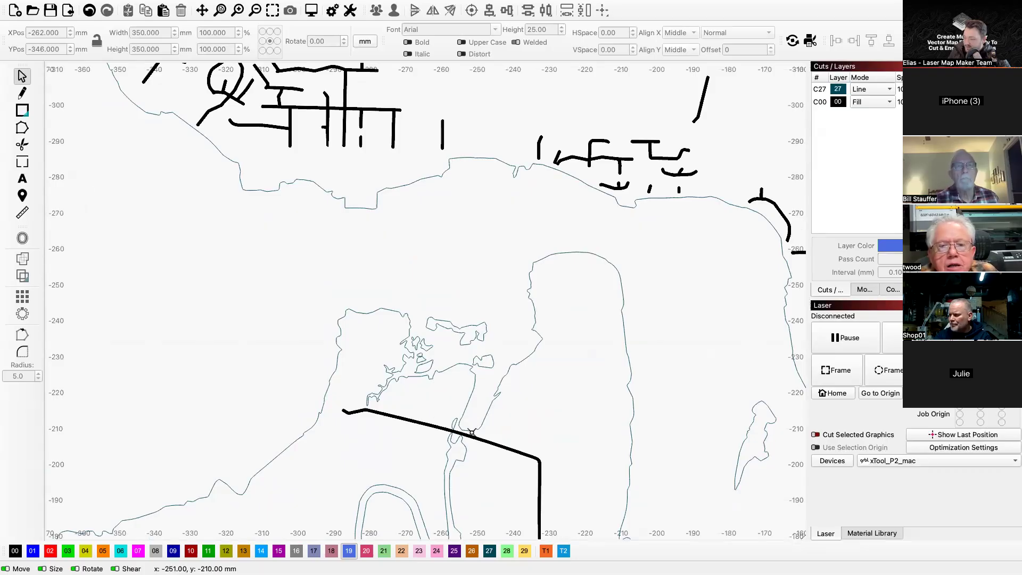
scroll(472, 432, down, 3)
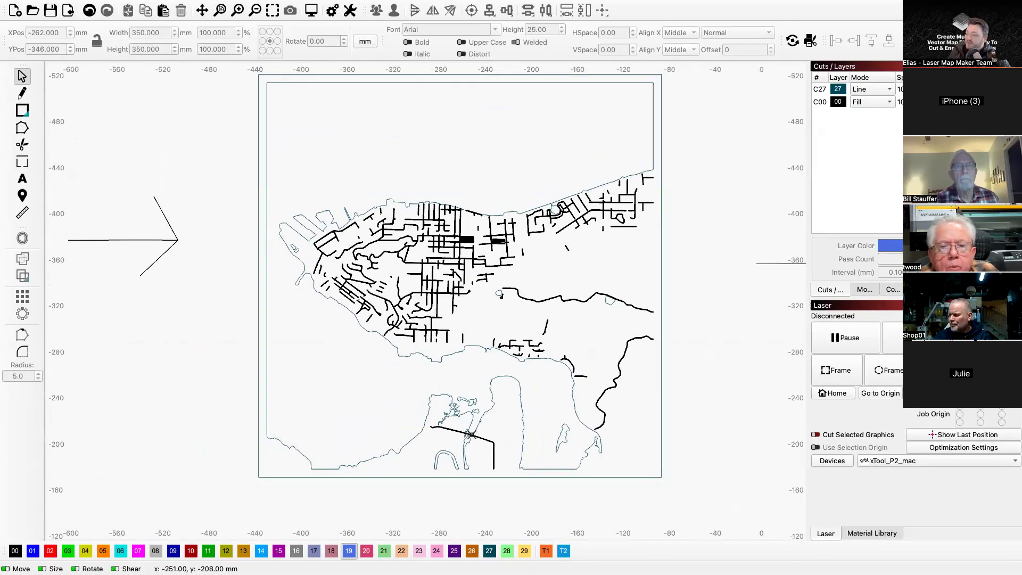
scroll(472, 452, down, 2)
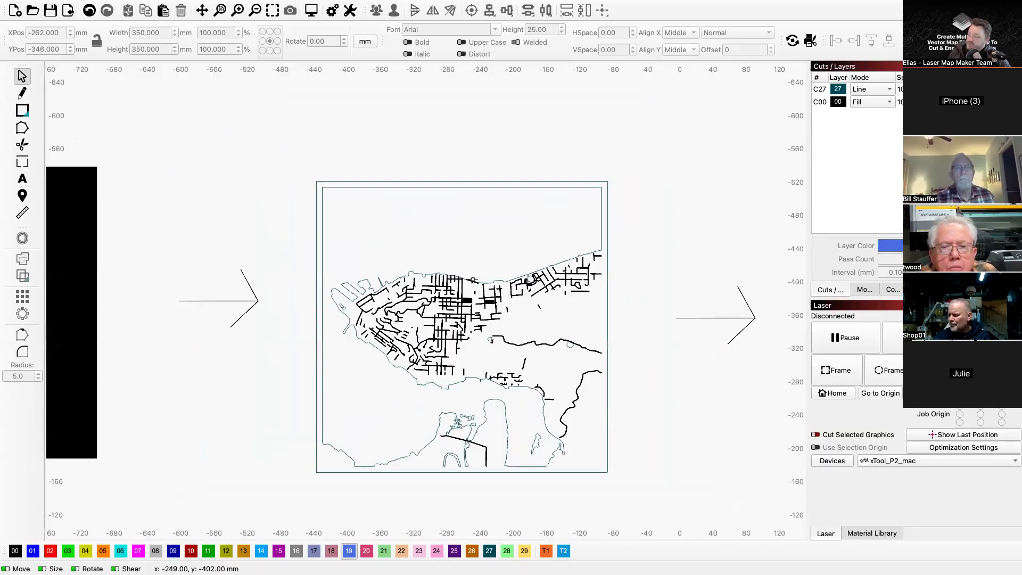
scroll(472, 281, down, 2)
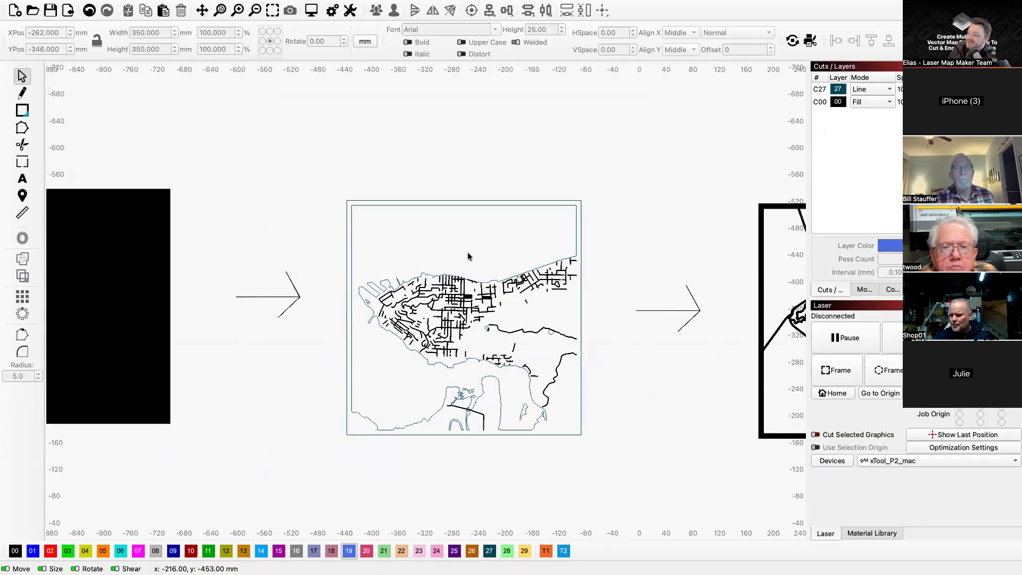
- Examine the combined small streets and shoreline design, selecting single streets and the whole piece
scroll(467, 274, up, 8)
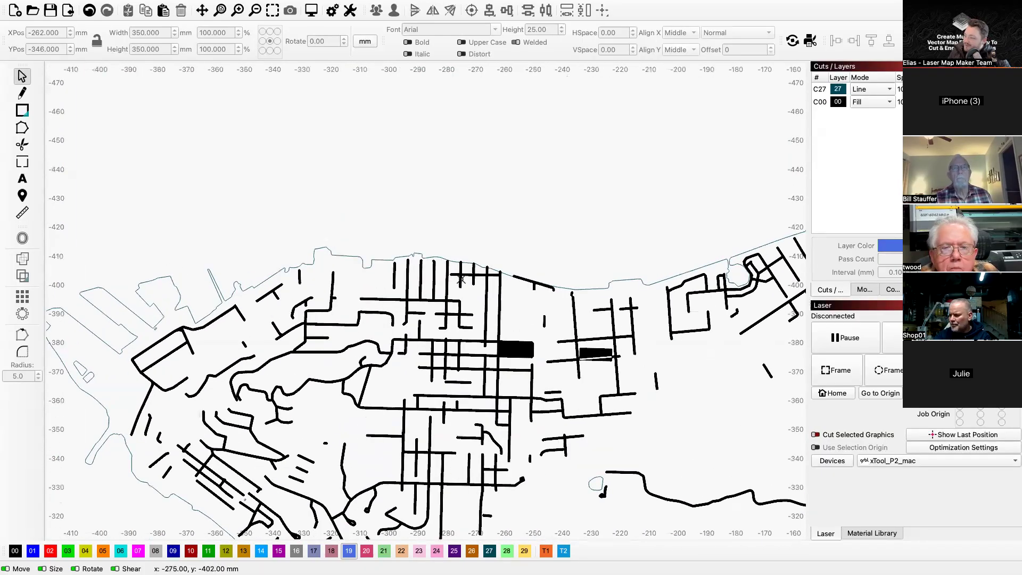
scroll(479, 282, down, 4)
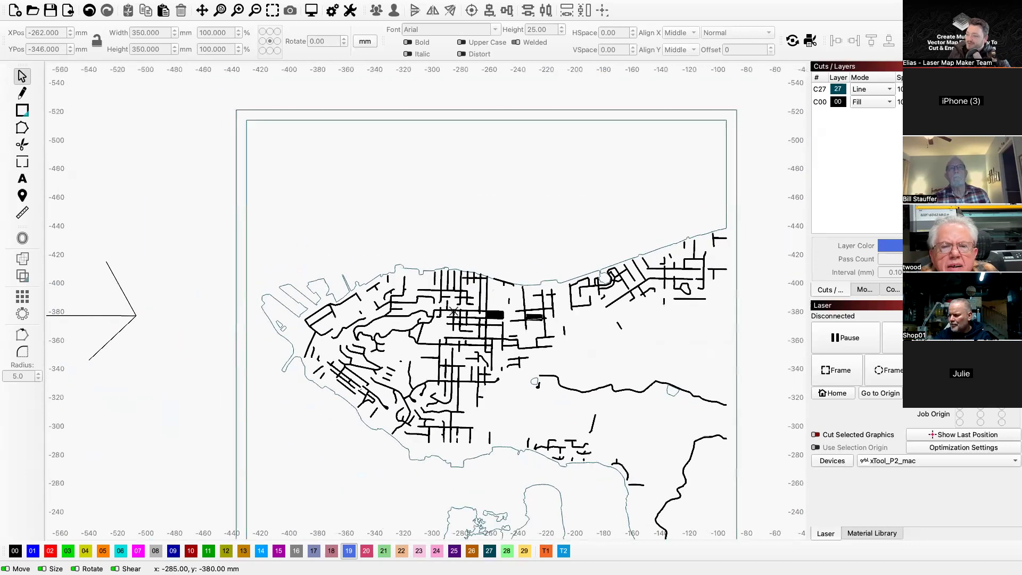
click(449, 321)
scroll(448, 321, down, 4)
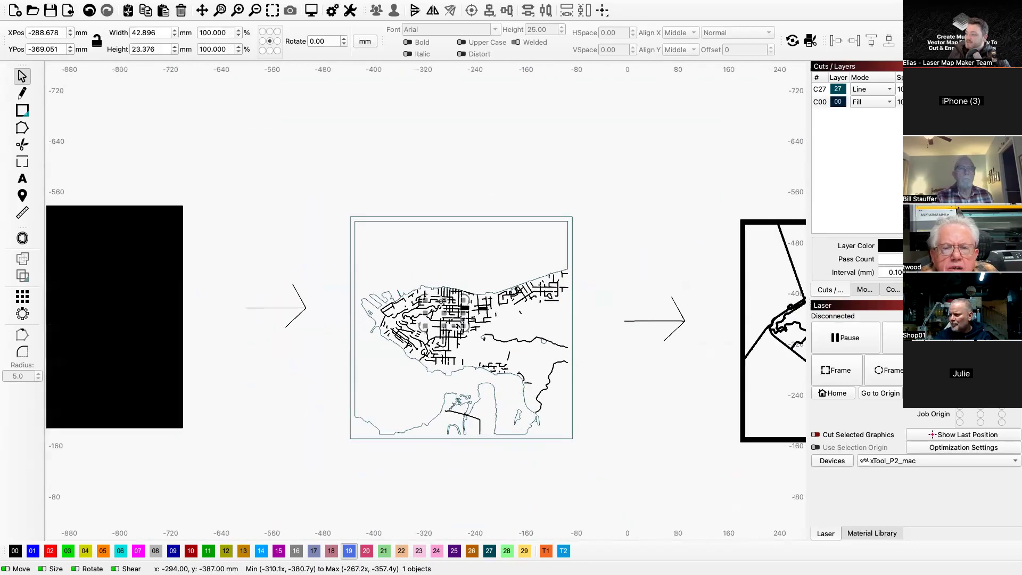
scroll(388, 166, down, 1)
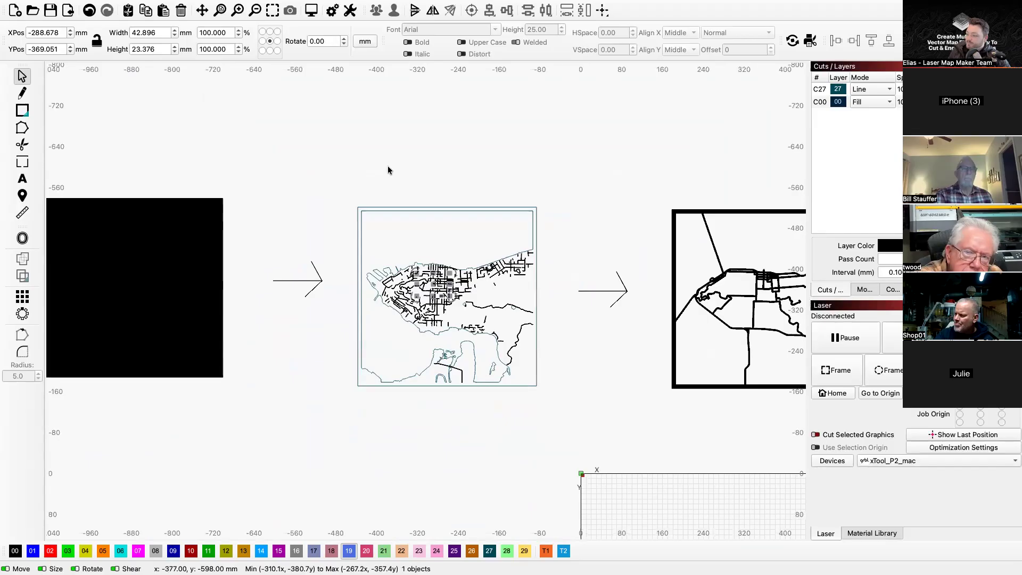
scroll(529, 159, up, 1)
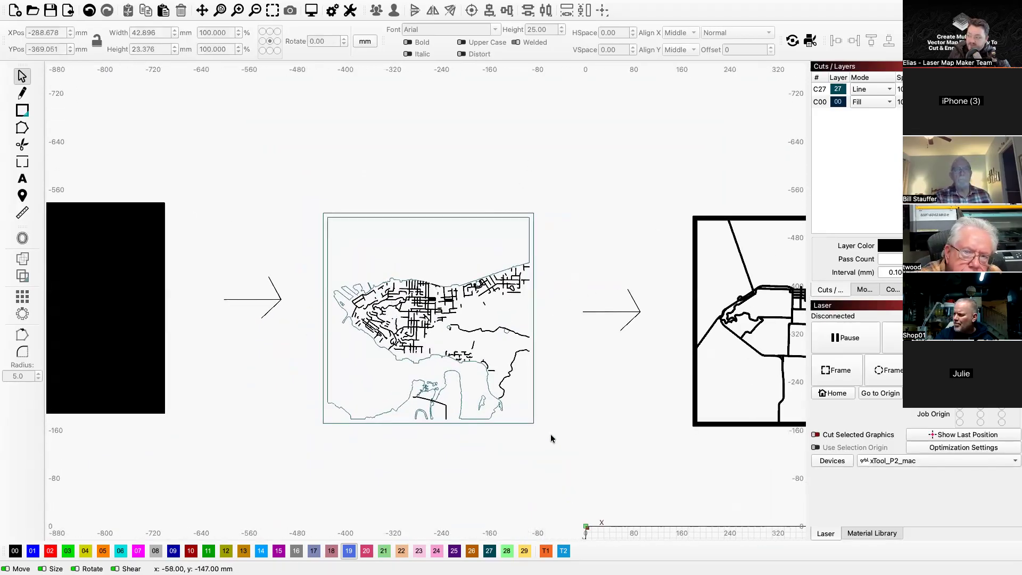
drag(550, 432, 321, 201)
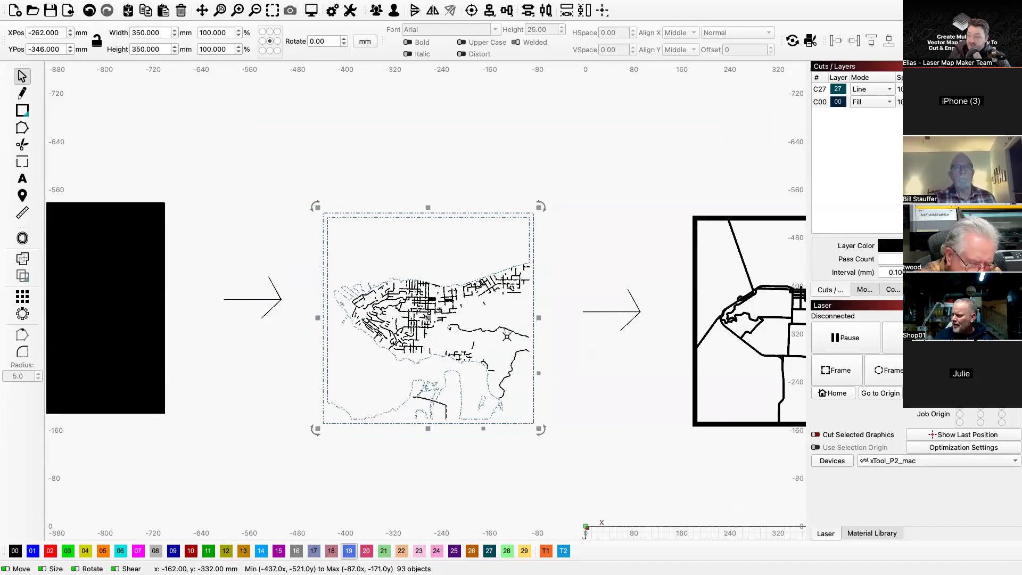
- Assign the solid black base square to layer 15
scroll(508, 338, up, 2)
scroll(508, 338, down, 3)
click(262, 281)
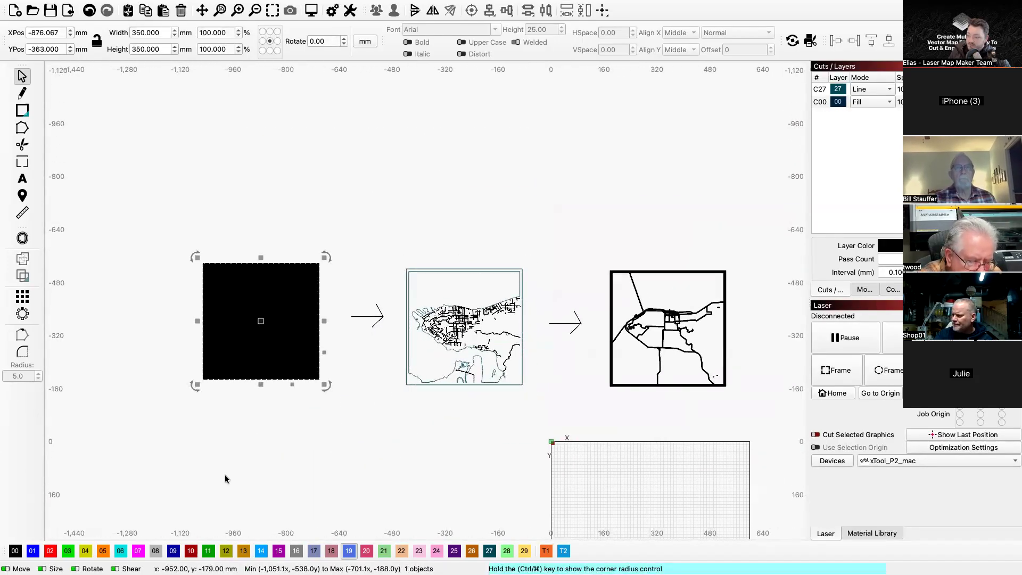
click(279, 551)
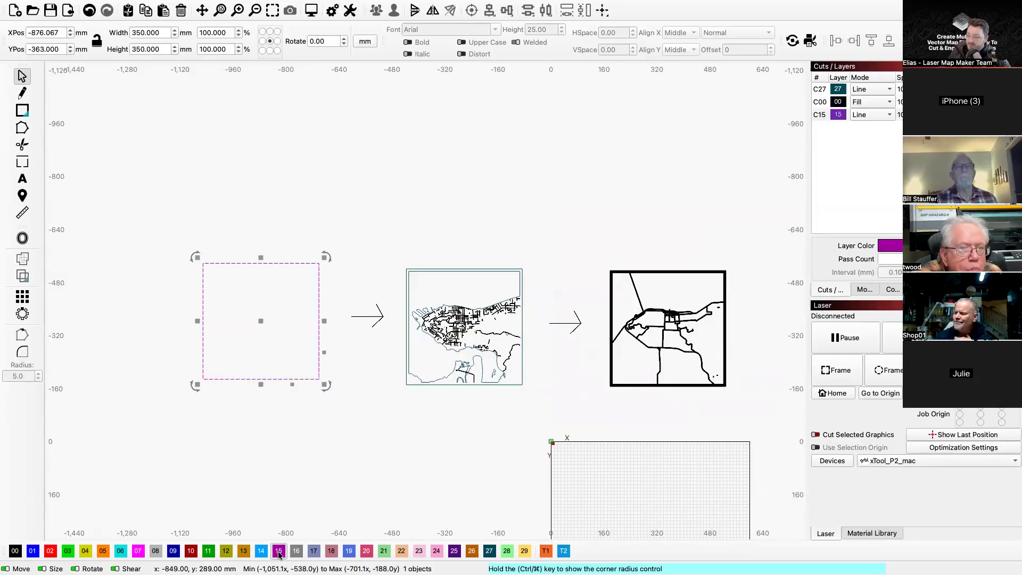
click(232, 471)
- Assign the main roads and their frame to cut layer 27 and check their outlines
scroll(585, 331, up, 3)
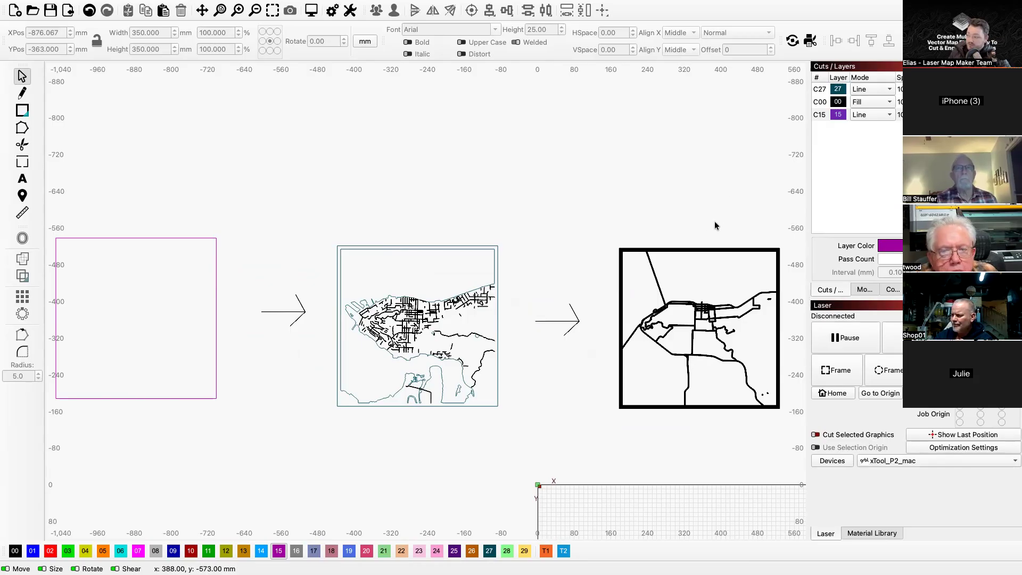
scroll(561, 213, up, 2)
scroll(561, 216, down, 3)
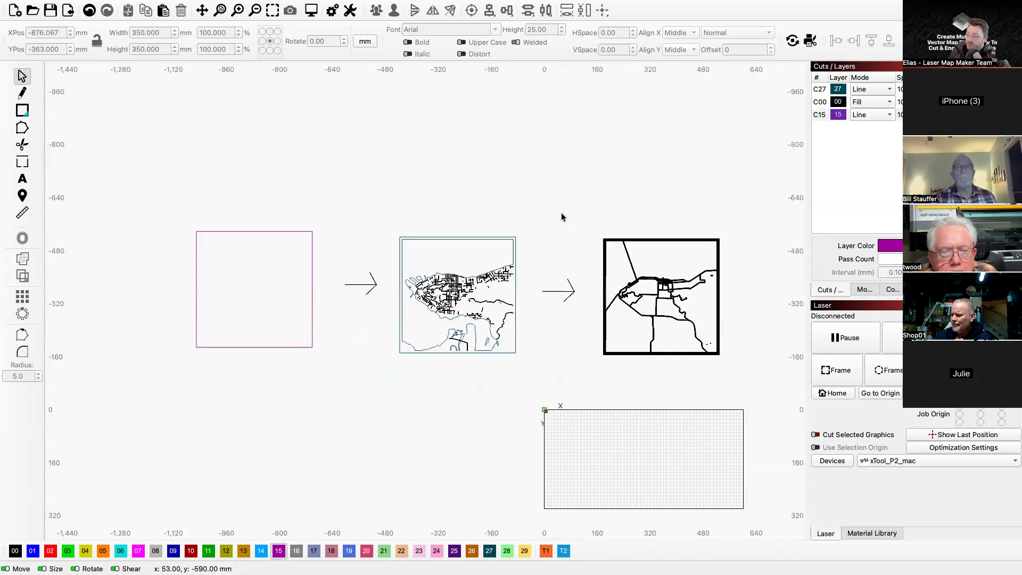
drag(728, 367, 591, 212)
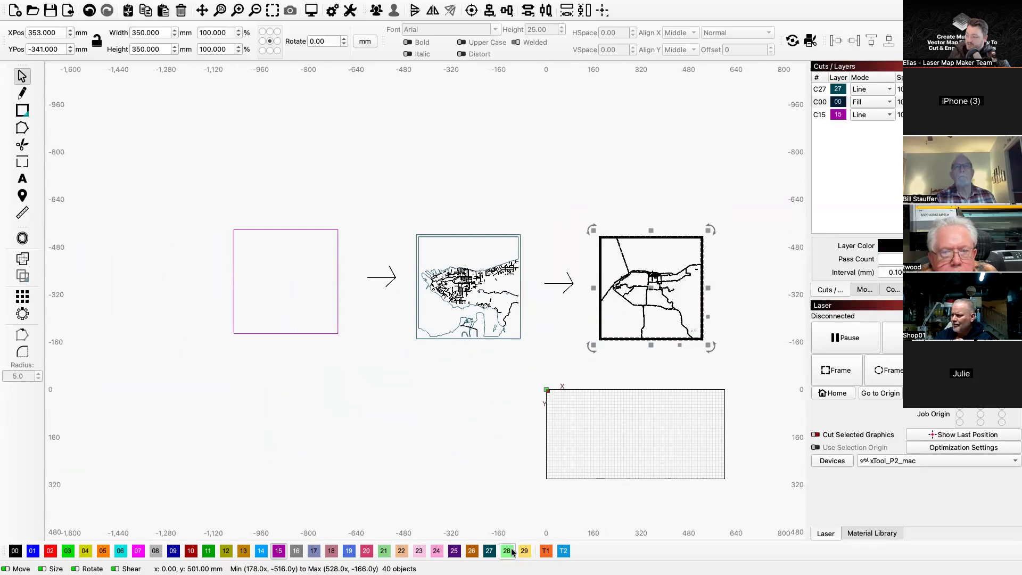
click(489, 551)
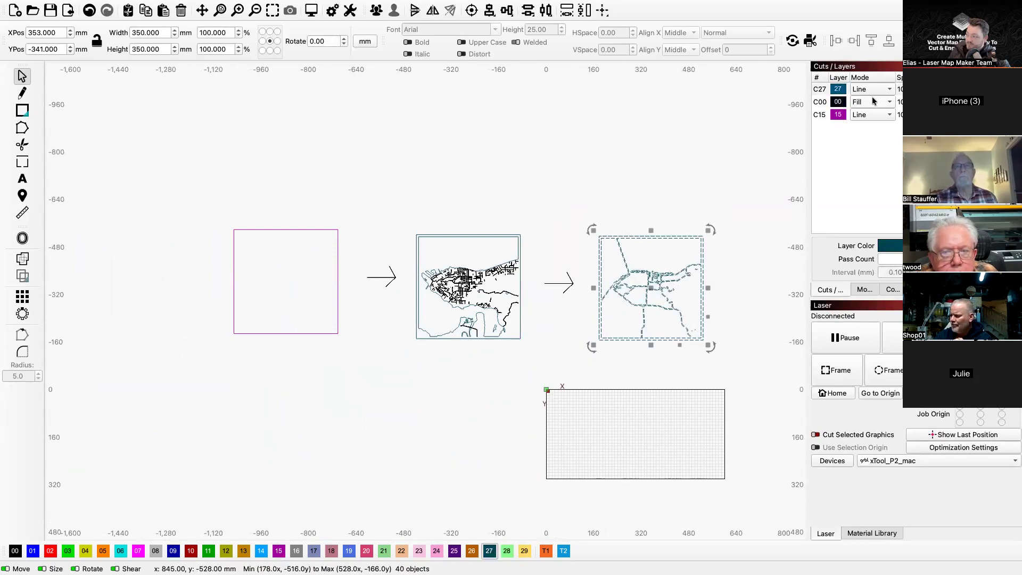
click(652, 281)
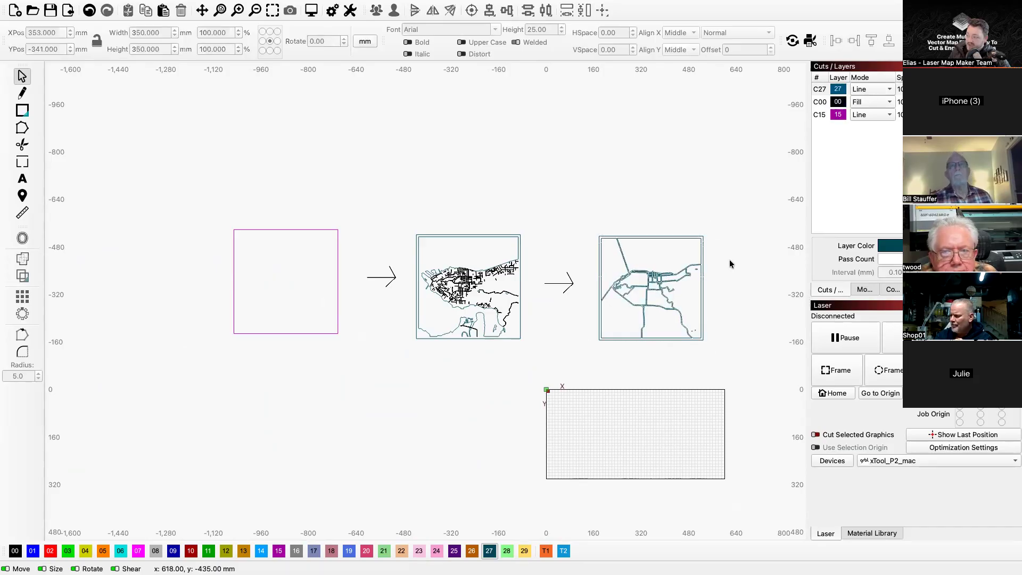
scroll(649, 286, up, 6)
scroll(635, 138, down, 5)
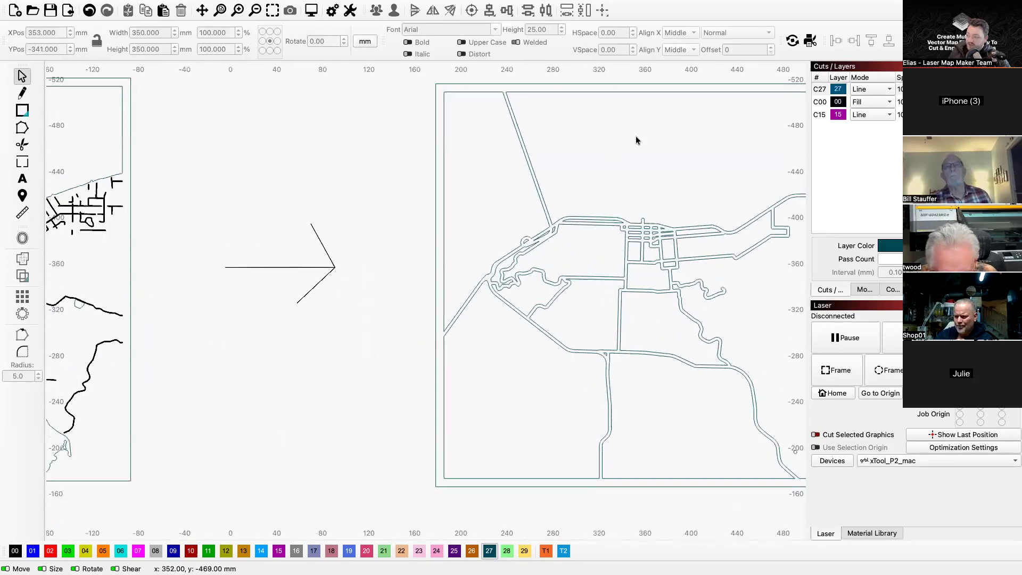
scroll(472, 346, down, 4)
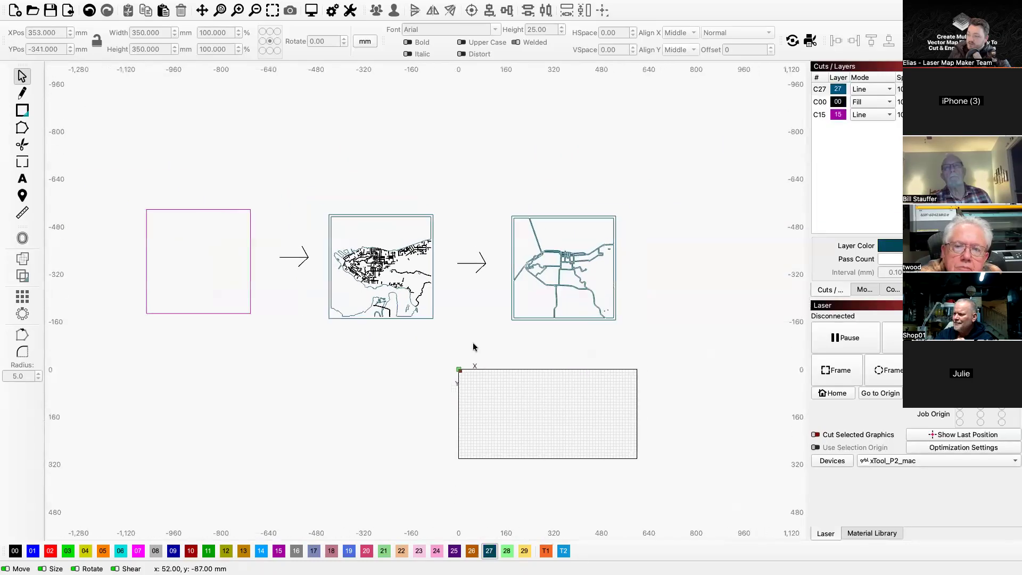
- Review the speed and max power in the cut settings of the fill layer C00
scroll(432, 205, up, 2)
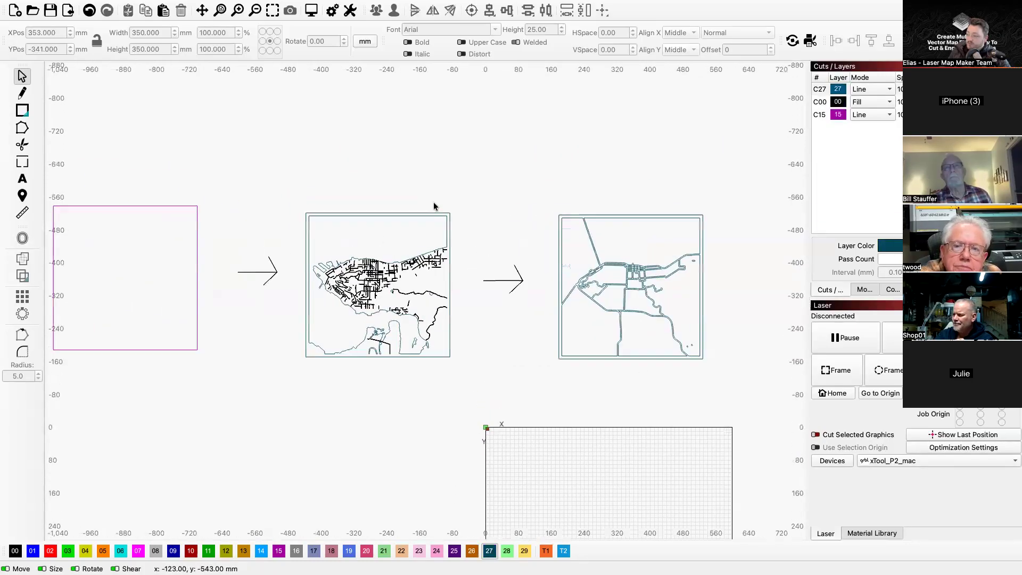
drag(468, 375, 297, 191)
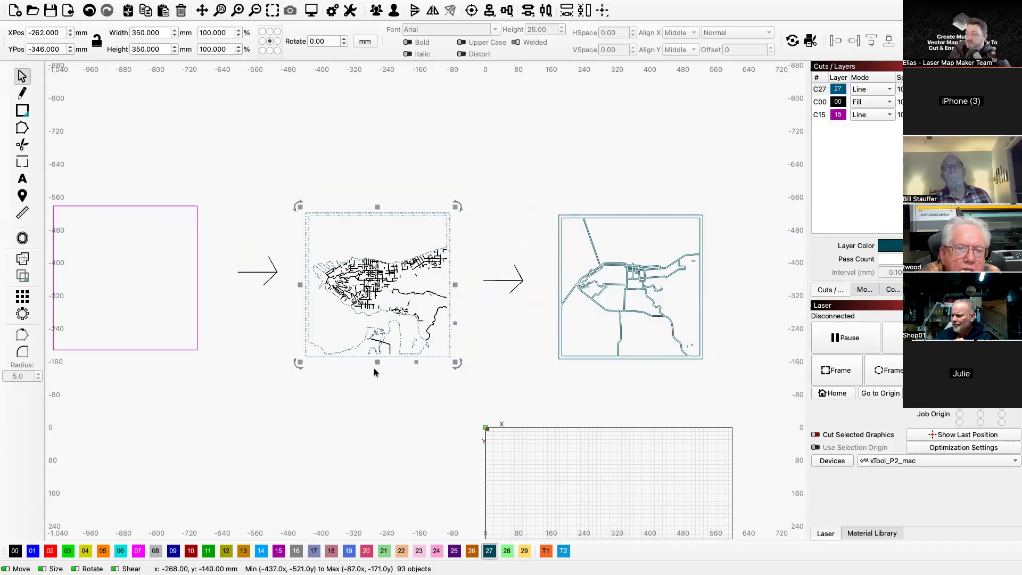
click(379, 384)
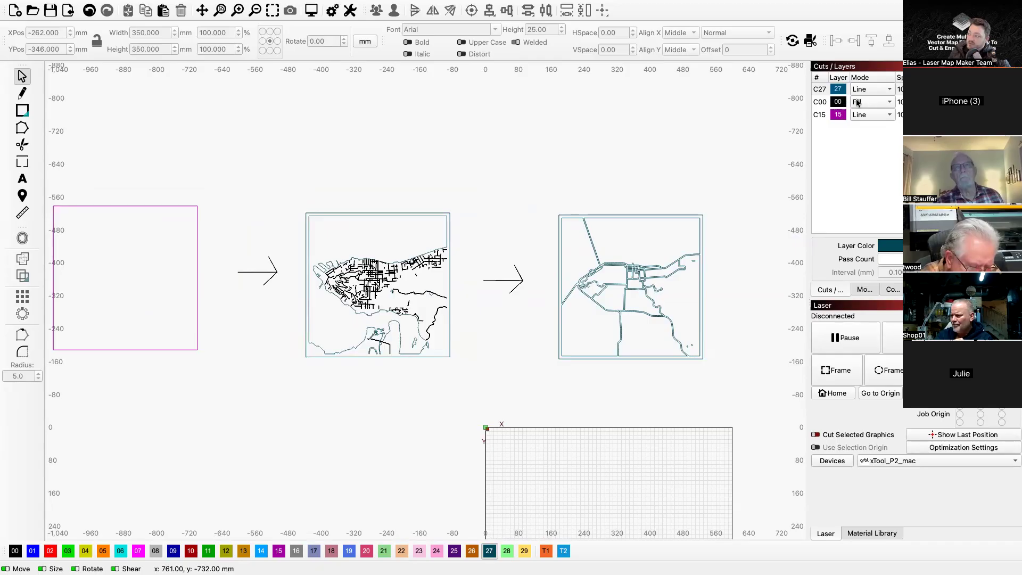
double_click(825, 102)
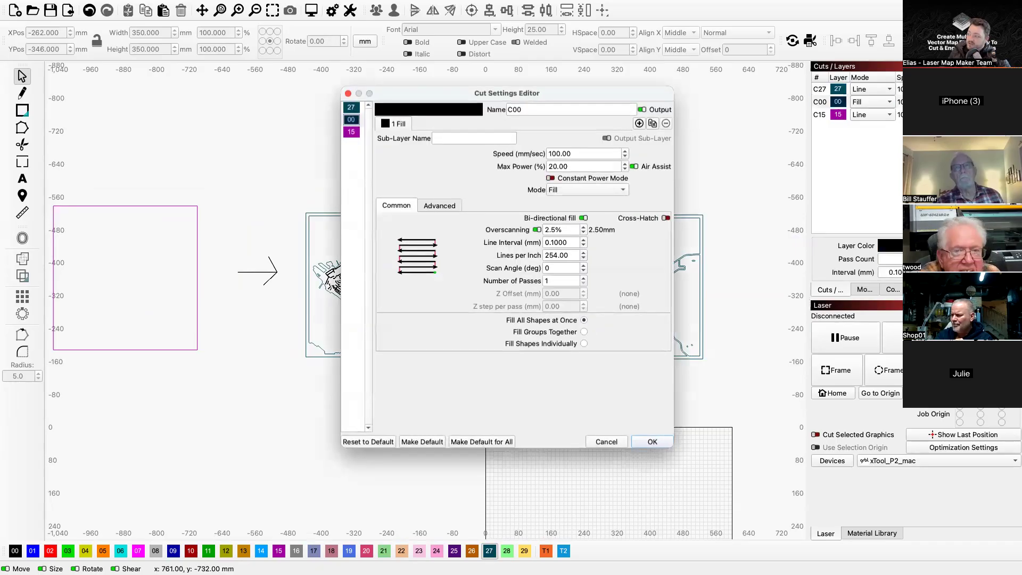
drag(581, 153, 544, 158)
key(Tab)
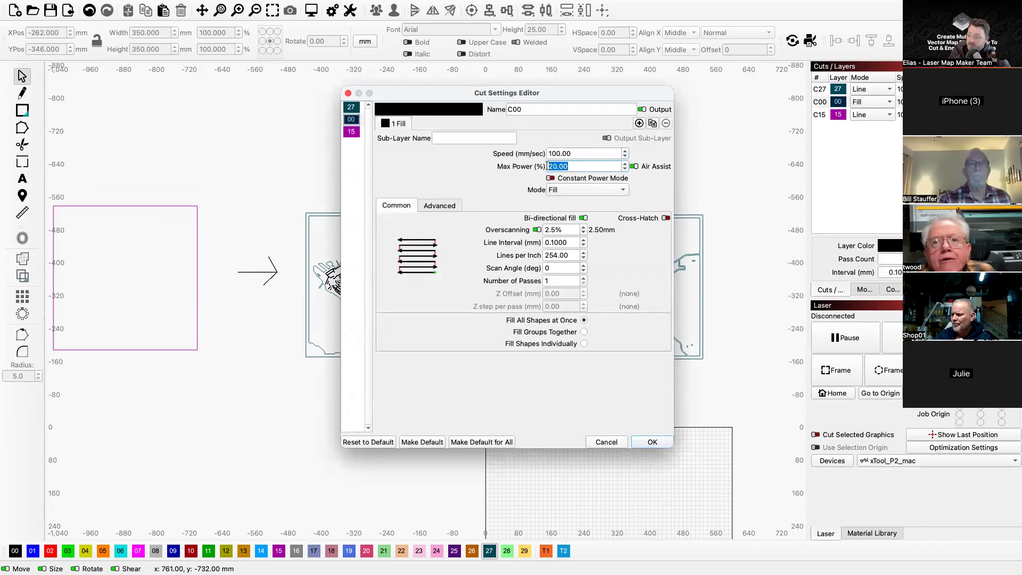
click(348, 93)
- Select the shoreline group and review the speed in the cut settings of the line layer C27
click(396, 212)
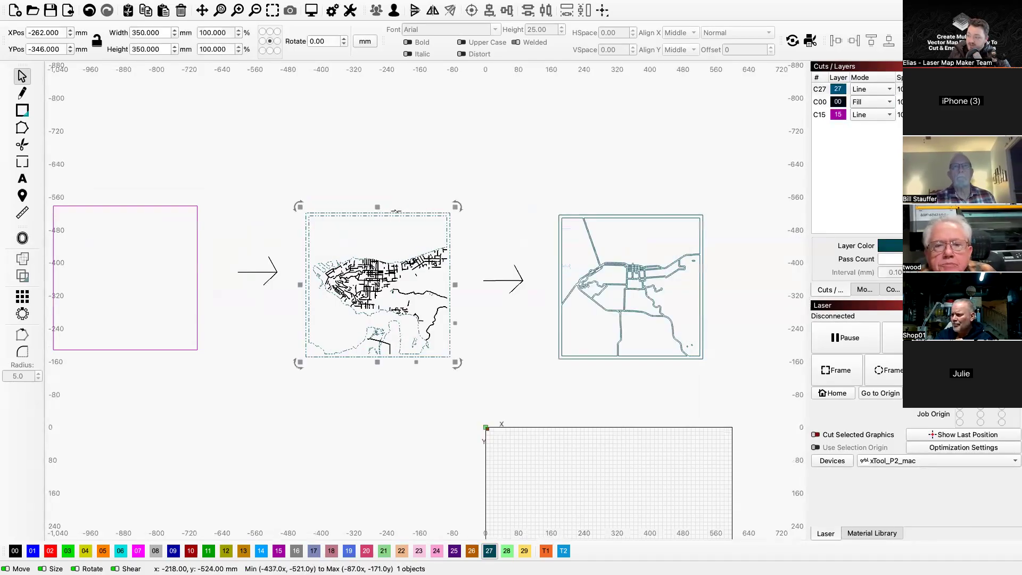
click(900, 89)
double_click(900, 89)
click(578, 153)
click(348, 94)
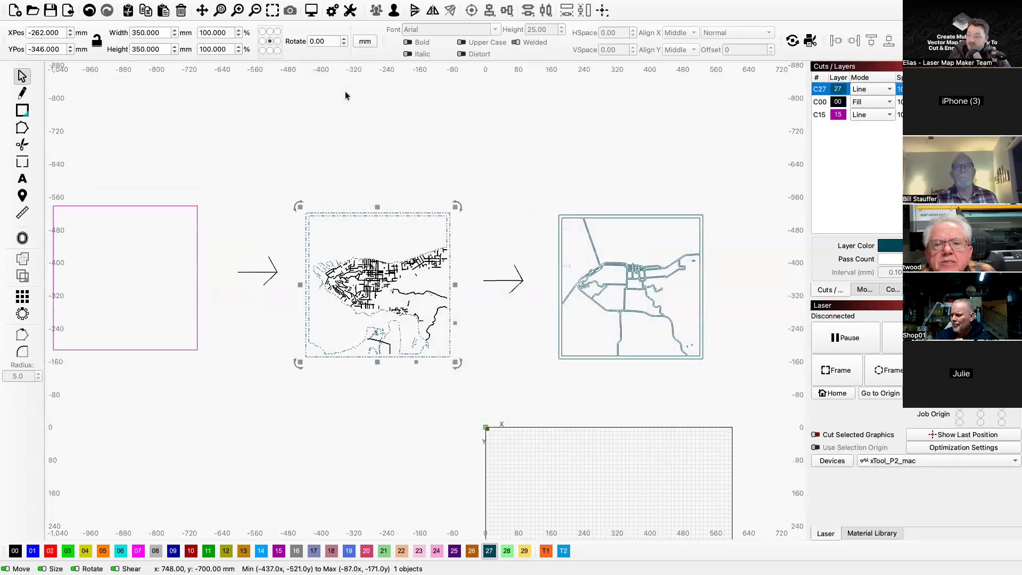
- Group the main roads and their frame into a single object
mouse_move(307, 183)
mouse_down()
mouse_move(482, 400)
mouse_move(481, 385)
mouse_move(300, 199)
mouse_up()
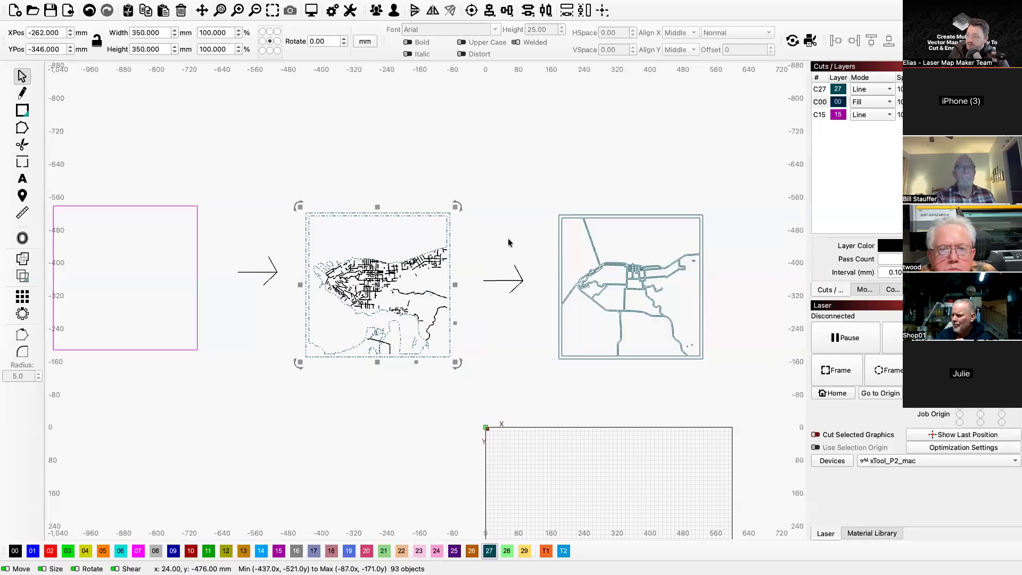
click(631, 306)
click(631, 306)
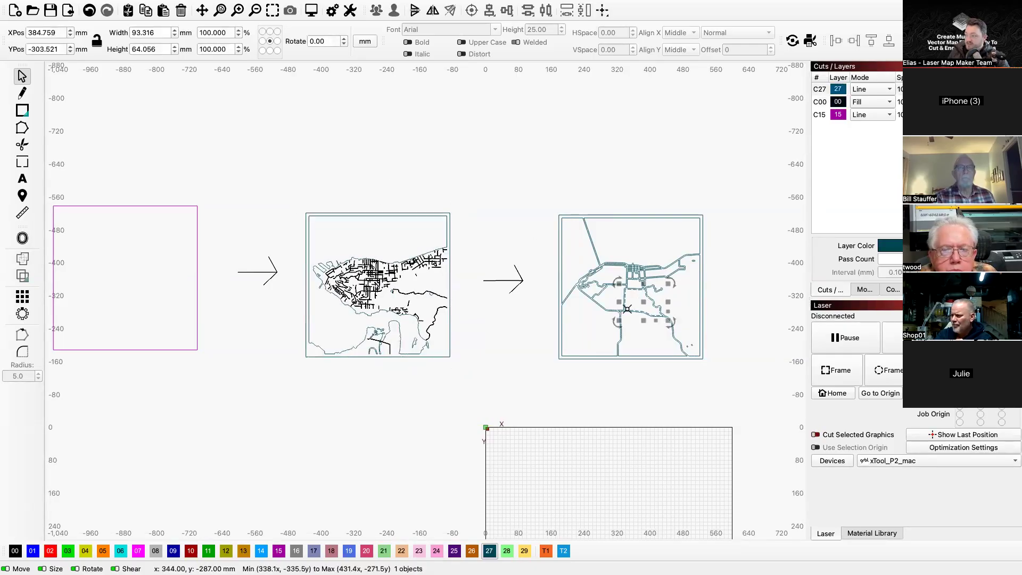
drag(543, 187, 735, 383)
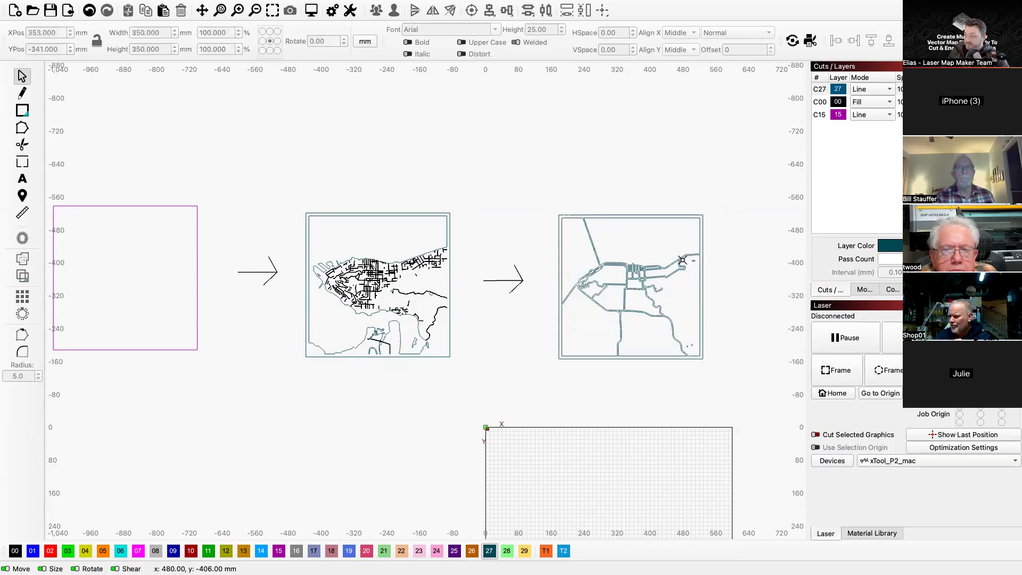
click(674, 261)
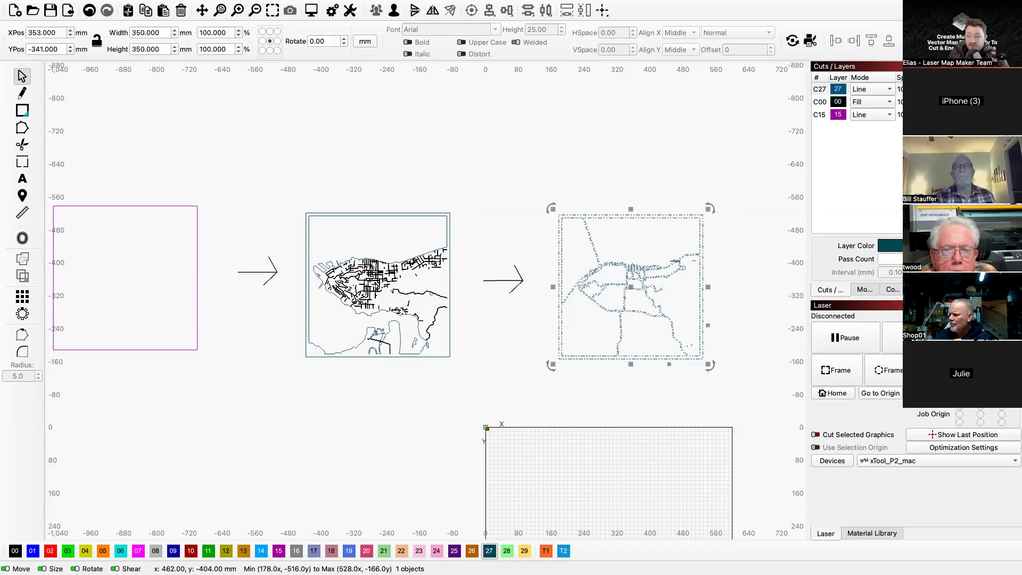
- Review the stacking sequence of the three pieces: base square, shoreline with small streets, and main roads
scroll(675, 261, up, 5)
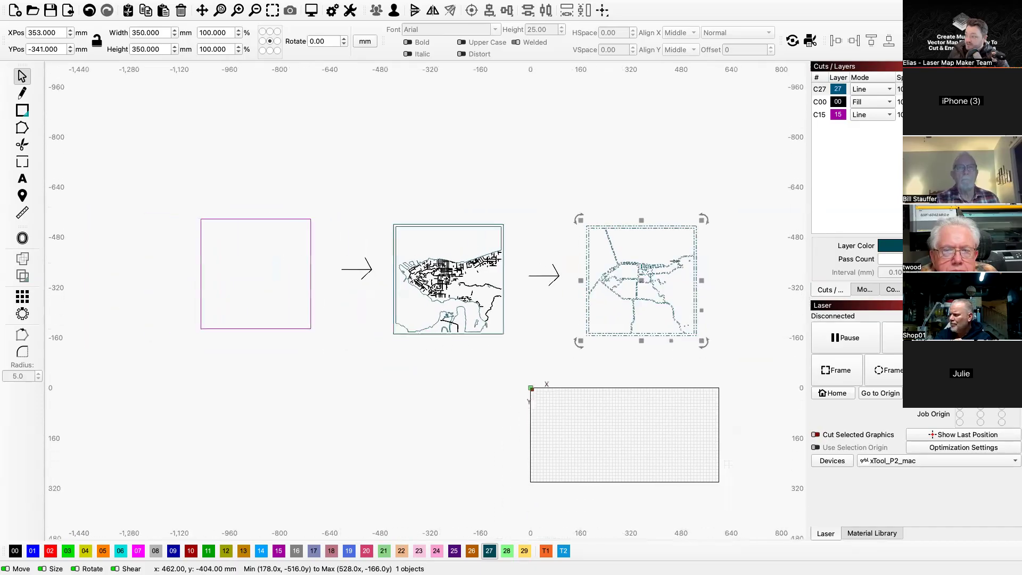
scroll(674, 261, down, 5)
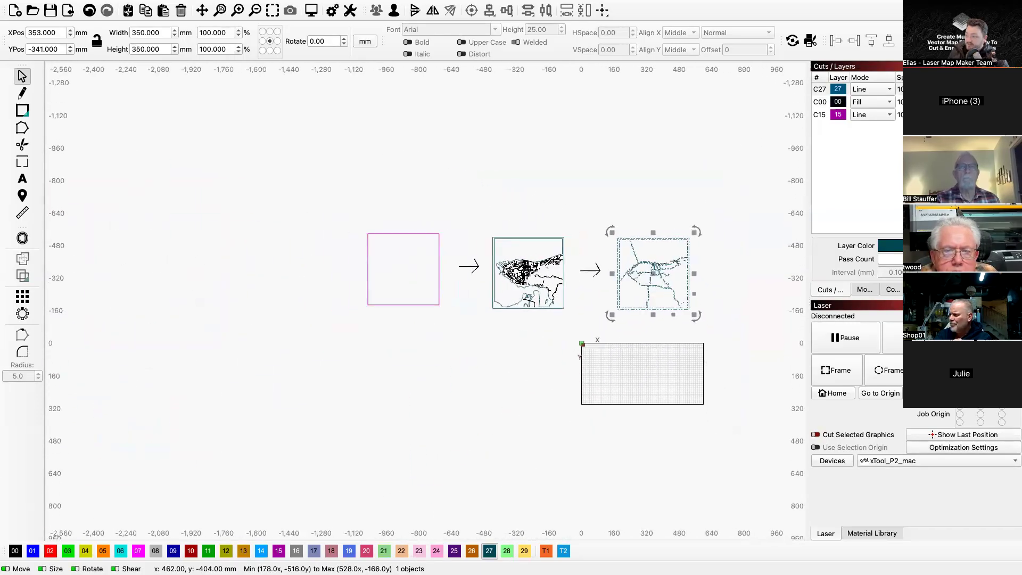
scroll(675, 260, up, 2)
scroll(660, 293, down, 3)
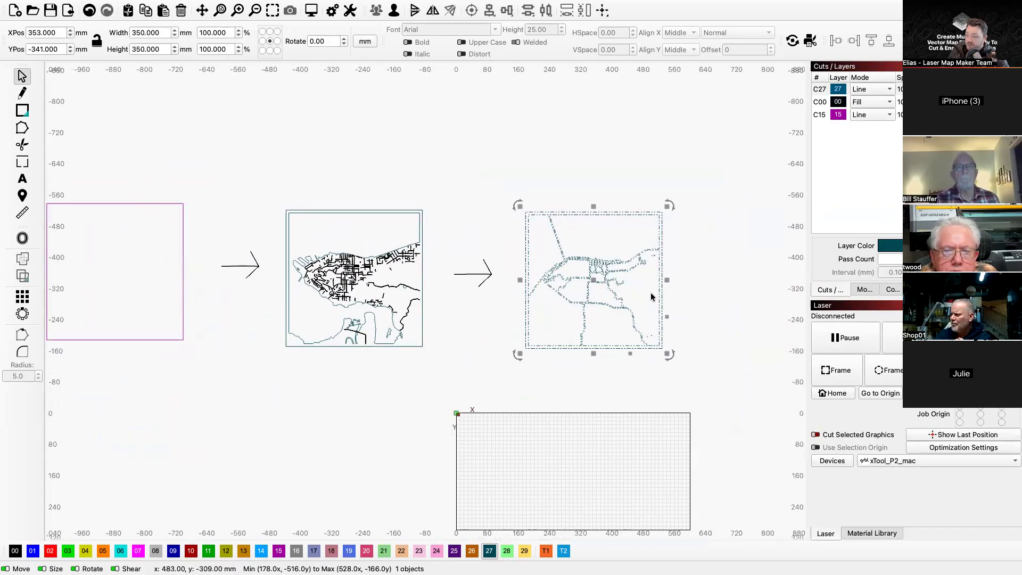
drag(320, 361, 172, 191)
drag(482, 354, 368, 197)
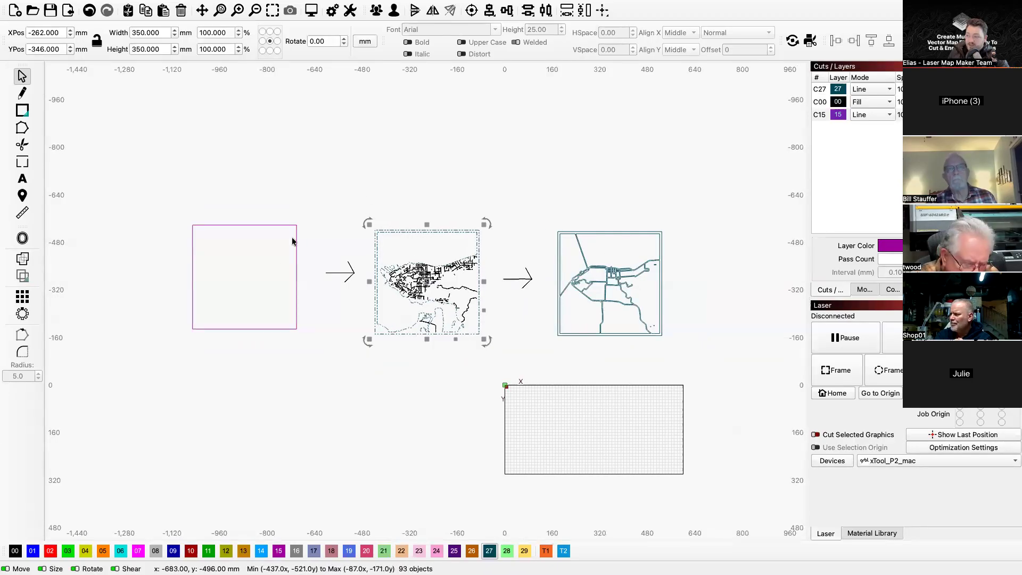
click(243, 224)
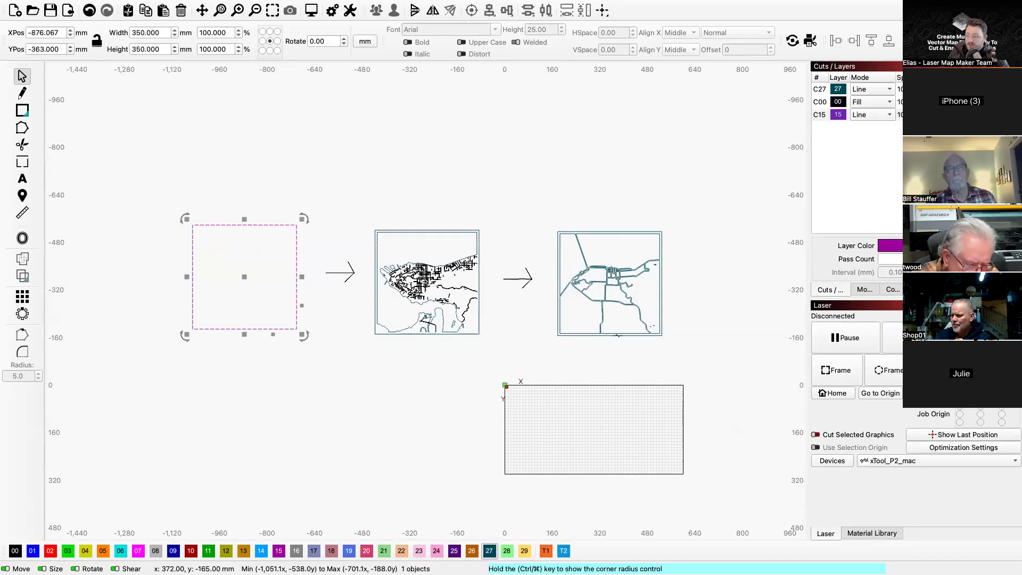
click(632, 332)
drag(672, 352, 538, 222)
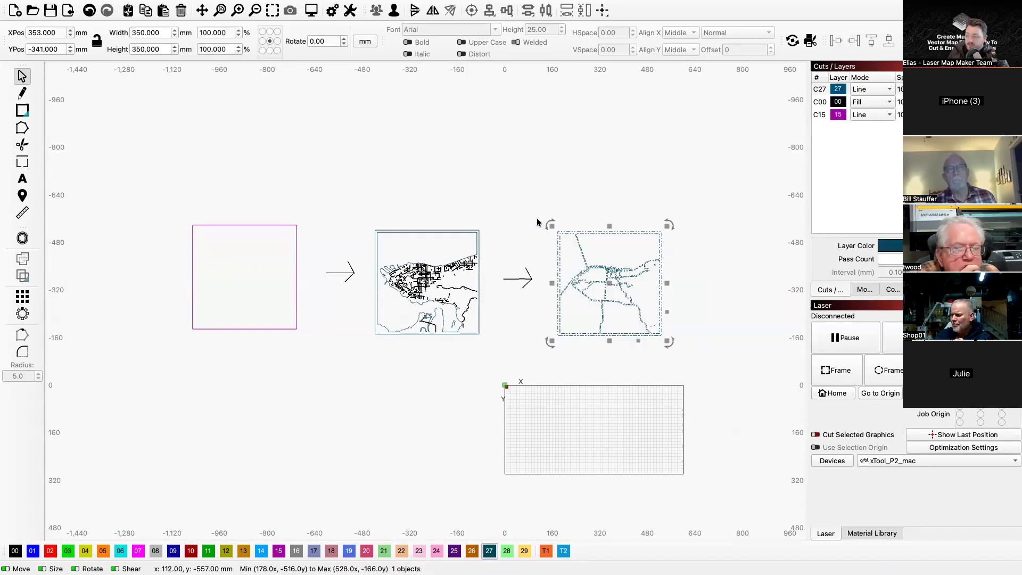
click(433, 244)
click(305, 354)
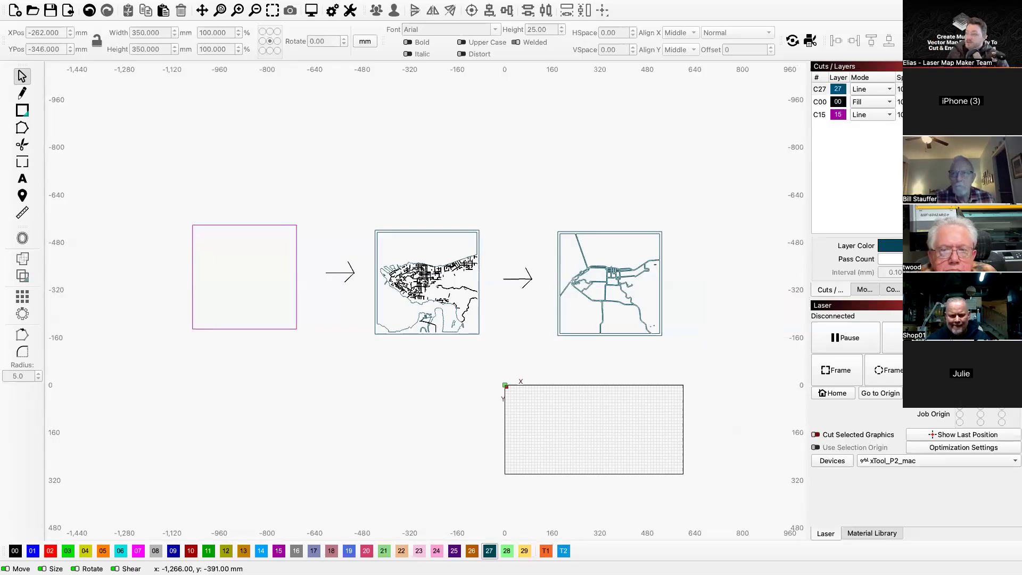
- Switch to the browser and view the Astoria Oregon map preview above the exports on its project page
key(ctrl+Right)
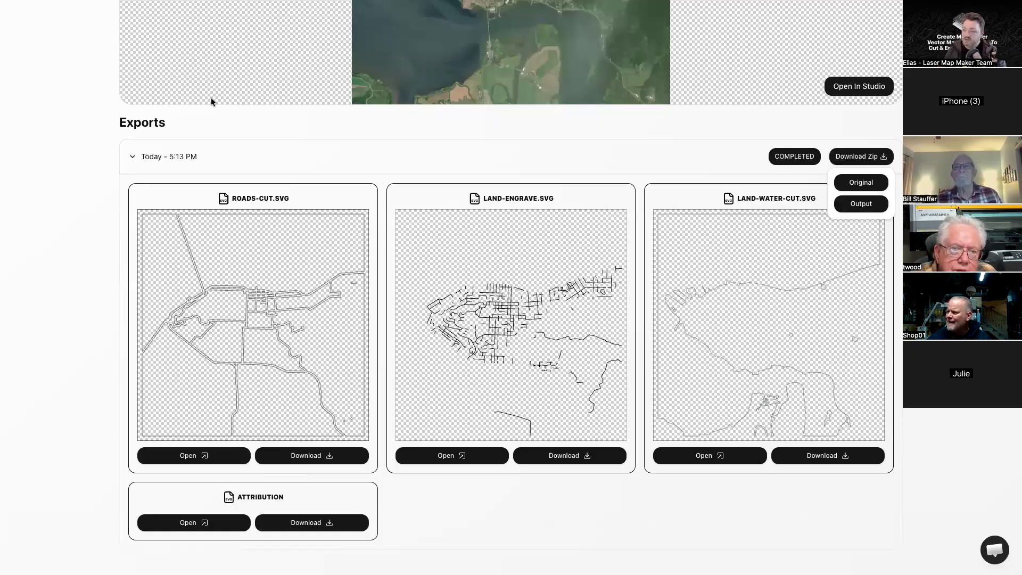
click(97, 123)
scroll(98, 123, up, 1)
scroll(97, 127, up, 5)
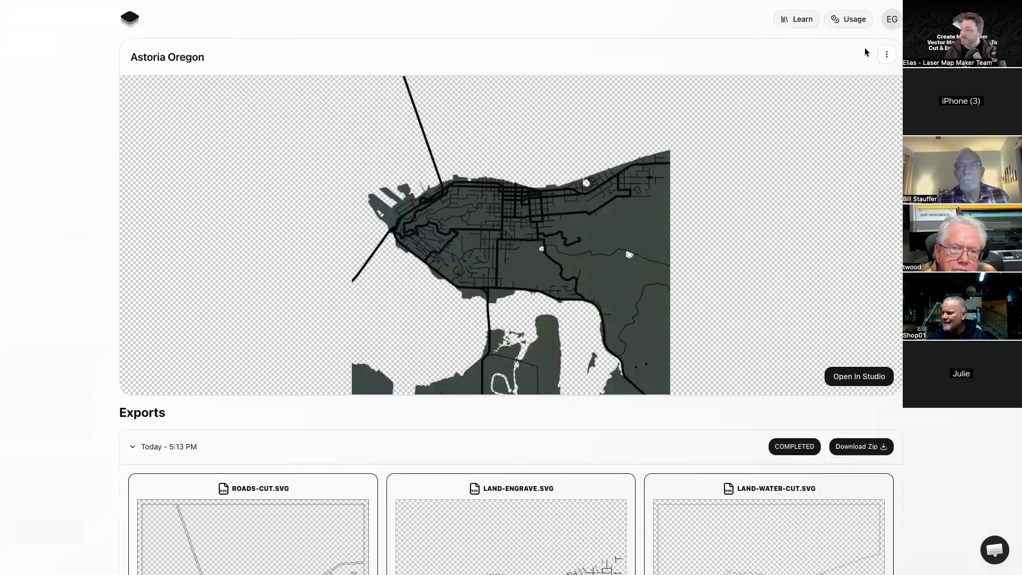
- Return to the projects overview and create a project named Test from the Basic City Map template
click(849, 381)
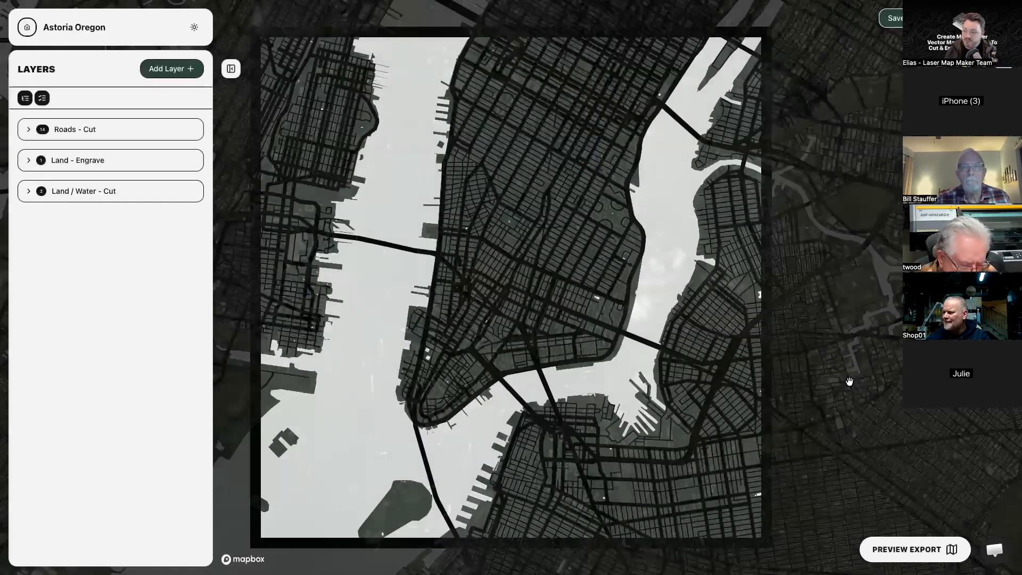
click(31, 25)
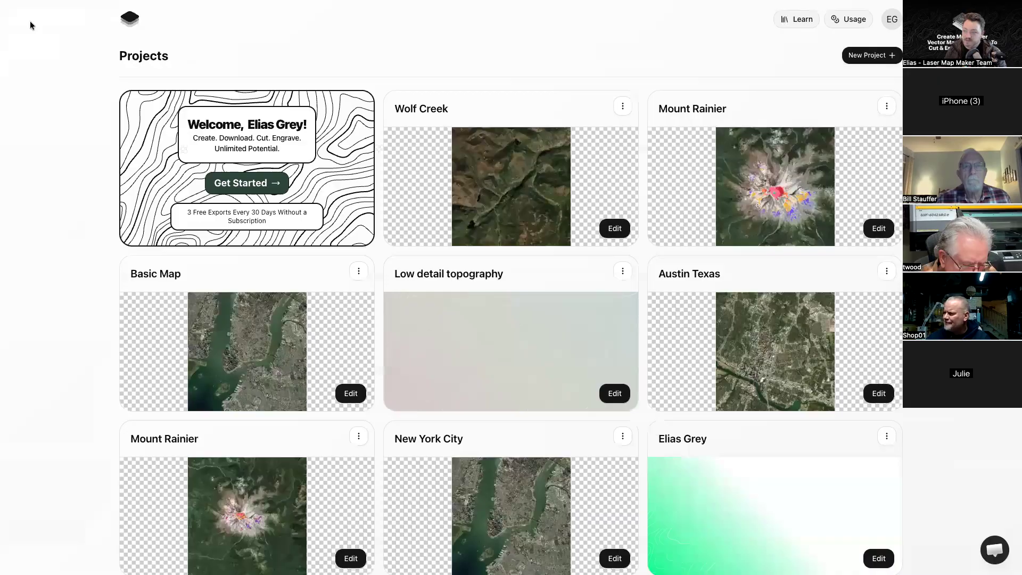
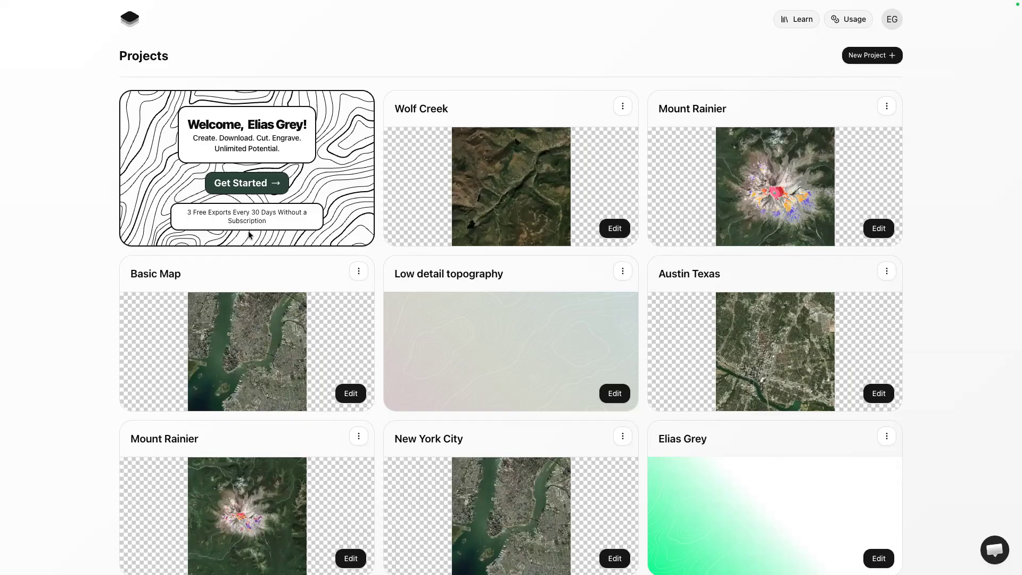
click(868, 55)
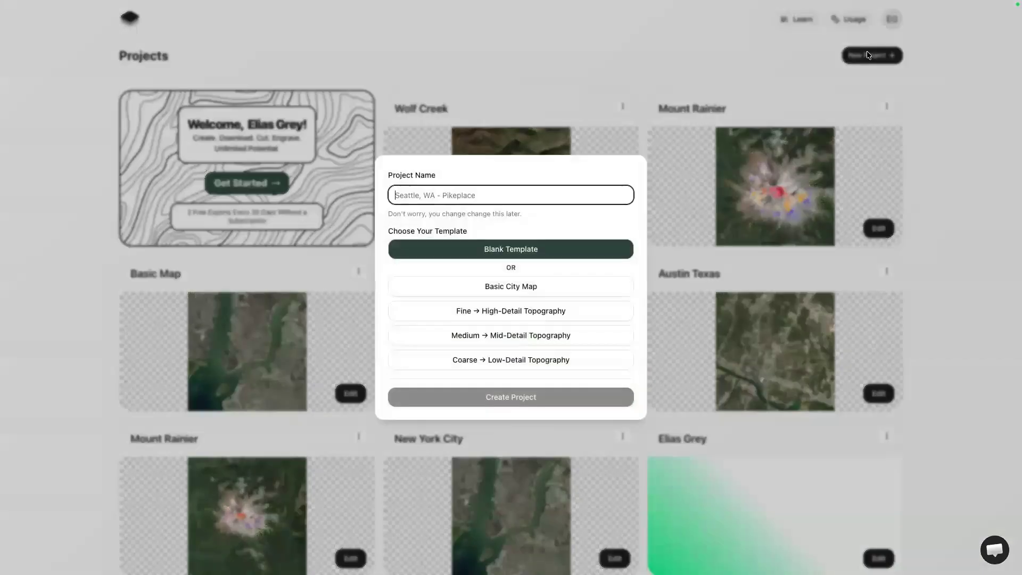
click(549, 290)
click(520, 195)
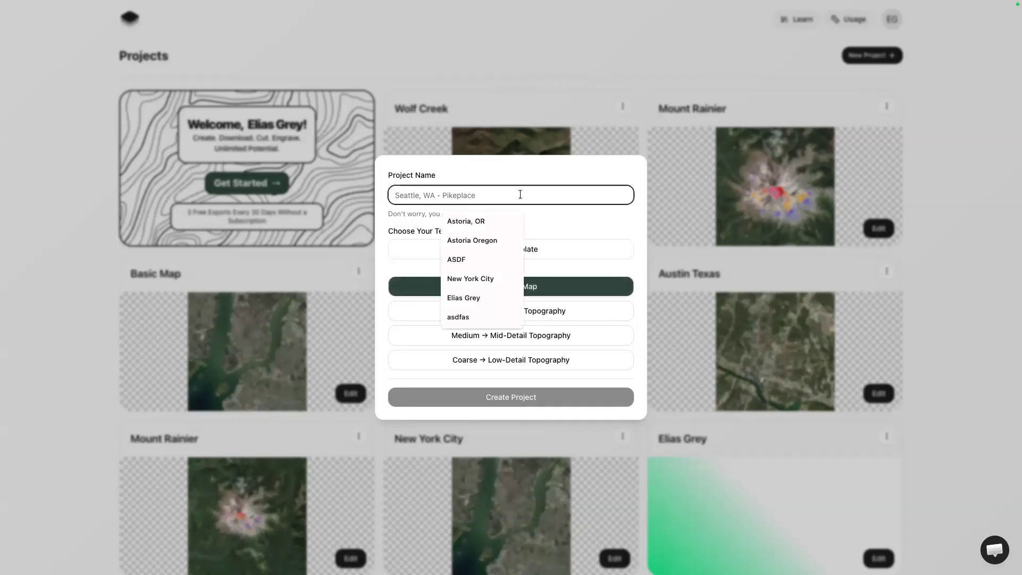
text(Test)
click(579, 216)
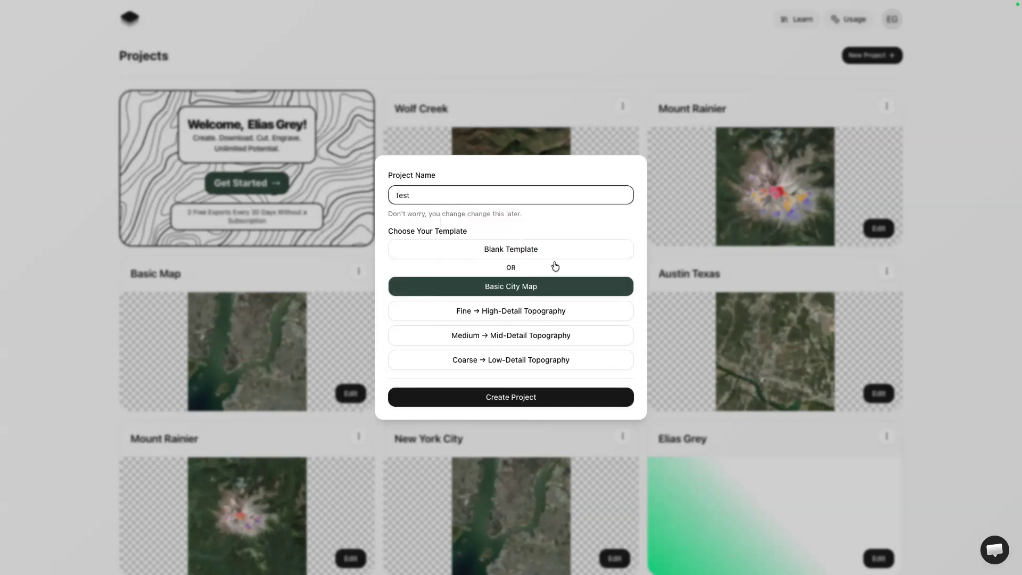
click(512, 397)
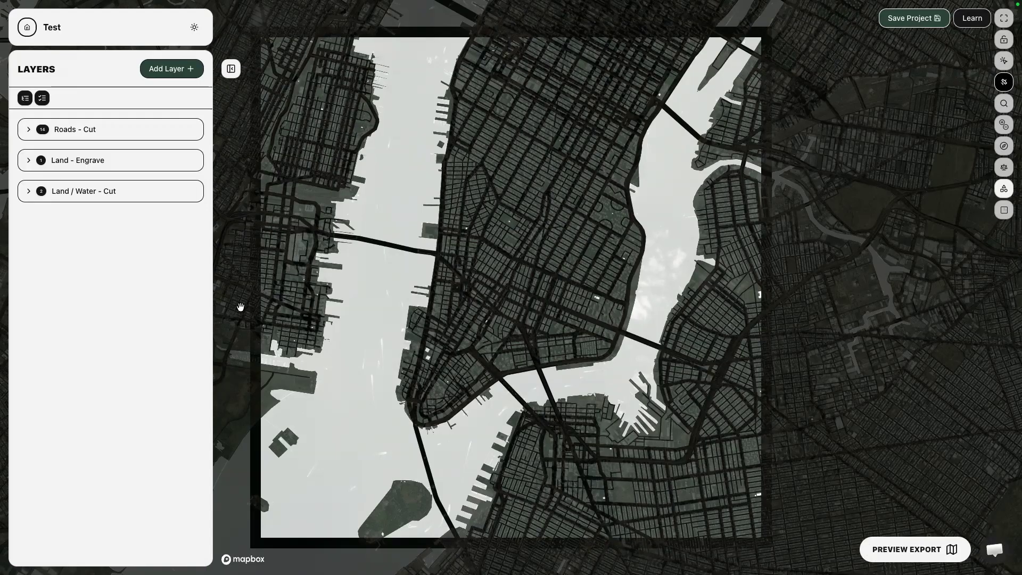
- Examine the bridge and roadway features contained in the Roads - Cut layer, briefly selecting the primary freeway bridges
click(104, 139)
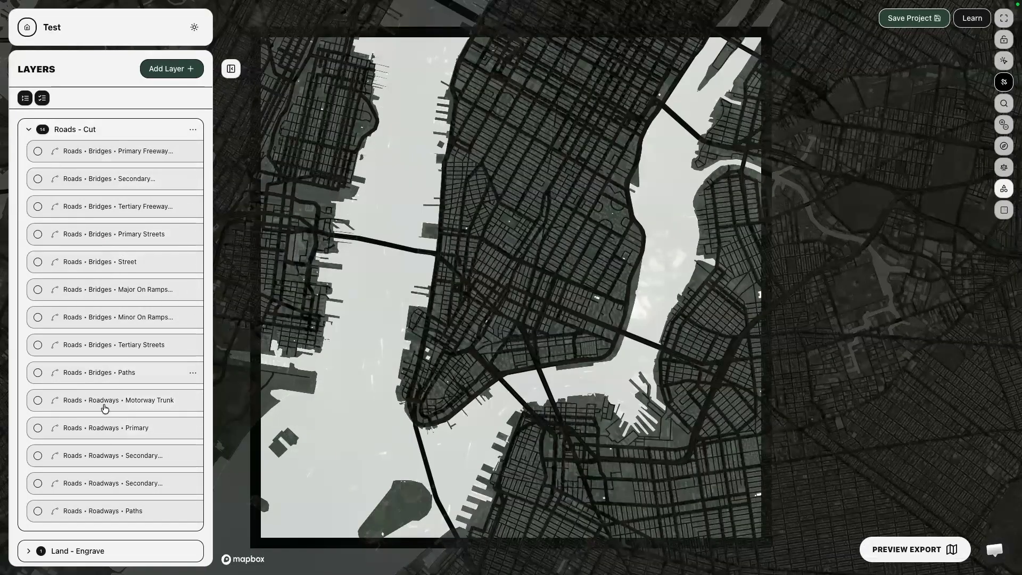
scroll(104, 407, down, 1)
scroll(110, 257, up, 1)
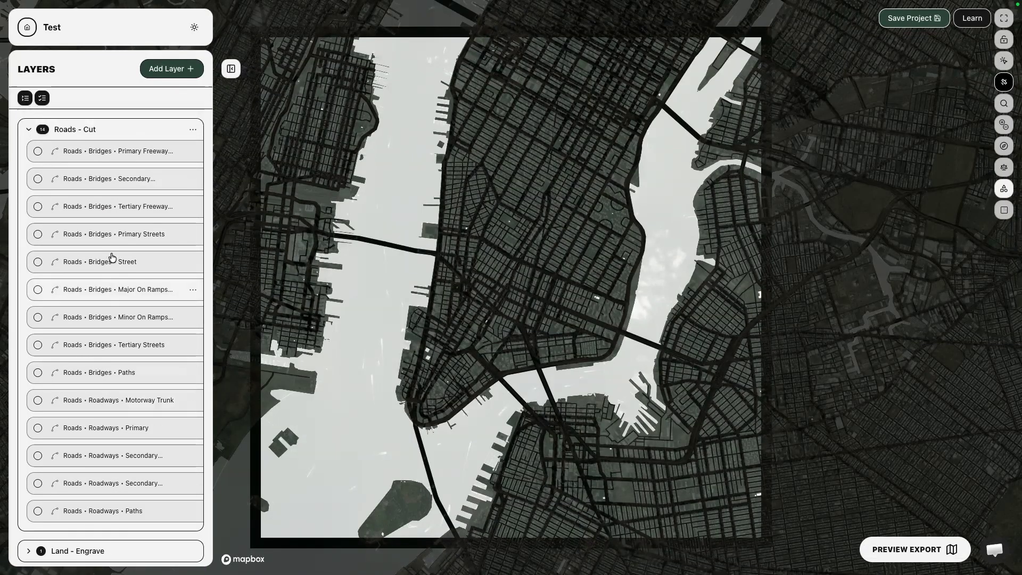
scroll(112, 257, down, 1)
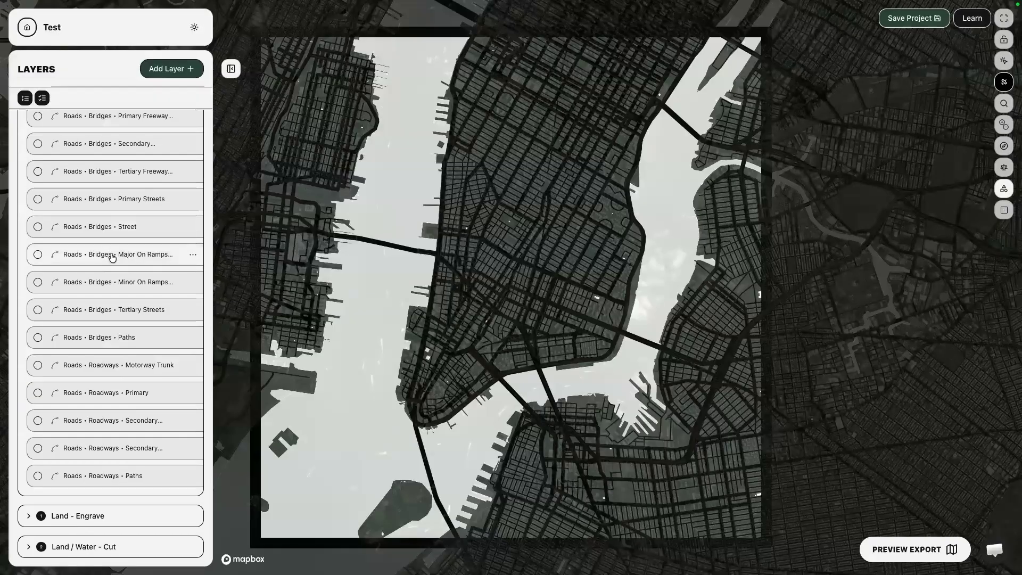
scroll(112, 258, up, 1)
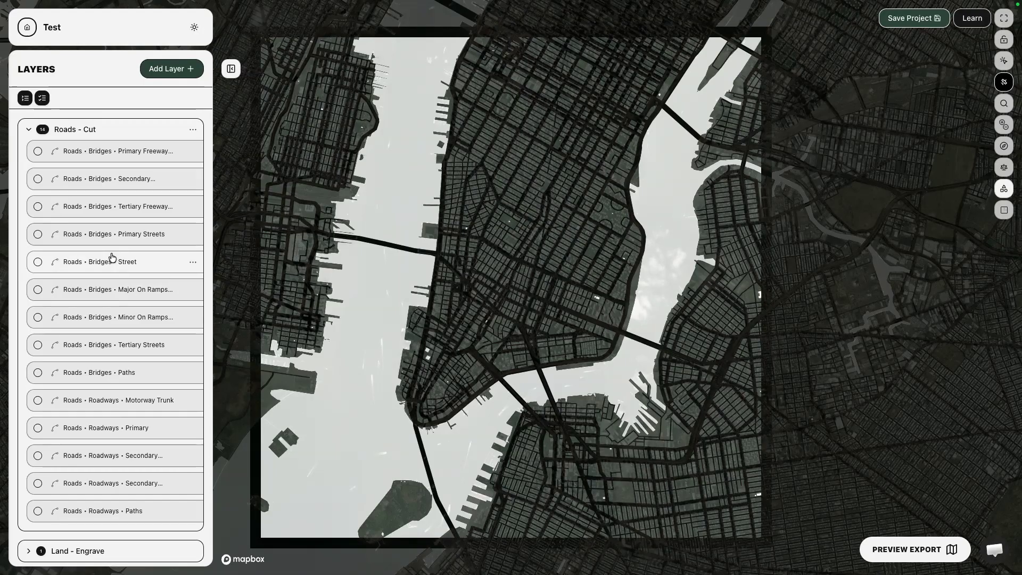
click(38, 152)
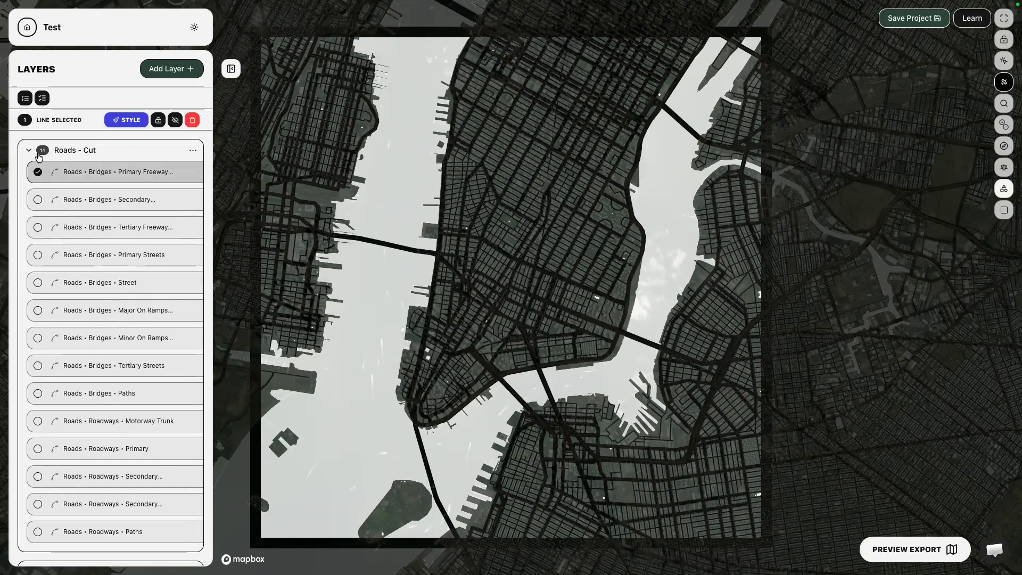
click(38, 172)
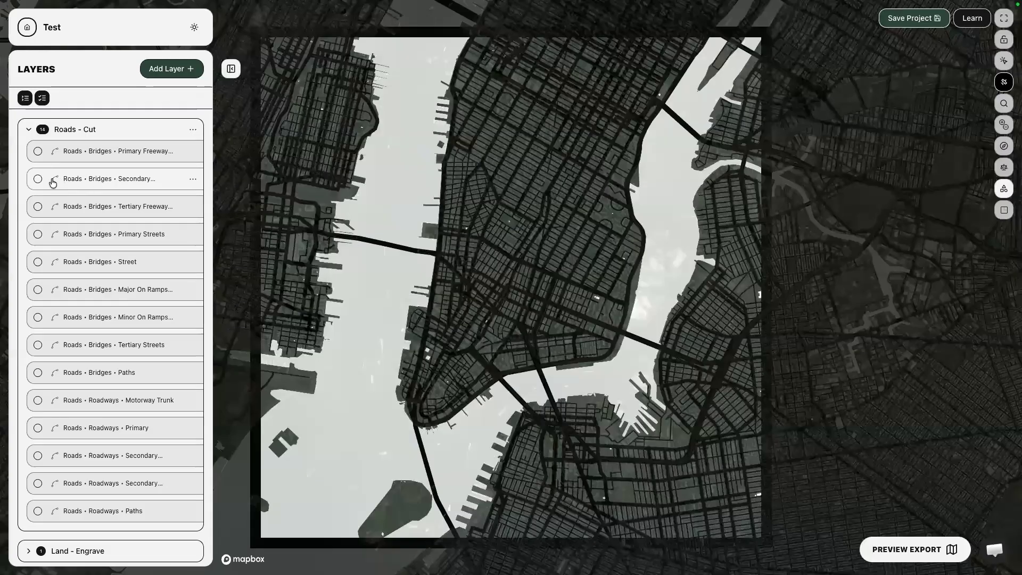
click(106, 134)
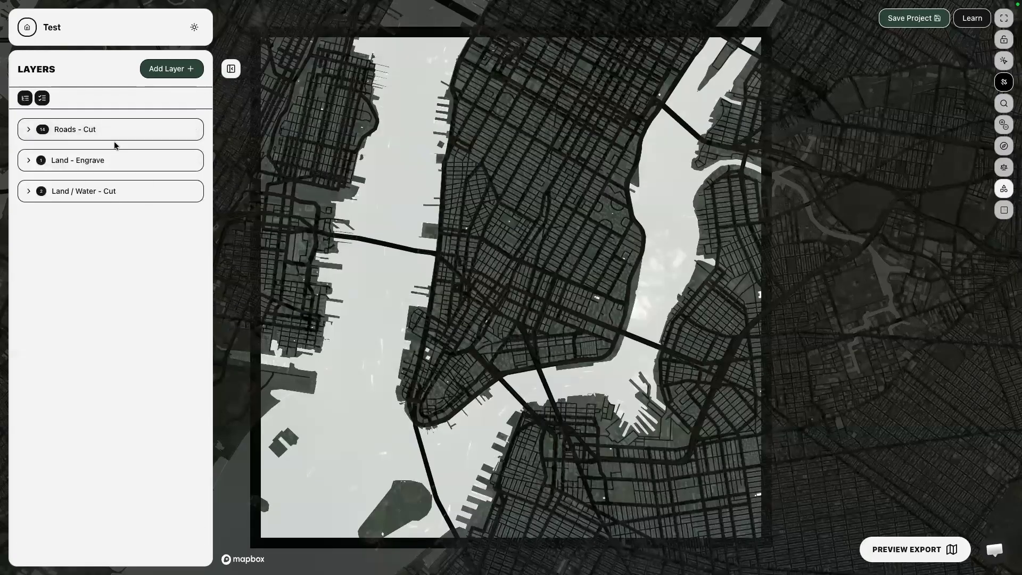
- Examine the features inside the Land - Engrave and Land / Water - Cut layers, then collapse both layers
click(115, 138)
click(116, 137)
click(113, 160)
click(117, 222)
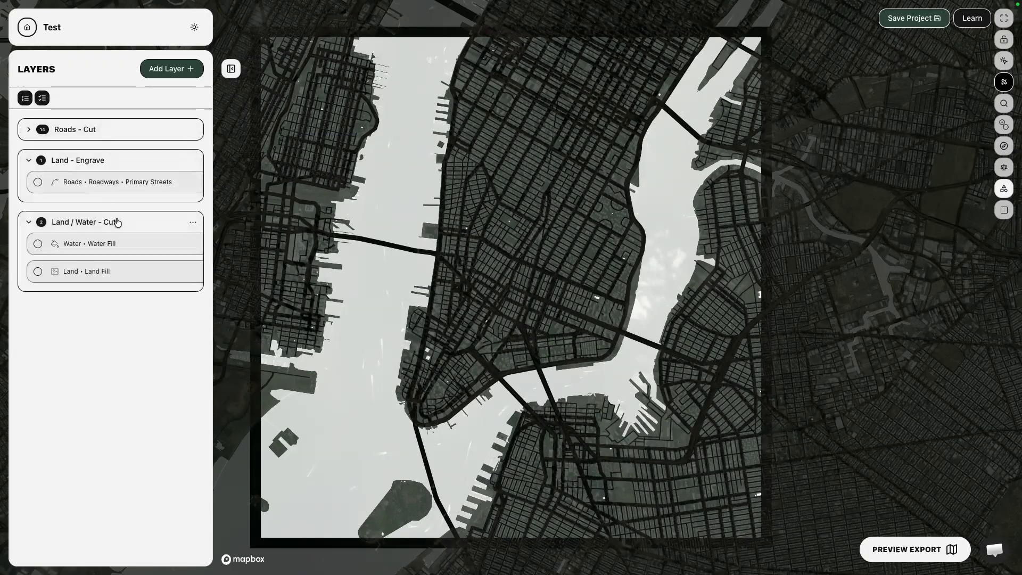
click(117, 223)
click(117, 222)
click(110, 134)
click(108, 134)
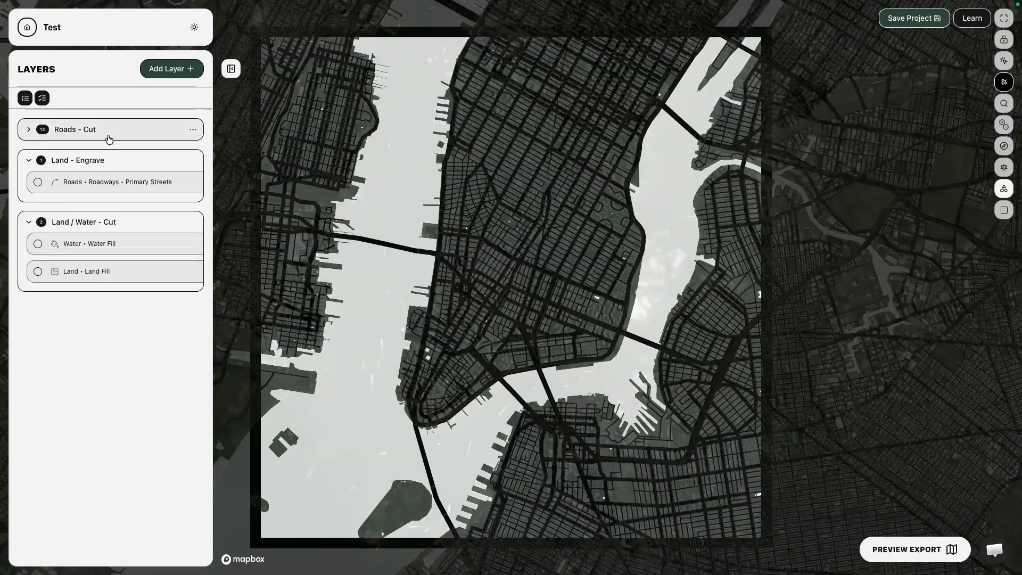
click(108, 163)
click(108, 193)
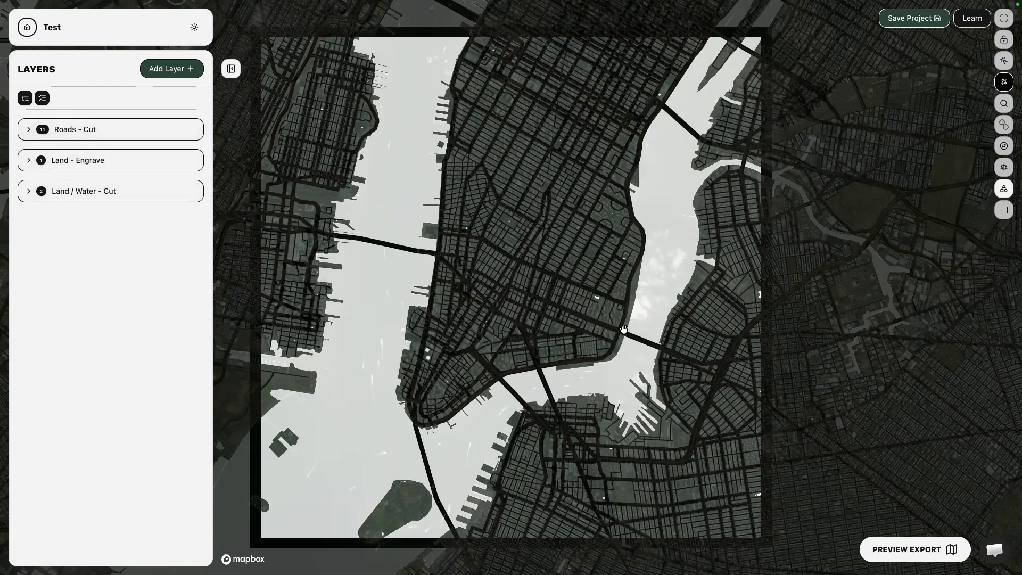
- Show how a single Roads - Cut feature is selected for styling, then clear the selection and collapse the layer
click(140, 131)
click(37, 152)
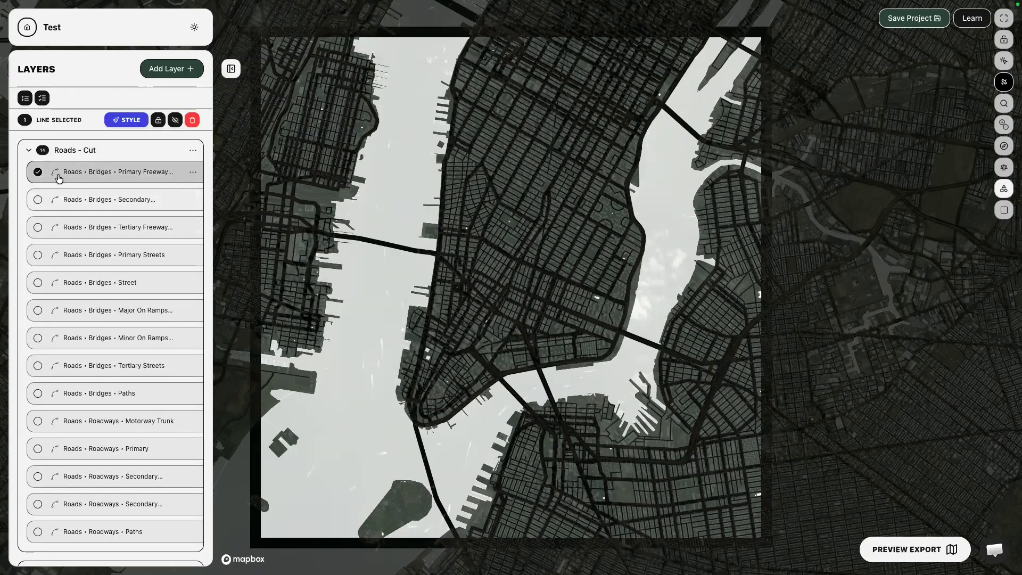
click(37, 171)
click(107, 131)
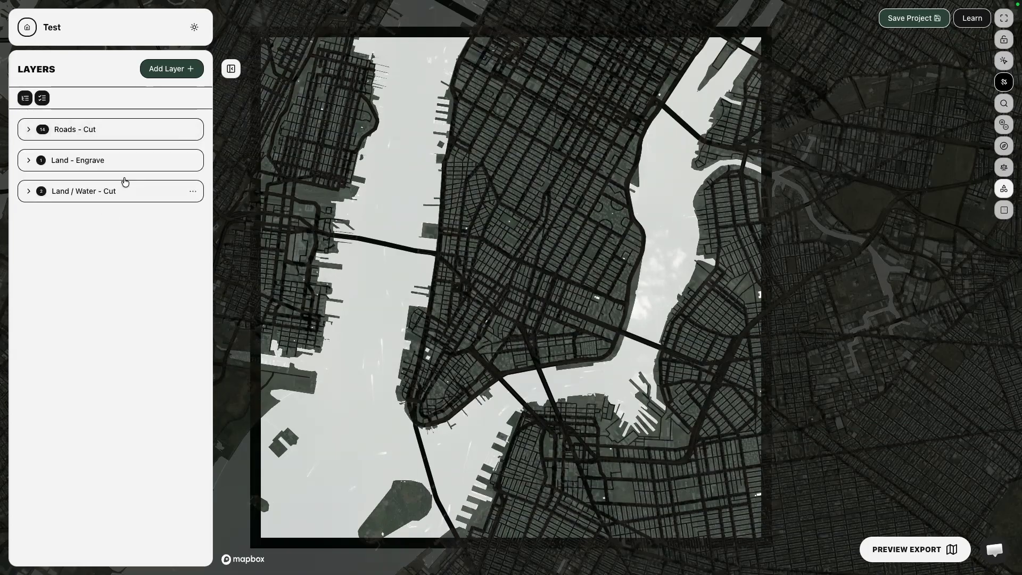
- Start a new map layer and name it Labels
click(182, 73)
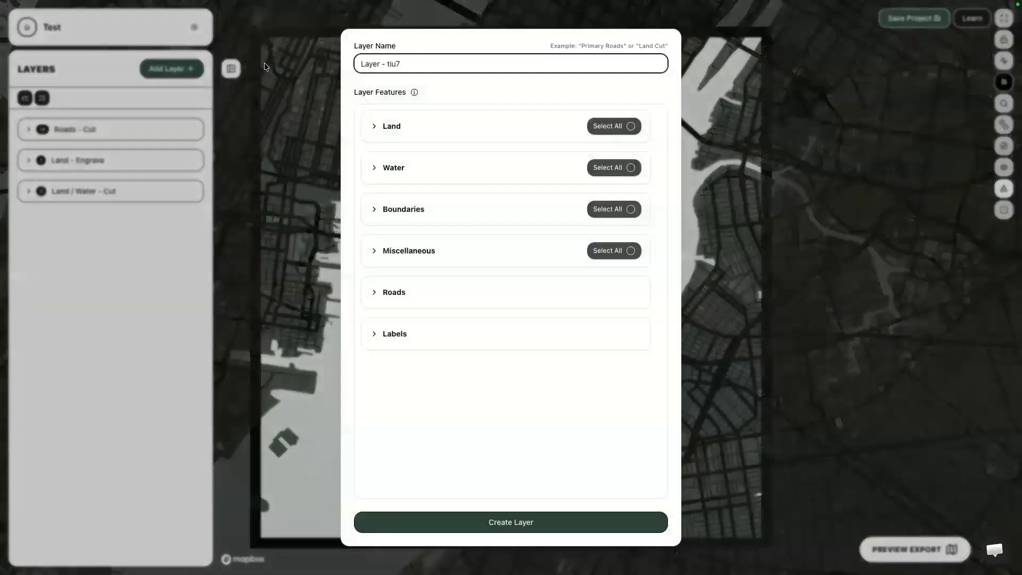
double_click(413, 62)
triple_click(414, 62)
text(Labele)
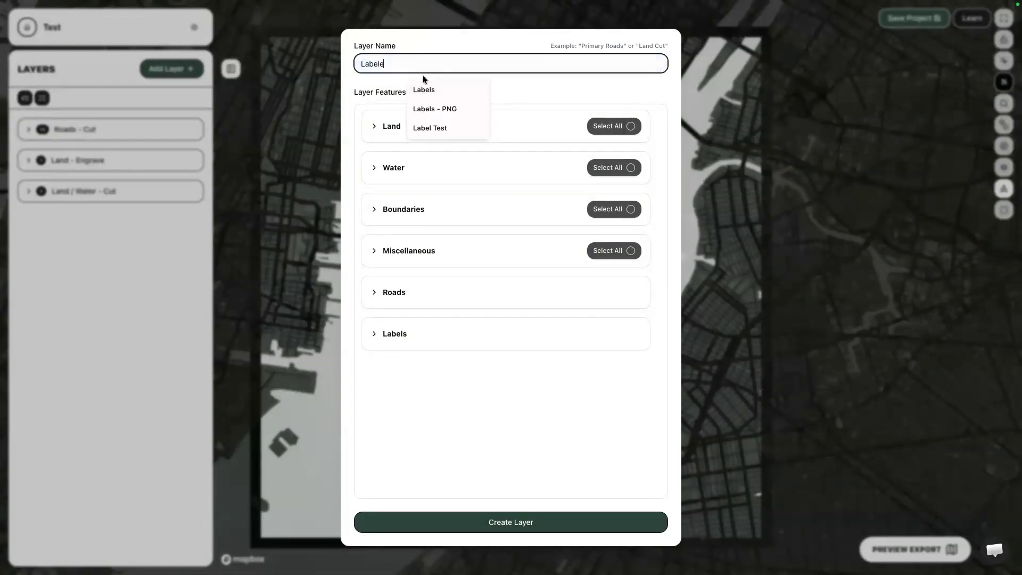
click(427, 88)
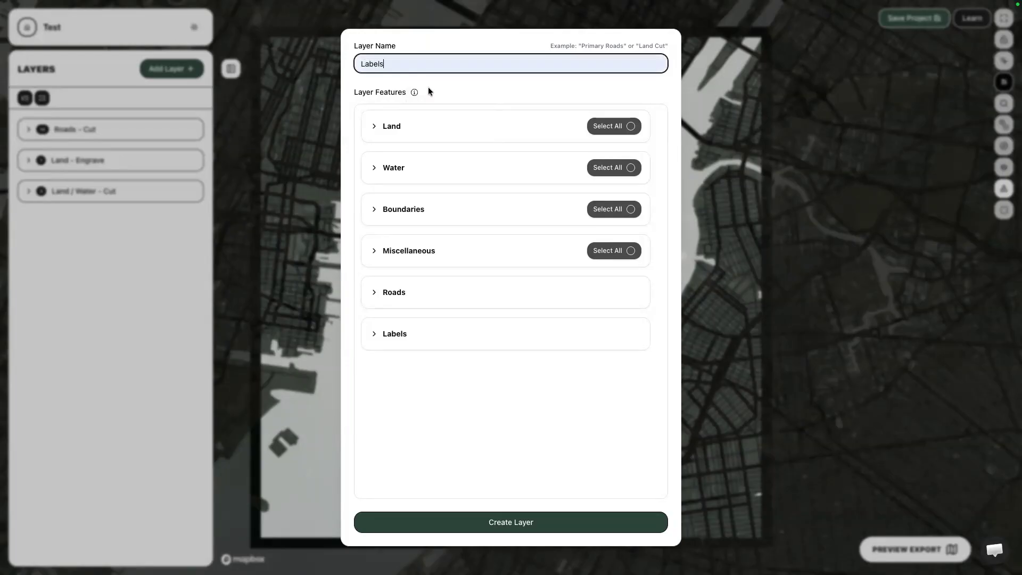
- Include all Miscellaneous and Water label features in the Labels layer and review what each category contains
click(415, 341)
scroll(450, 337, down, 3)
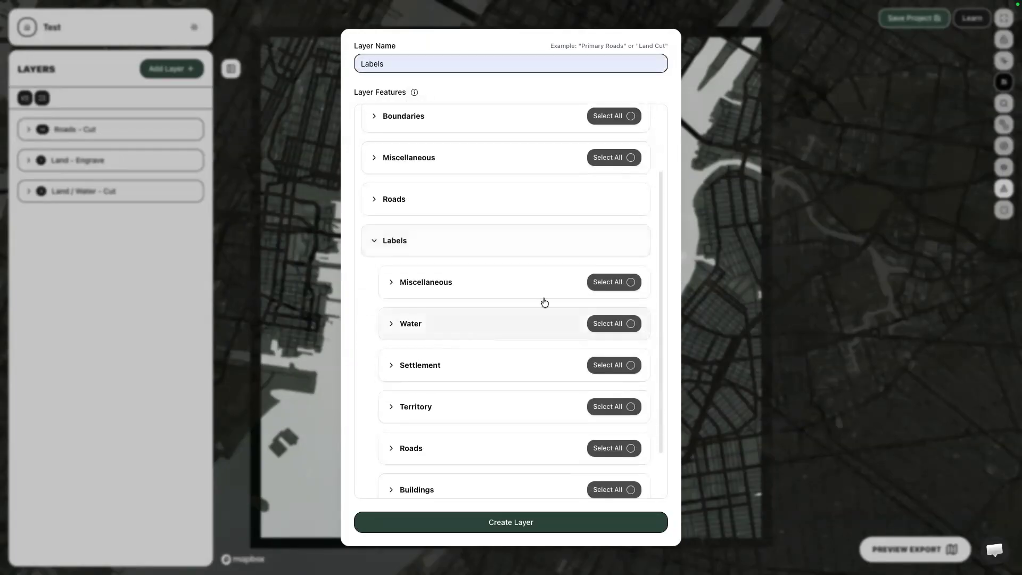
click(618, 283)
click(617, 326)
click(522, 288)
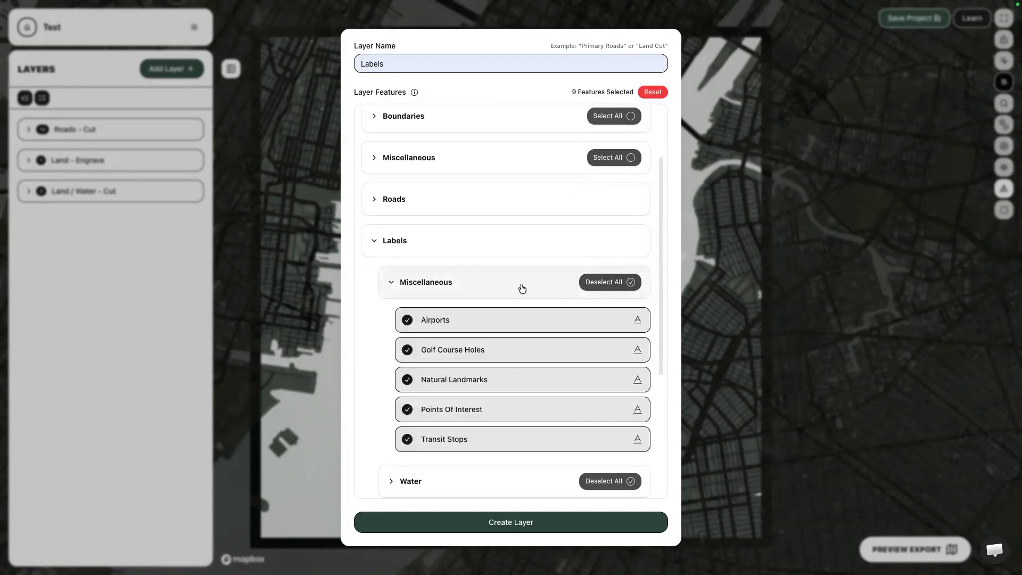
click(520, 287)
click(507, 323)
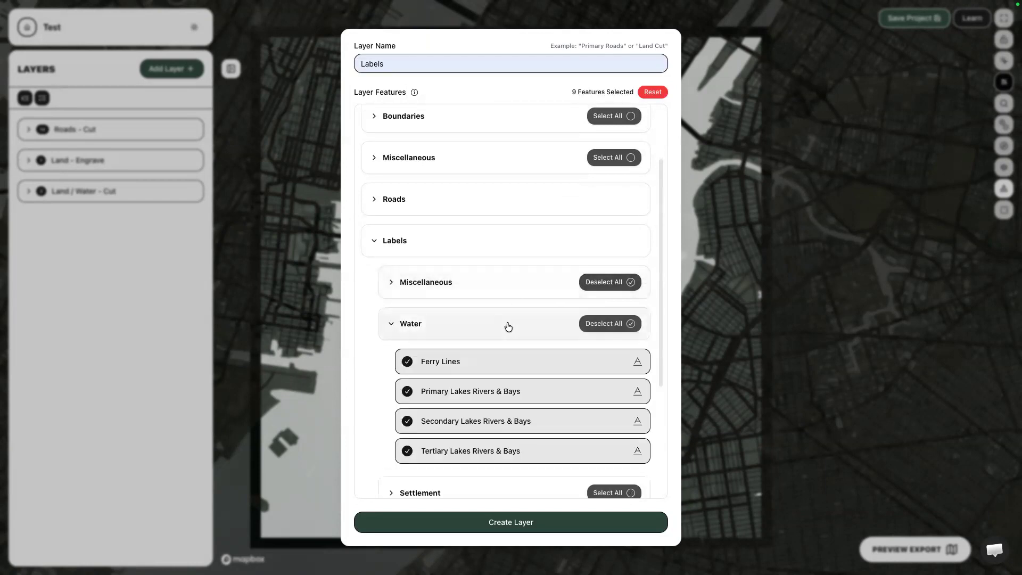
- Include all Settlement label features and create the Labels layer
scroll(508, 327, down, 3)
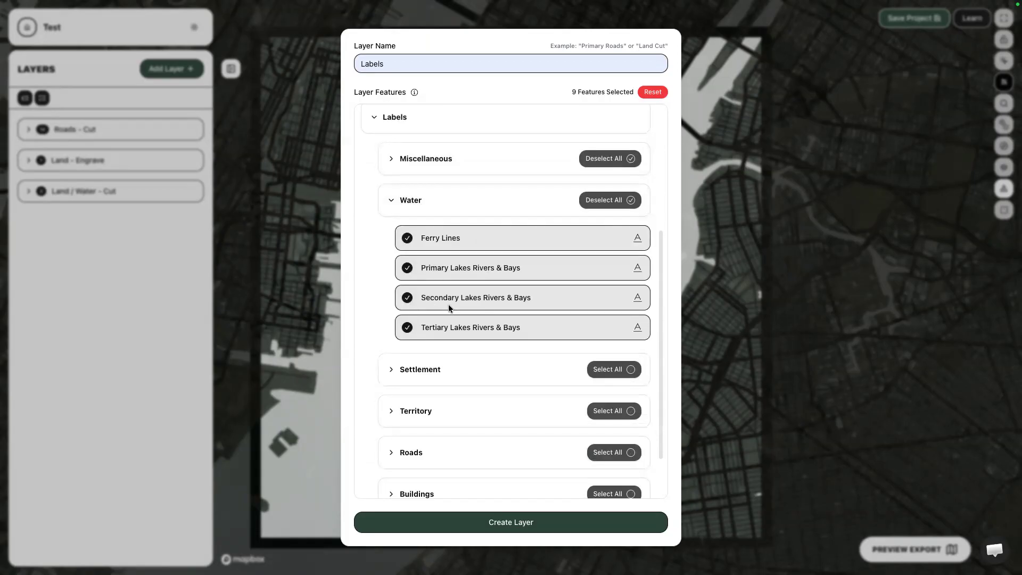
click(468, 372)
click(609, 373)
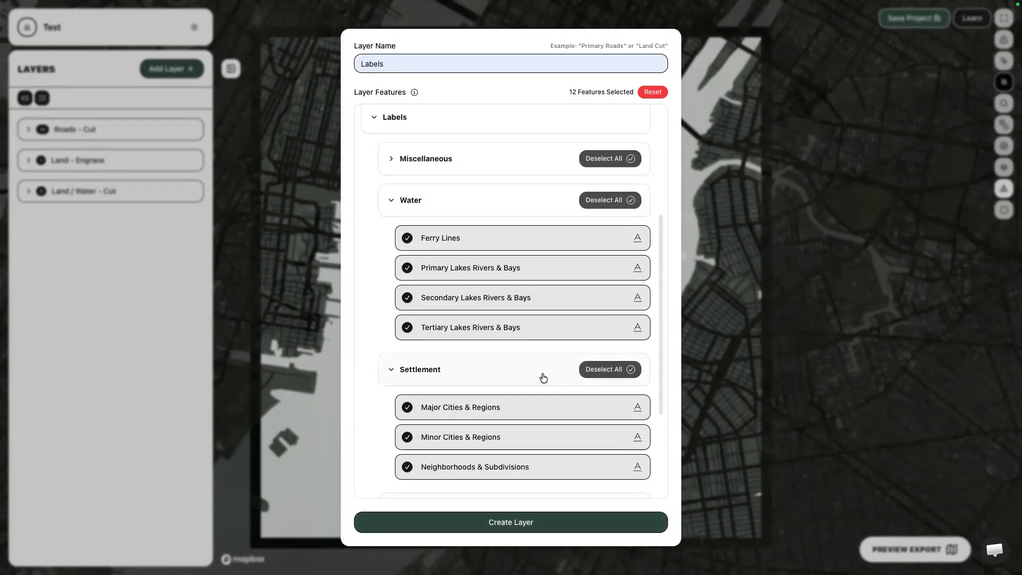
scroll(542, 376, down, 2)
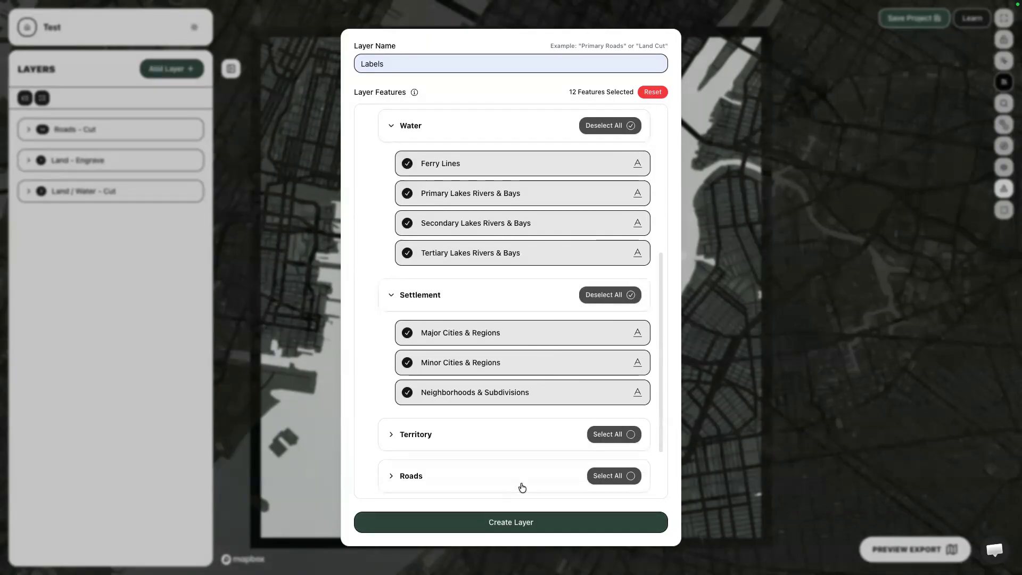
click(522, 520)
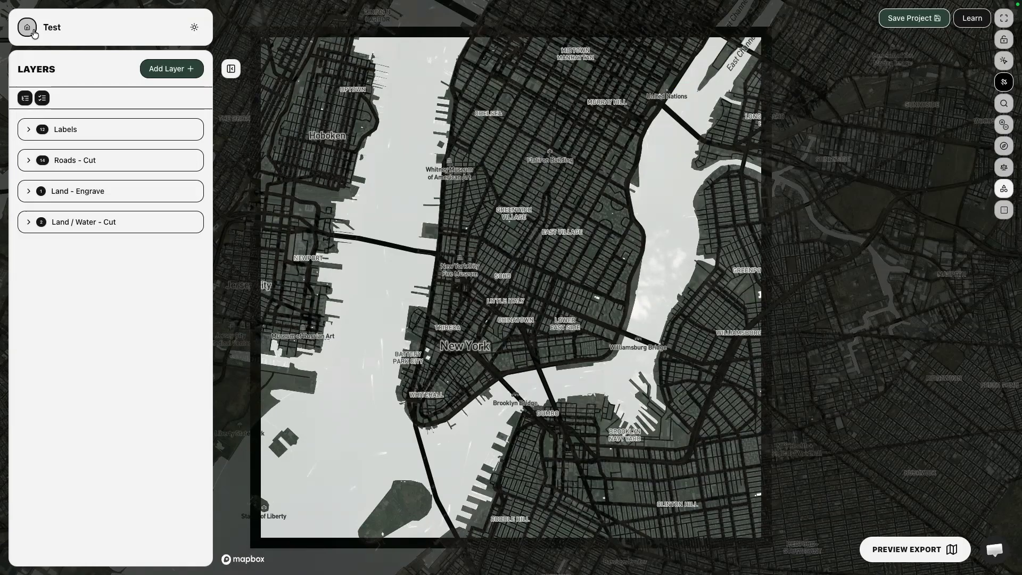
- Inspect the features in the Labels layer, briefly selecting the major and minor cities labels and clearing the selection
click(108, 128)
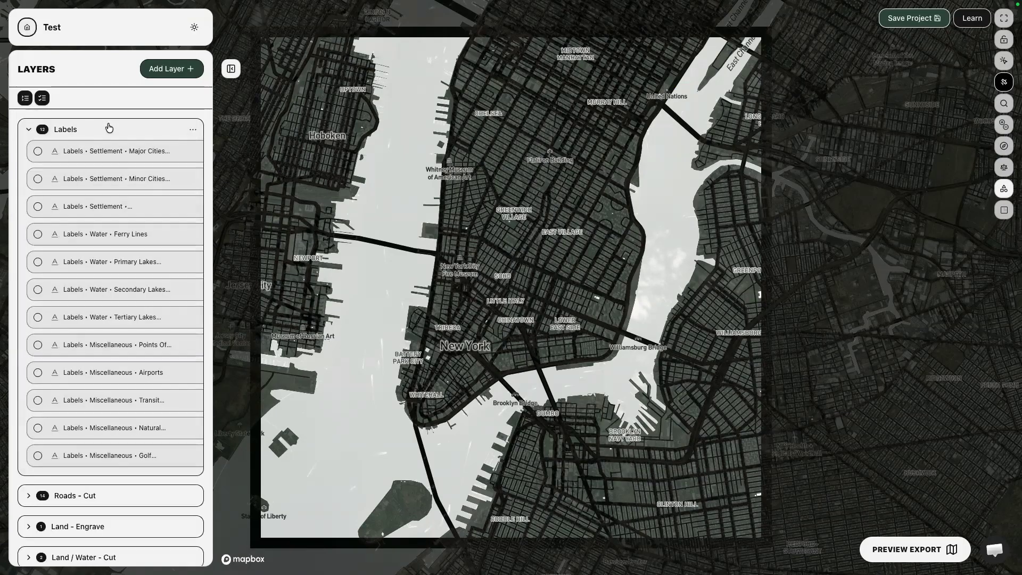
click(37, 151)
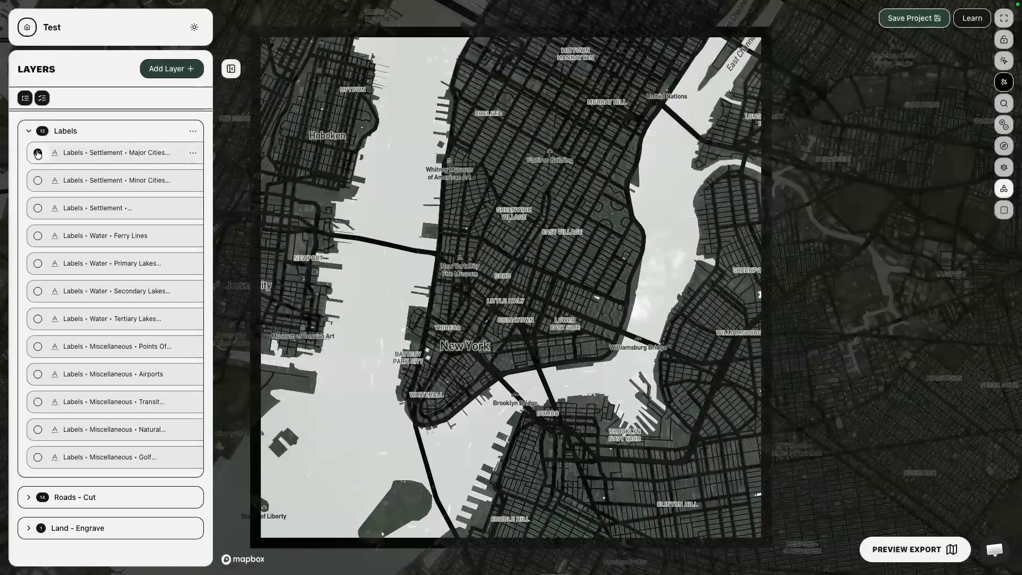
click(37, 199)
click(37, 171)
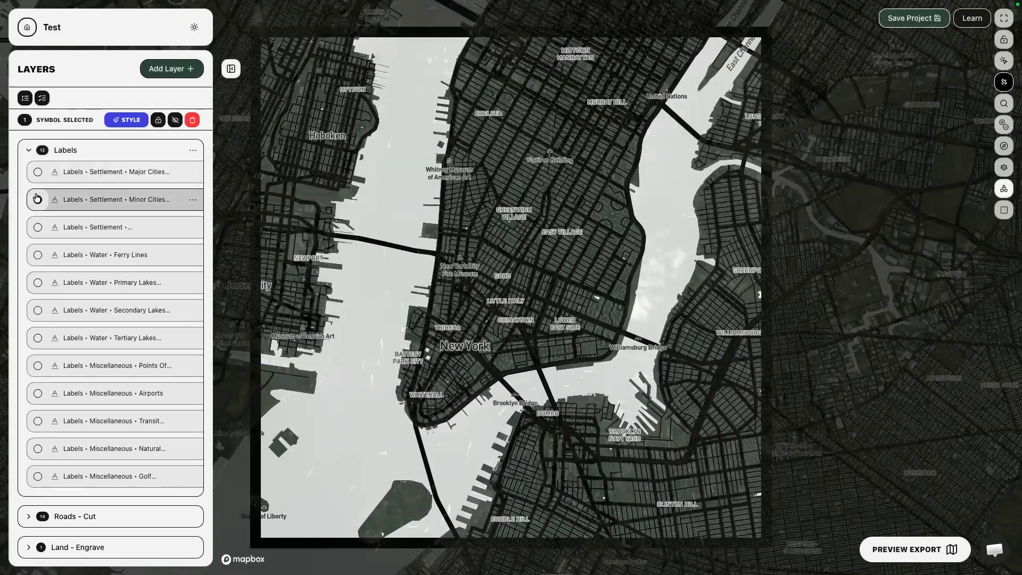
click(37, 200)
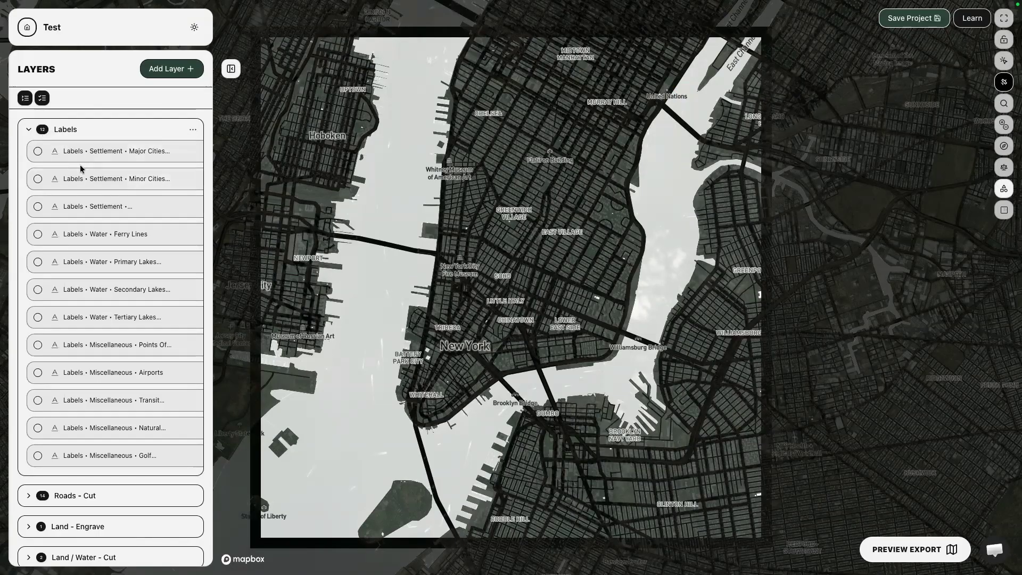
- Open the feature style of the major cities and regions labels and review the text color, opacity and size options
click(95, 155)
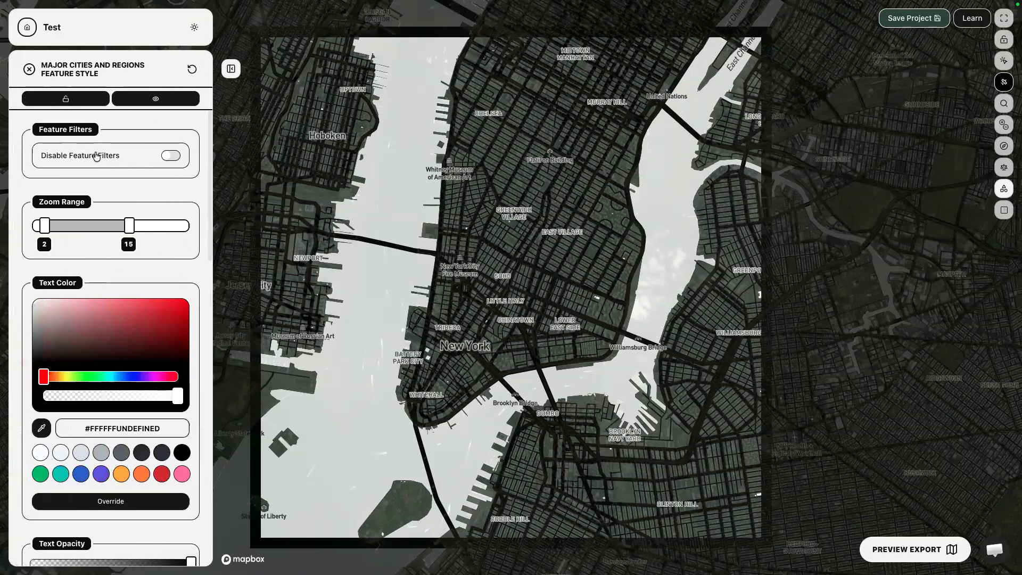
scroll(96, 389, down, 3)
scroll(94, 389, down, 2)
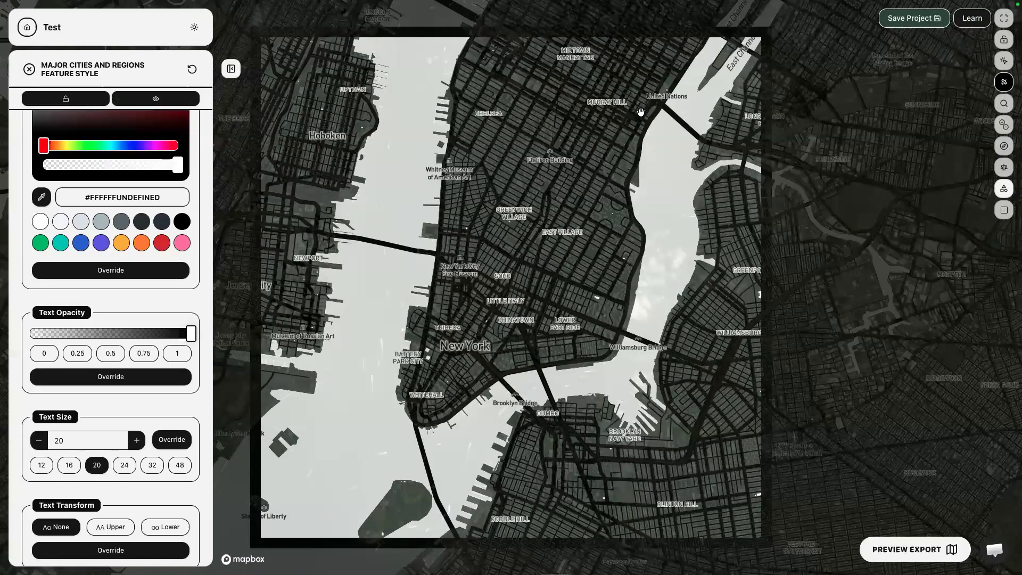
- Override the text color of the major cities and regions labels, trying red #D63031, white #FFFFFF and off-white #F5F6FA
click(107, 264)
click(162, 243)
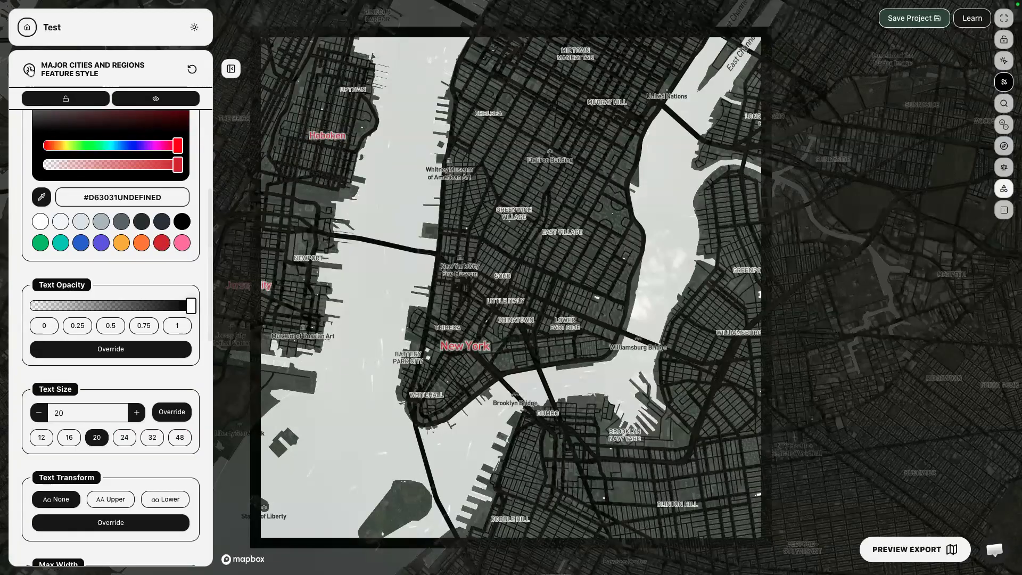
drag(110, 73, 38, 65)
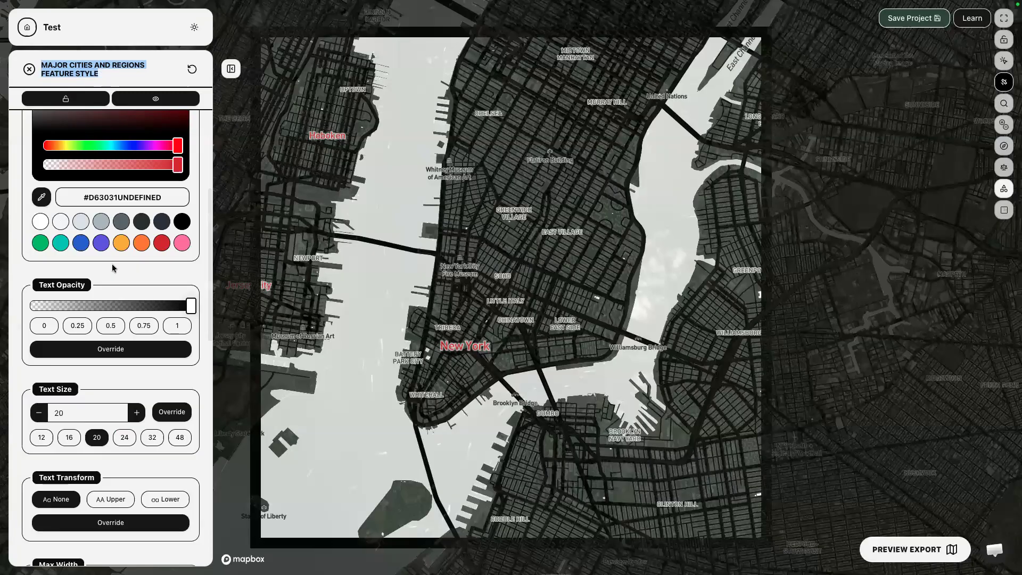
click(40, 222)
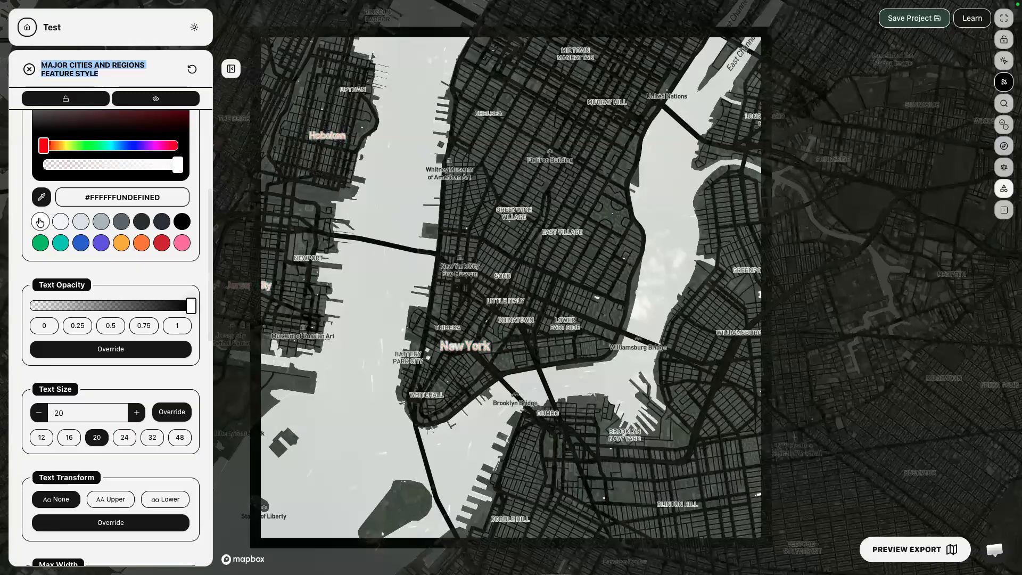
click(60, 221)
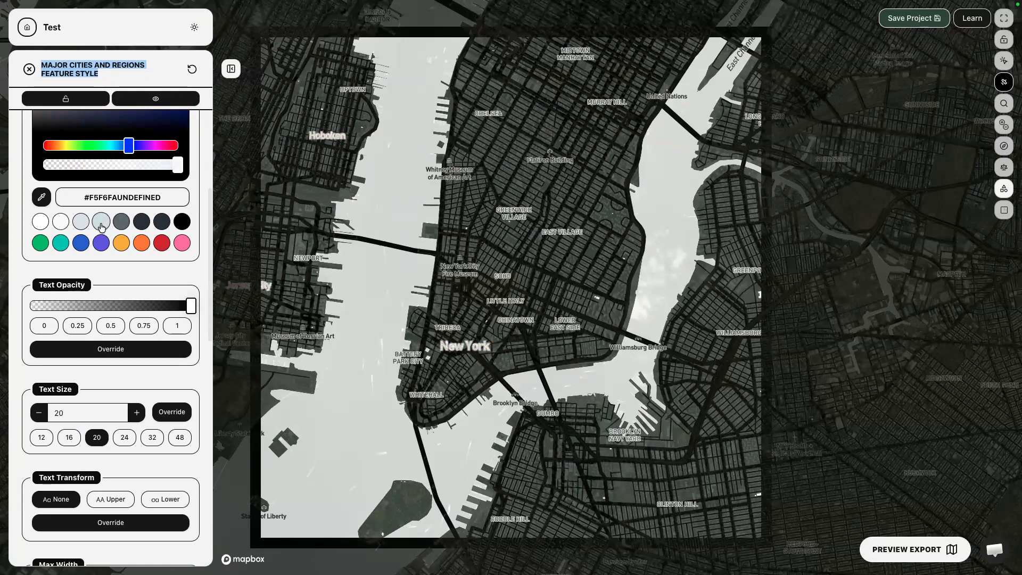
- Reset the style overrides of the major cities and regions labels
scroll(128, 232, up, 2)
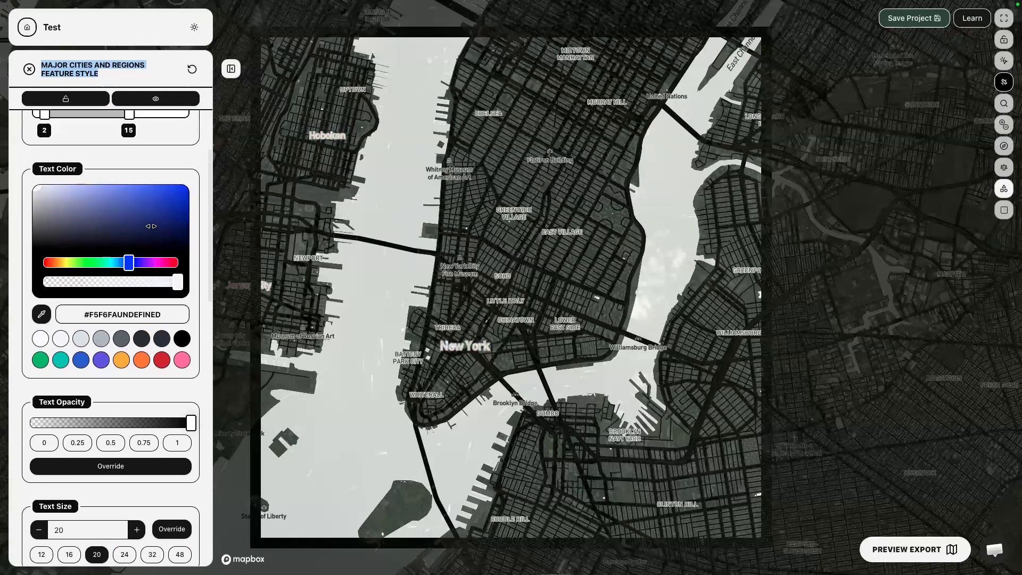
scroll(61, 341, up, 2)
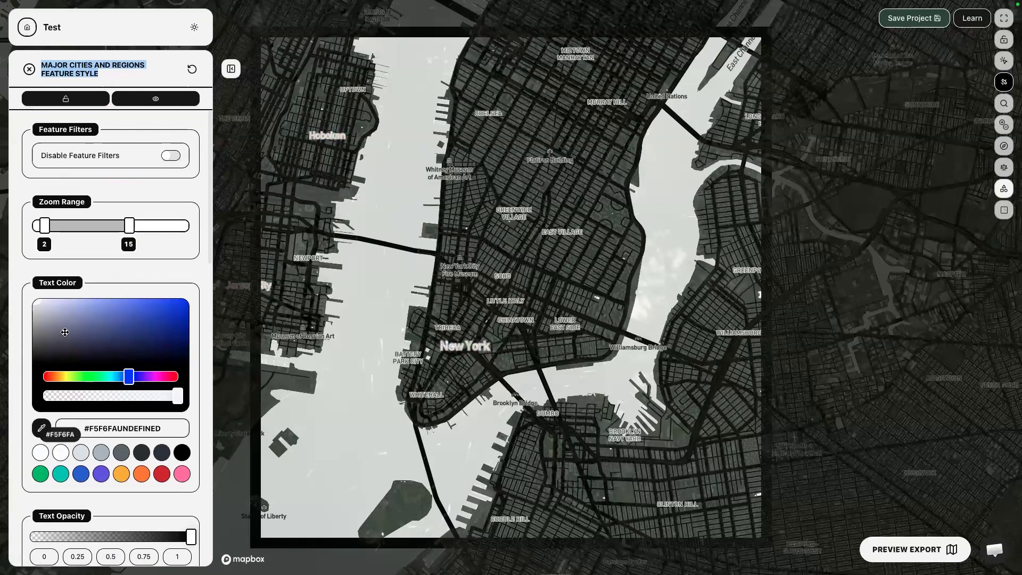
click(191, 71)
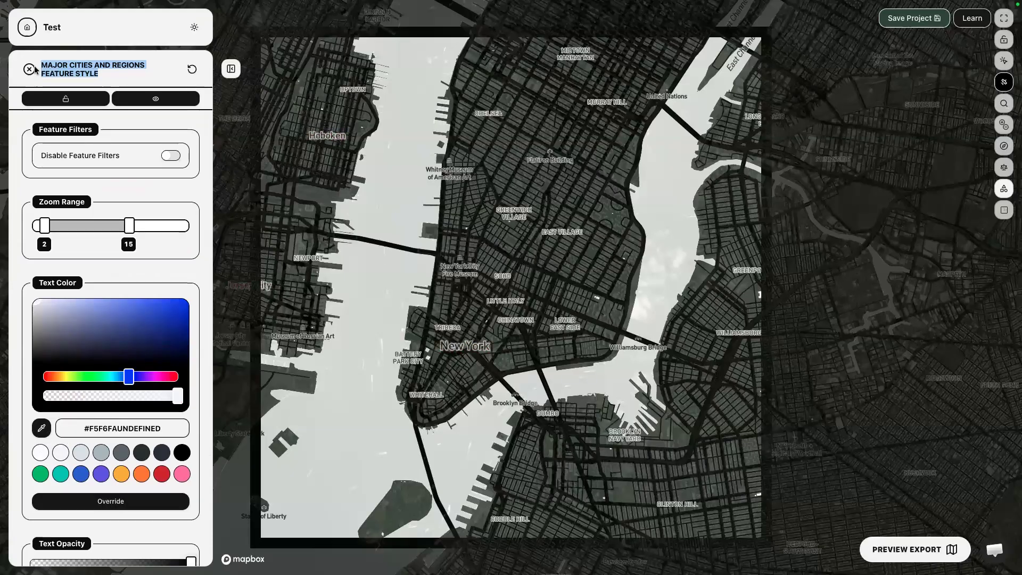
- Return to the layer list and review the features in the Labels and Roads - Cut layers, leaving every layer collapsed
click(29, 69)
click(98, 136)
click(98, 135)
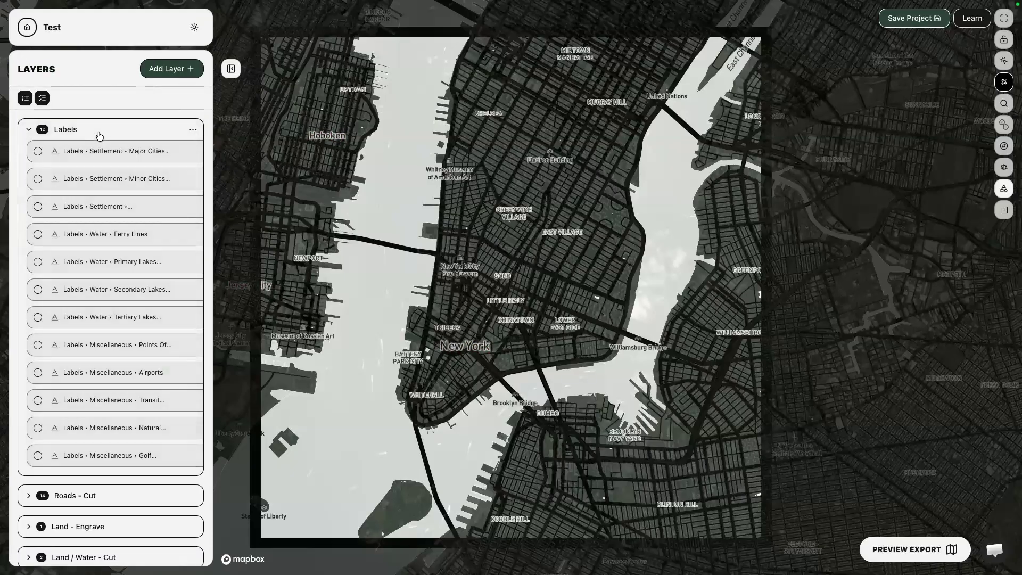
click(88, 132)
click(80, 159)
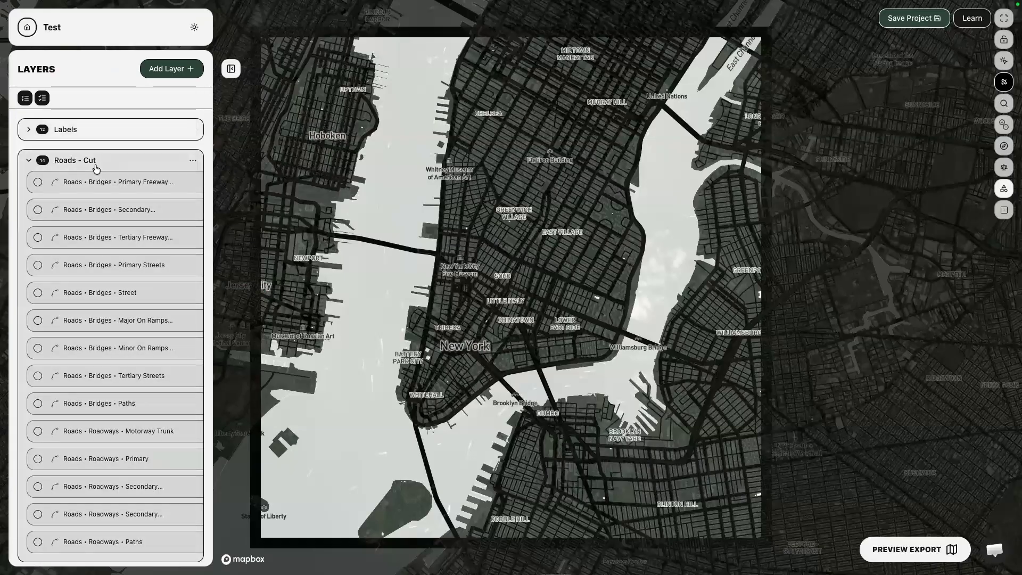
scroll(97, 287, down, 1)
scroll(97, 287, down, 1)
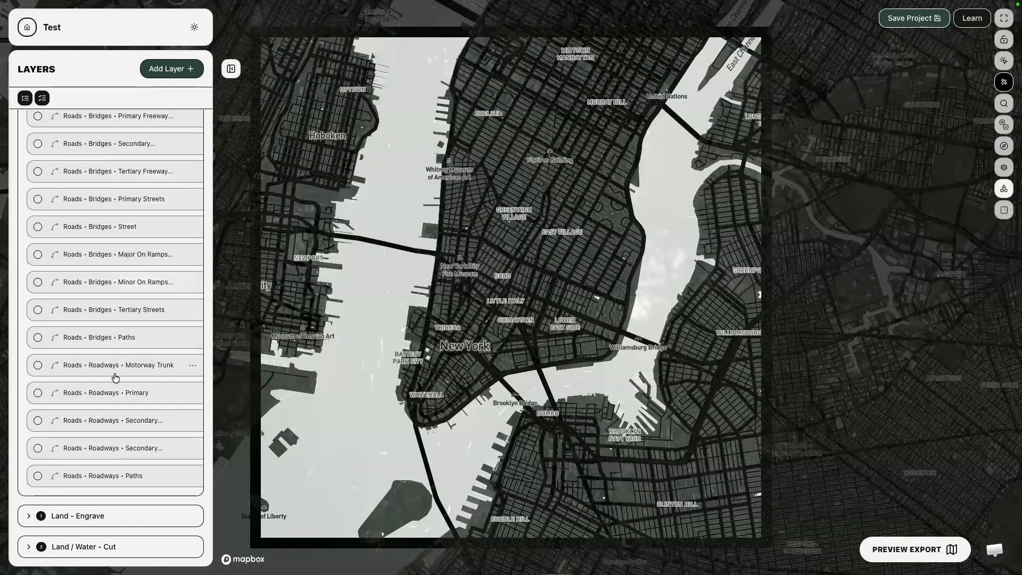
scroll(121, 257, up, 2)
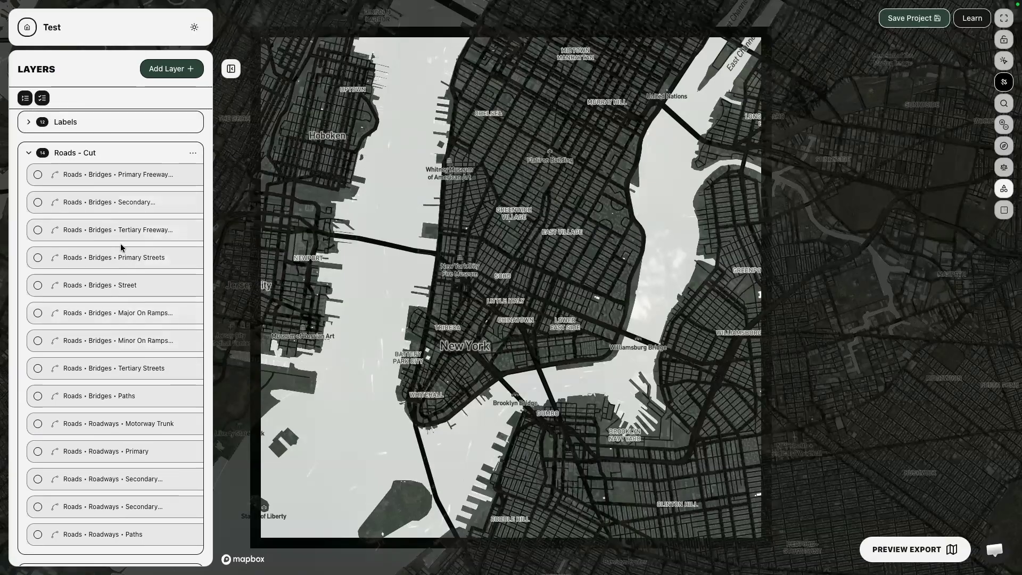
click(104, 153)
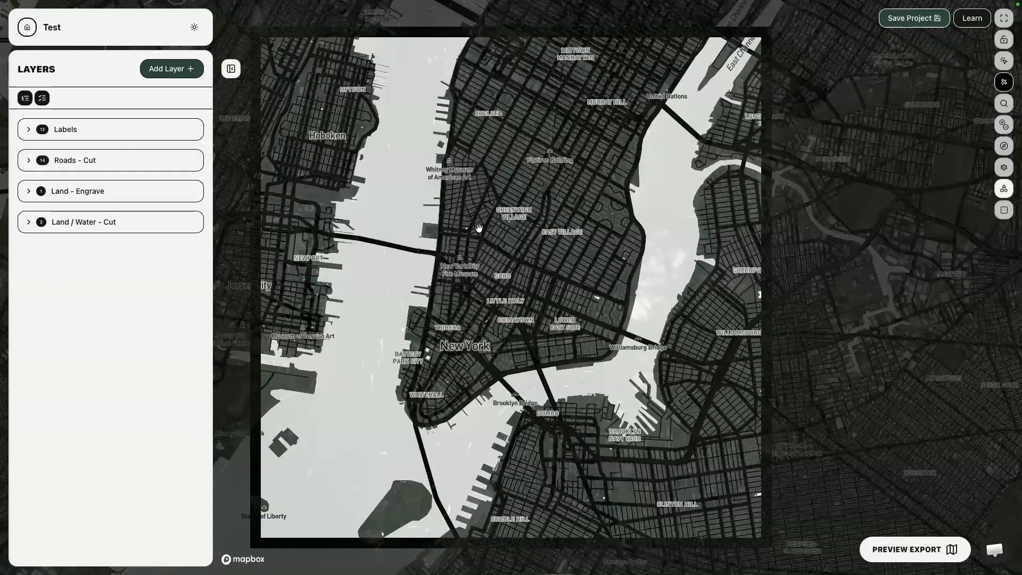
click(25, 98)
click(25, 99)
- Return to the project list and create a project named Blank Test from the Blank Template
click(28, 27)
click(867, 56)
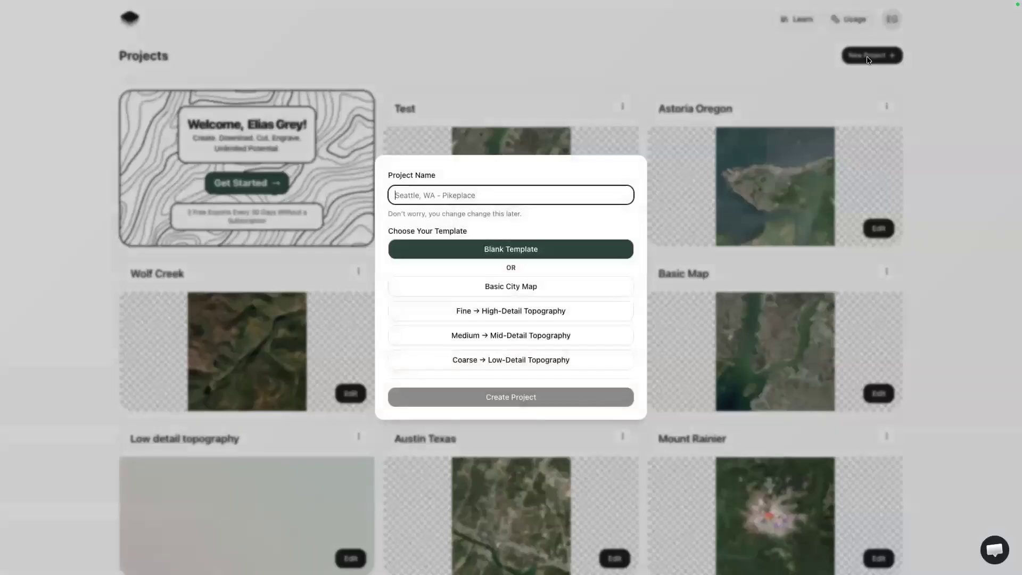
click(480, 189)
text(Blank Test)
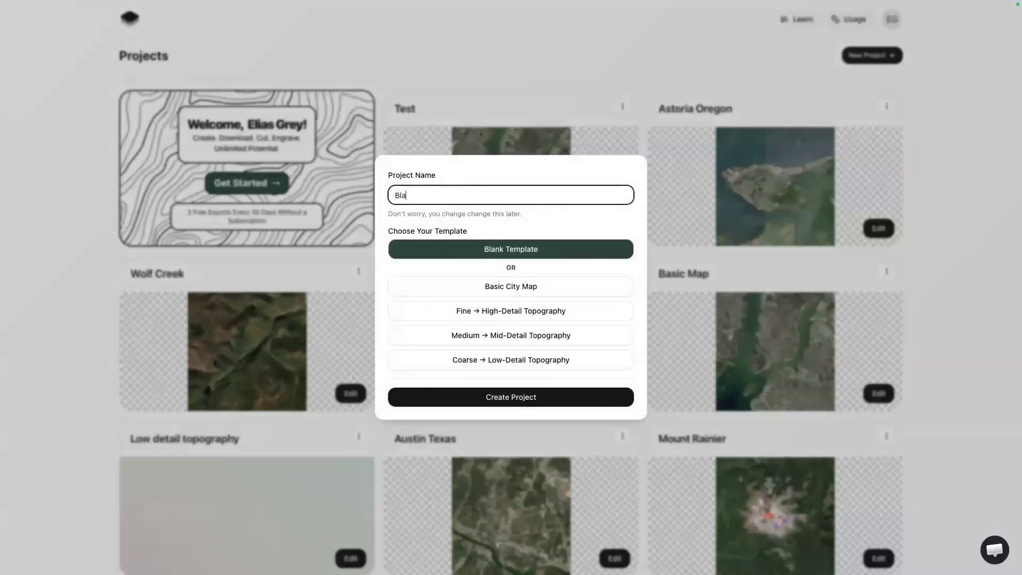
click(505, 253)
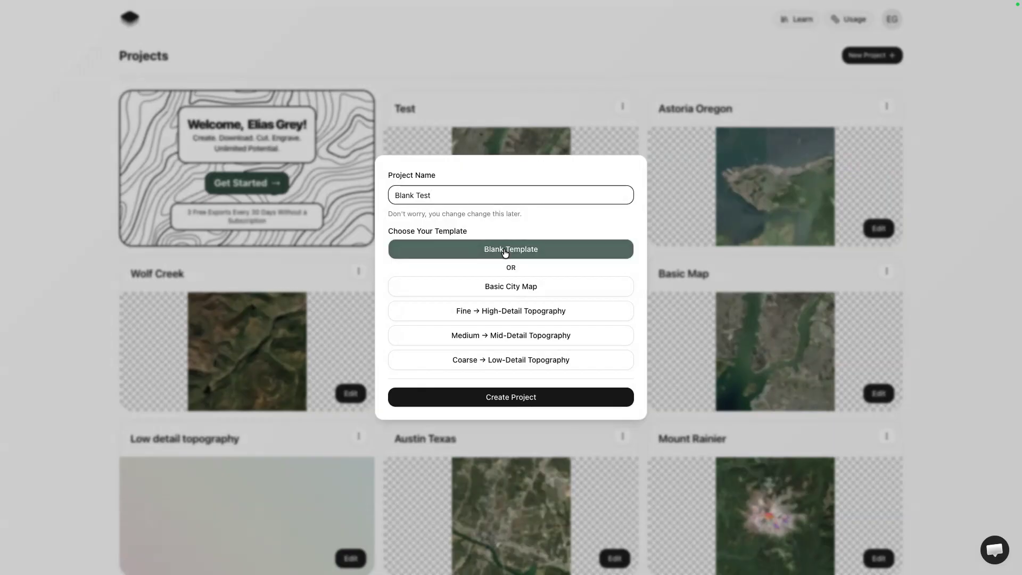
click(508, 401)
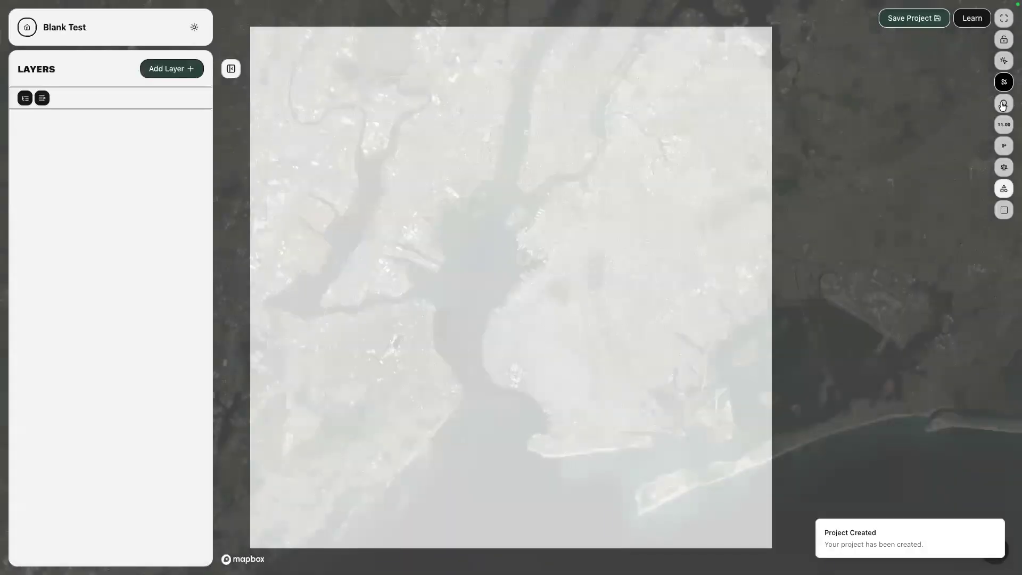
- Hide the satellite overlay on the blank map
click(1005, 61)
click(1003, 81)
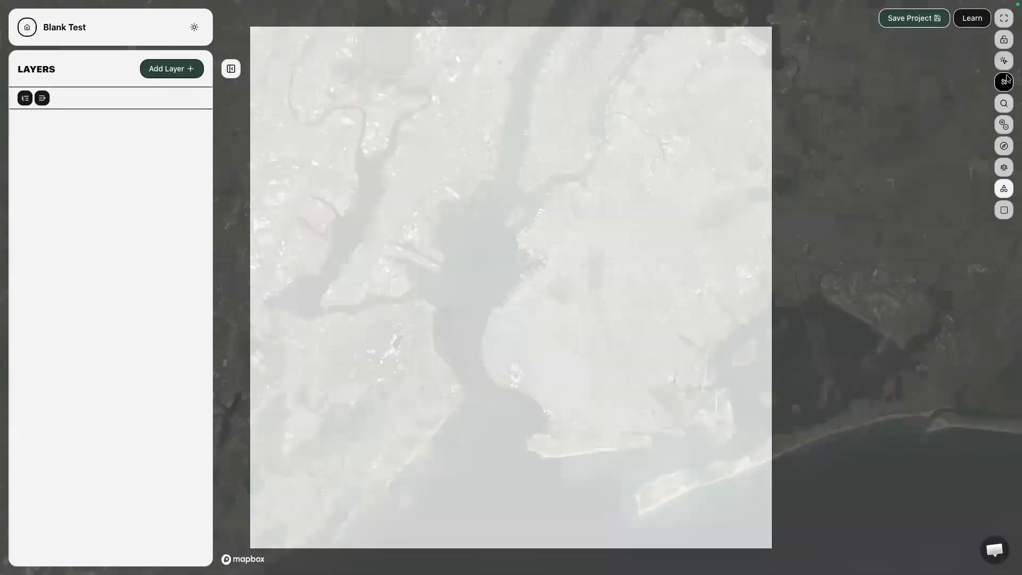
click(979, 86)
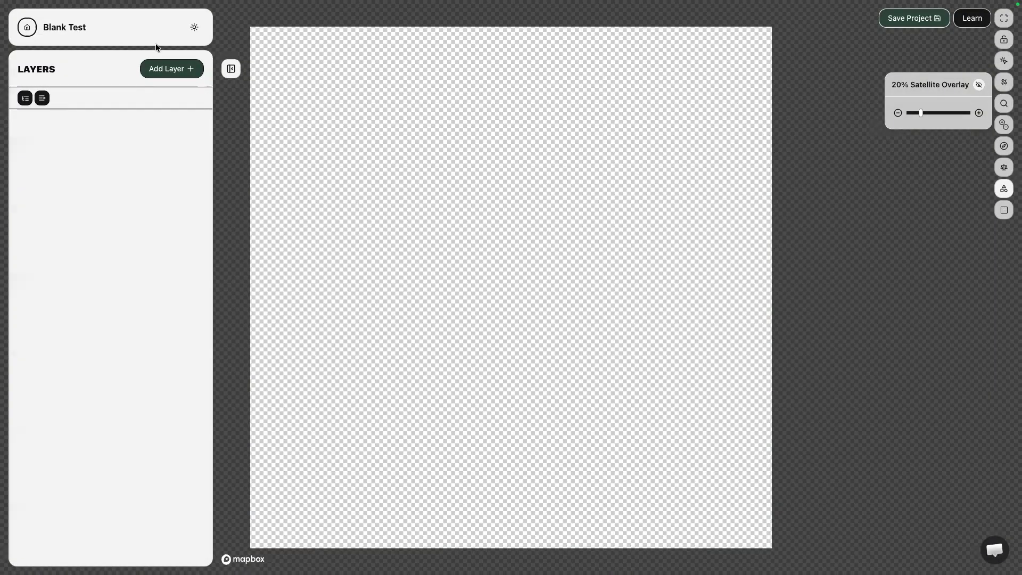
- Start a new layer and name it Roads
click(169, 68)
click(356, 65)
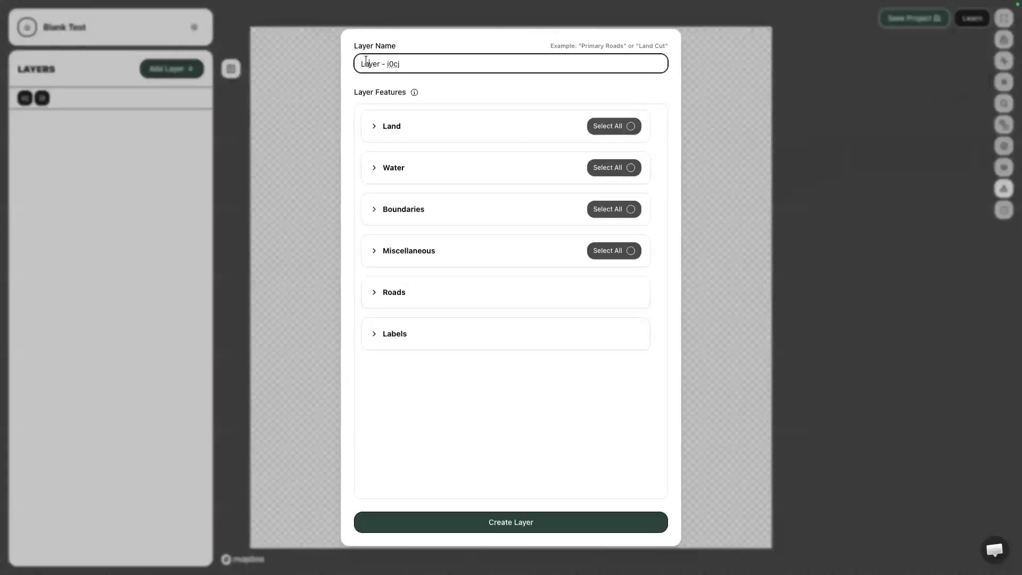
double_click(364, 64)
triple_click(366, 62)
text(Roads)
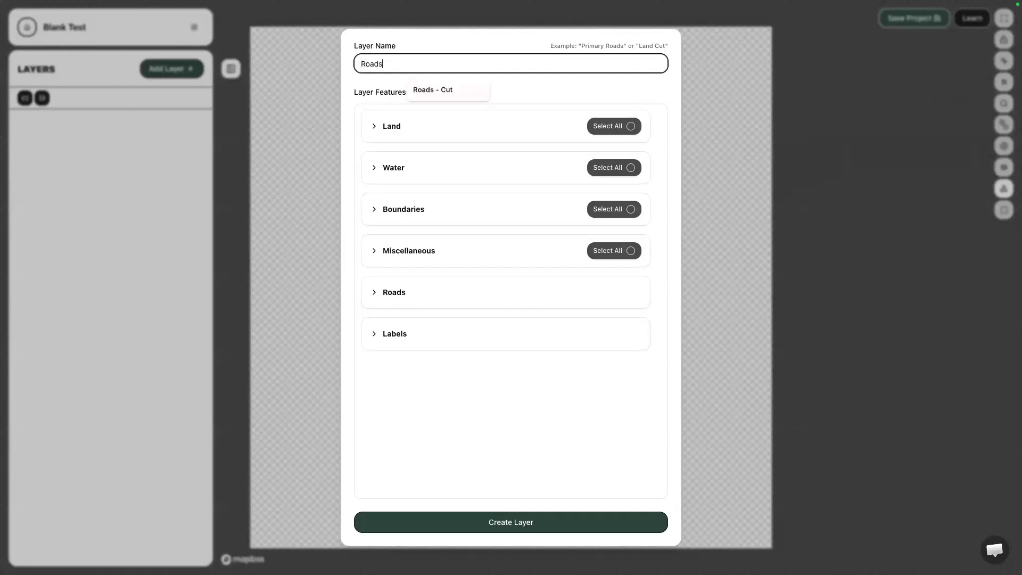
- Include all Roadways features from the Roads category, leaving out the outlines, and create the layer
click(386, 298)
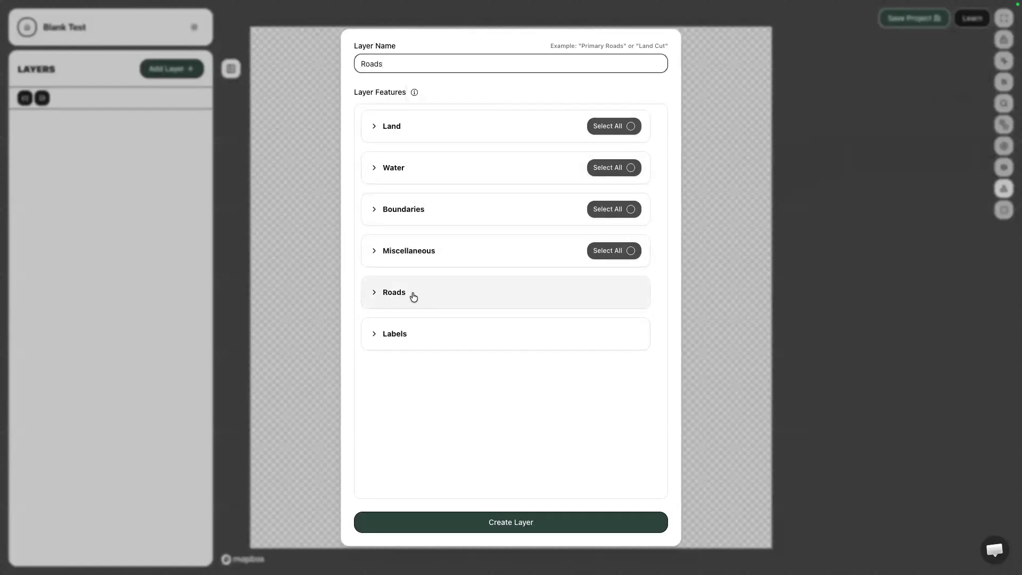
scroll(413, 297, down, 3)
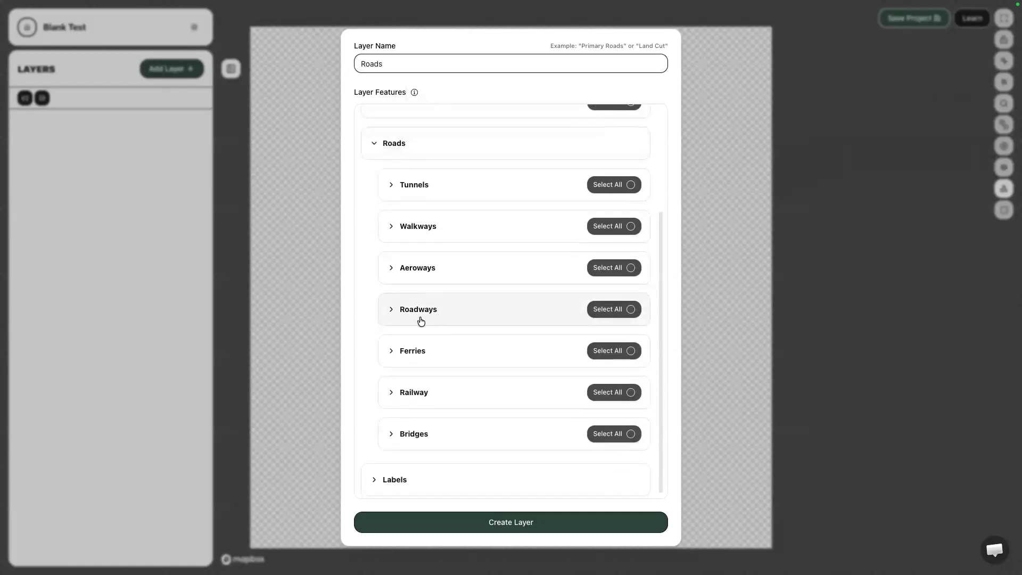
click(434, 313)
scroll(434, 313, down, 4)
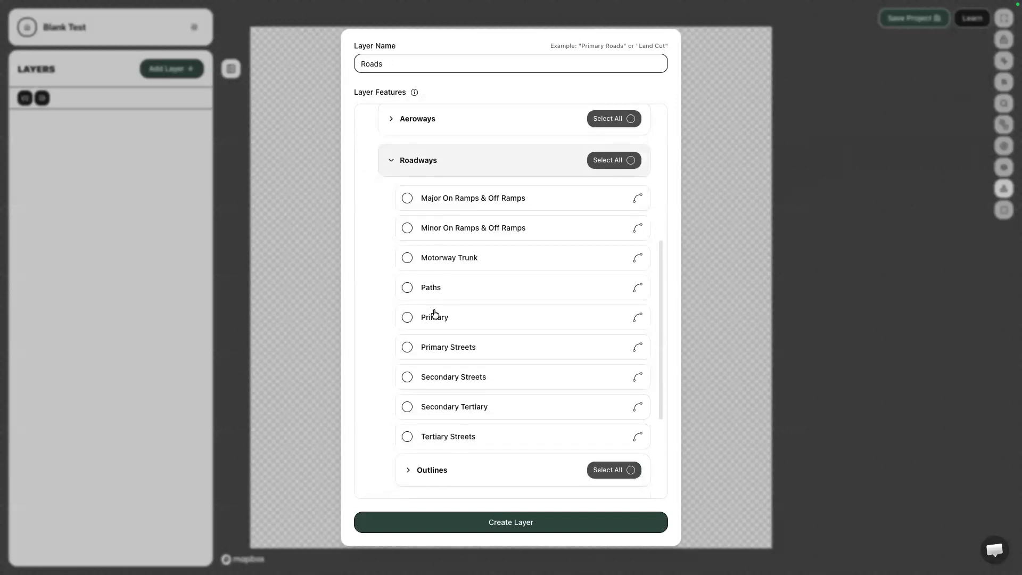
scroll(434, 313, down, 1)
scroll(434, 313, up, 1)
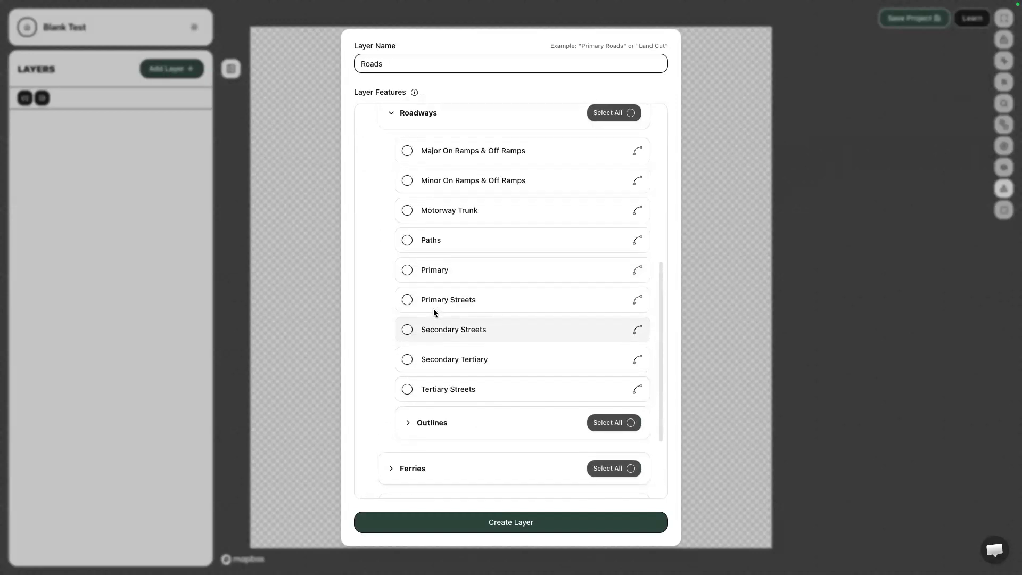
scroll(435, 313, down, 1)
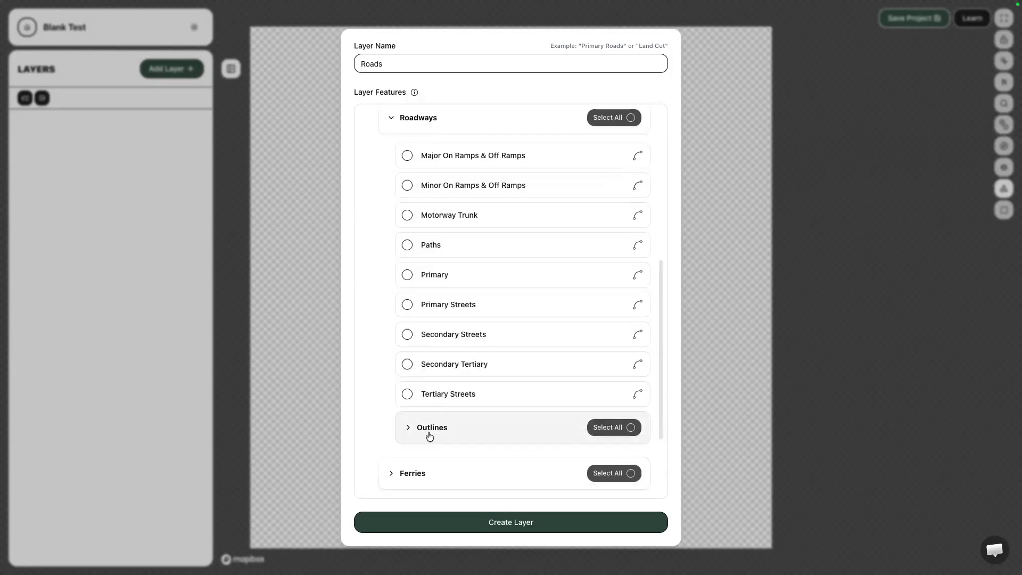
scroll(470, 349, up, 1)
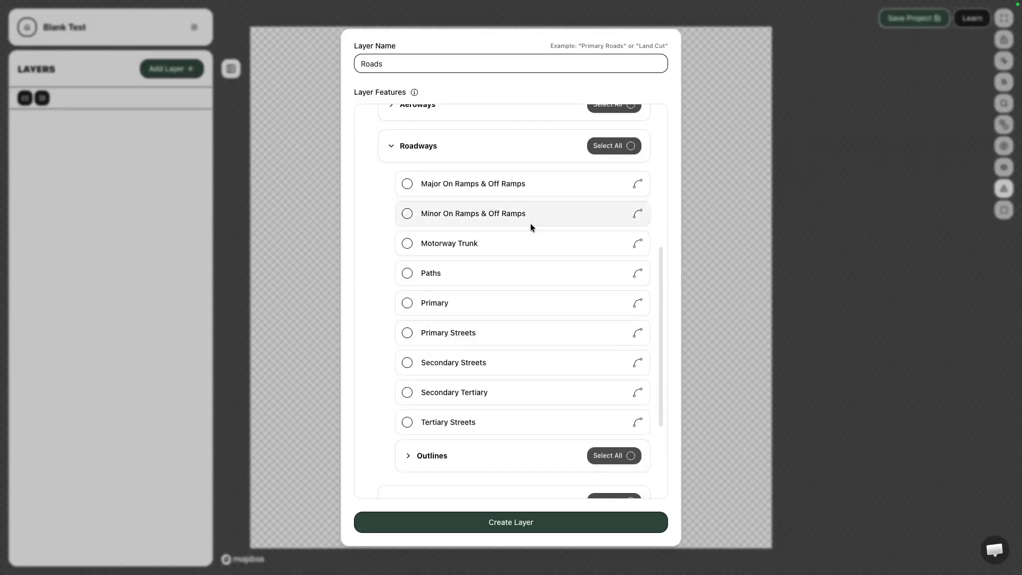
scroll(527, 236, up, 1)
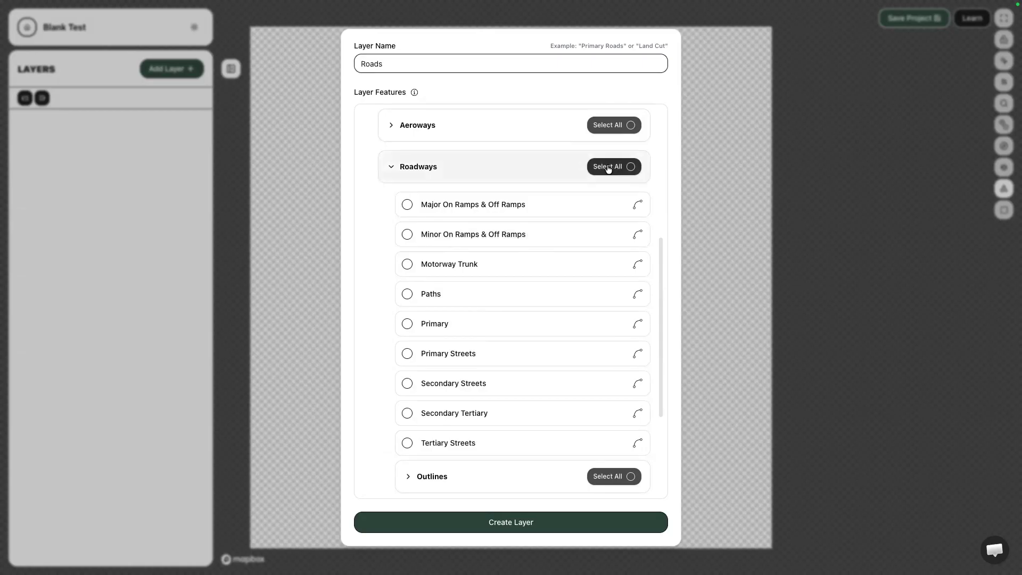
click(607, 167)
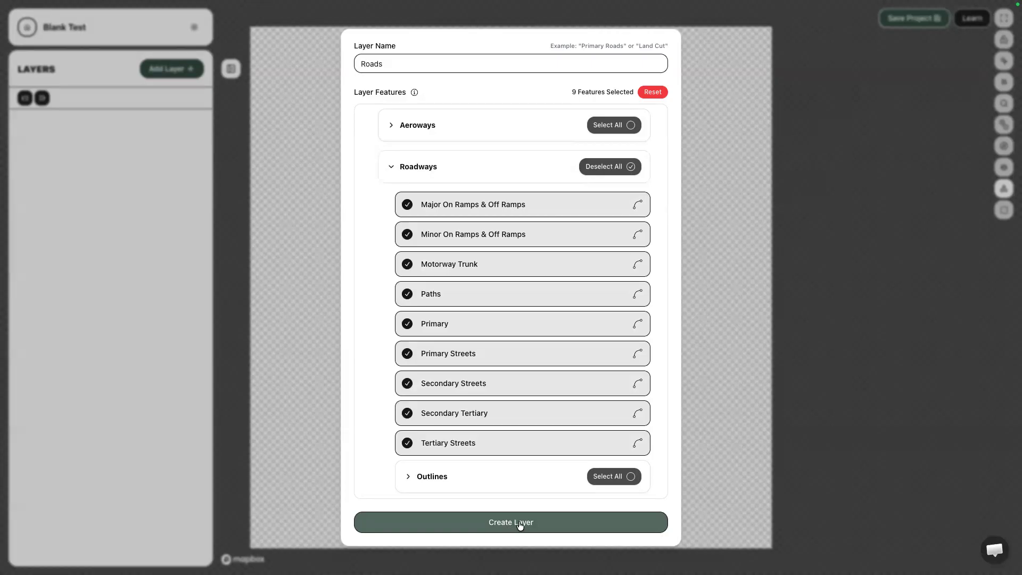
click(519, 523)
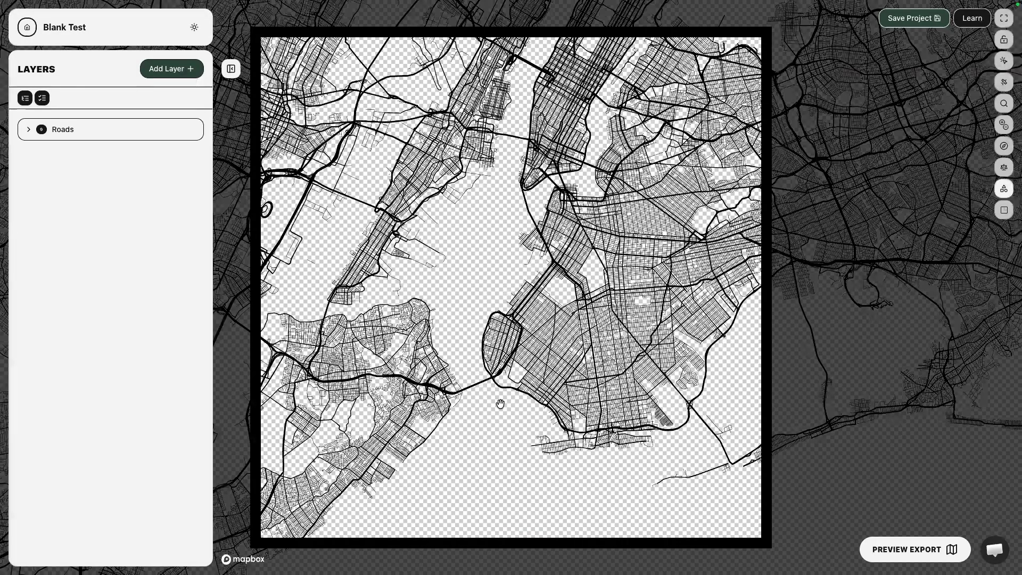
- Reframe the map so that Lower Manhattan fills the square at closer zoom
drag(570, 252, 476, 375)
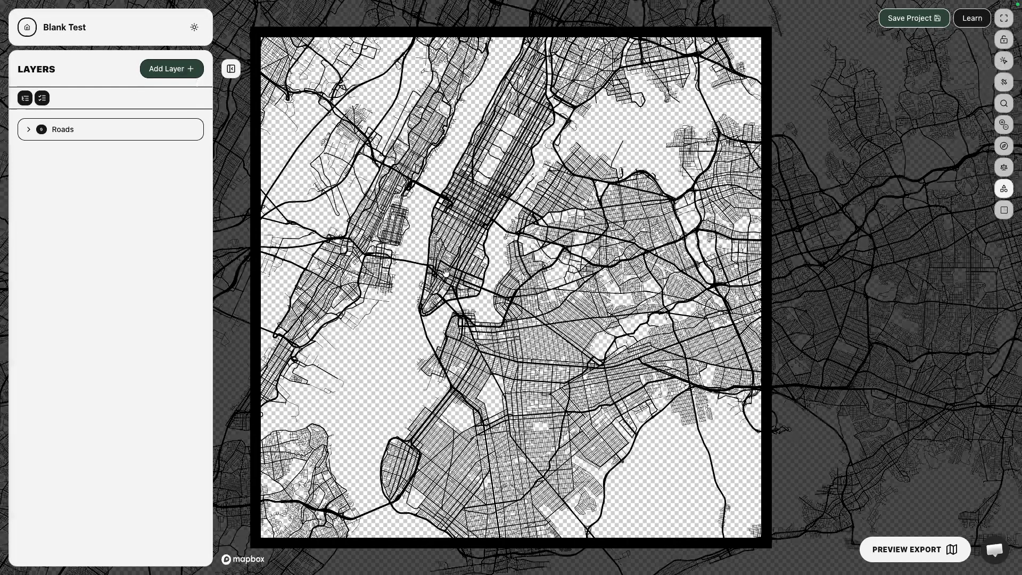
scroll(434, 268, up, 1)
scroll(434, 269, up, 5)
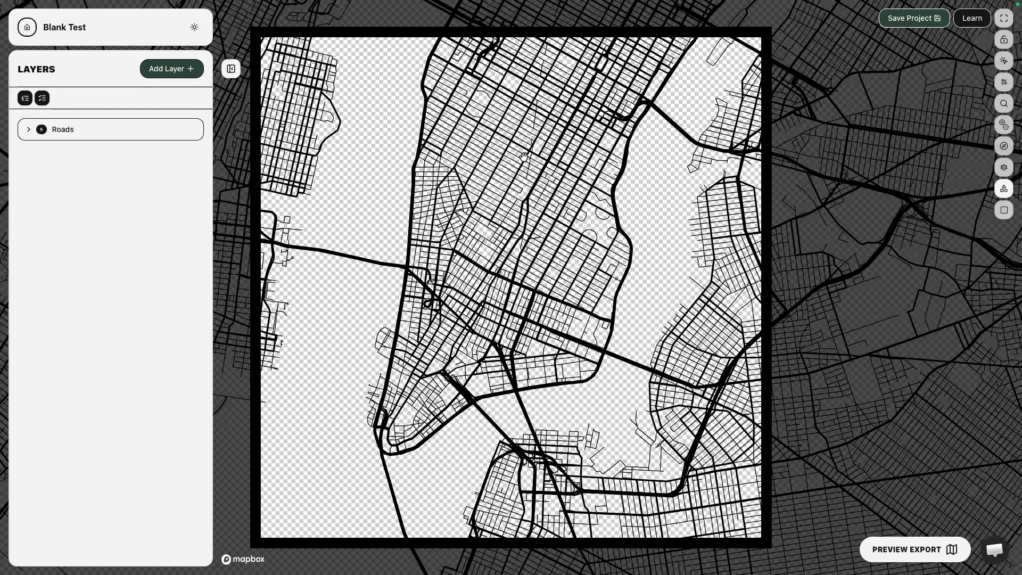
- List the features of the Roads layer and turn on inspect mode to identify a street in Manhattan
click(94, 133)
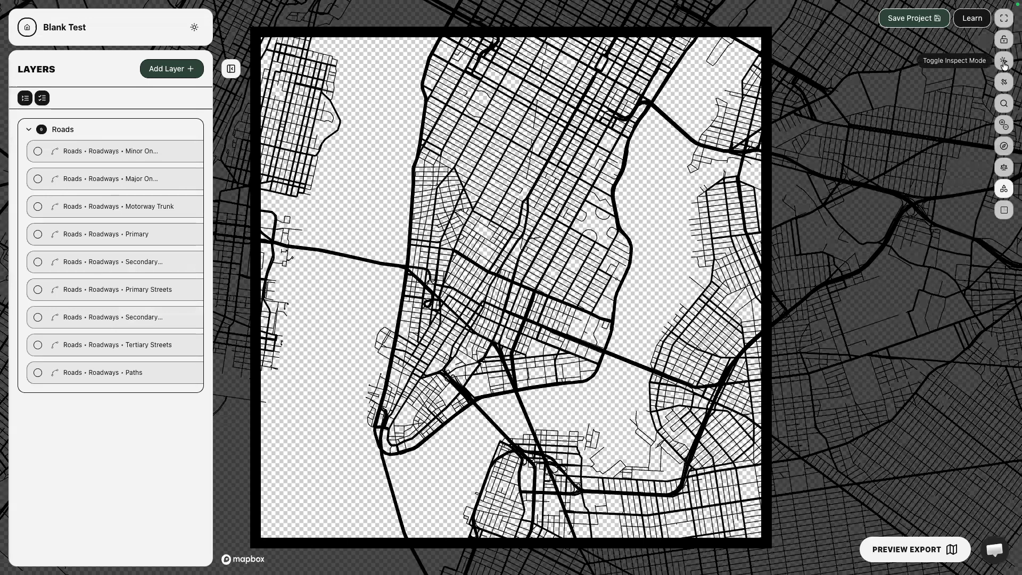
click(1004, 62)
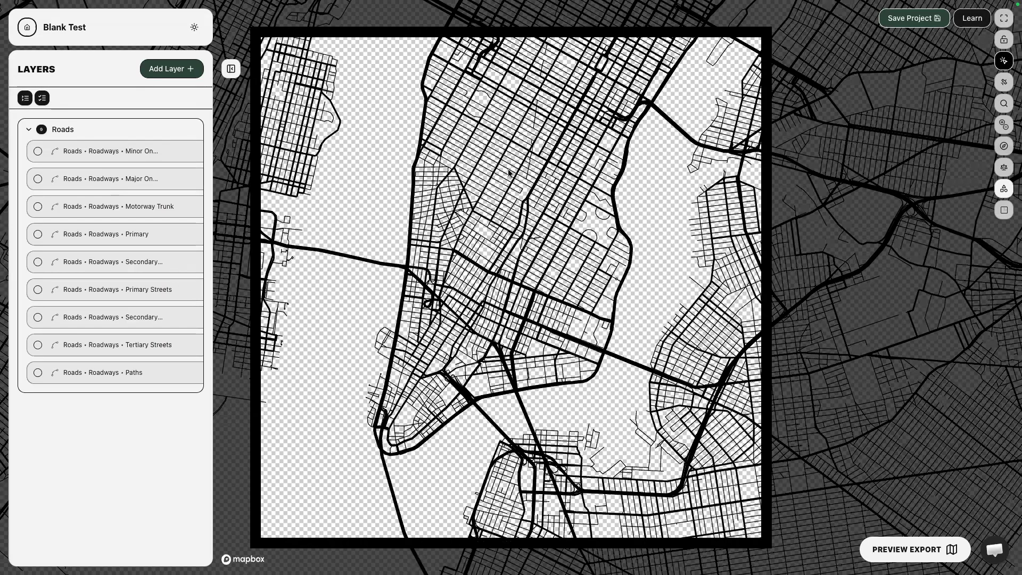
mouse_move(508, 172)
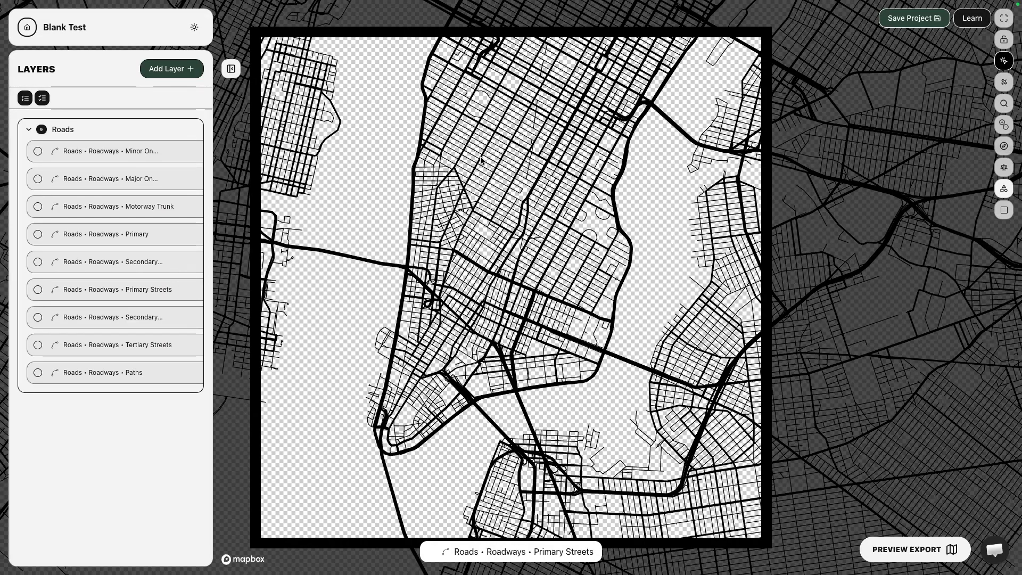
mouse_move(159, 6)
mouse_move(91, 5)
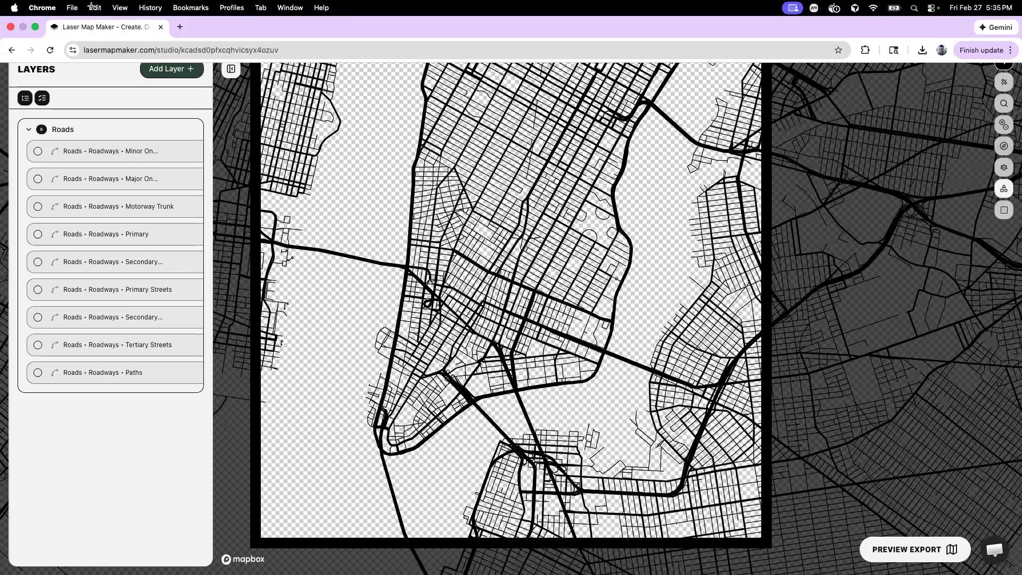
- Reload the project, turn on inspect mode, and select a street feature in Lower Manhattan on the map
click(50, 50)
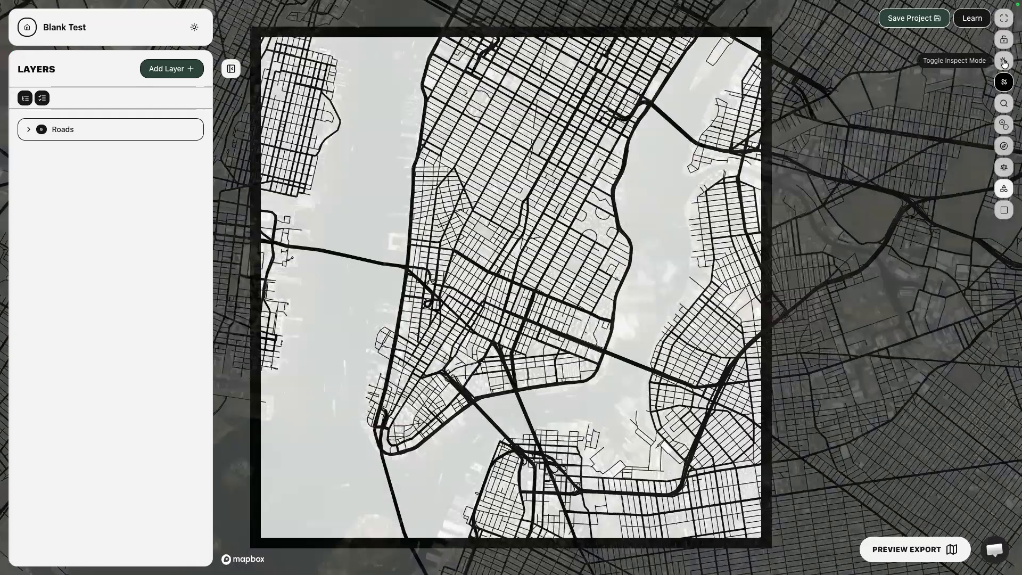
click(1004, 62)
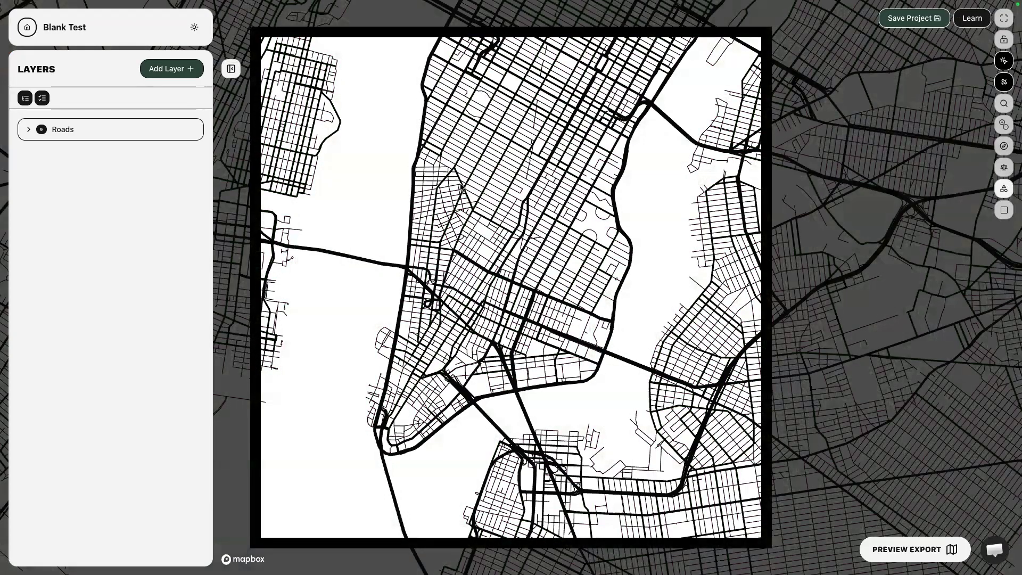
mouse_move(444, 181)
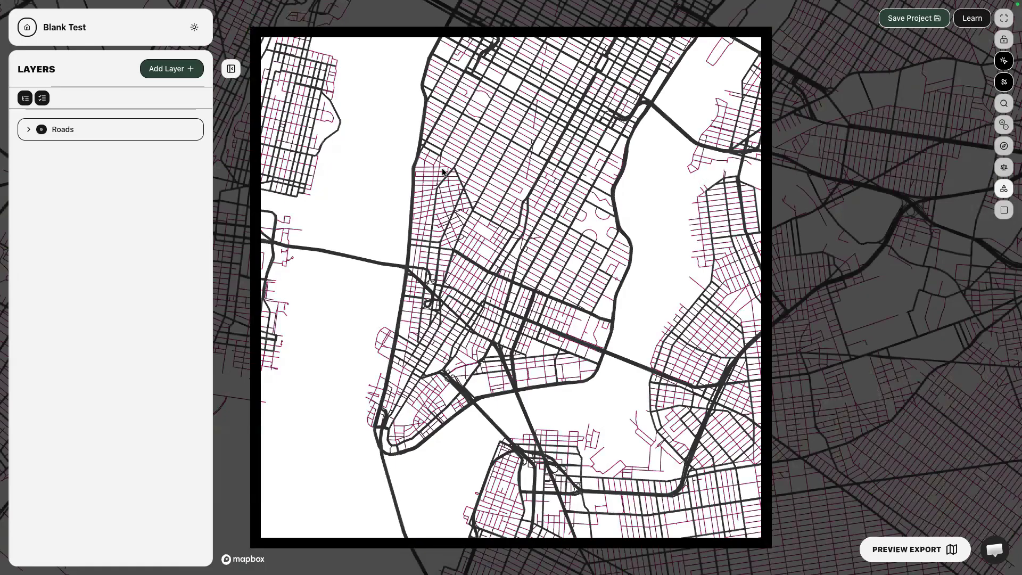
click(438, 170)
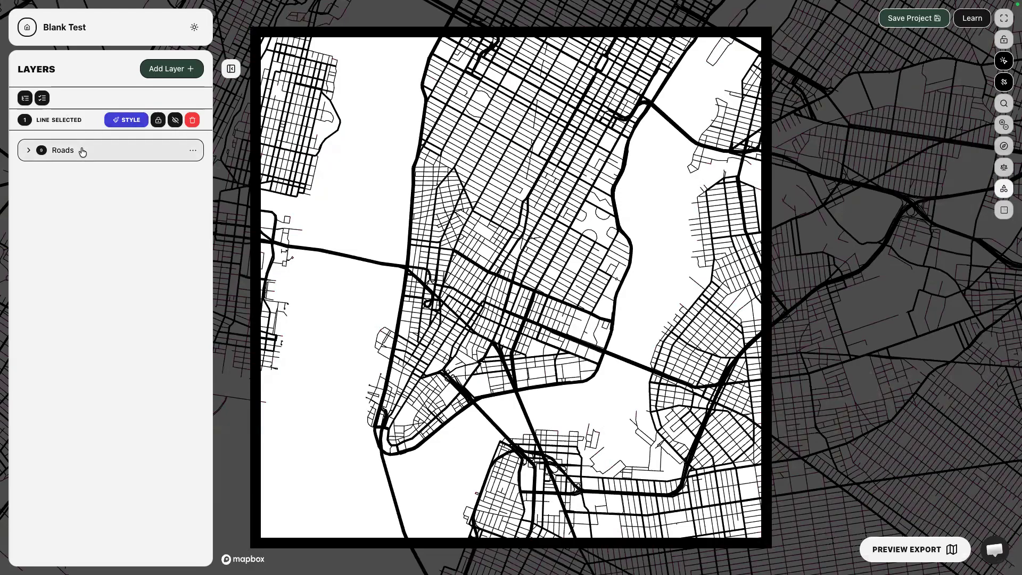
- List the features of the Roads layer and view the style settings of the selected Primary Streets feature
click(82, 152)
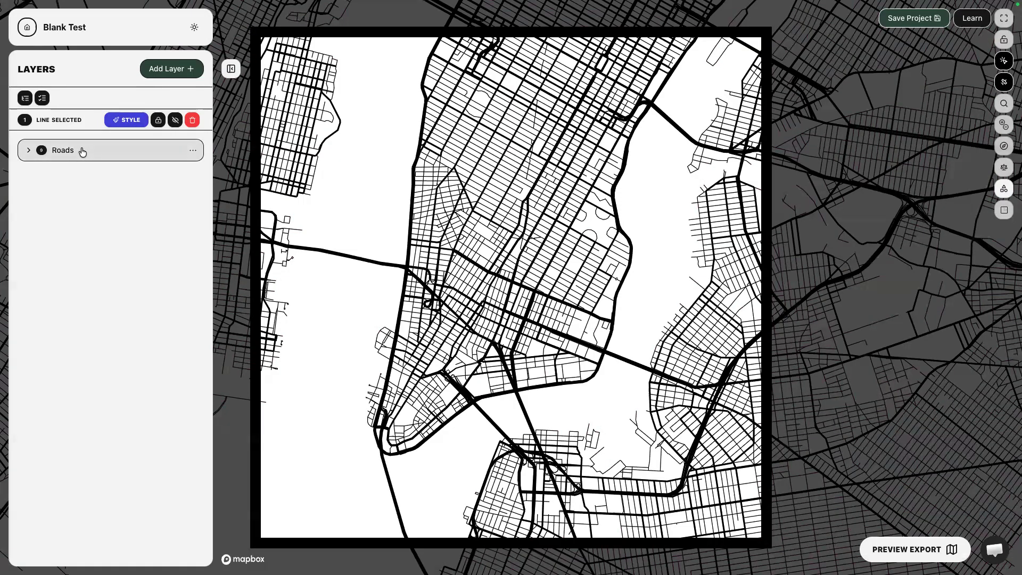
click(82, 152)
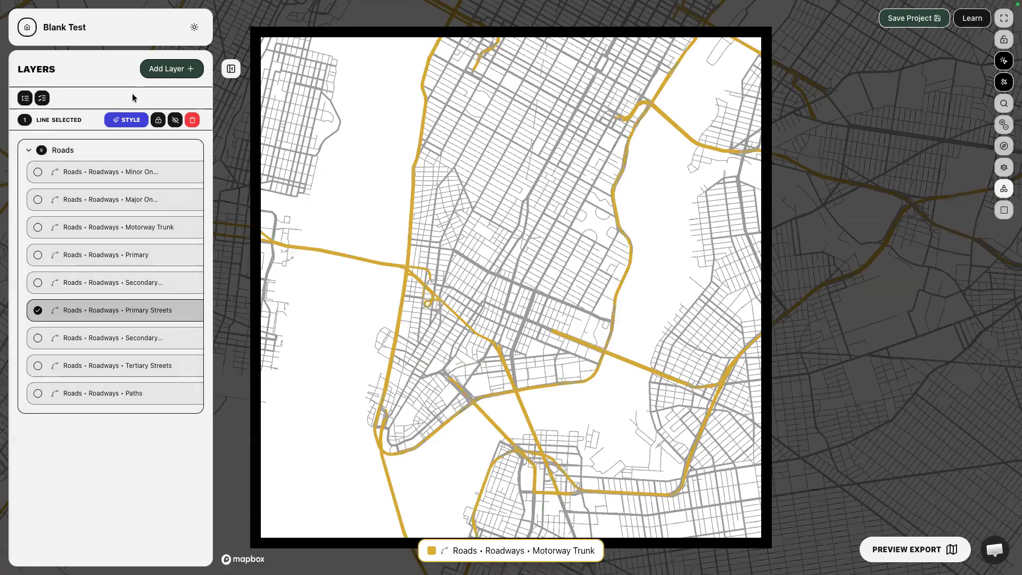
click(133, 122)
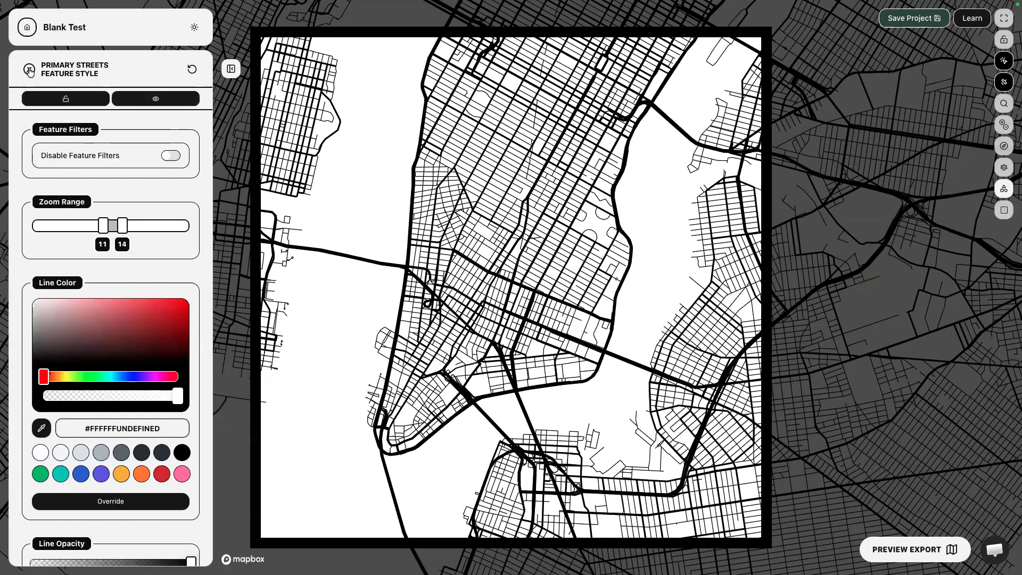
click(29, 70)
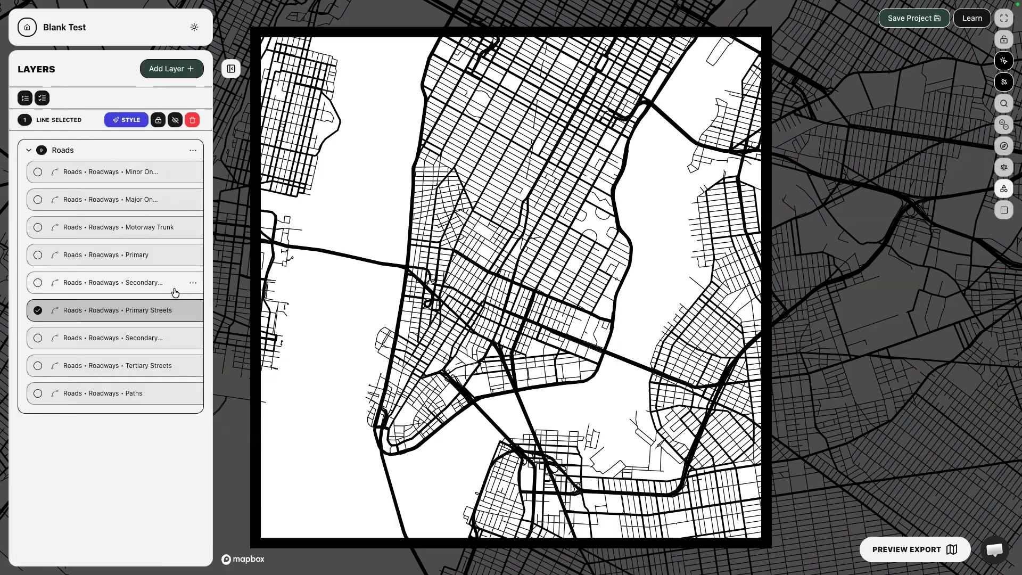
- Delete the Primary Streets feature from the Roads layer
click(194, 314)
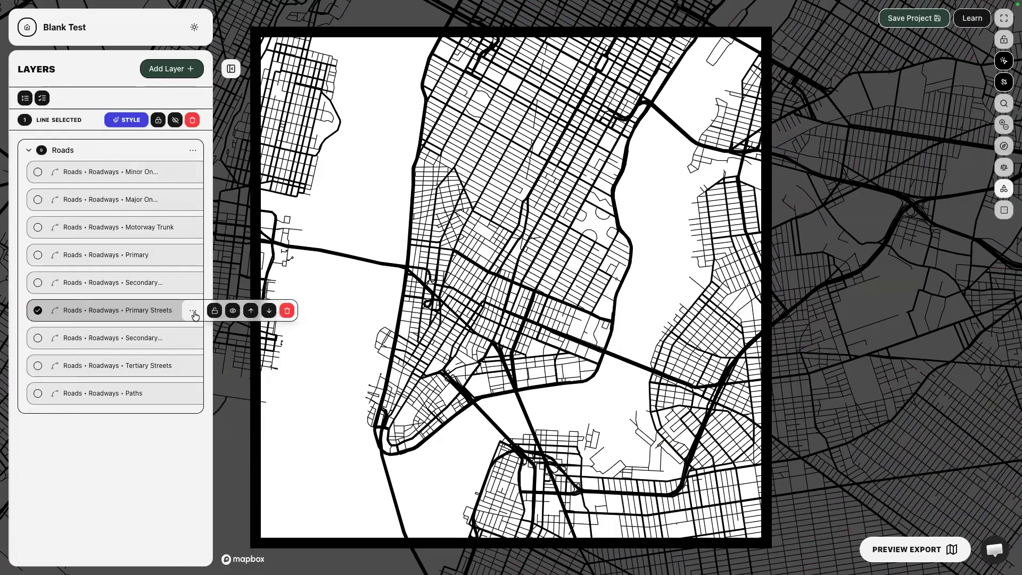
click(286, 310)
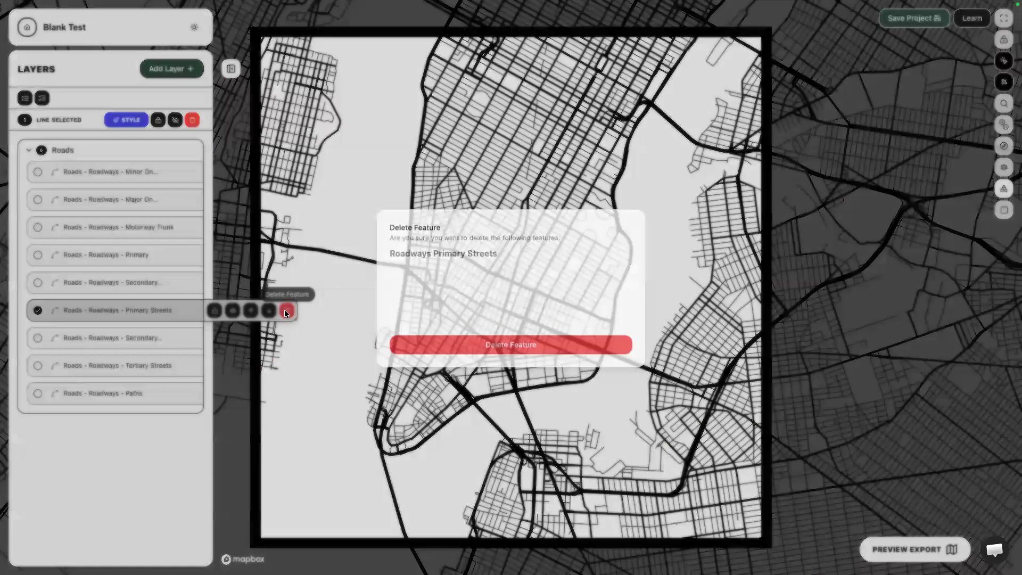
click(478, 346)
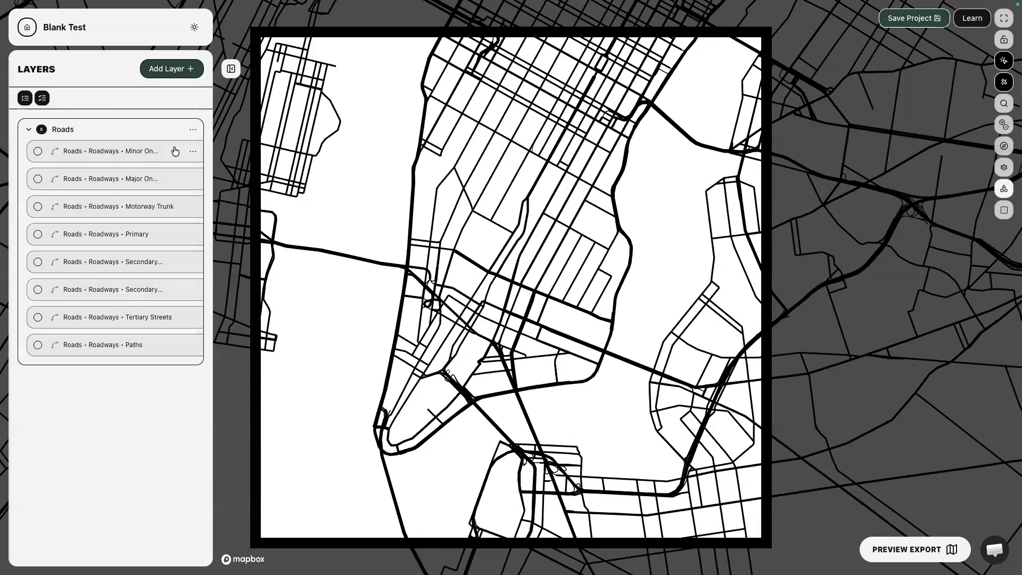
- Collapse the Roads layer, leave this project, and open the Astoria Oregon project in the studio
click(153, 131)
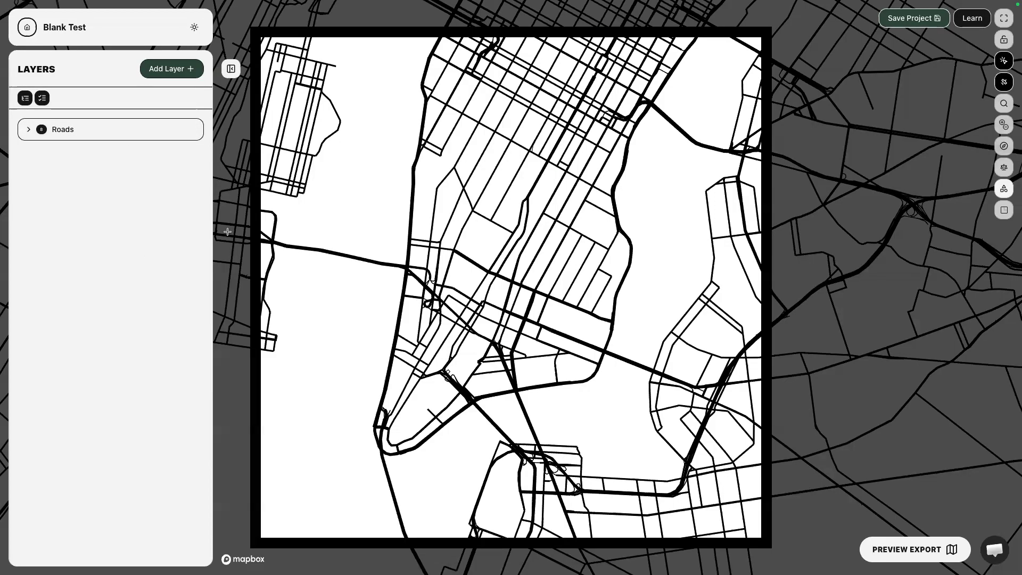
click(27, 31)
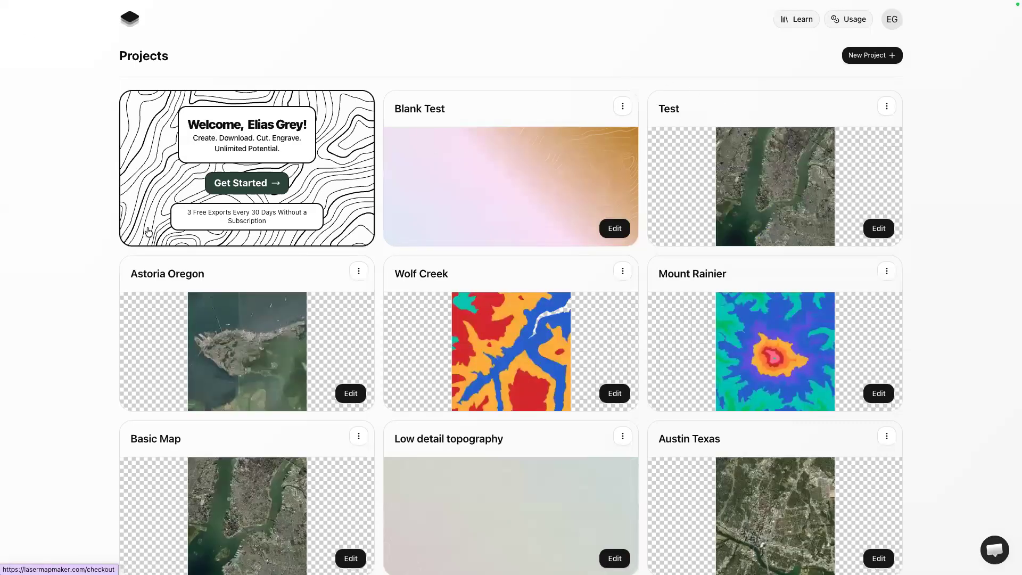
click(252, 349)
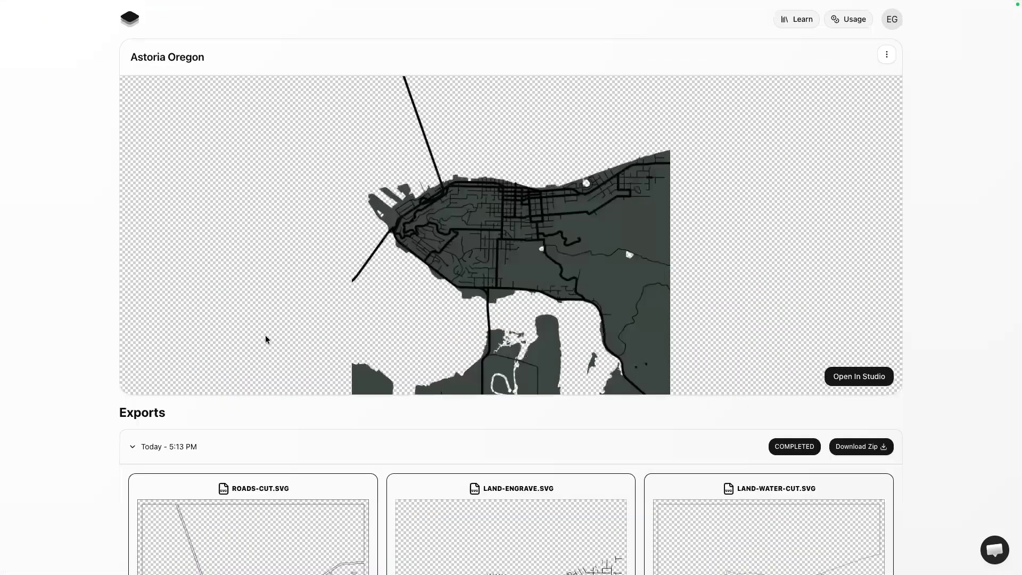
click(873, 374)
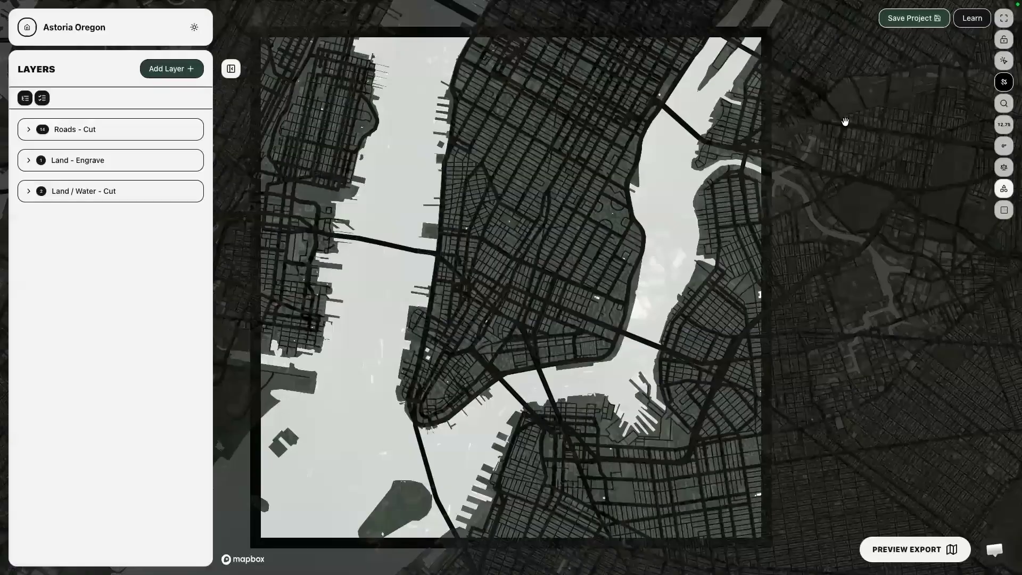
- Search the map locations for "Disney world" and "Disney world japan", and clear the search
click(1004, 108)
click(925, 102)
text(Disney worls)
key(BackSpace)
text(d)
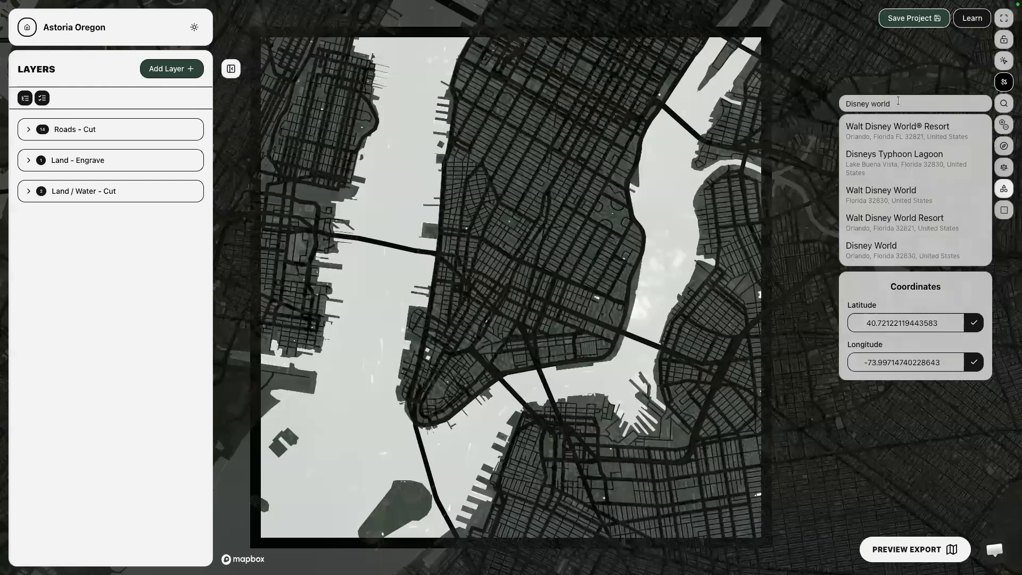
text(japan)
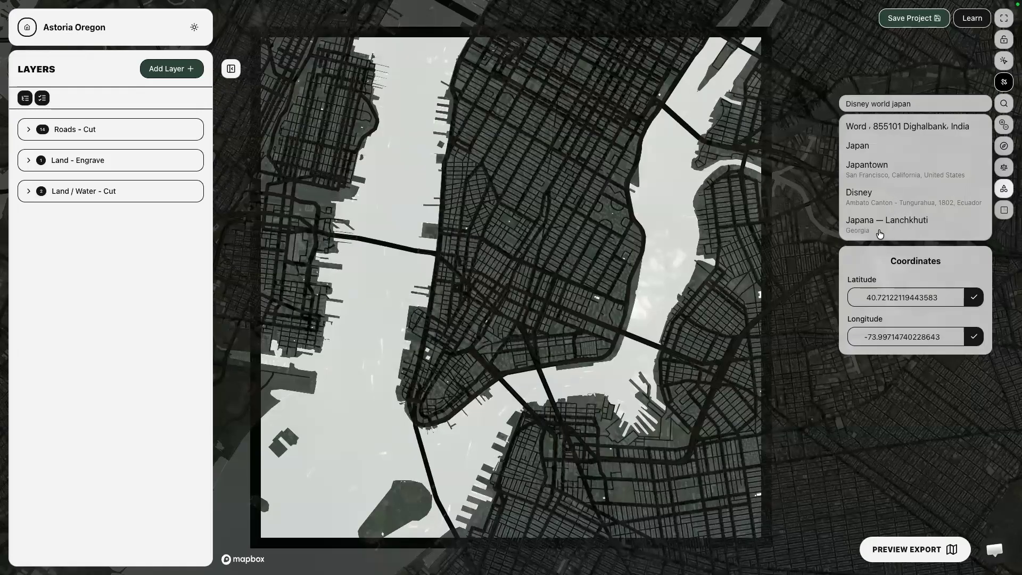
triple_click(916, 104)
key(BackSpace)
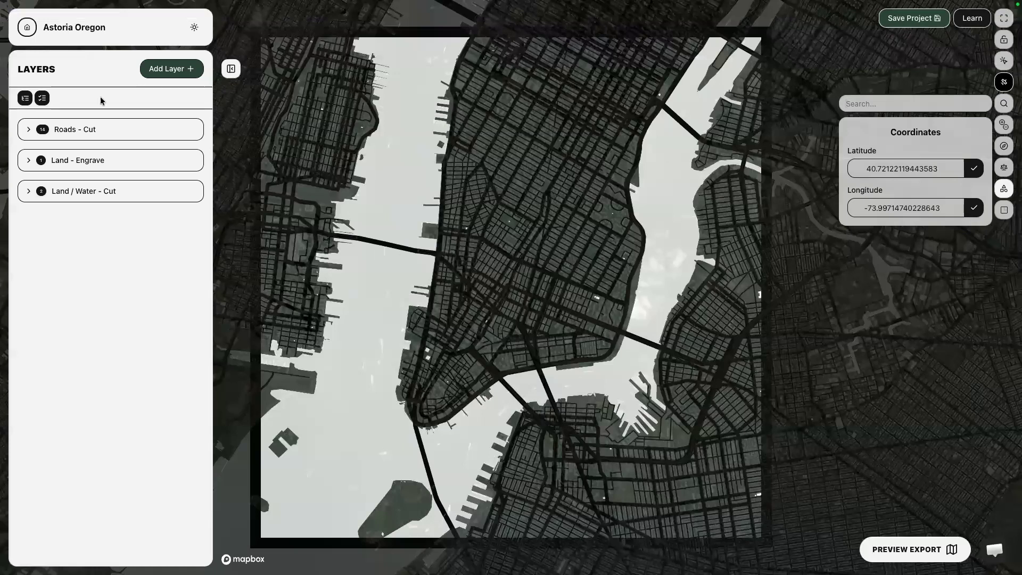
- Return to the Astoria Oregon project page and examine its exported SVG files for roads, land engraving and land/water
click(25, 29)
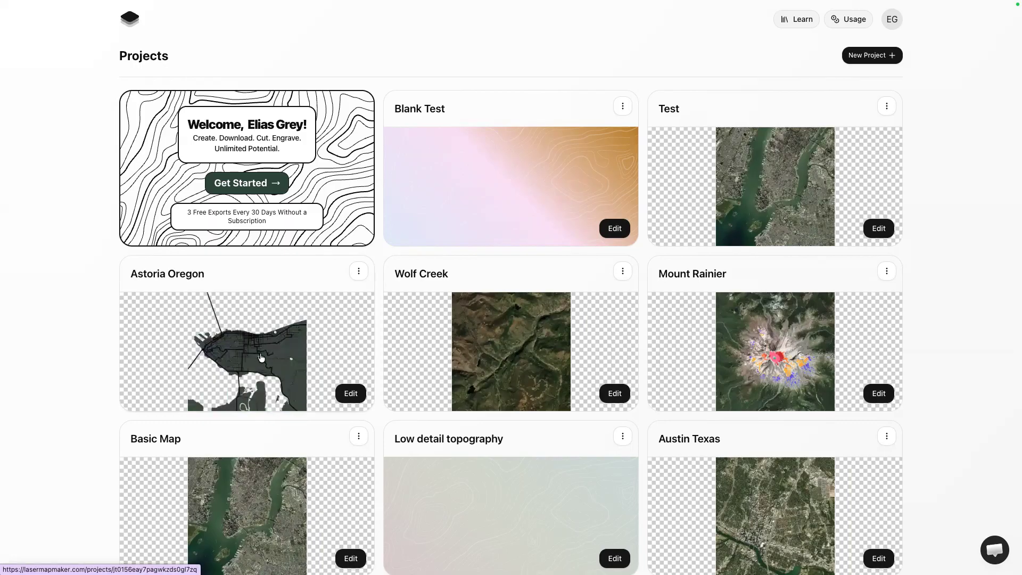
click(261, 357)
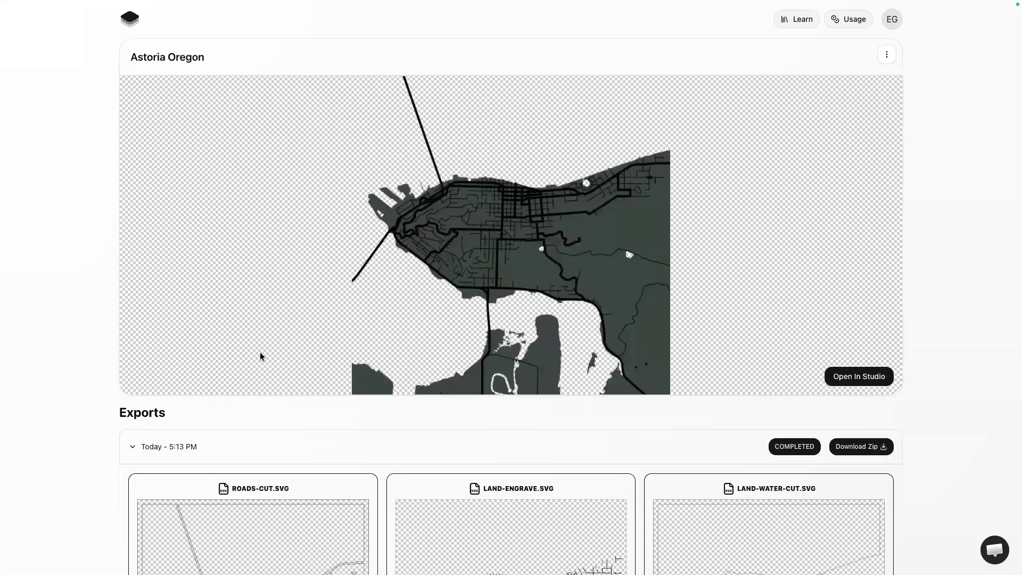
scroll(276, 436, down, 4)
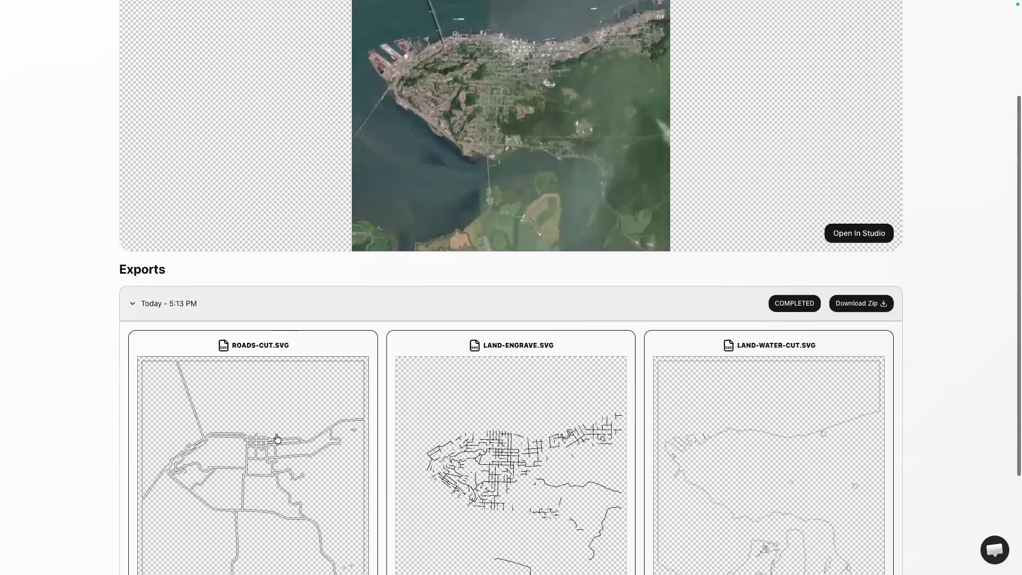
scroll(276, 433, down, 2)
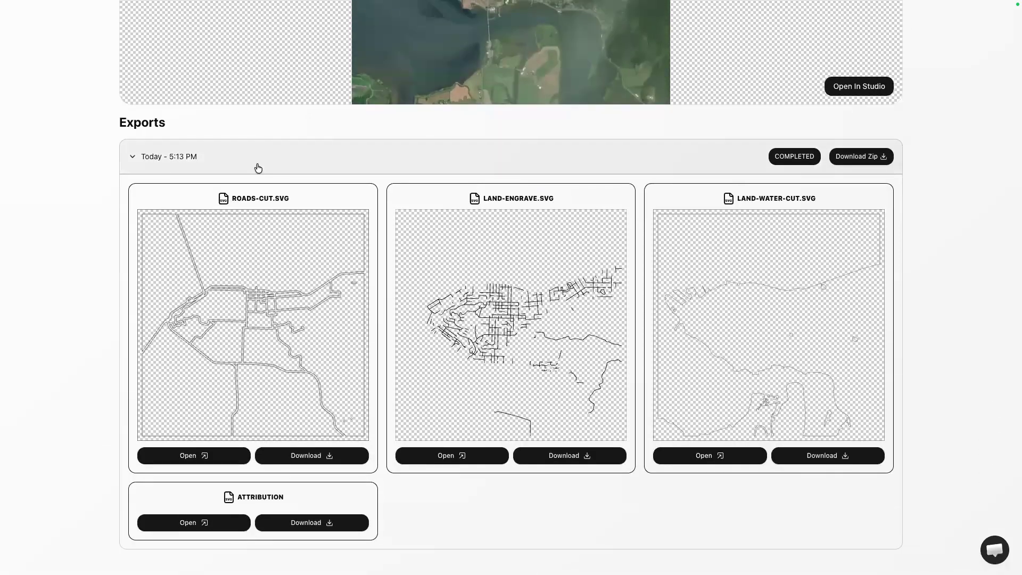
click(192, 158)
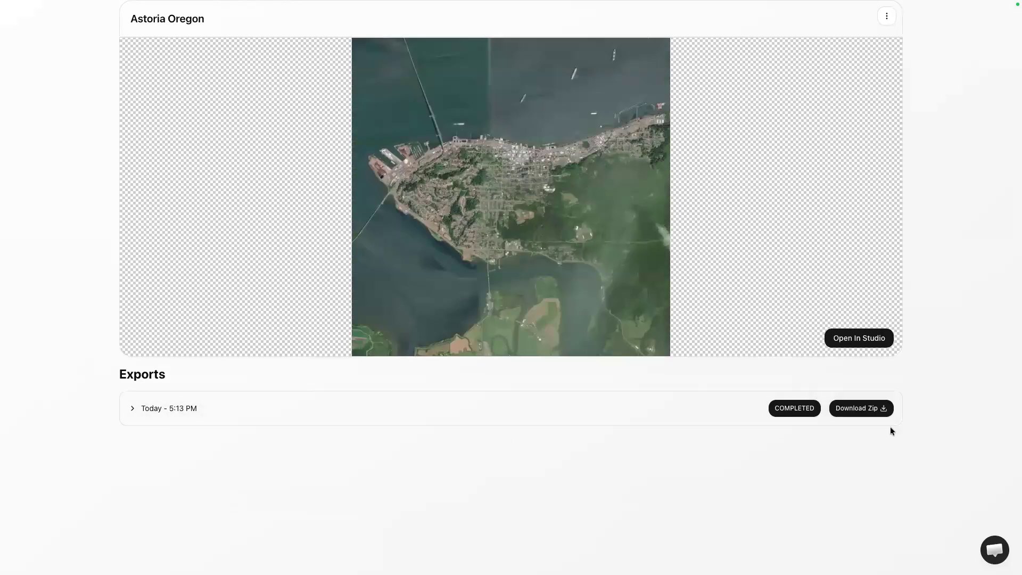
click(247, 414)
scroll(247, 414, down, 5)
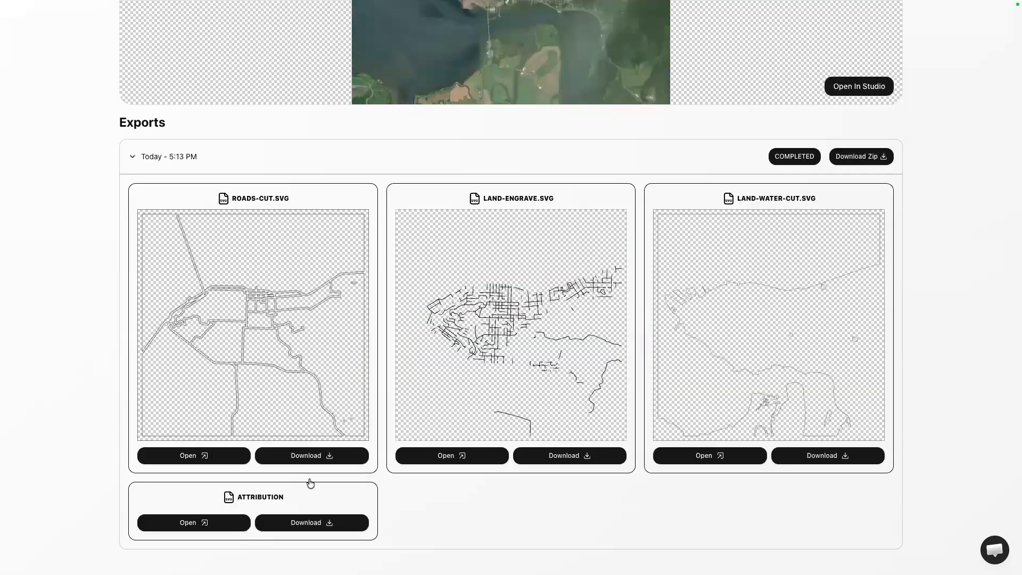
scroll(314, 487, up, 3)
scroll(323, 490, up, 2)
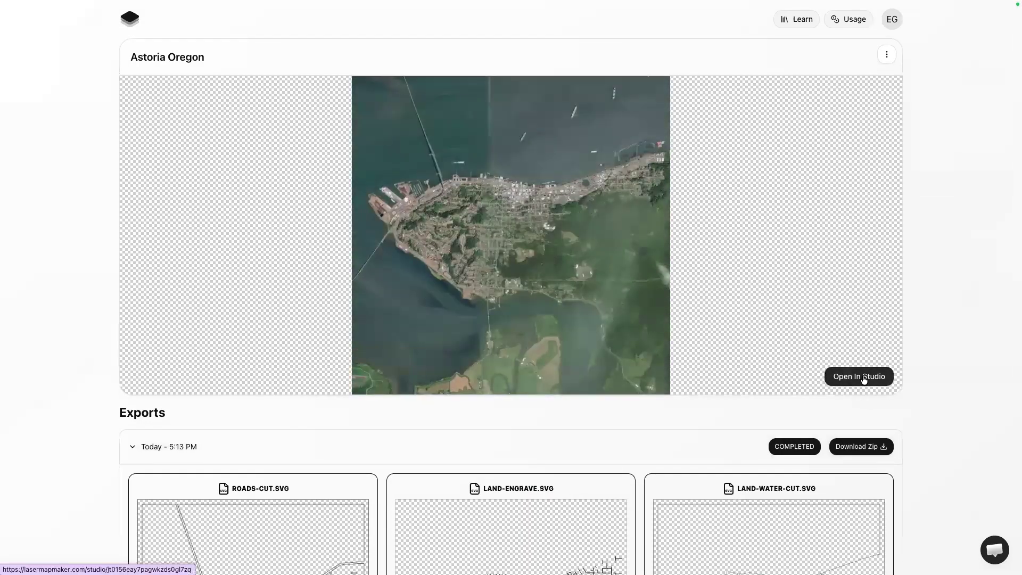
- Reopen the Astoria Oregon project in the studio and zoom the map out slightly around Manhattan
click(858, 377)
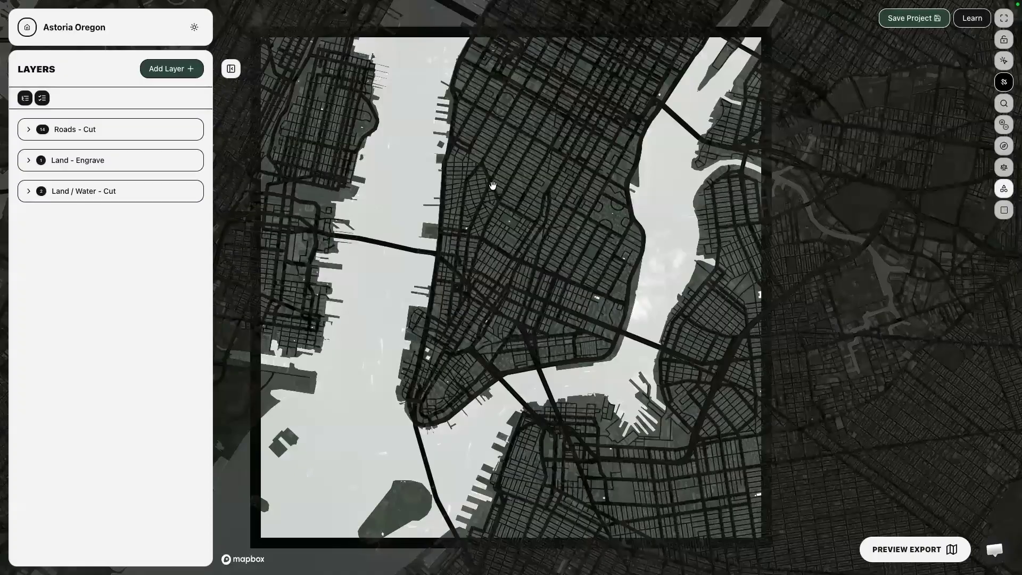
scroll(493, 185, down, 2)
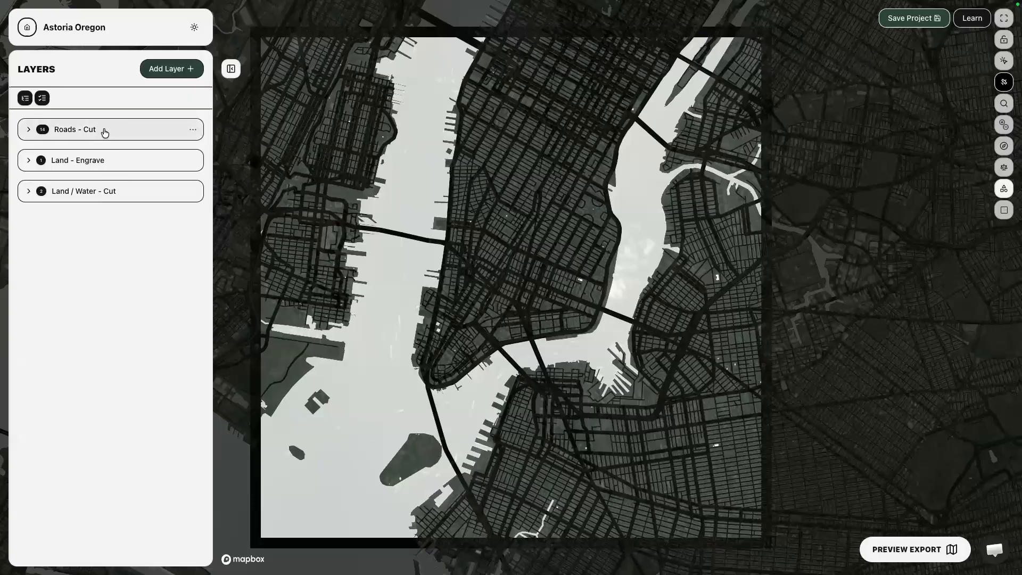
- Browse the Land and Labels features available for a new layer, and leave without creating it
click(174, 72)
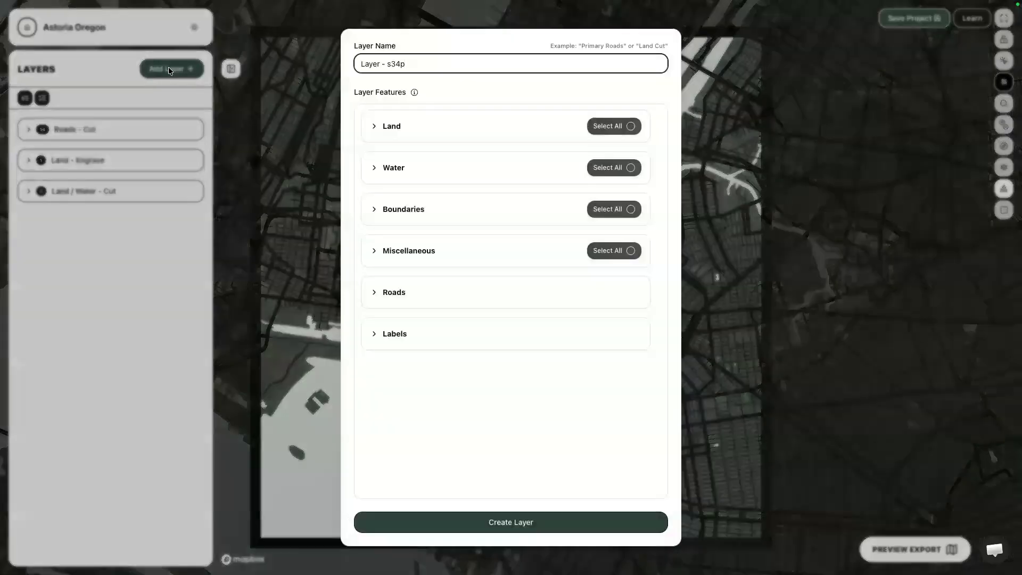
click(422, 128)
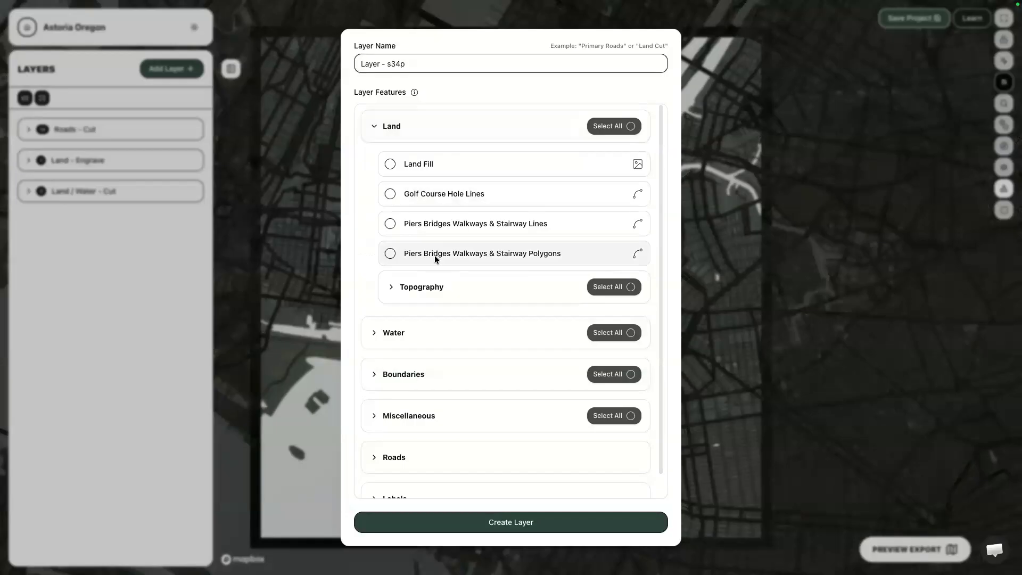
click(426, 125)
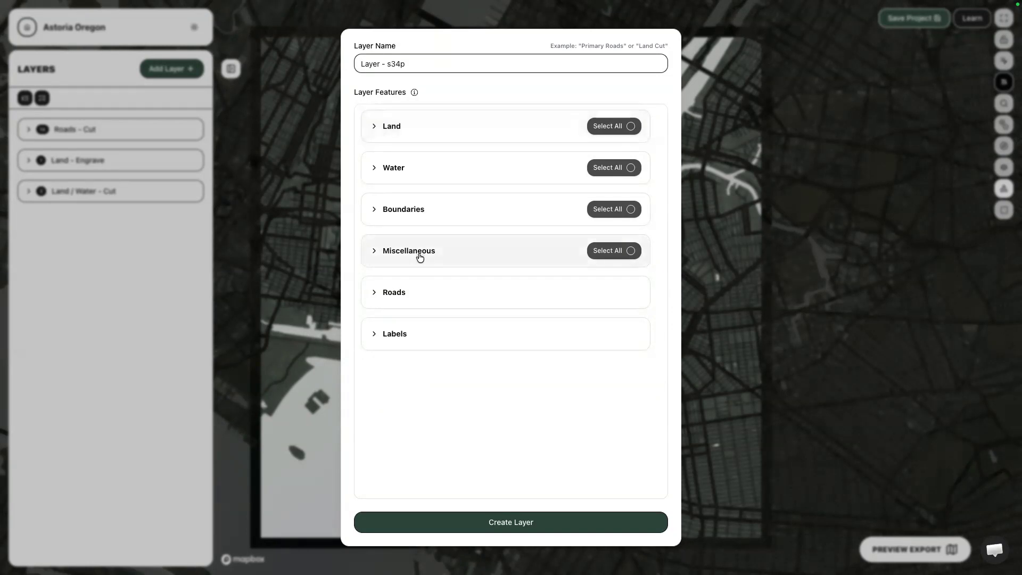
click(418, 332)
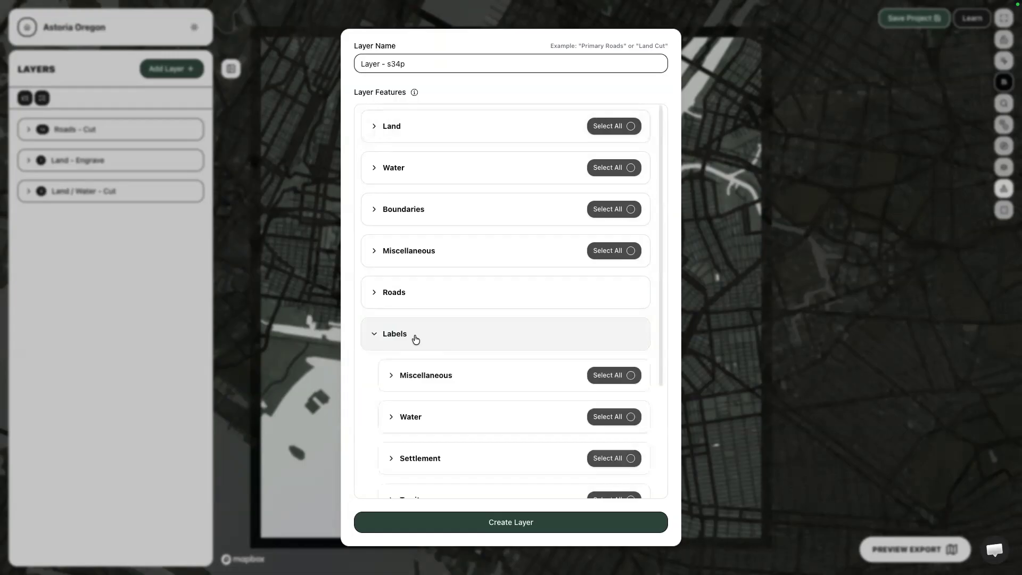
key(Escape)
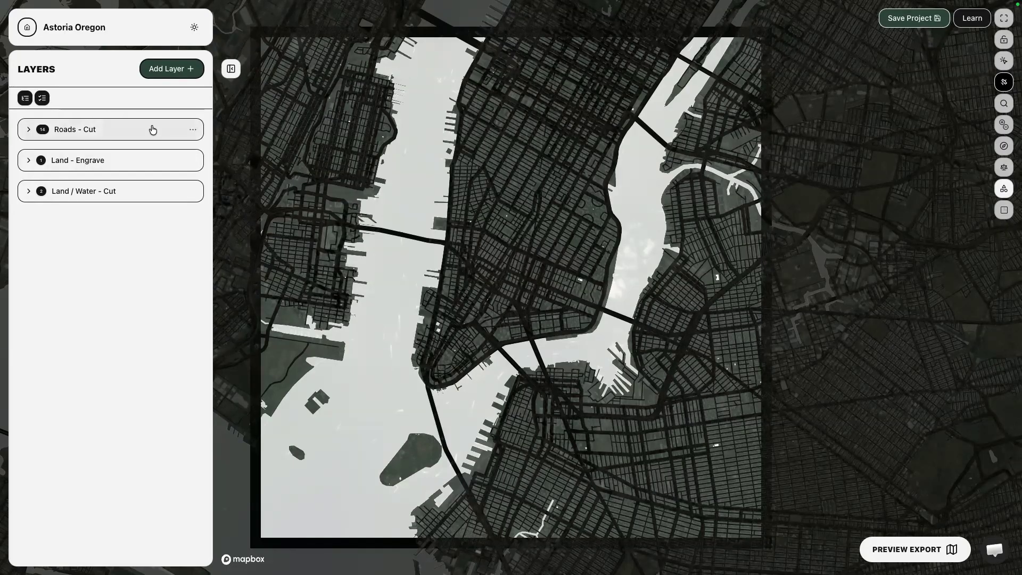
- List the features of the Roads - Cut layer and view the style settings of the bridges' Tertiary Freeways and Highways feature
click(109, 130)
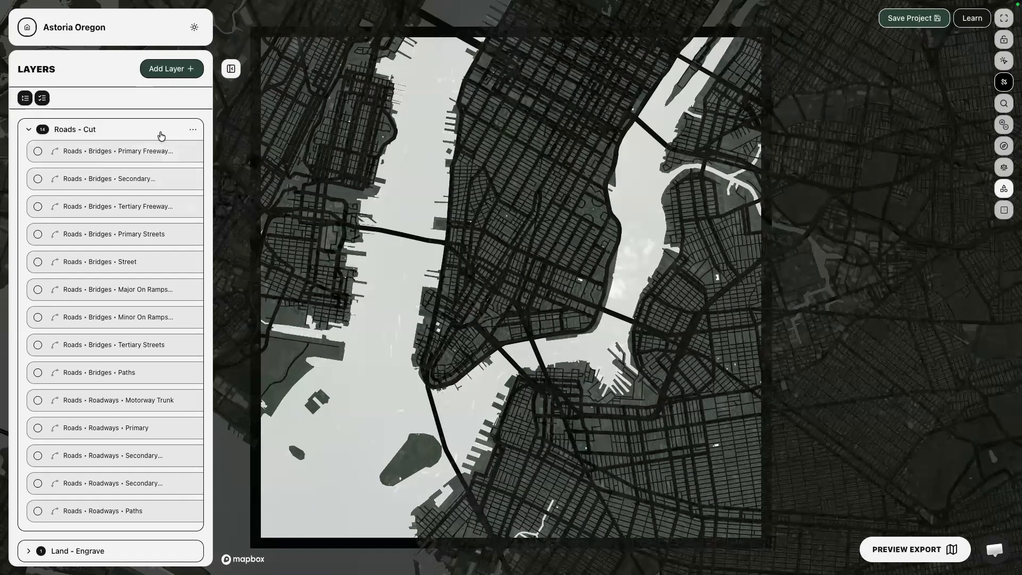
click(97, 207)
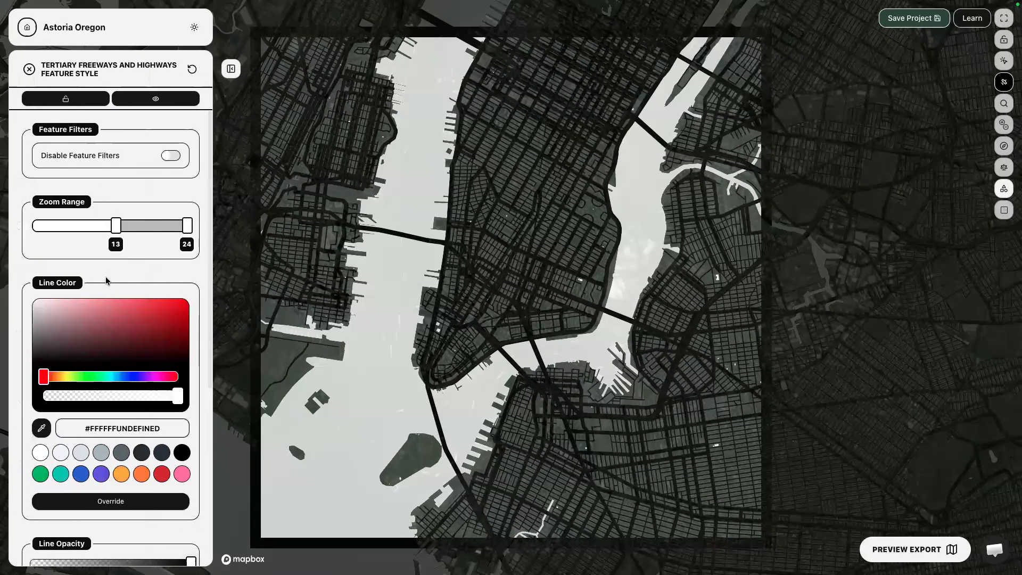
click(26, 65)
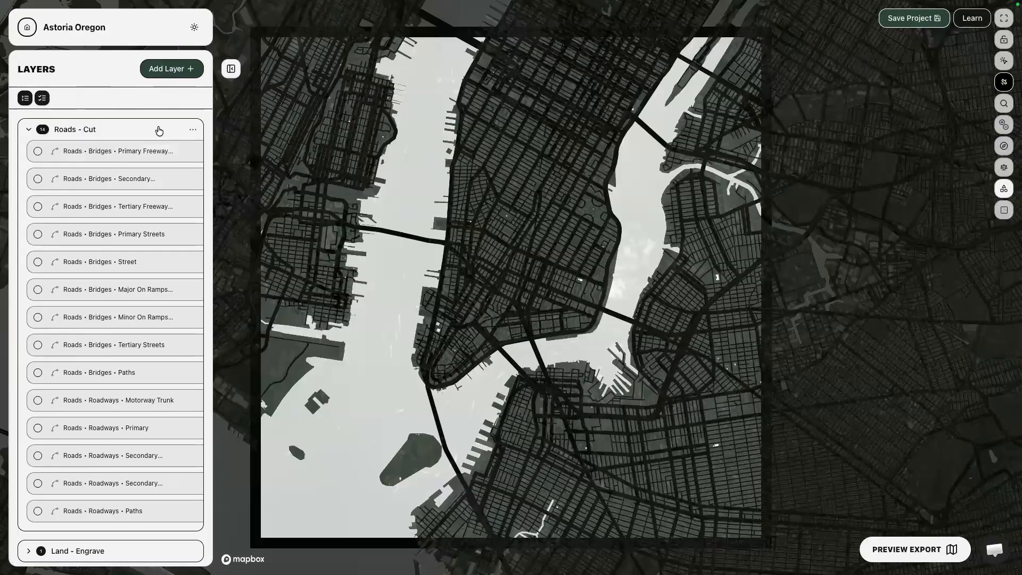
- Select all features of the Roads - Cut layer and collapse its feature list
click(193, 131)
click(214, 128)
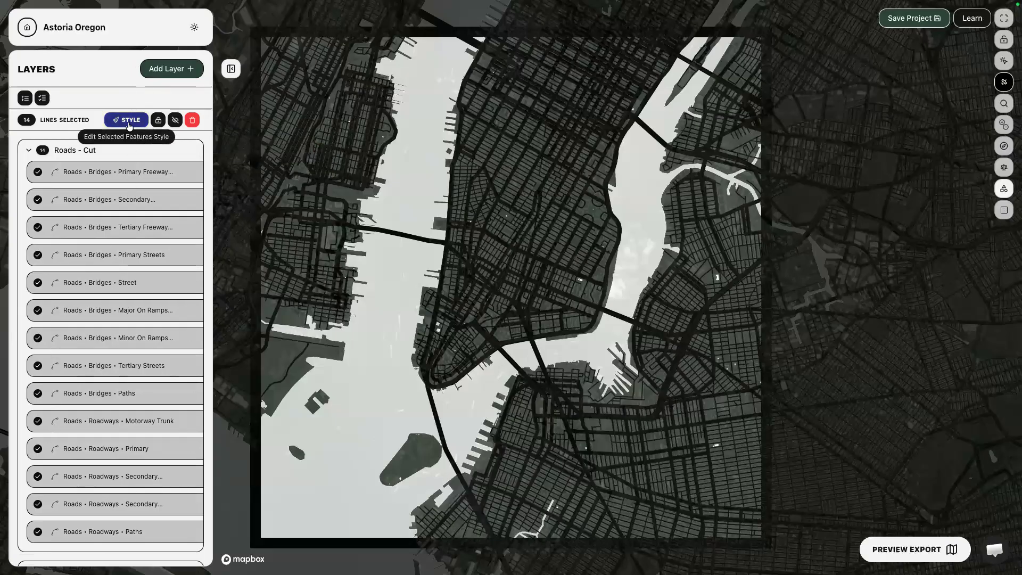
click(94, 154)
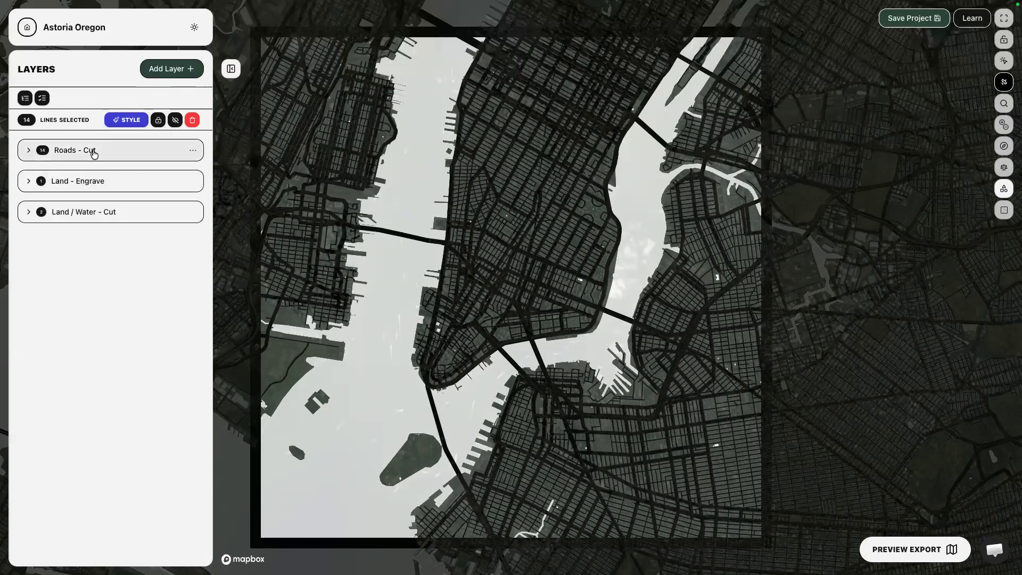
- Examine which features belong to the Roads - Cut, Land - Engrave and Land / Water - Cut layers
click(94, 154)
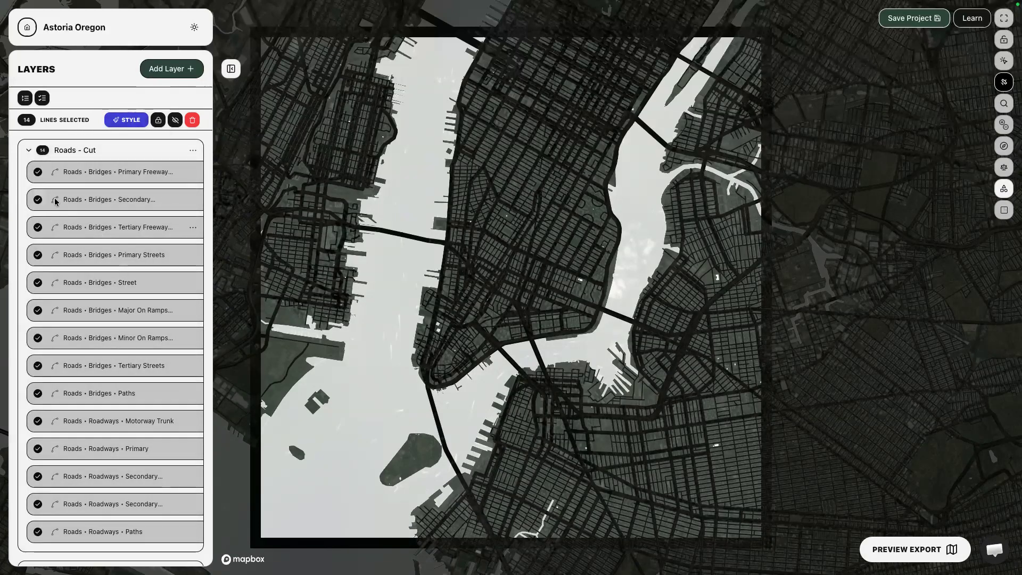
click(114, 154)
click(92, 183)
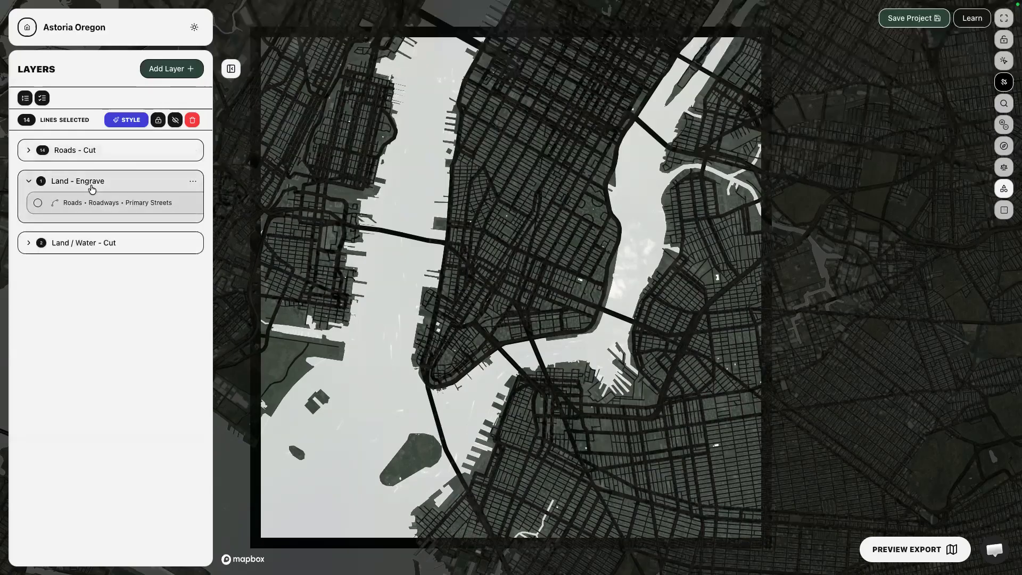
click(59, 243)
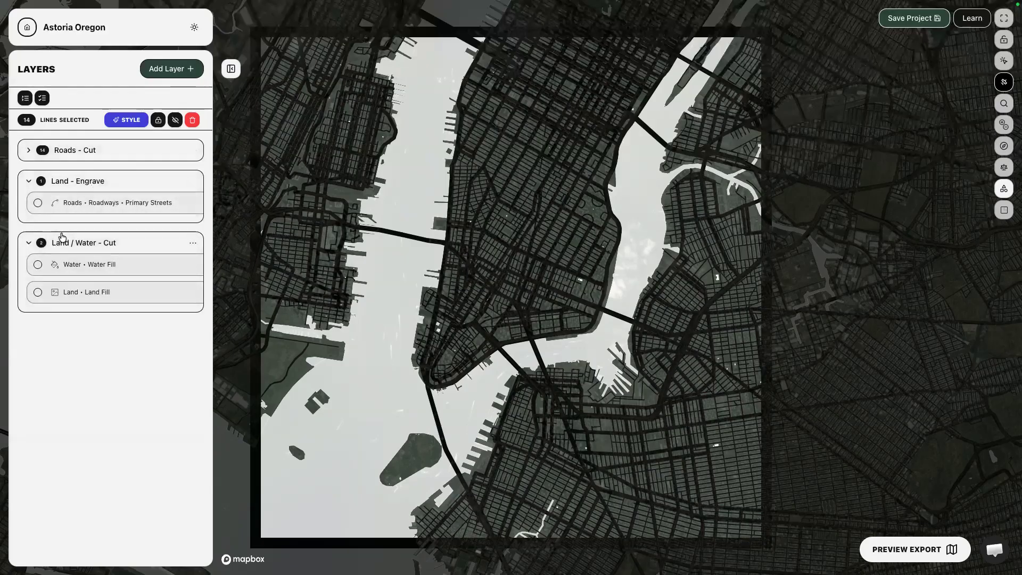
click(37, 265)
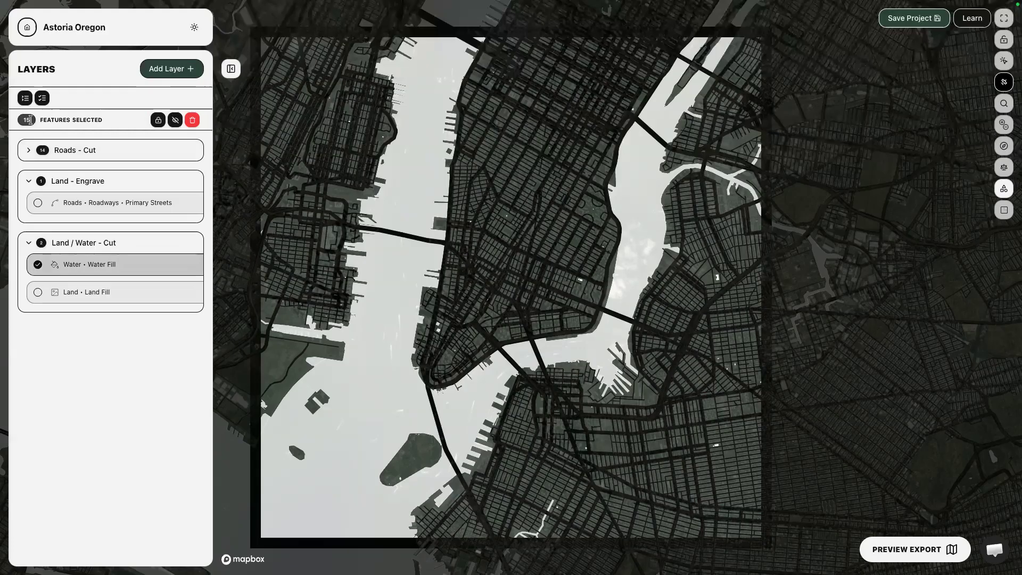
click(38, 265)
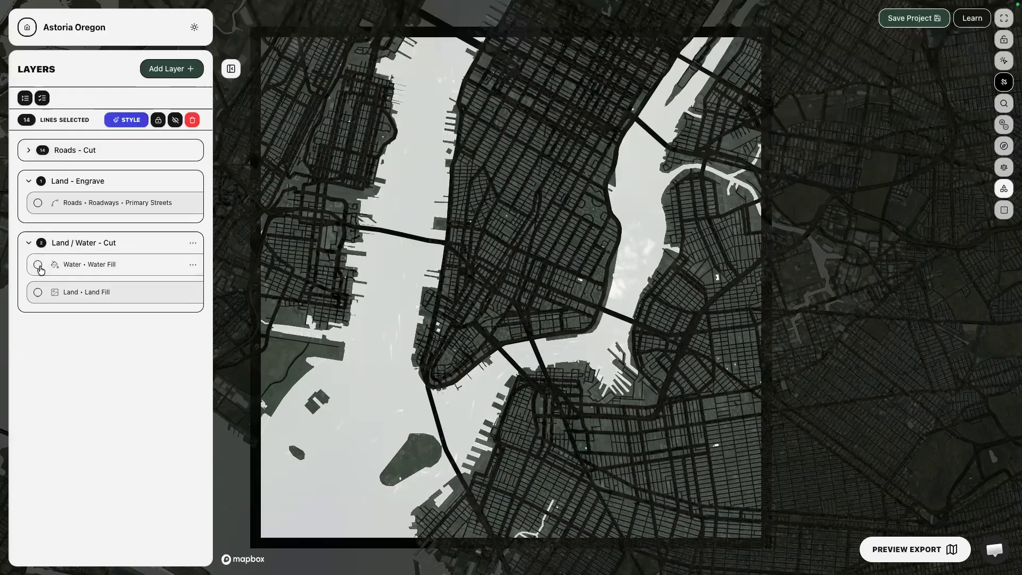
click(29, 181)
click(27, 211)
click(30, 152)
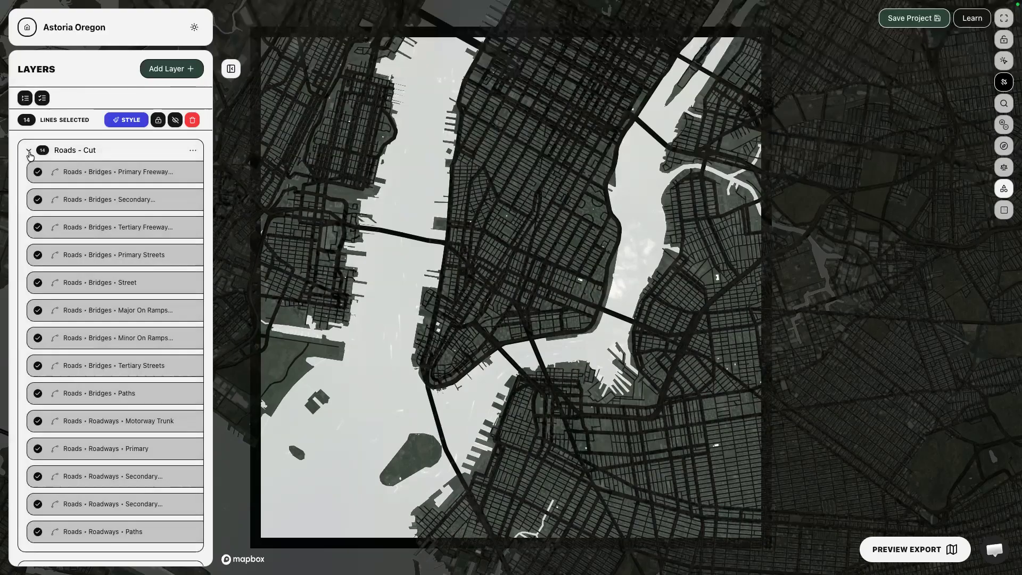
- Collapse all layer groups and clear the selection of every feature
click(26, 99)
click(26, 99)
click(26, 99)
click(42, 99)
click(42, 98)
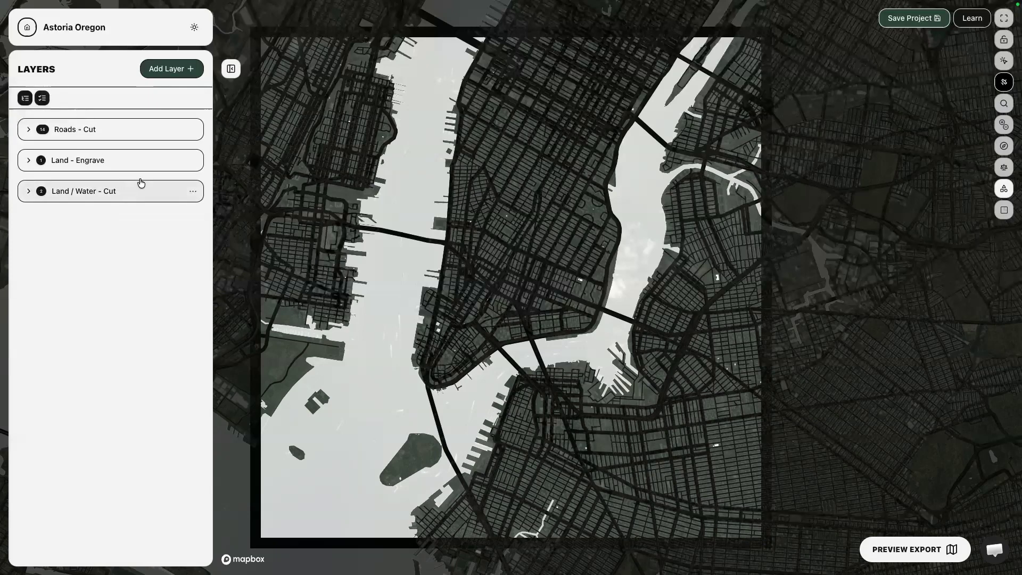
- Enlarge the Manhattan map slightly and shift it a little within the export frame
click(195, 130)
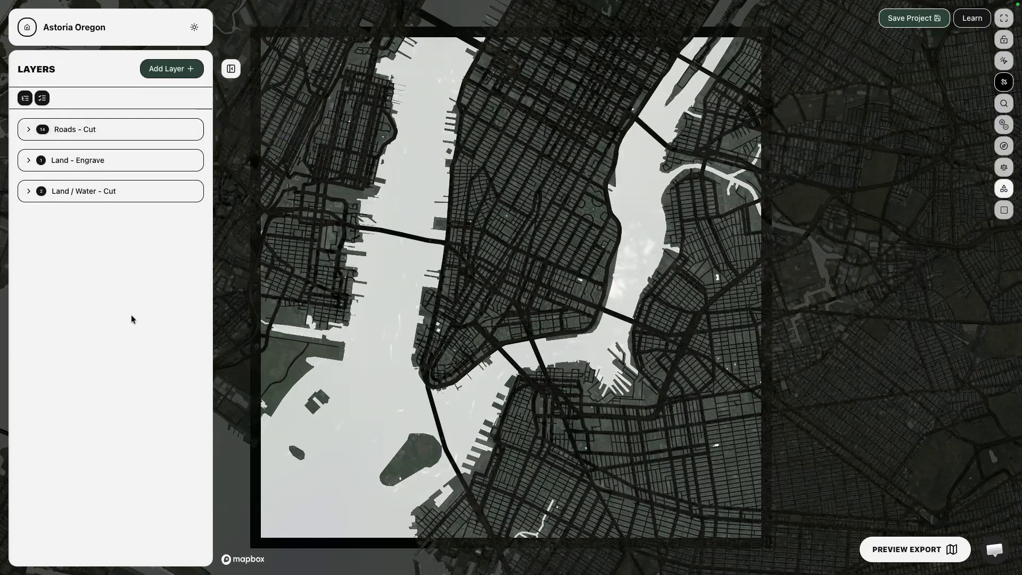
scroll(512, 233, up, 2)
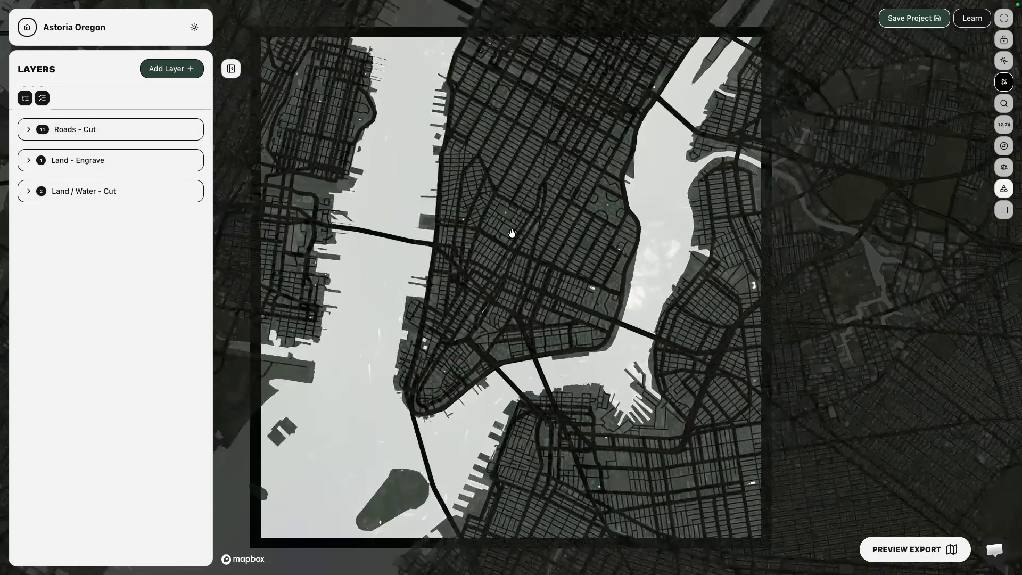
drag(511, 233, 507, 246)
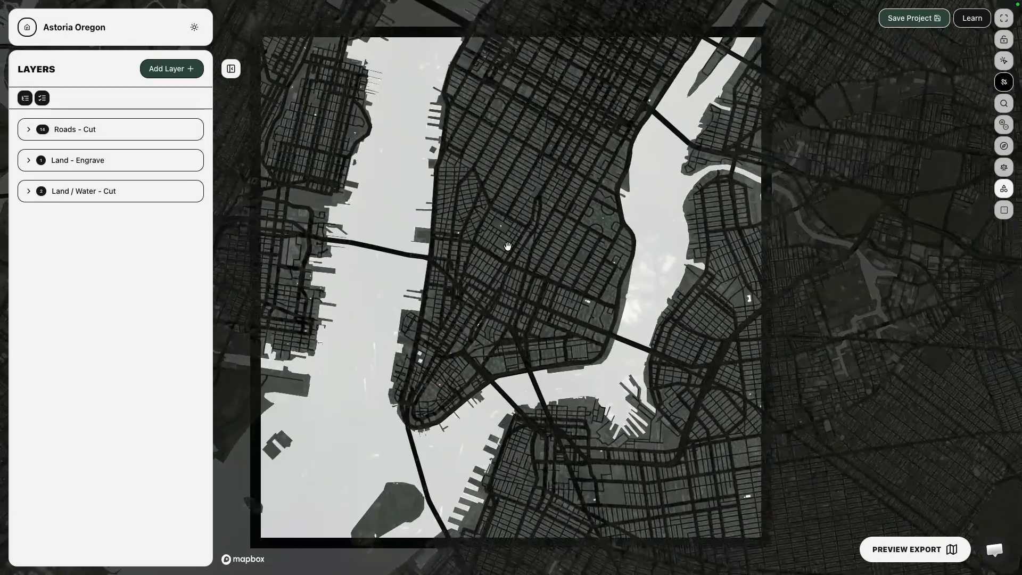
- List the features contained in the Land - Engrave and Land / Water - Cut layers
click(88, 130)
click(88, 129)
click(85, 160)
click(90, 222)
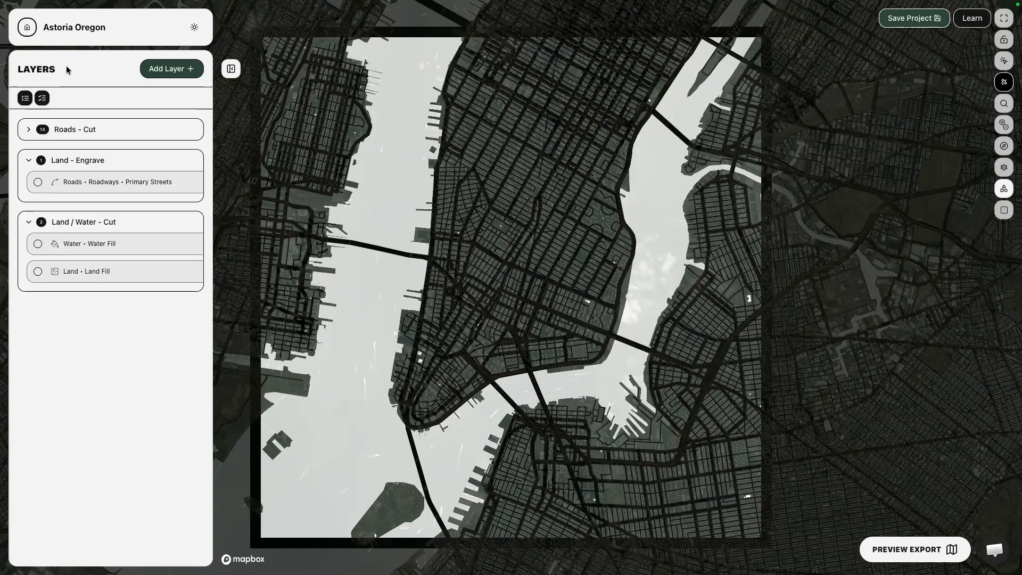
- Return to the project overview and duplicate the Astoria Oregon project
click(27, 27)
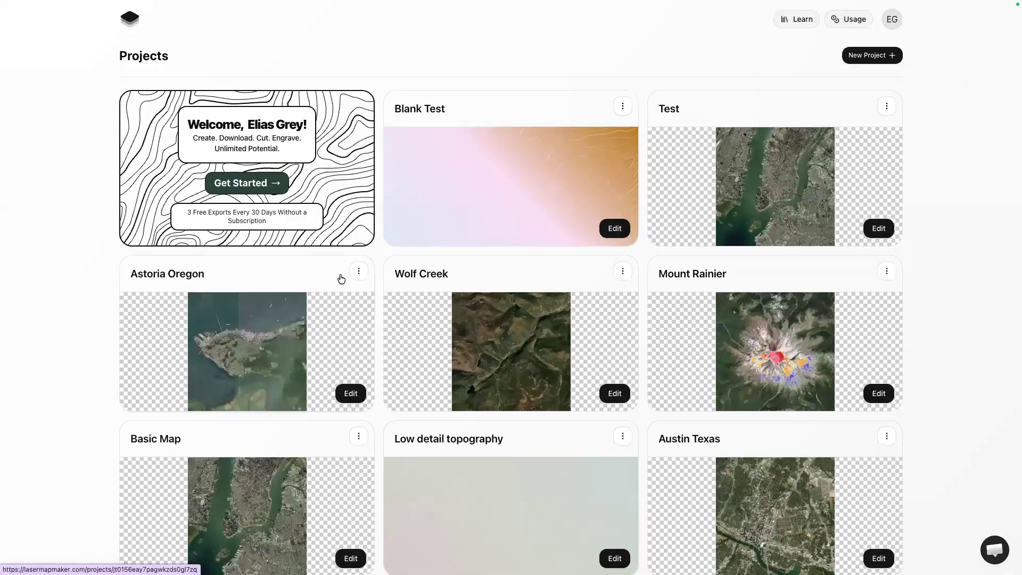
click(359, 273)
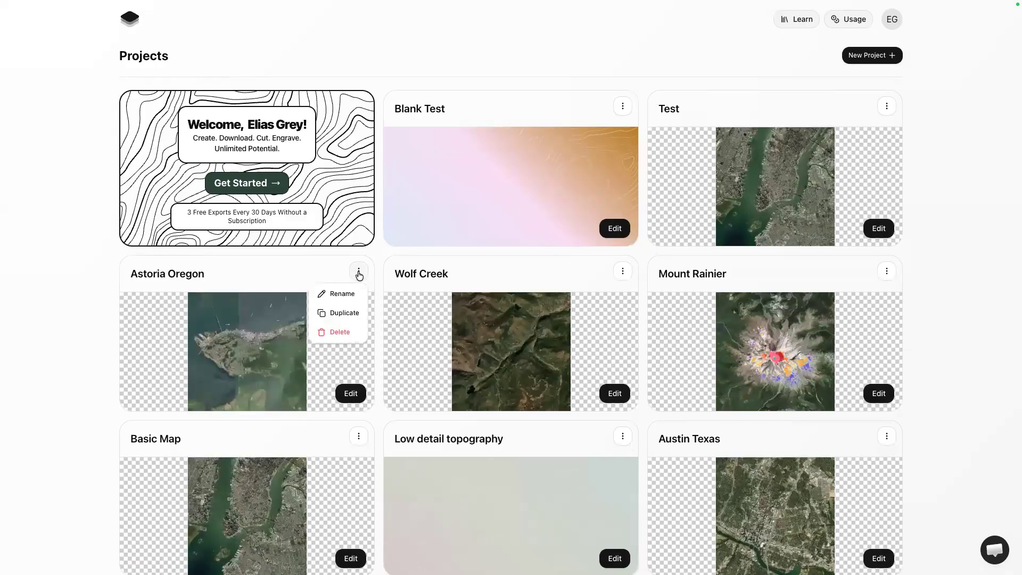
click(344, 314)
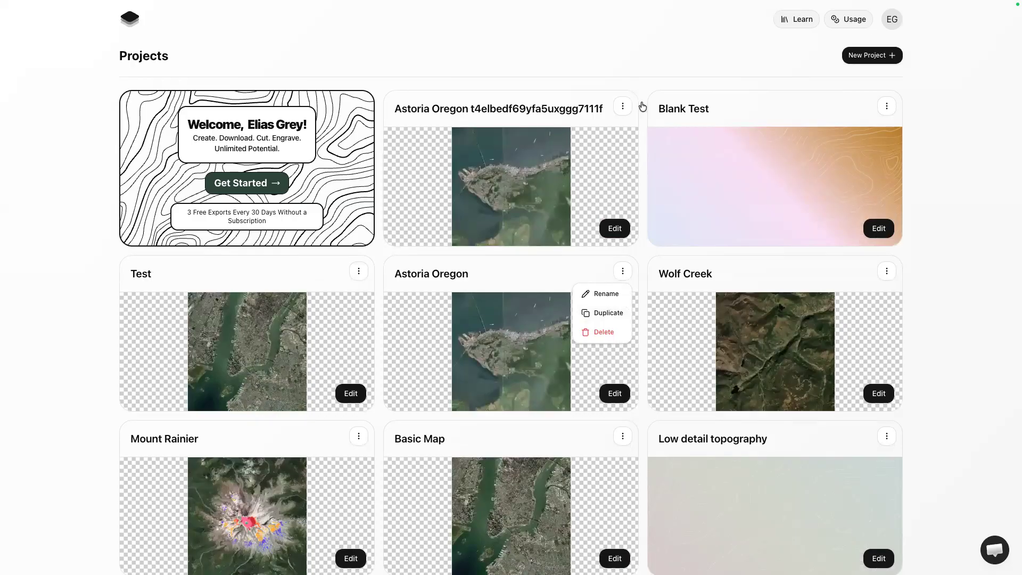
- Rename the duplicated Astoria Oregon project to Oregon
click(622, 107)
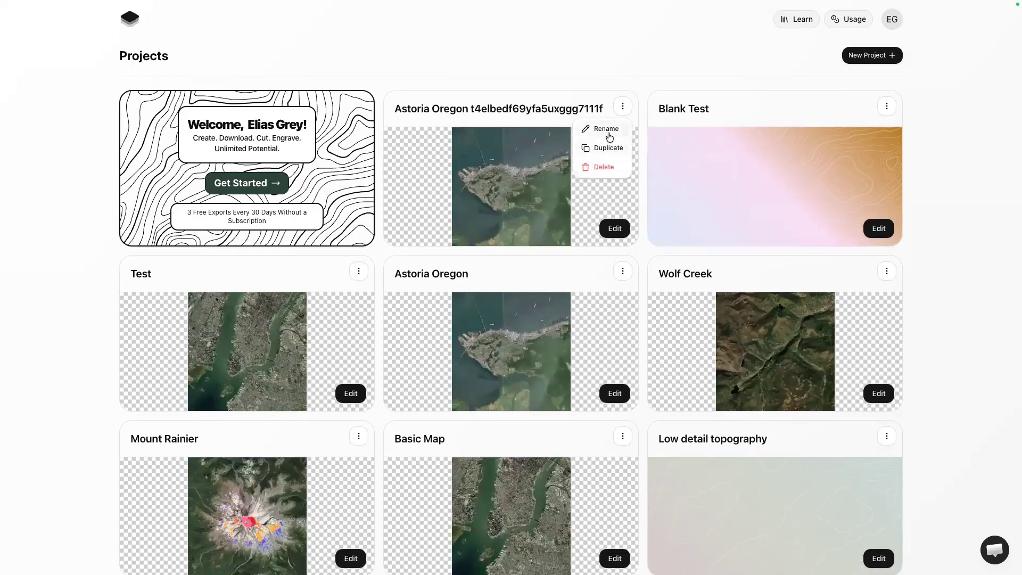
click(609, 134)
click(555, 274)
triple_click(555, 274)
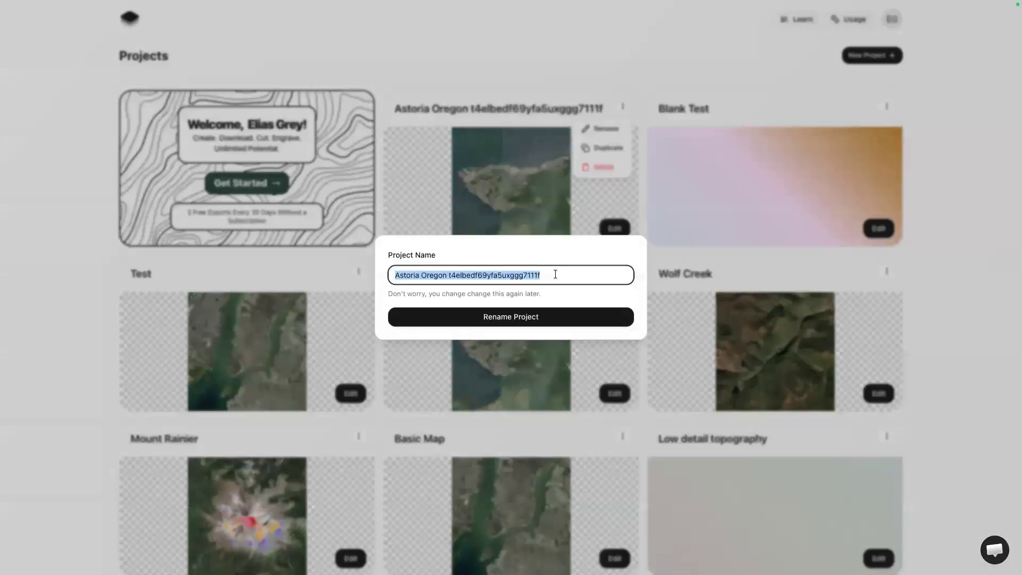
text(Oregon)
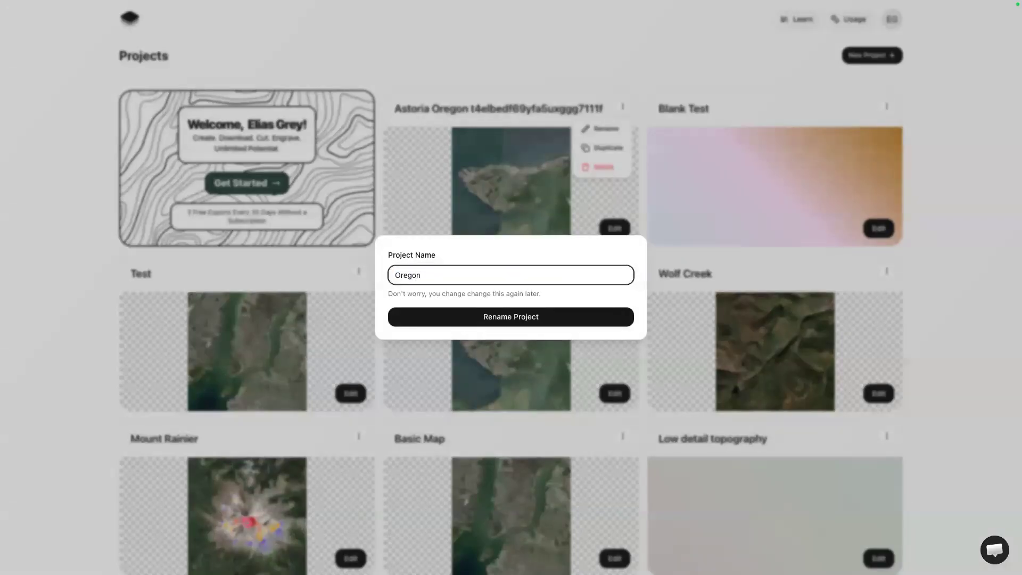
click(522, 316)
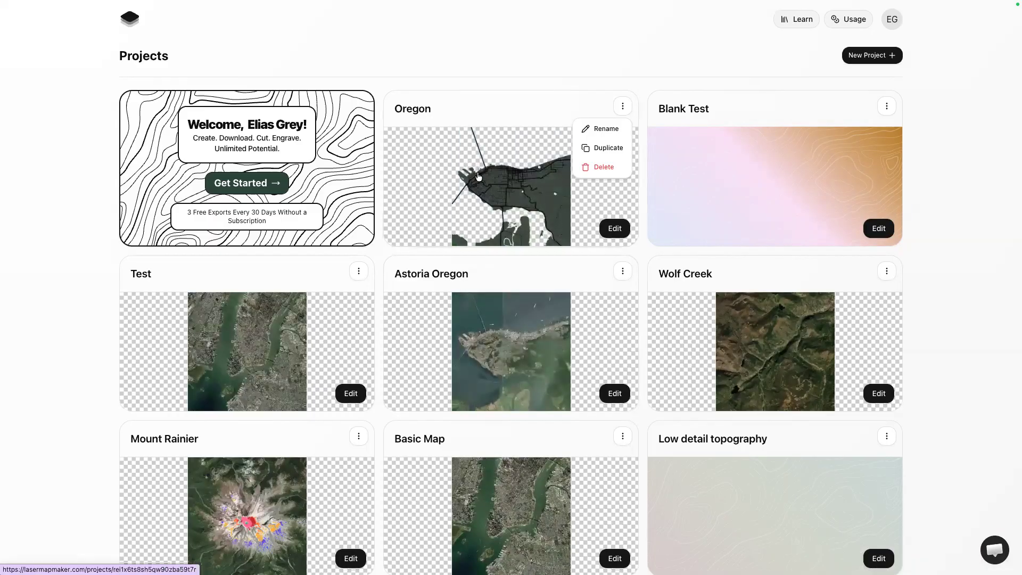
- Open the Oregon project in the studio and relocate its map to Warrenton, Oregon, by searching for "warrenton oregon"
click(491, 187)
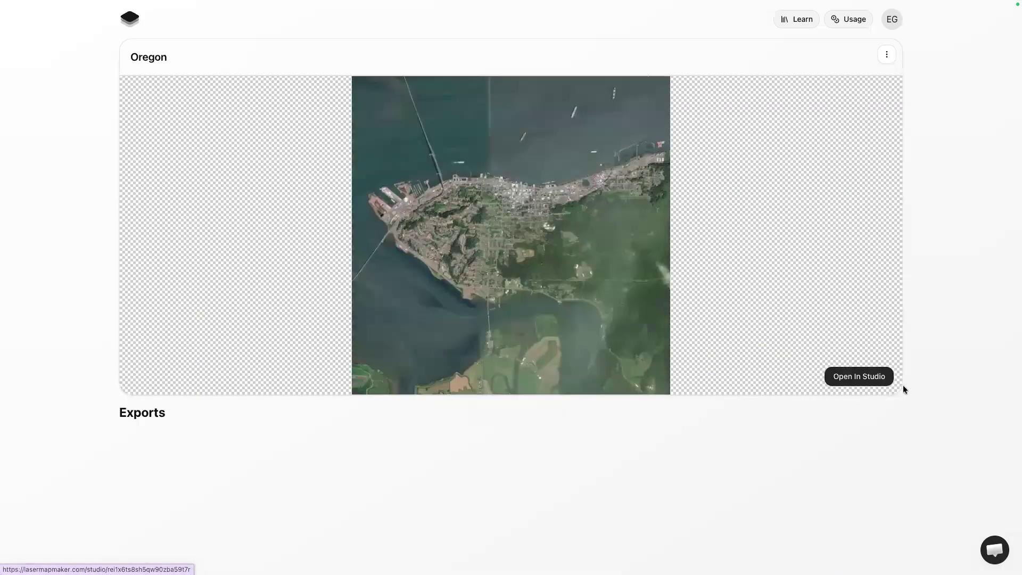
click(865, 376)
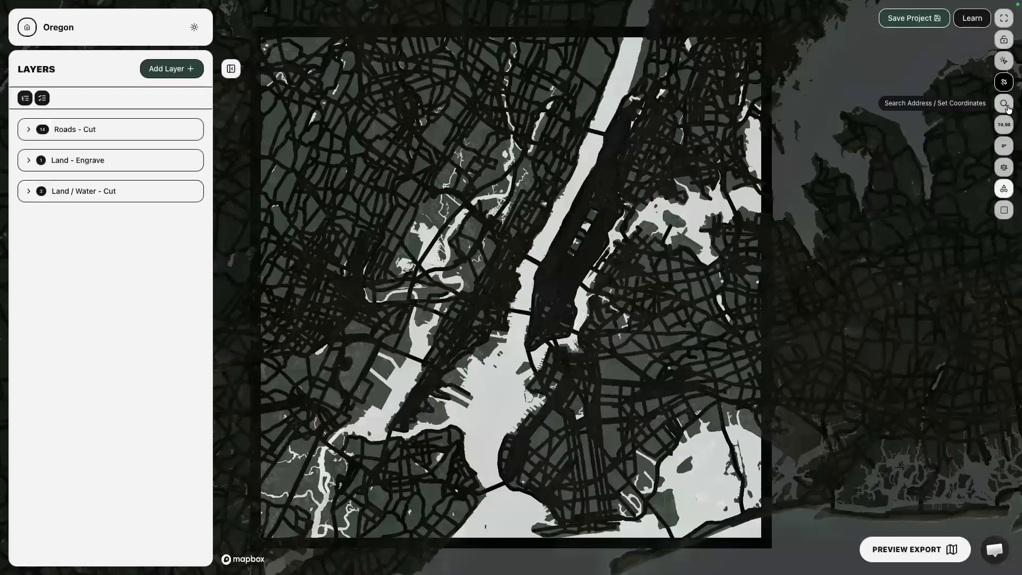
click(1005, 105)
text(warre)
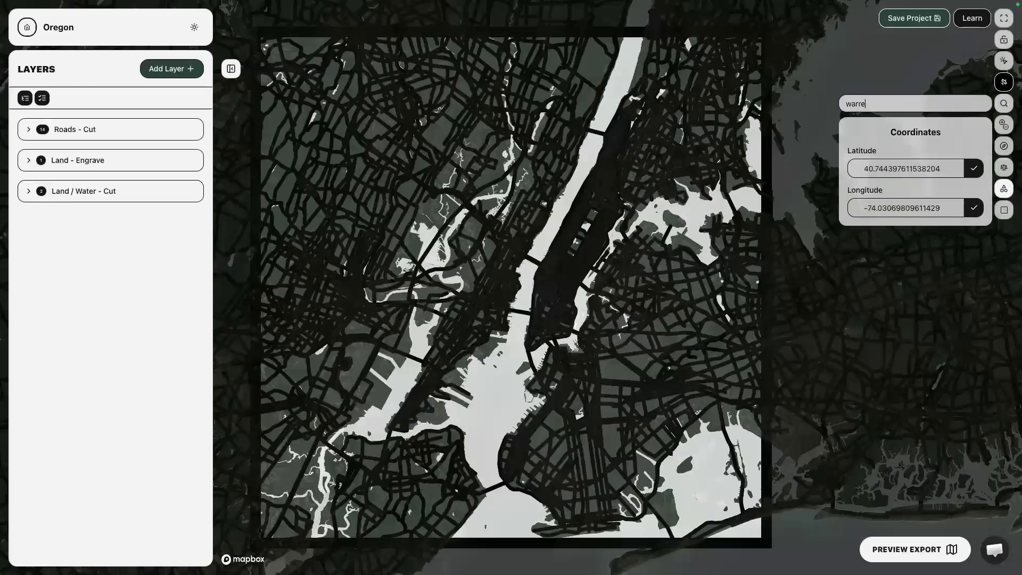
text(nton oregon)
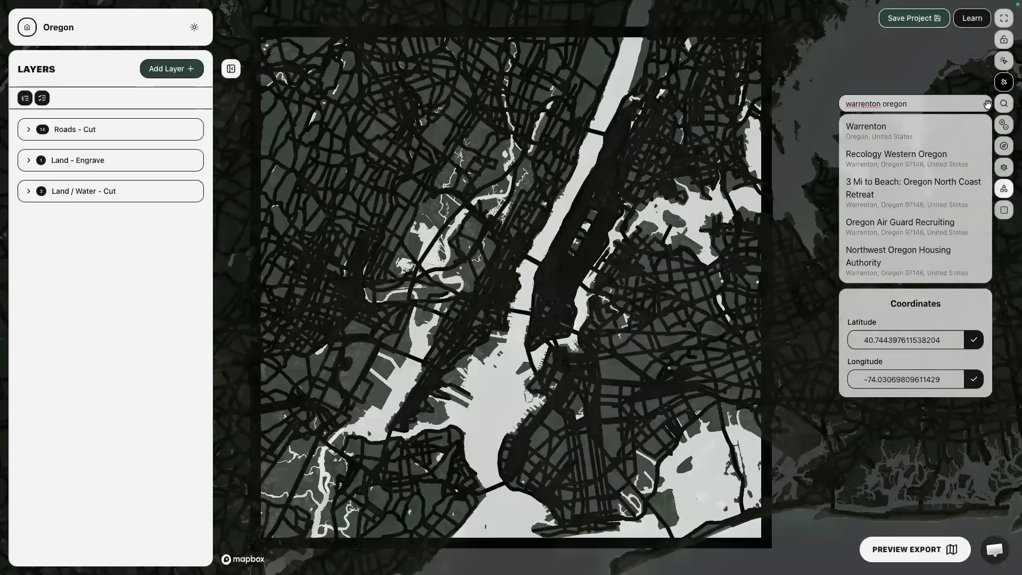
click(937, 140)
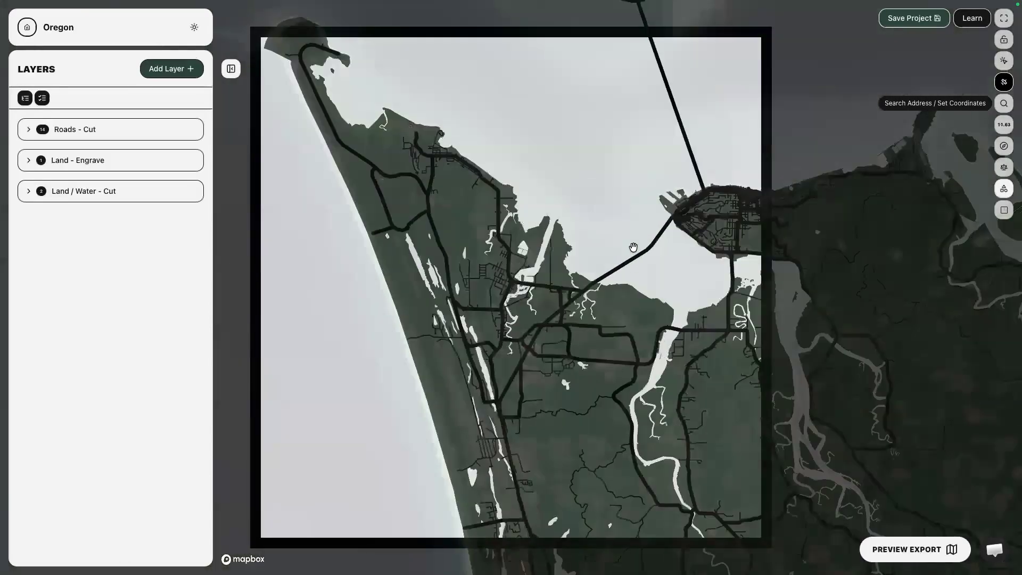
- Reframe the map at a zoom of about 11.4 to cover the Warrenton coast, the bay and the bridge to the north
scroll(557, 271, up, 5)
scroll(557, 271, down, 6)
scroll(557, 271, up, 3)
scroll(557, 272, down, 3)
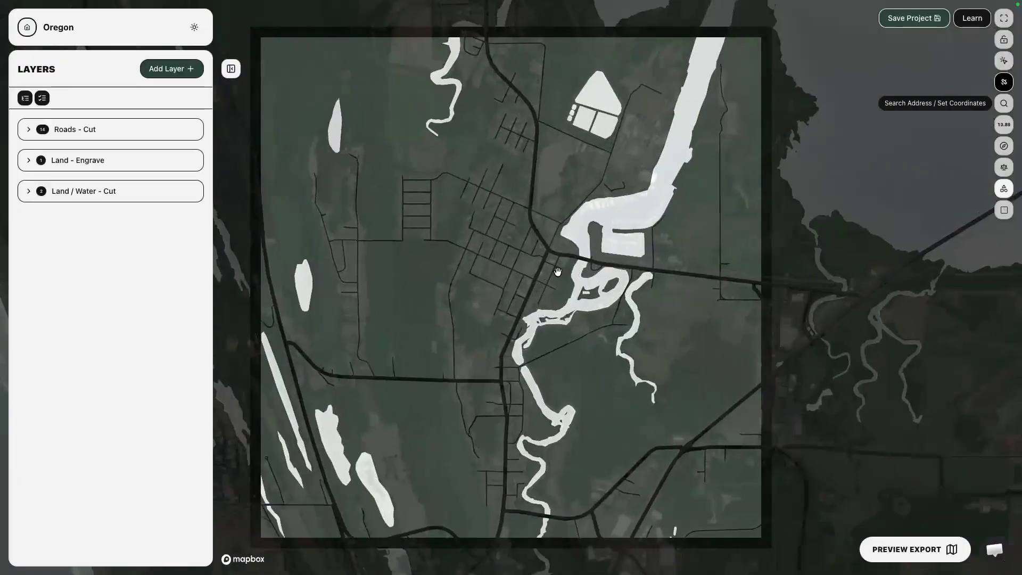
scroll(557, 271, down, 2)
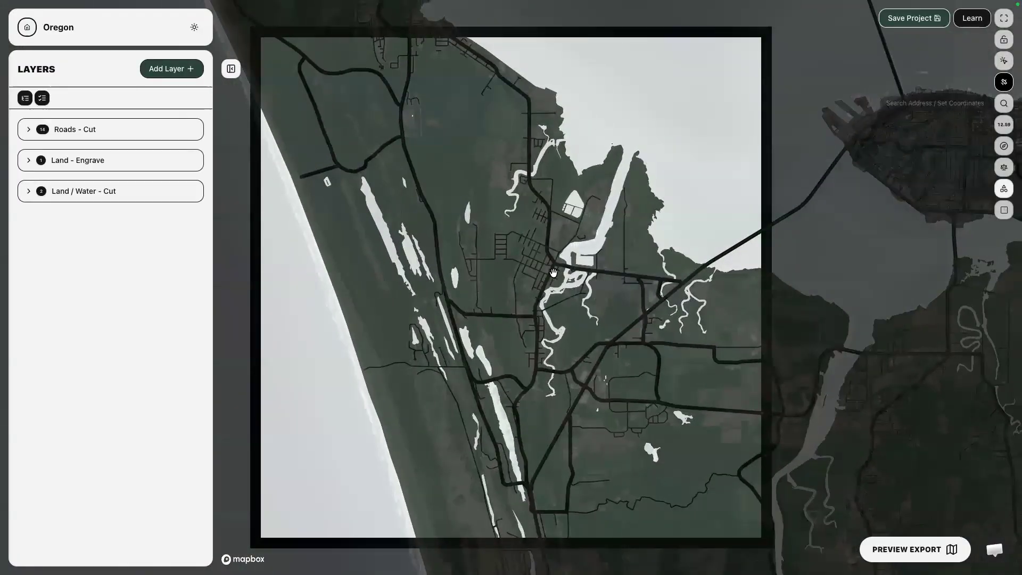
drag(555, 272, 551, 307)
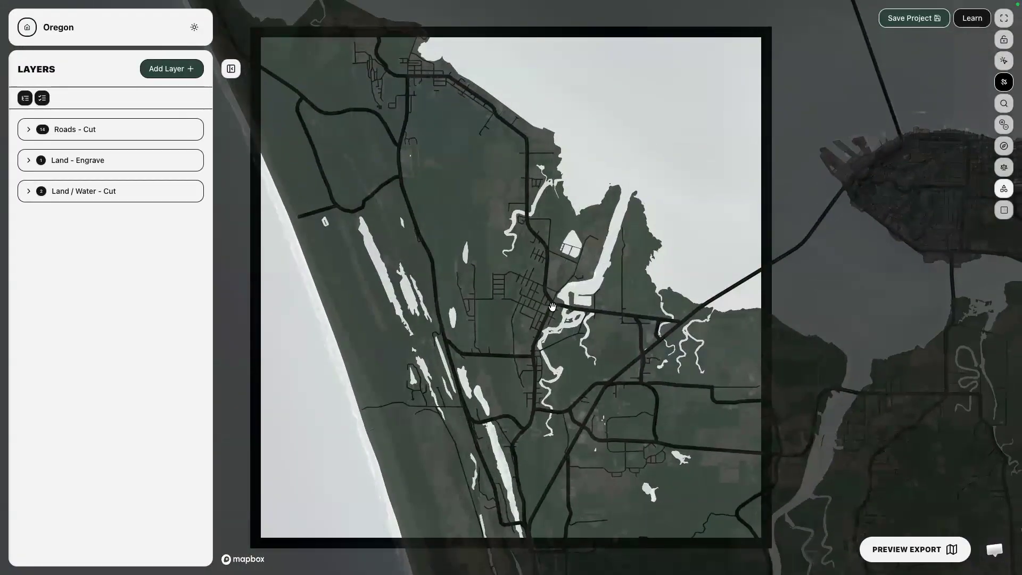
scroll(503, 391, down, 4)
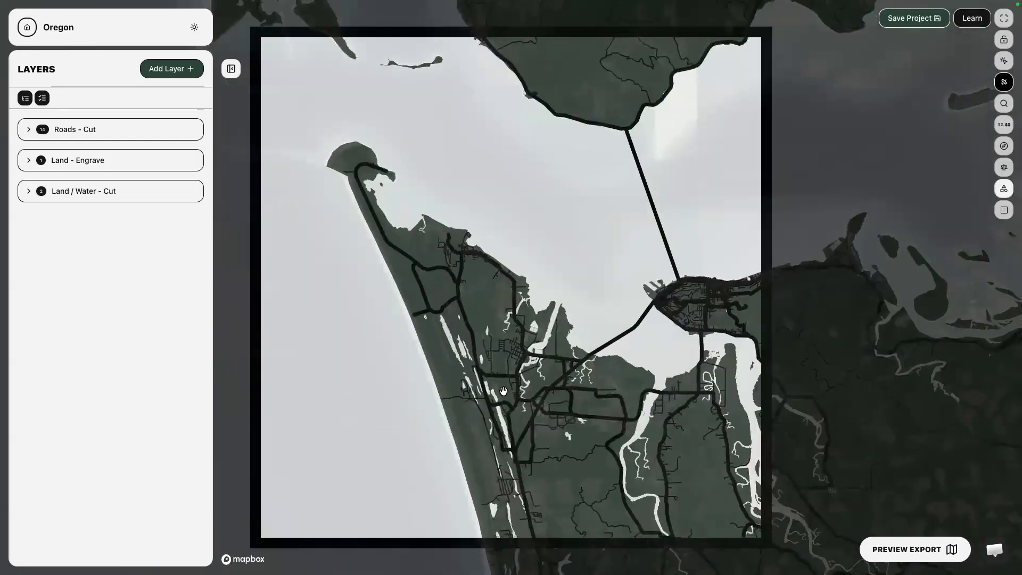
drag(477, 358, 447, 327)
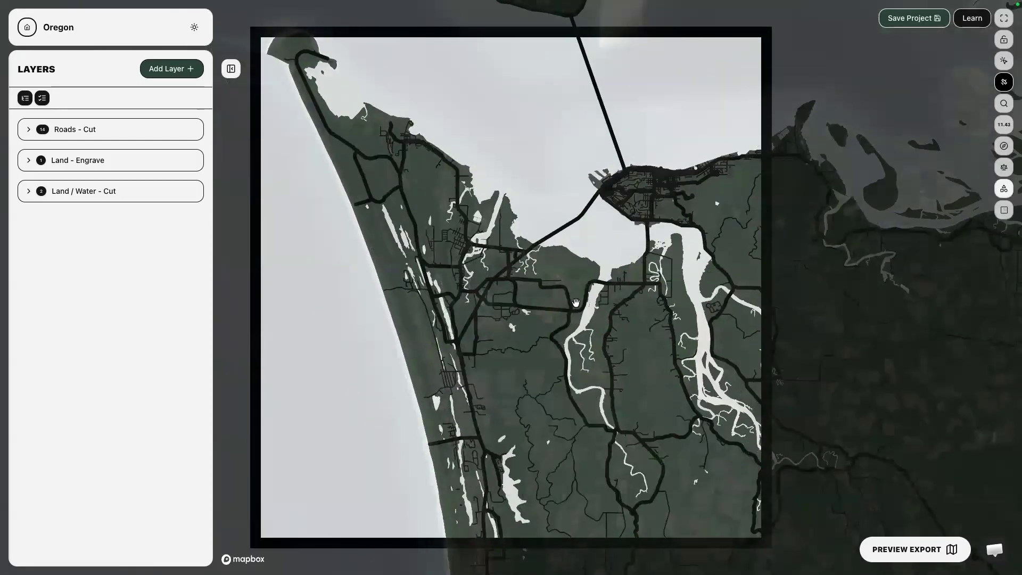
drag(406, 55, 434, 167)
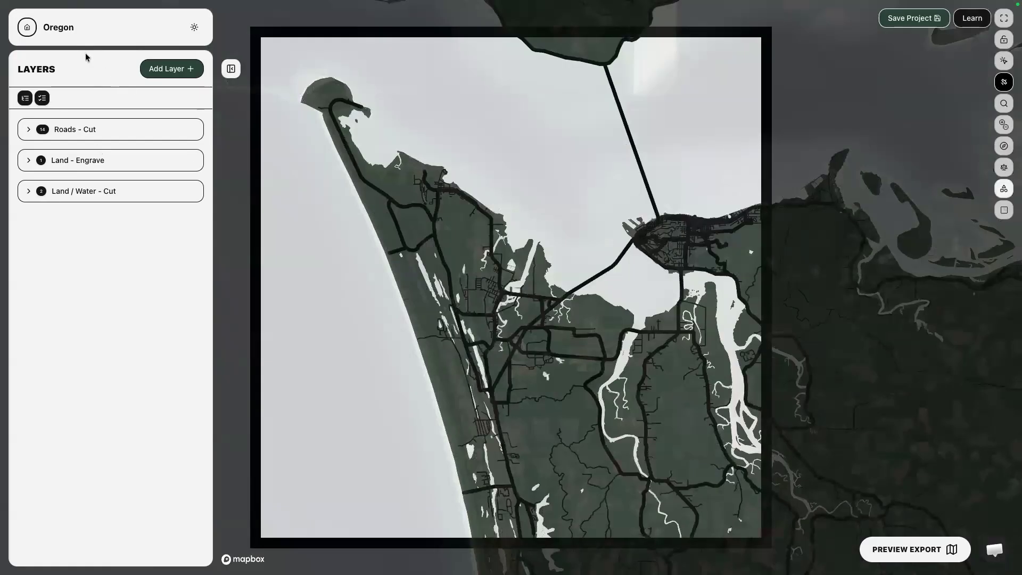
- Go back to the project overview and open the Astoria Oregon project in the studio
click(27, 27)
click(230, 328)
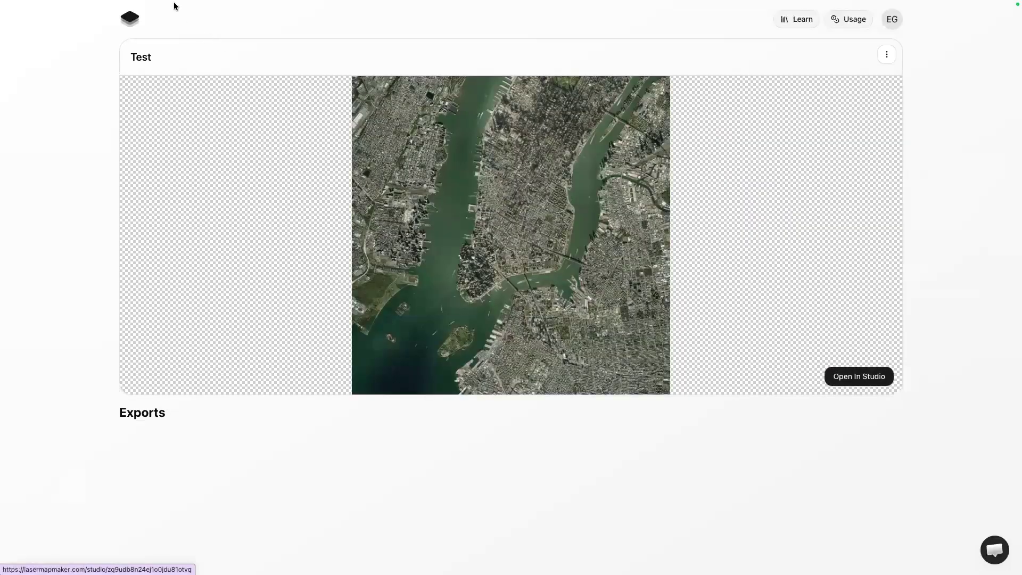
click(131, 18)
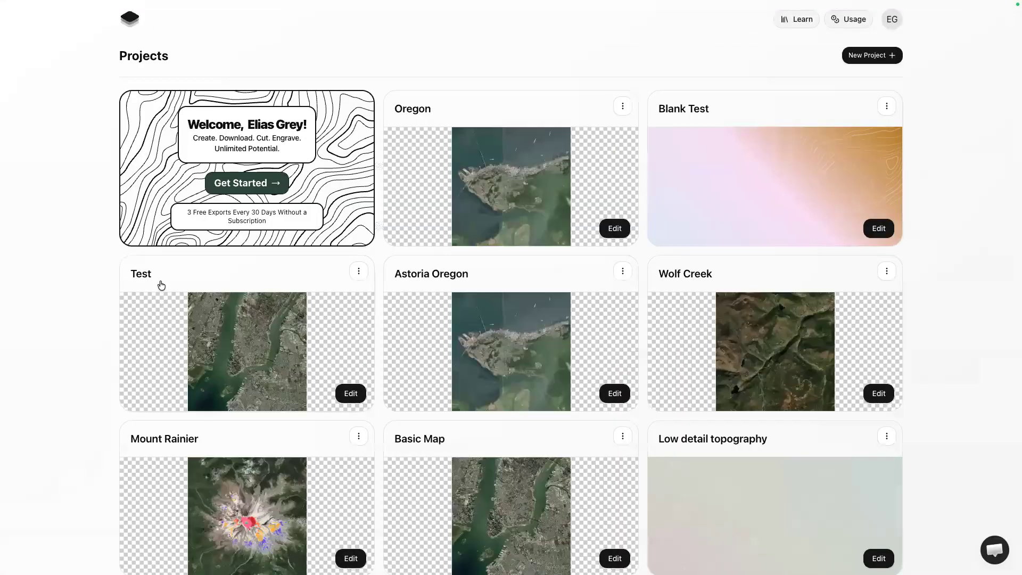
scroll(292, 365, down, 2)
click(512, 291)
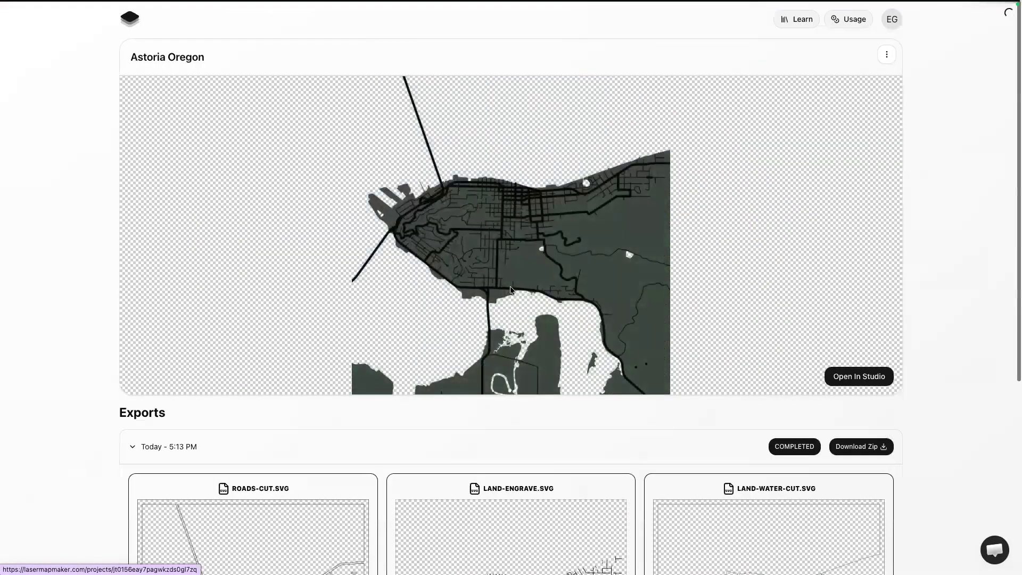
click(844, 378)
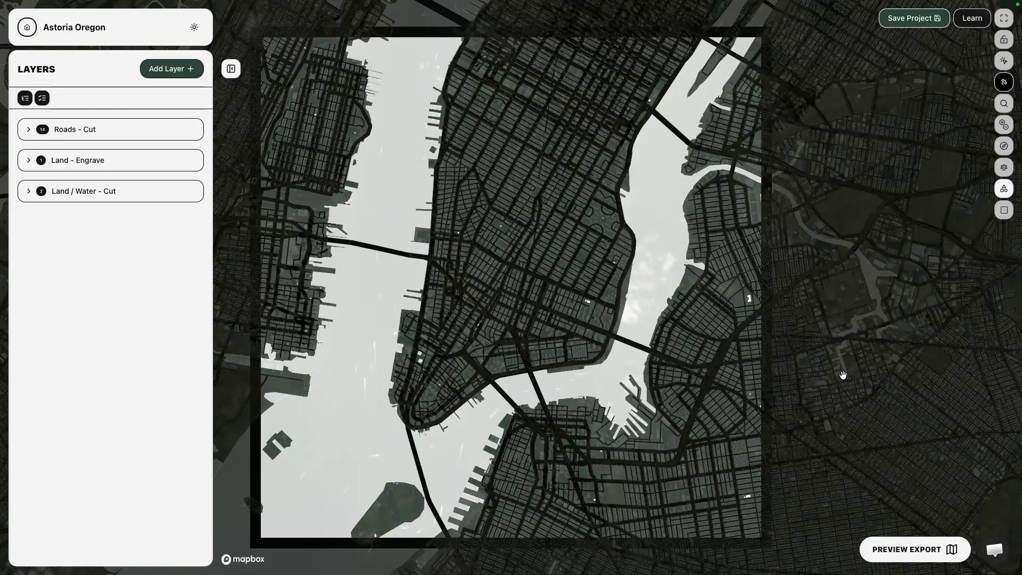
- Switch to LightBurn and examine the middle map design, with its engraved streets and cut coastline, up close
key(ctrl+Left)
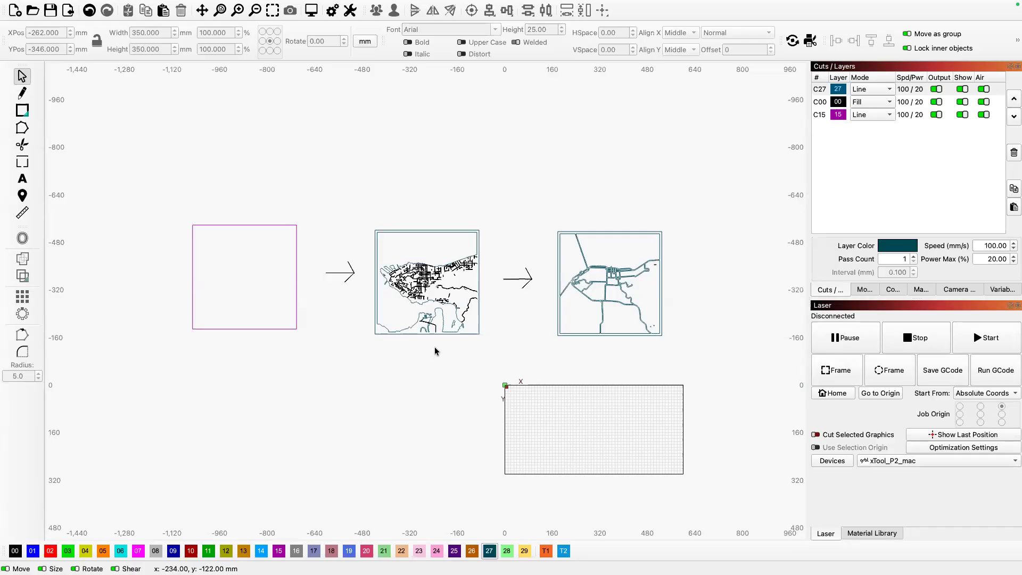
scroll(434, 351, up, 3)
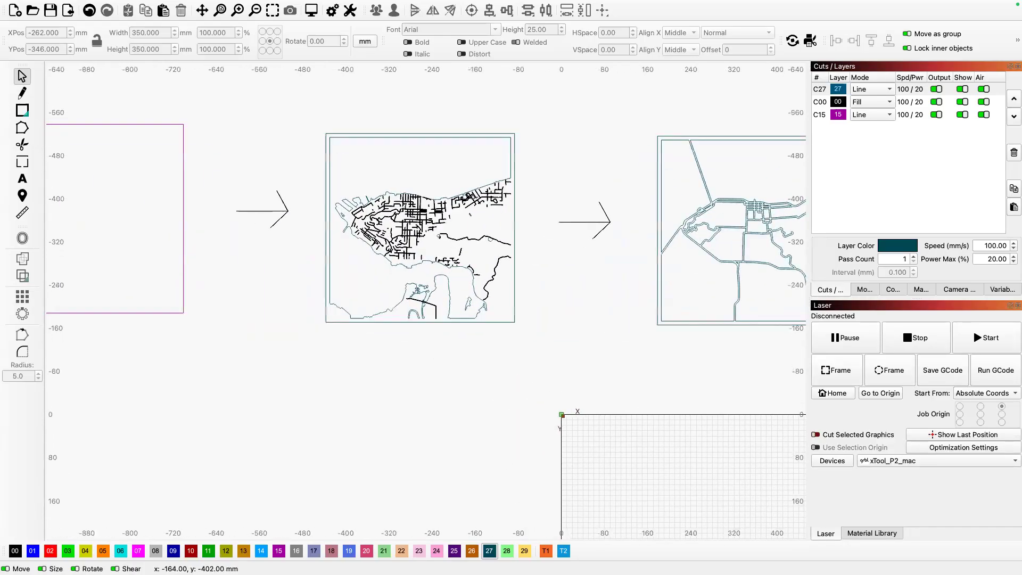
- Move the complete middle map design onto the laser bed and scale it proportionally to about 207 mm square
scroll(429, 426, up, 2)
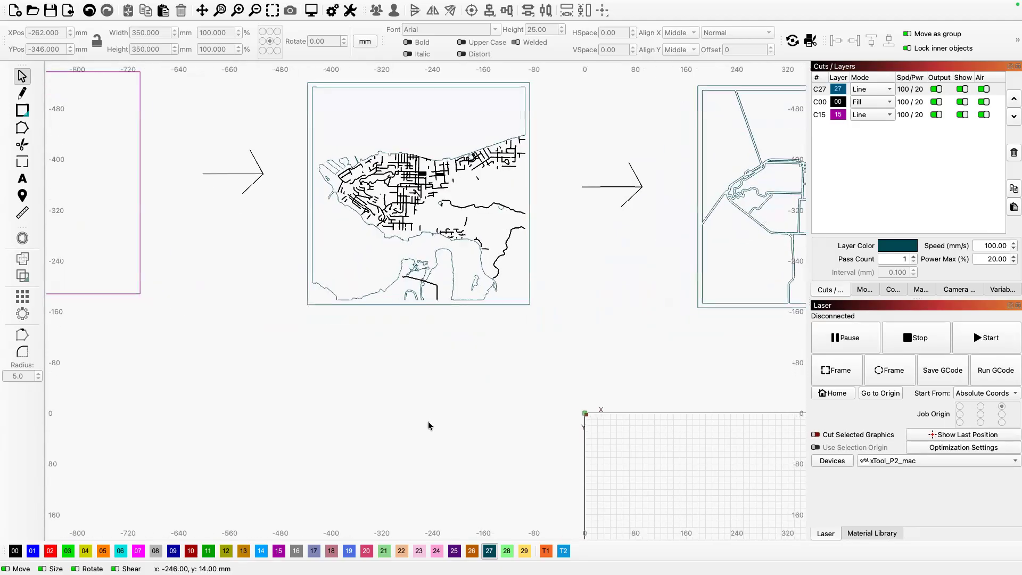
scroll(429, 425, down, 2)
scroll(358, 387, up, 3)
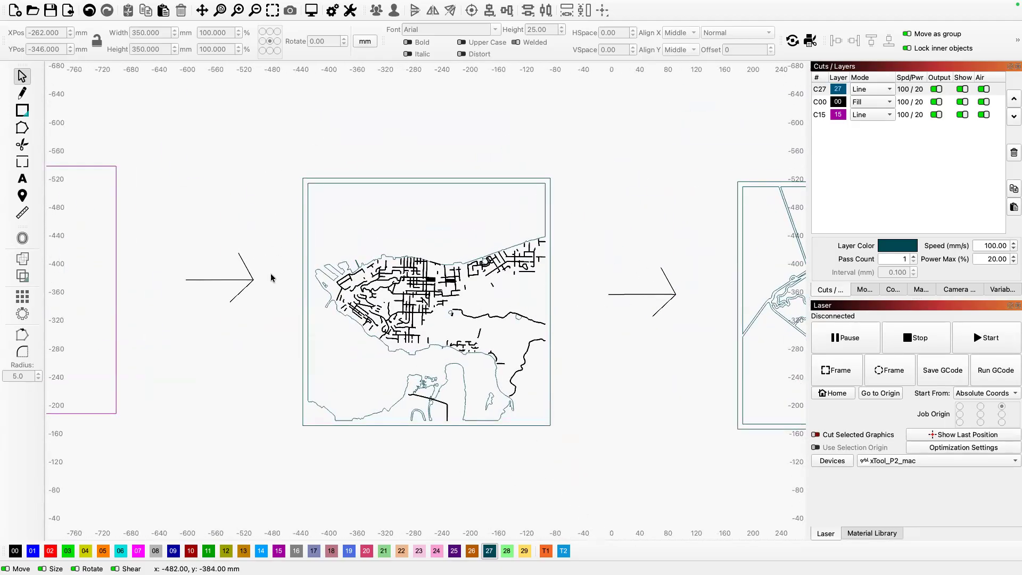
drag(281, 169, 554, 468)
scroll(554, 468, up, 2)
scroll(554, 468, down, 6)
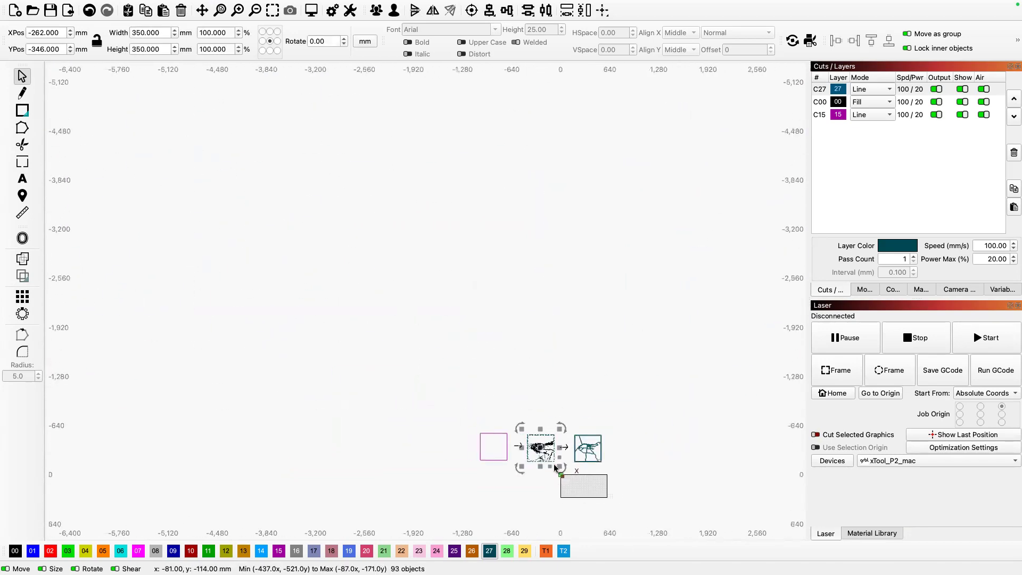
scroll(611, 509, up, 6)
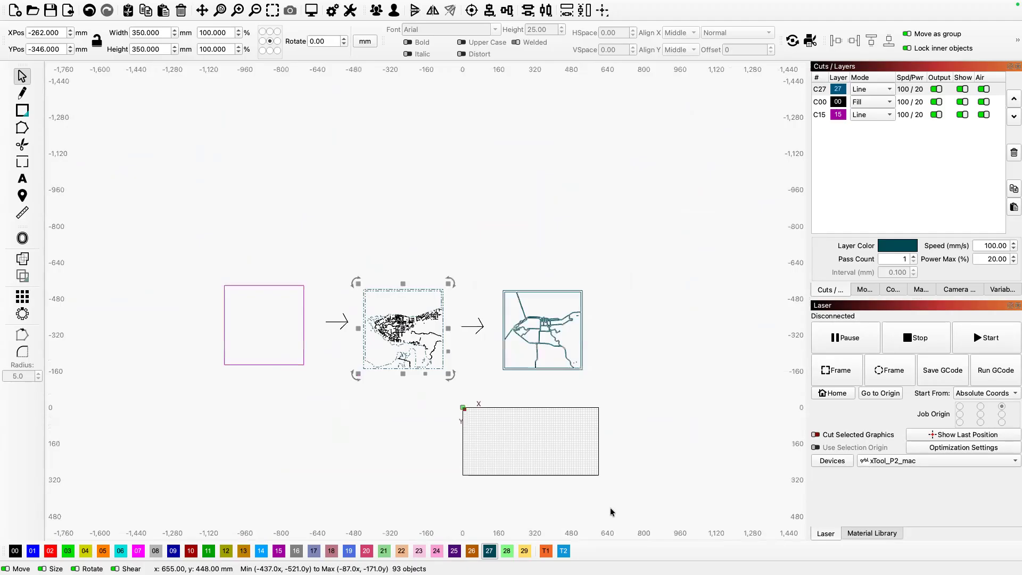
scroll(610, 512, up, 3)
drag(191, 145, 428, 352)
drag(515, 265, 444, 336)
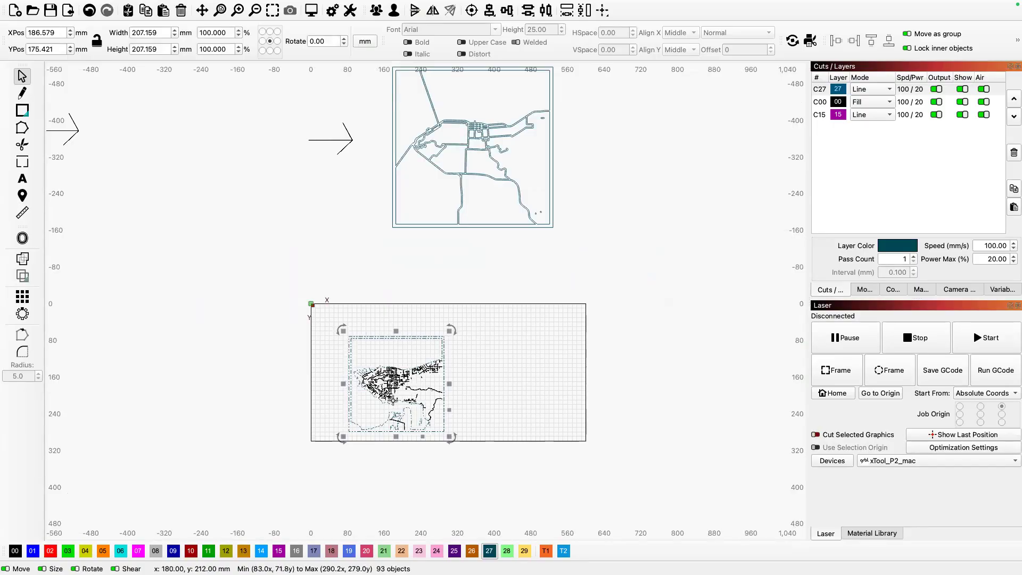
click(500, 335)
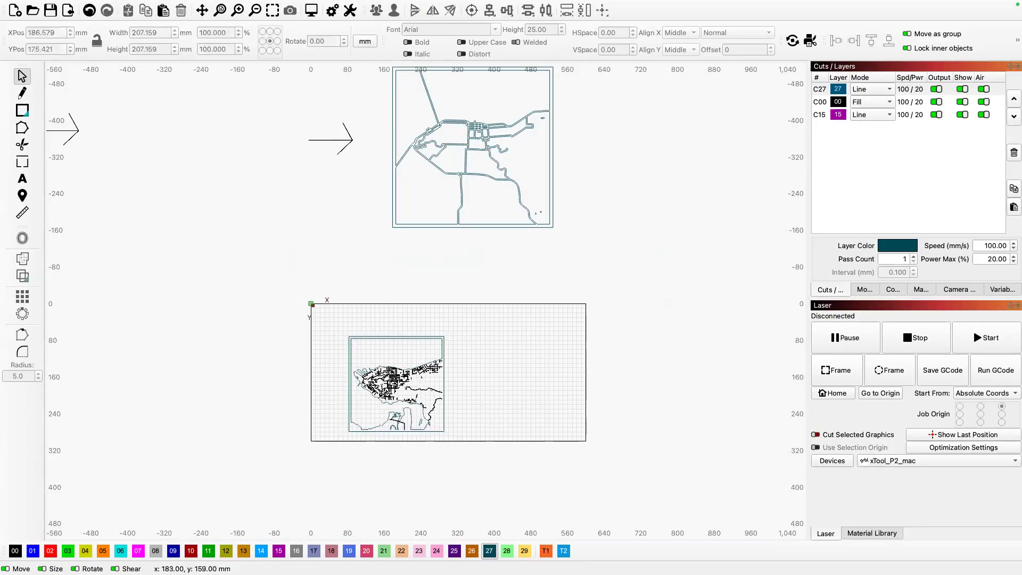
- Look at the cut settings of layer C27, the line layer of the frame and coastline
scroll(392, 388, up, 5)
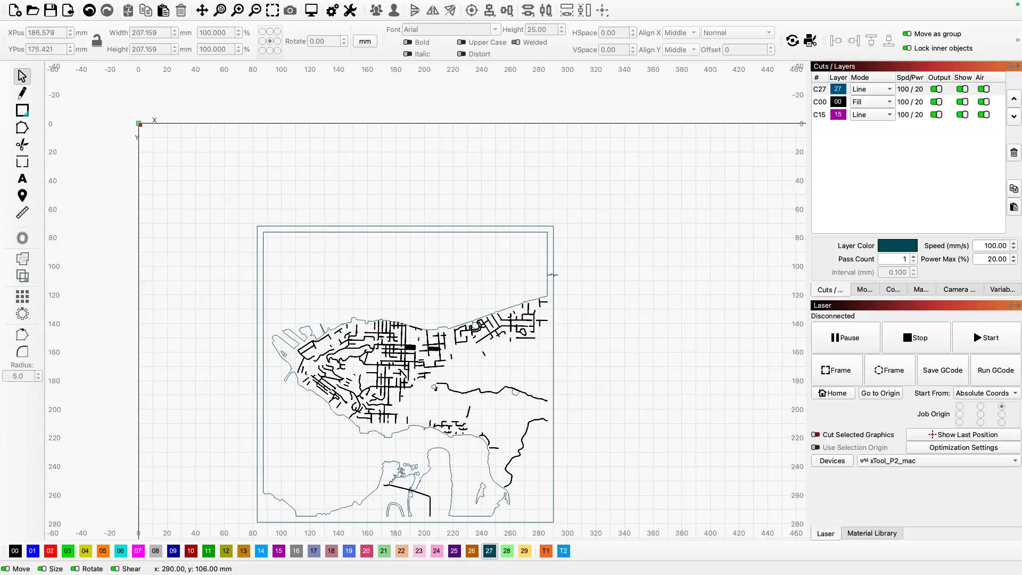
double_click(906, 90)
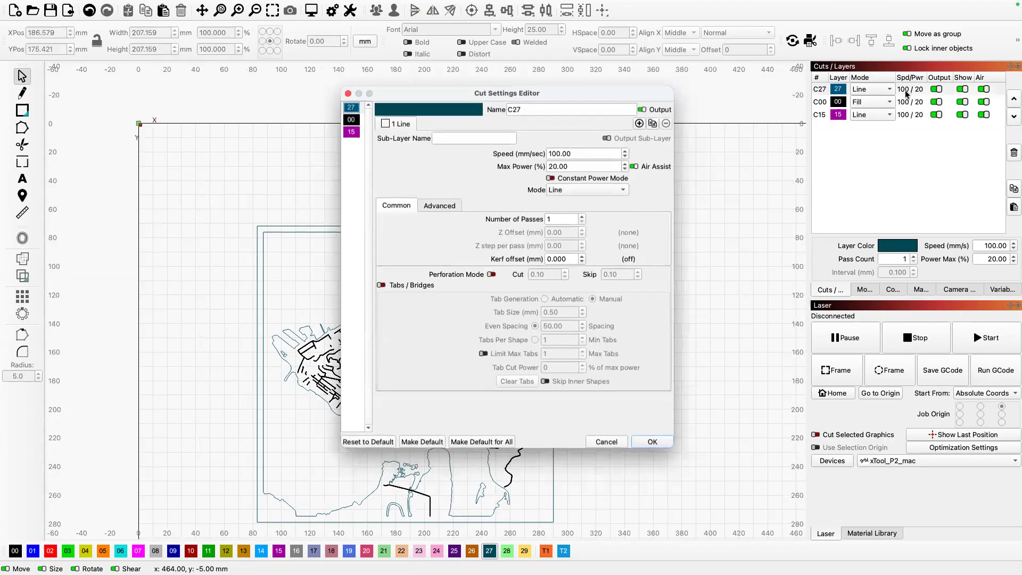
click(348, 93)
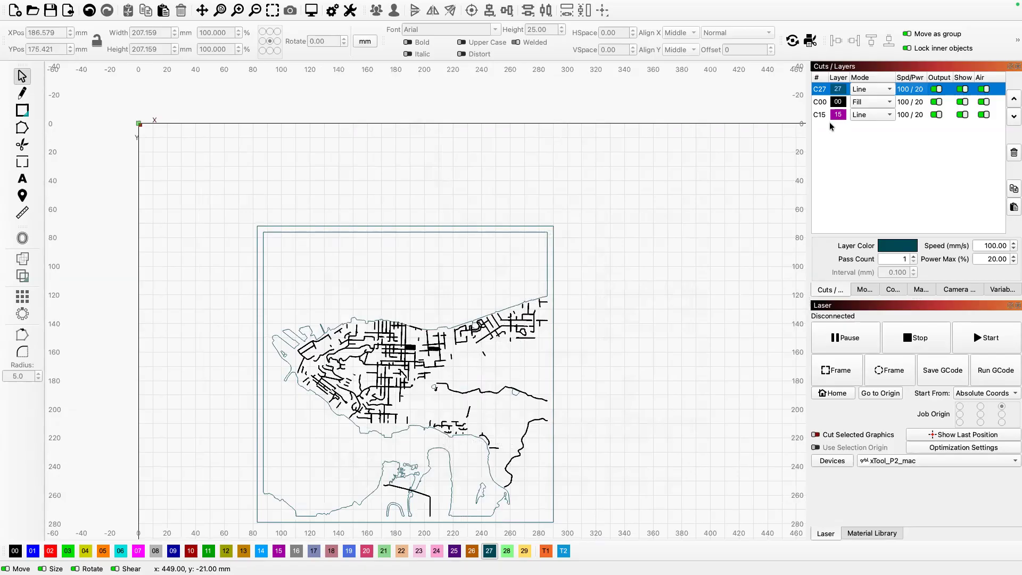
- Select the whole map design on the laser bed
scroll(383, 303, up, 2)
scroll(384, 303, down, 5)
drag(524, 449, 256, 235)
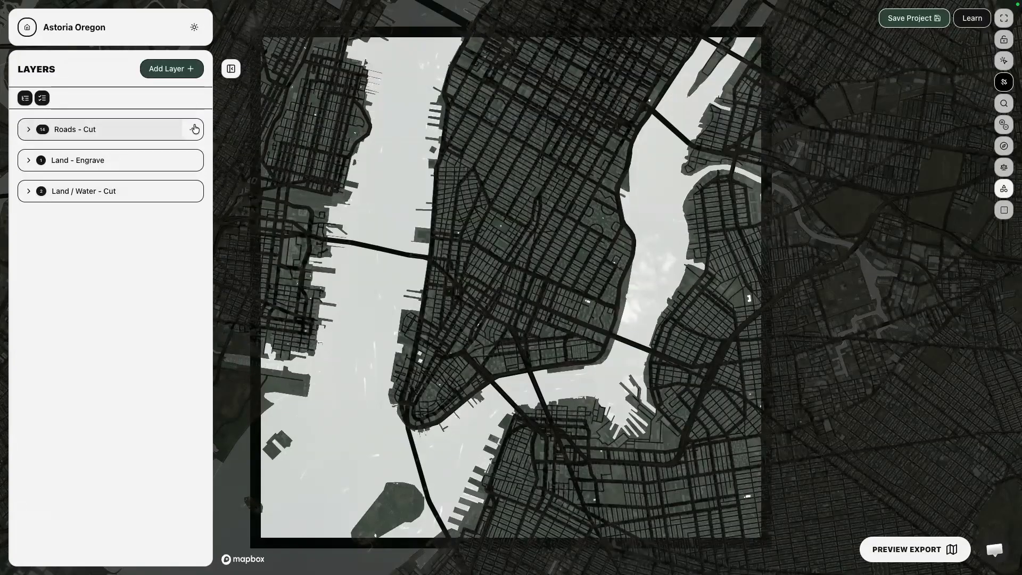
- Switch to the Astoria Oregon project in the studio, hide the Land - Engrave and Land / Water - Cut layers, and turn off the satellite overlay
click(193, 161)
click(286, 161)
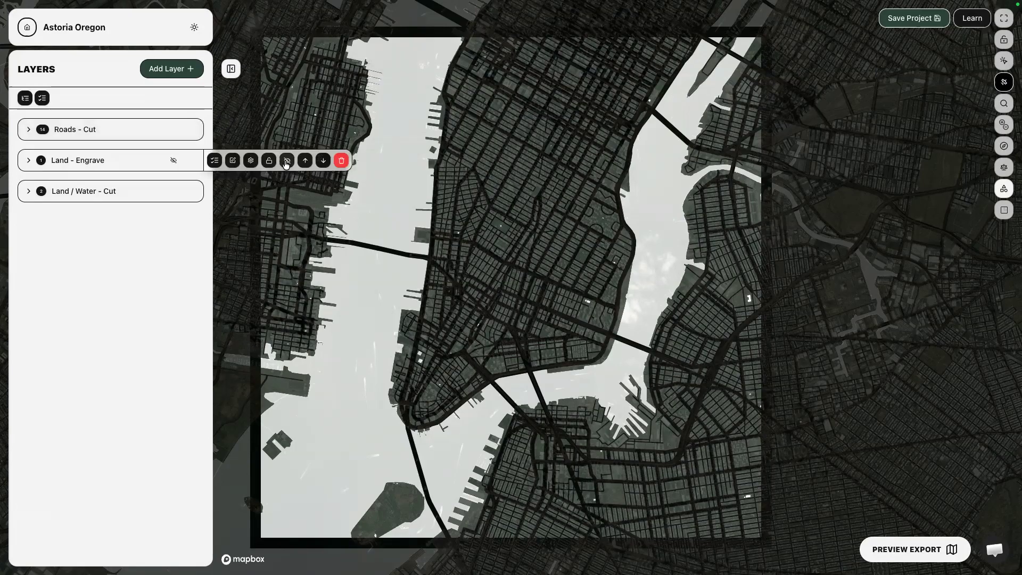
click(286, 161)
click(286, 161)
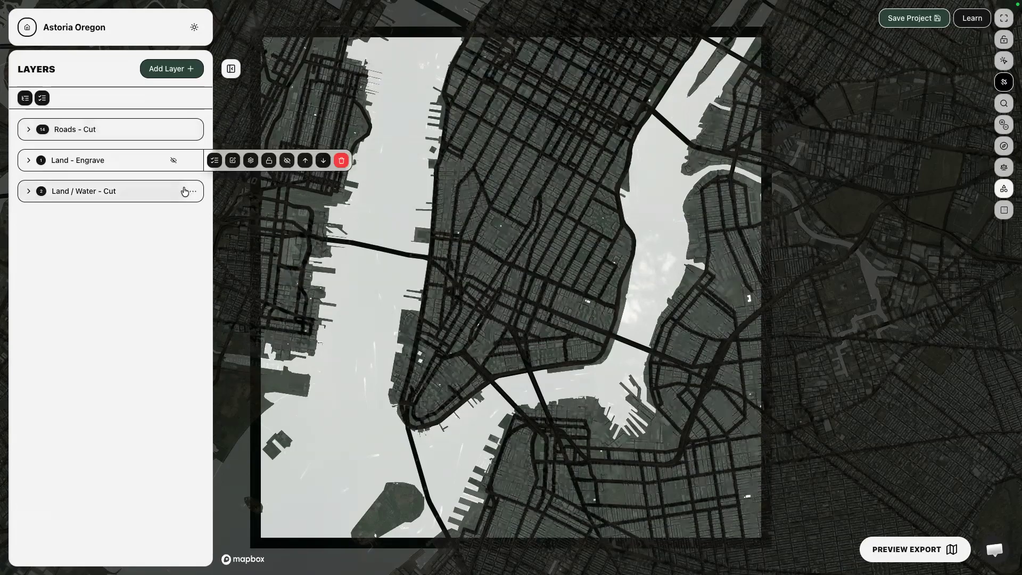
click(194, 191)
click(288, 192)
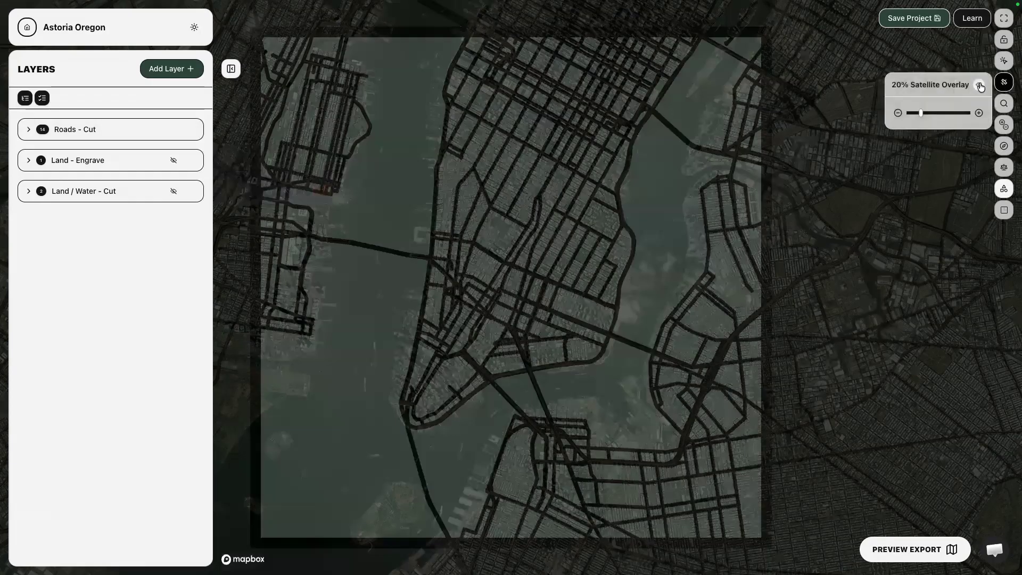
click(980, 86)
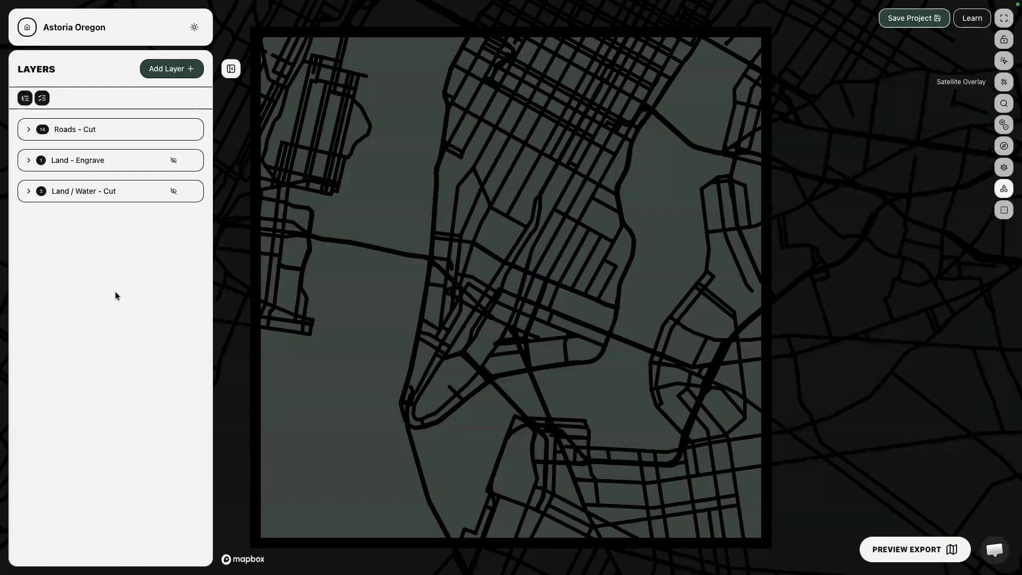
mouse_move(165, 133)
drag(589, 265, 566, 282)
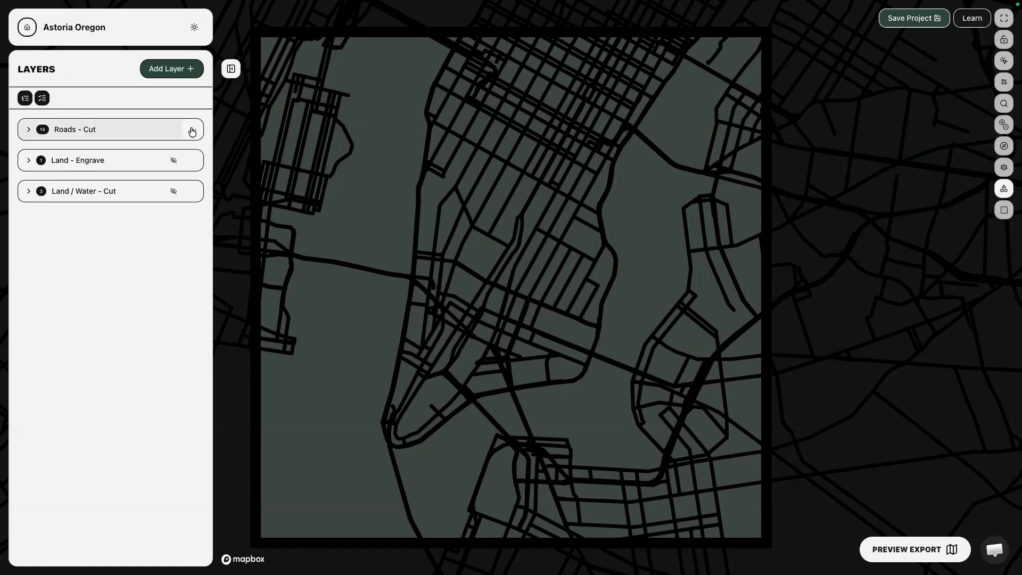
- Open the Roads - Cut layer options and review the choices for Tracing Strategy and Output Format
click(192, 131)
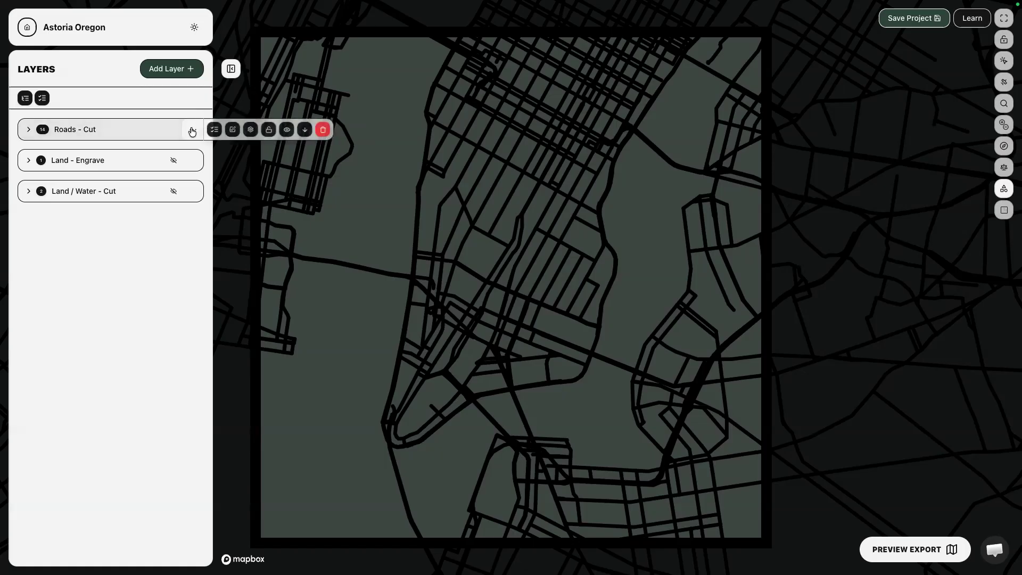
click(251, 131)
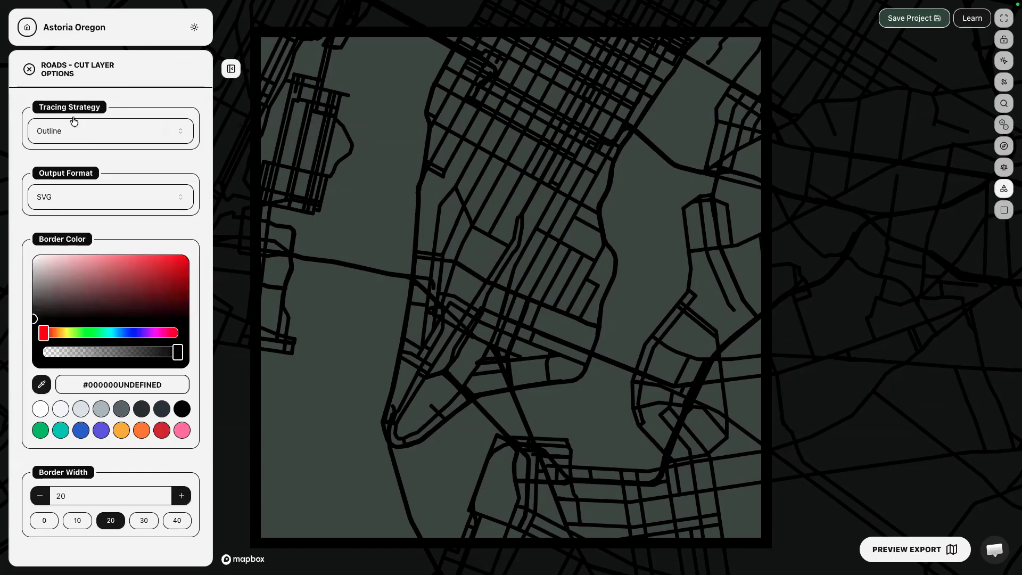
click(95, 128)
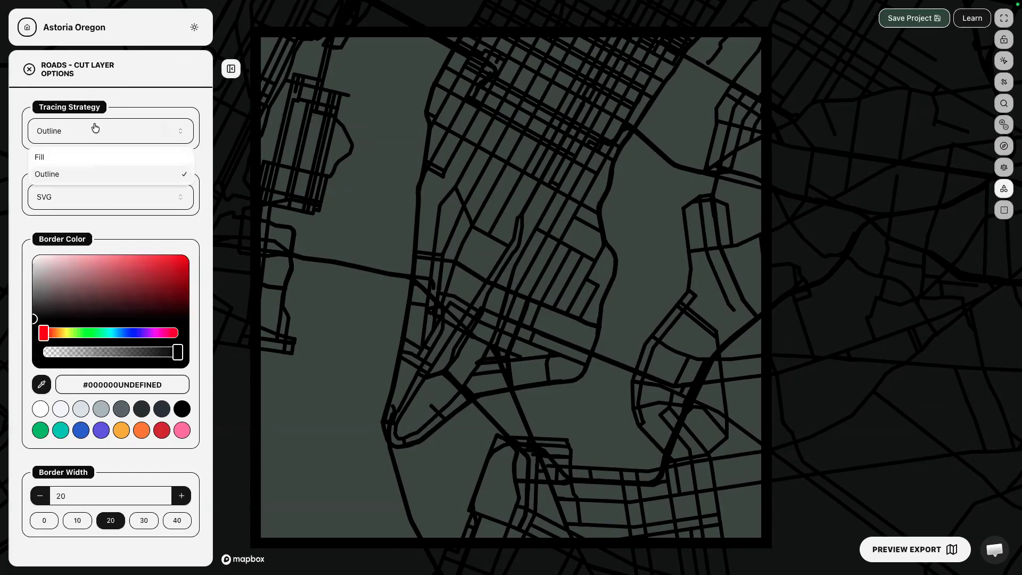
click(129, 94)
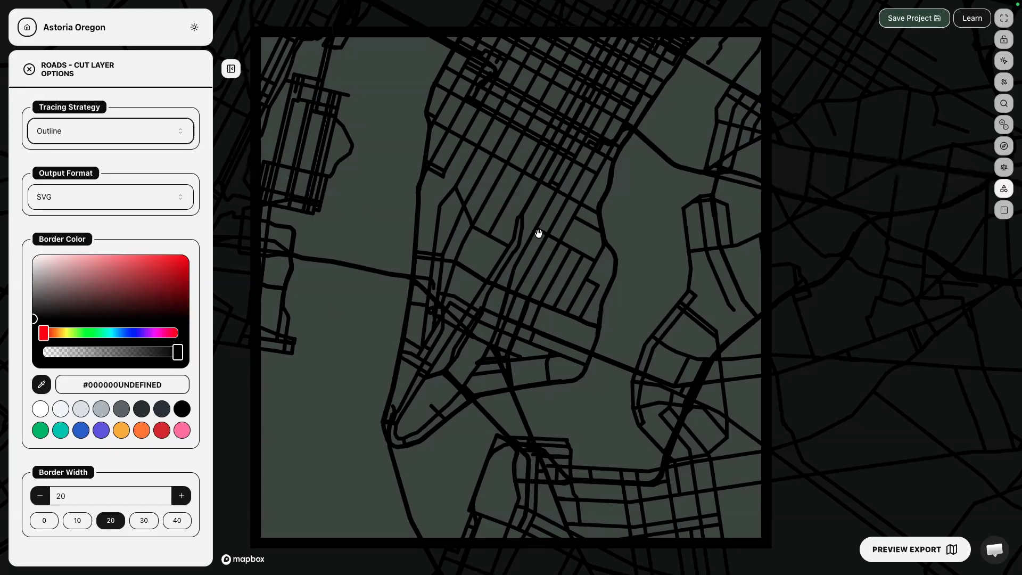
drag(538, 233, 538, 239)
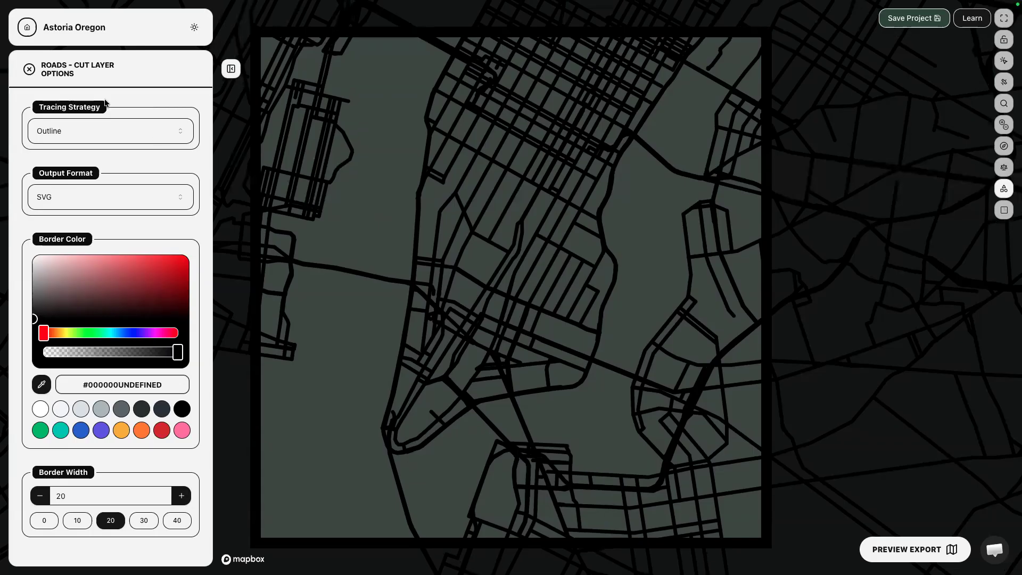
drag(104, 106, 38, 109)
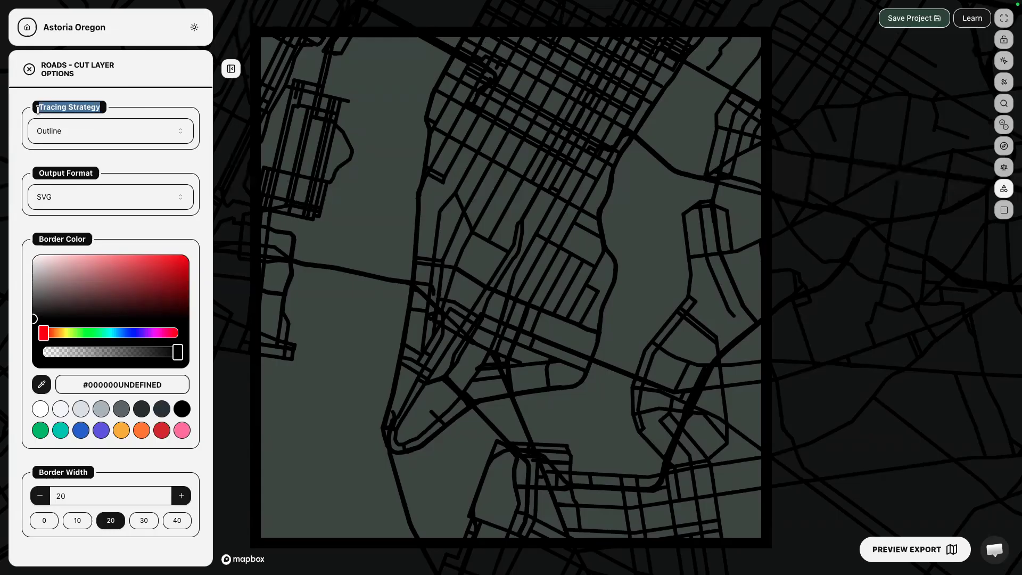
click(113, 197)
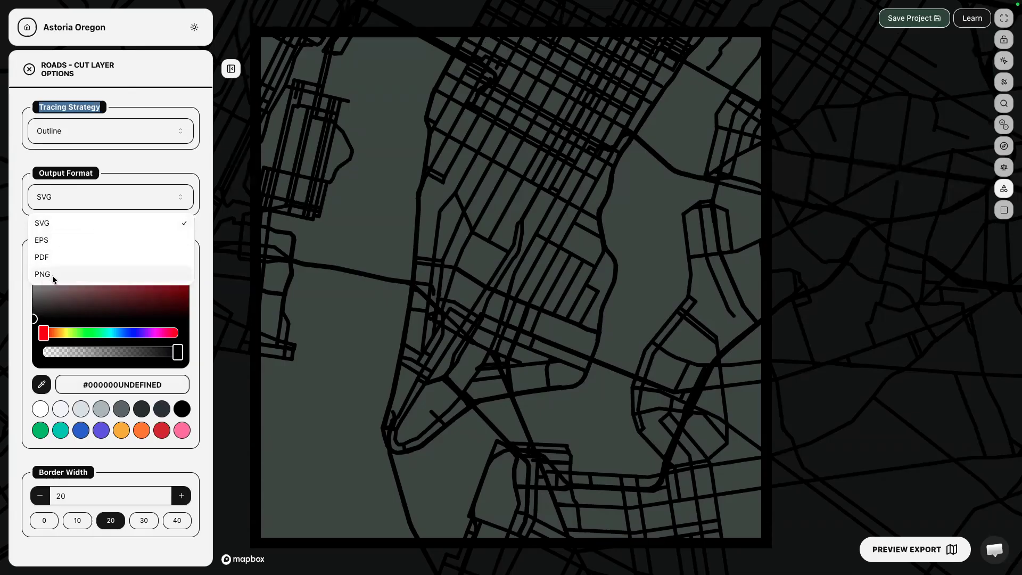
click(137, 169)
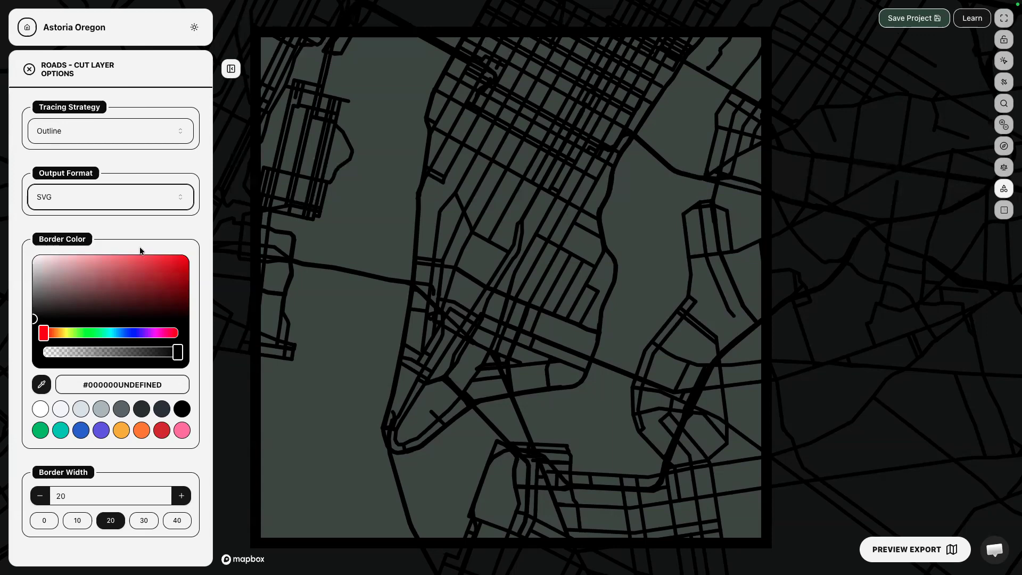
- Set the border color of the Roads - Cut layer to the teal swatch #2DCBBA
double_click(50, 239)
click(42, 384)
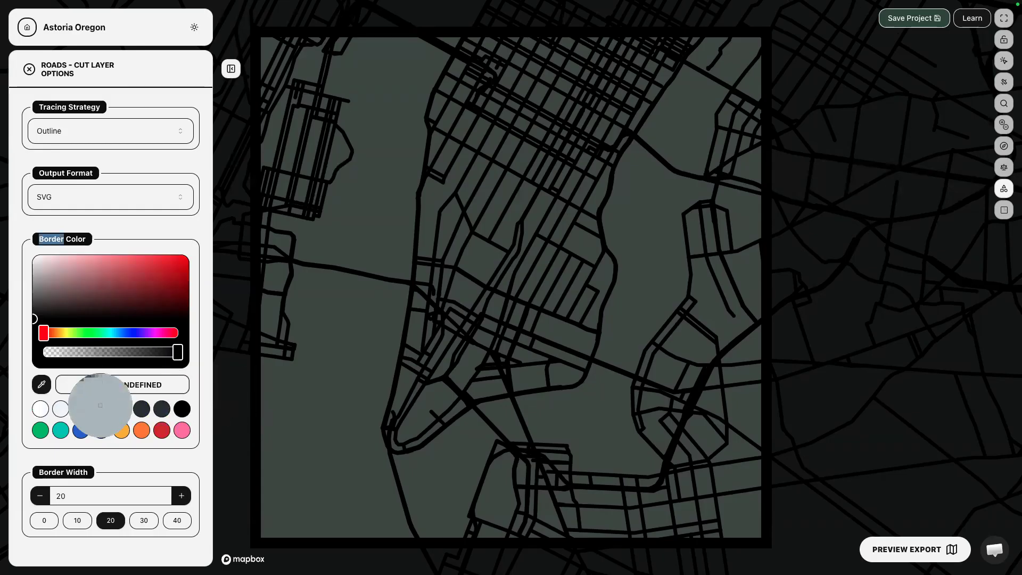
click(58, 429)
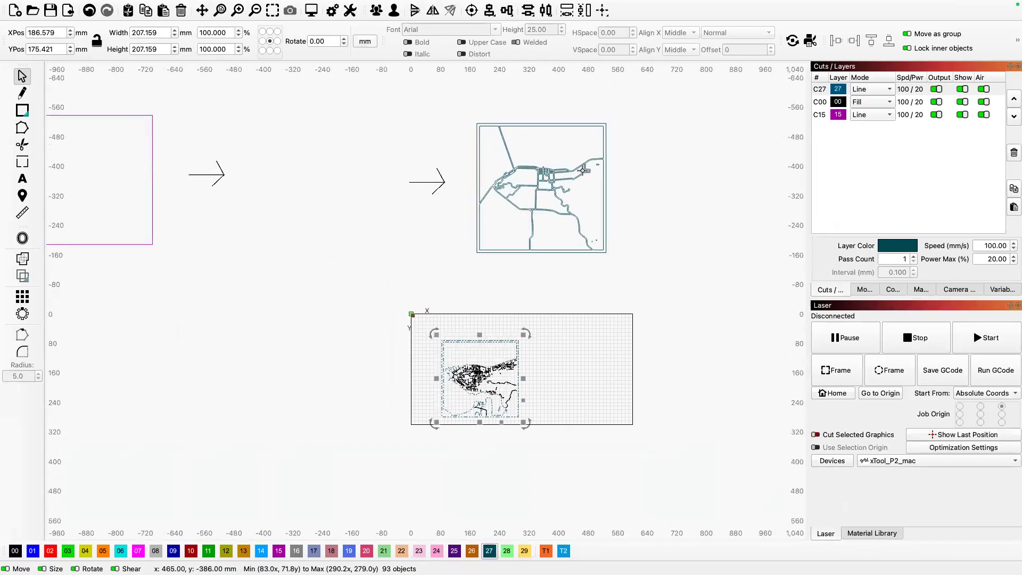
- Switch to LightBurn and examine the cut roads and outer border of the road map design
scroll(582, 171, up, 5)
scroll(583, 171, down, 3)
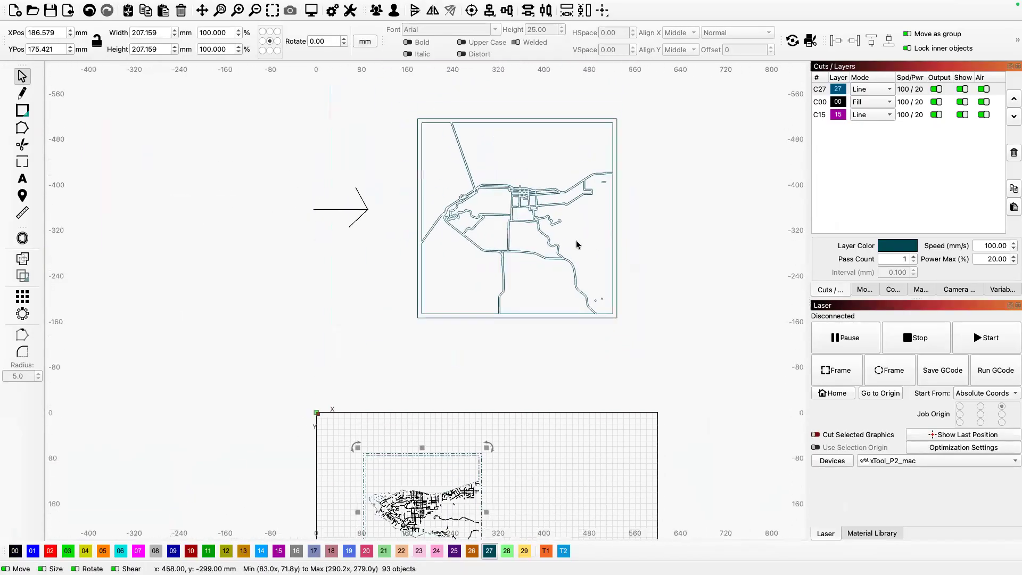
scroll(547, 133, up, 3)
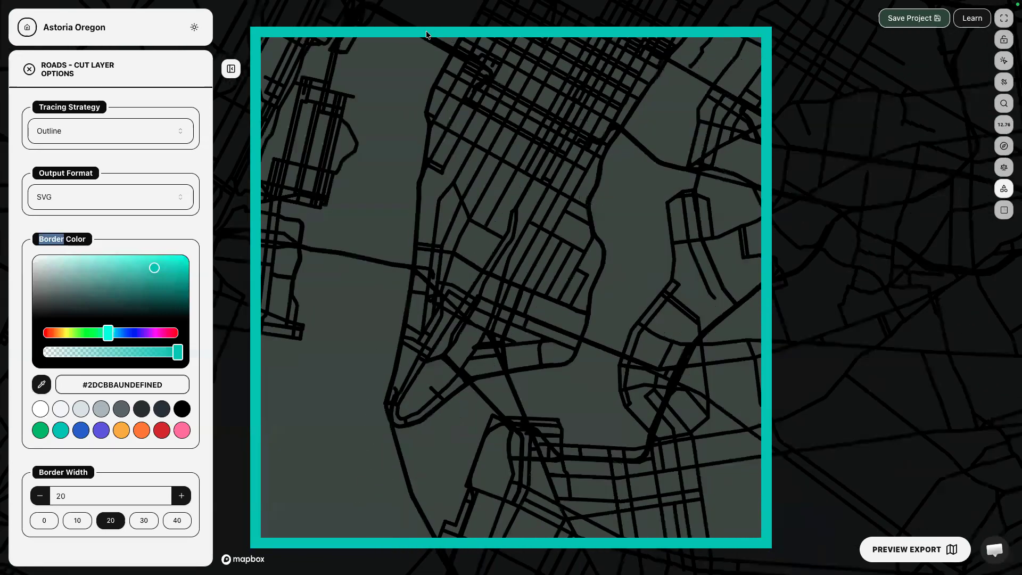
- Return to the studio, set the Roads - Cut border color back to black, and close the layer options
scroll(426, 35, up, 3)
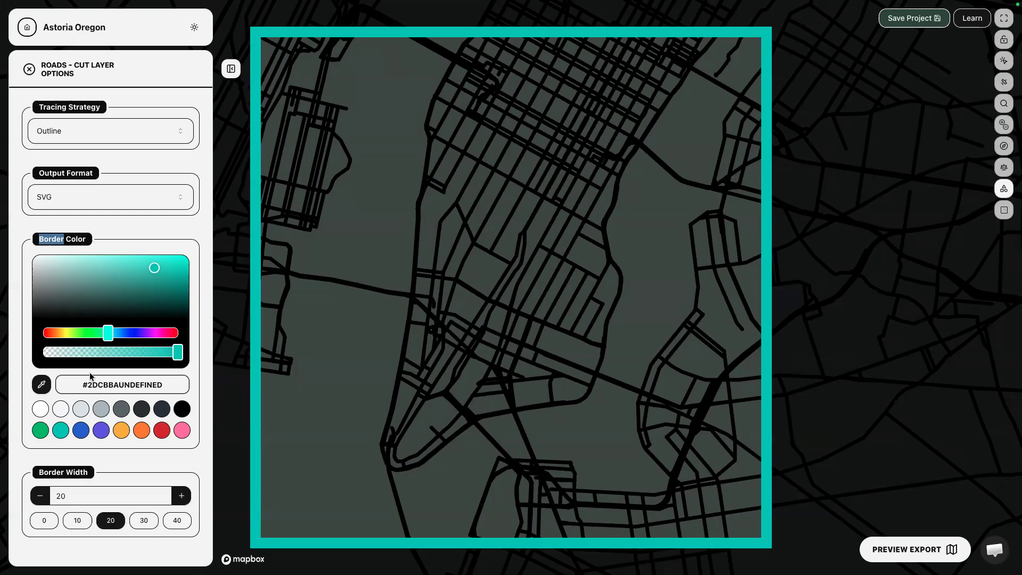
click(182, 409)
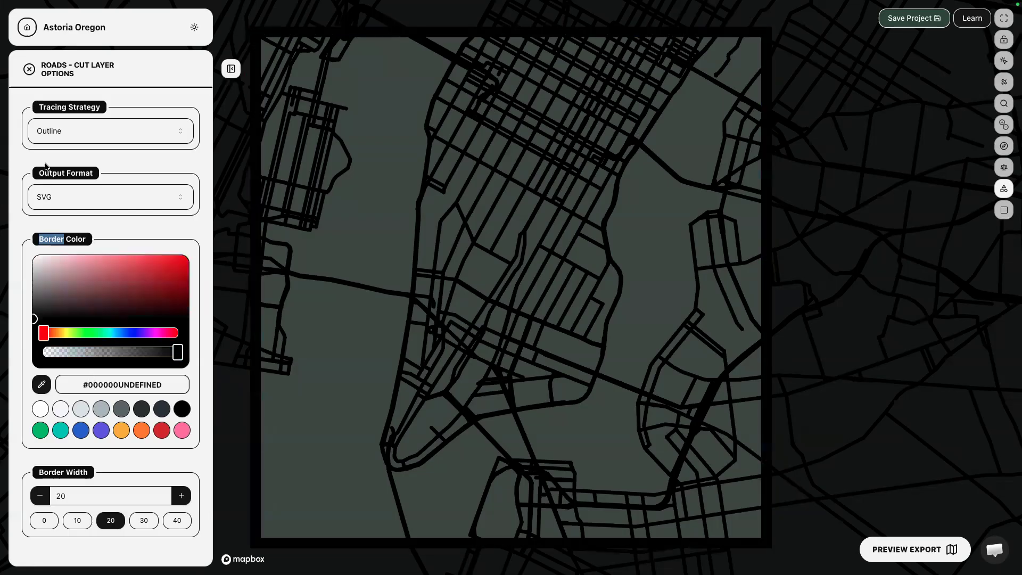
click(30, 69)
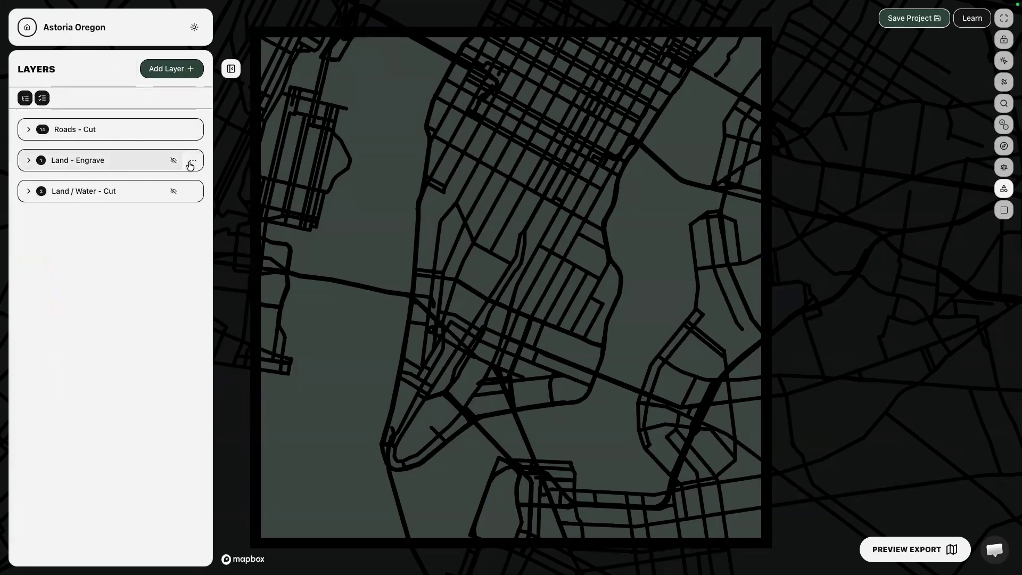
- Hide the Roads - Cut layer, show the Land - Engrave layer, and examine its streets on the map
click(193, 130)
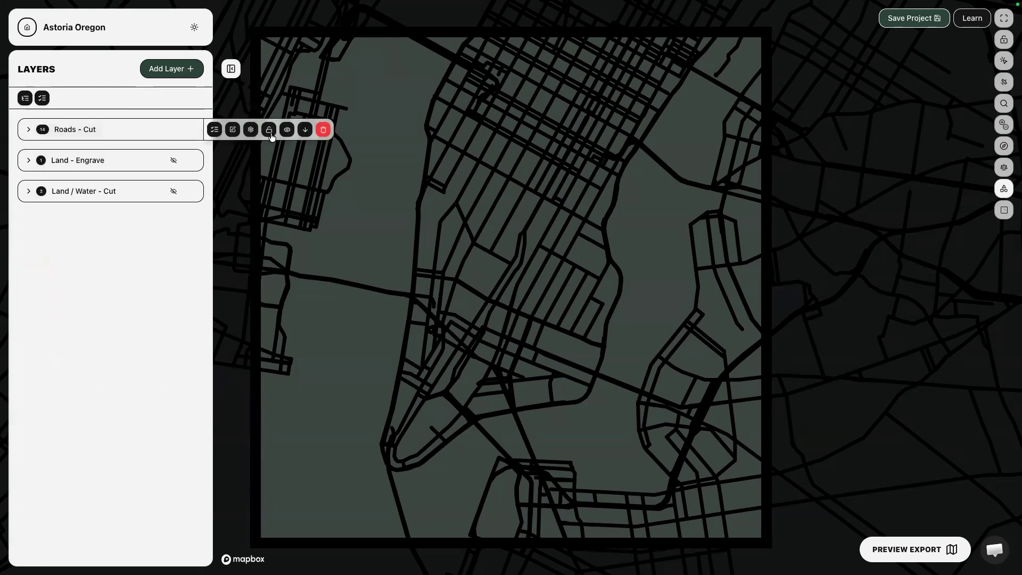
click(286, 130)
click(195, 161)
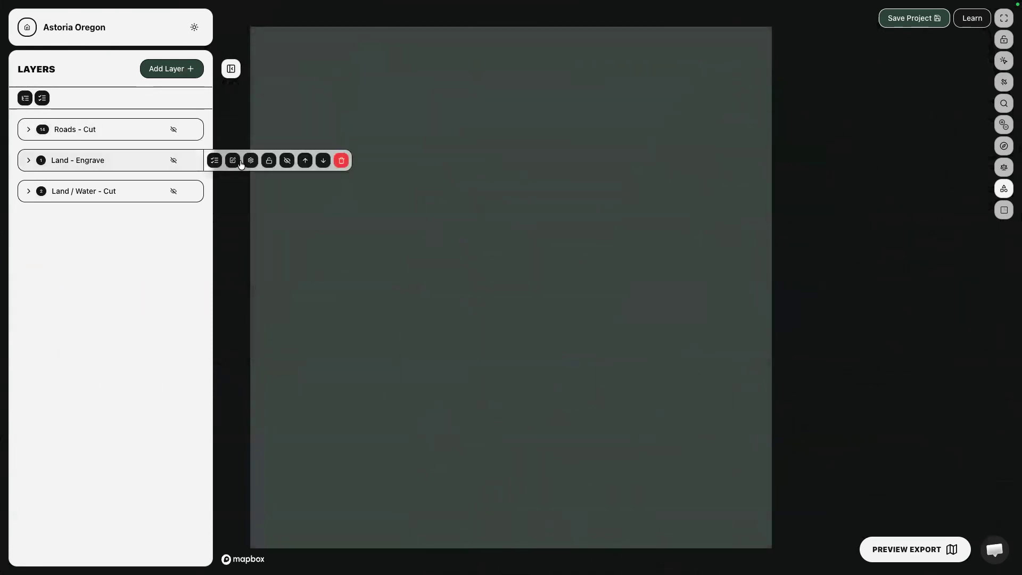
click(287, 161)
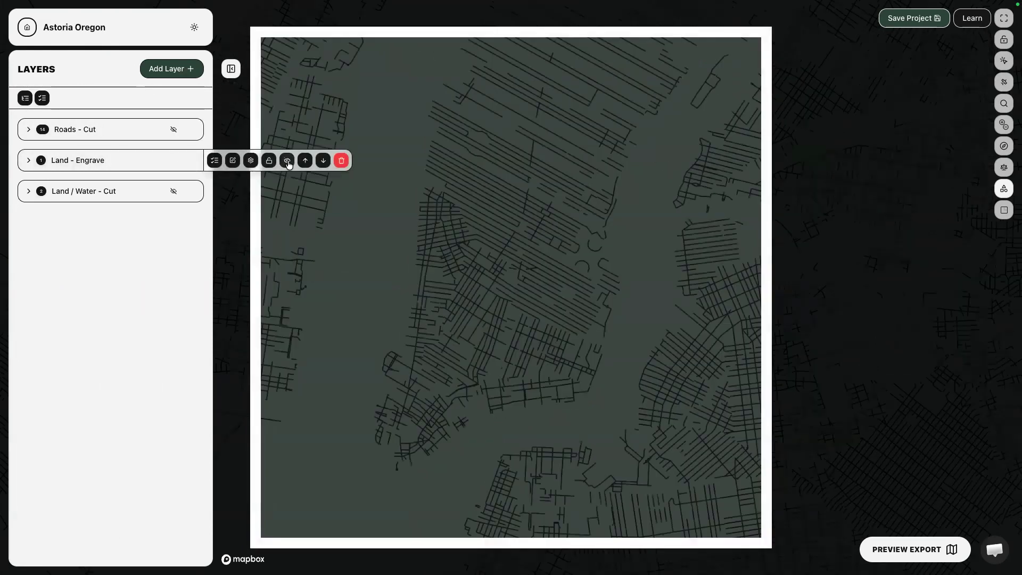
click(126, 241)
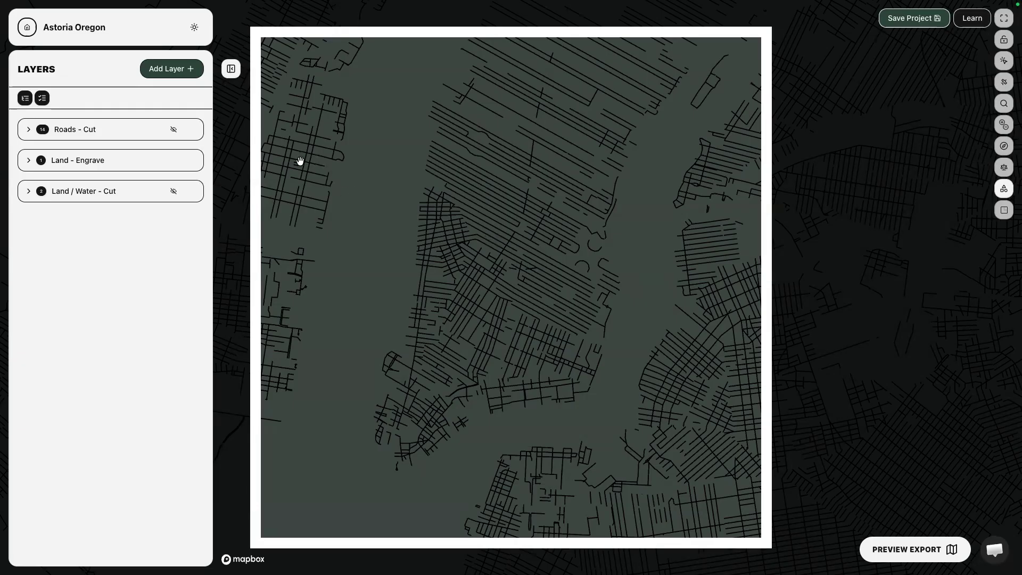
scroll(297, 149, down, 4)
scroll(297, 147, up, 2)
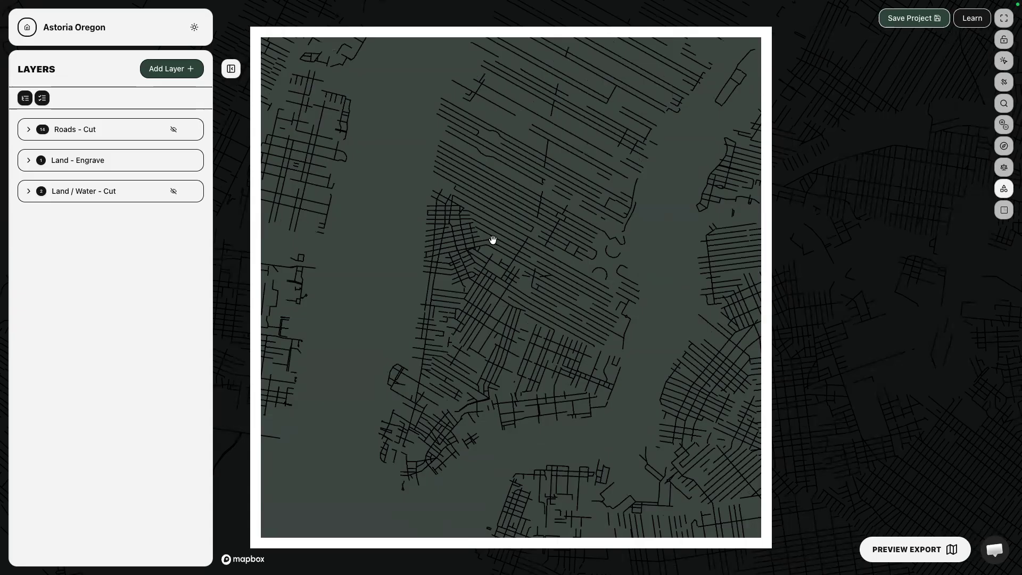
- Open the Land - Engrave layer options and review the available tracing strategies, keeping Fill
click(192, 162)
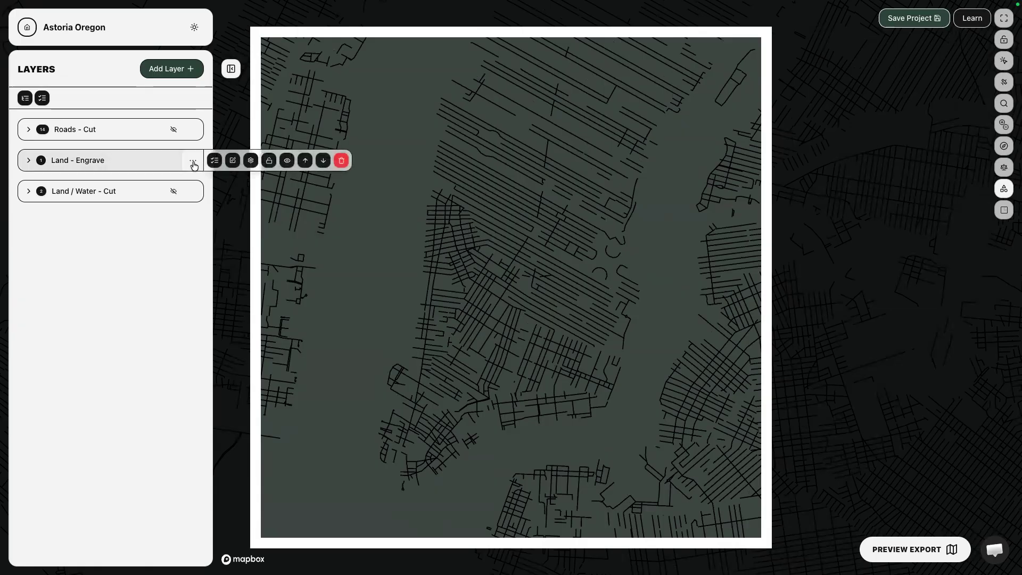
click(251, 160)
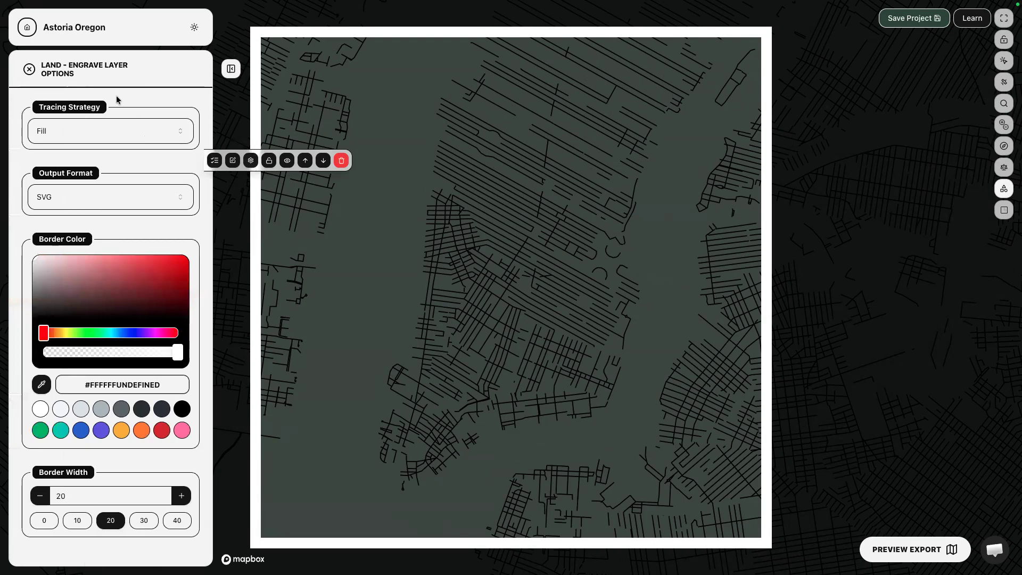
click(57, 140)
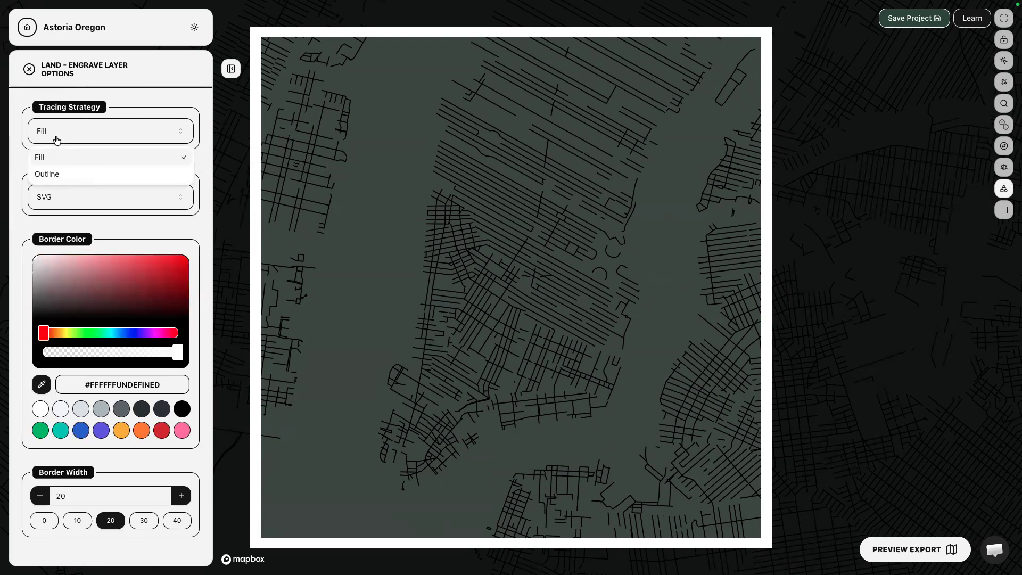
click(141, 112)
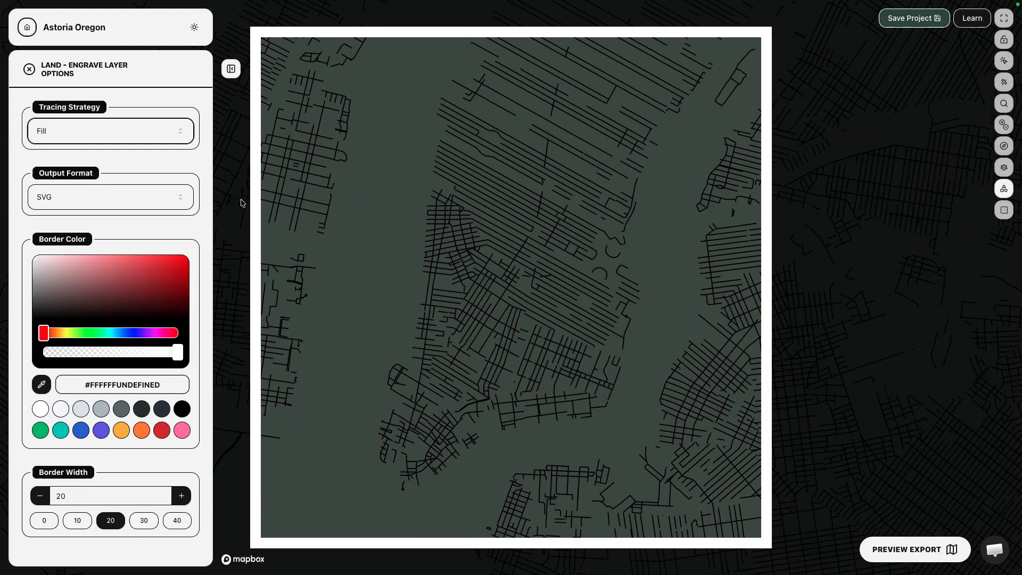
- Preview the Land - Engrave layer with a border width of 0, restore the width to 20, and close the layer options
click(45, 523)
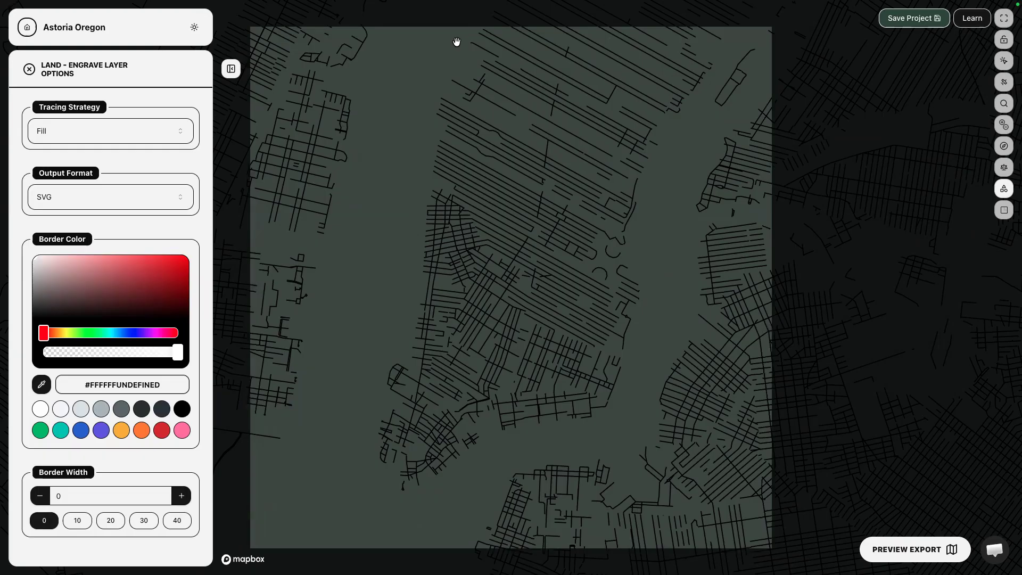
click(112, 522)
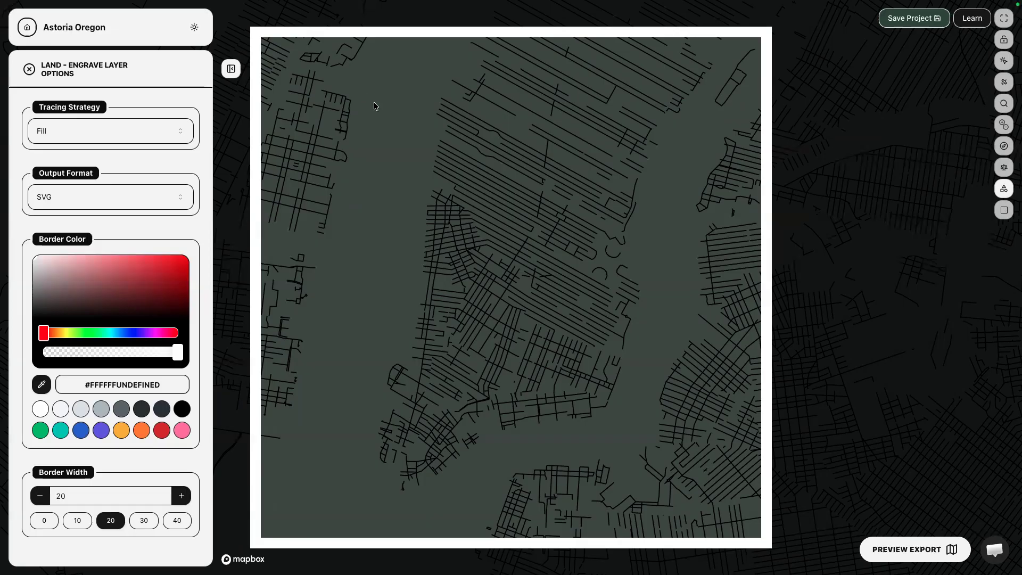
key(ctrl+Left)
key(ctrl+Right)
click(30, 69)
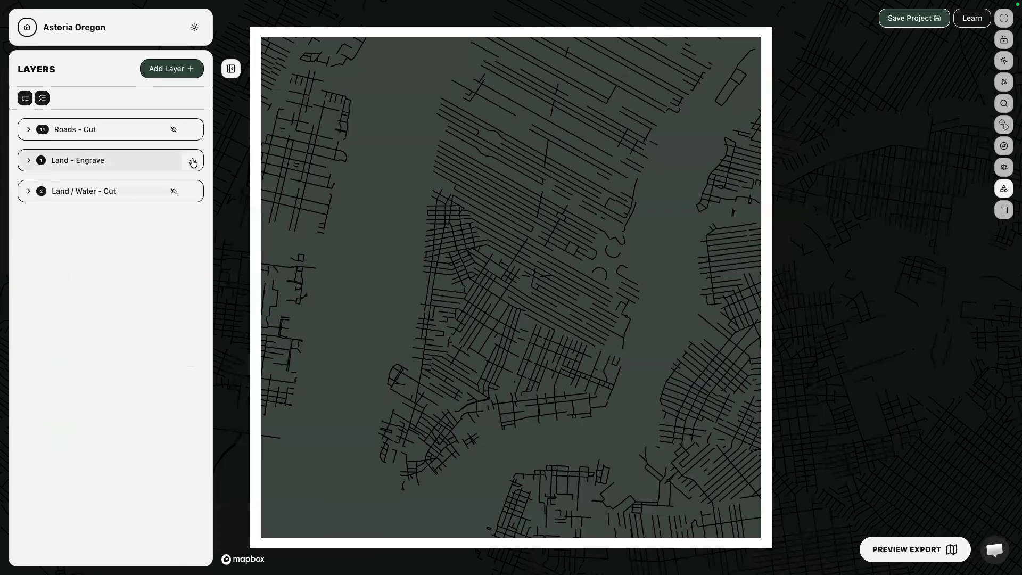
- Show the Roads - Cut and Land / Water - Cut layers alongside Land - Engrave and examine the combined map
click(193, 129)
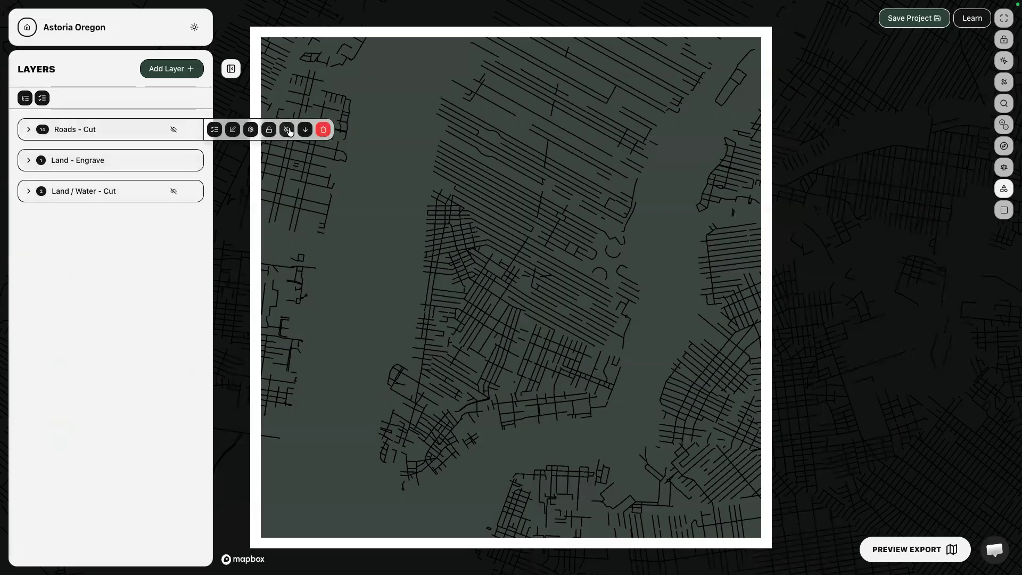
click(194, 194)
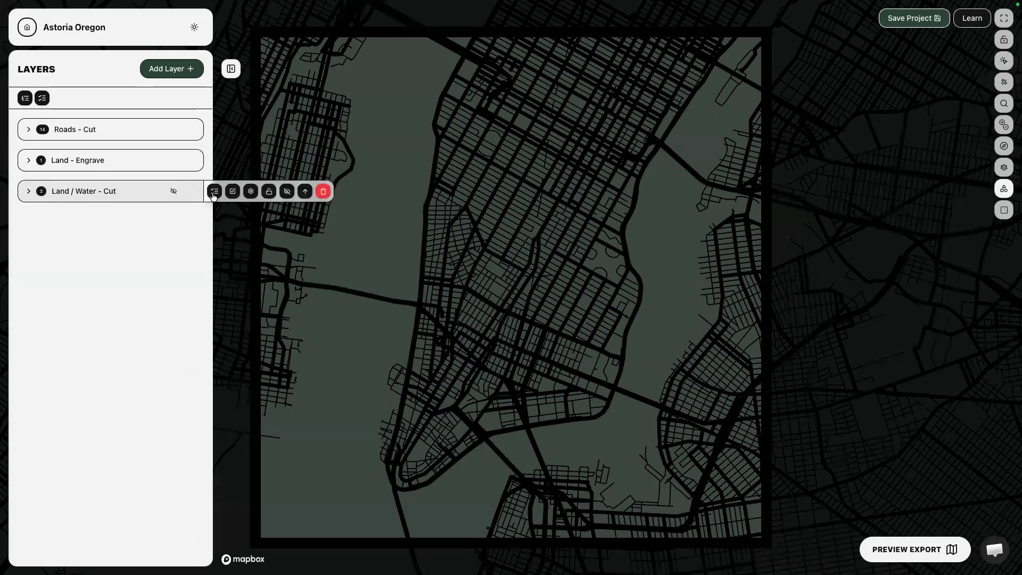
click(287, 192)
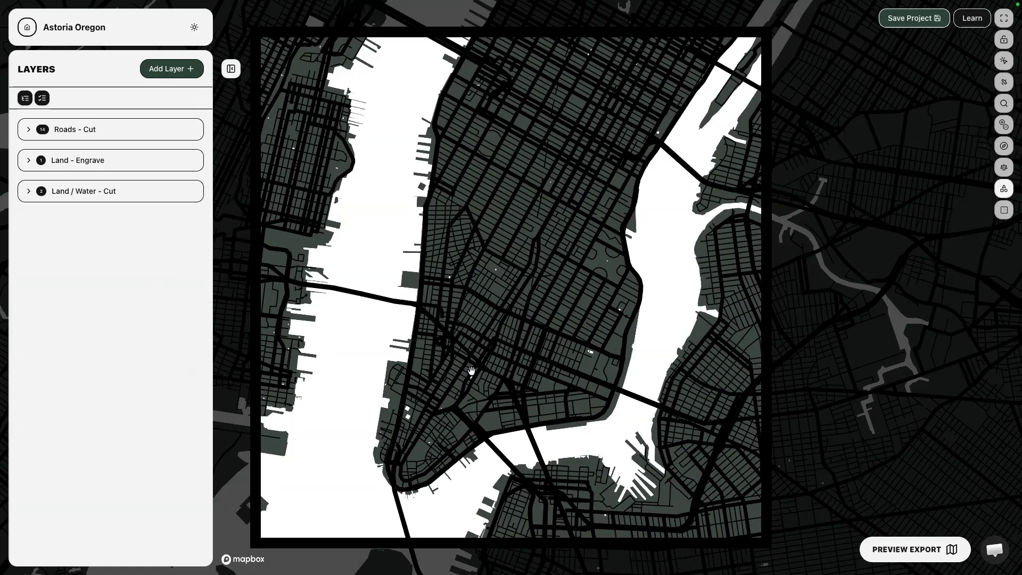
scroll(471, 370, down, 2)
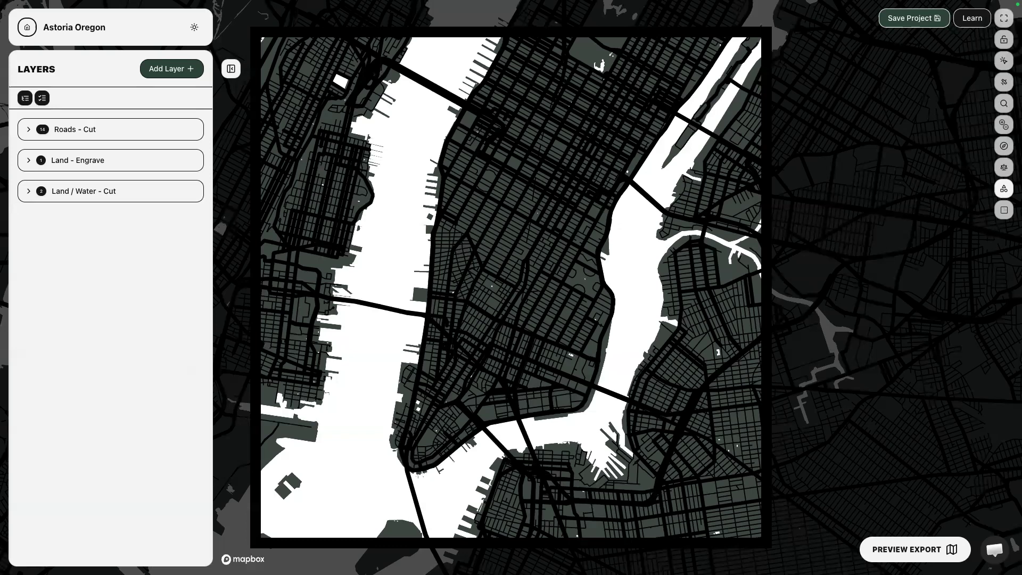
- Switch to LightBurn and move the engraved street map from the work area to between the two arrows, at about X -295, Y -367 mm
mouse_move(331, 7)
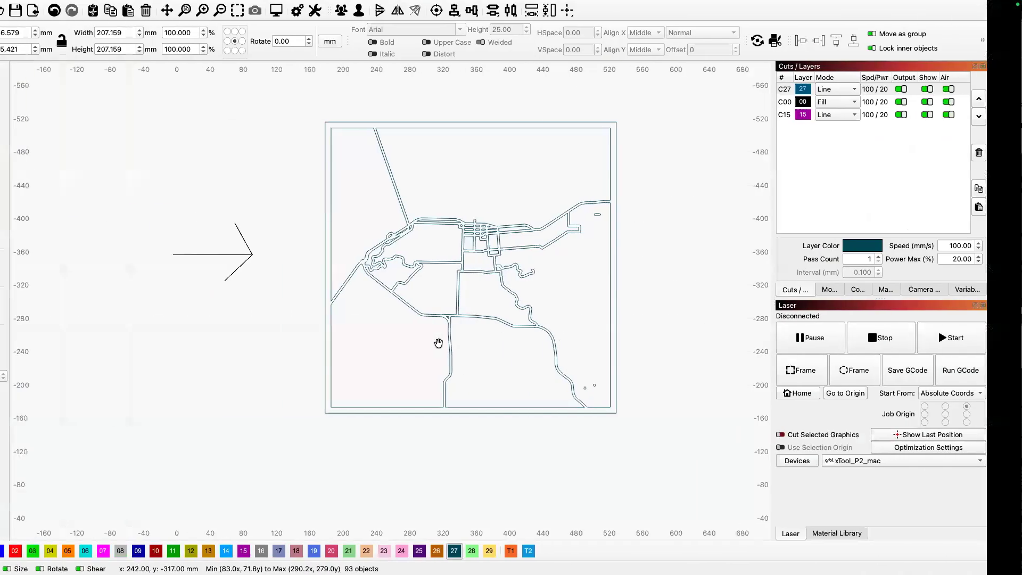
scroll(438, 343, down, 6)
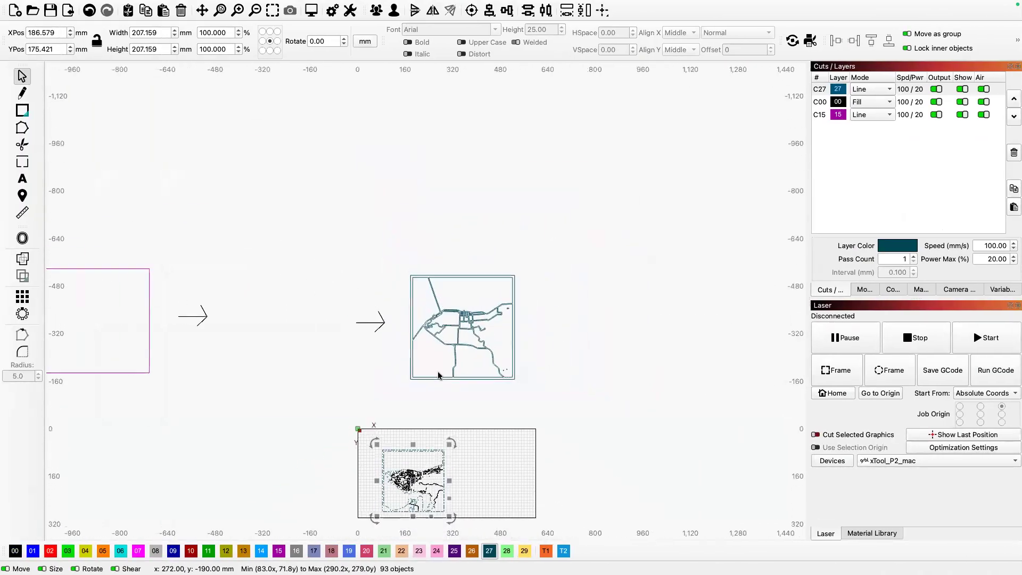
drag(469, 503, 375, 417)
drag(409, 459, 295, 327)
- Lock the aspect ratio, resize the engraved street map to 350 mm wide, and deselect it
double_click(152, 32)
click(97, 40)
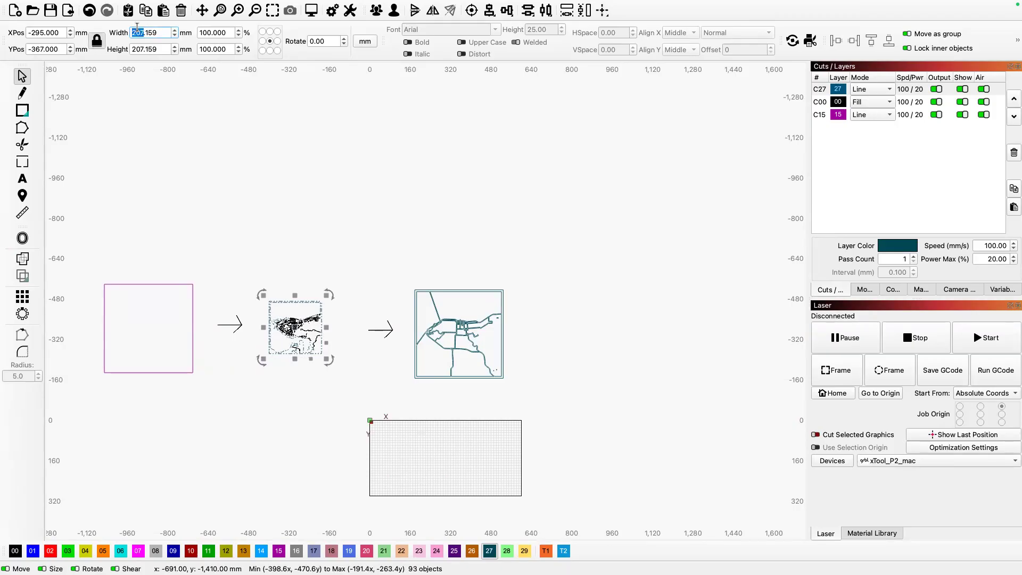
triple_click(137, 29)
text(350)
key(Return)
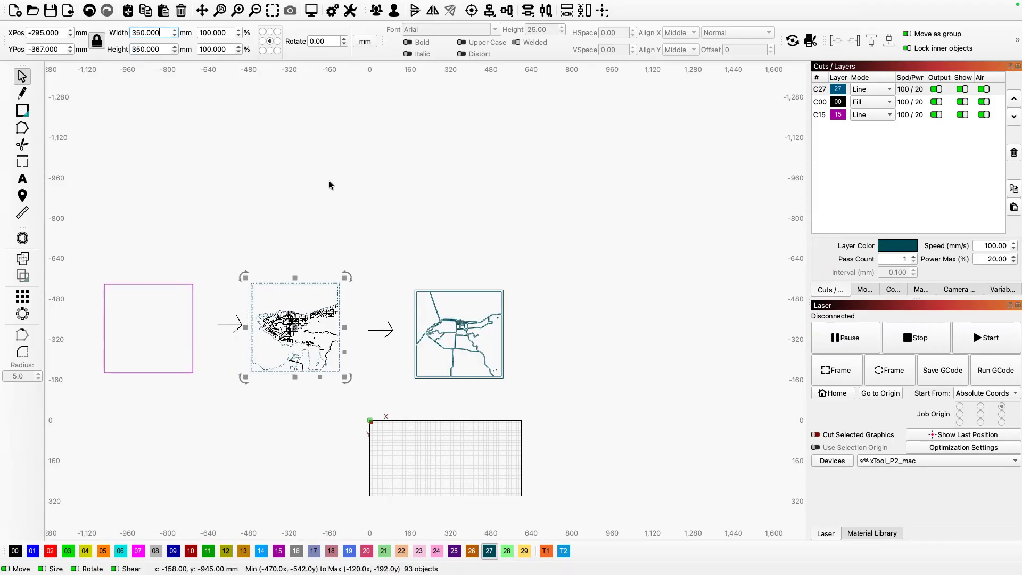
click(359, 387)
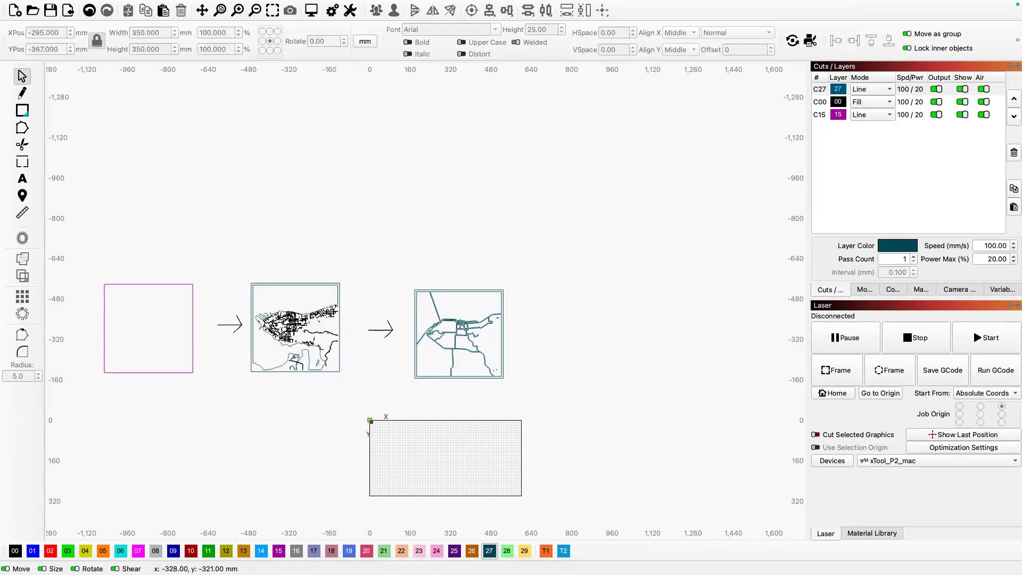
- Return to the map studio and hide the Land - Engrave and Land / Water - Cut layers, leaving only Roads - Cut shown
scroll(286, 339, up, 3)
key(ctrl+Left)
key(ctrl+Right)
key(ctrl+Right)
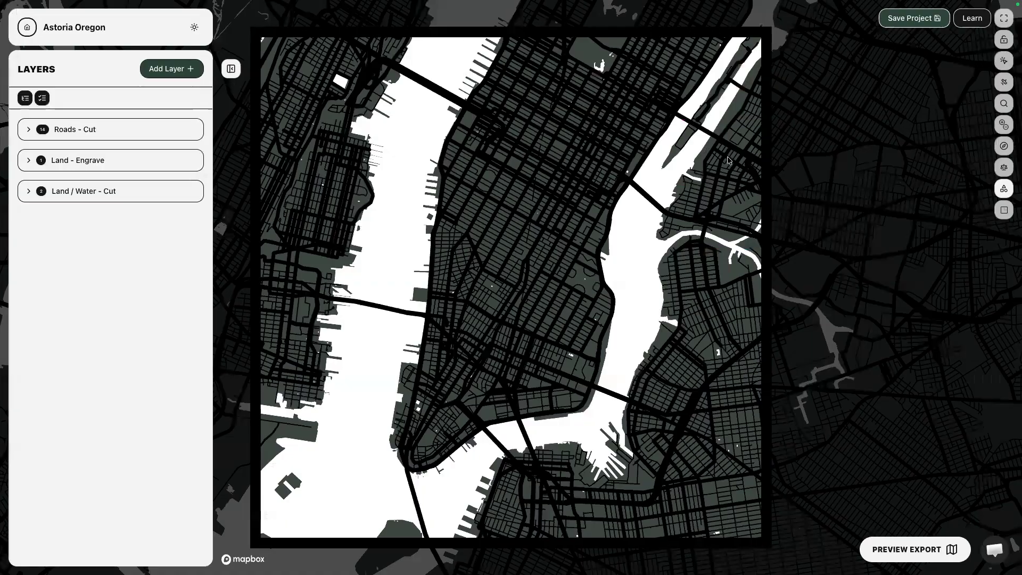
mouse_move(192, 163)
click(287, 160)
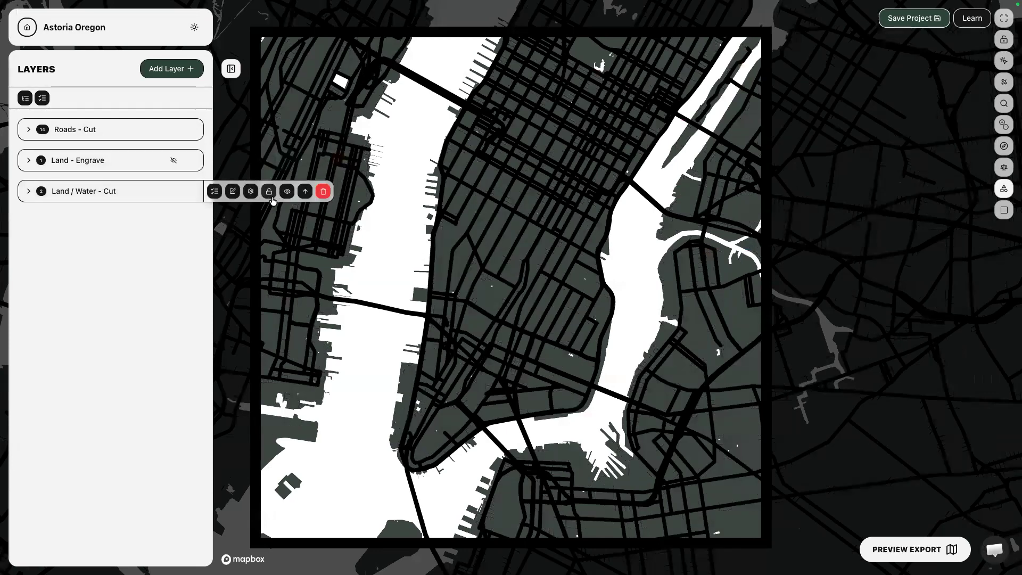
click(286, 192)
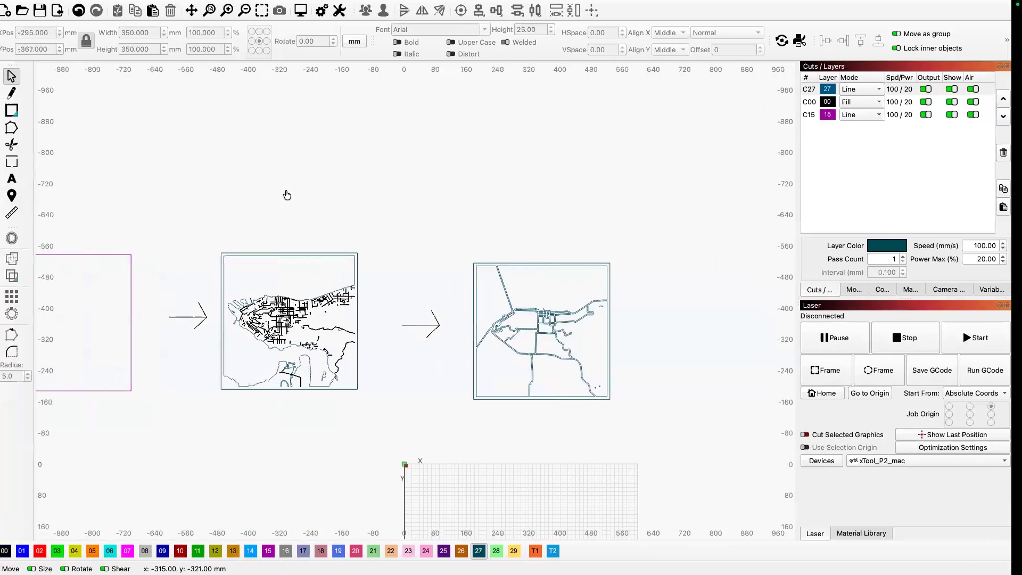
- Switch to LightBurn, examine the road cut design, and move it closer to its arrow, at about X 316, Y -348 mm
scroll(600, 341, up, 5)
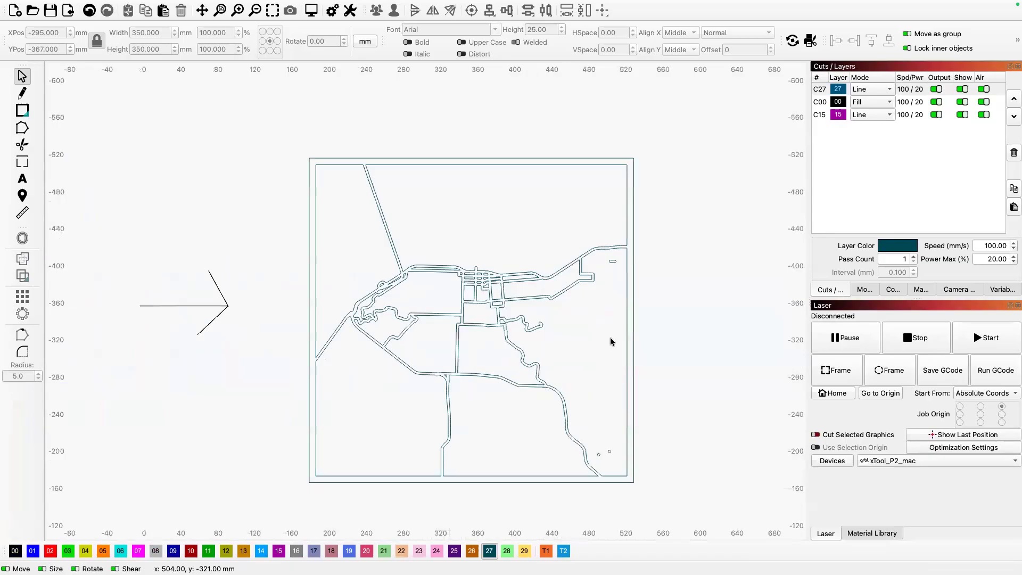
scroll(610, 339, up, 2)
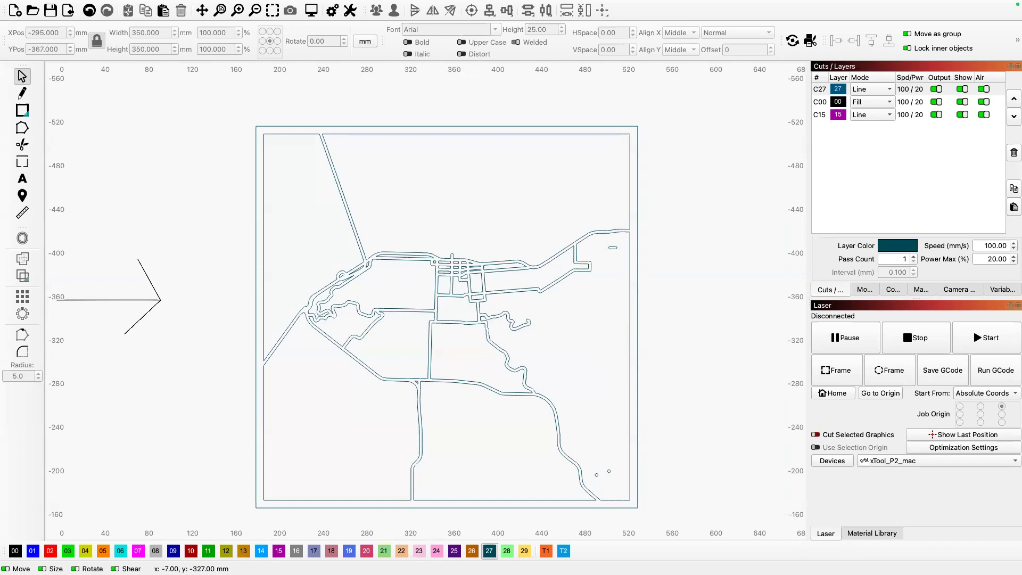
scroll(634, 282, down, 3)
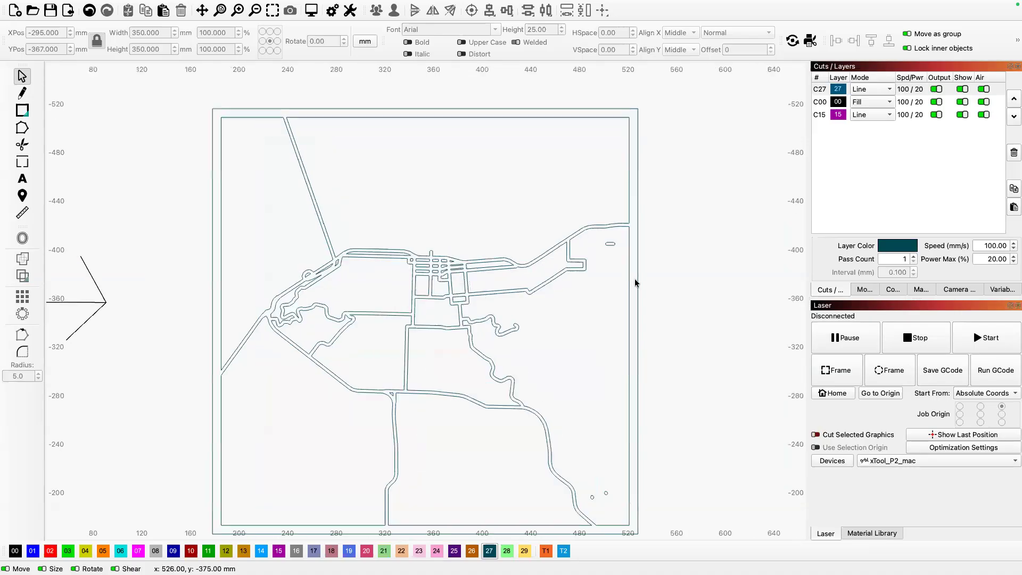
scroll(635, 283, down, 2)
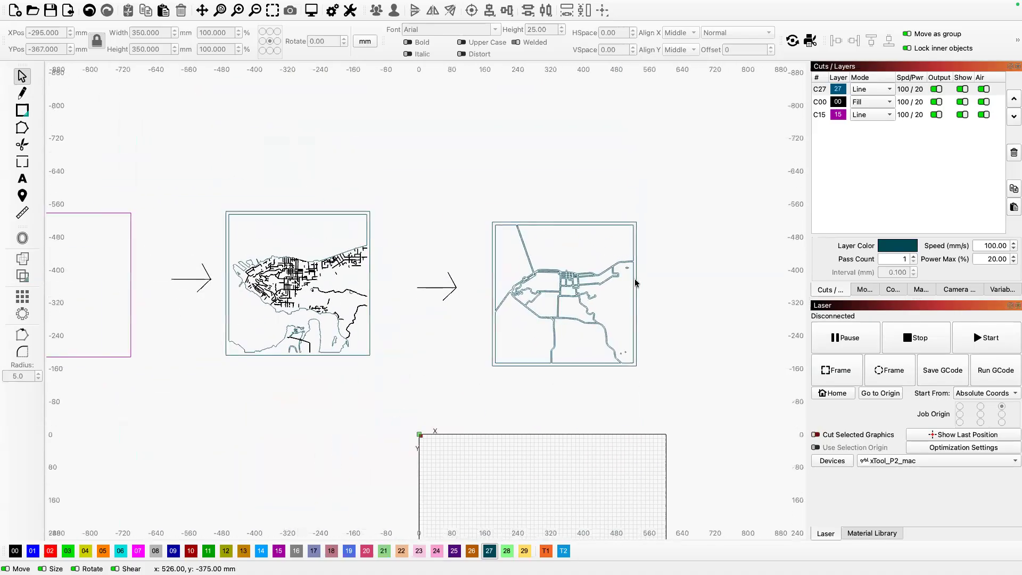
scroll(635, 283, down, 1)
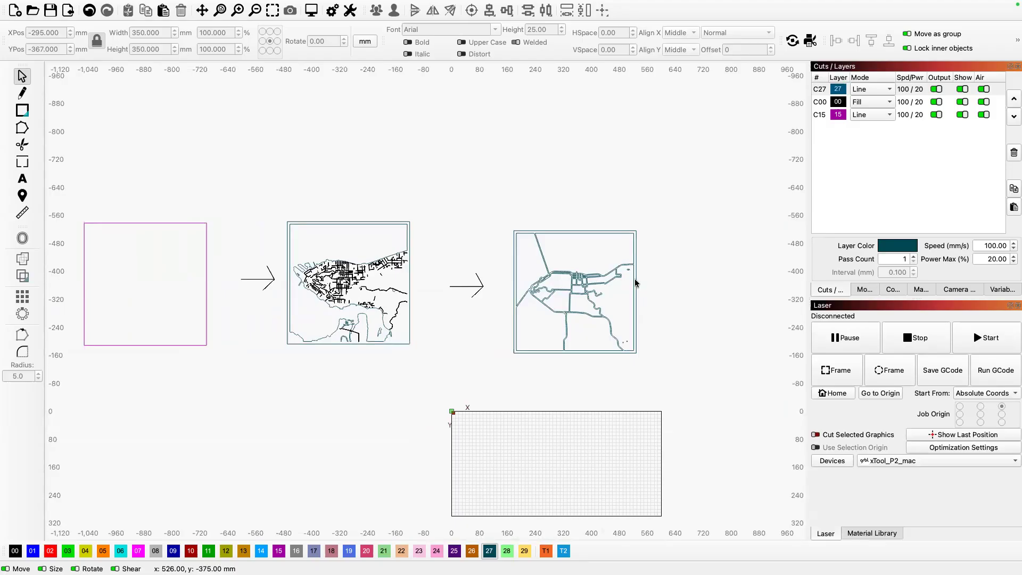
drag(683, 380, 504, 213)
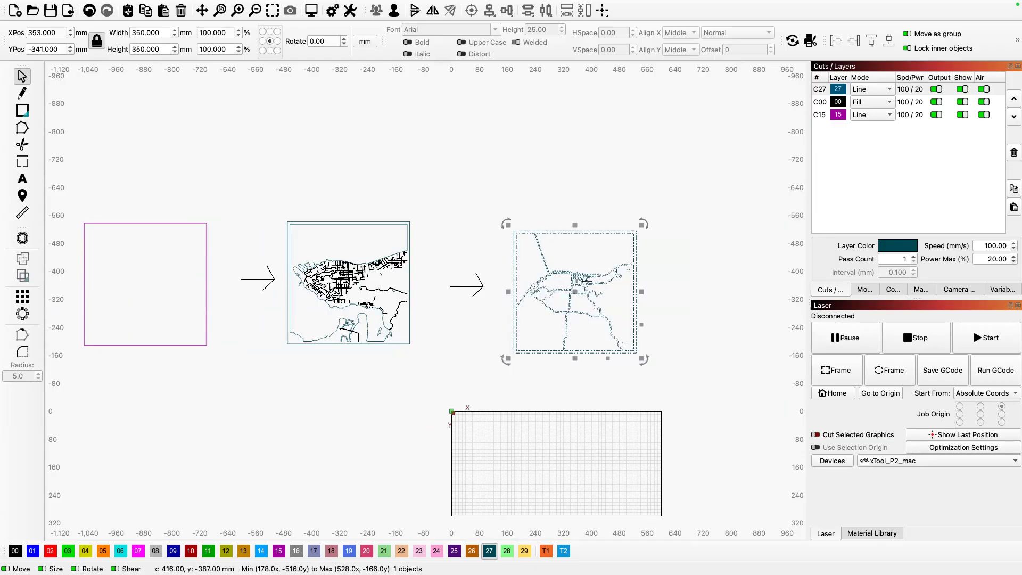
drag(575, 292, 561, 289)
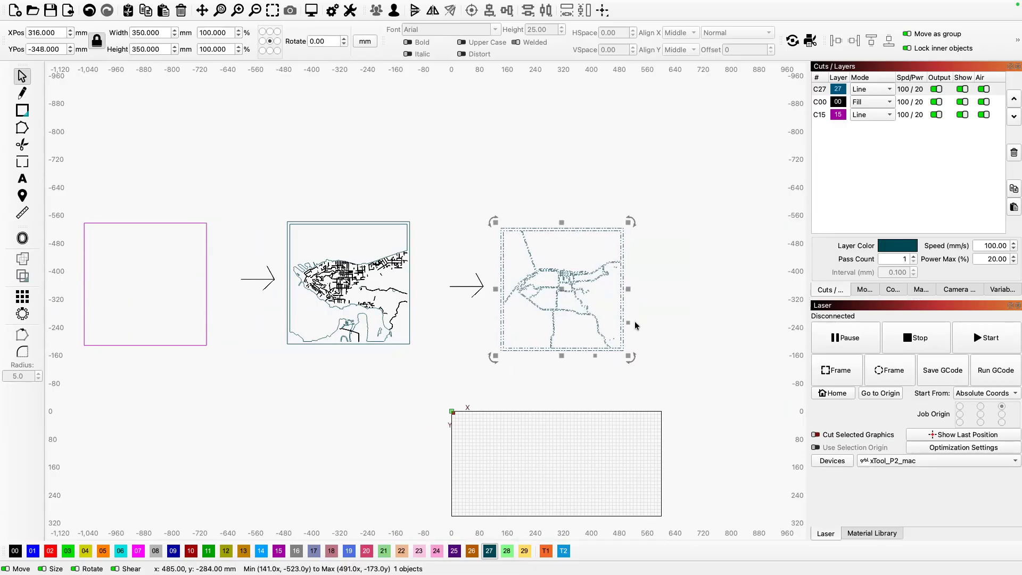
- Move the road cut design together with its arrow closer to the engraved street map, at about X 176, Y -352 mm
drag(679, 365, 446, 203)
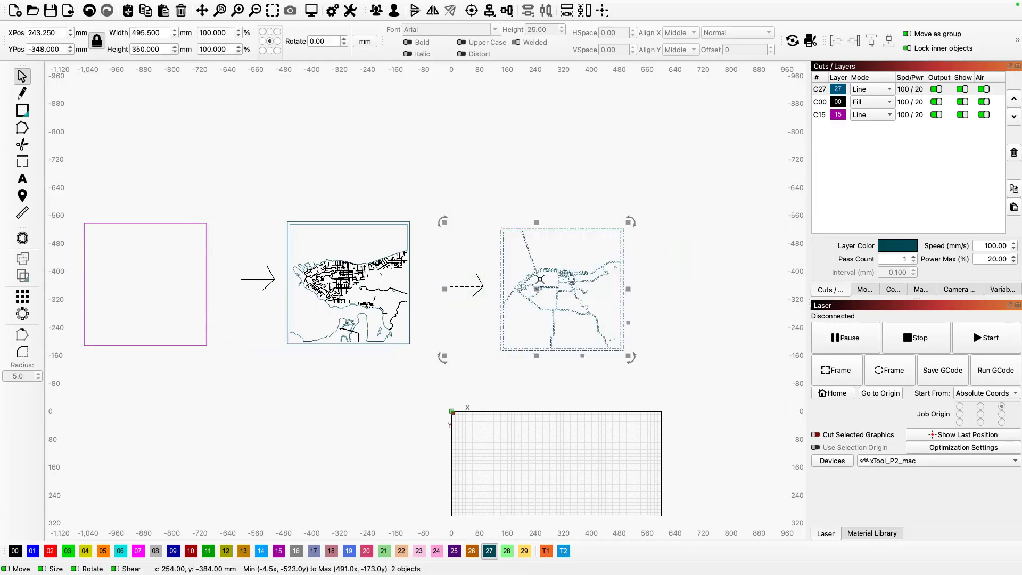
drag(535, 287, 512, 286)
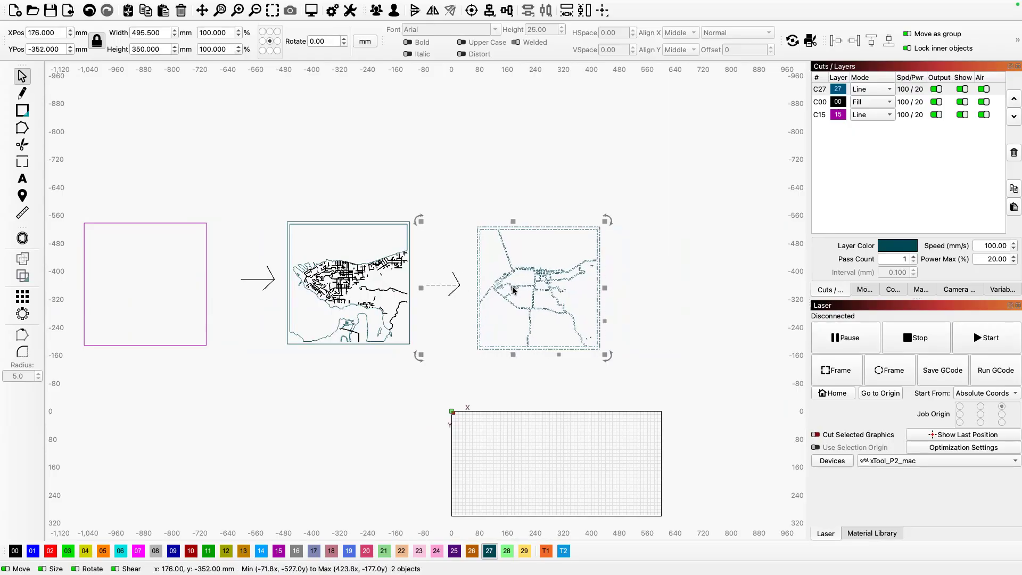
click(638, 363)
- Move the empty purple square closer to the arrow beside the engraved street map
drag(687, 371, 269, 203)
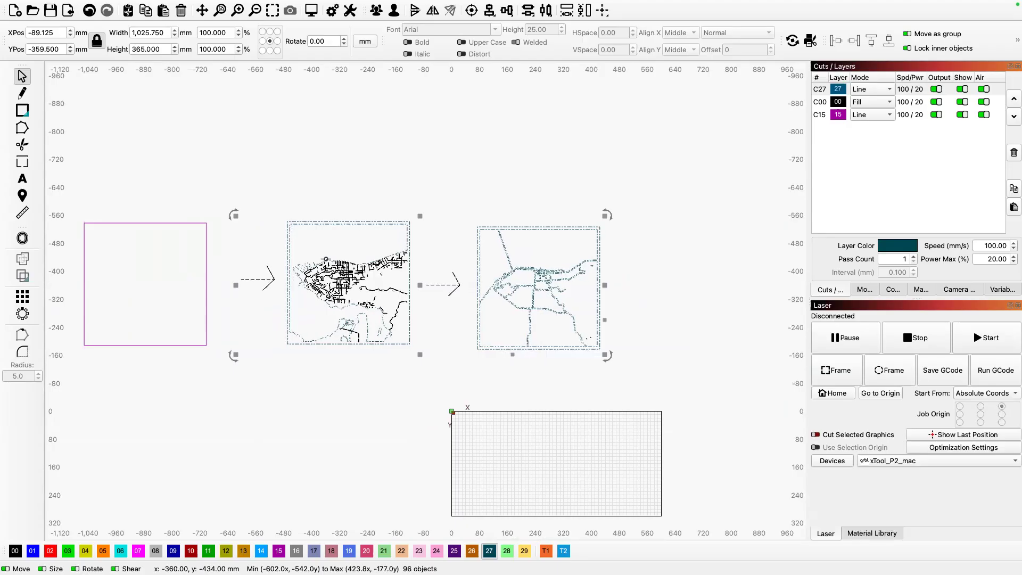
drag(238, 373, 71, 211)
drag(143, 279, 165, 287)
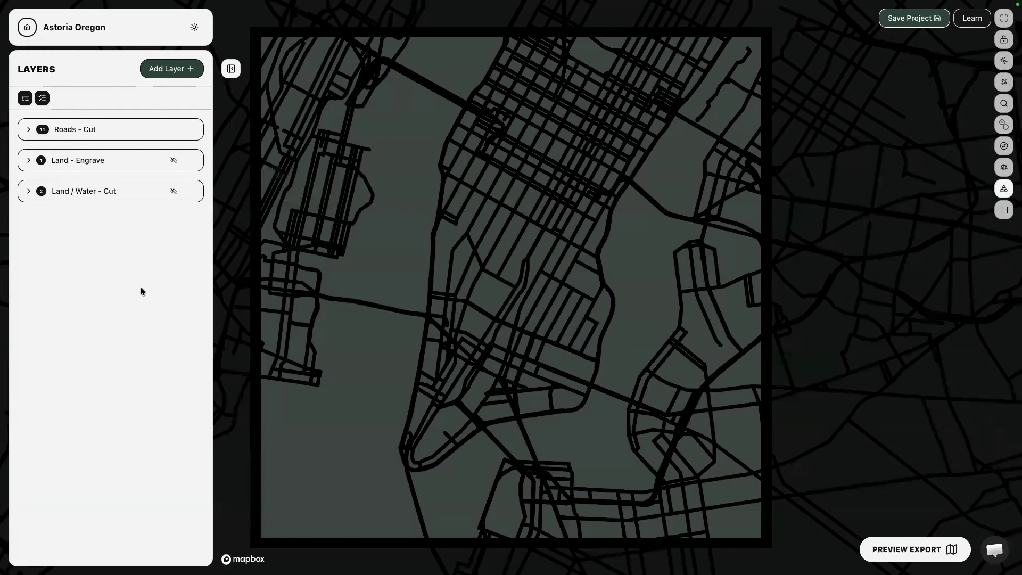
- Return to the map studio and save the Astoria Oregon project
mouse_move(207, 8)
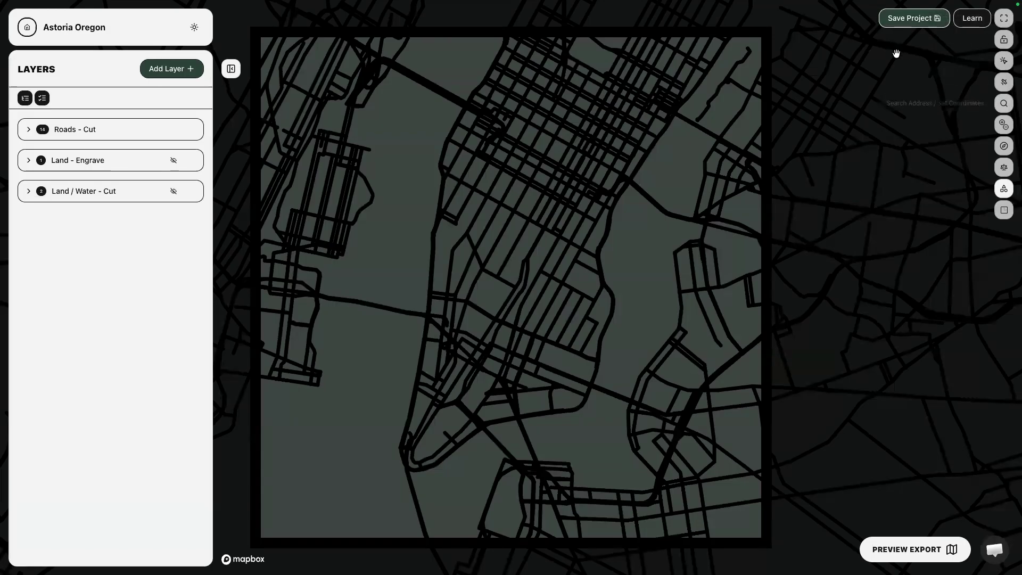
click(905, 21)
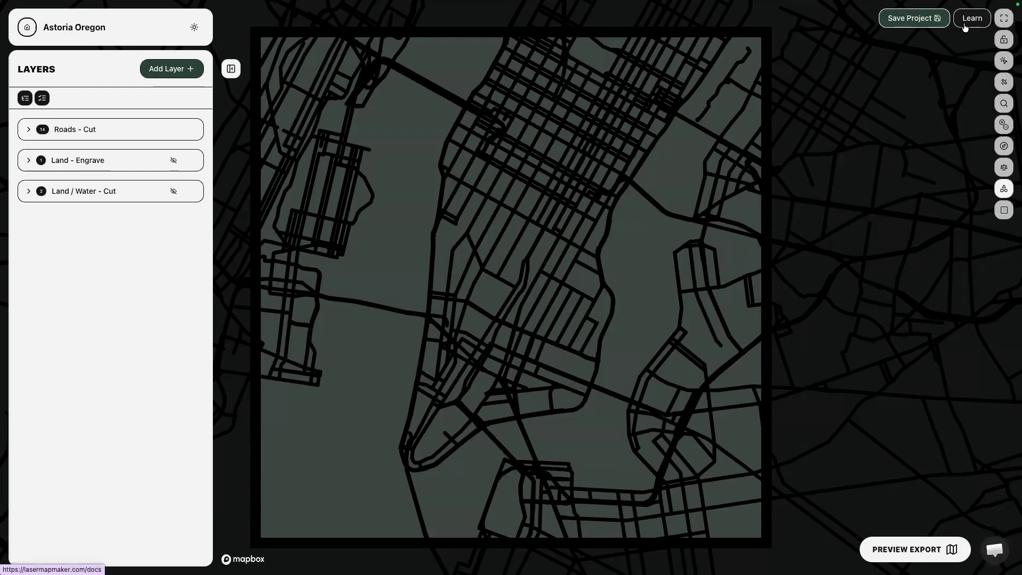
- View the map in full screen, examine the roads around the frame, and exit full screen
click(1004, 20)
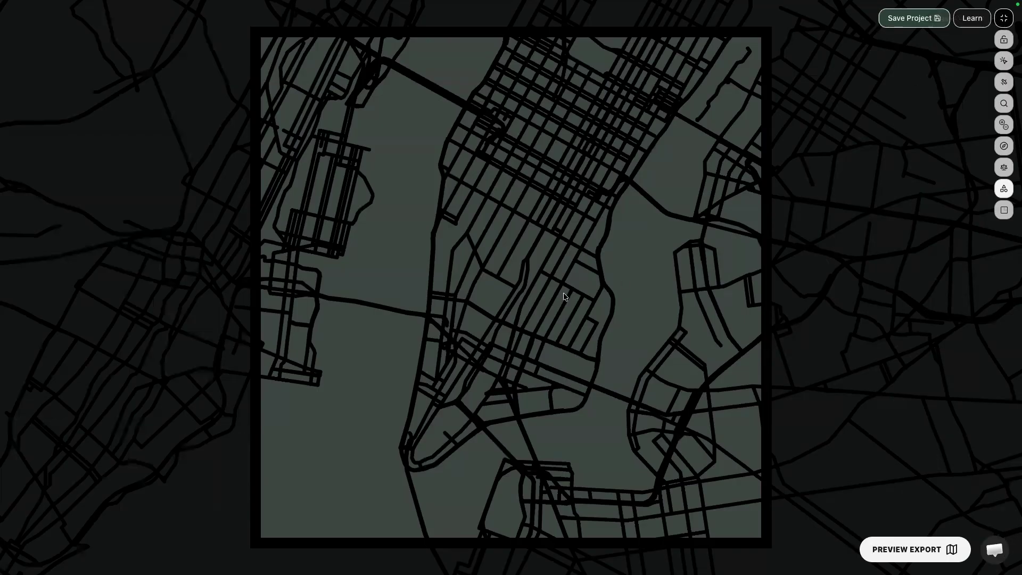
drag(522, 290, 443, 264)
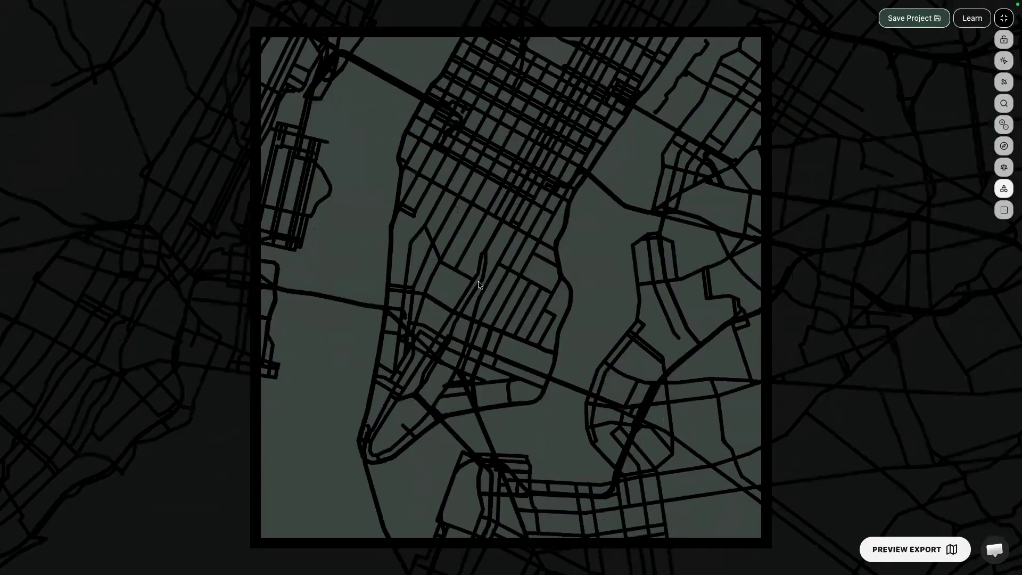
click(1003, 18)
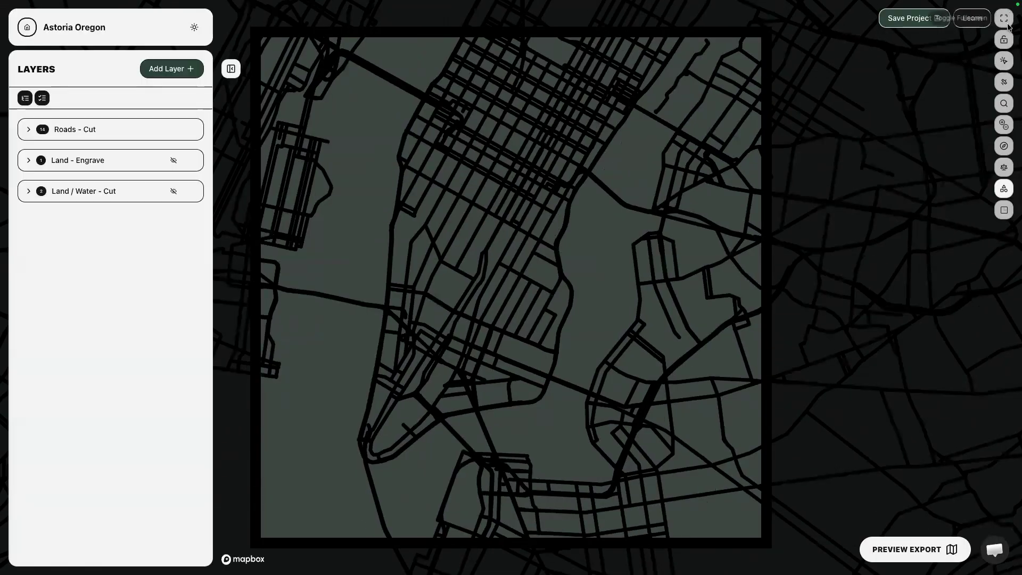
- Lock and unlock the map, and use inspect mode to identify the road types inside the frame
click(1004, 40)
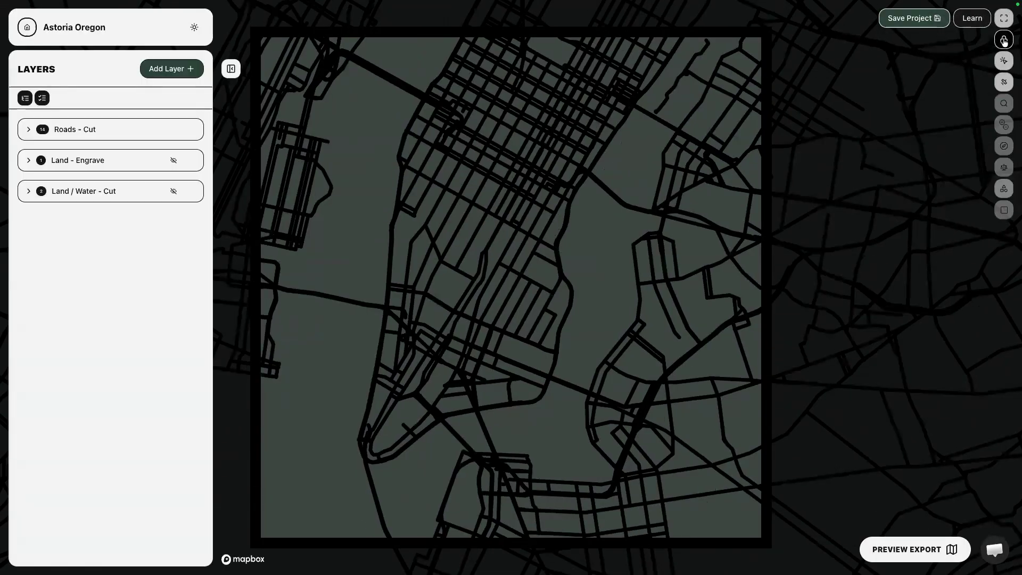
click(1003, 41)
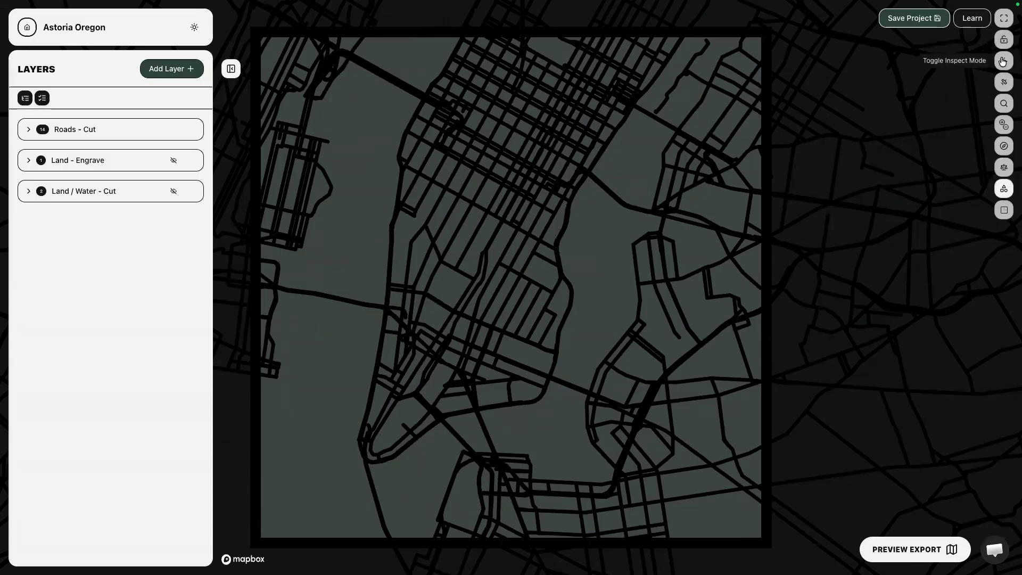
click(1003, 61)
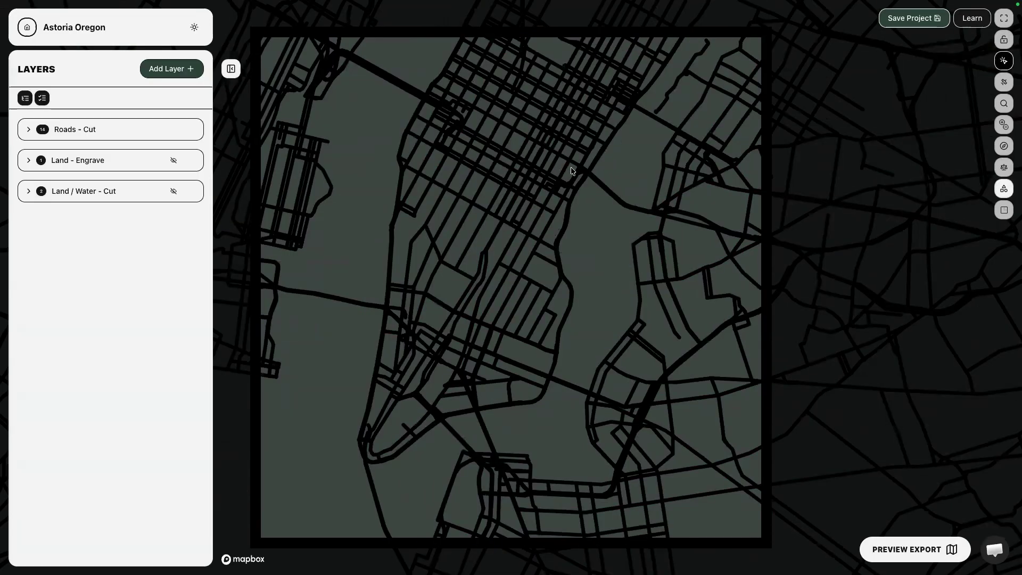
mouse_move(580, 169)
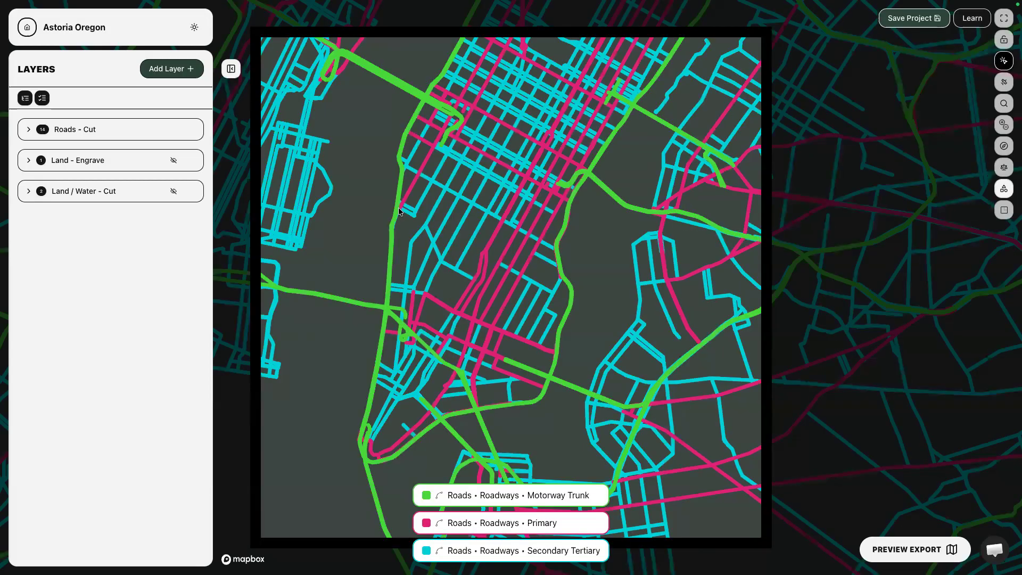
click(1004, 61)
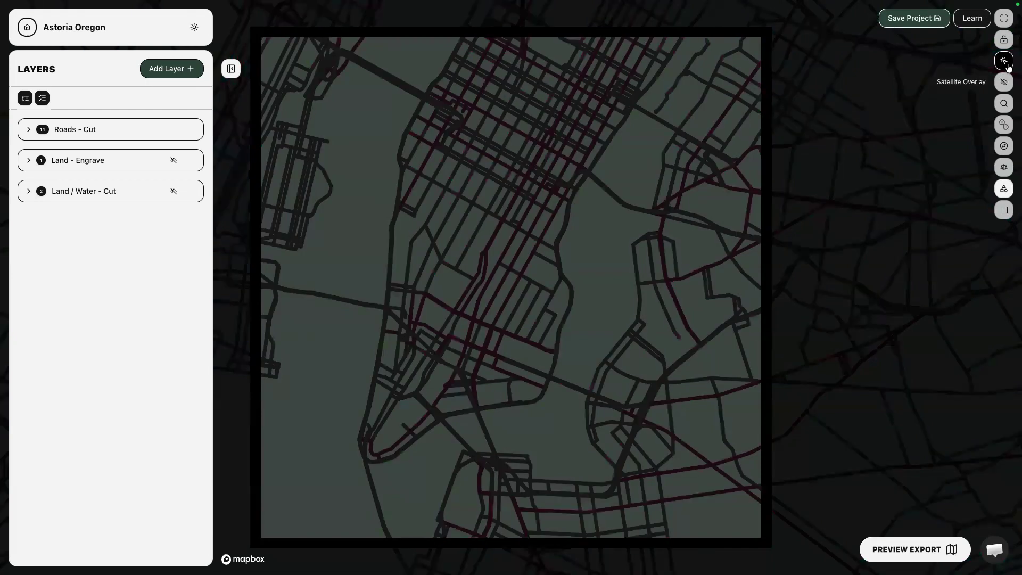
- Raise the satellite overlay's opacity and compare the imagery with the streets around the circular park plaza
click(1004, 82)
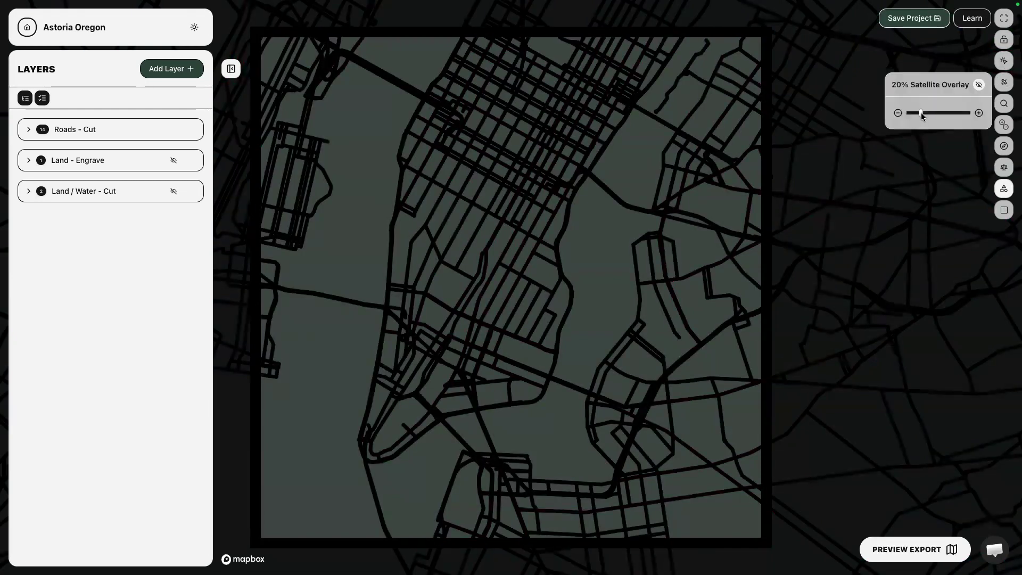
drag(922, 113, 937, 113)
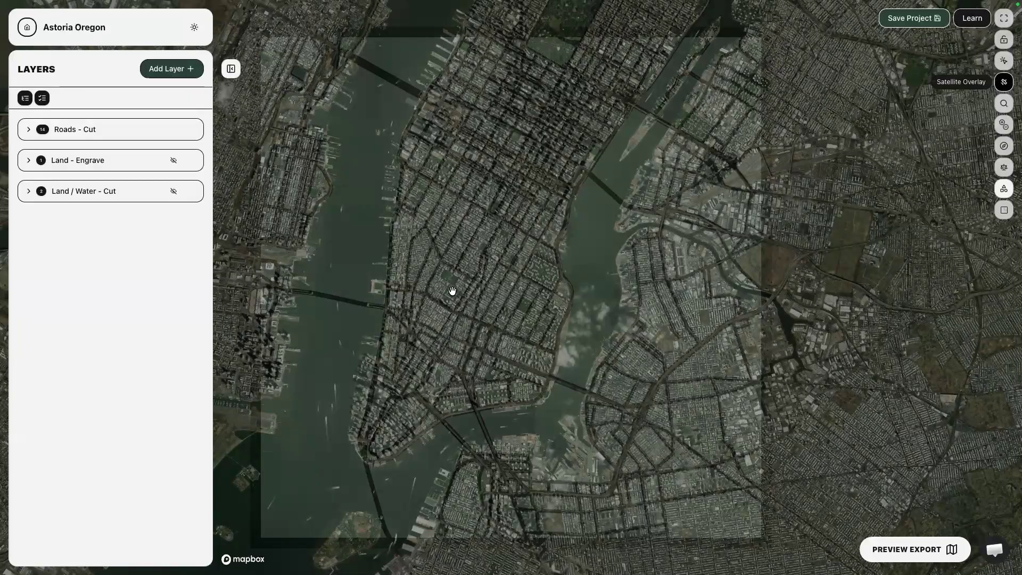
scroll(452, 290, up, 5)
scroll(451, 291, up, 10)
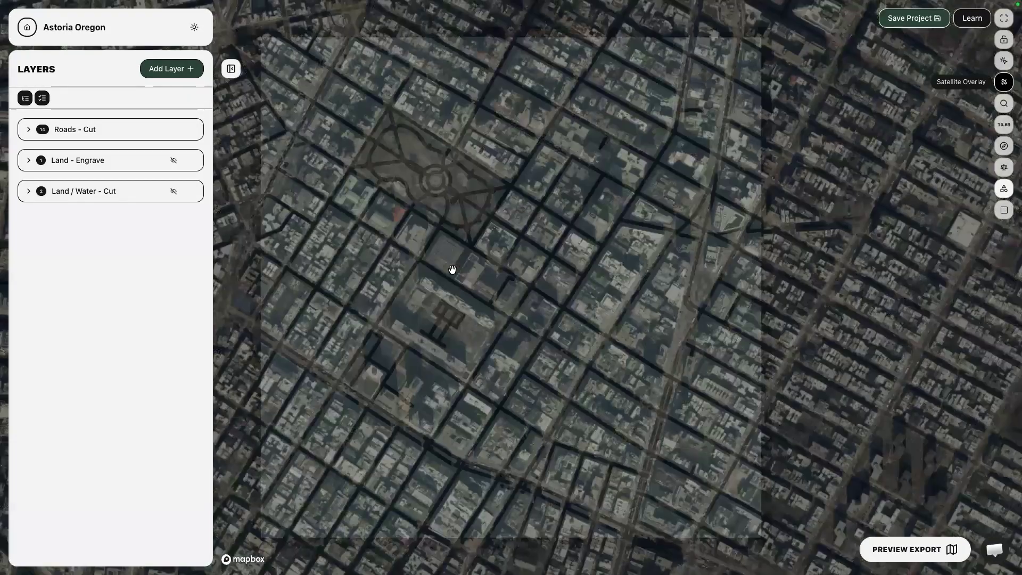
scroll(437, 266, up, 3)
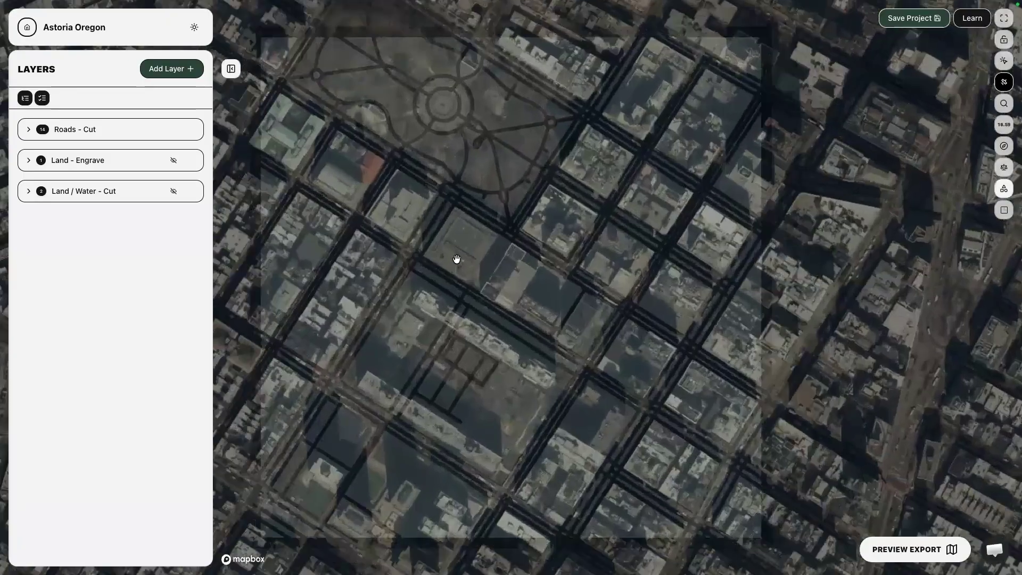
scroll(485, 280, up, 2)
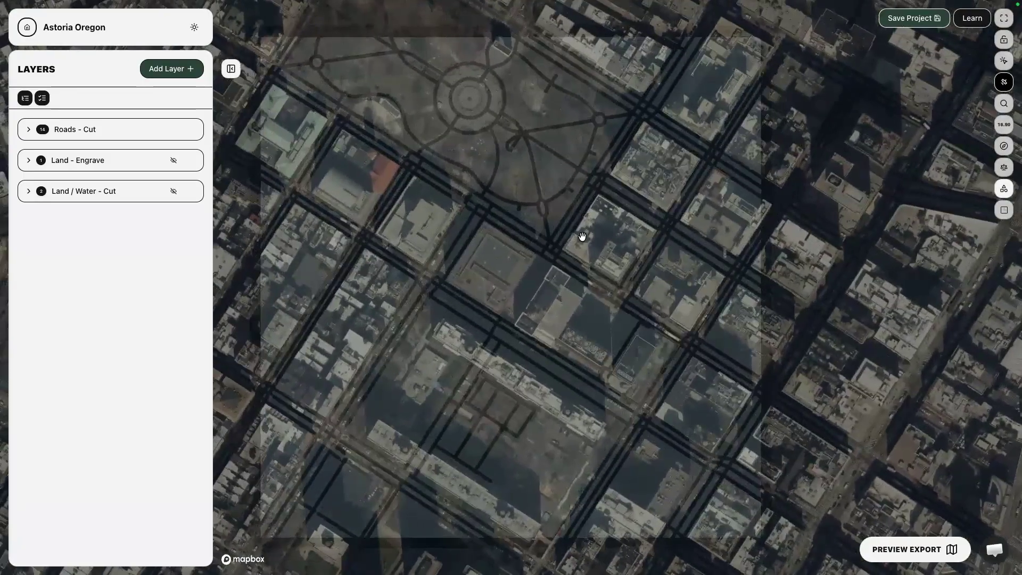
- Set the satellite overlay to 0%
click(1004, 81)
drag(940, 109, 862, 121)
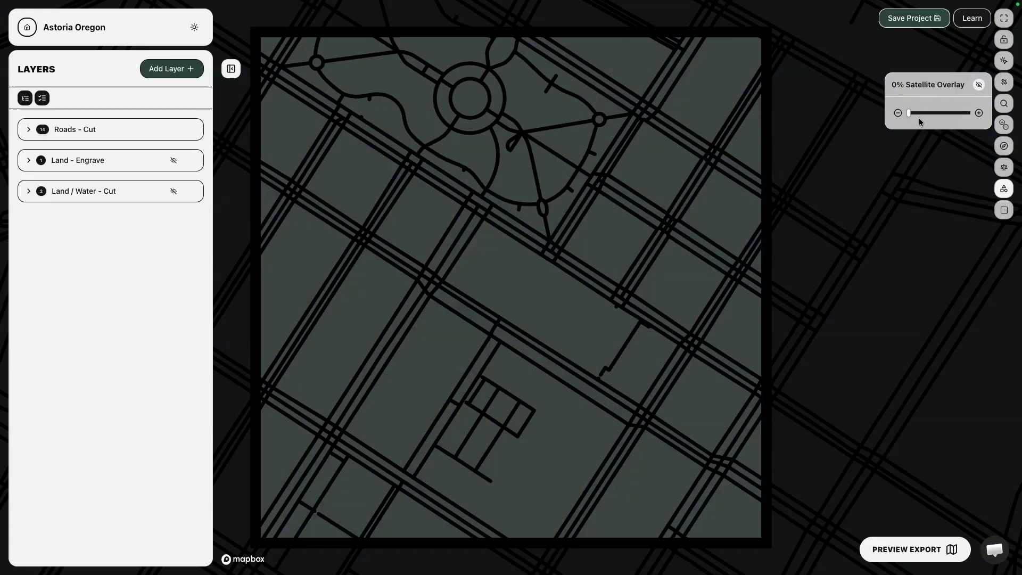
click(1002, 82)
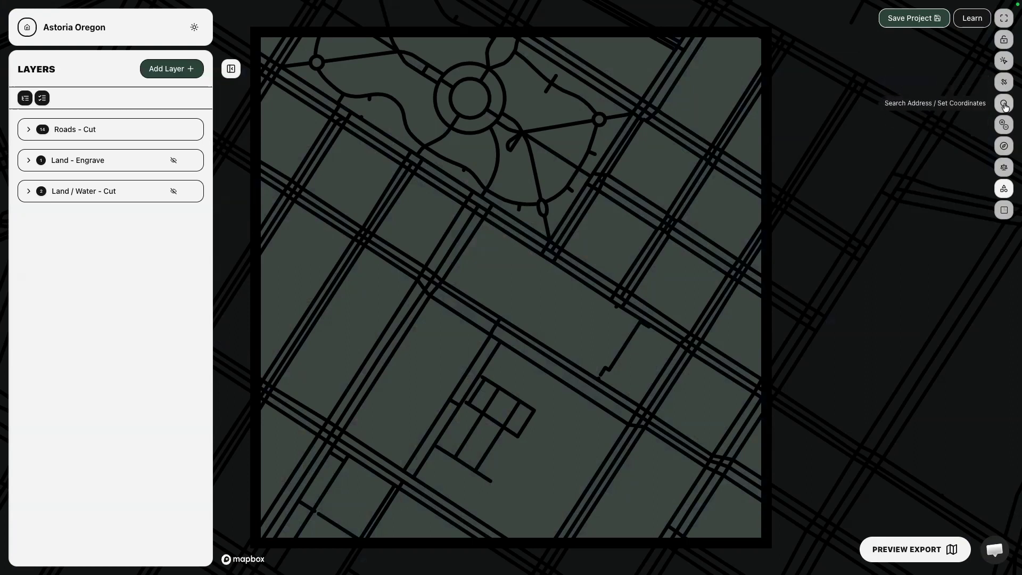
- Review the map's coordinate and zoom settings while shifting the framed area west and zooming out slightly
click(1003, 104)
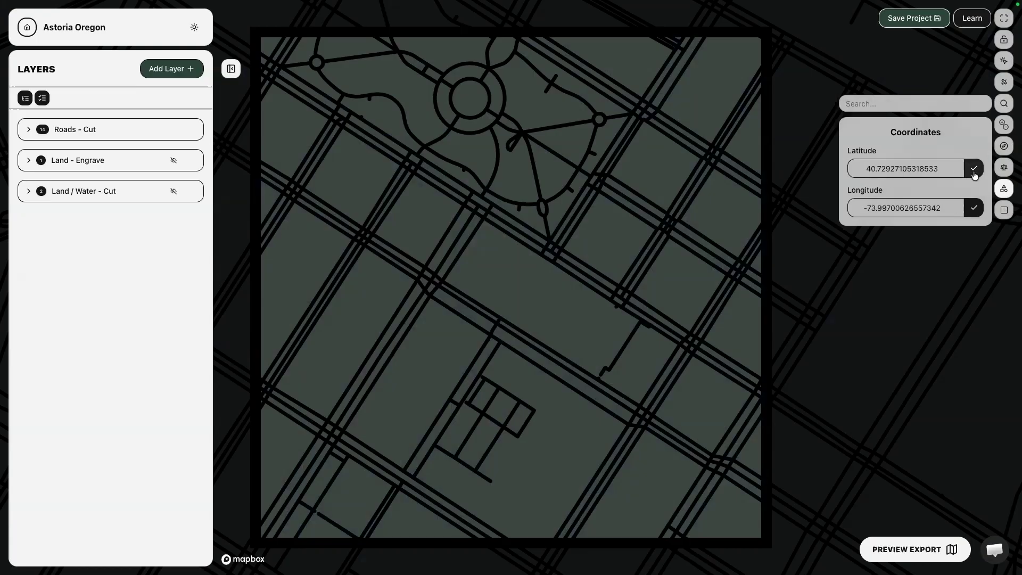
click(977, 209)
drag(508, 305, 586, 299)
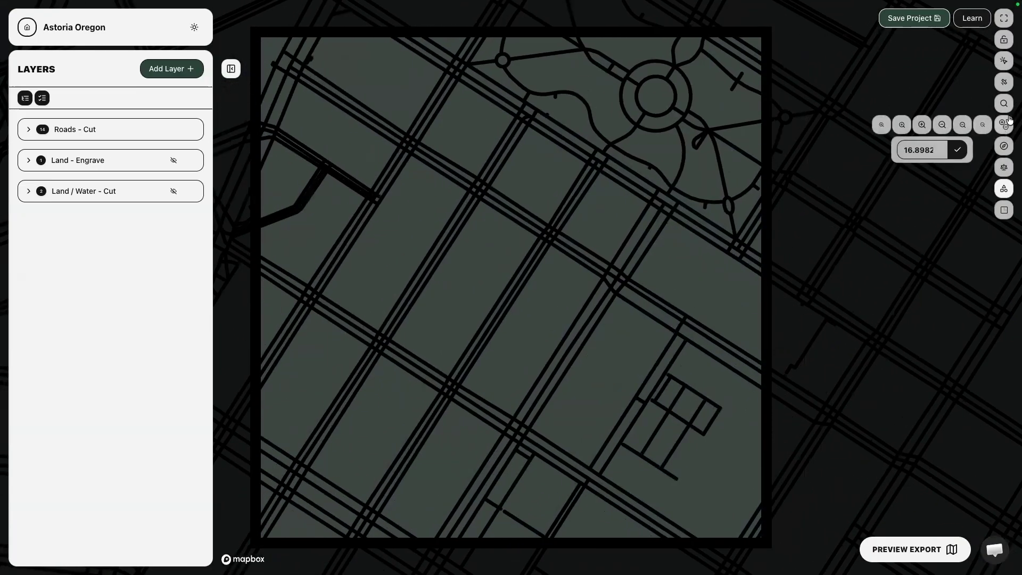
mouse_move(1007, 106)
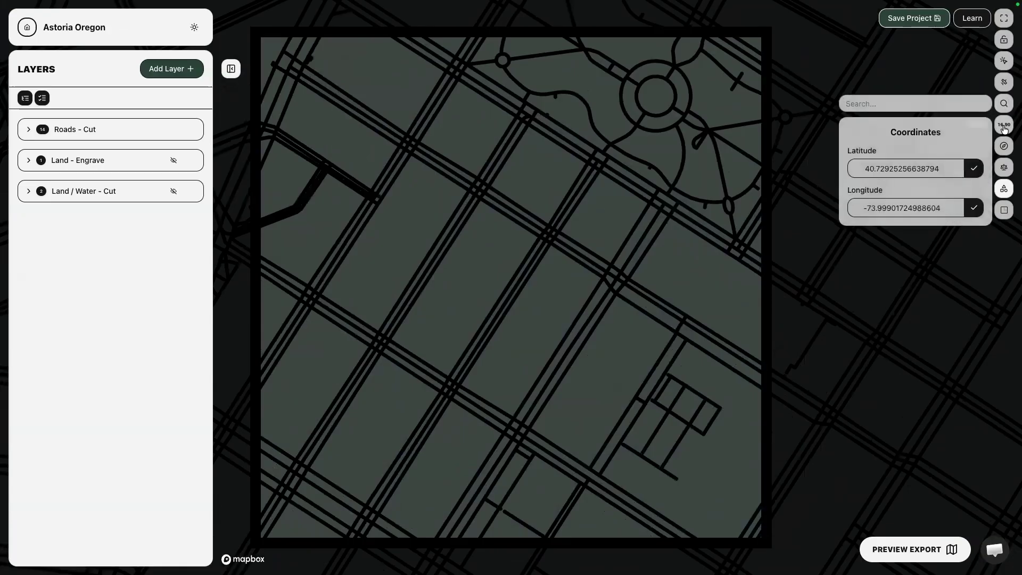
mouse_move(1004, 125)
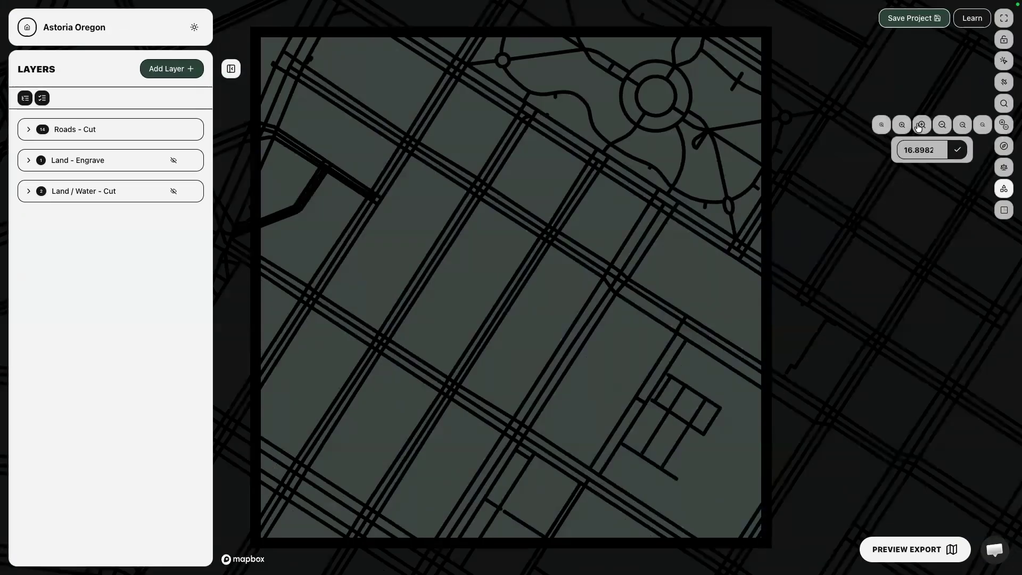
scroll(535, 248, down, 2)
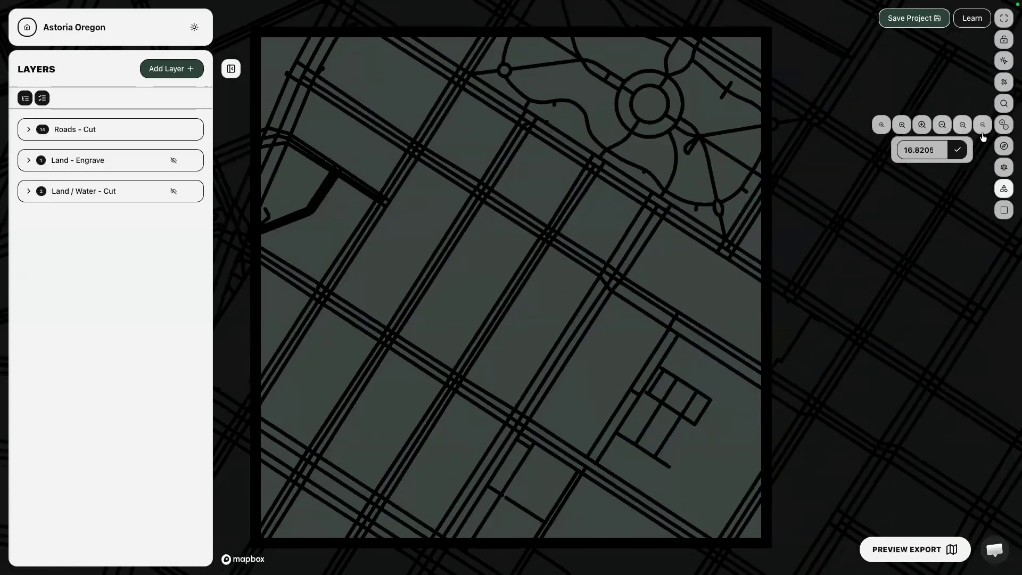
- Rotate the map to a bearing of -30 and reset it to north
mouse_move(1004, 146)
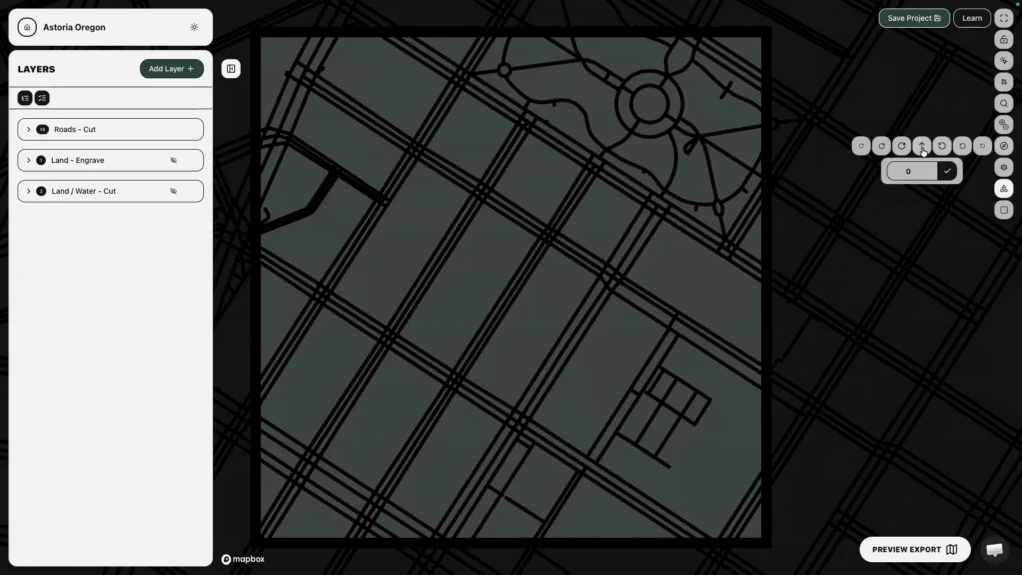
click(941, 146)
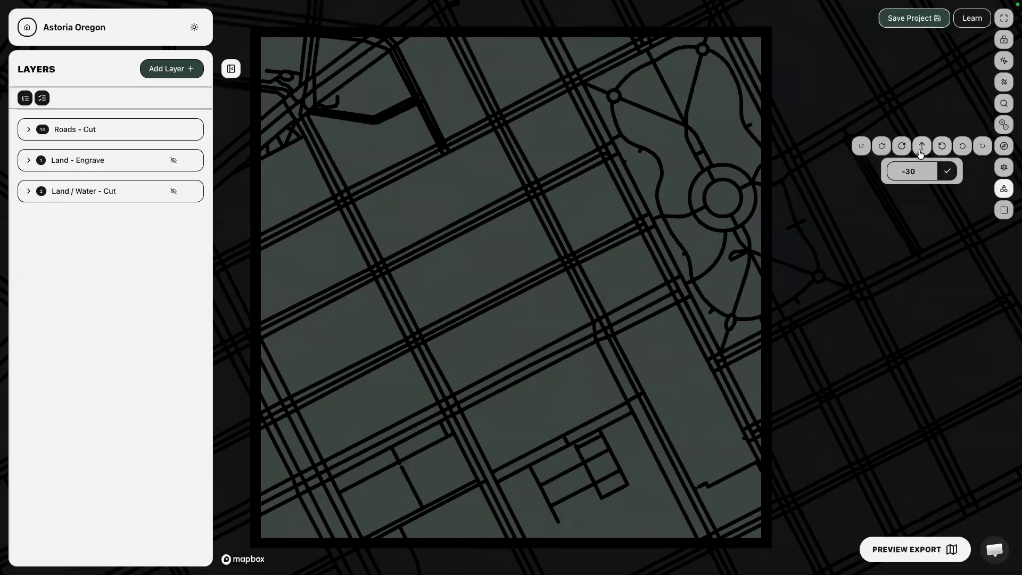
click(921, 152)
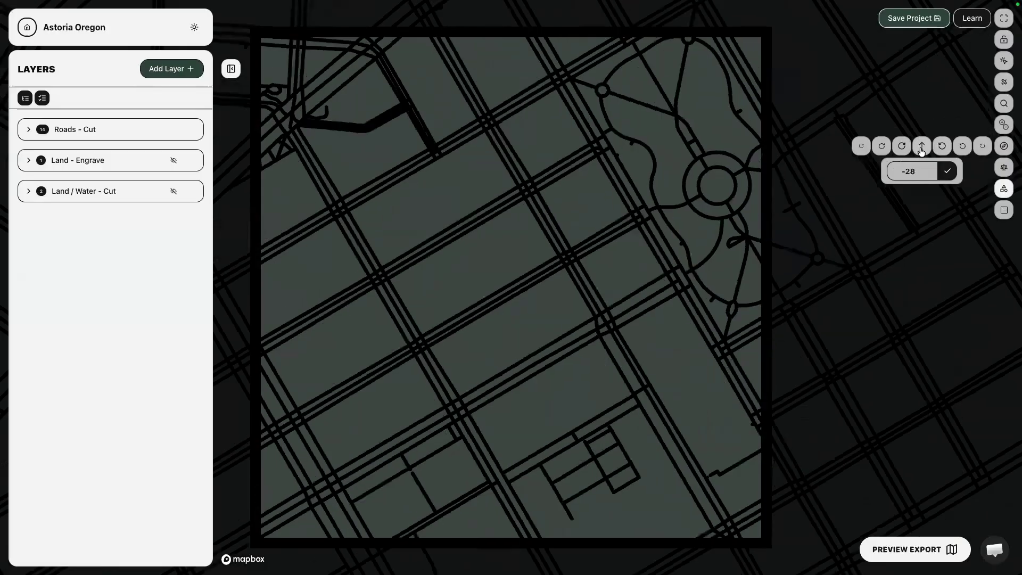
- Examine the map scale setting
click(1004, 168)
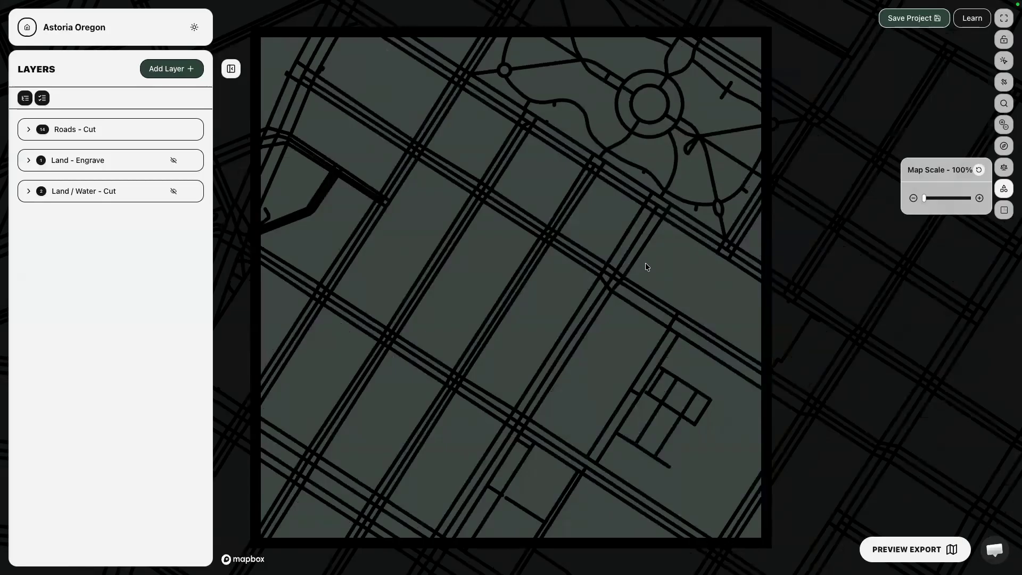
click(478, 352)
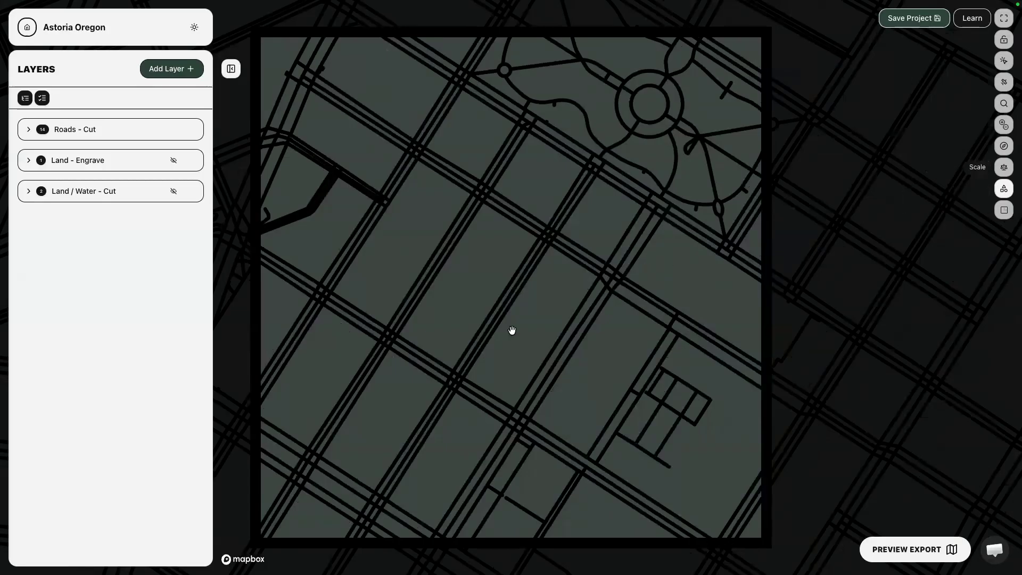
click(1004, 168)
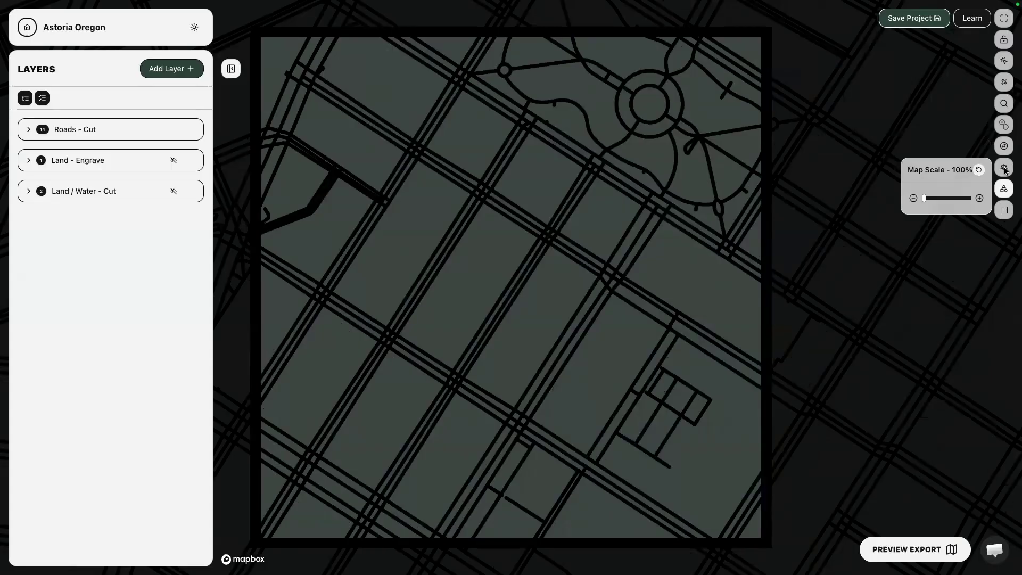
click(558, 312)
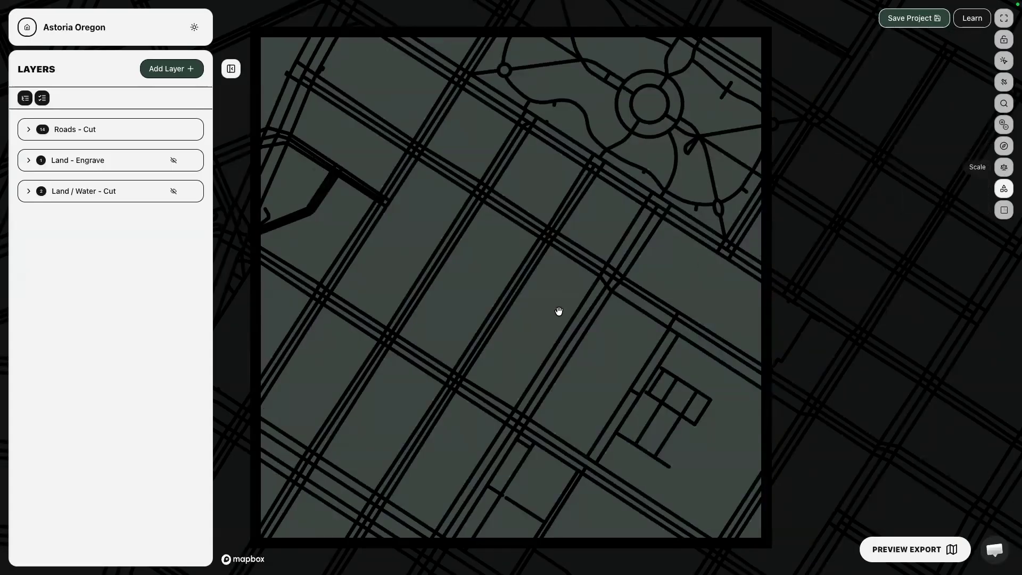
- Show the hidden Land - Engrave and Land / Water - Cut layers on the map
scroll(558, 311, down, 5)
scroll(559, 311, down, 3)
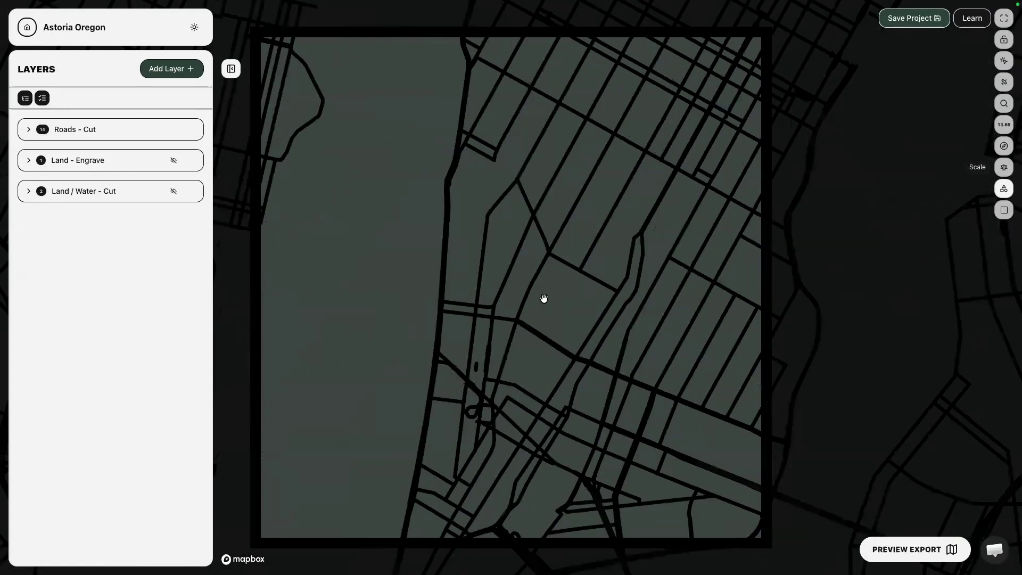
mouse_move(215, 165)
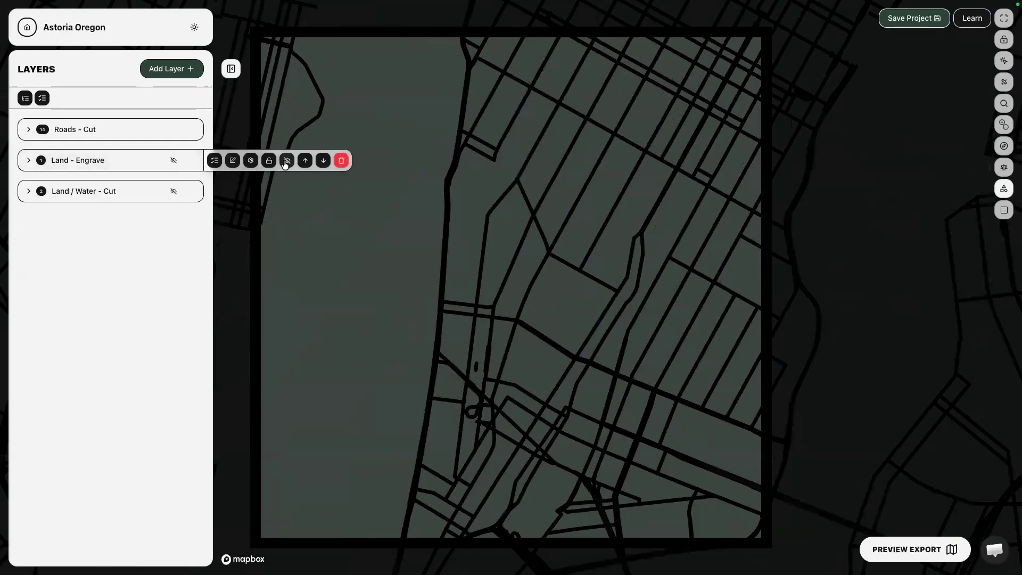
mouse_move(201, 195)
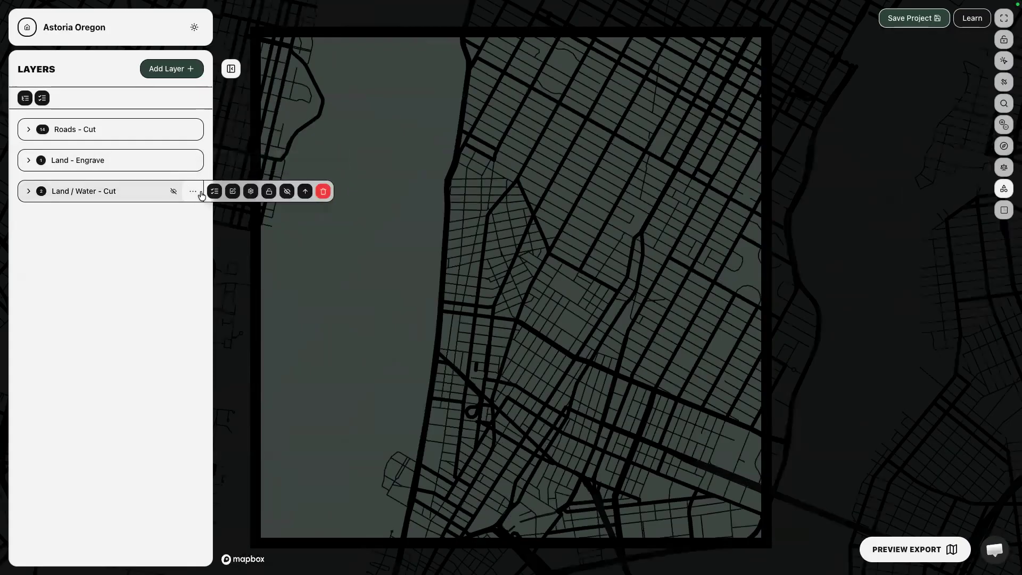
click(287, 191)
- Compare the road detail on the map at zoom levels just above and below 11
scroll(433, 298, down, 4)
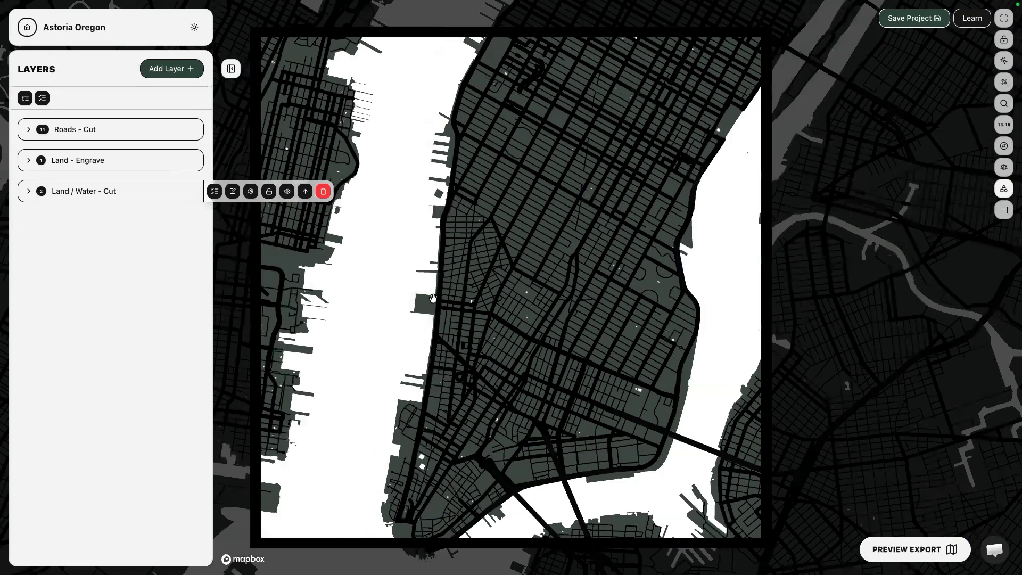
scroll(432, 299, down, 3)
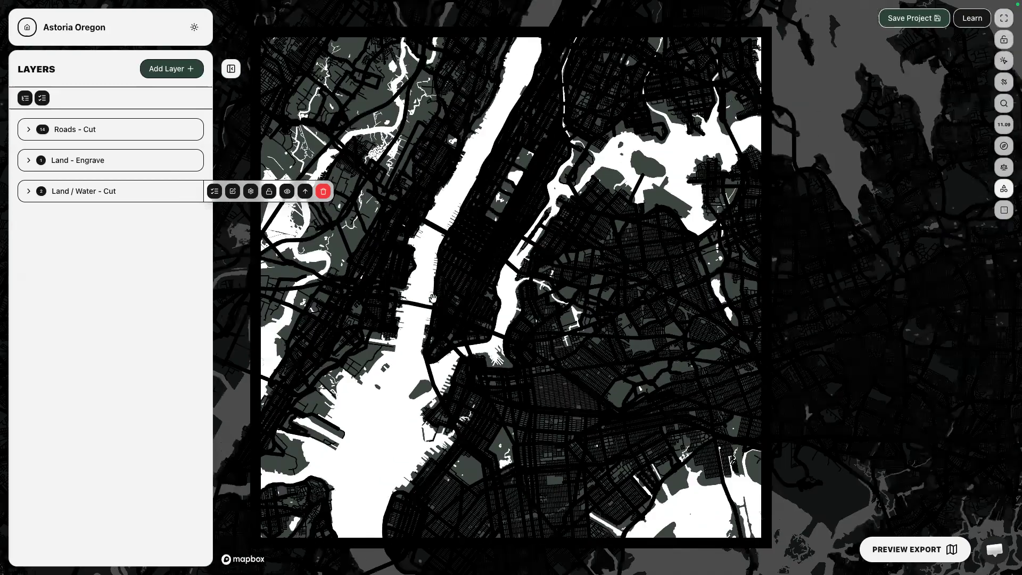
scroll(433, 299, up, 1)
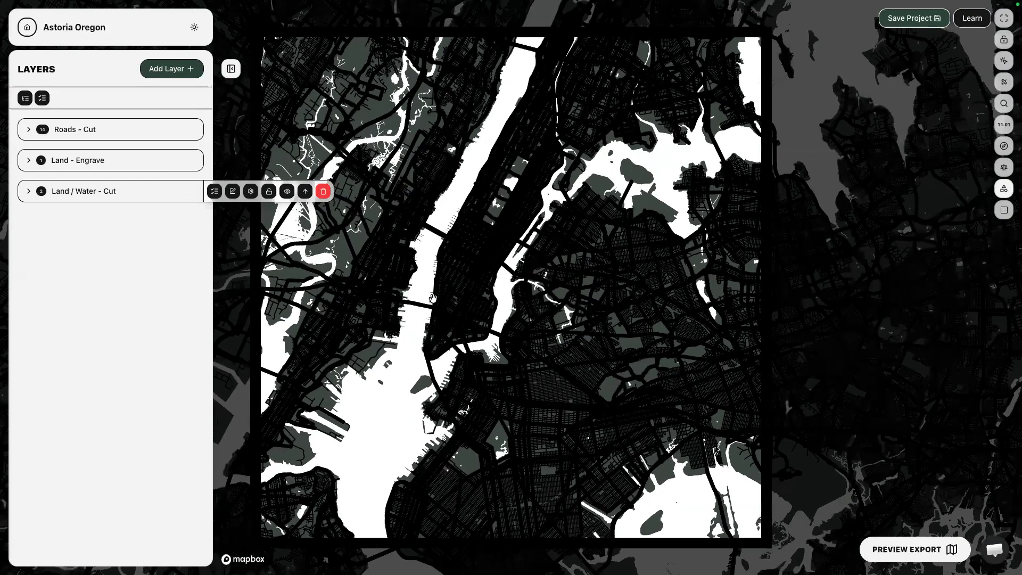
scroll(433, 298, down, 1)
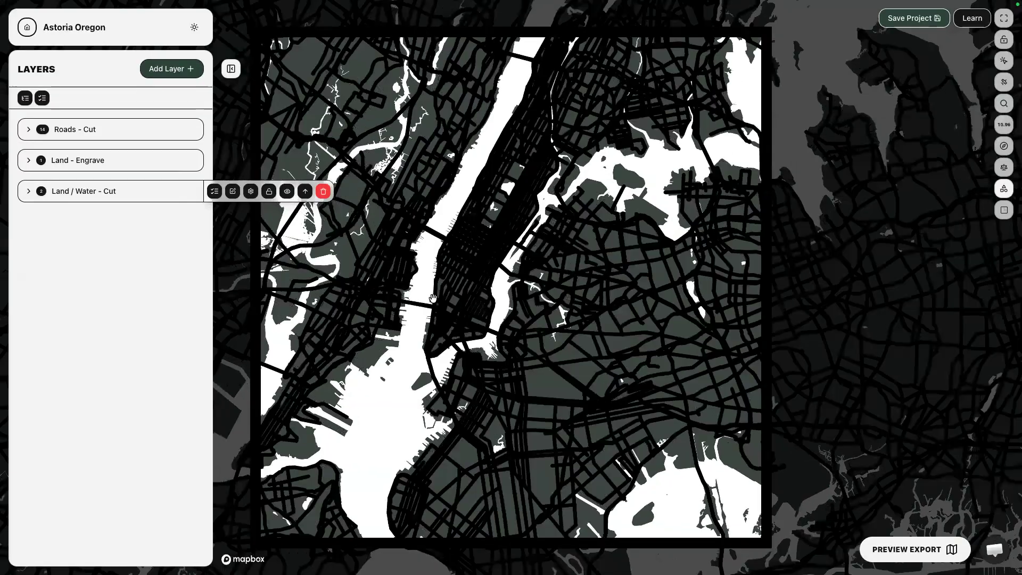
scroll(433, 299, up, 1)
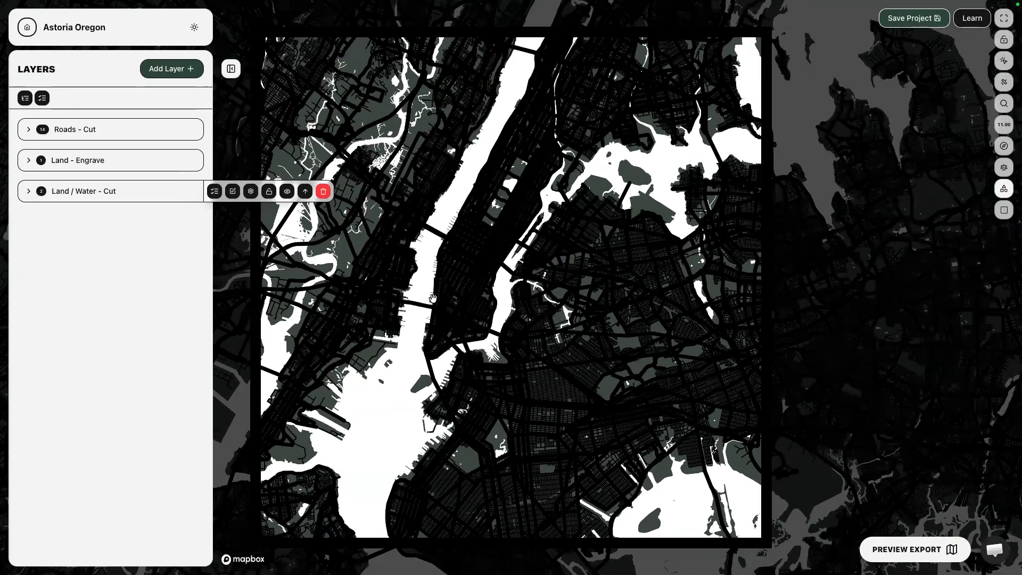
click(160, 234)
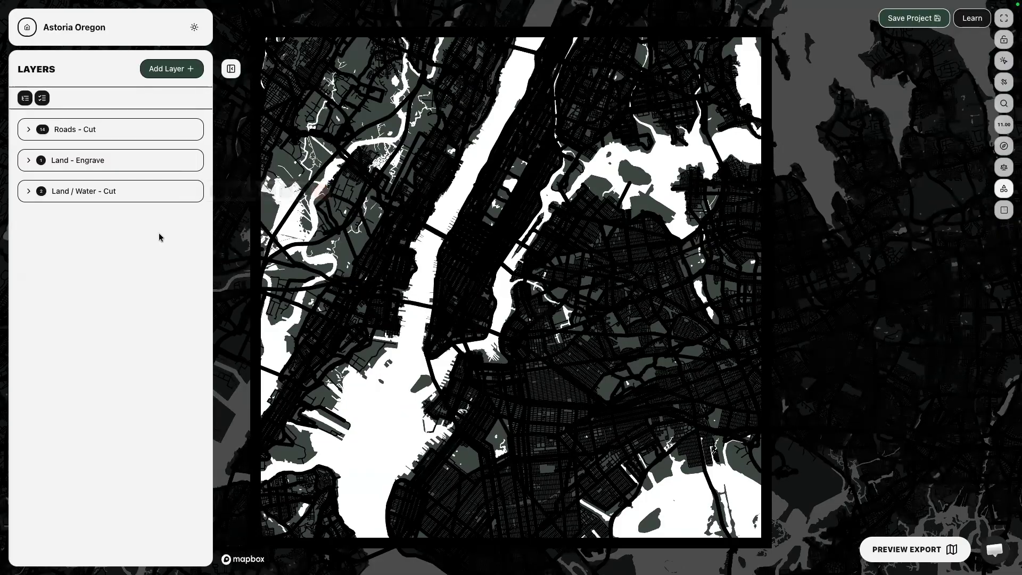
- Reduce the line width of all the Roads - Cut lines to 3, trying 5 and 4 along the way
click(193, 132)
click(126, 119)
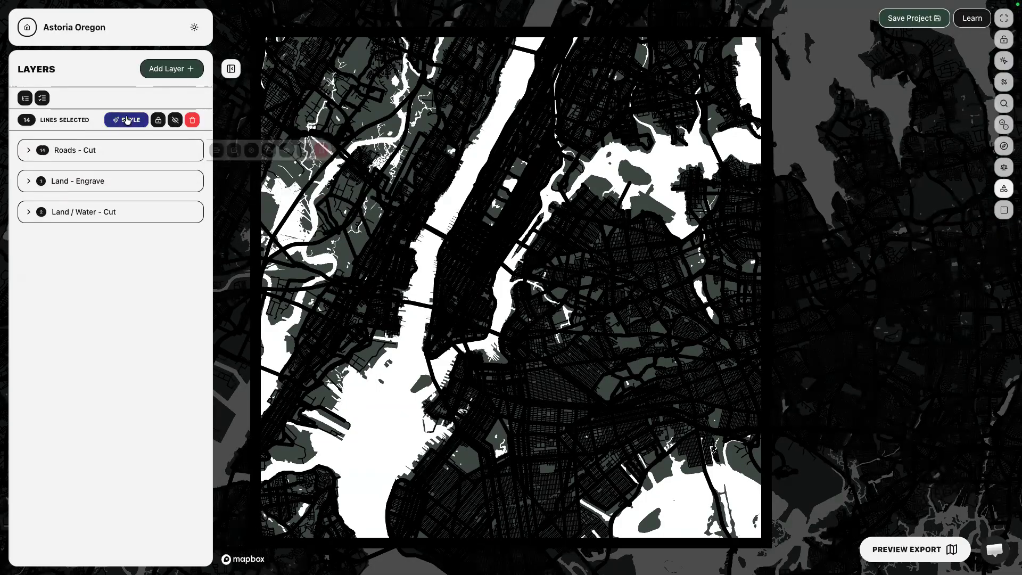
scroll(152, 225, down, 5)
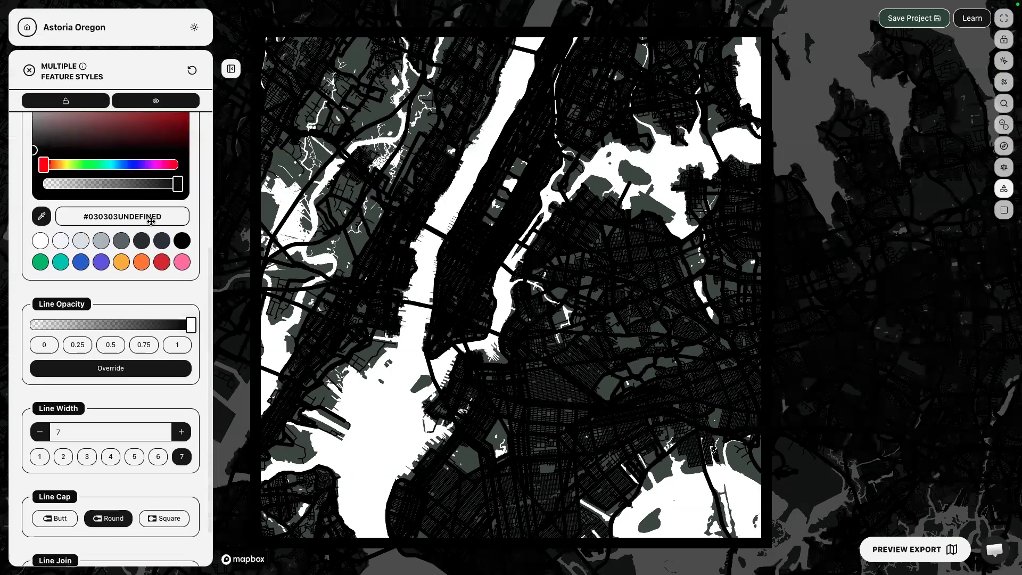
click(134, 405)
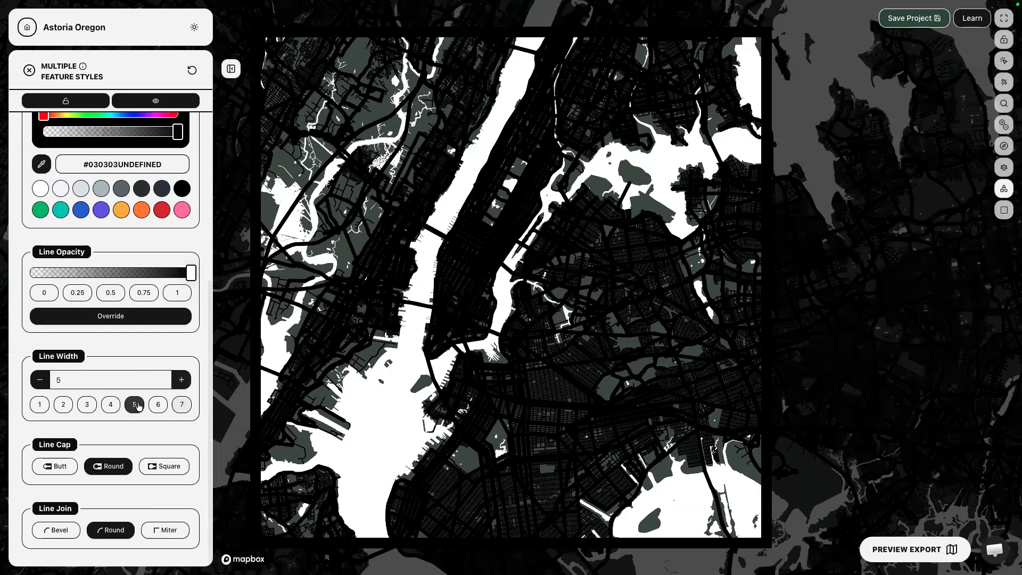
click(113, 407)
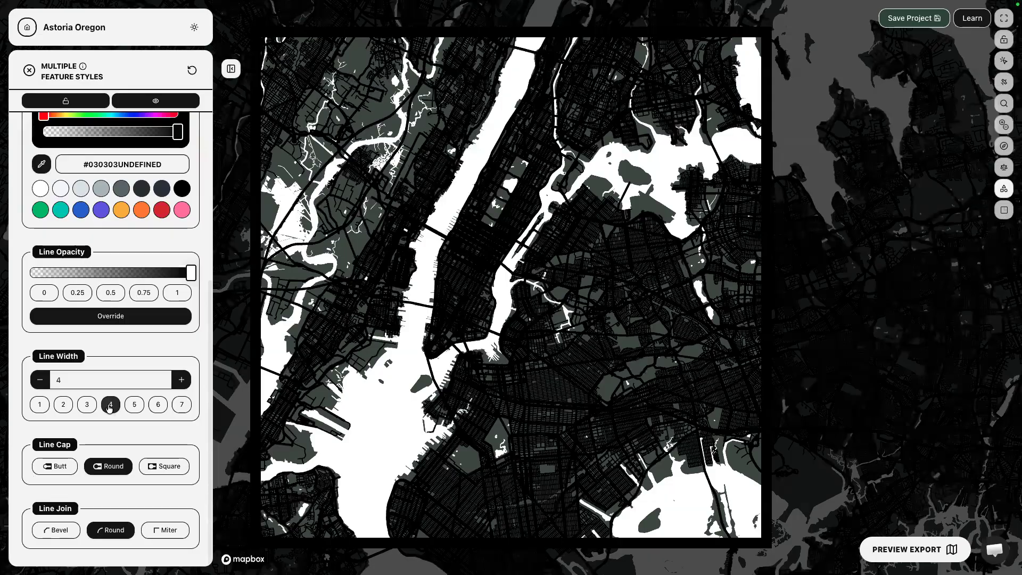
click(80, 408)
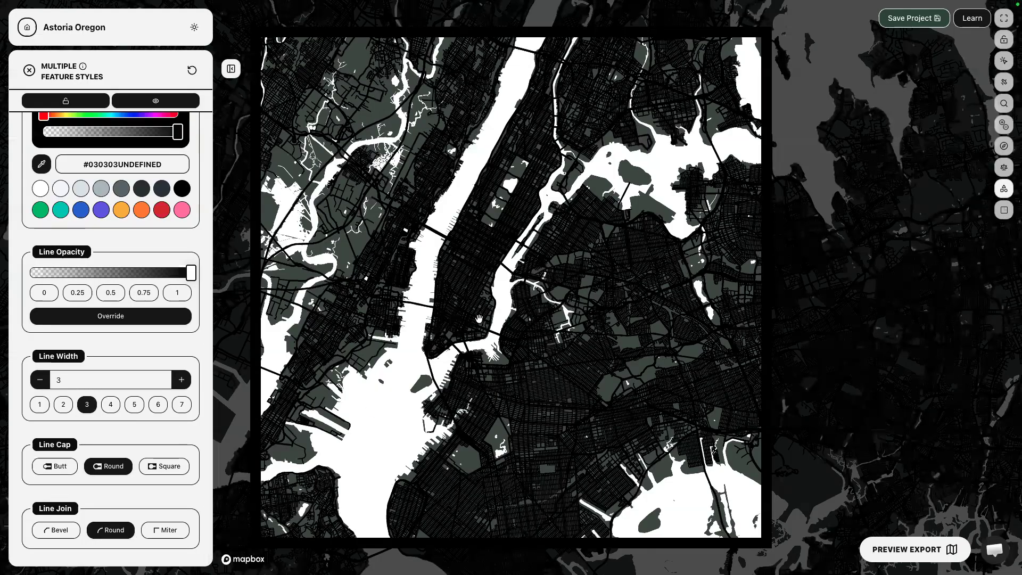
- Set the map scale to 200% and bring the zoom level back above 11 for detailed streets
scroll(479, 318, down, 1)
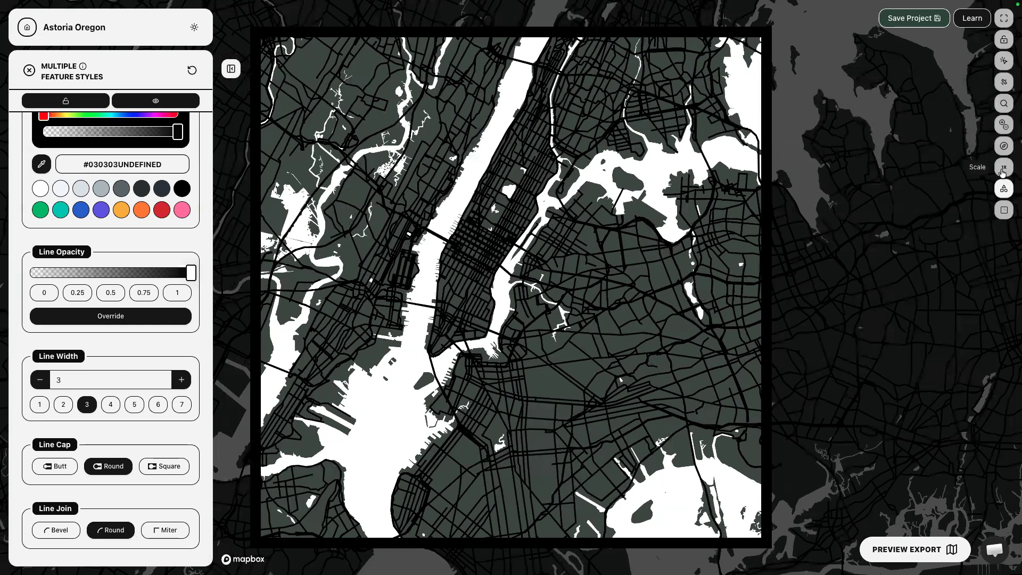
click(1002, 170)
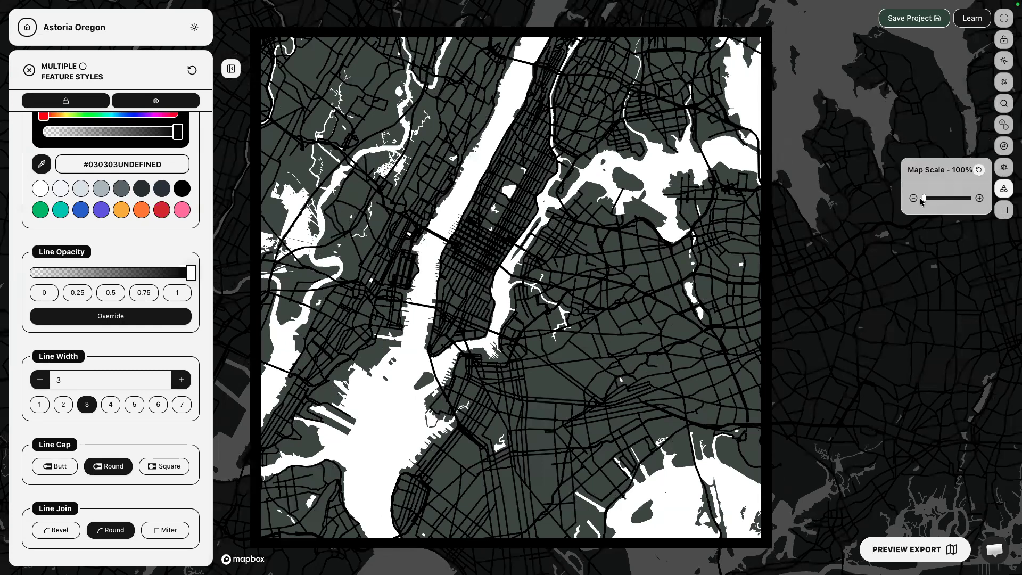
drag(923, 200, 998, 200)
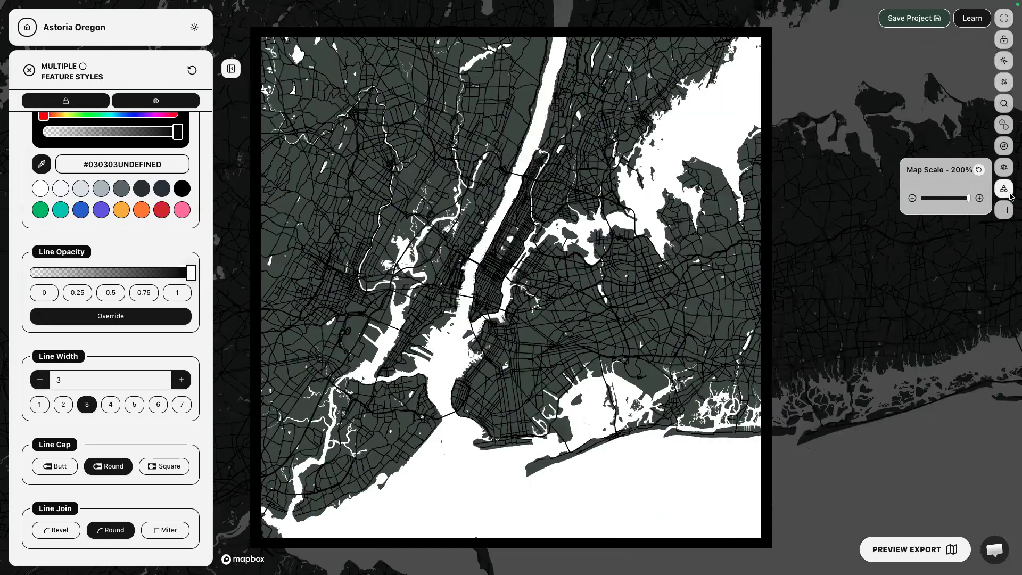
click(493, 324)
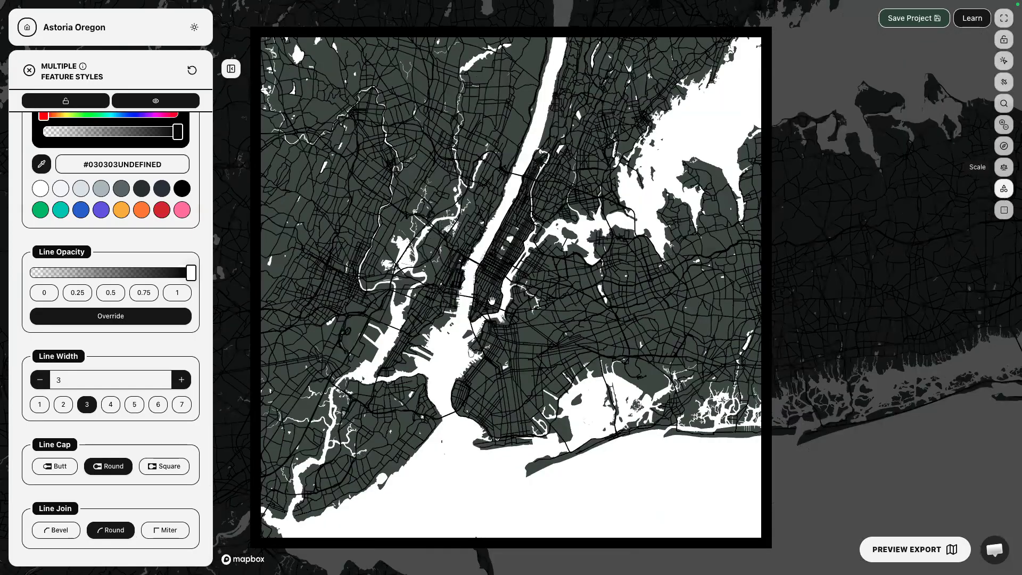
scroll(492, 301, up, 1)
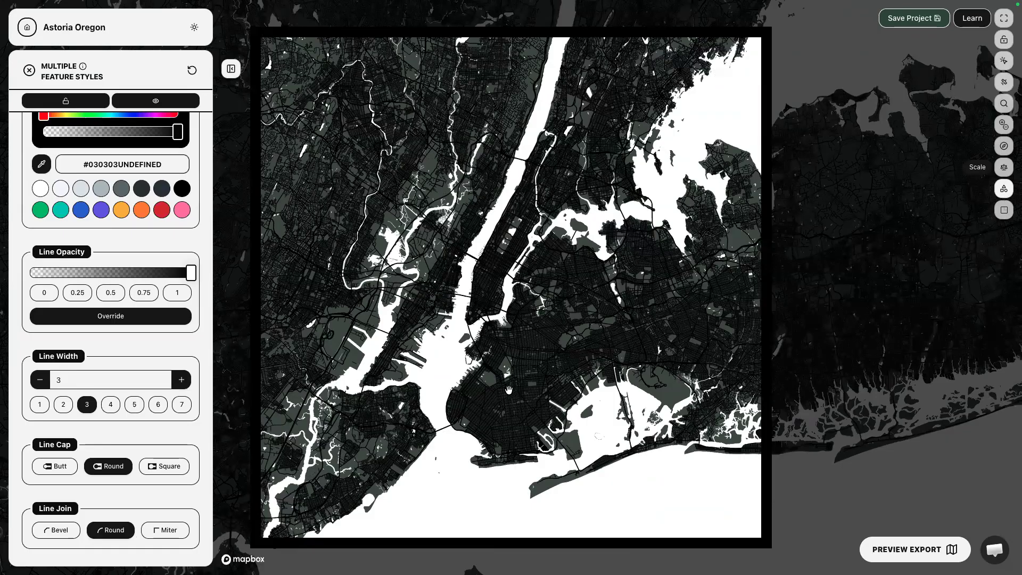
scroll(497, 312, up, 1)
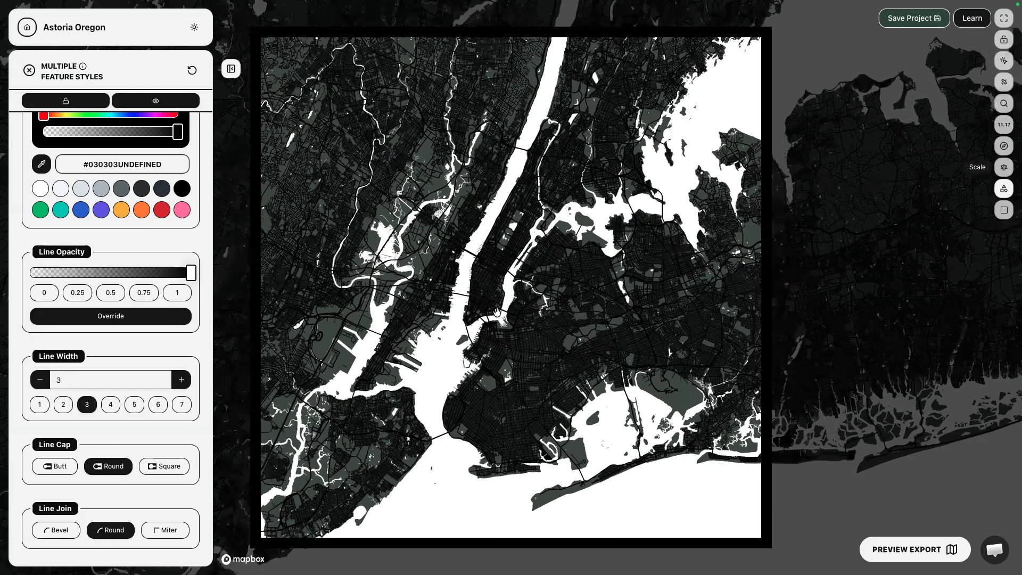
scroll(497, 311, up, 1)
scroll(497, 311, up, 2)
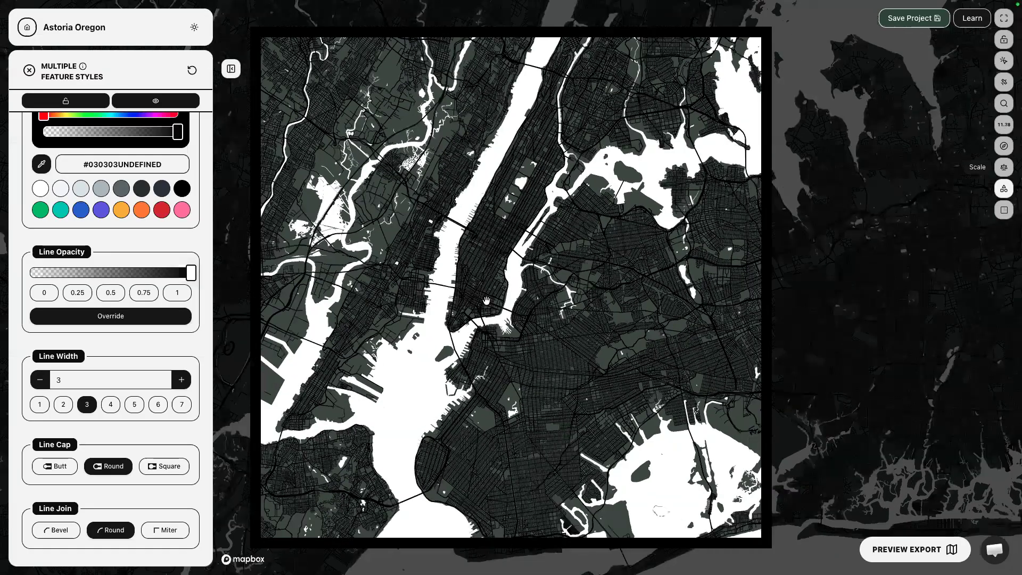
scroll(481, 402, down, 1)
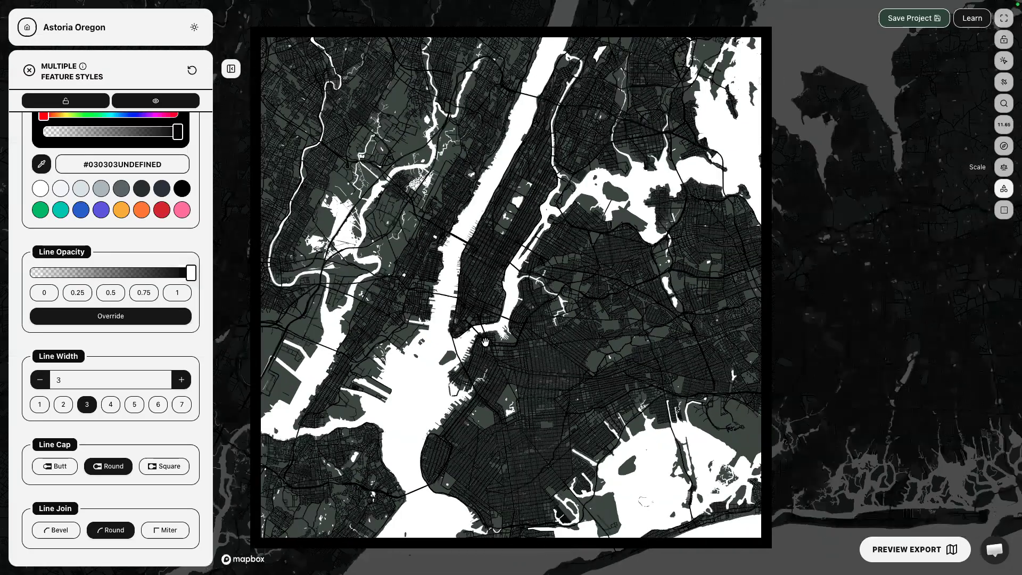
click(1005, 168)
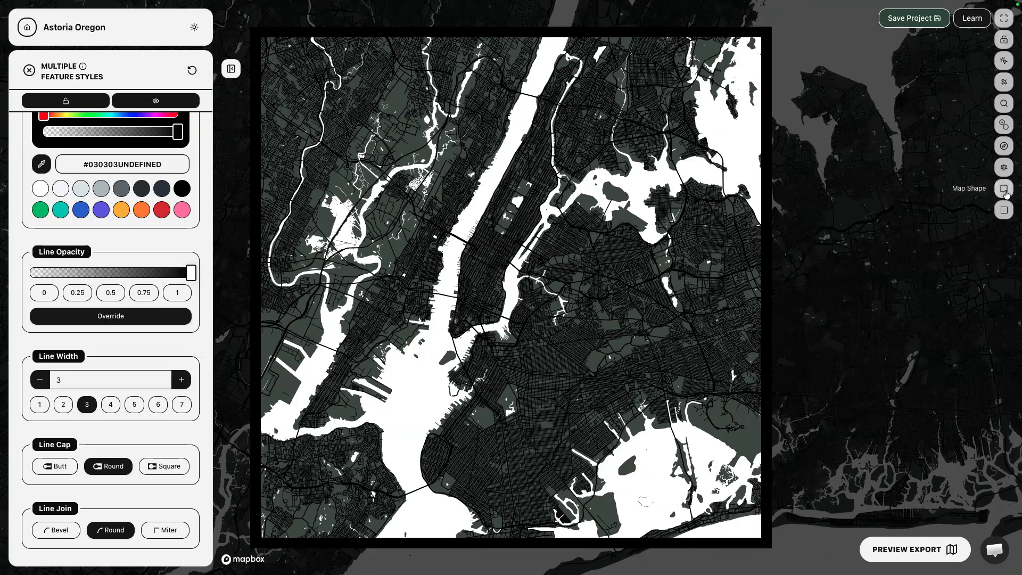
- Try the hexagon, octagon and star map shapes and apply the heart shape
click(1005, 189)
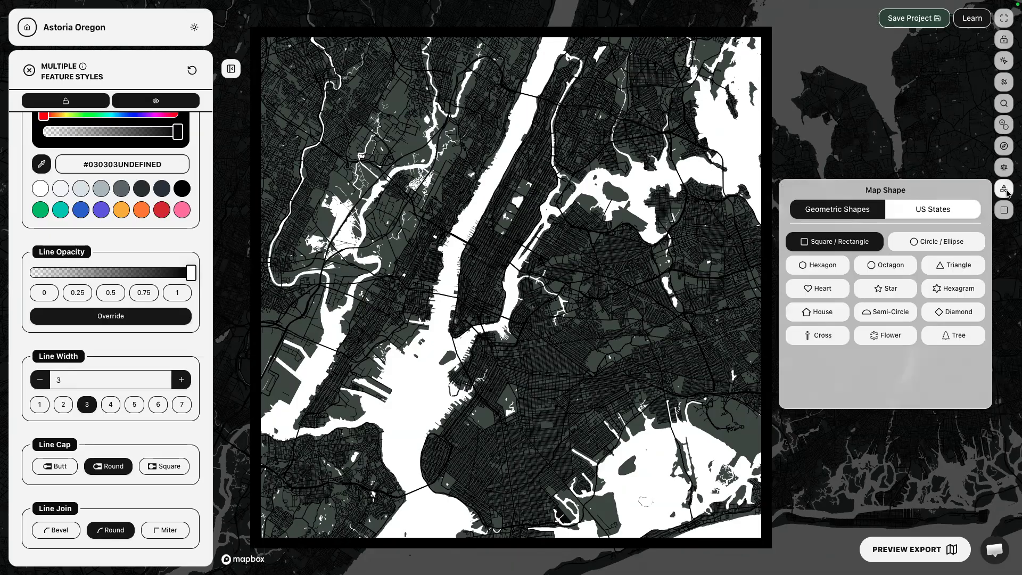
click(821, 271)
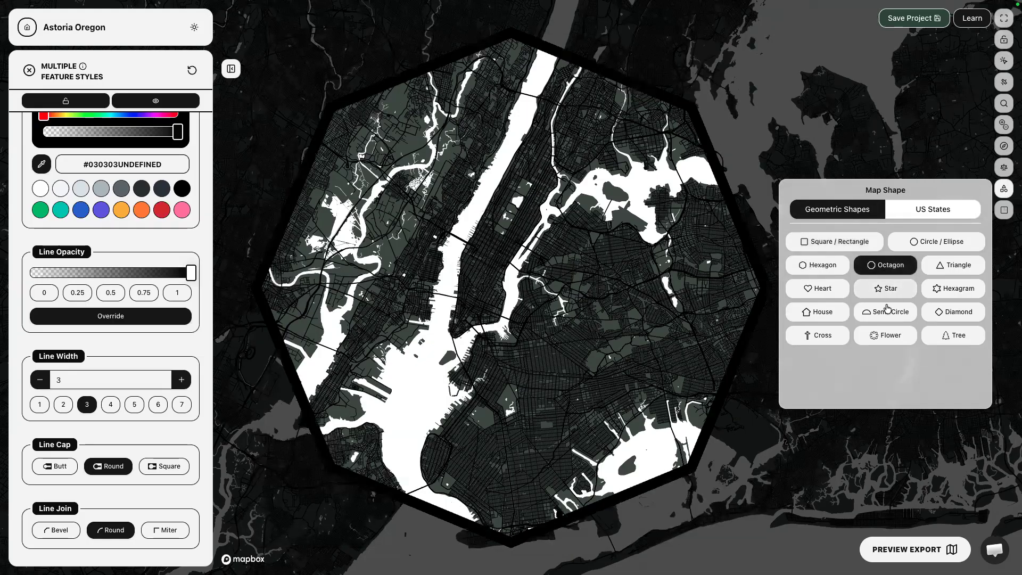
click(887, 288)
click(822, 293)
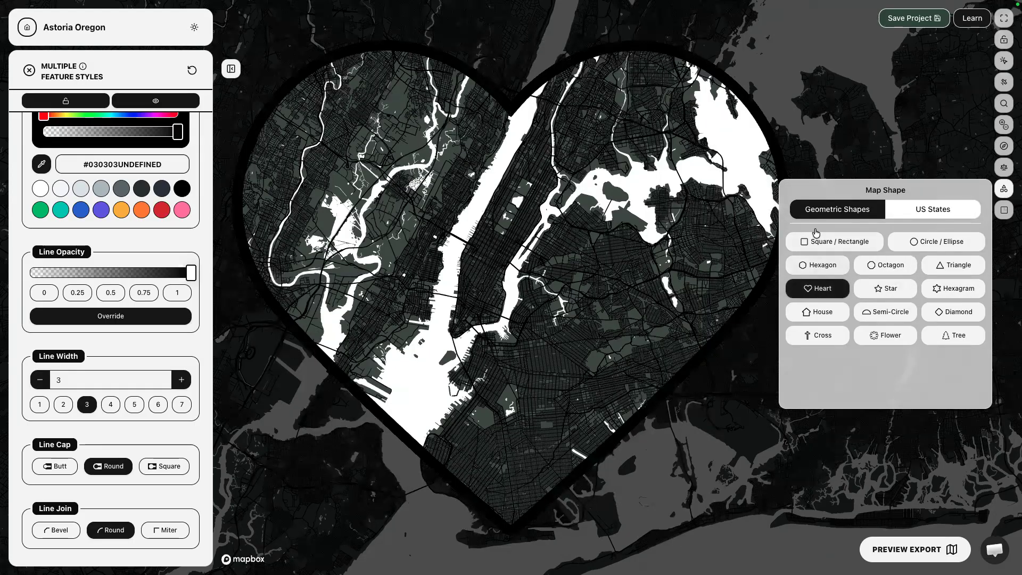
click(557, 248)
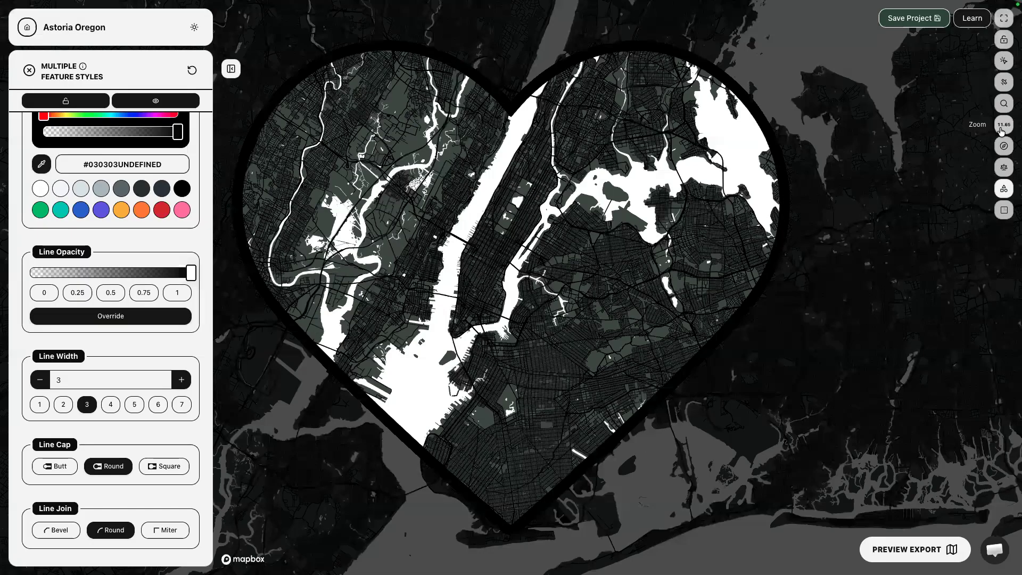
- Rotate the map inside the heart to a bearing of -90 in 15-degree increments and reset it to north
click(1004, 146)
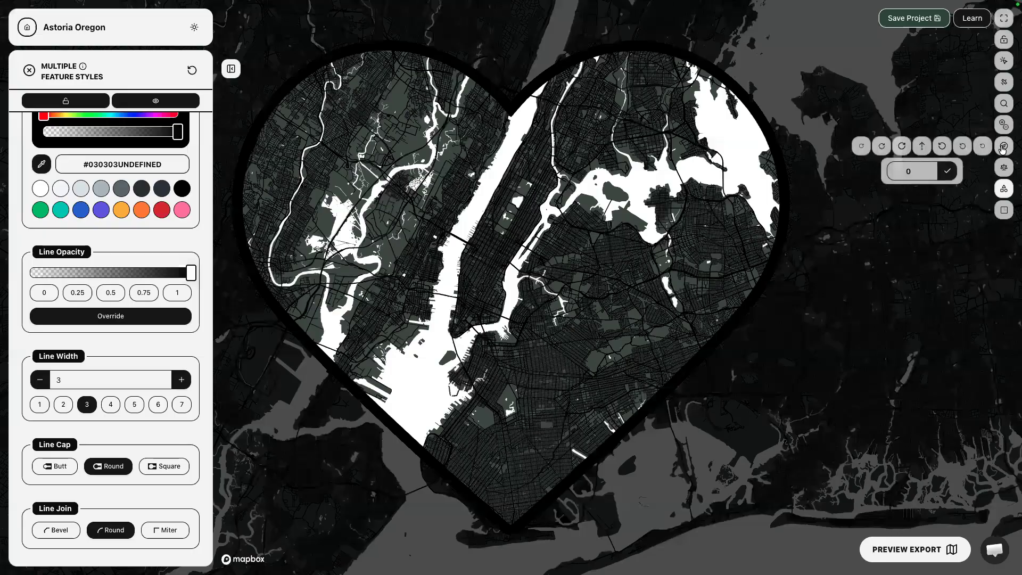
click(962, 147)
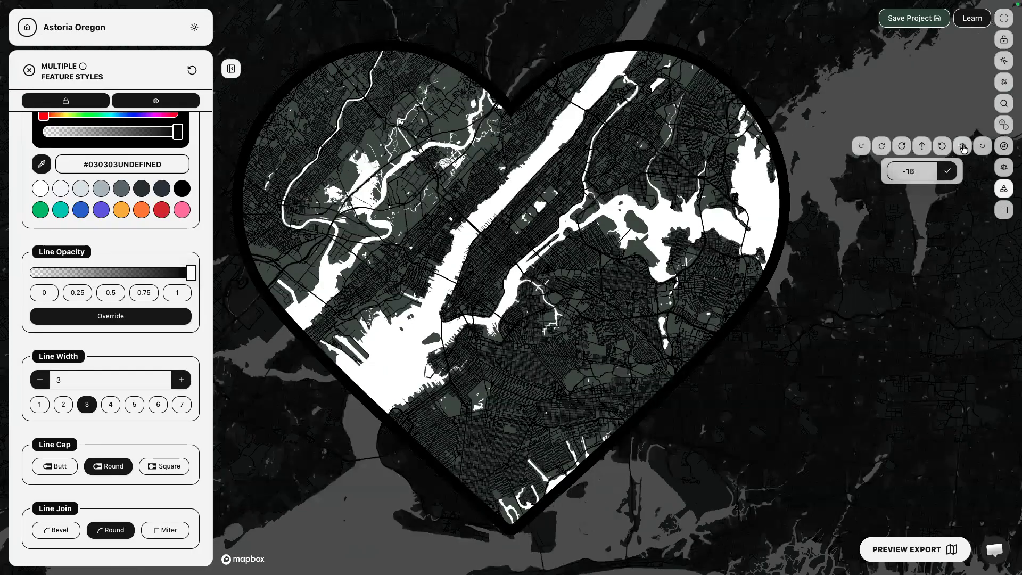
click(962, 147)
click(962, 147)
click(962, 147)
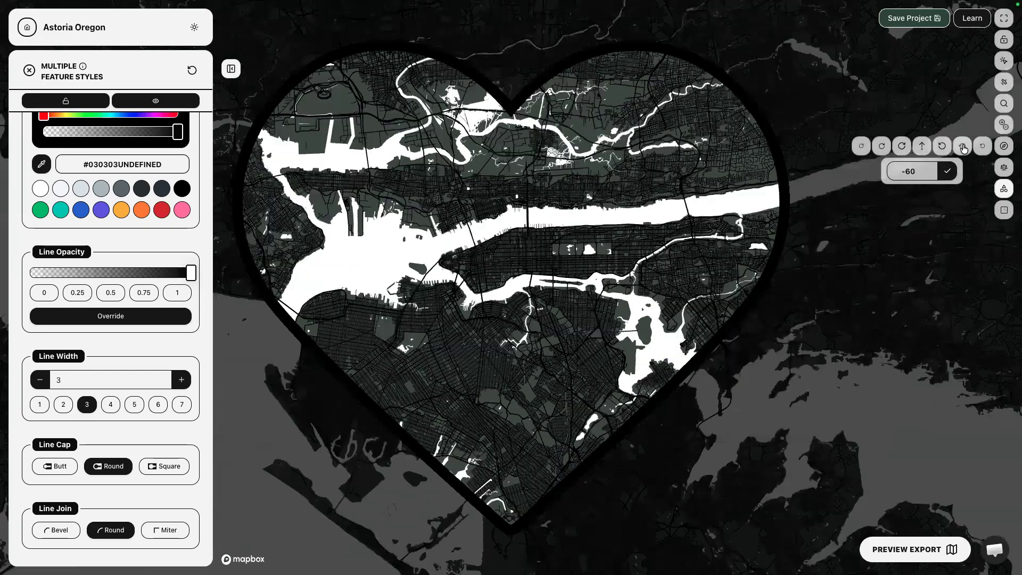
click(962, 147)
click(962, 147)
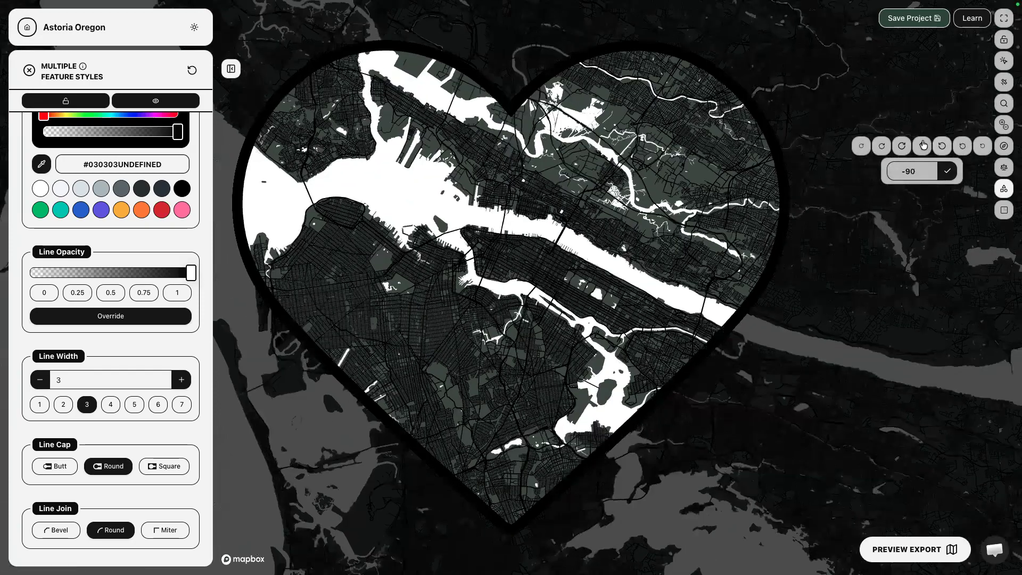
click(921, 145)
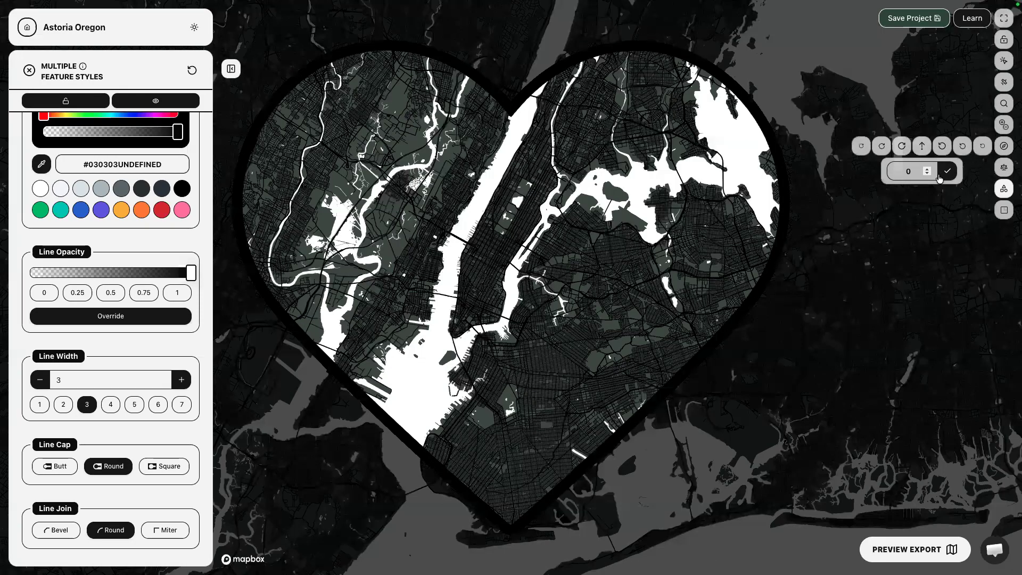
- Change the map shape to the outline of the US state New York
click(1005, 189)
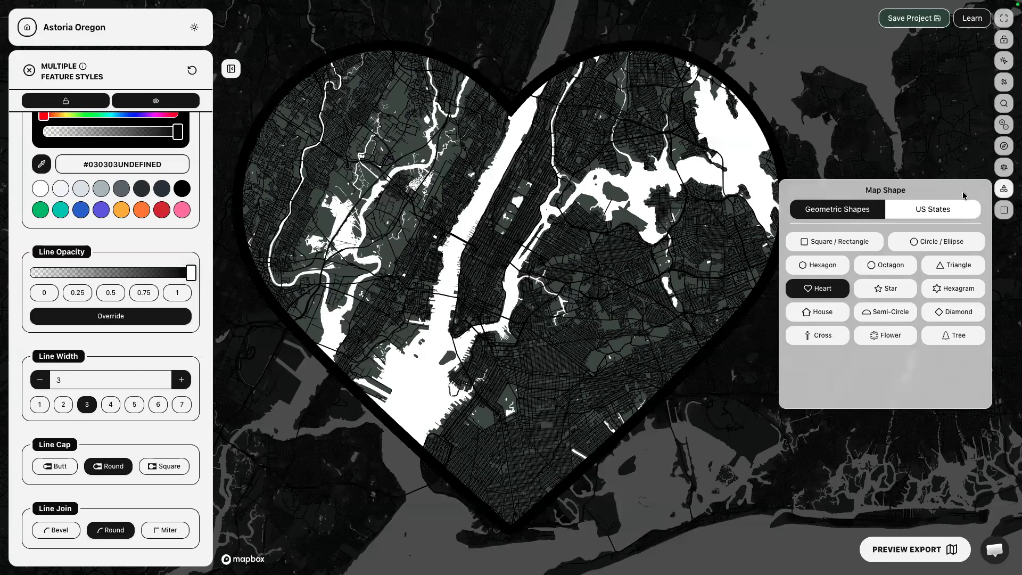
click(937, 209)
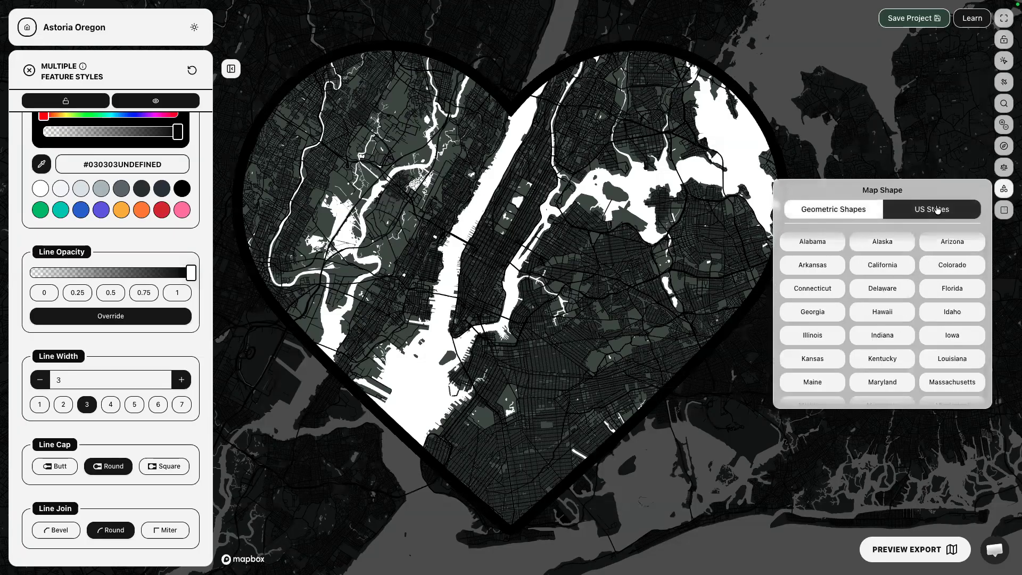
scroll(852, 283, down, 5)
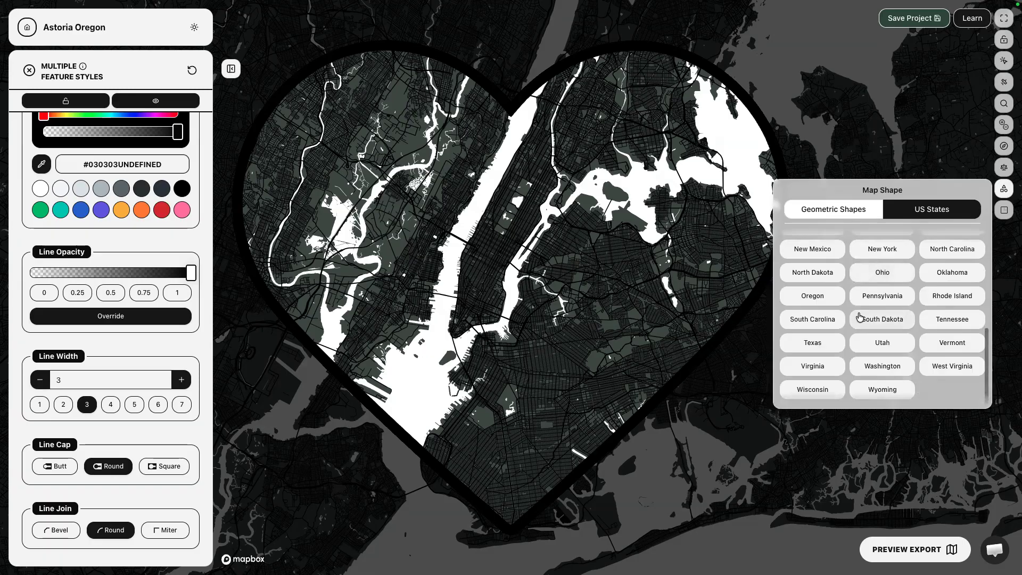
scroll(862, 318, up, 1)
click(883, 282)
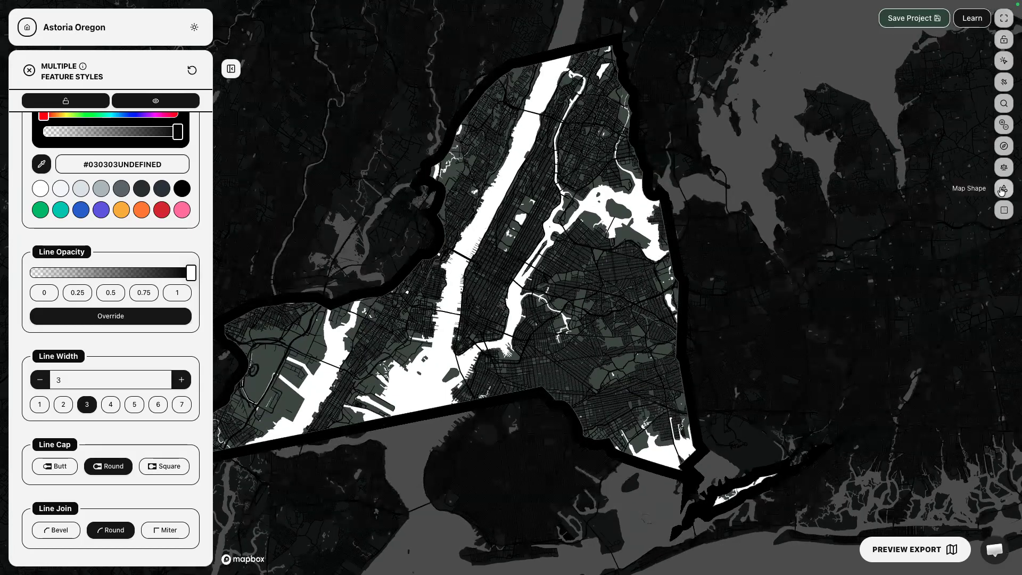
- Try the Circle / Ellipse map shape and set the shape back to Square / Rectangle
click(1003, 189)
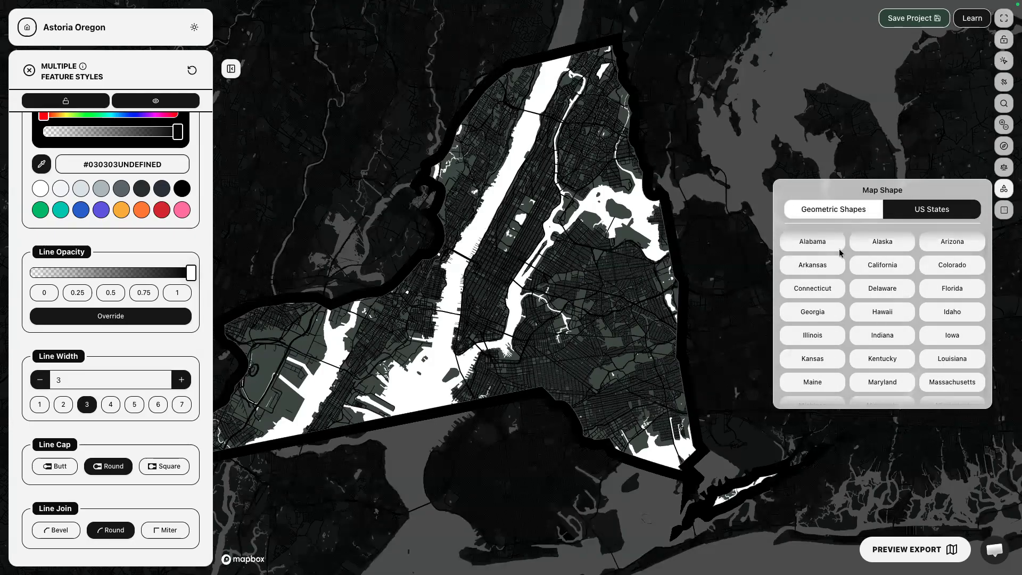
click(839, 211)
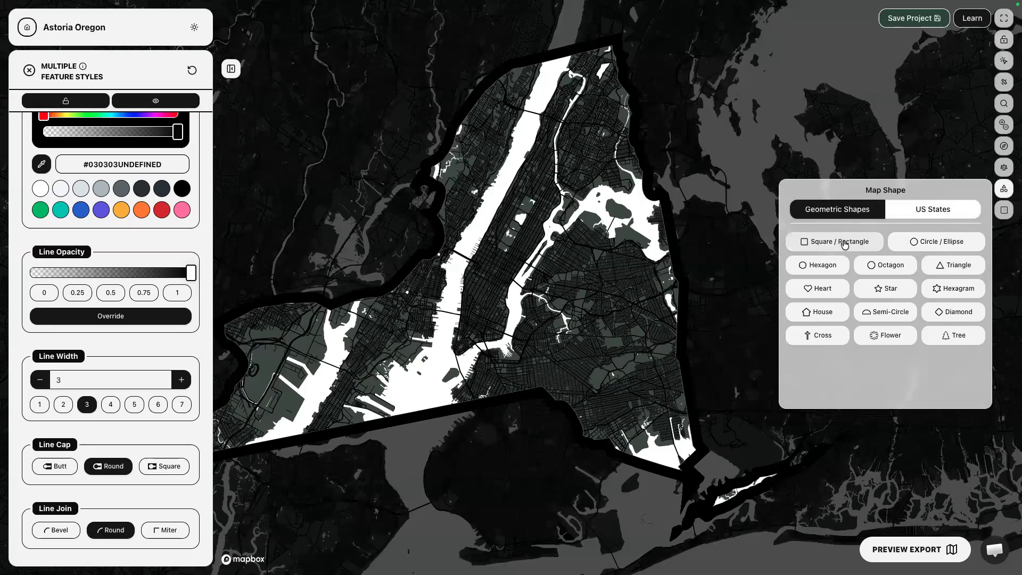
click(845, 242)
click(922, 239)
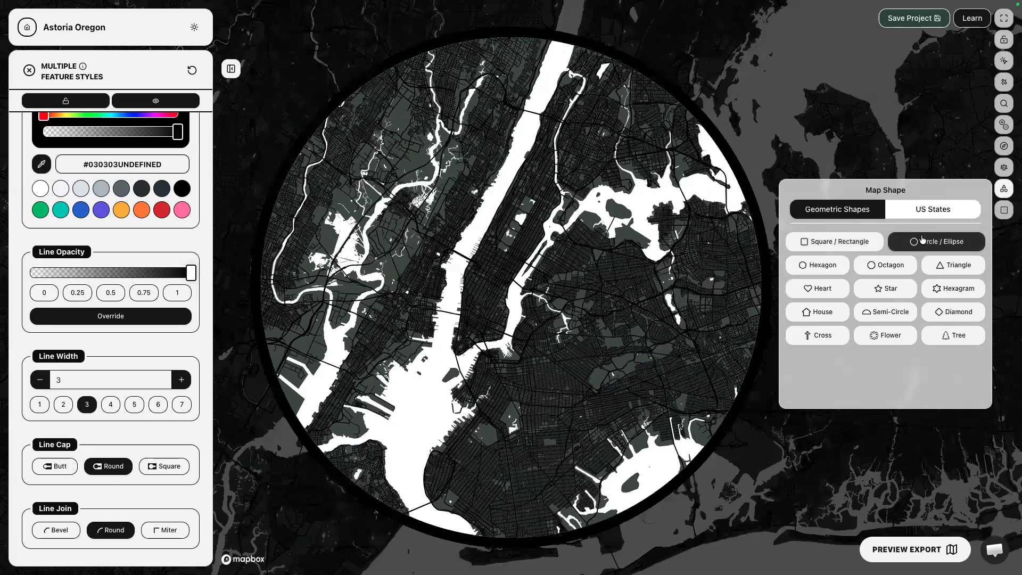
click(856, 240)
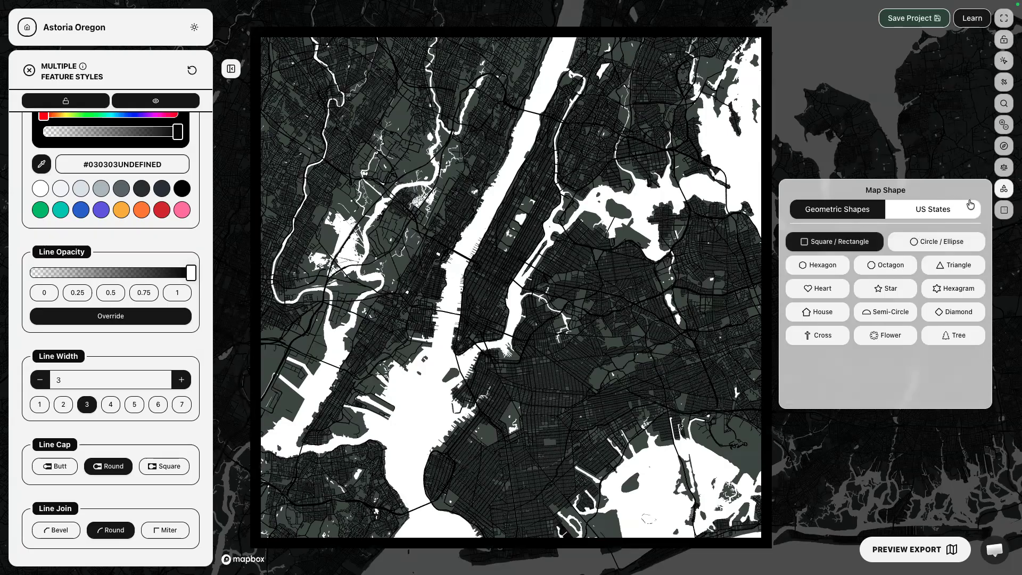
- Try the 2:1, 3:1 and 3:2 aspect ratios on the rectangular map and apply 16:9
click(1007, 211)
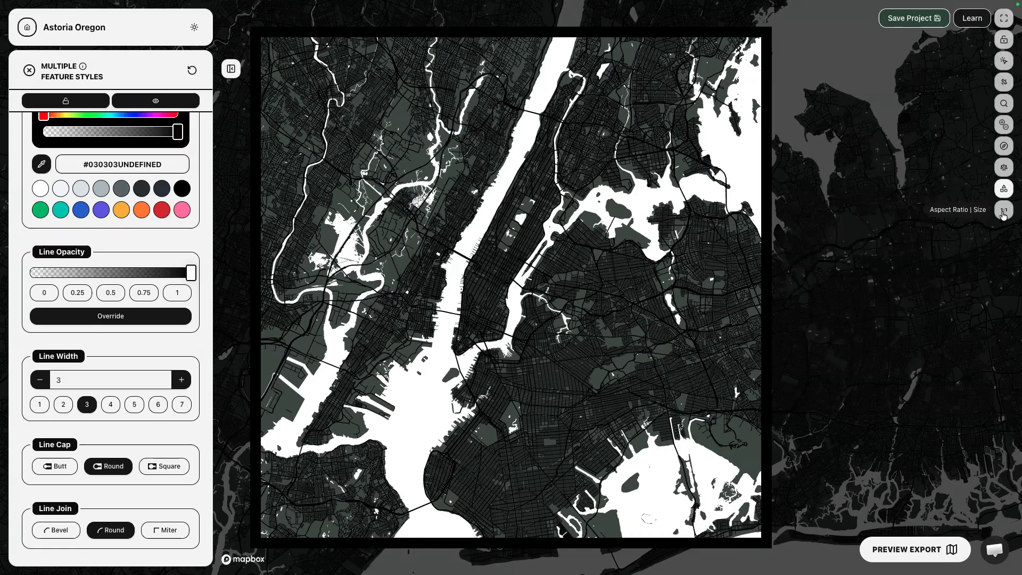
click(1003, 211)
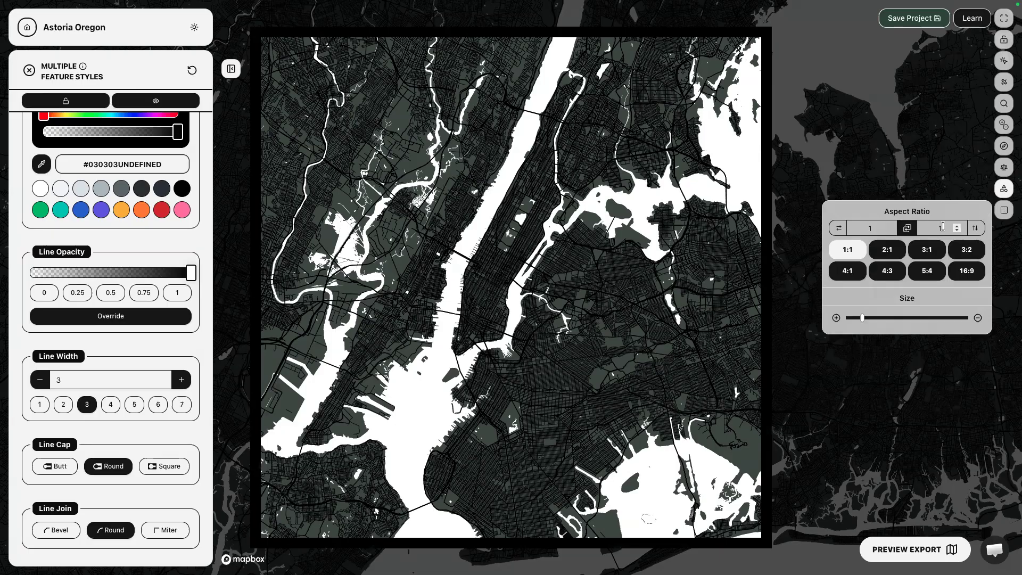
click(888, 250)
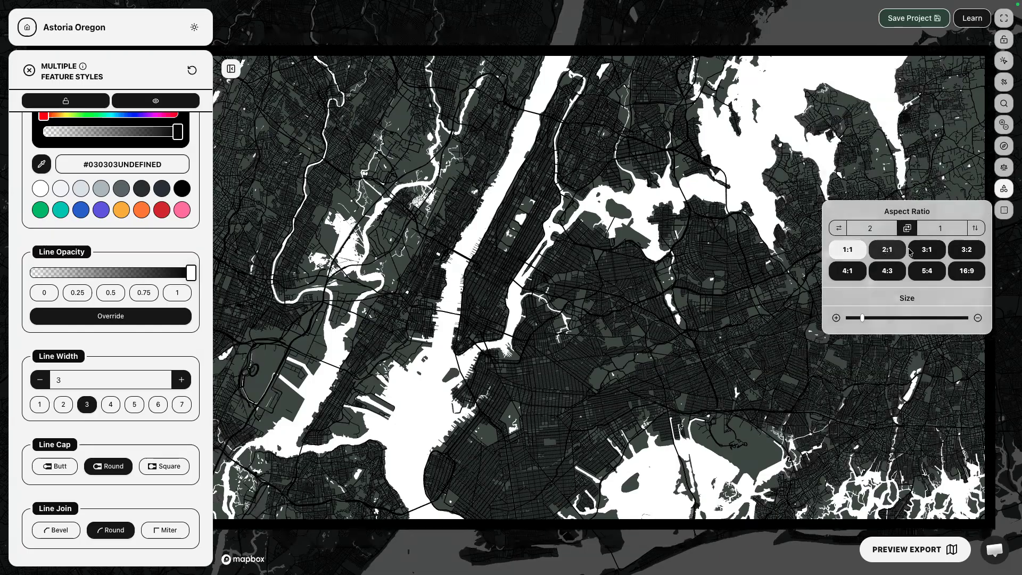
click(925, 249)
click(967, 250)
click(967, 270)
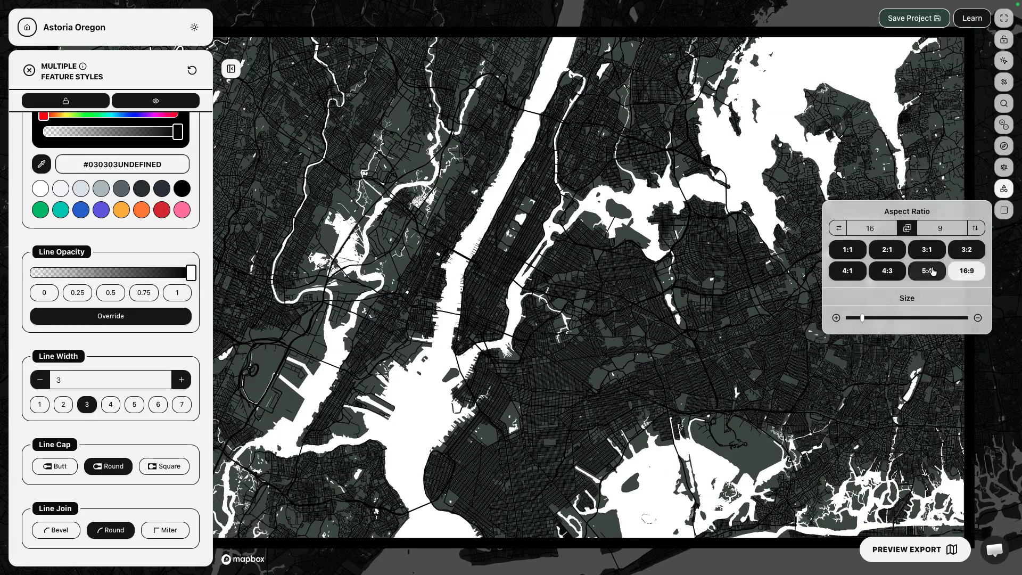
- Try the 5:4 and 4:3 aspect ratios, hide the side panel and interface, and shift the map slightly in the full view
click(931, 271)
click(888, 271)
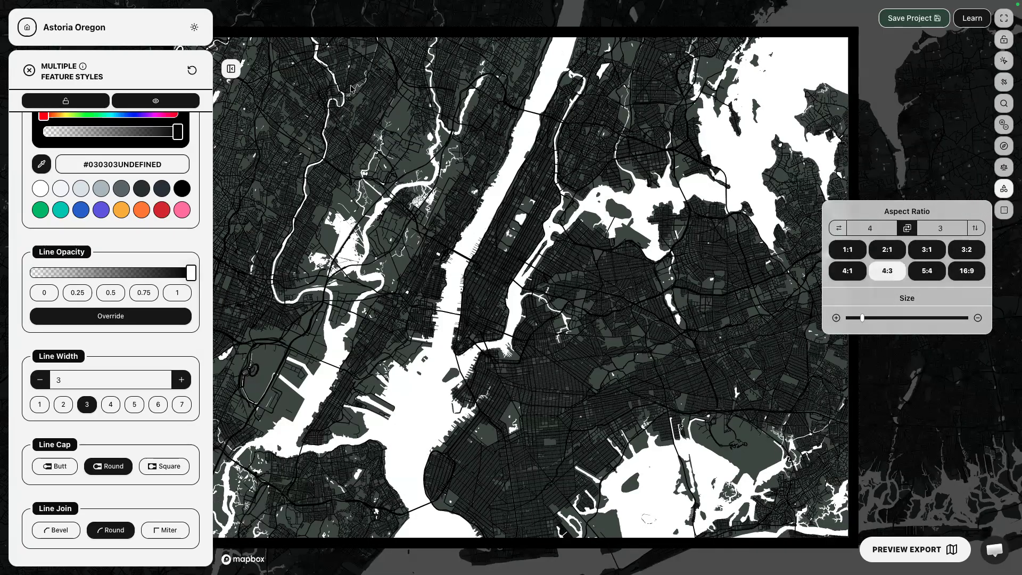
click(230, 69)
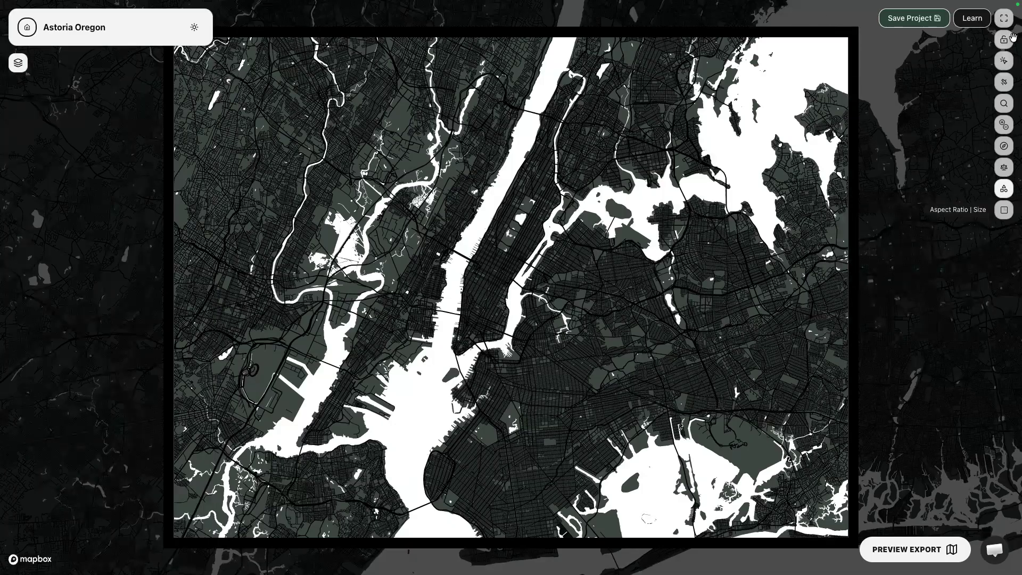
click(1004, 20)
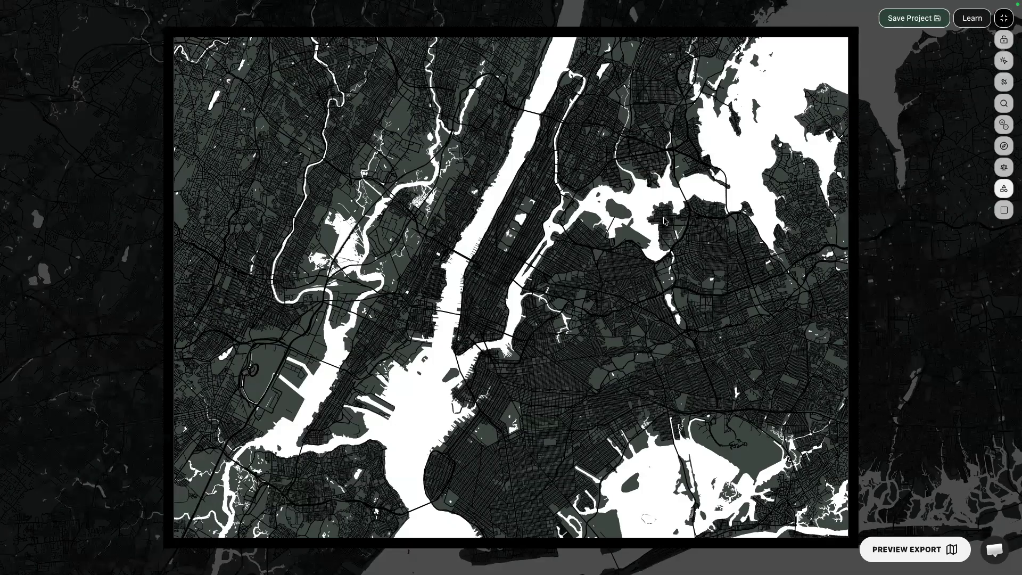
scroll(540, 283, up, 3)
drag(511, 292, 548, 286)
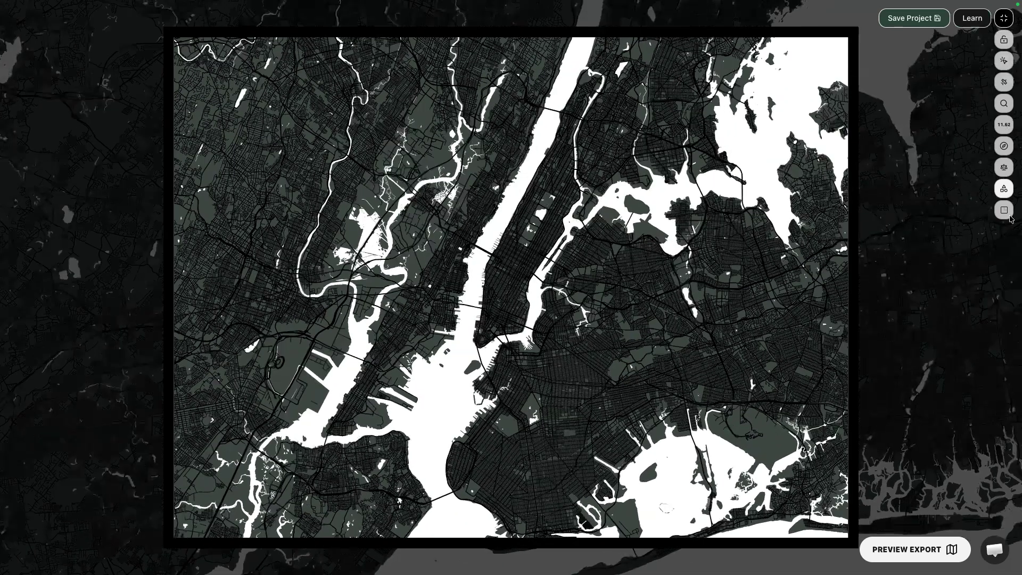
- Set a custom map aspect ratio of 10:12
click(1004, 211)
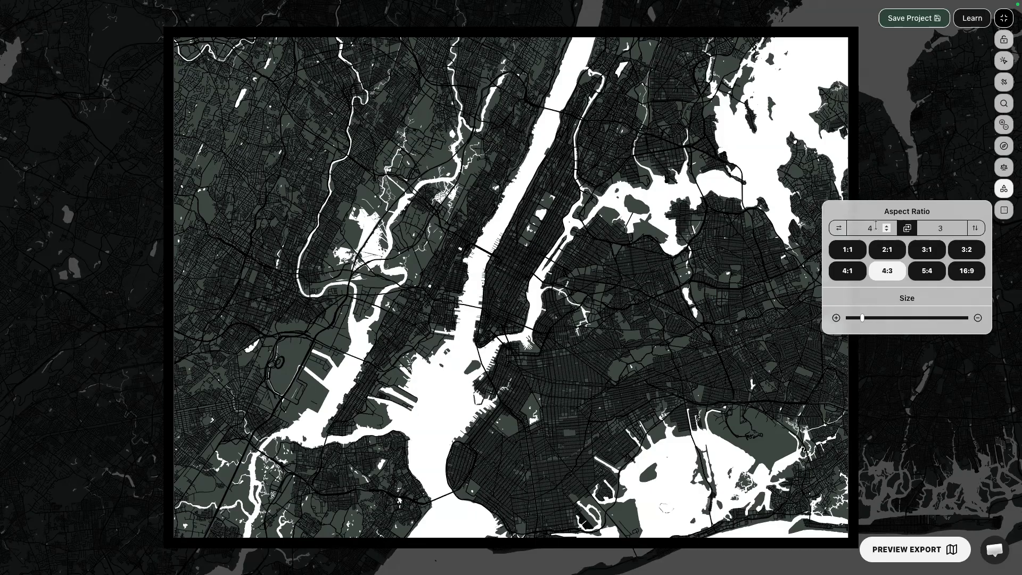
drag(873, 225, 862, 227)
text(10)
key(Tab)
text(12)
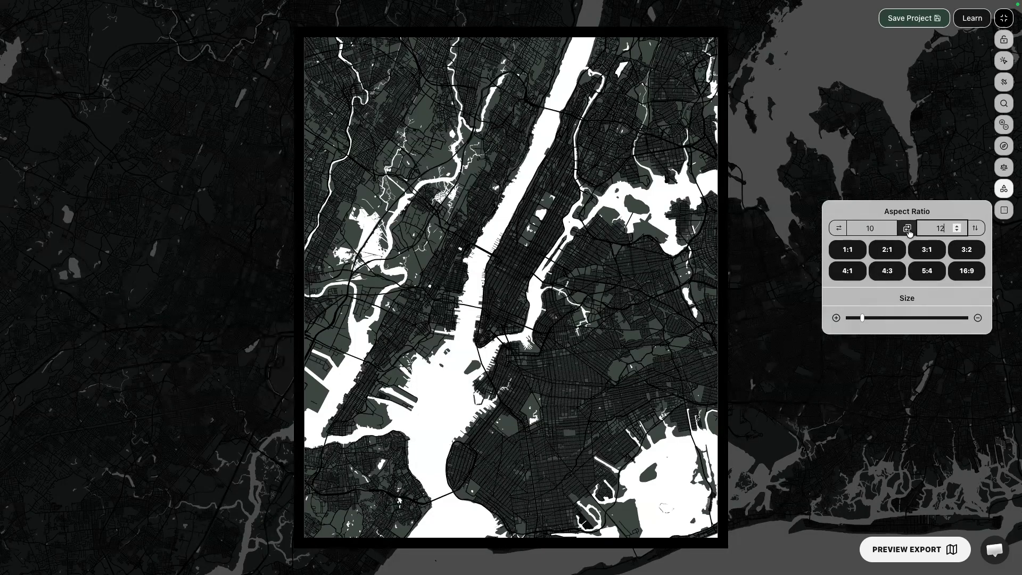
- Swap the aspect ratio's width and height back and forth, ending on 12:10
click(907, 229)
click(908, 229)
click(907, 229)
click(908, 229)
click(907, 229)
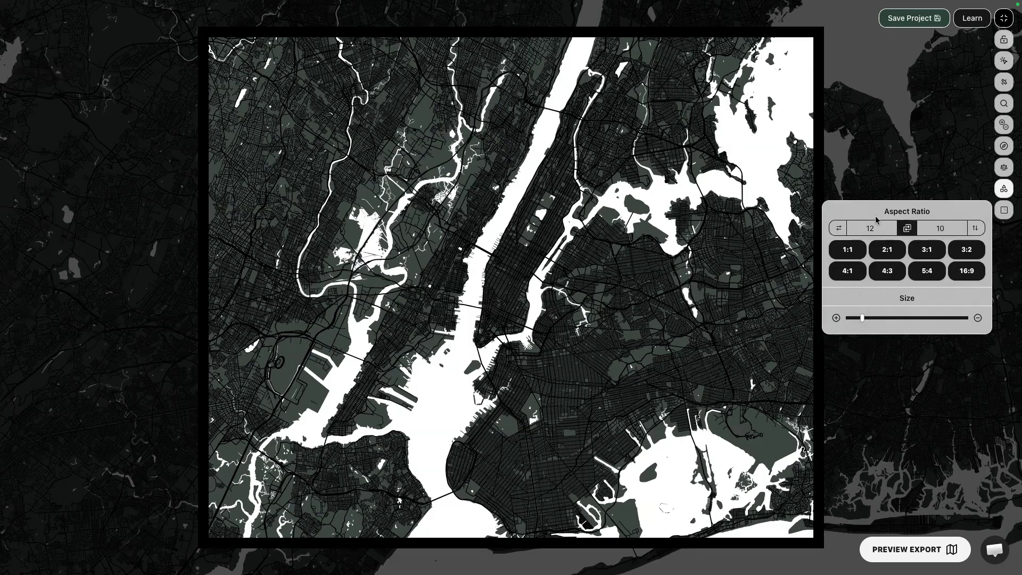
- Enlarge the map frame to its maximum size, shrink it to a small frame and reposition the map inside it
drag(862, 317, 818, 307)
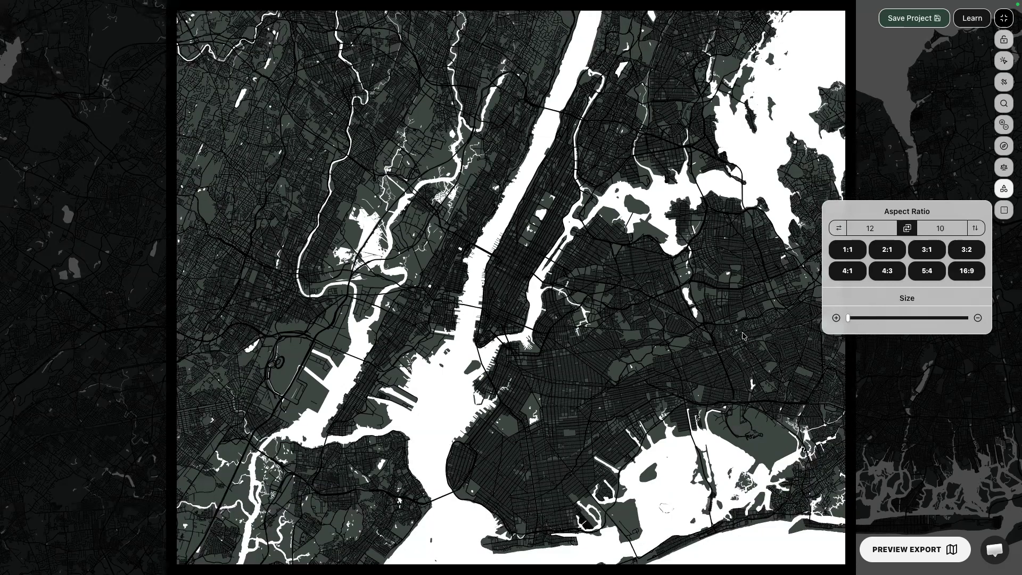
drag(847, 319, 939, 318)
click(598, 291)
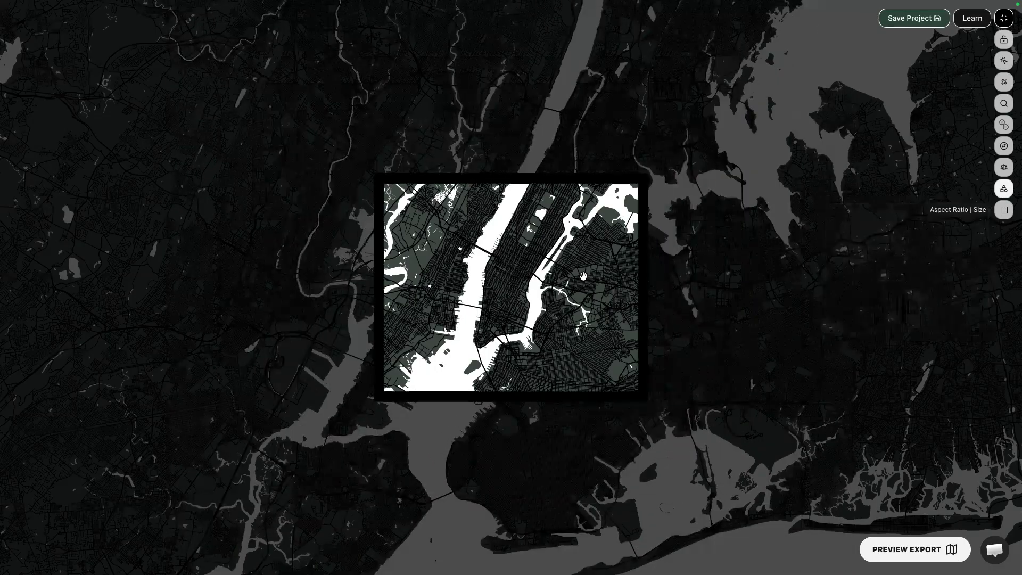
drag(582, 277, 560, 263)
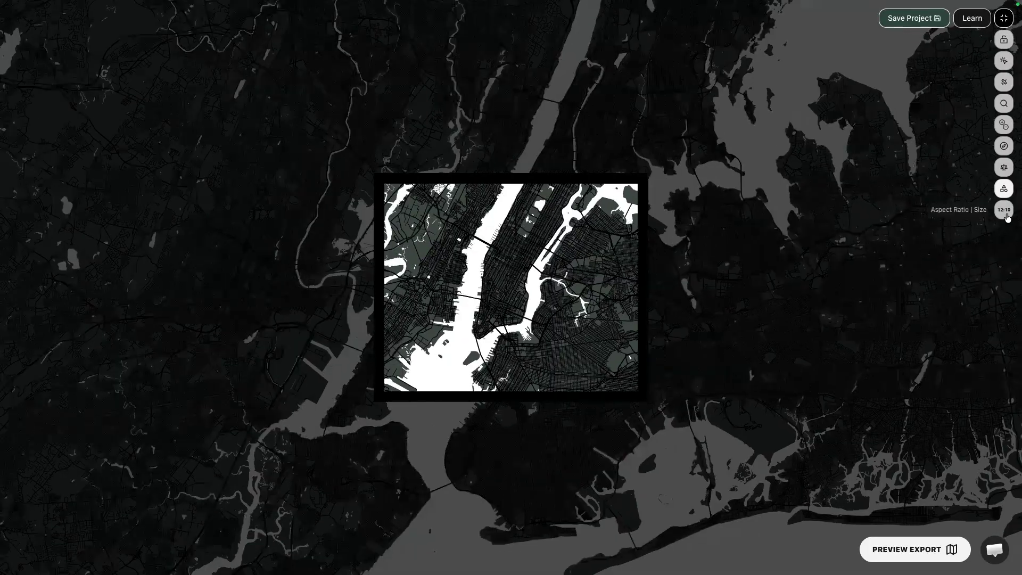
- Restore the hidden interface and side panel, and enlarge the 12:10 map frame to a medium size
click(1009, 19)
click(1005, 21)
click(1005, 21)
click(18, 63)
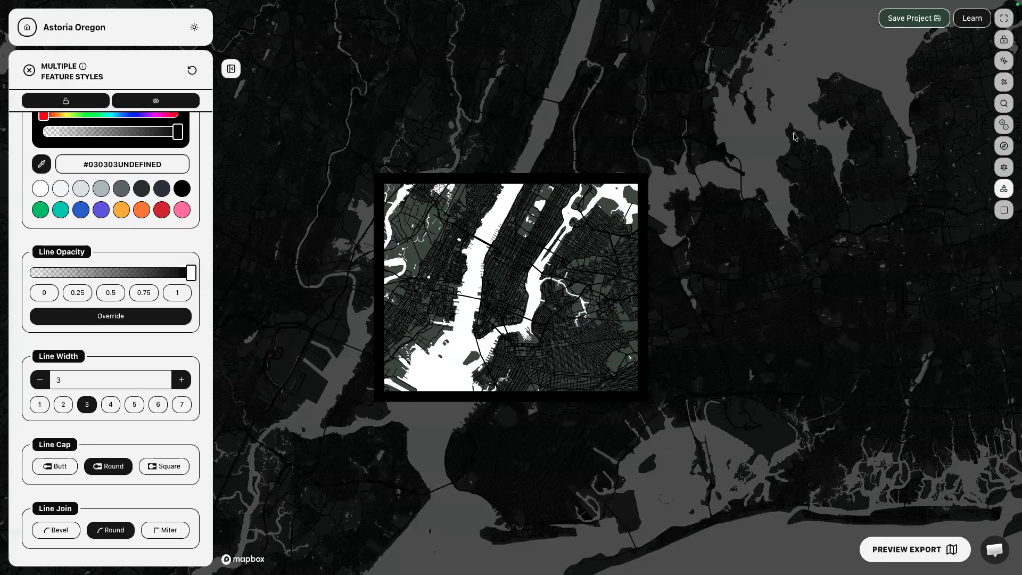
click(1004, 210)
drag(919, 319, 887, 319)
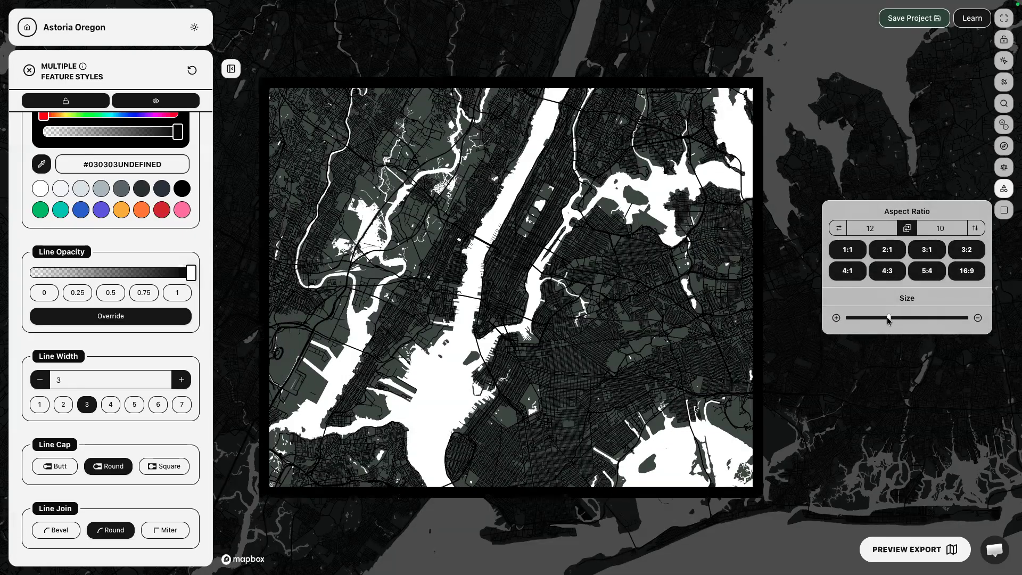
click(1001, 212)
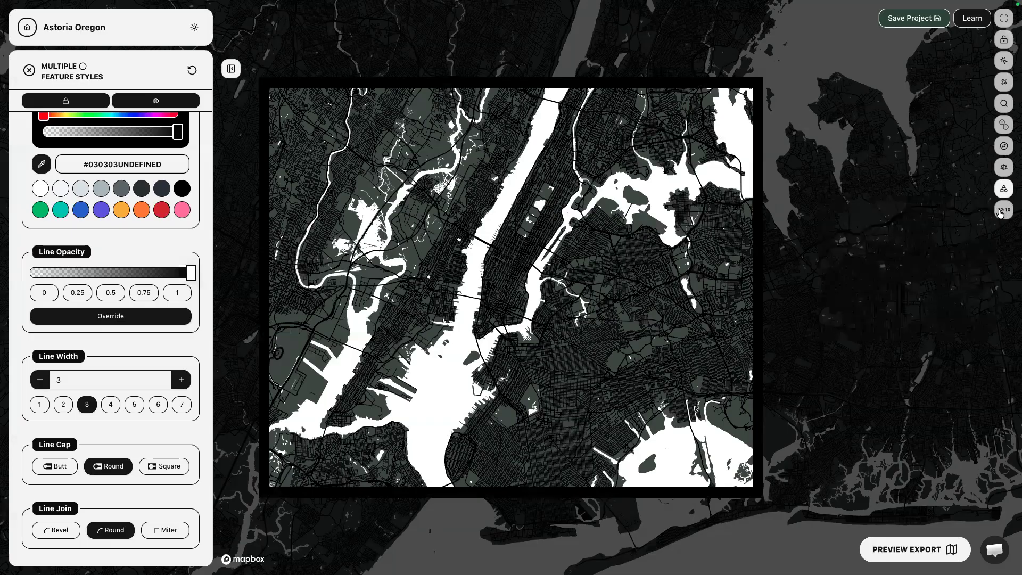
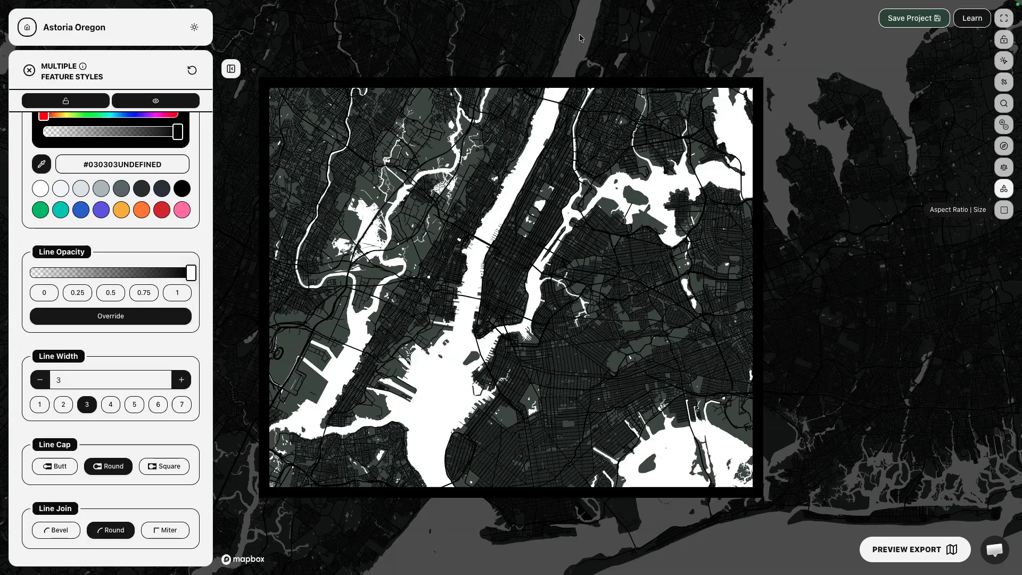
- Reposition the map and zoom in until Lower Manhattan and its harbor fill the frame
mouse_move(672, 8)
drag(471, 333, 498, 287)
scroll(463, 296, up, 2)
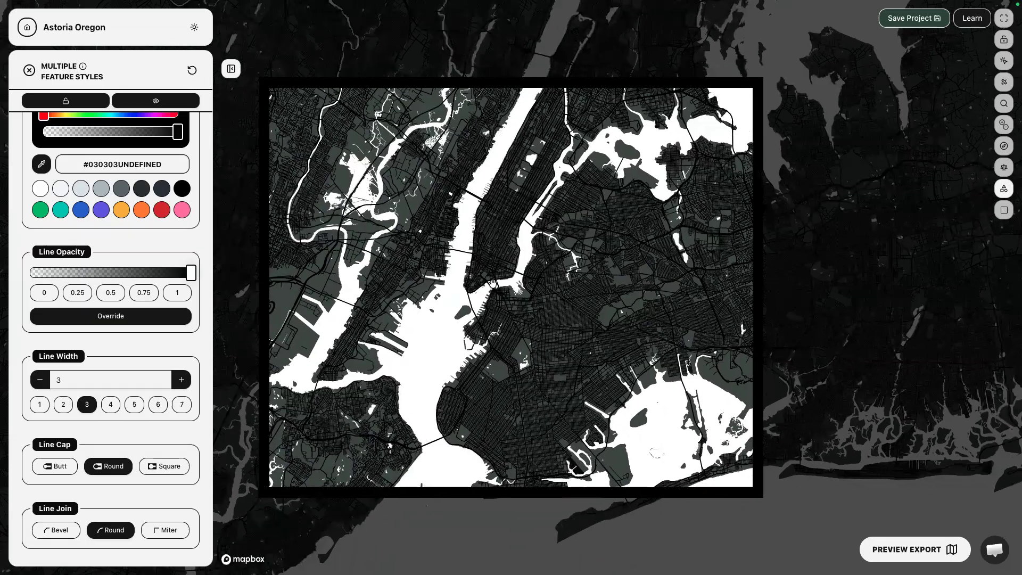
scroll(459, 297, up, 3)
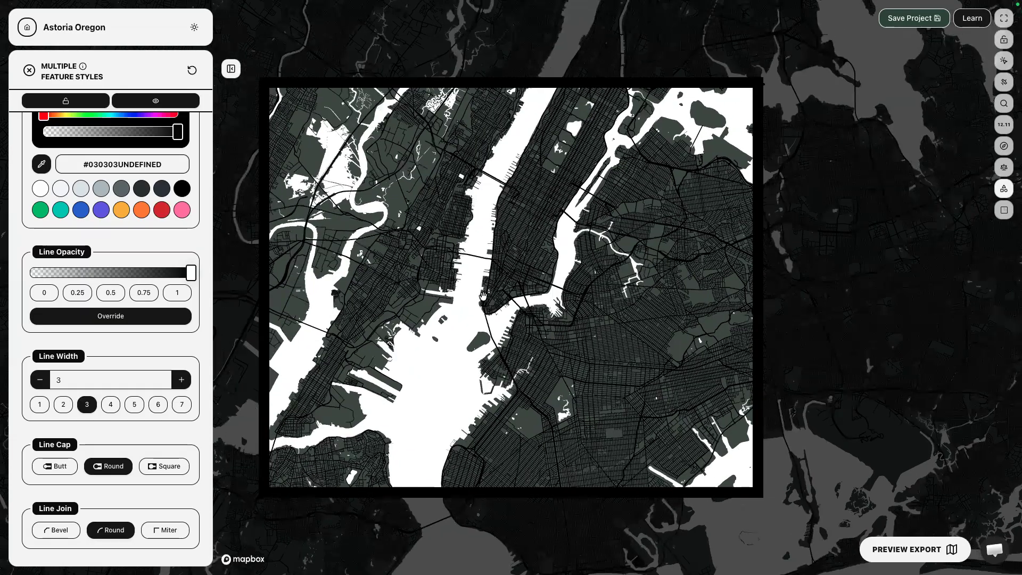
scroll(505, 256, up, 1)
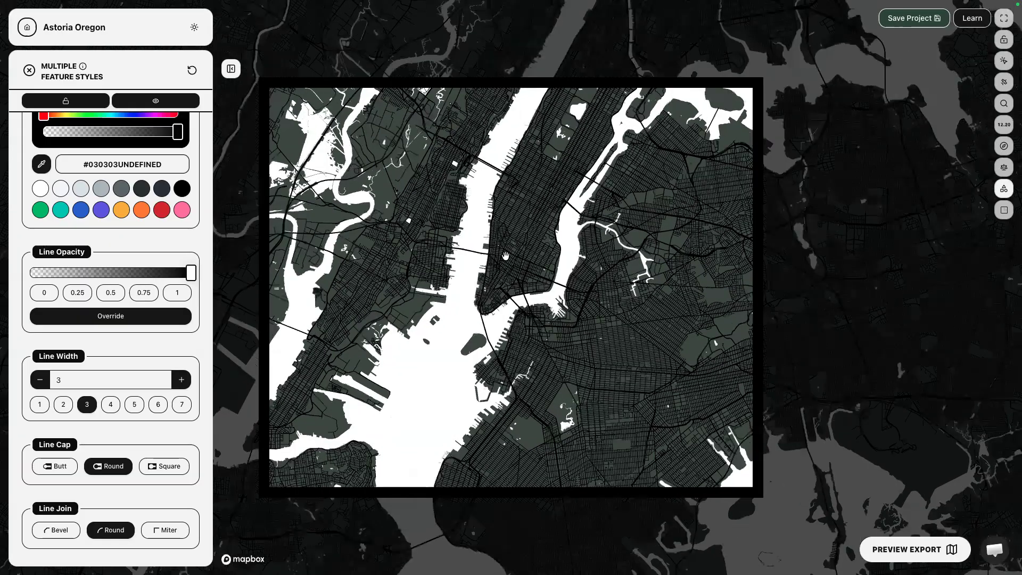
scroll(505, 255, down, 3)
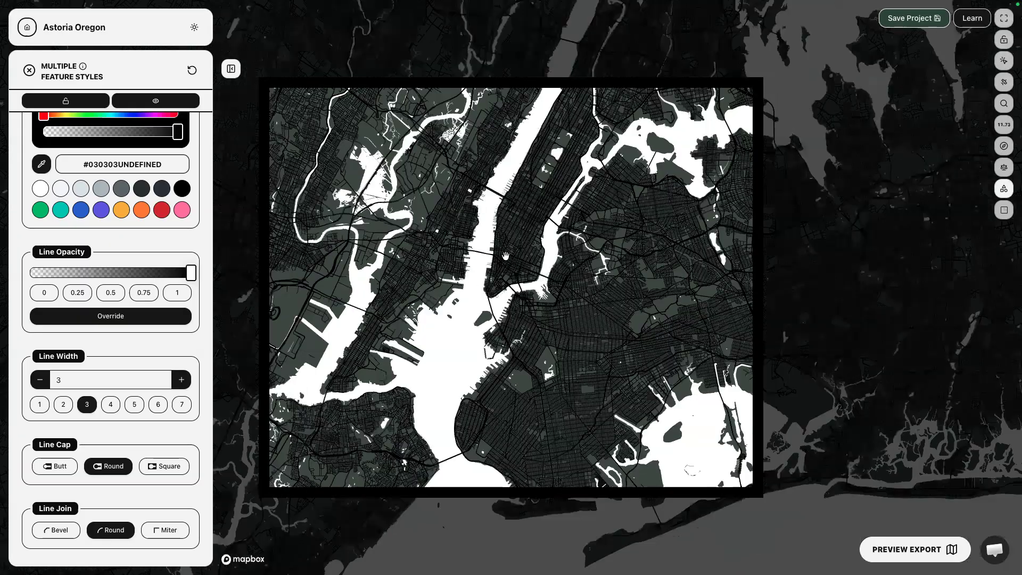
scroll(505, 255, up, 5)
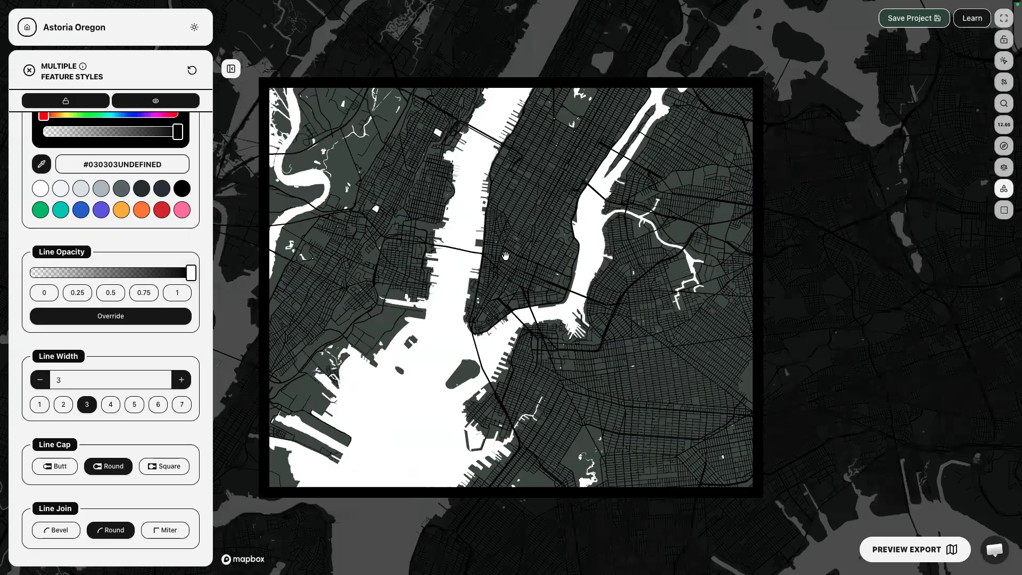
scroll(505, 256, up, 2)
scroll(505, 256, down, 1)
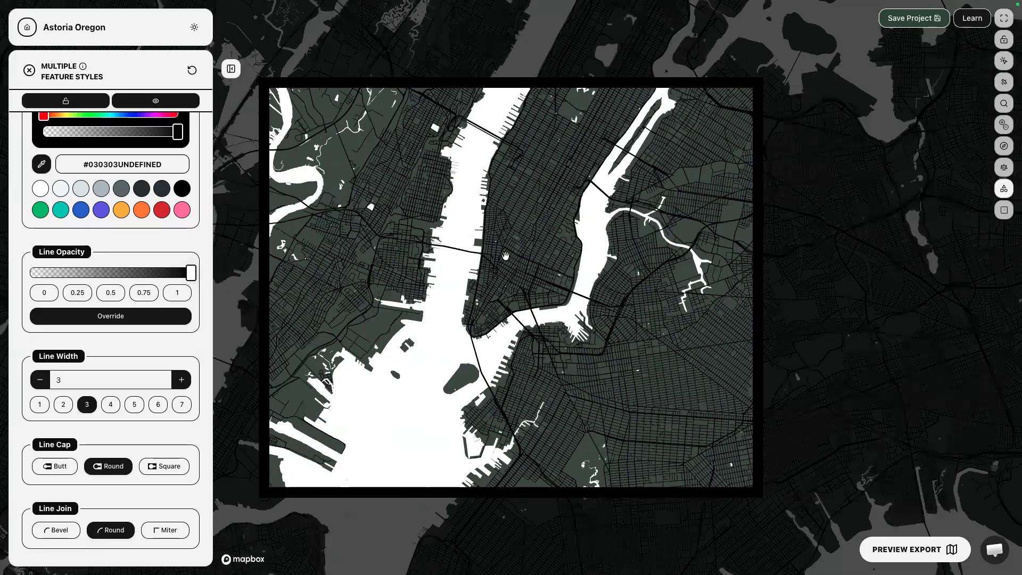
- Leave the multiple feature styles and clear the selection of road lines in the layer list
click(30, 70)
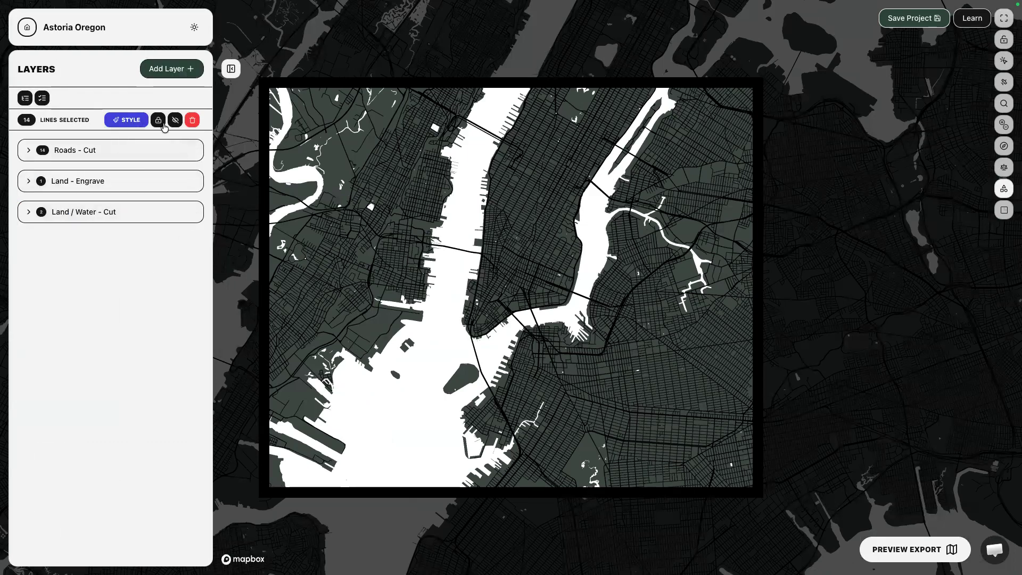
click(41, 99)
click(42, 99)
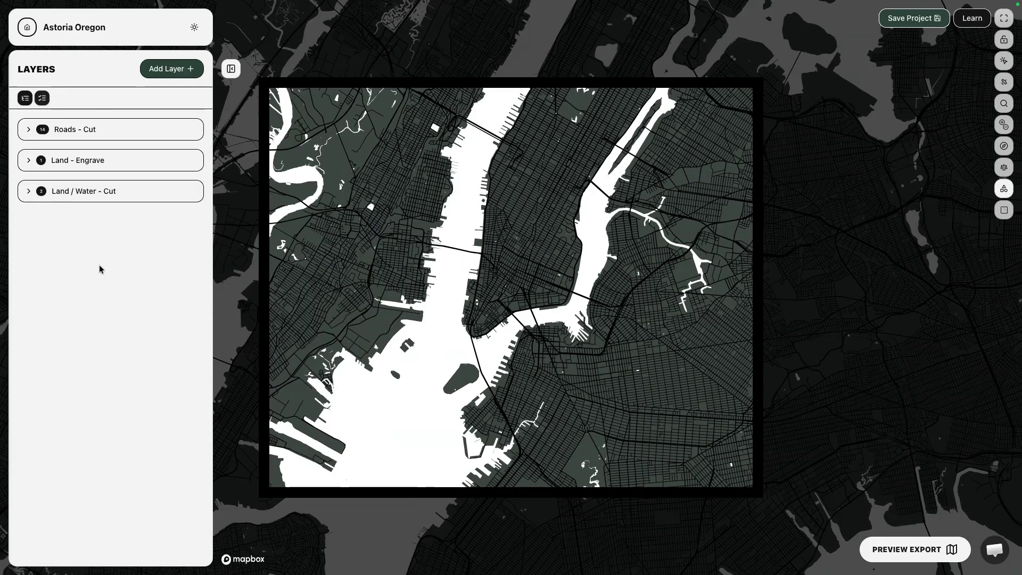
- Browse the Land, Topography, Water and Boundaries features offered for a new layer, and dismiss the form without creating one
click(172, 71)
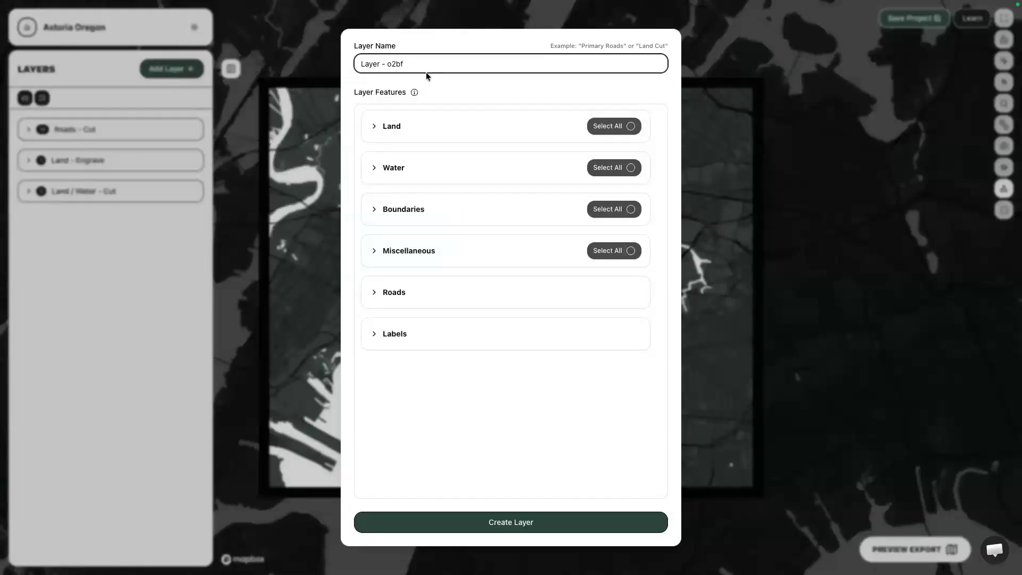
click(402, 129)
click(411, 322)
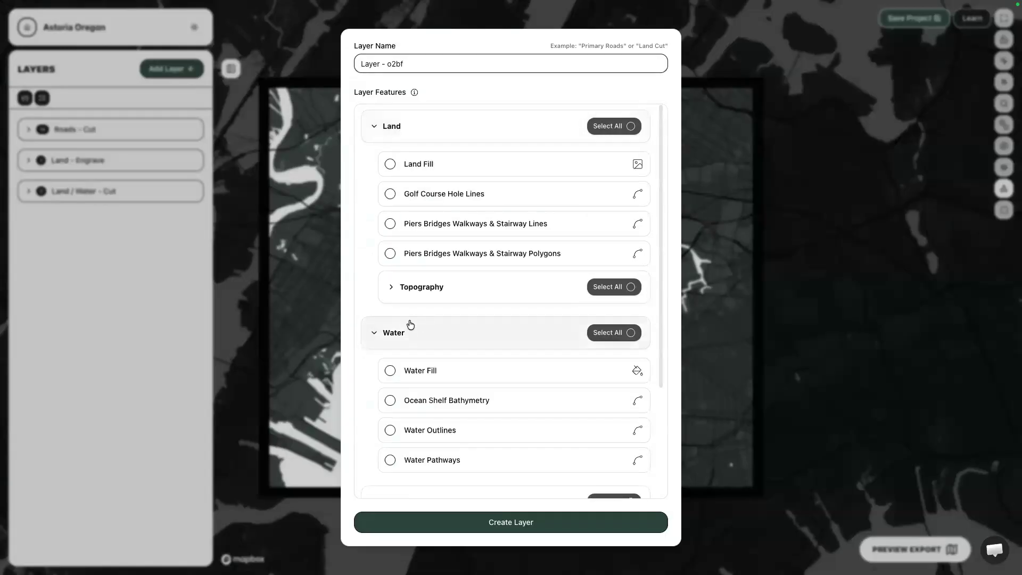
scroll(409, 324, down, 1)
scroll(411, 324, down, 1)
click(447, 185)
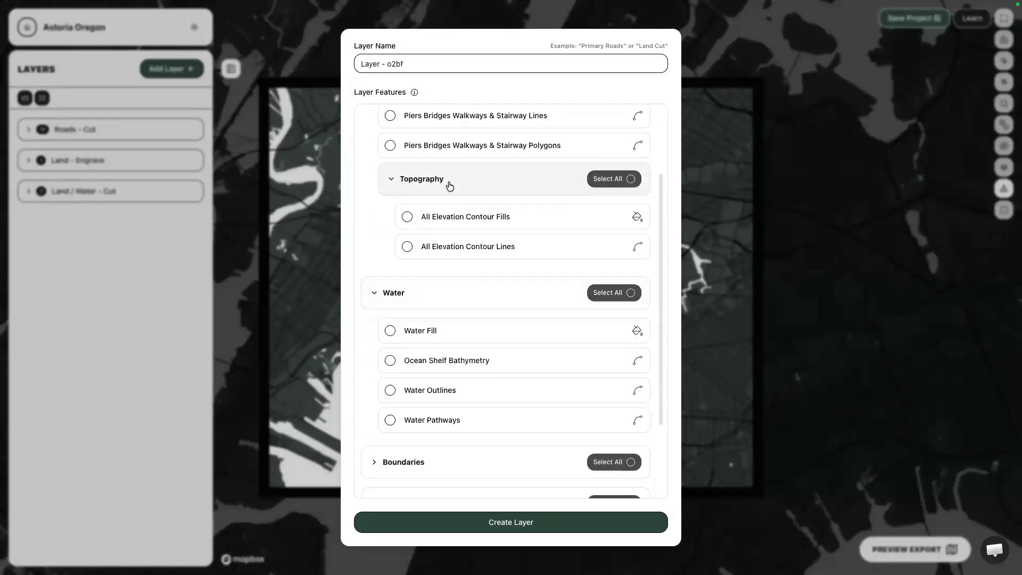
scroll(450, 185, down, 3)
click(428, 349)
scroll(458, 346, down, 2)
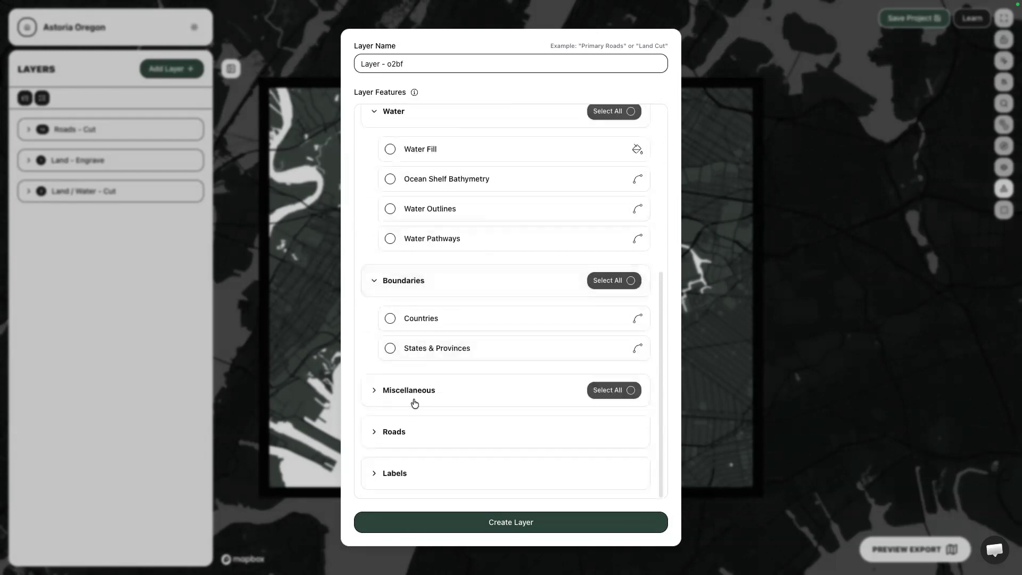
click(134, 220)
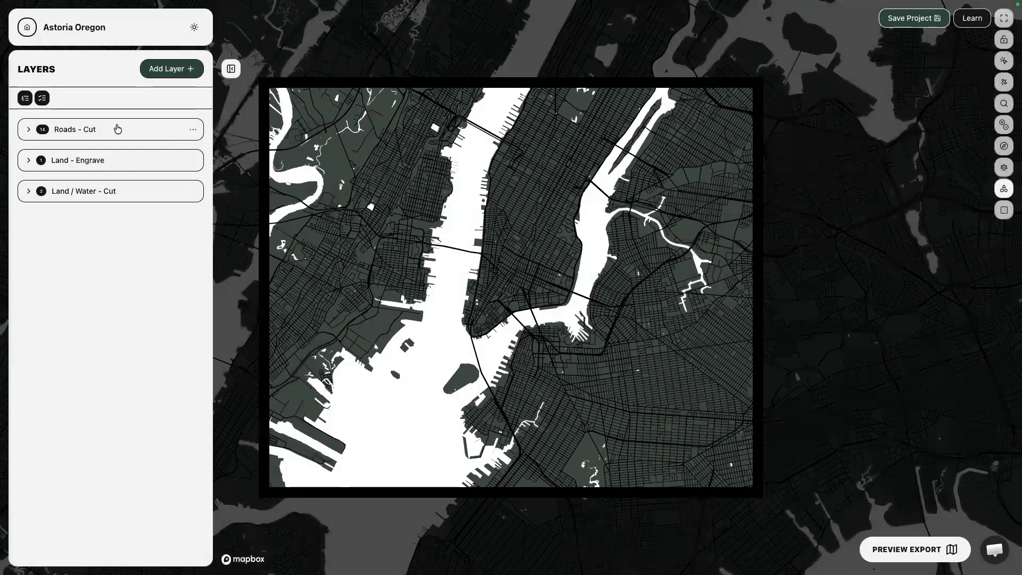
- Open the included features of the Roads - Cut layer and look through its Land, Roads, Tunnels and Walkways groups
click(195, 130)
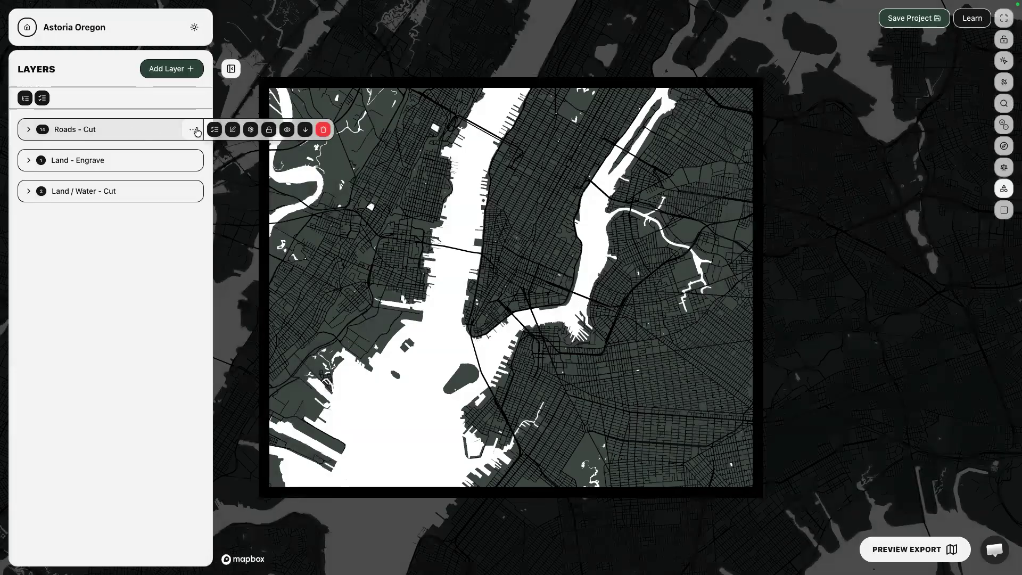
click(233, 132)
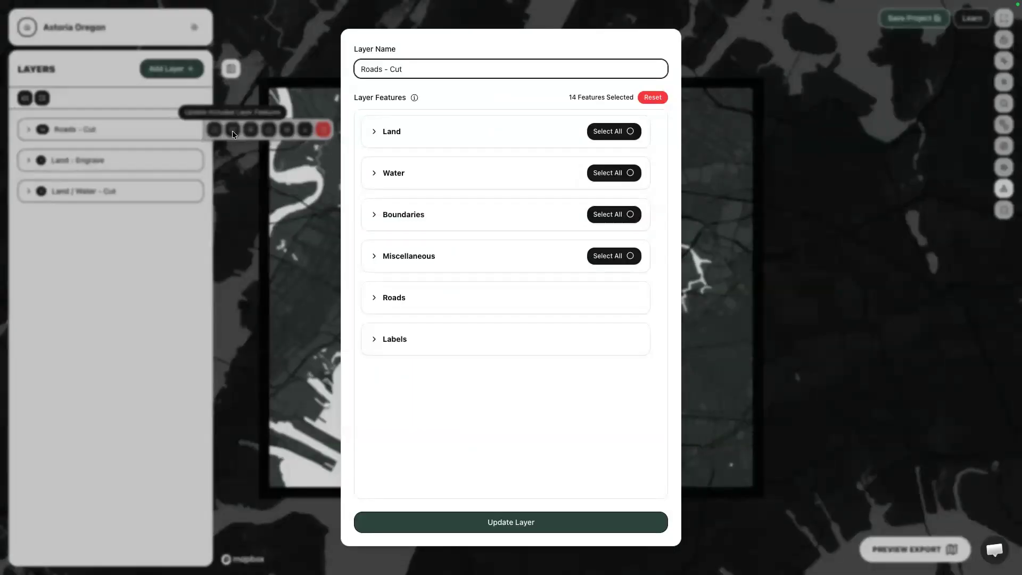
click(374, 131)
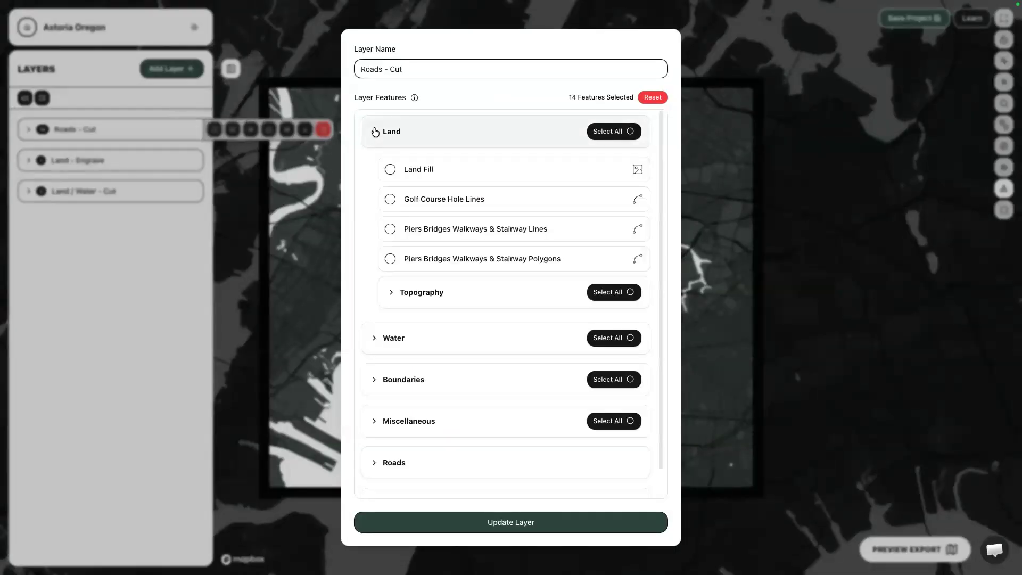
click(375, 131)
click(371, 297)
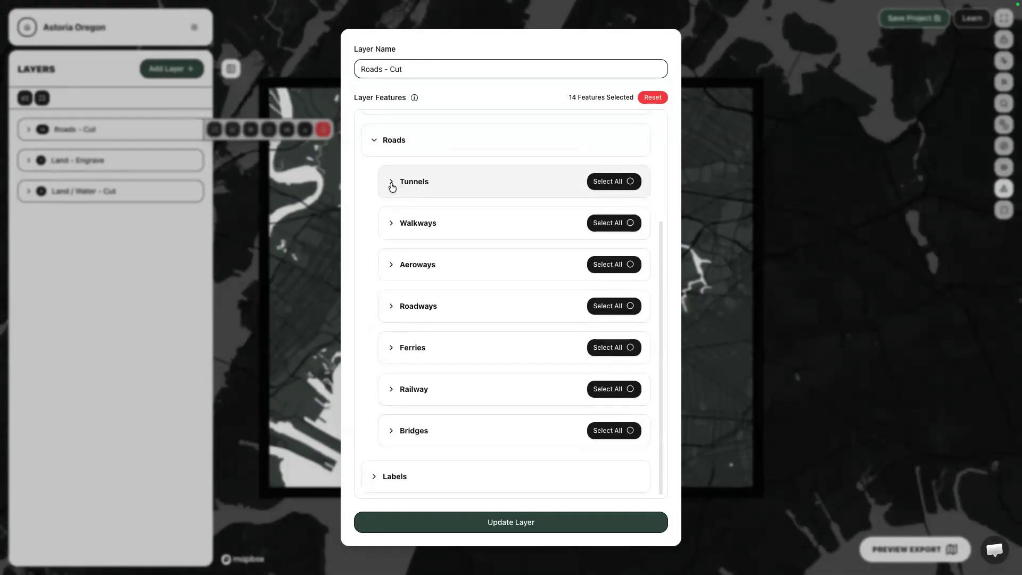
click(391, 183)
click(391, 184)
click(392, 224)
click(393, 224)
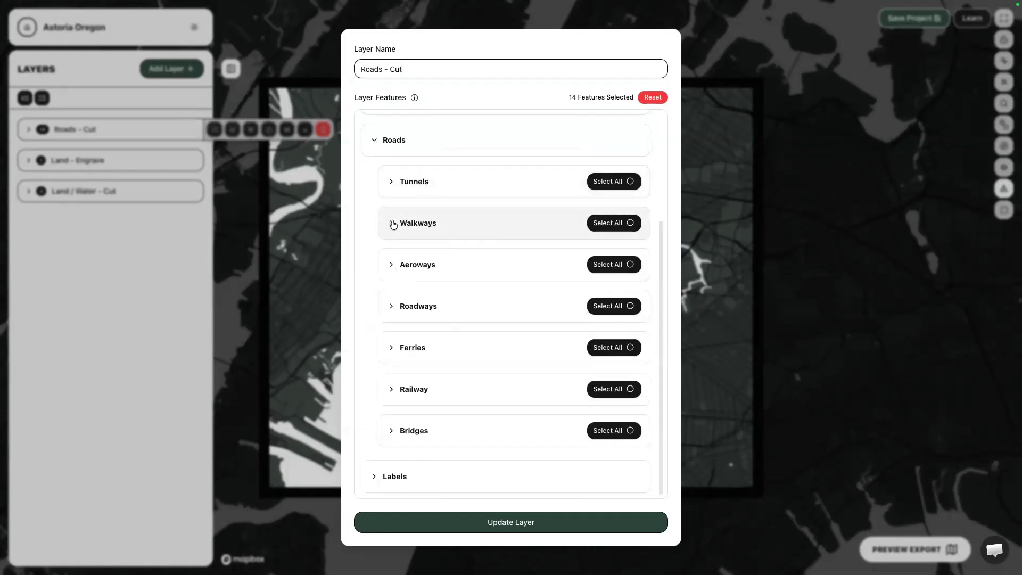
- Add the Tunnels feature Major On Ramps & Off Ramps to the Roads - Cut layer and update the layer
click(392, 184)
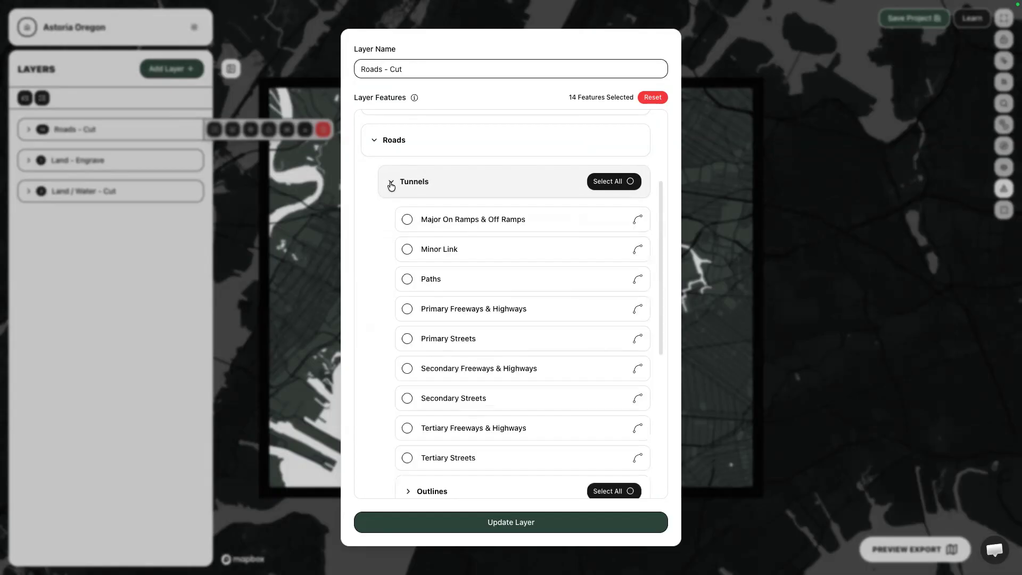
click(391, 184)
click(392, 184)
click(407, 220)
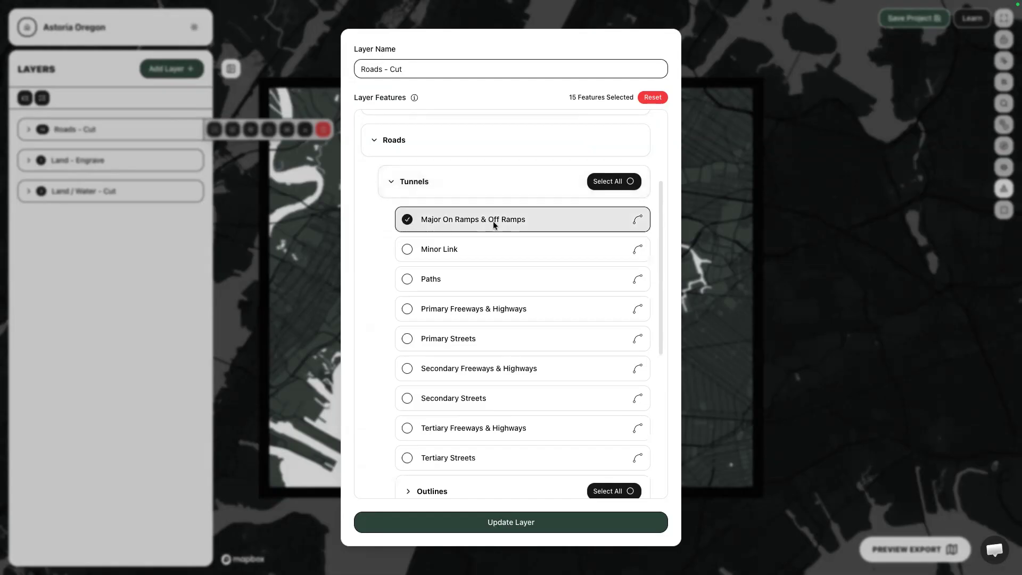
click(510, 524)
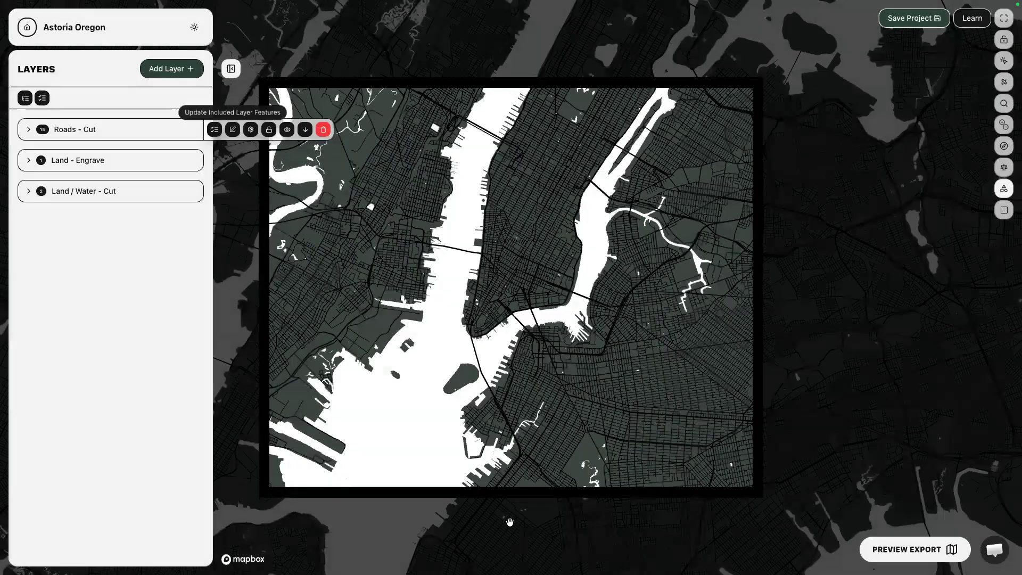
- Override the line color of the Roads - Cut layer's Tunnels Major On Ramps and Off Ramps feature with red #C11414
scroll(524, 243, up, 2)
drag(523, 243, 500, 291)
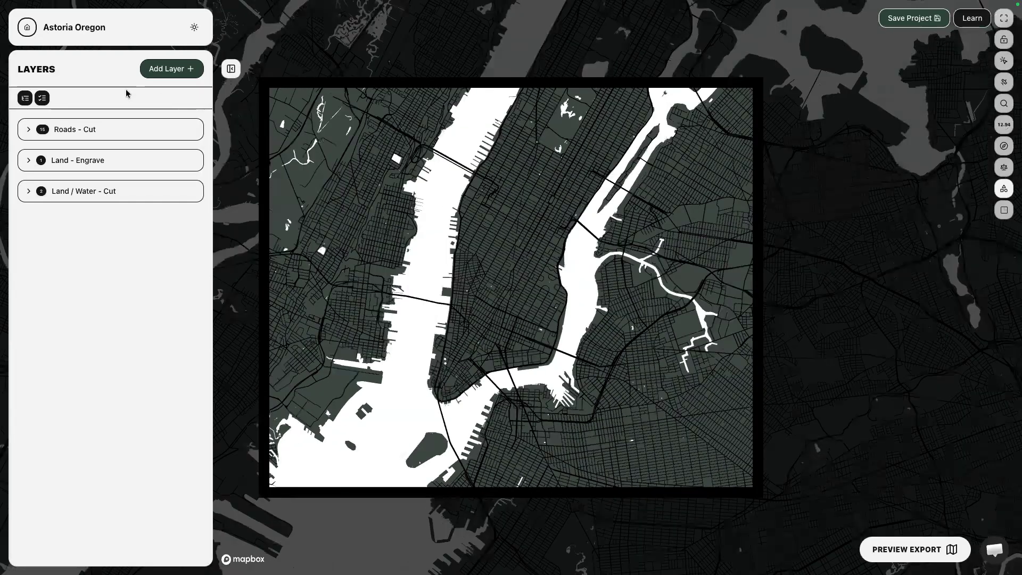
click(150, 129)
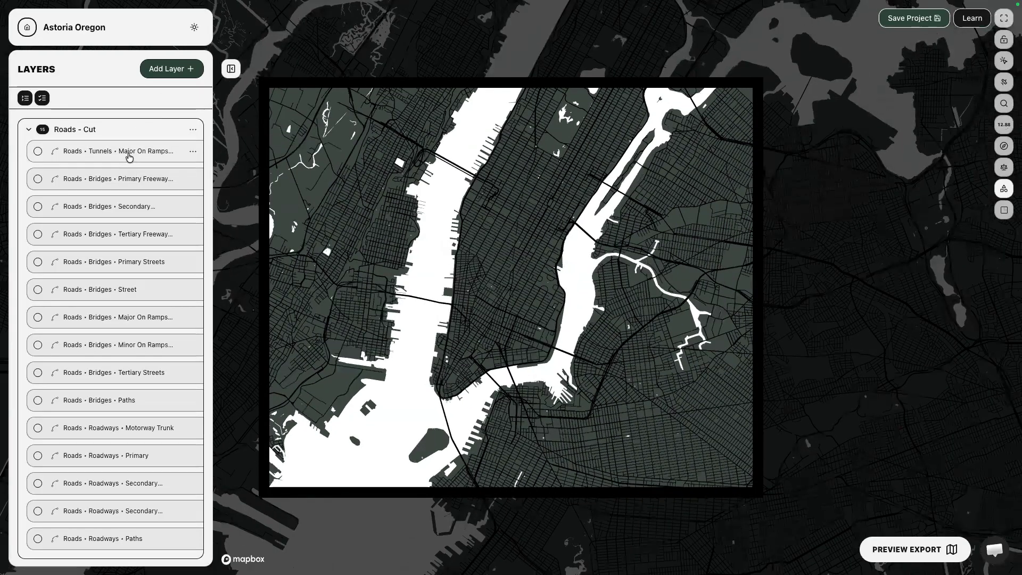
click(143, 153)
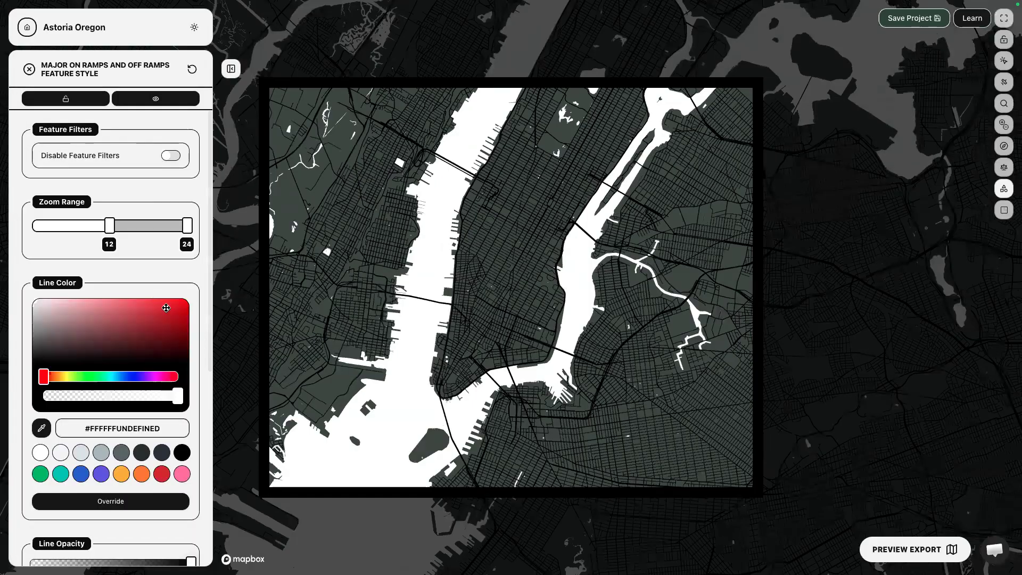
click(153, 499)
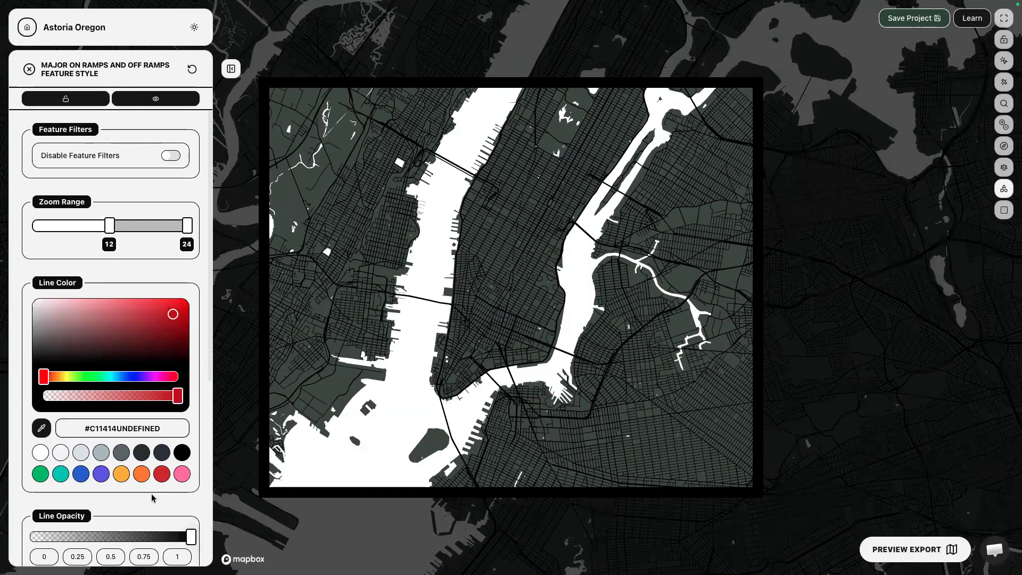
- Examine where the red tunnel ramp lines lie on the map around Lower Manhattan at several zoom levels
scroll(601, 221, down, 2)
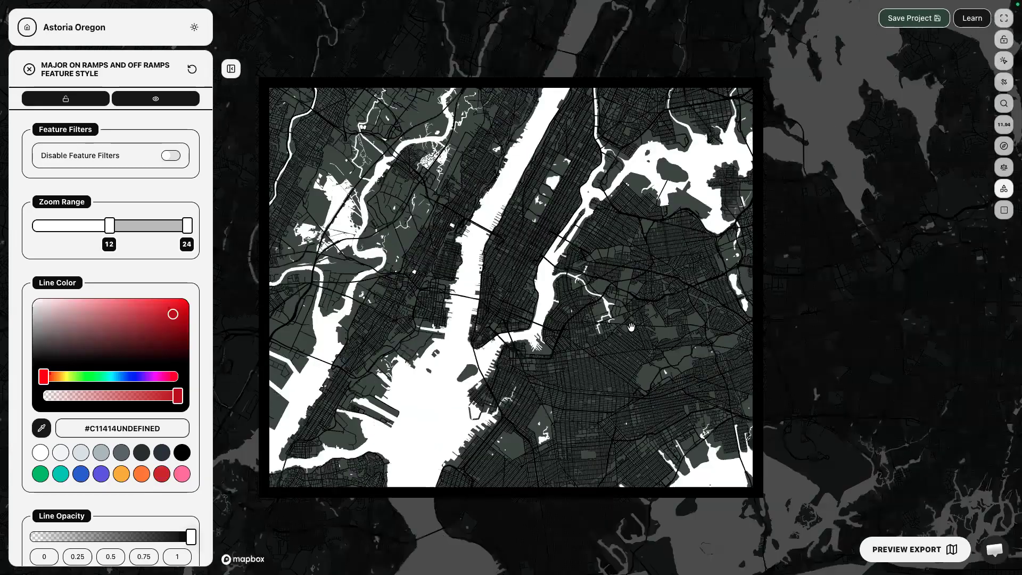
scroll(574, 340, down, 2)
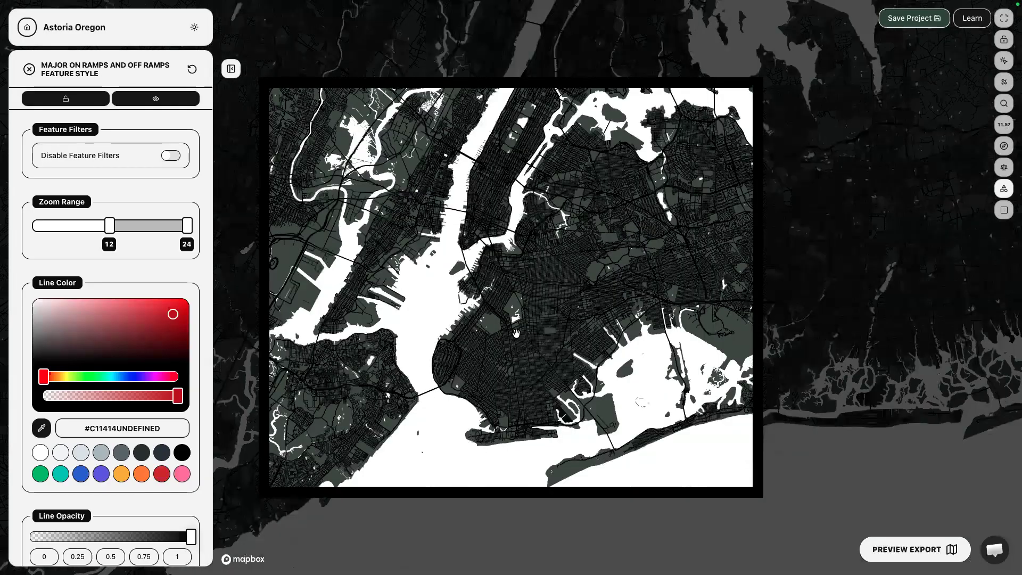
scroll(505, 338, up, 5)
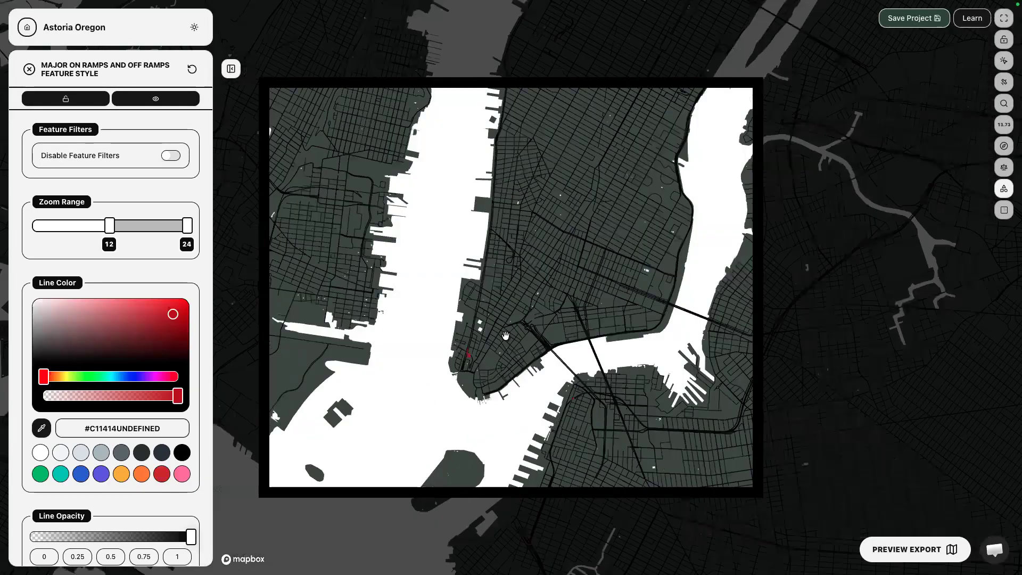
scroll(466, 356, up, 2)
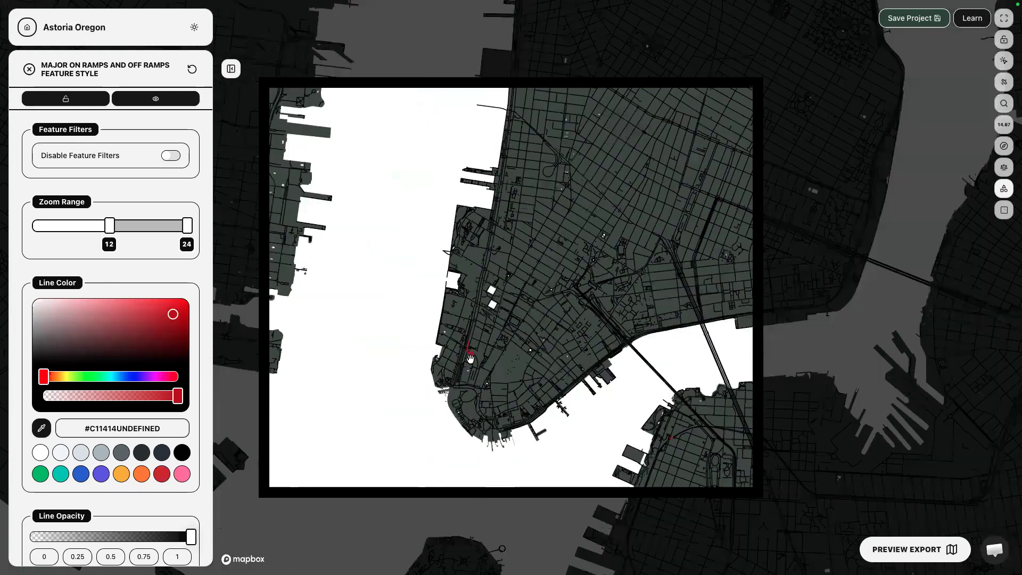
scroll(472, 357, up, 5)
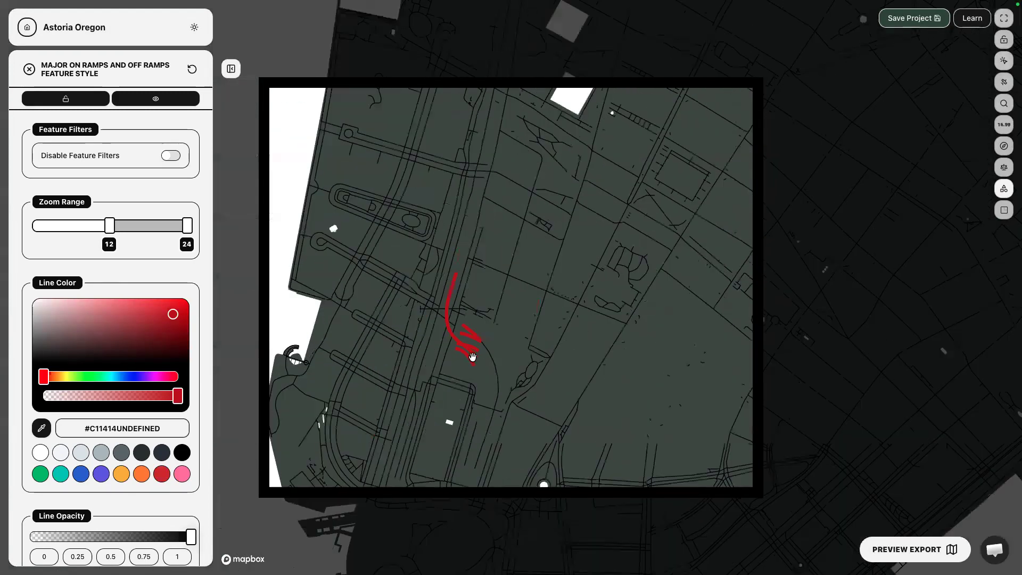
scroll(472, 357, down, 3)
scroll(472, 357, up, 4)
scroll(470, 354, down, 3)
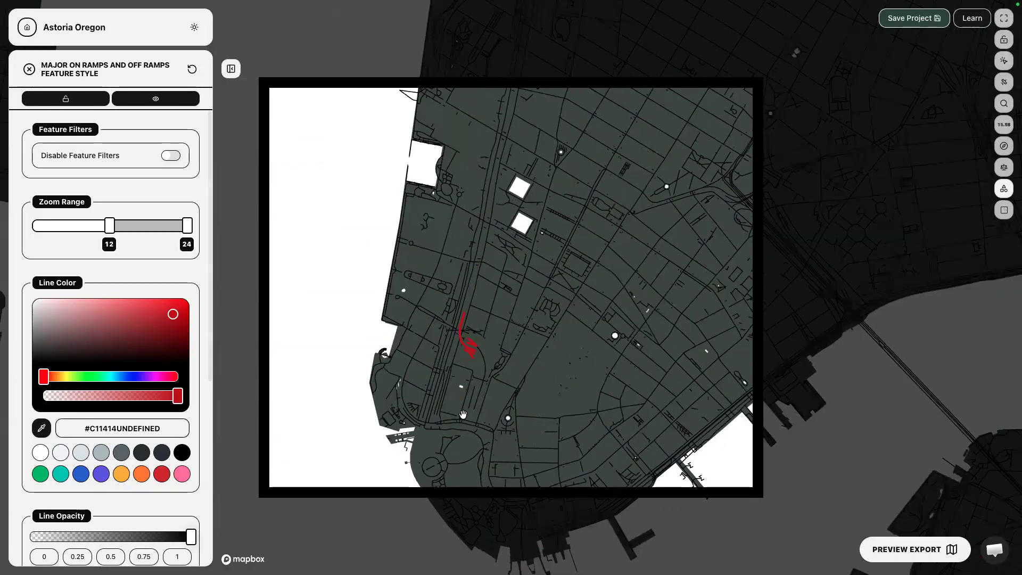
scroll(471, 362, down, 5)
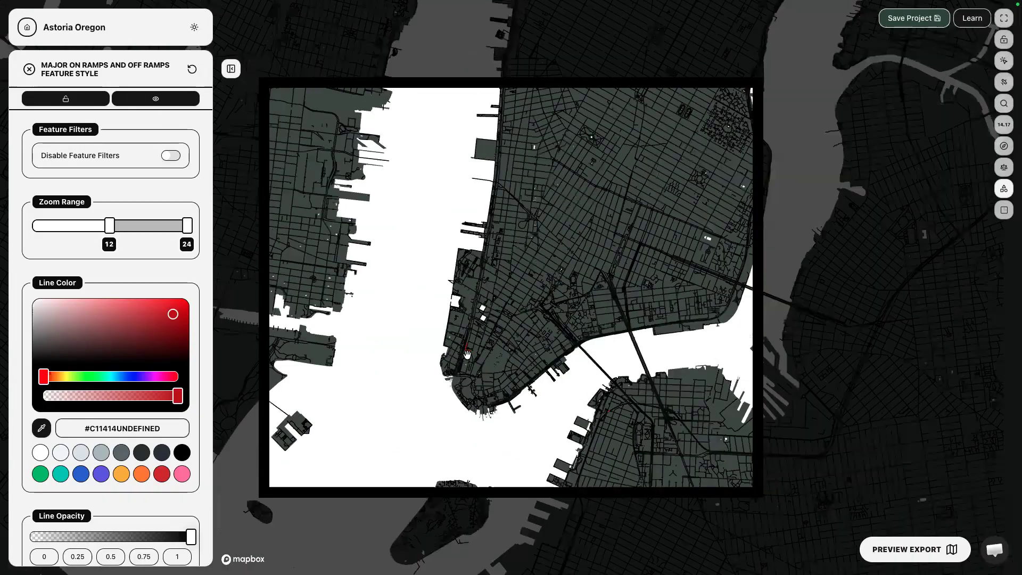
- Leave the ramp style, delete the Tunnels Major On Ramps and Off Ramps feature, and collapse the Roads - Cut layer
click(29, 69)
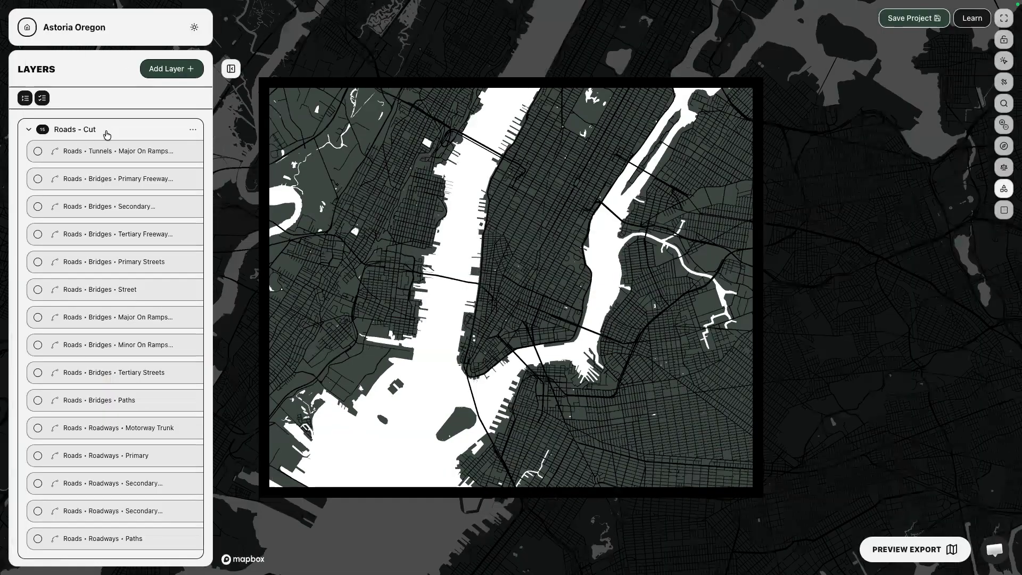
click(48, 153)
click(192, 120)
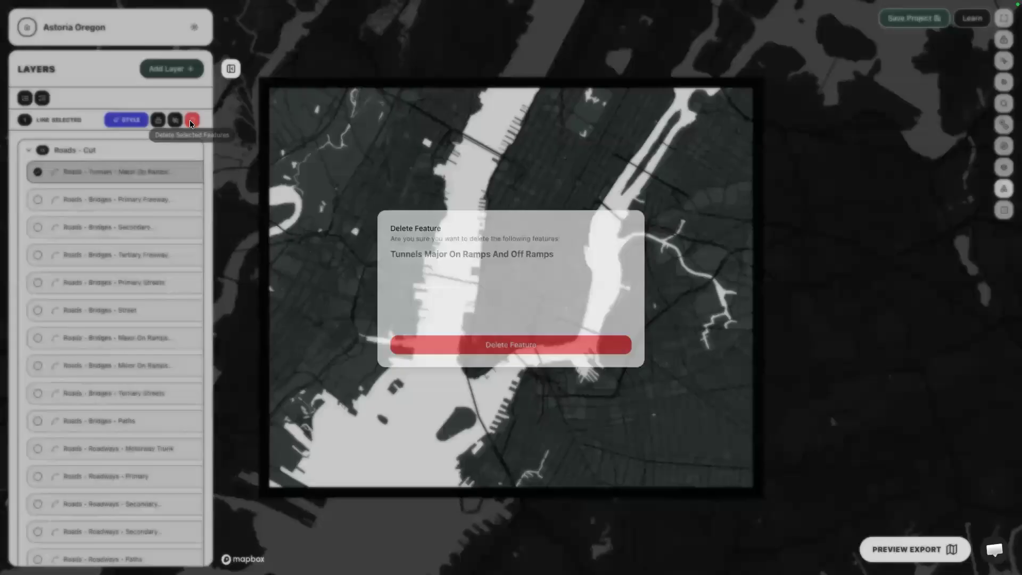
click(447, 347)
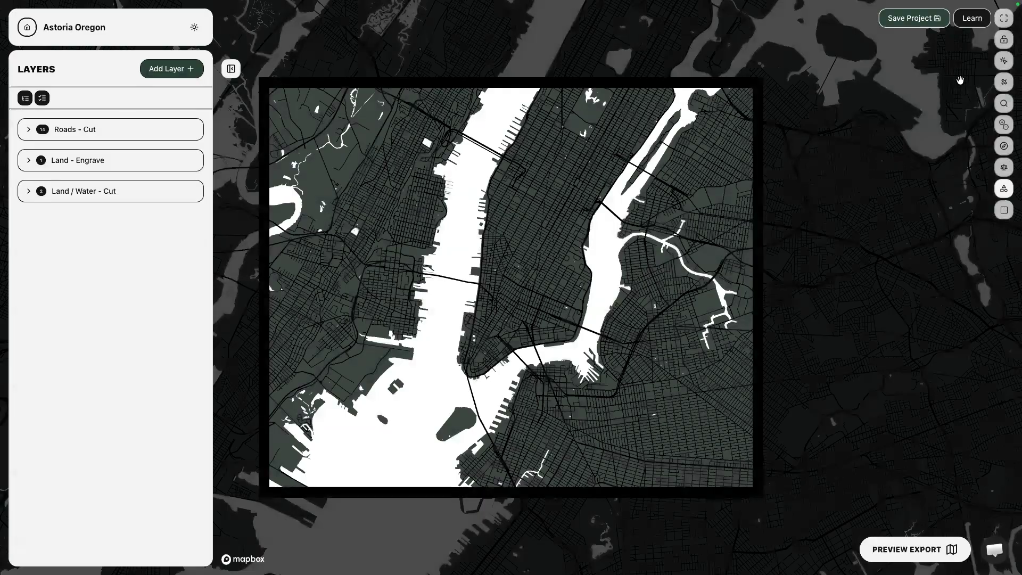
click(1004, 61)
click(1005, 62)
drag(387, 217, 386, 242)
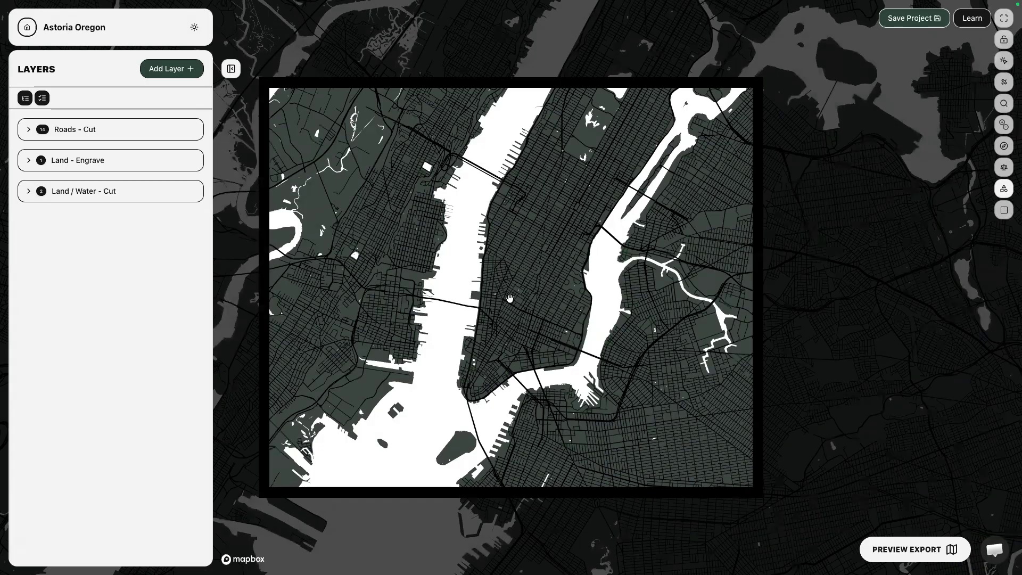
scroll(510, 300, down, 2)
scroll(492, 275, up, 1)
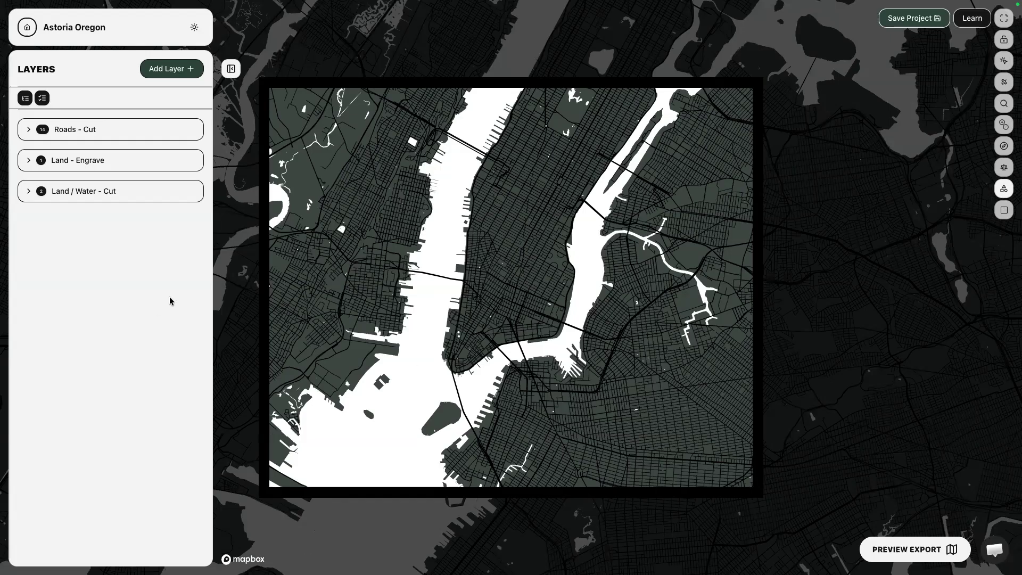
- Return to the project overview and create a project named Topo from the Coarse → Low-Detail Topography template
mouse_move(238, 8)
click(26, 27)
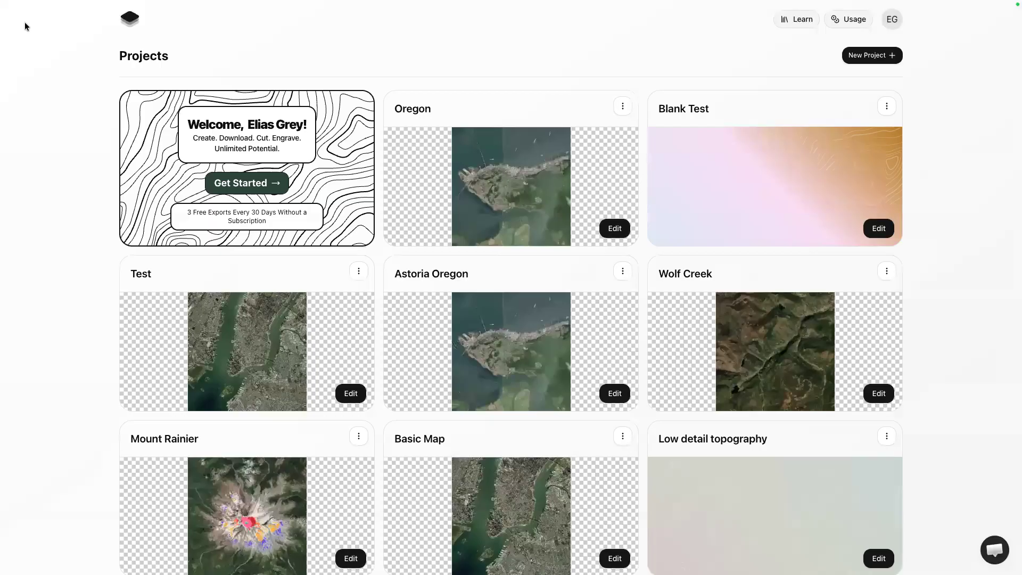
click(884, 62)
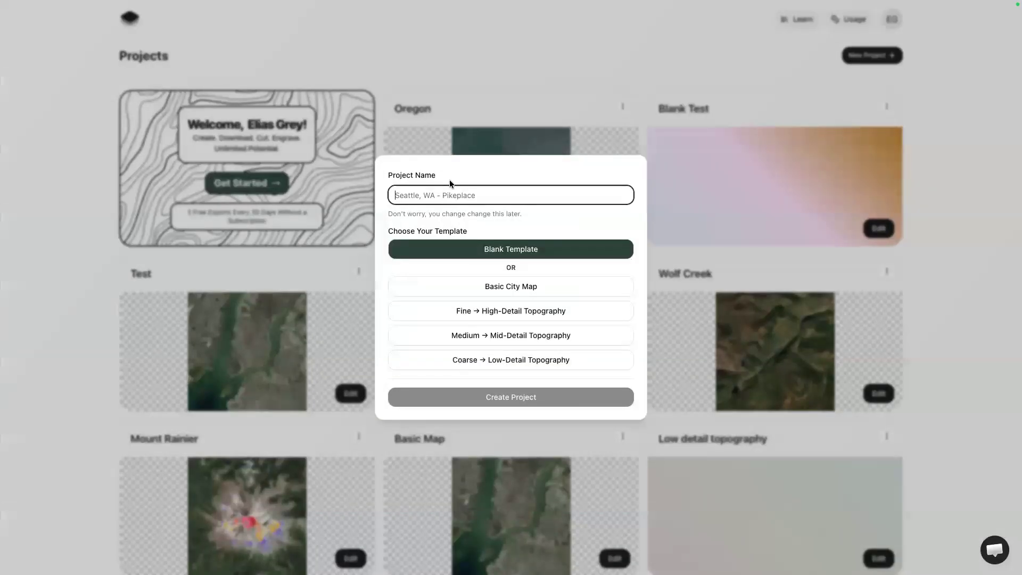
text(Tpo)
key(BackSpace)
key(BackSpace)
text(o)
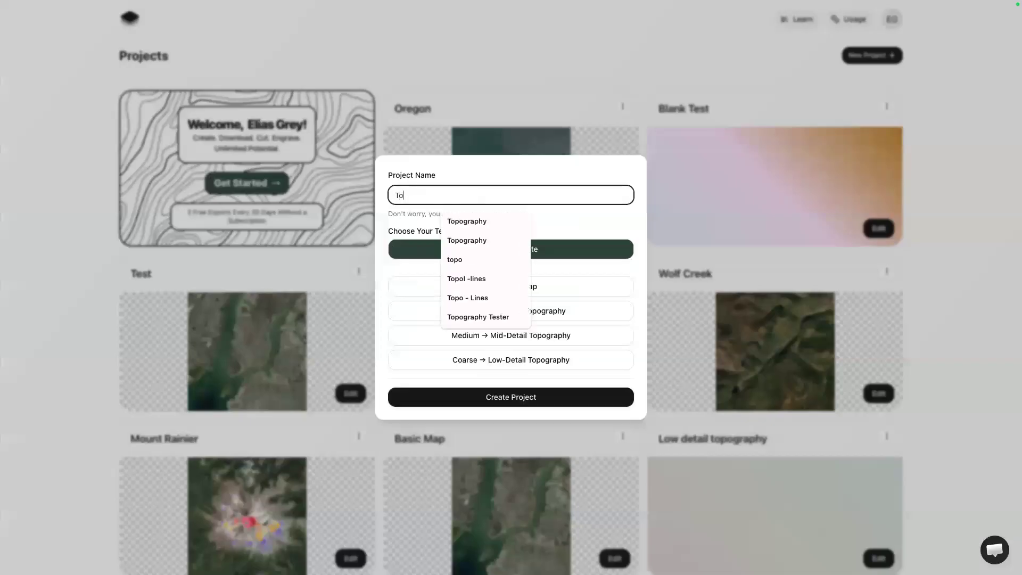
text(po)
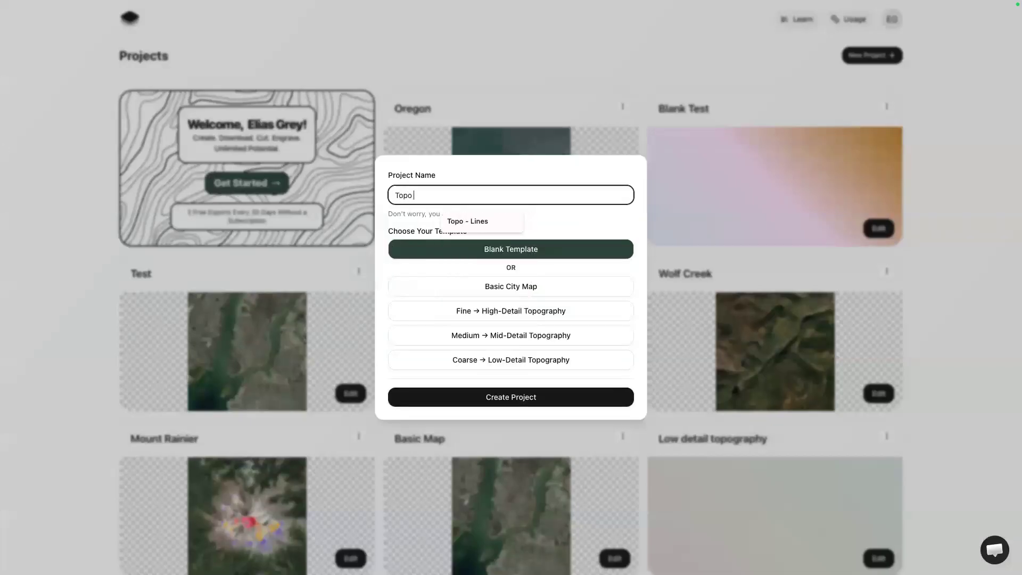
click(620, 222)
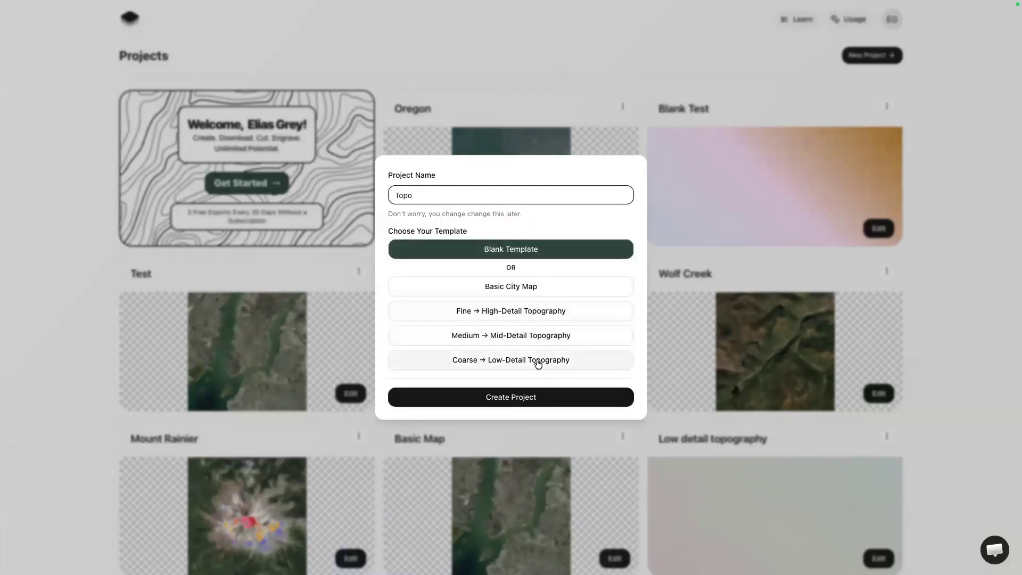
click(533, 292)
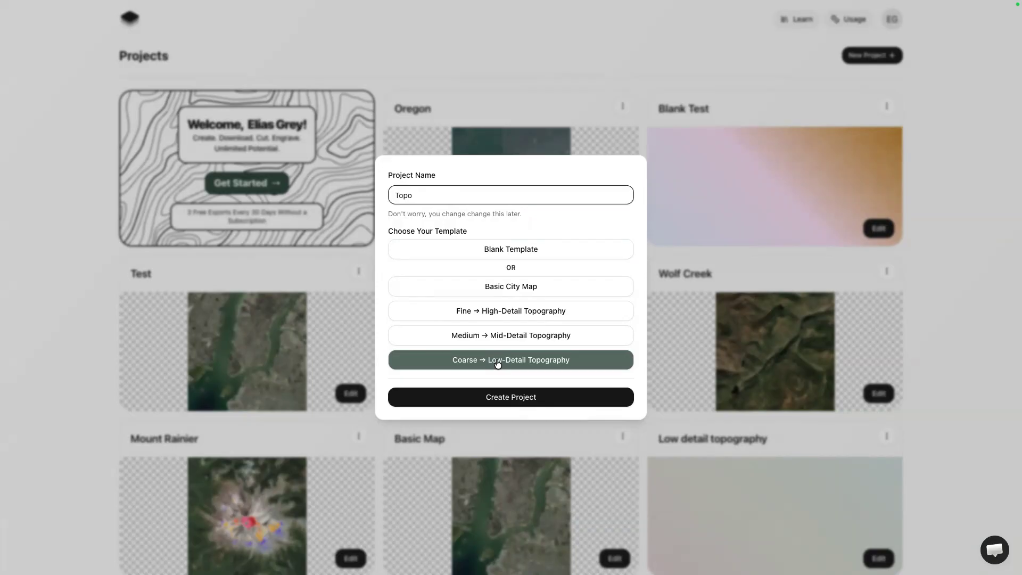
click(518, 401)
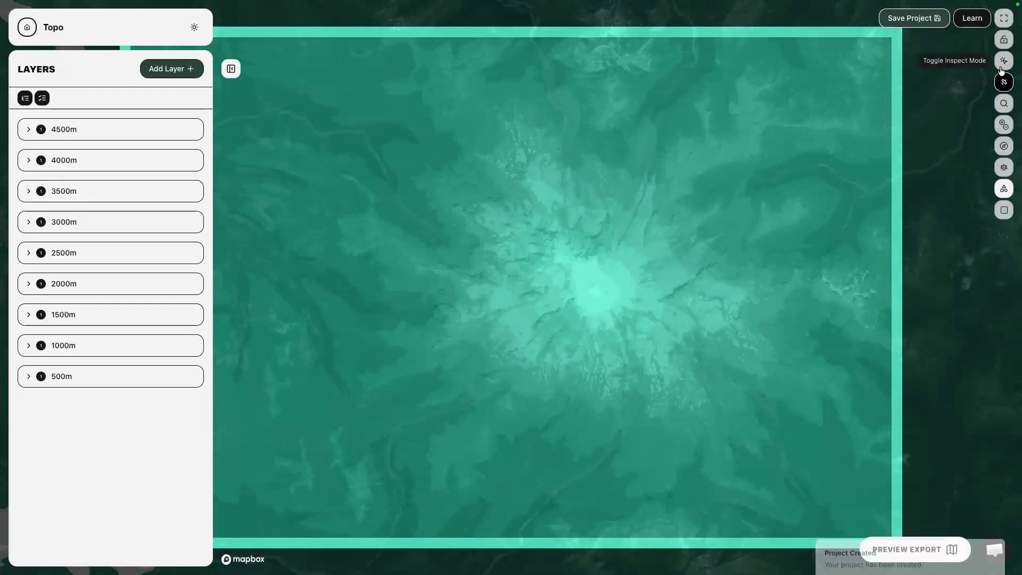
- Turn off the satellite imagery showing through the elevation layers of the topography map
click(1002, 84)
click(979, 85)
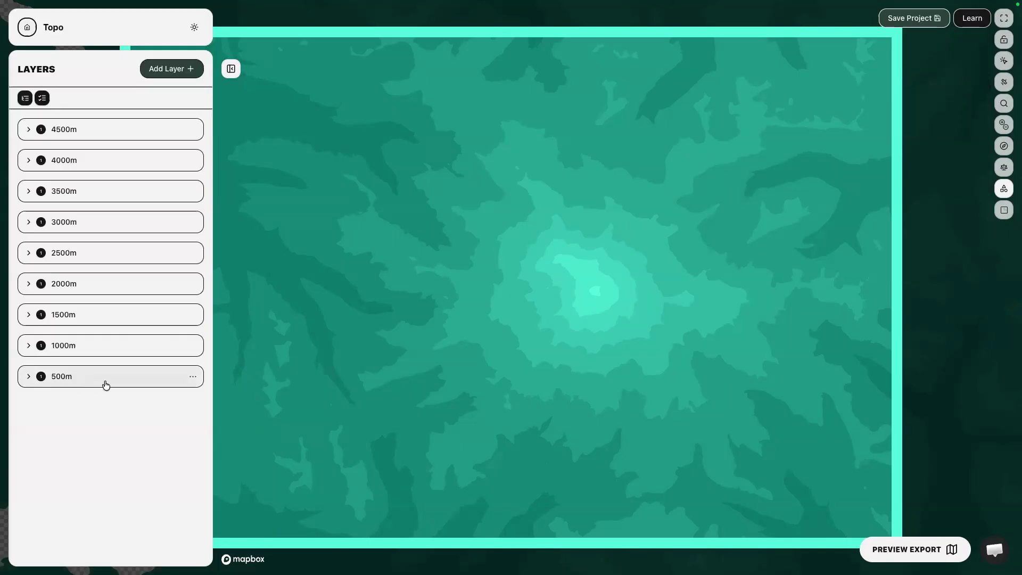
- Look at the features inside the 500m, 1000m and 1500m layers, leaving only the 500m layer expanded
click(80, 380)
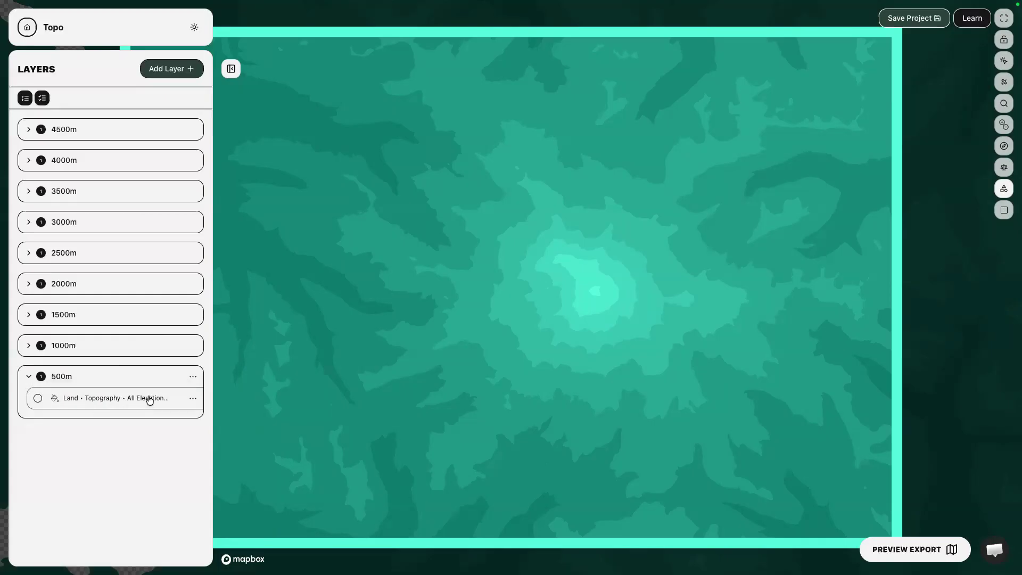
click(103, 351)
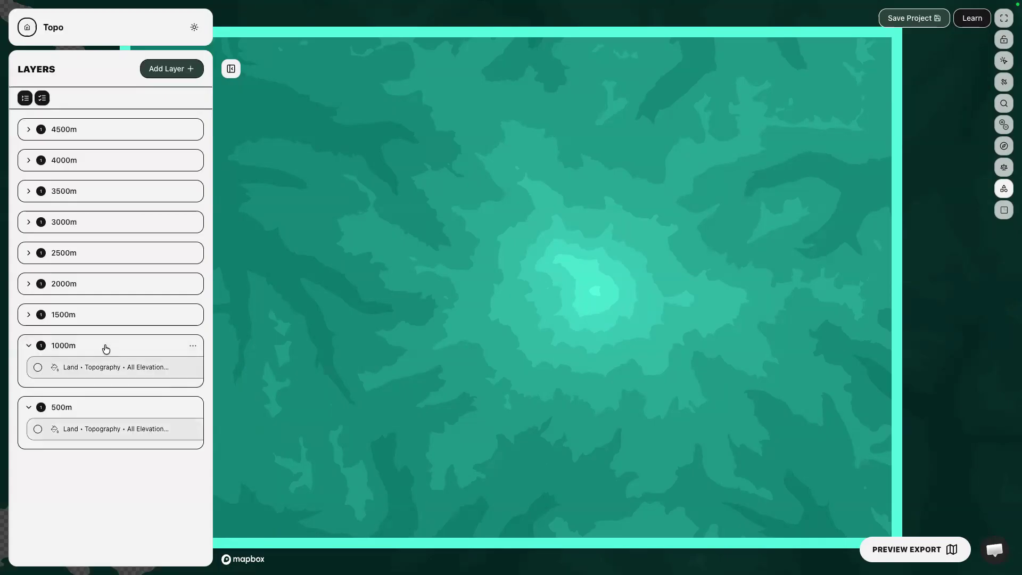
click(102, 314)
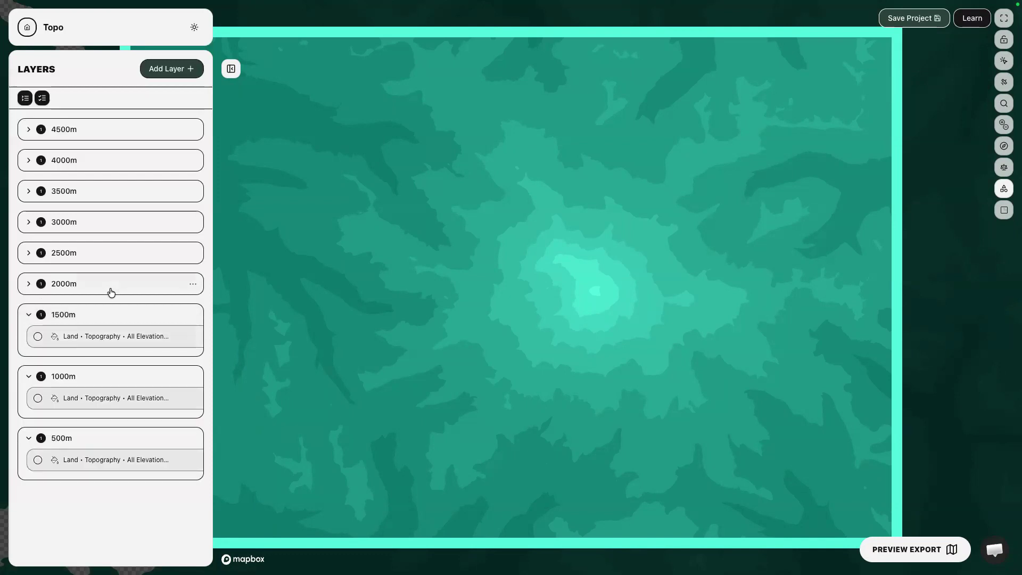
click(110, 287)
click(116, 287)
click(112, 316)
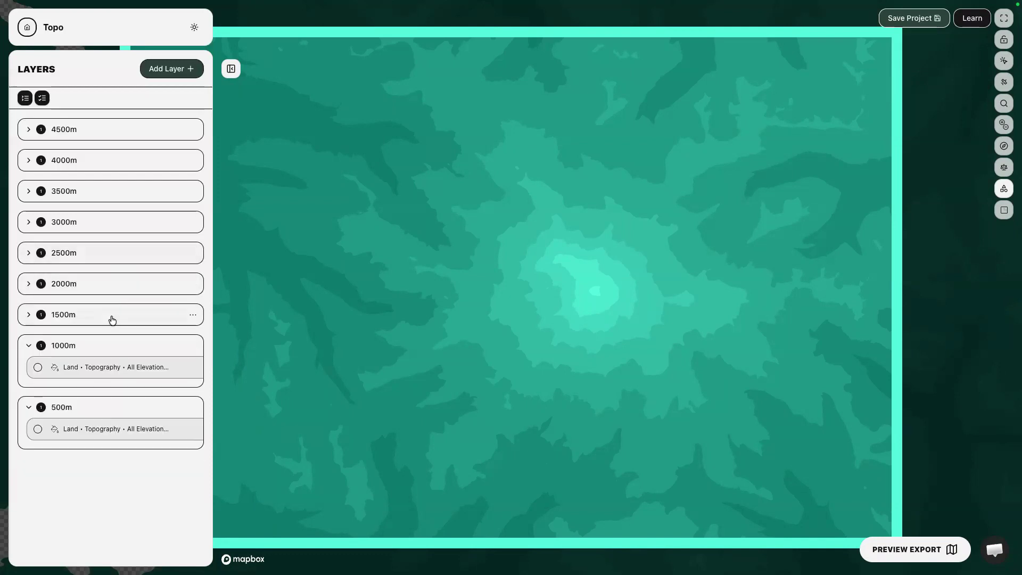
click(109, 344)
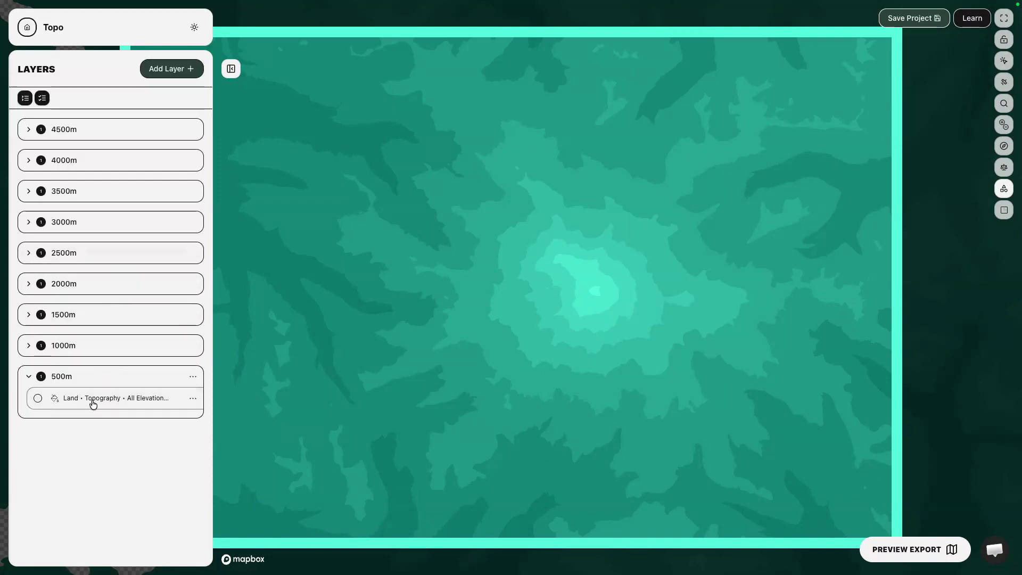
- Set the upper elevation limit of the 500m layer's All Elevation Contour Fills to 4450 m and leave its style
click(92, 400)
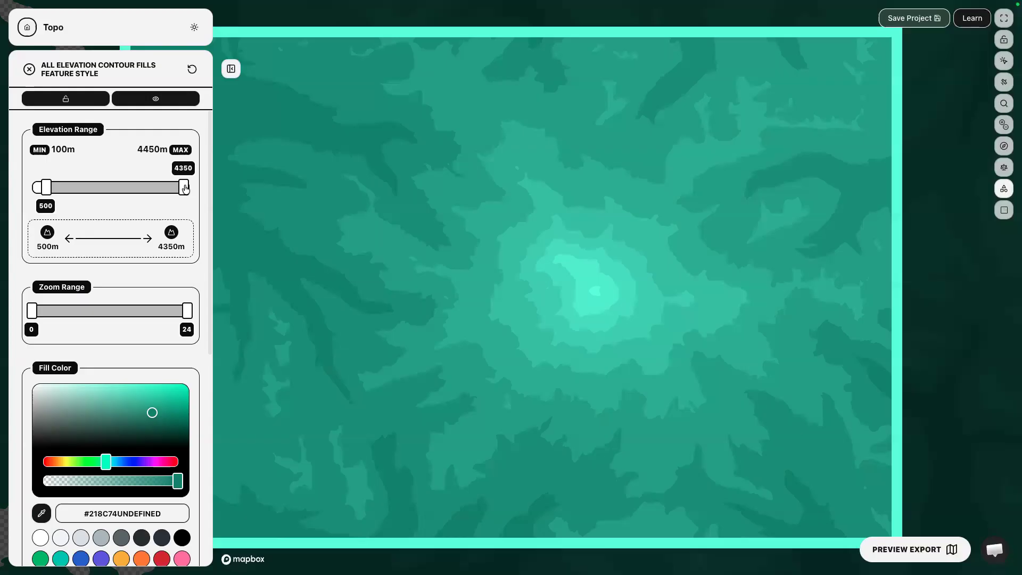
drag(185, 188, 191, 190)
scroll(150, 249, down, 2)
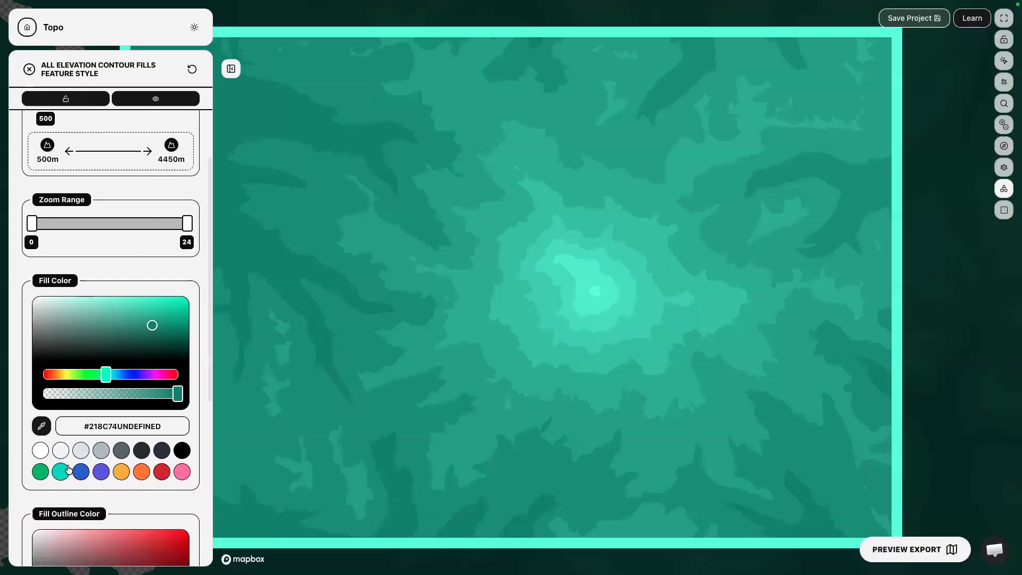
click(29, 69)
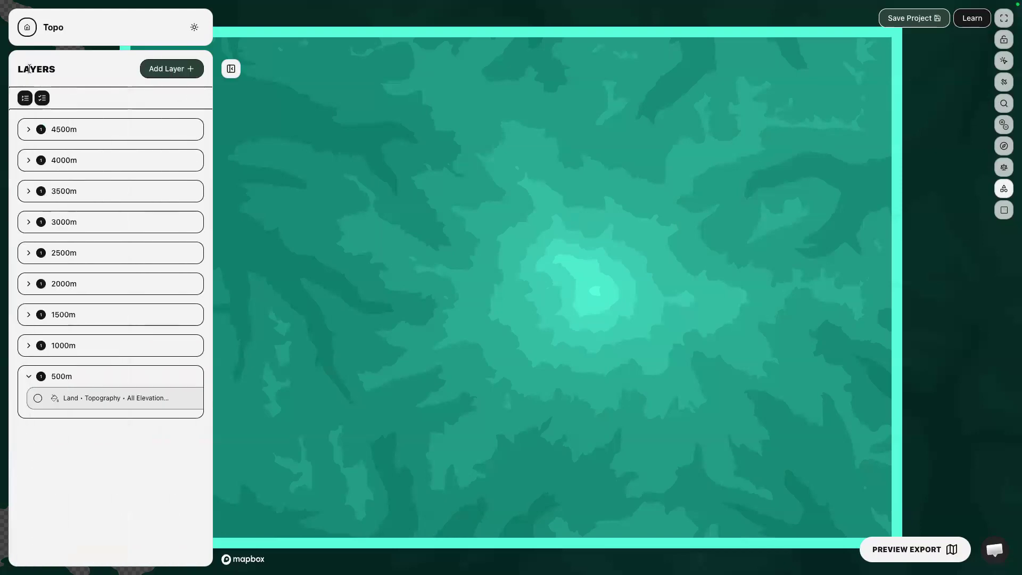
- Create a new layer containing the Land Topography feature All Elevation Contour Fills and expand it in the layer list
click(173, 70)
click(391, 127)
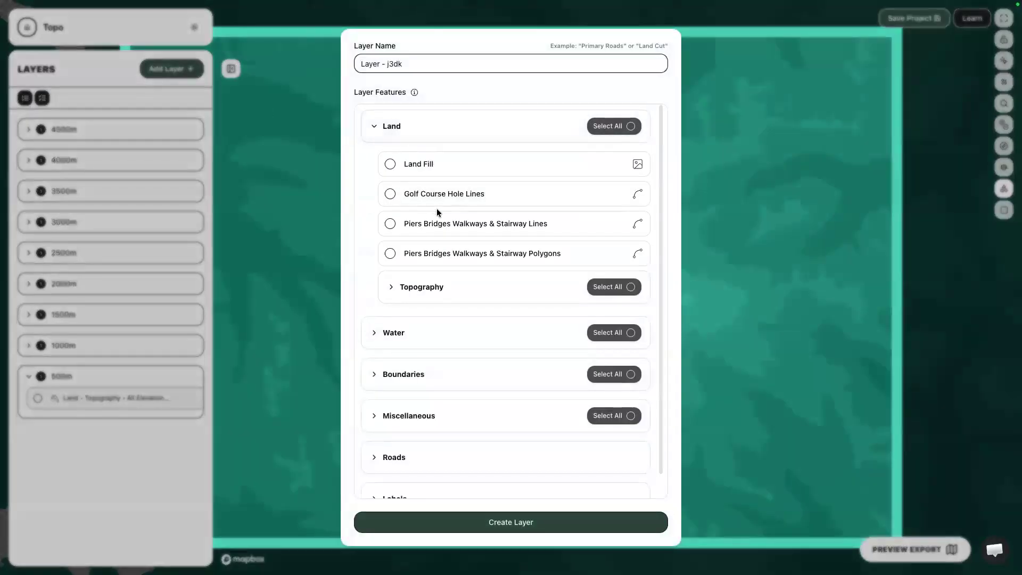
click(432, 287)
click(449, 324)
click(481, 521)
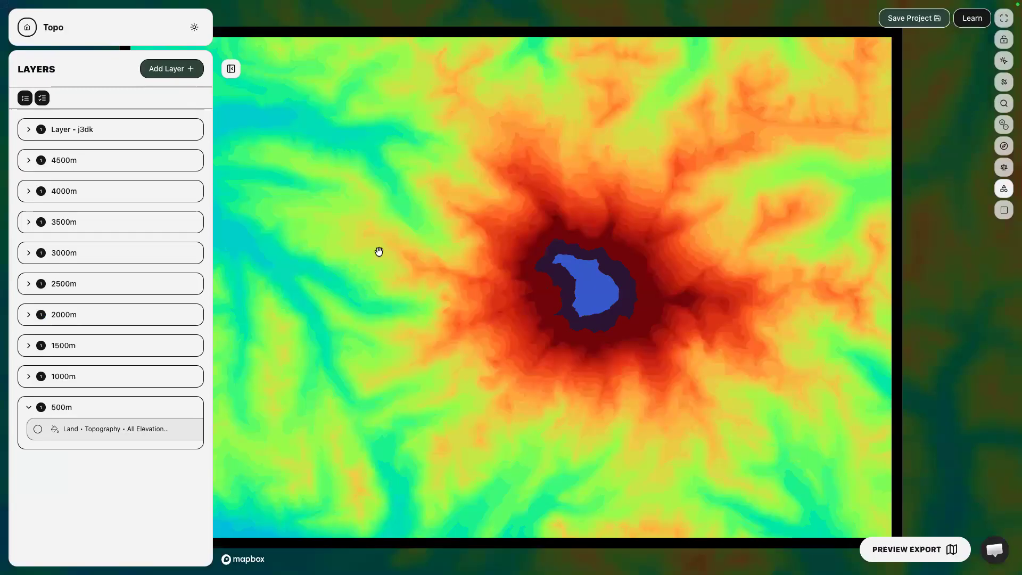
click(97, 131)
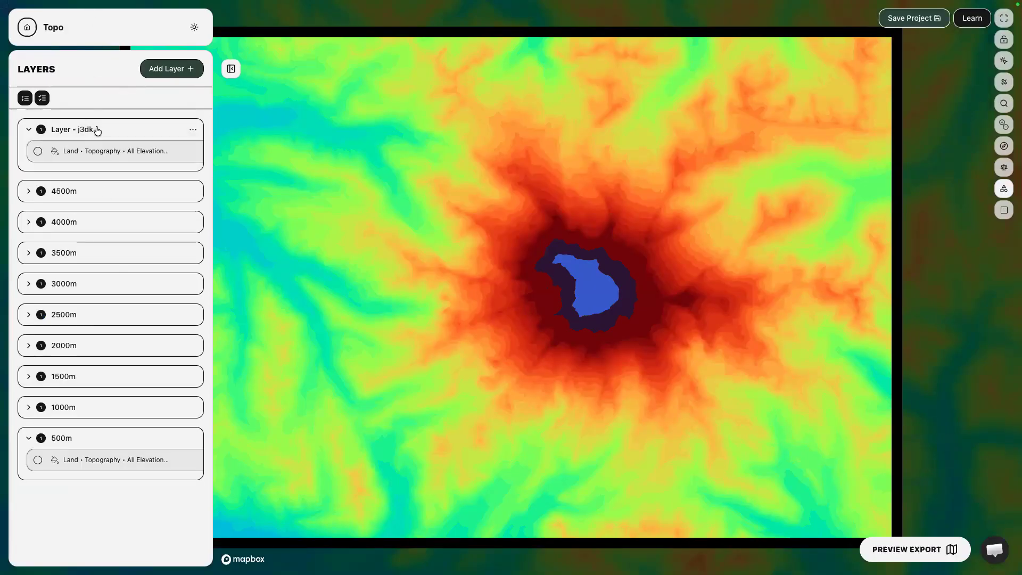
- Set the lower elevation limit of the new layer's All Elevation Contour Fills to 490 m and override the fill color with orange #FA8231
click(105, 153)
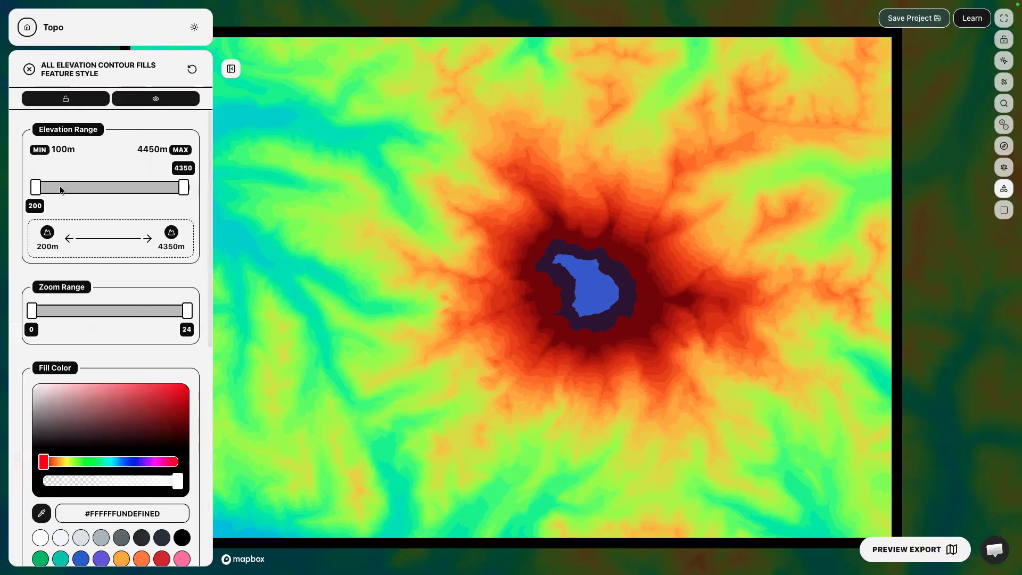
drag(40, 192, 49, 193)
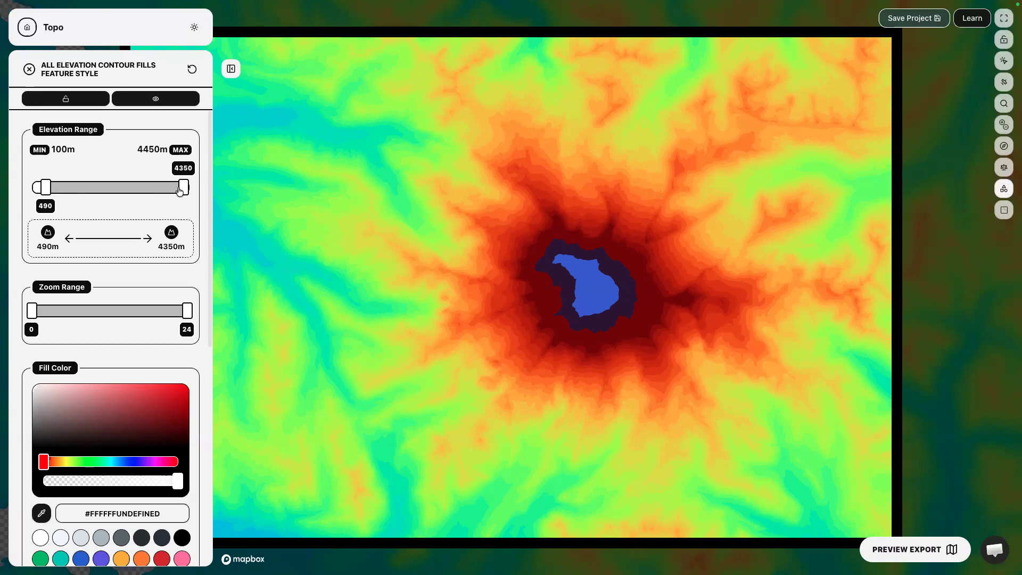
scroll(102, 241, down, 3)
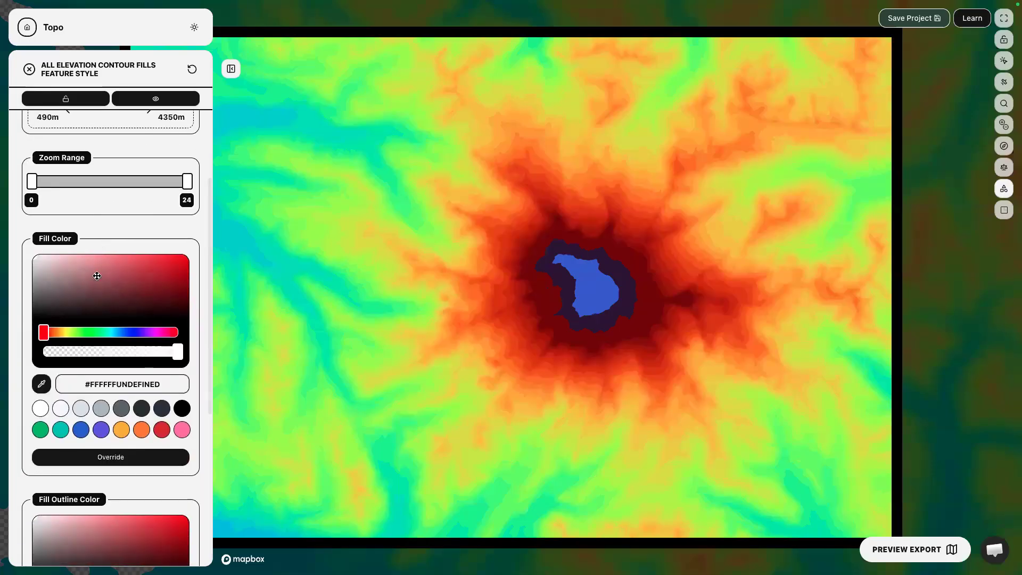
click(139, 460)
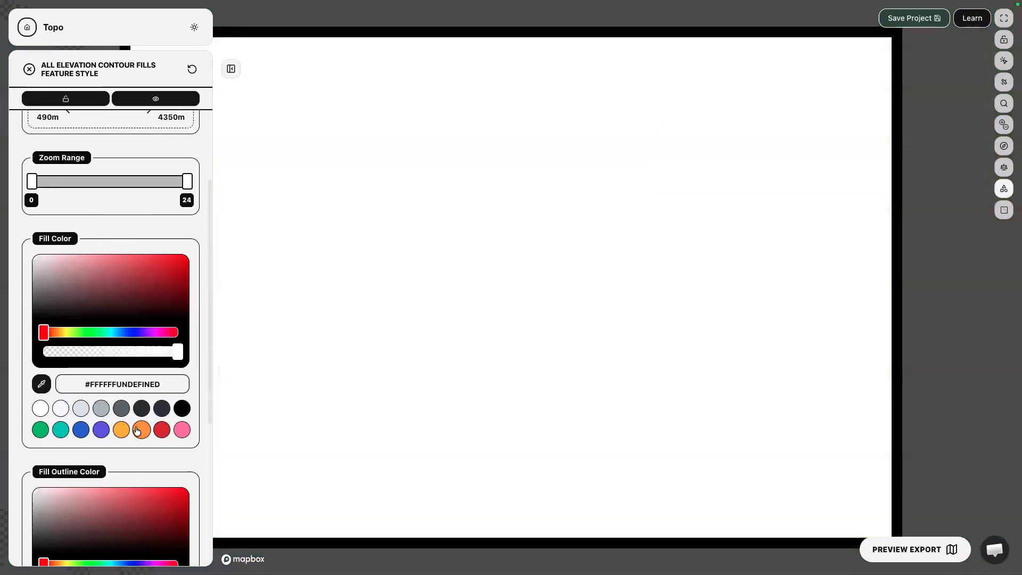
click(143, 430)
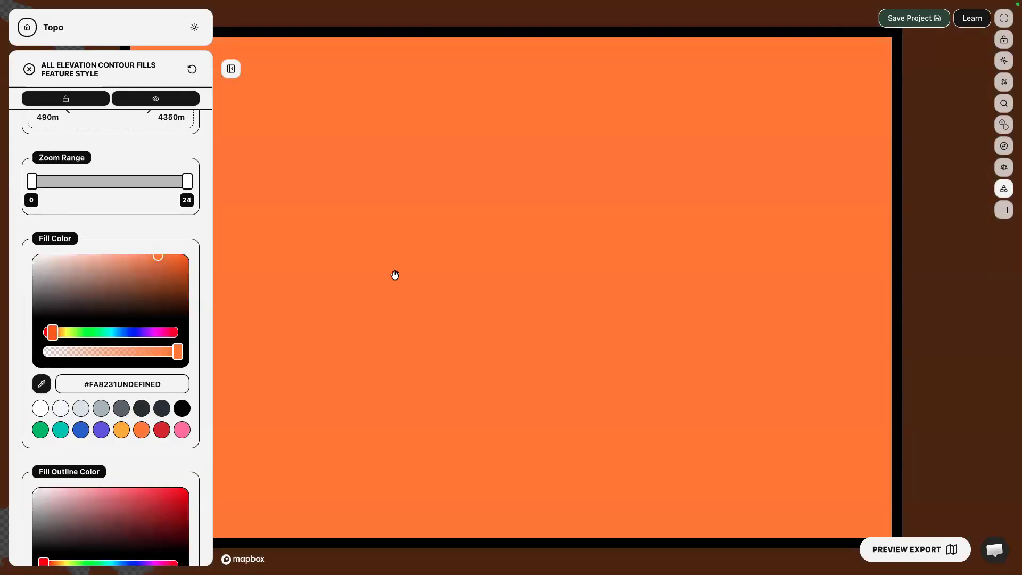
- Raise the lower elevation limit of the orange contour fills to 900 m and leave the feature style
scroll(110, 203, up, 3)
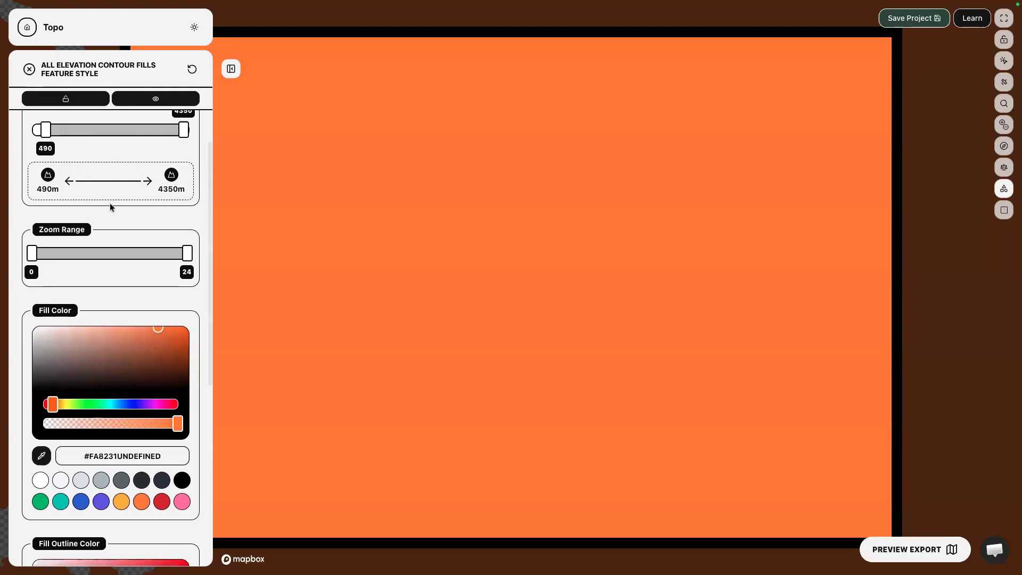
scroll(67, 153, up, 1)
scroll(67, 153, up, 1)
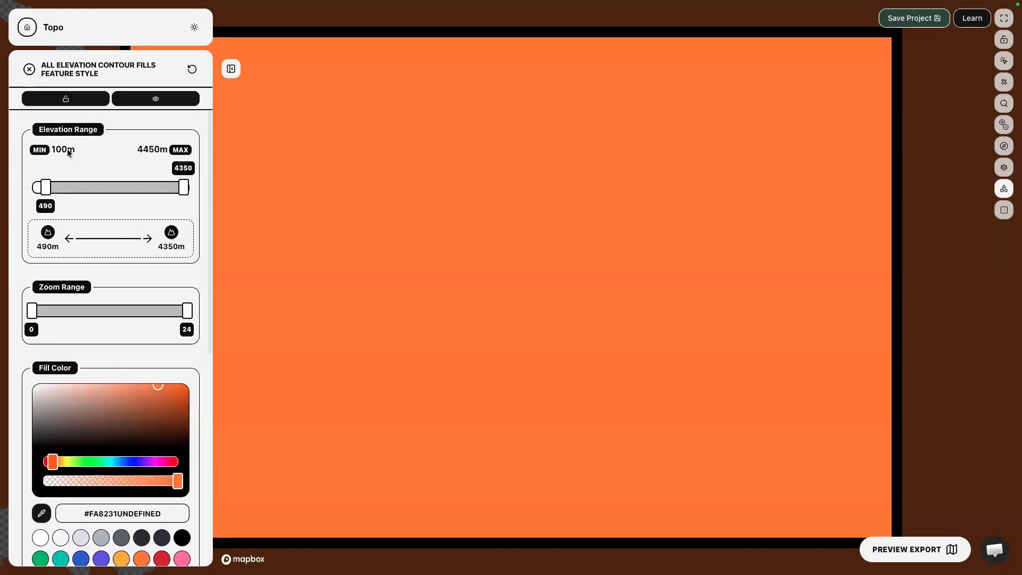
drag(46, 186, 61, 186)
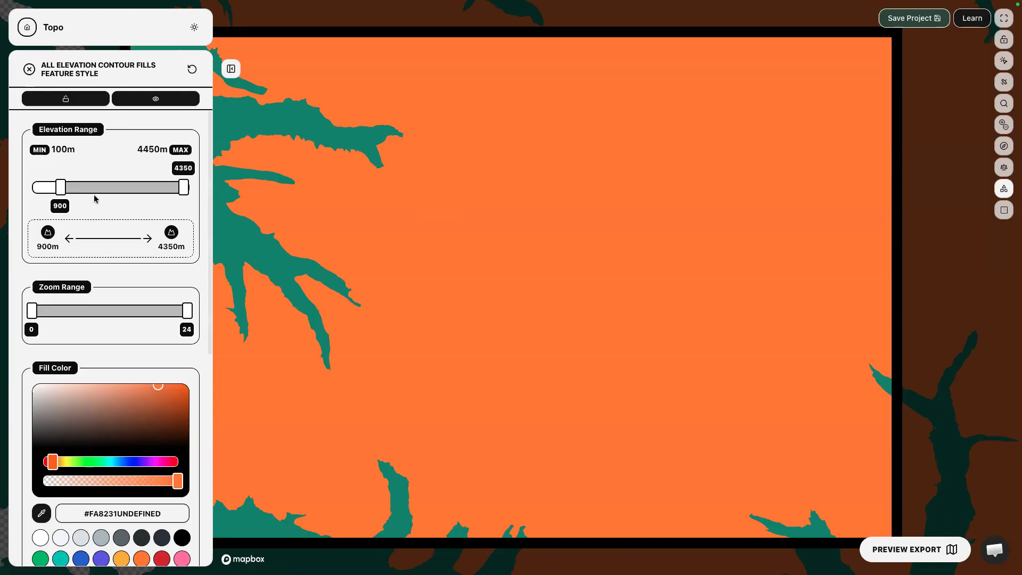
click(29, 69)
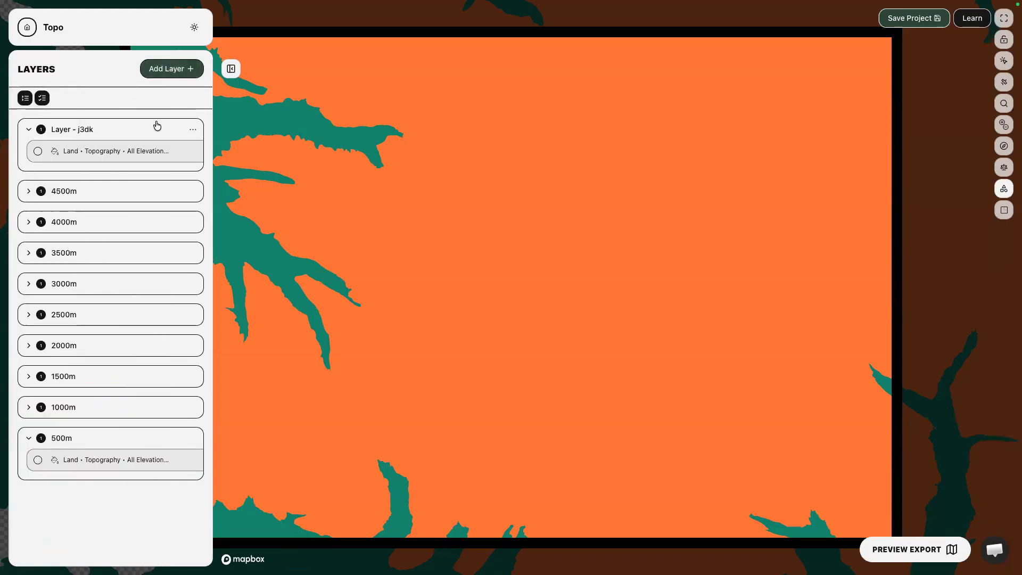
- Raise the orange contour fills' lower elevation limit until they cover only the area around the mountain's summit, keeping the 4350 m upper limit
click(114, 153)
drag(60, 189, 139, 190)
click(29, 70)
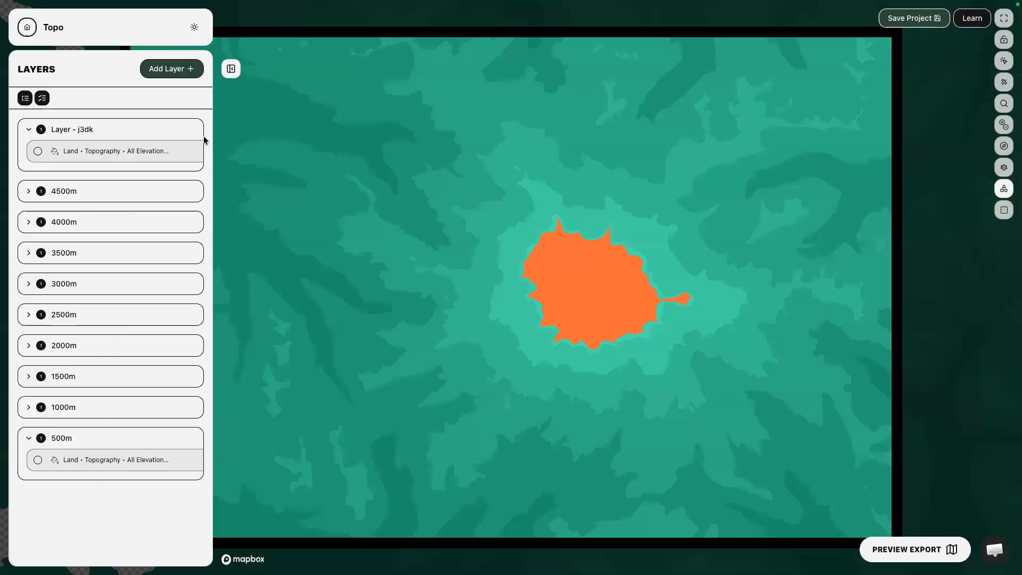
- Delete the new layer with the orange contour fills from the project
mouse_move(191, 131)
click(323, 129)
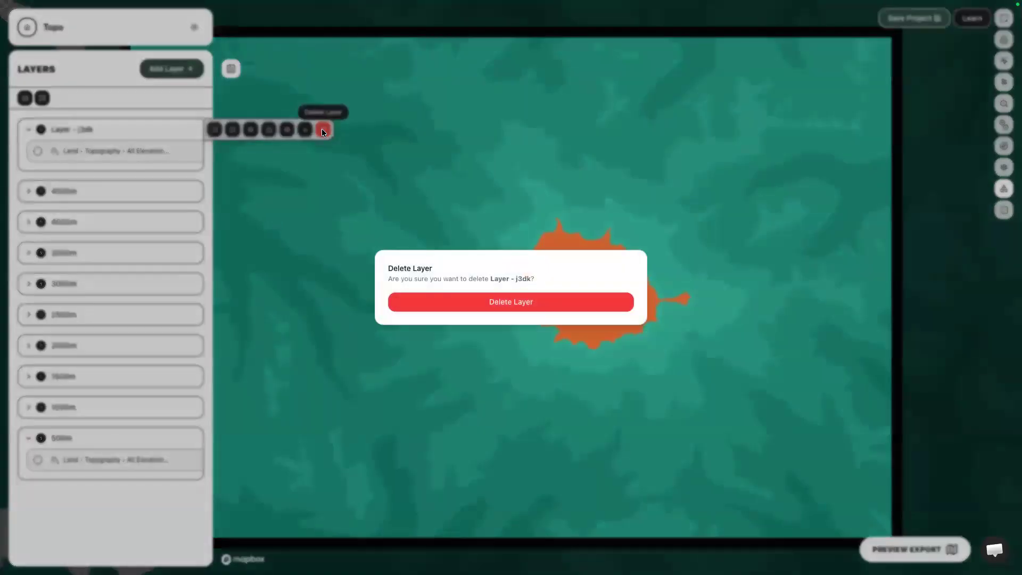
click(435, 297)
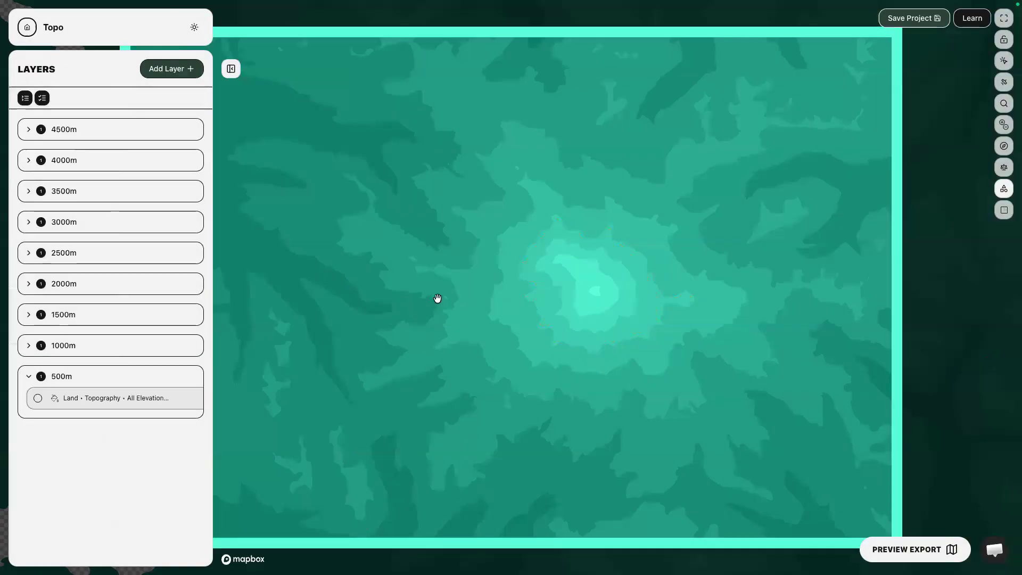
- Open the export preview and view the 500m, 1000m, 1500m, 2000m and 2500m layers one by one
click(905, 549)
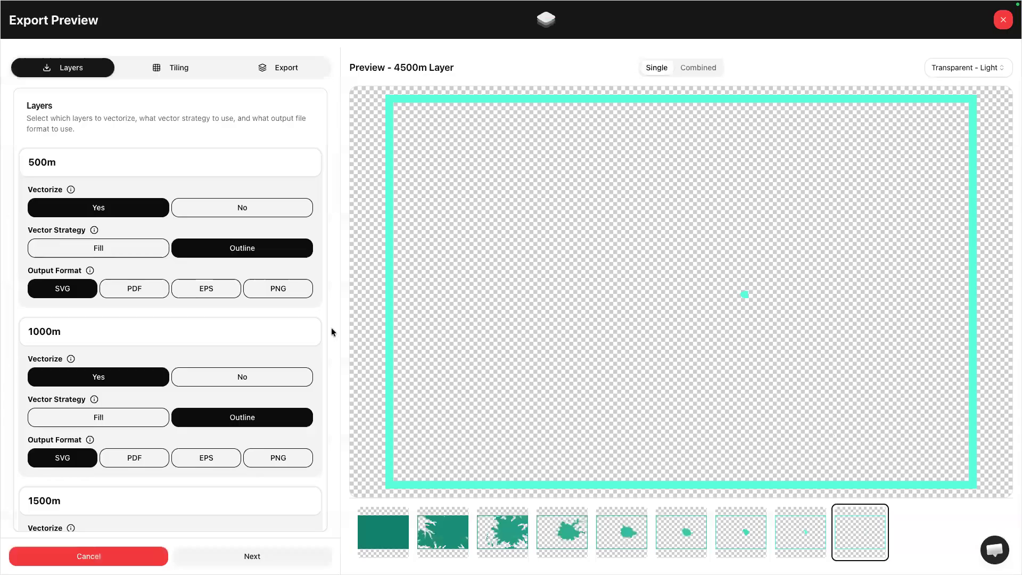
click(393, 532)
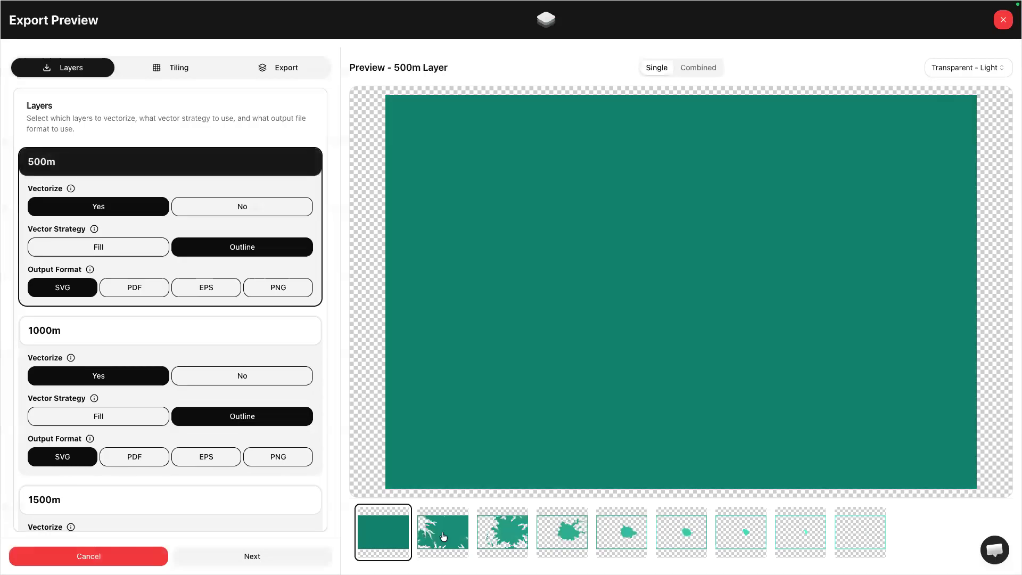
click(443, 535)
click(504, 535)
click(551, 539)
click(609, 539)
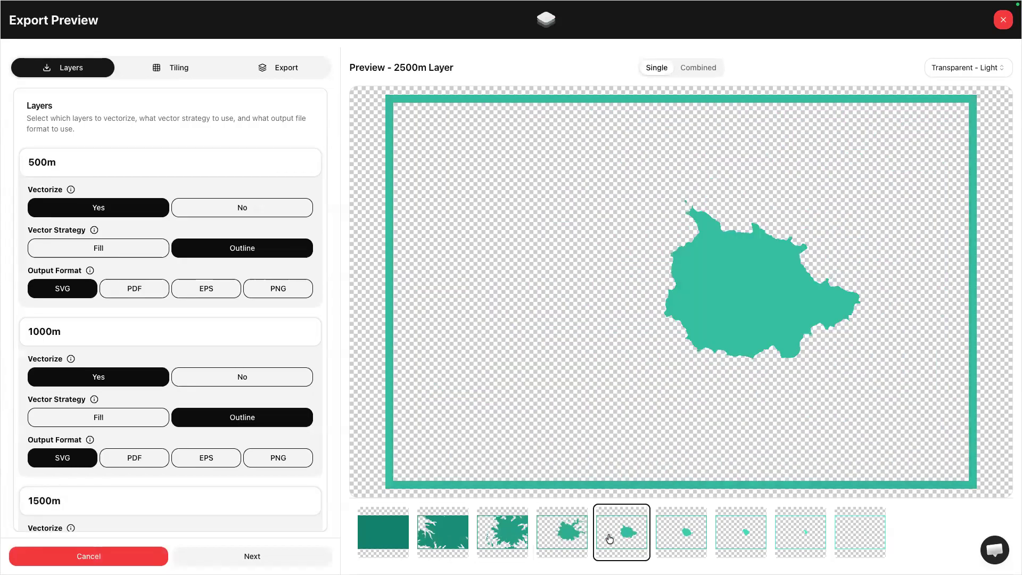
- View each layer's export preview from 1000m up to 4500m, then the 500m and 1000m layers again
click(419, 536)
click(506, 536)
click(556, 544)
click(613, 540)
click(684, 544)
click(751, 551)
click(800, 551)
click(838, 552)
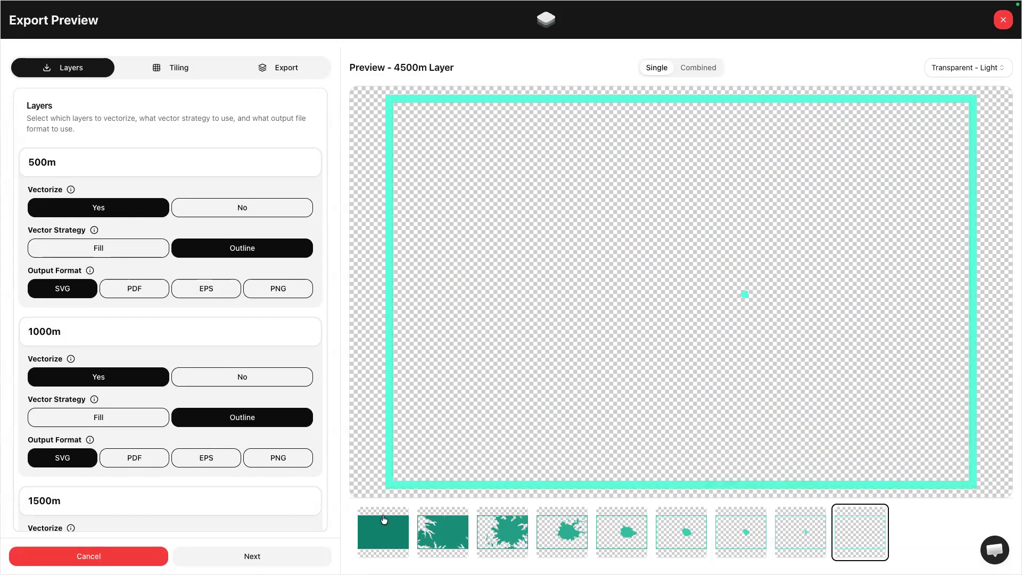
click(365, 519)
click(438, 540)
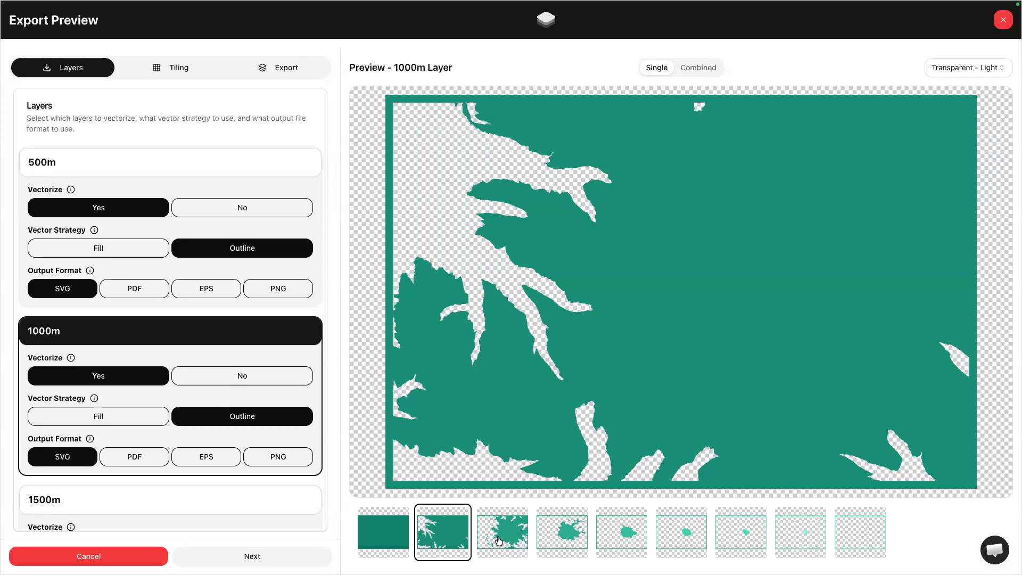
- Search Google in a new browser tab for "laser map maker topographical map" and open the video "How to make topographical maps with Laser Map Maker"
mouse_move(636, 2)
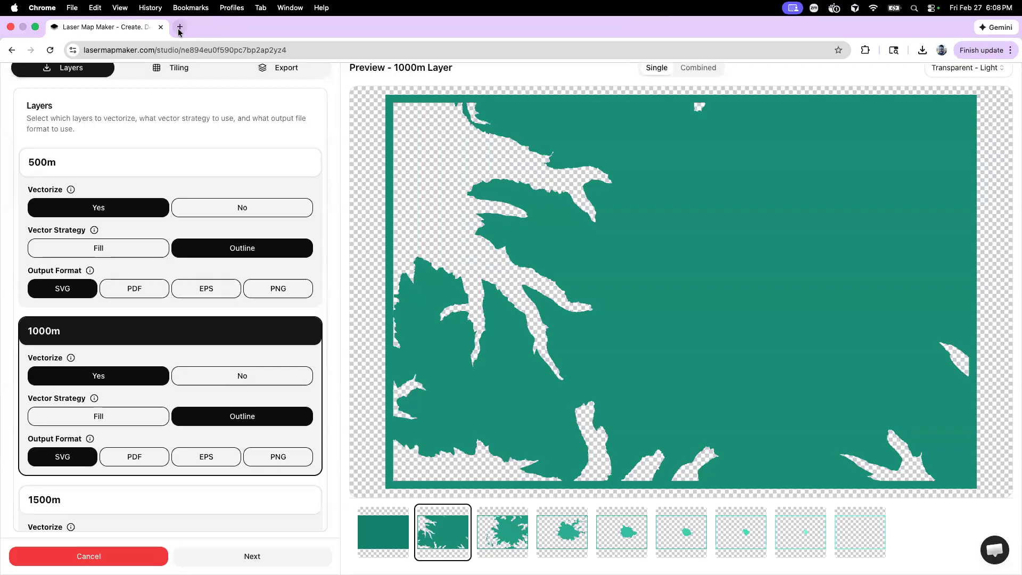
click(180, 29)
text(laser map)
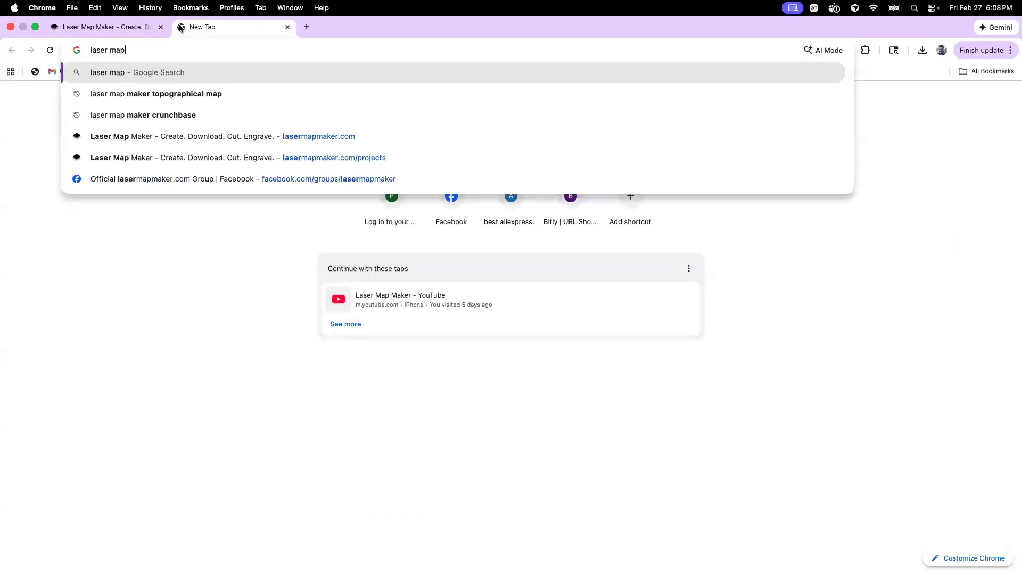
text( maker top)
key(Down)
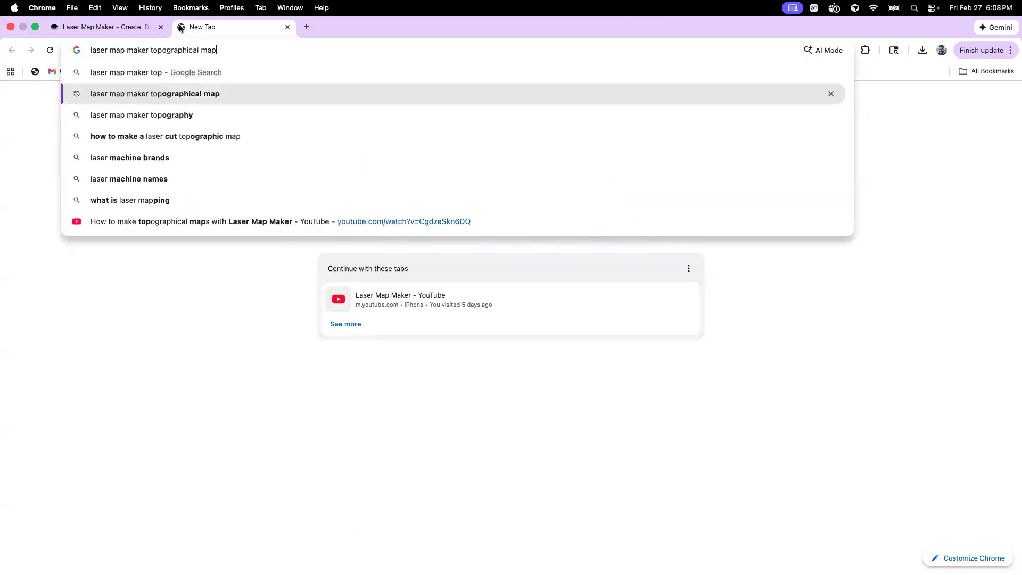
key(Return)
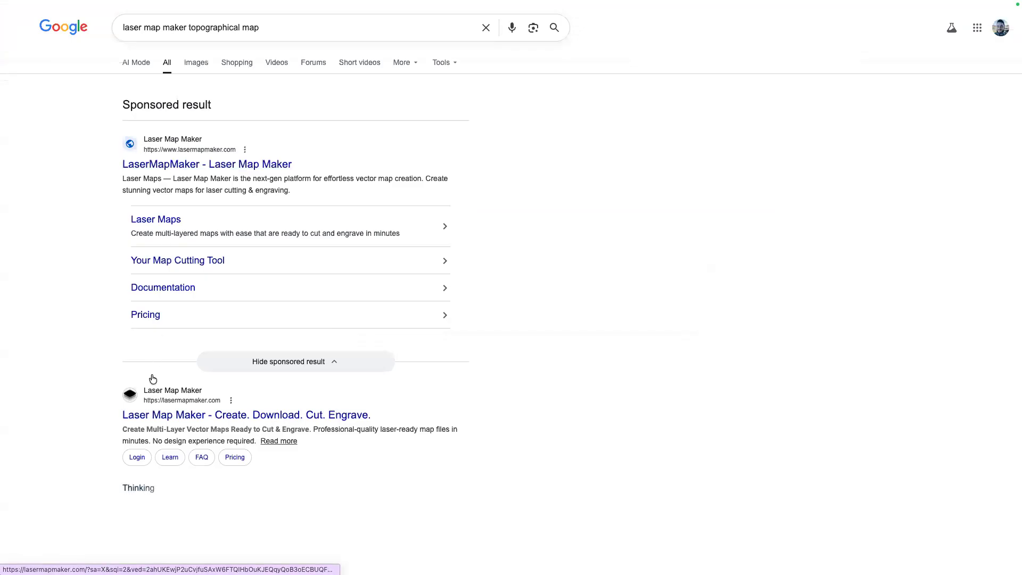
scroll(151, 378, down, 5)
scroll(151, 378, down, 2)
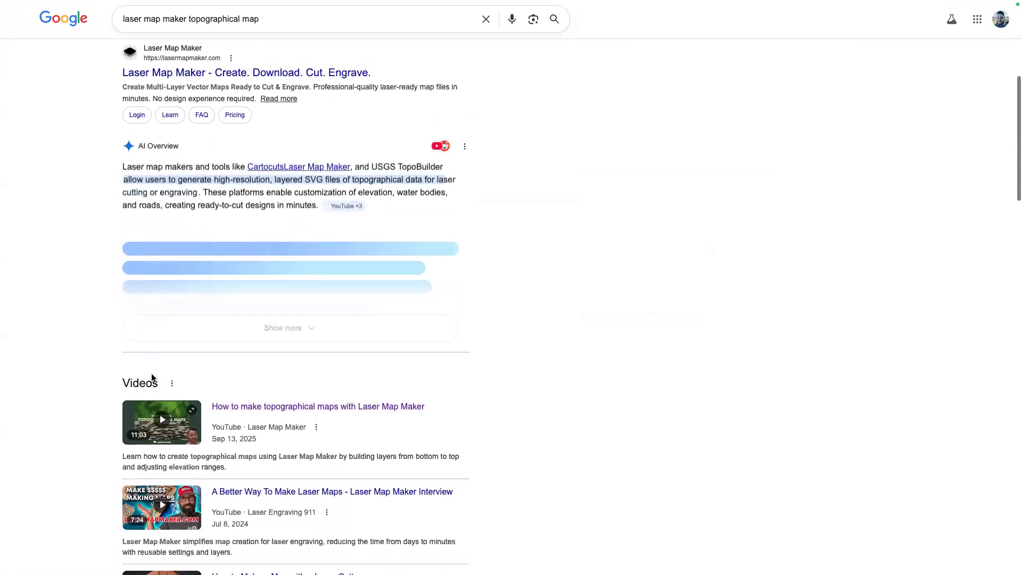
click(244, 407)
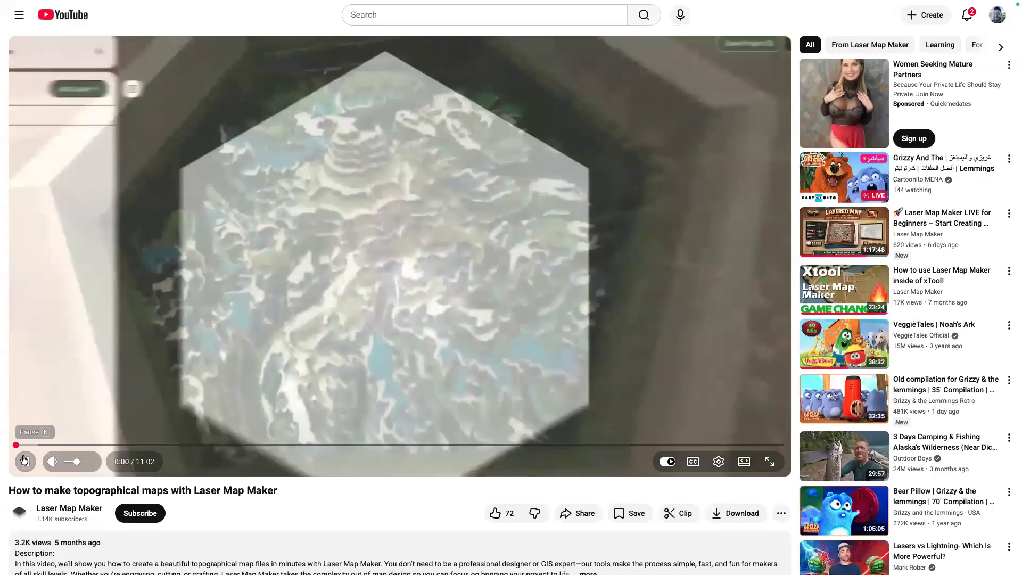
- Copy the YouTube video's web address and switch back to the Laser Map Maker export preview
mouse_move(189, 6)
click(178, 49)
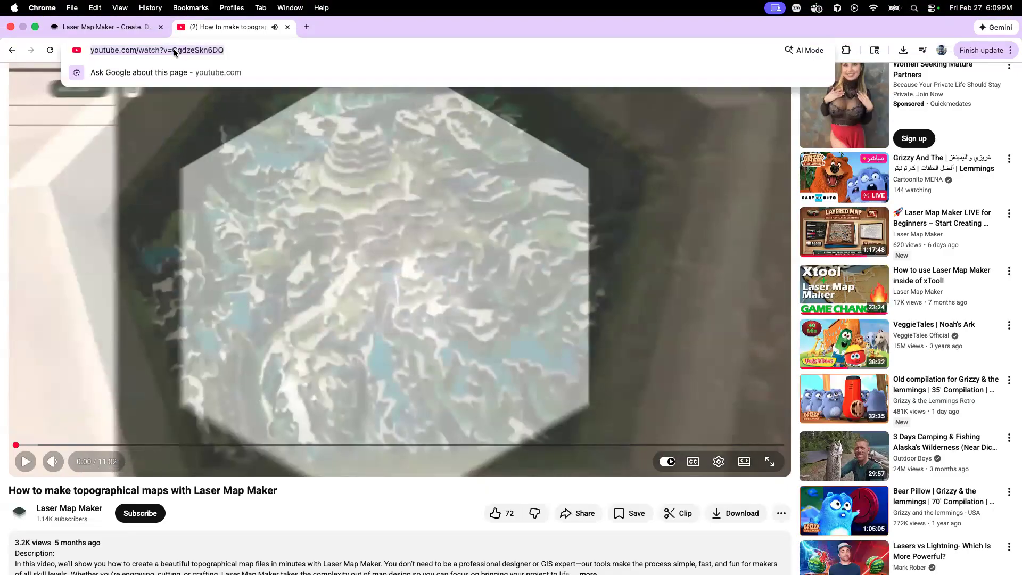
key(super+c)
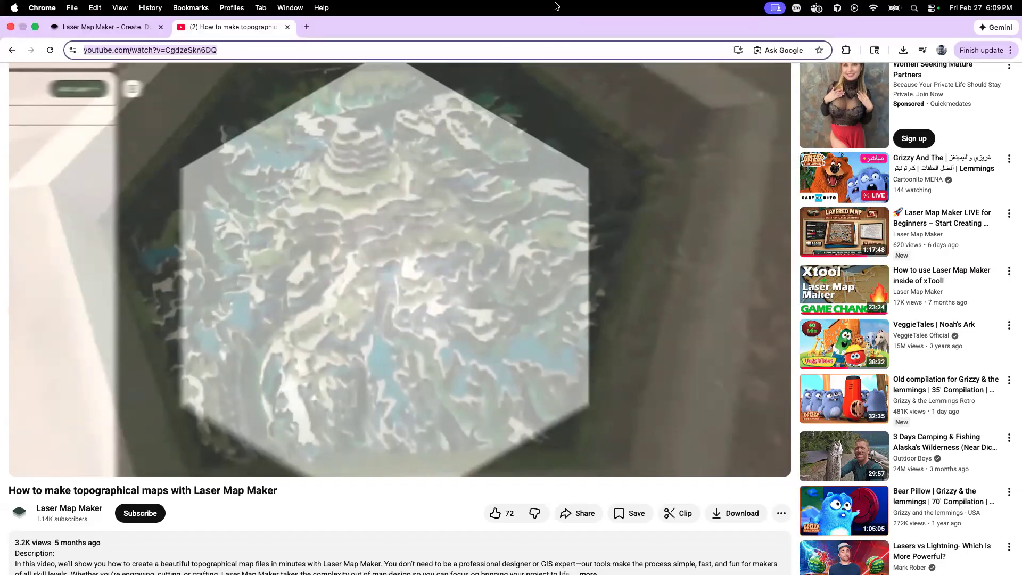
click(104, 28)
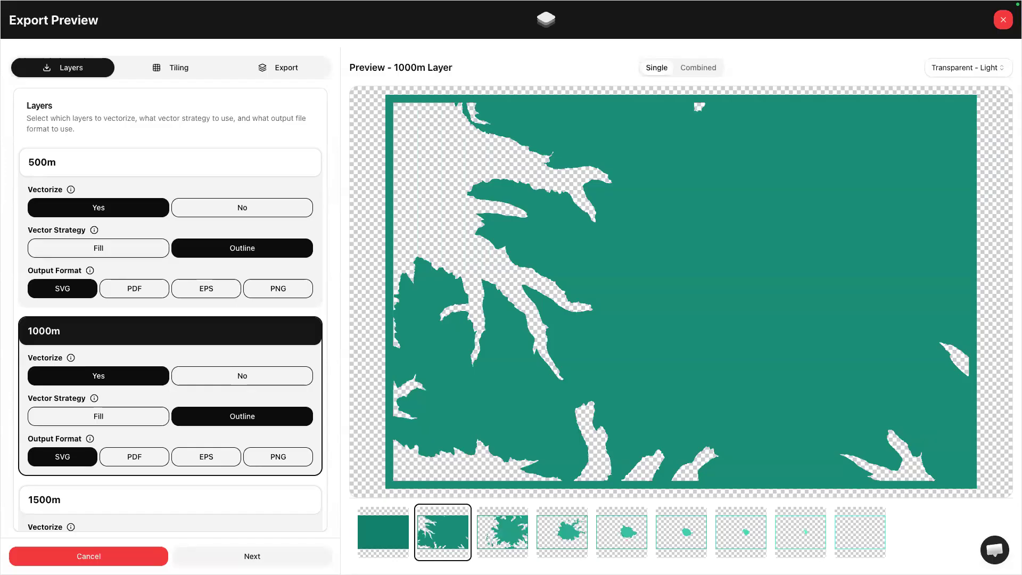
- Examine the export previews from the 500m to the 3000m layer, compare 2500m with 3000m, and return to 1500m
click(375, 530)
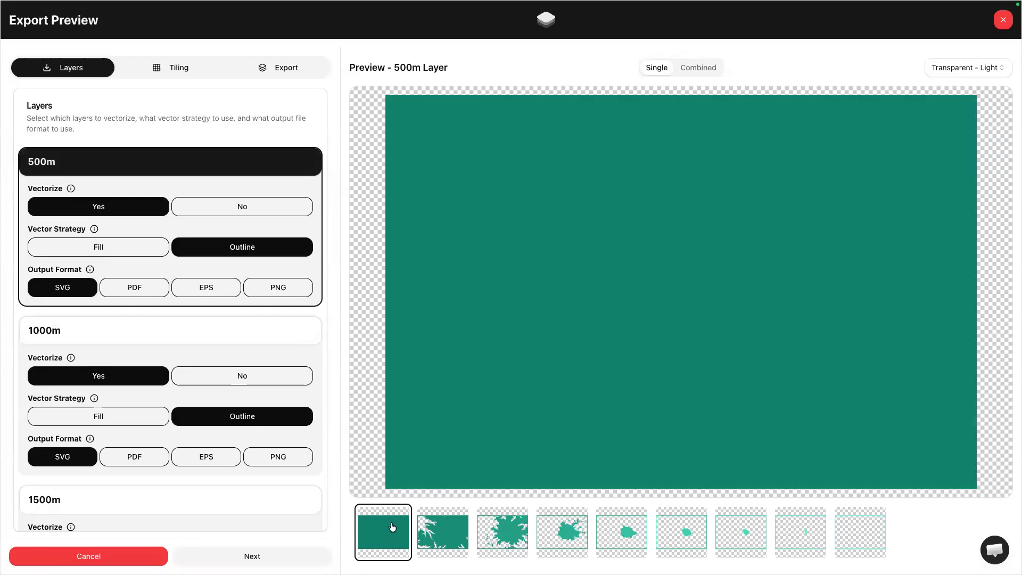
click(450, 539)
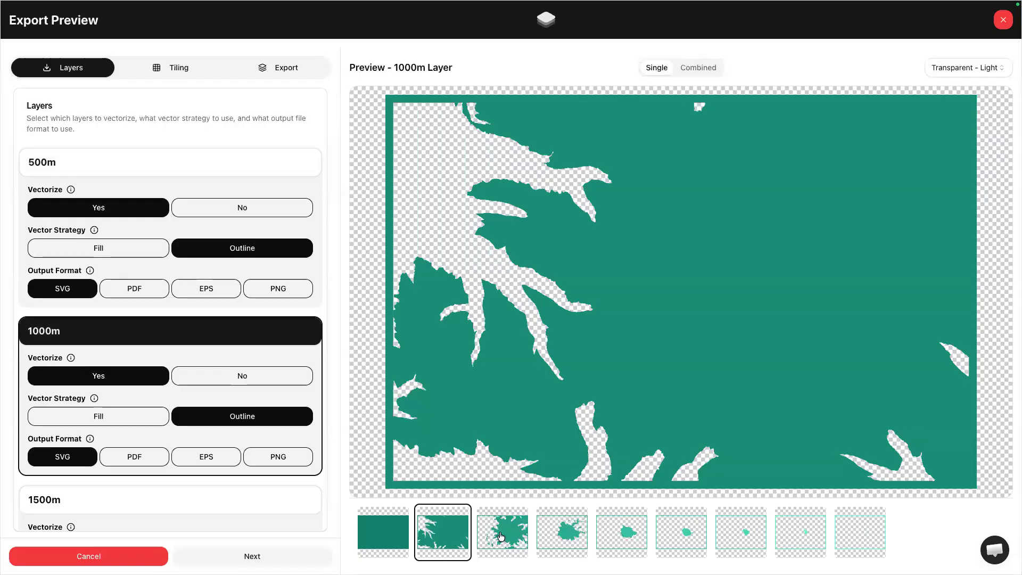
click(503, 537)
click(559, 532)
click(608, 542)
click(673, 538)
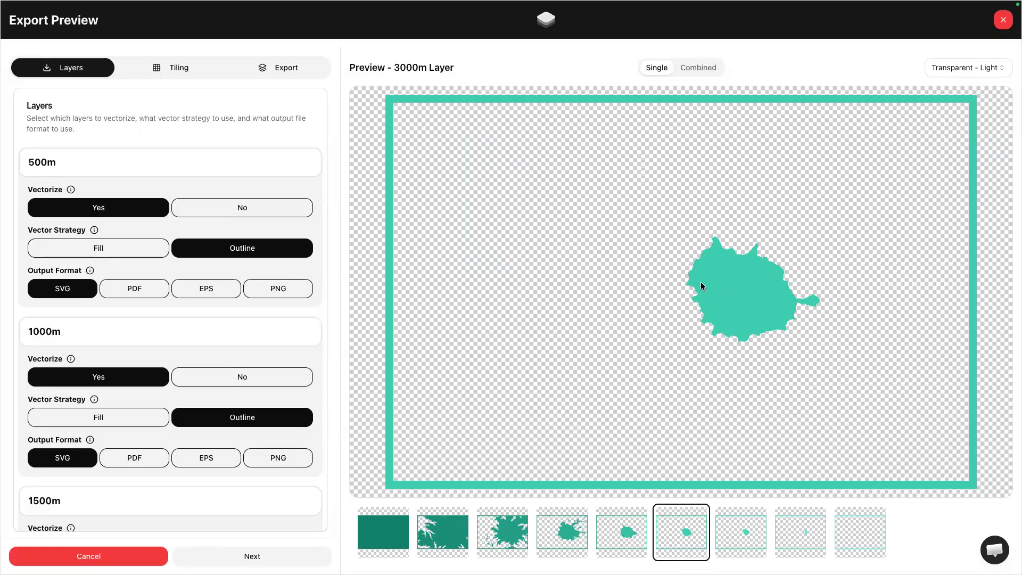
click(635, 540)
click(679, 537)
click(508, 540)
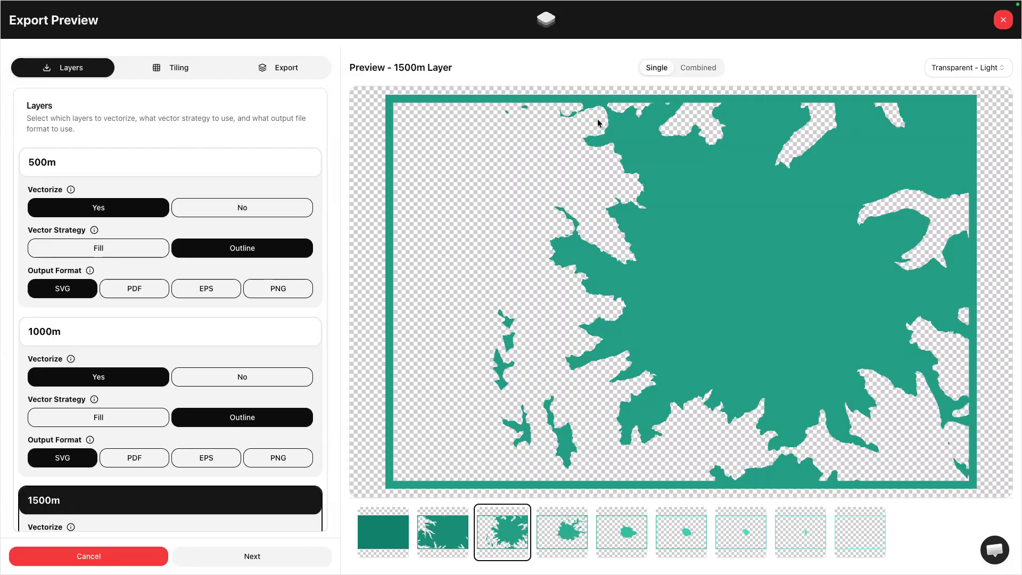
- Go through the single-layer previews again in stacking order, from the 500m base up to the 2500m layer
click(382, 538)
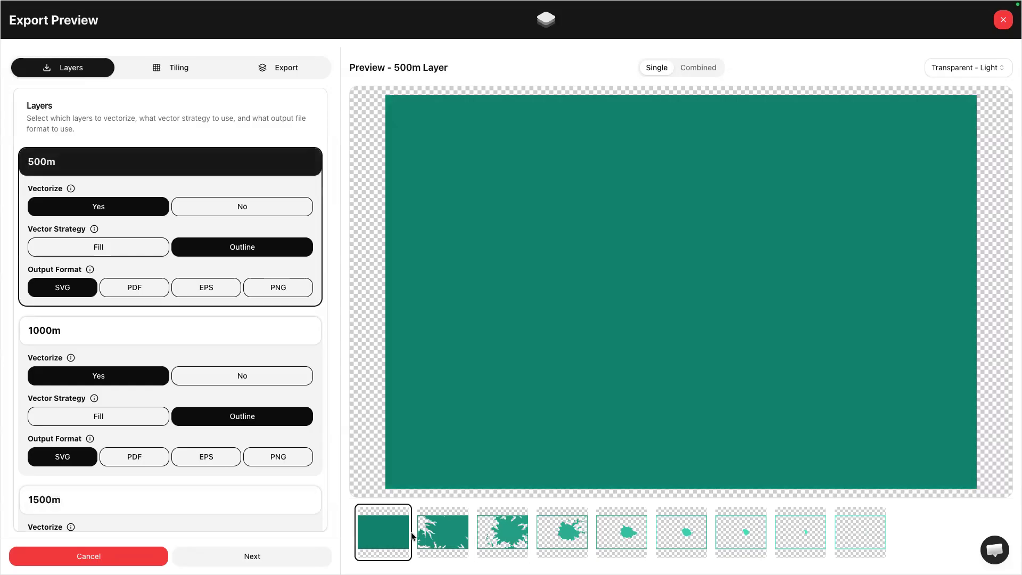
click(449, 534)
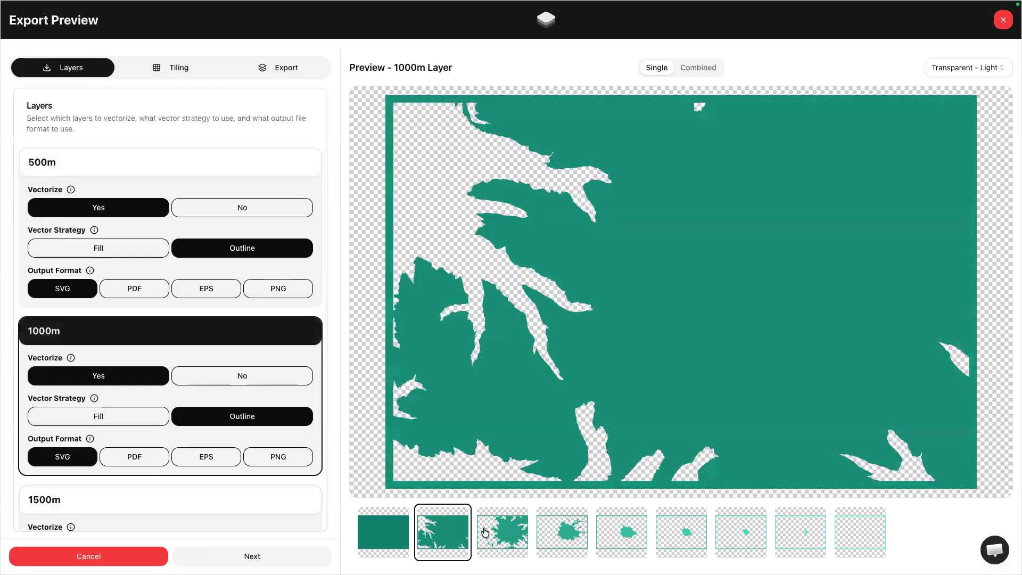
click(502, 534)
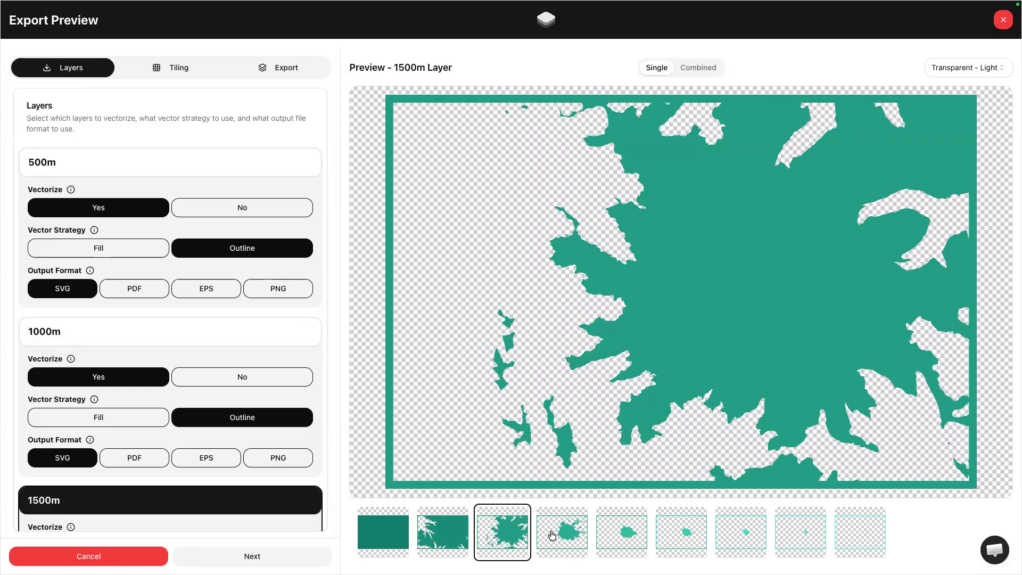
click(552, 535)
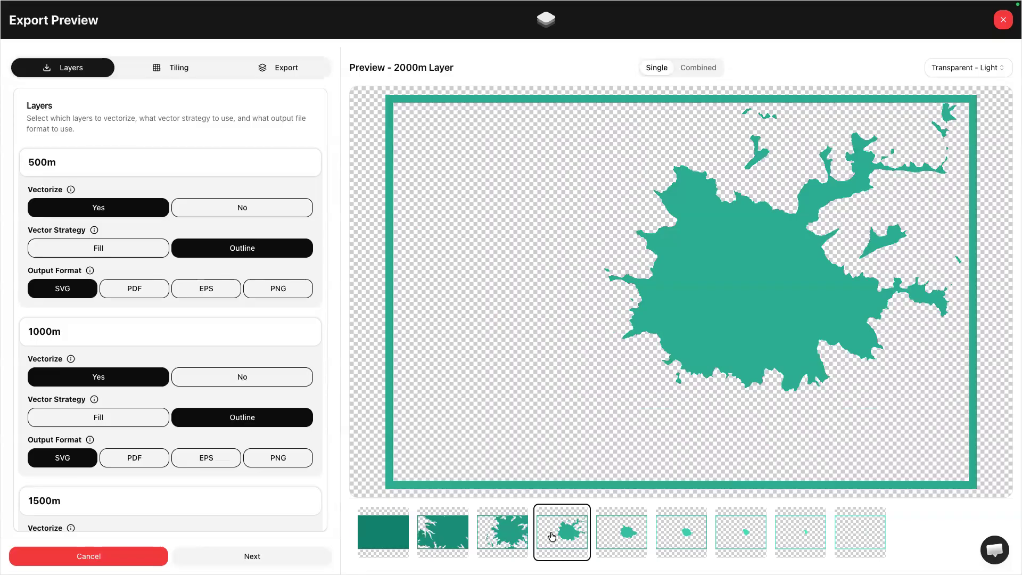
click(632, 540)
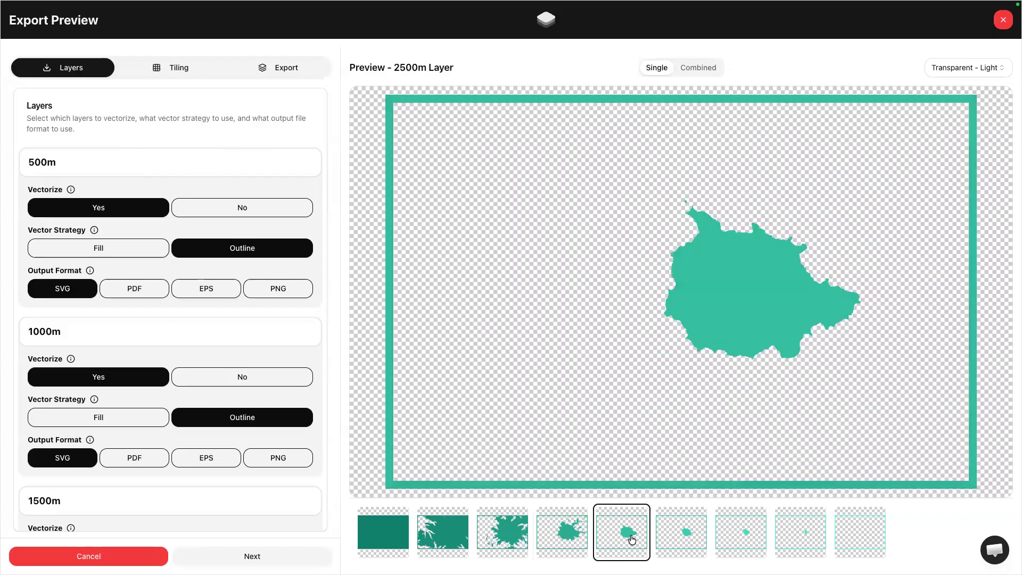
- Preview the 3000m layer, leave the export preview, and open the 4500m layer's contour fill style
click(701, 544)
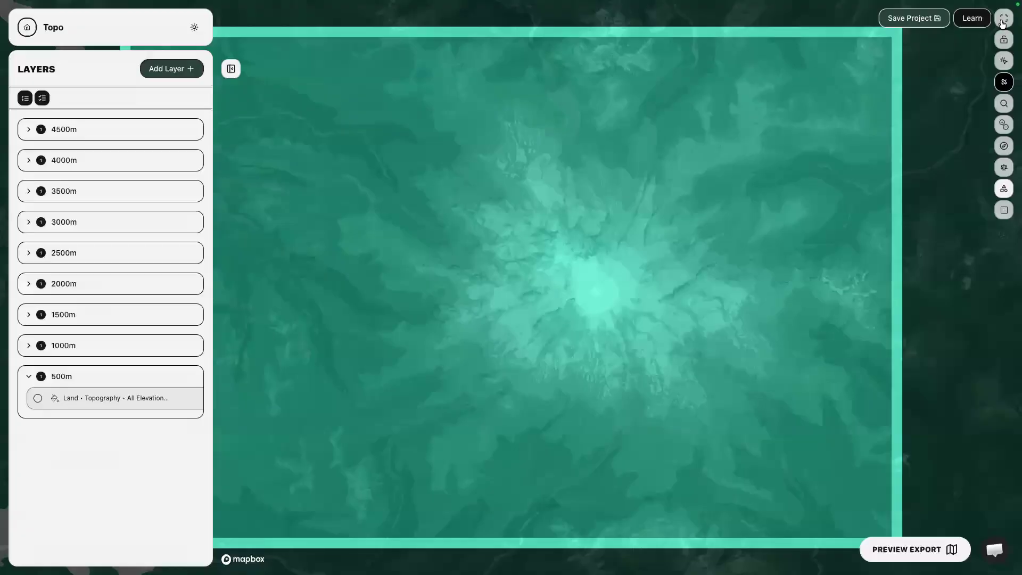
click(1002, 20)
click(80, 376)
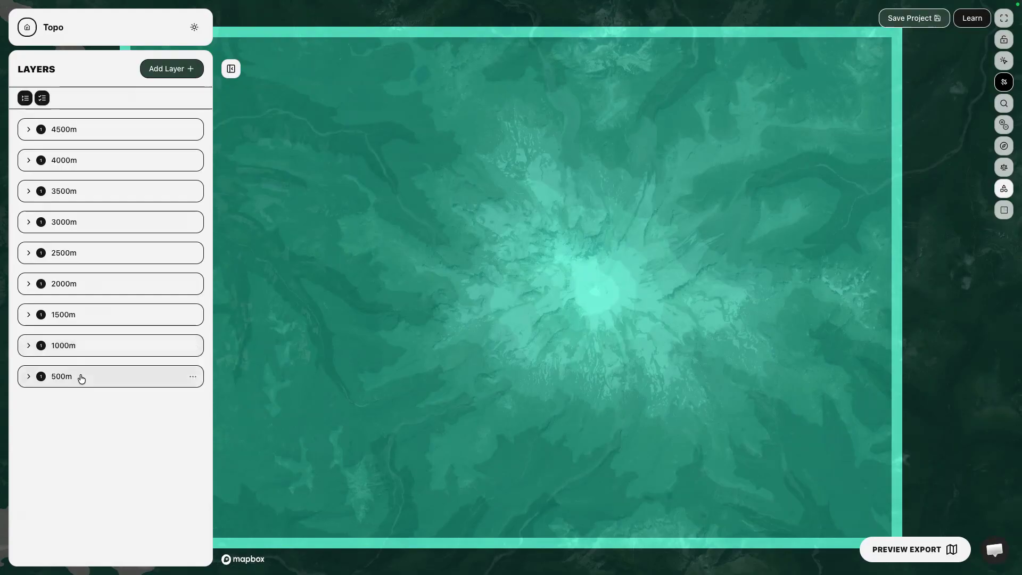
click(100, 135)
click(105, 151)
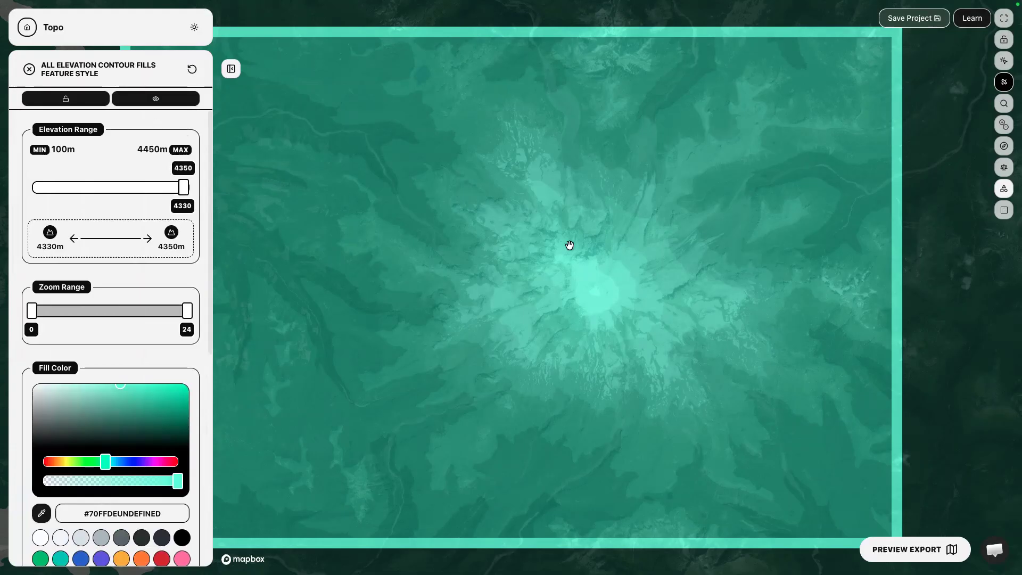
- Examine how the 4500m layer's elevation range limits respond as the map moves from the mountain to the coastal inlets
scroll(569, 244, down, 2)
scroll(569, 245, down, 2)
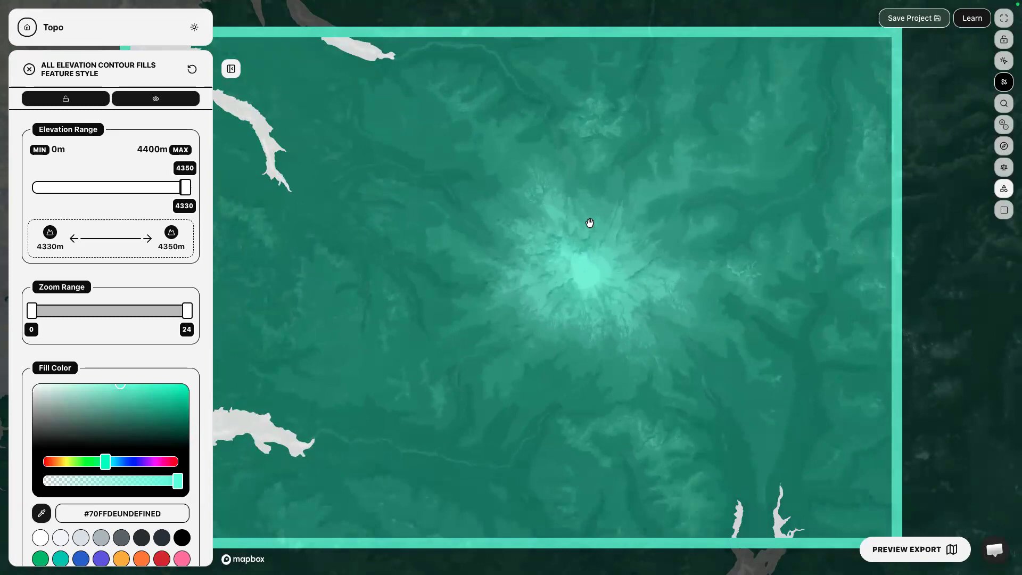
drag(591, 221, 813, 214)
drag(689, 164, 745, 95)
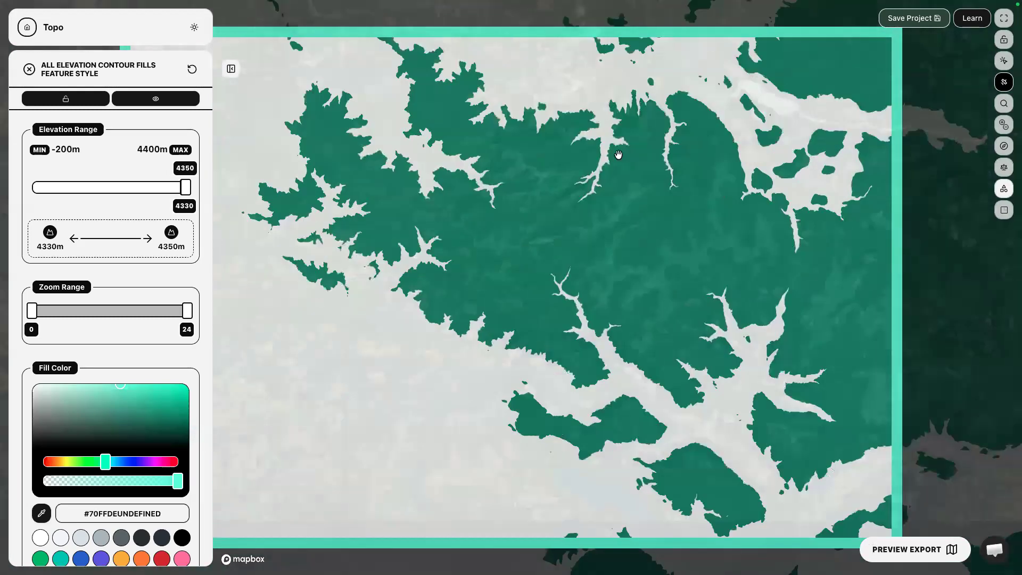
drag(585, 134, 487, 219)
scroll(488, 219, up, 3)
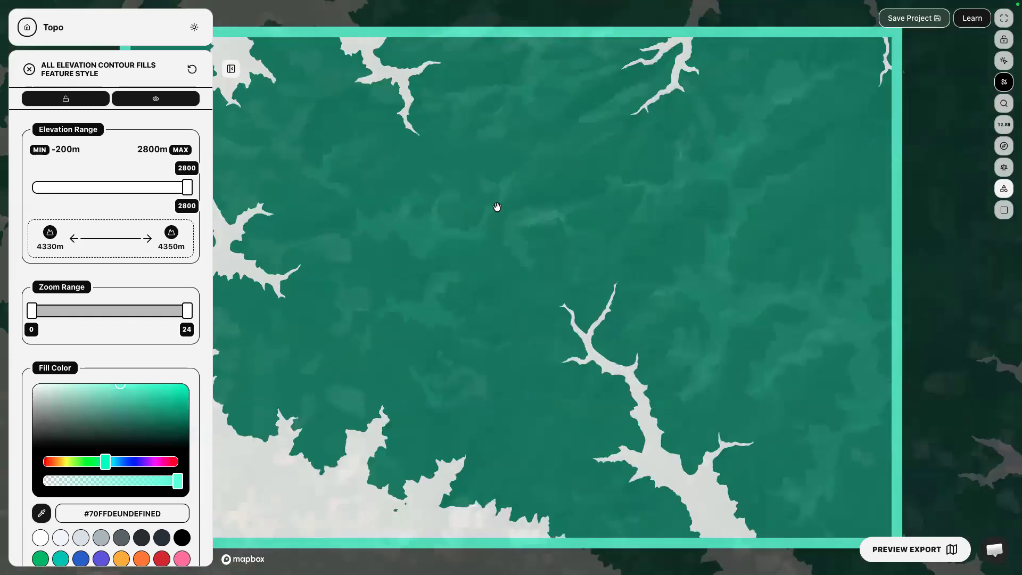
mouse_move(162, 158)
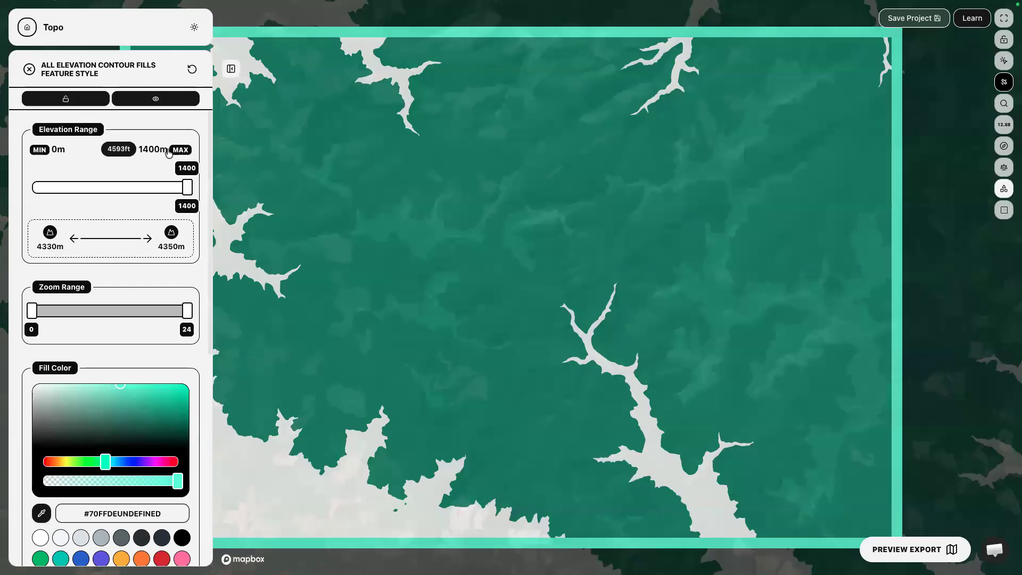
scroll(450, 375, down, 4)
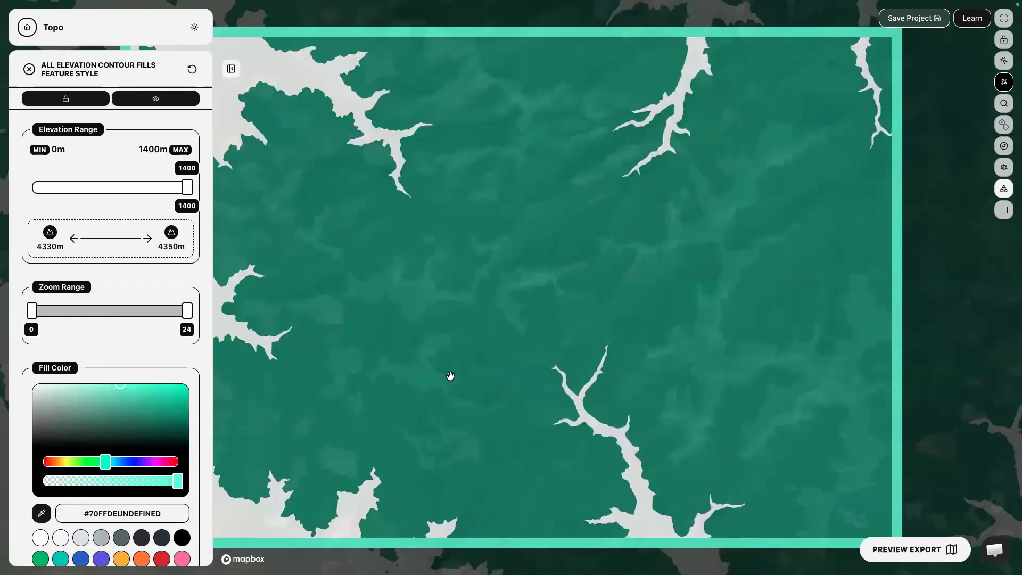
scroll(451, 376, up, 1)
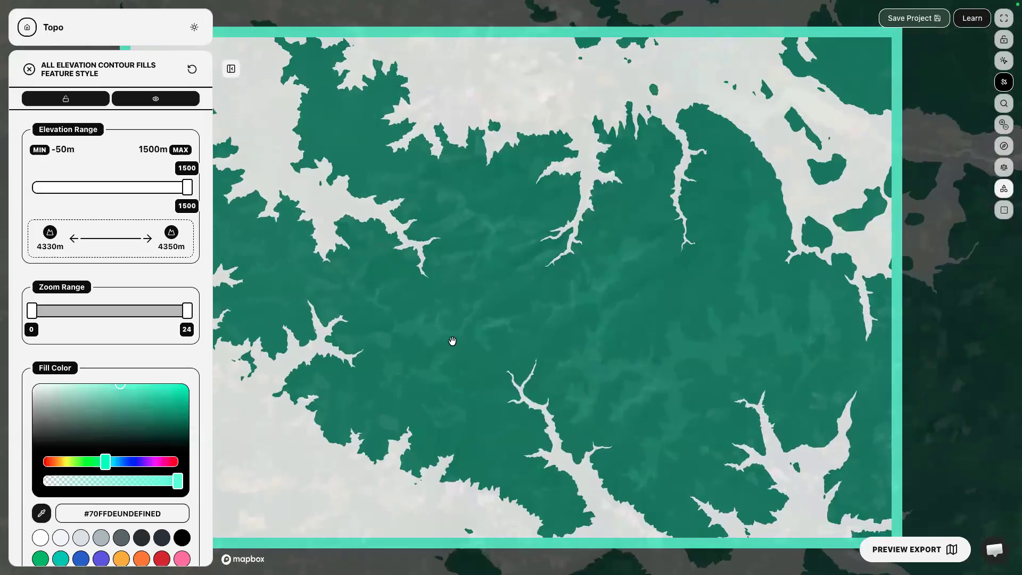
- Return to the layer list, collapse the 4500m layer, and reopen its contour fill style
click(26, 68)
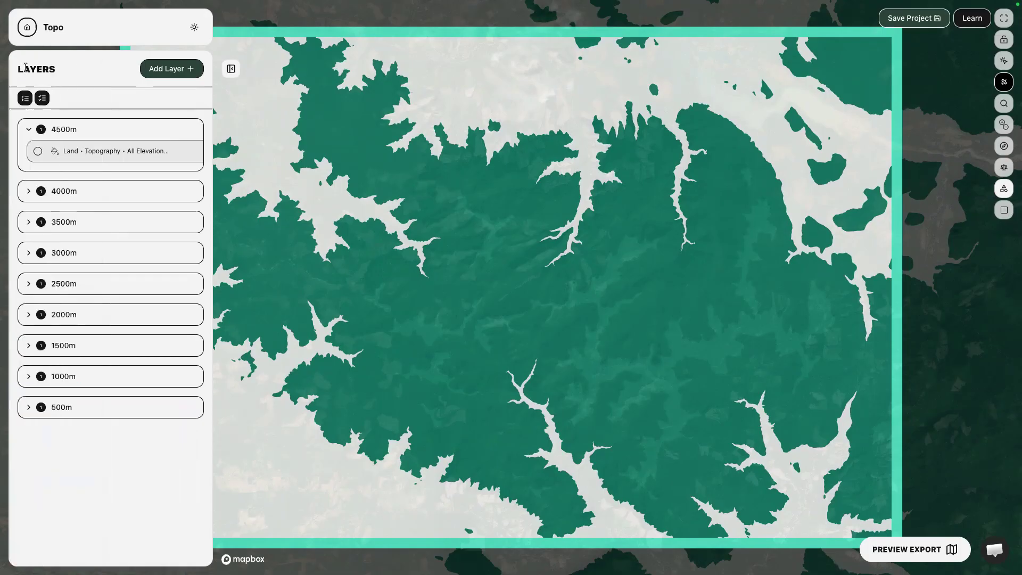
click(98, 128)
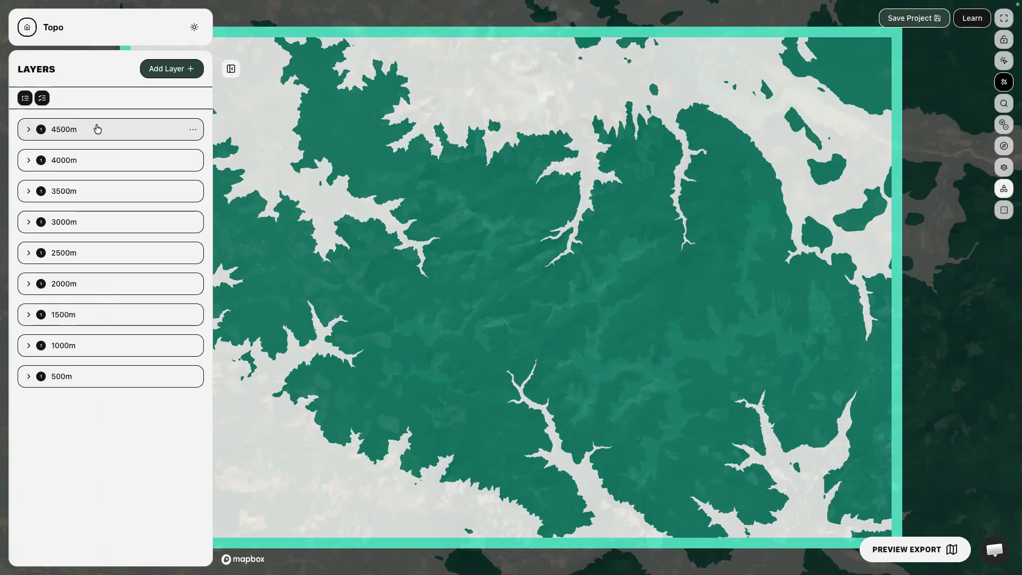
click(79, 128)
click(84, 149)
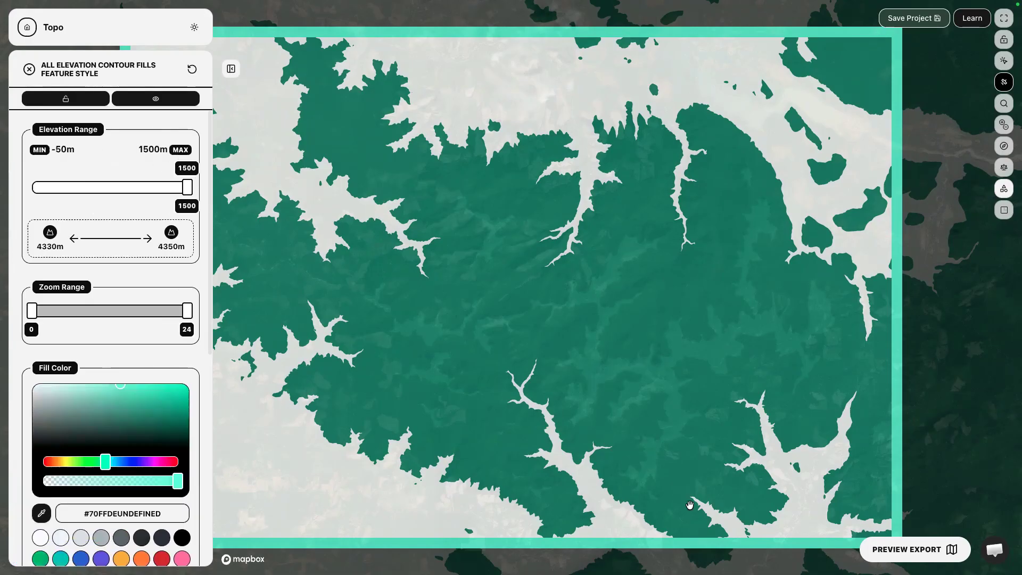
- Examine the coastal area's export previews from the 500m to the 2500m layer and back to 1000m, and leave the preview
click(914, 549)
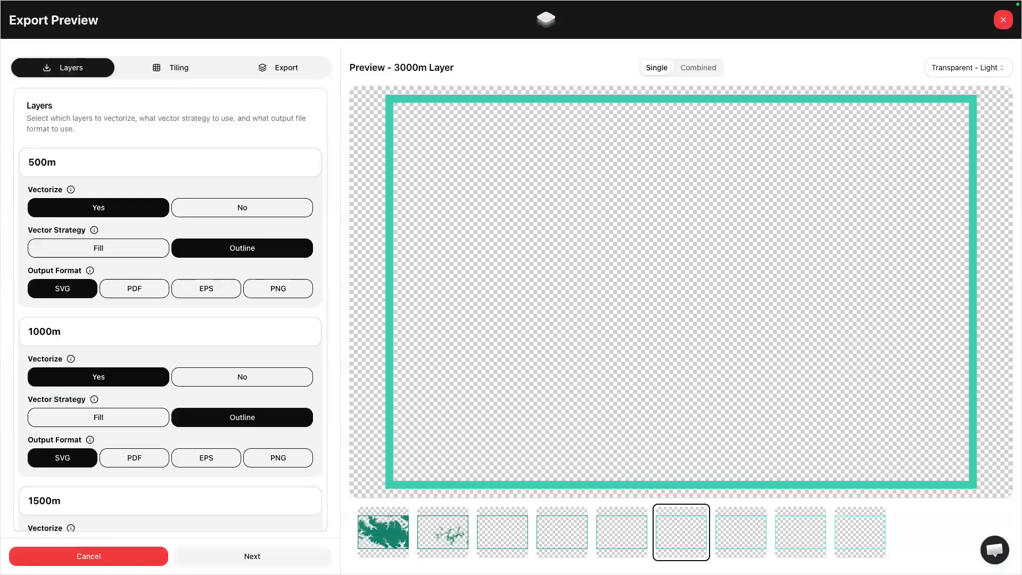
click(395, 528)
click(441, 534)
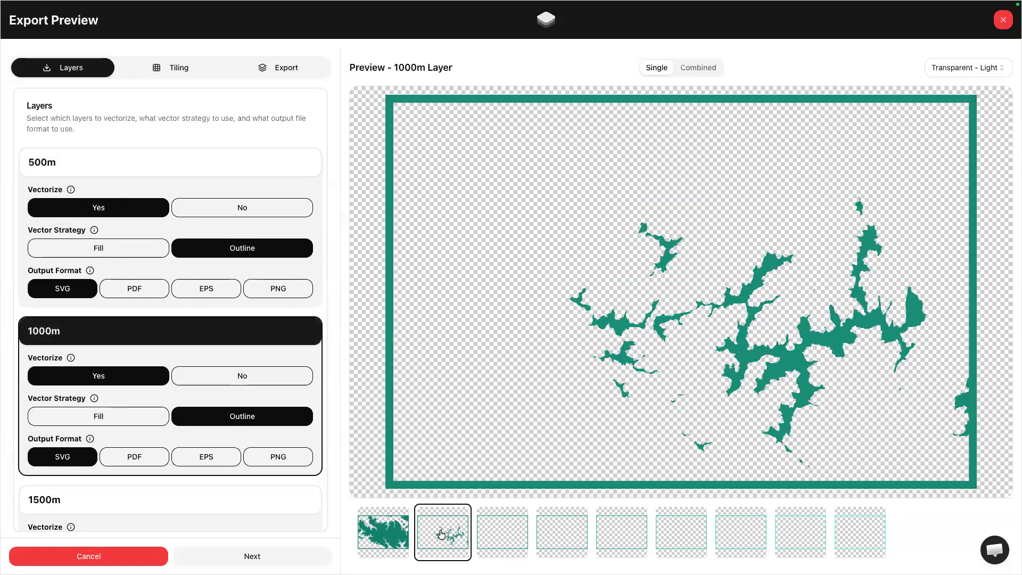
click(509, 534)
click(557, 537)
click(609, 535)
click(516, 536)
click(452, 534)
click(397, 538)
click(436, 536)
click(1000, 22)
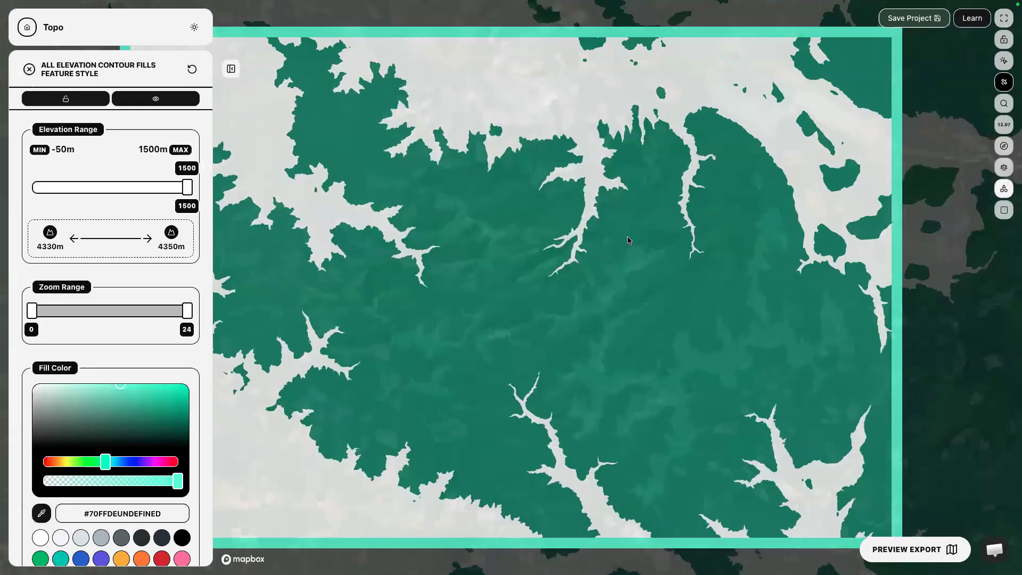
- Bring the mountain back into the map frame and check the elevation range of the 4500m layer's contour fills
scroll(628, 237, down, 5)
mouse_move(627, 237)
mouse_down()
mouse_move(522, 248)
mouse_move(330, 298)
mouse_up()
mouse_move(666, 205)
mouse_down()
mouse_move(549, 247)
mouse_move(342, 380)
mouse_up()
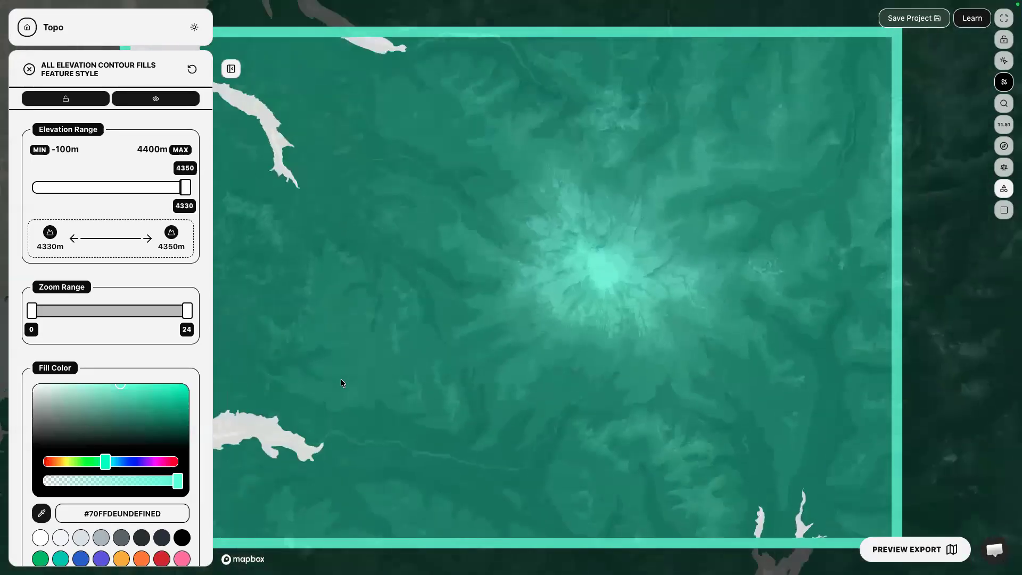
click(29, 70)
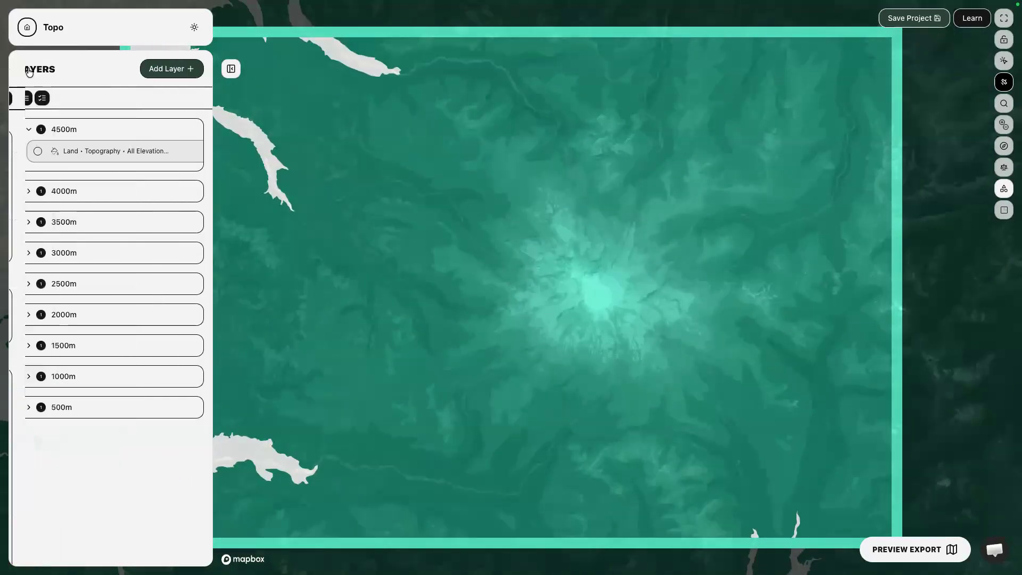
click(98, 133)
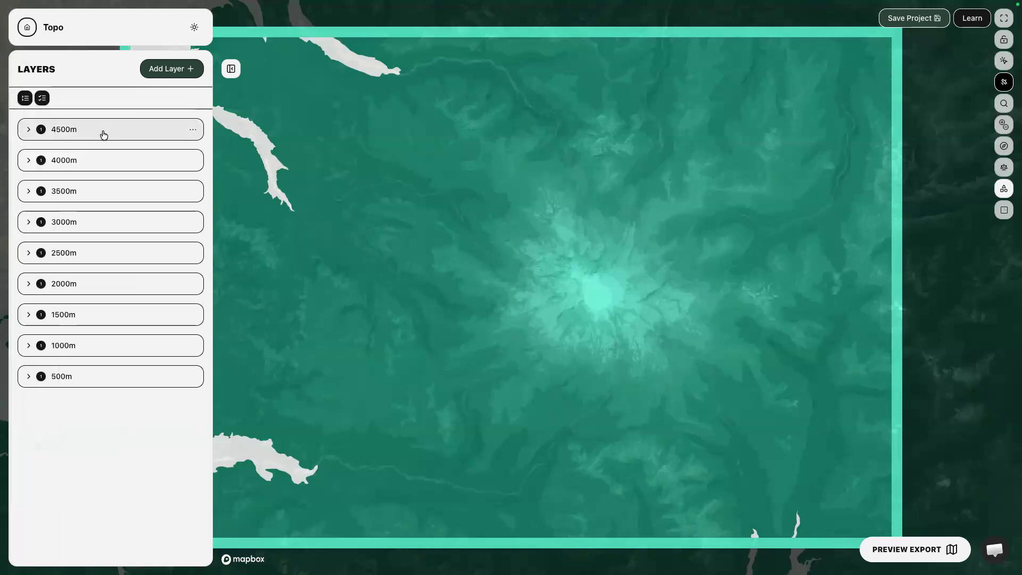
click(104, 133)
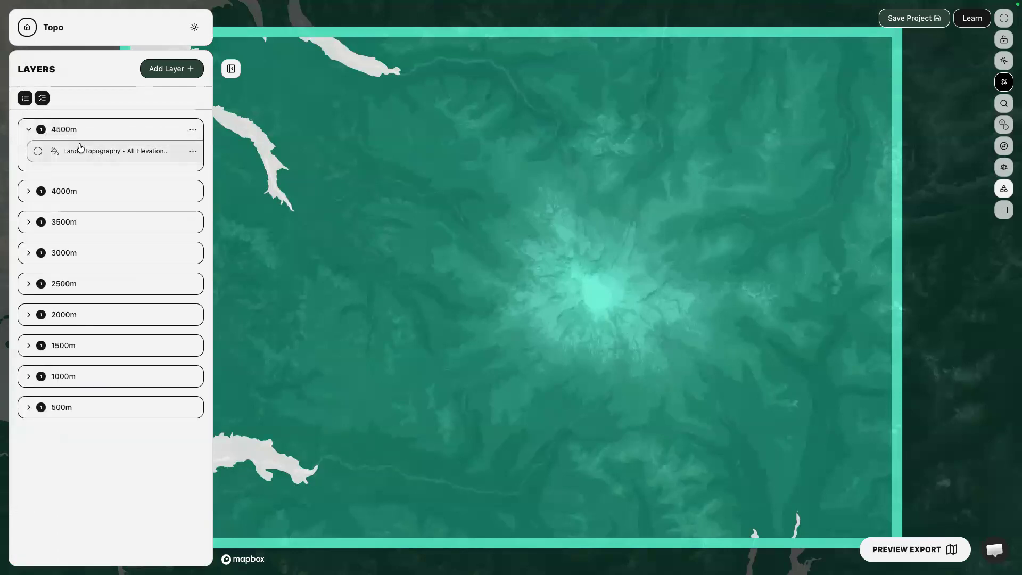
click(79, 149)
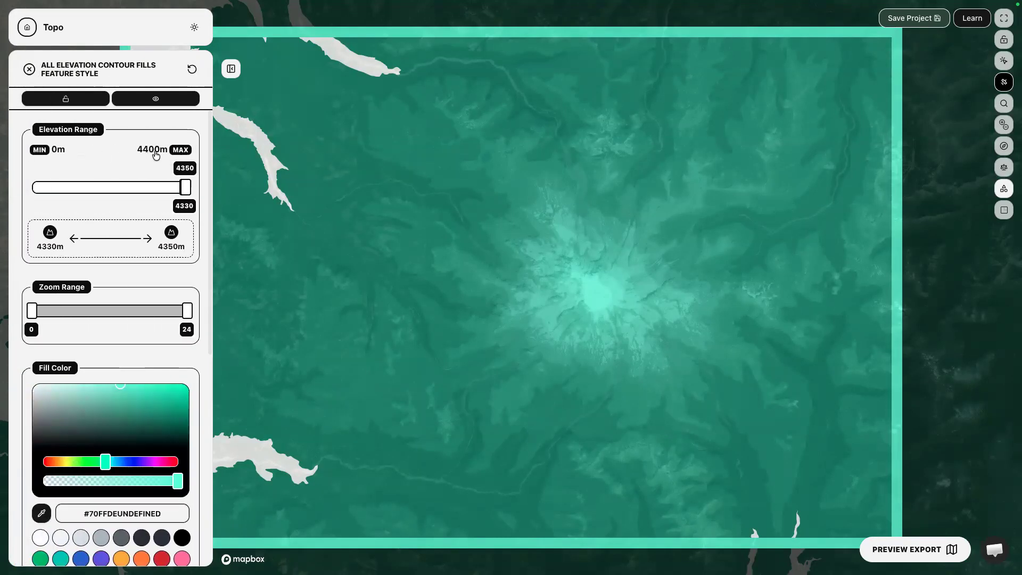
- Move the map back to the coastal inlets, check the 4500m layer's elevation range there, and collapse the layer
click(29, 70)
drag(368, 242, 777, 53)
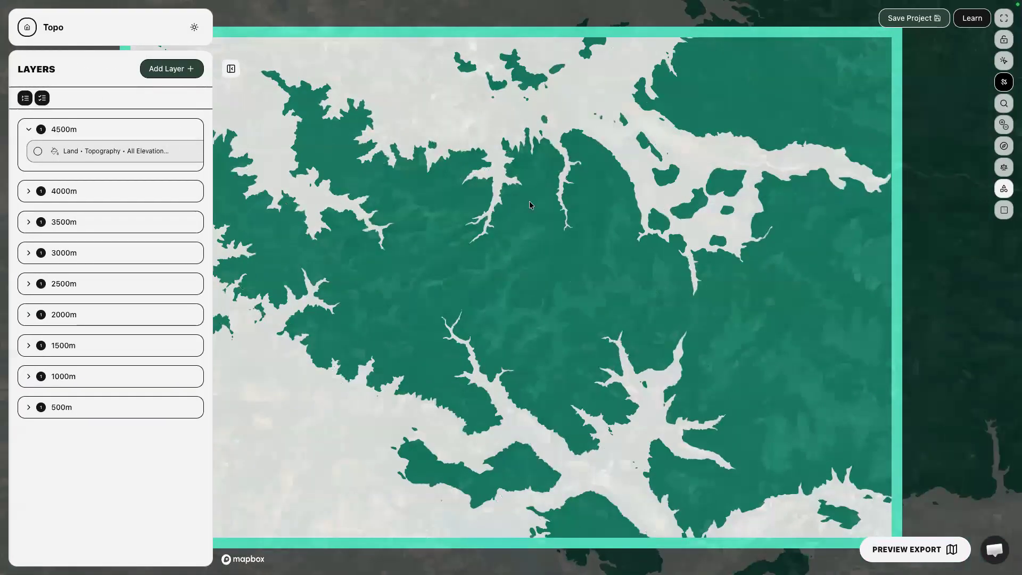
scroll(529, 206, up, 3)
click(149, 156)
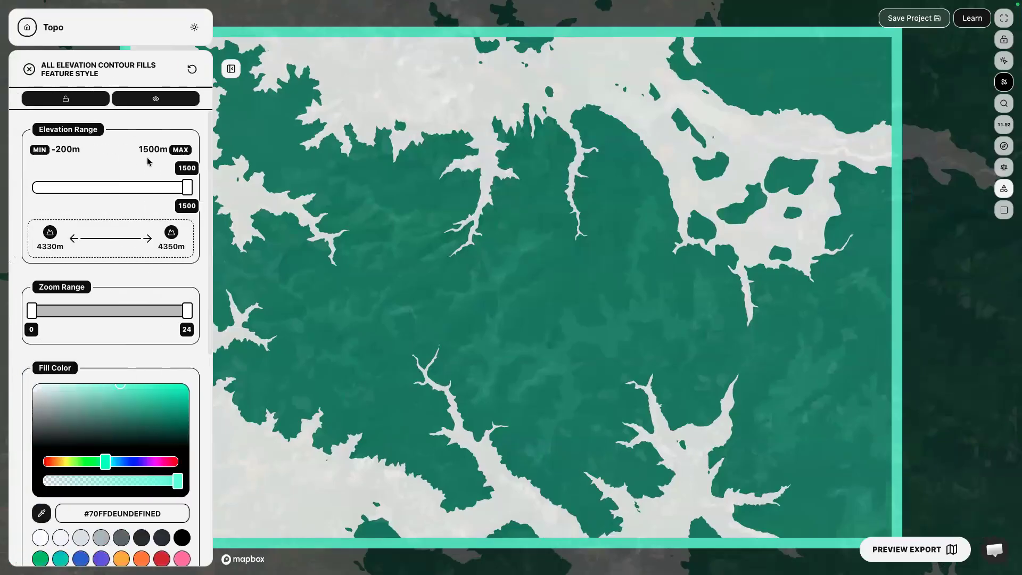
click(28, 66)
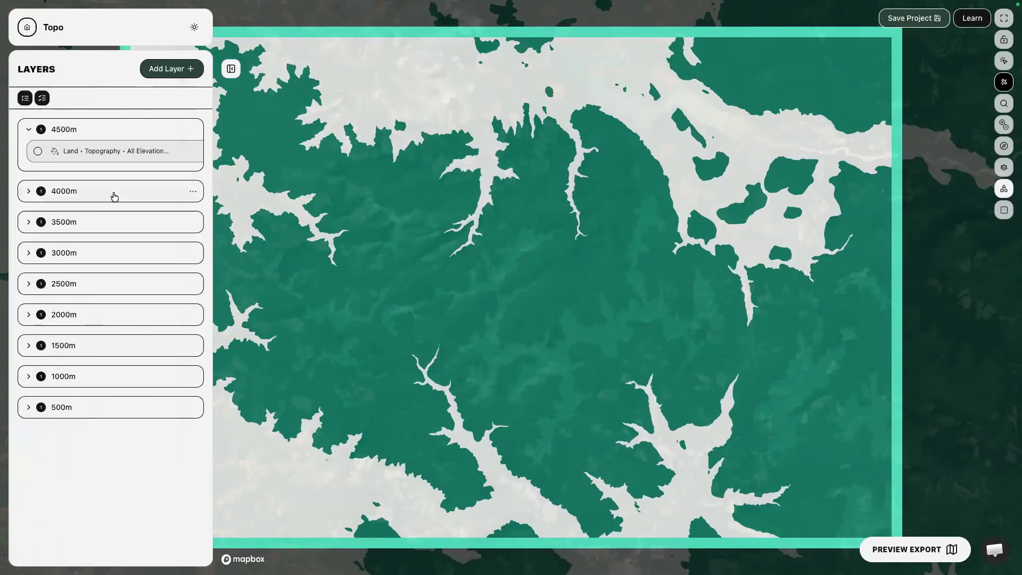
click(123, 129)
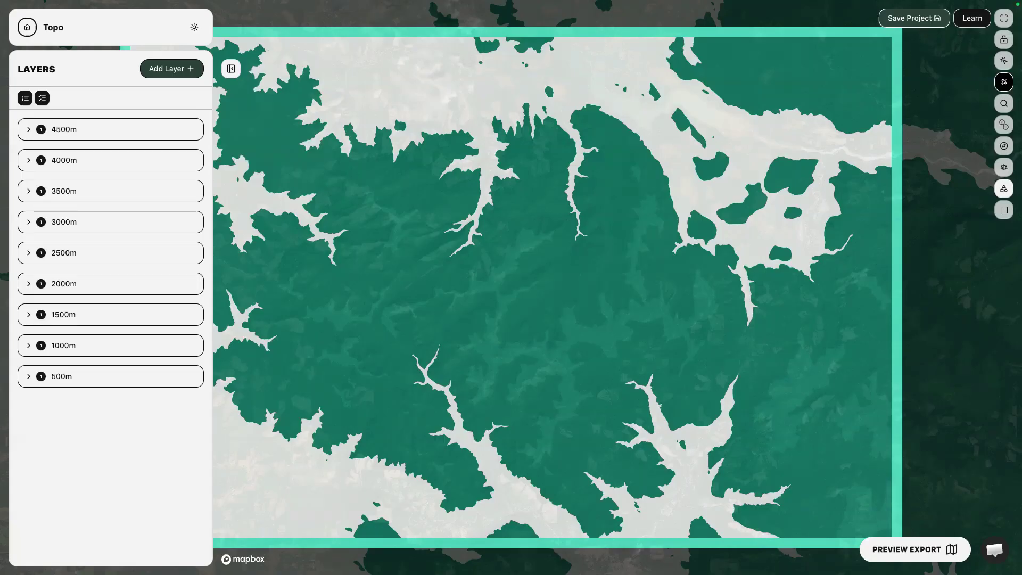
- Enable tiling for the coastal map in the export preview, using 3 rows and 3 columns
click(873, 550)
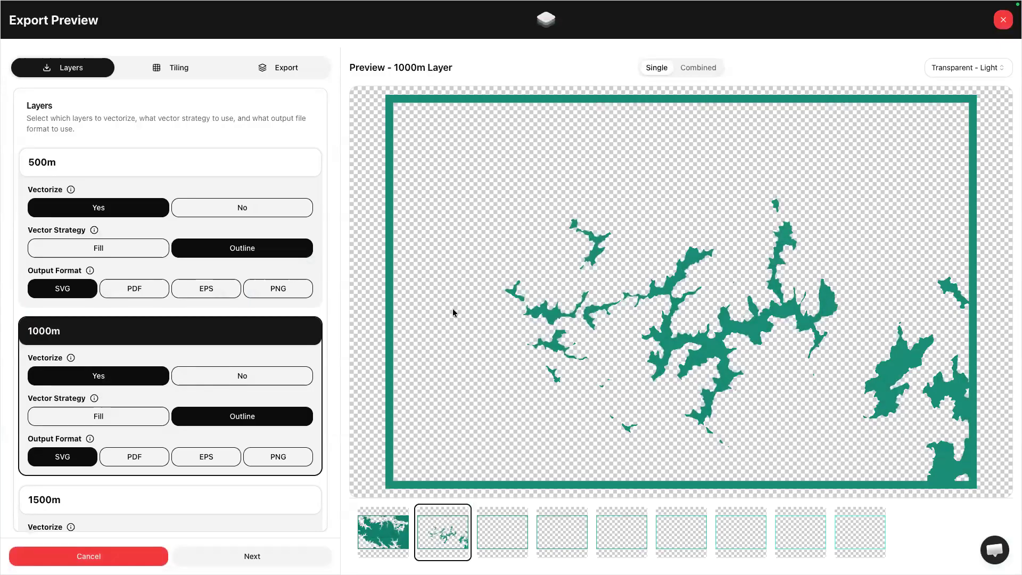
click(169, 69)
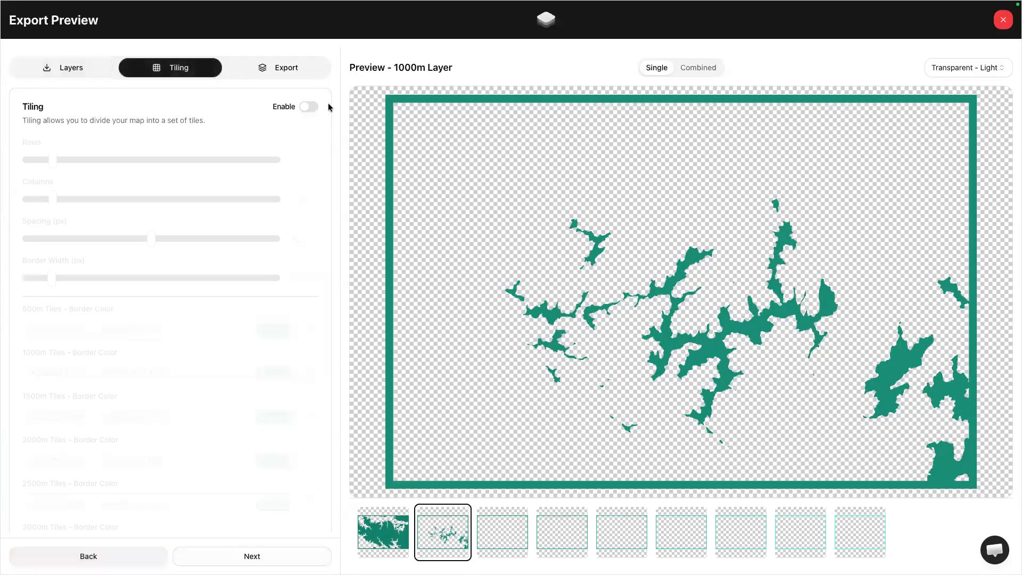
click(309, 106)
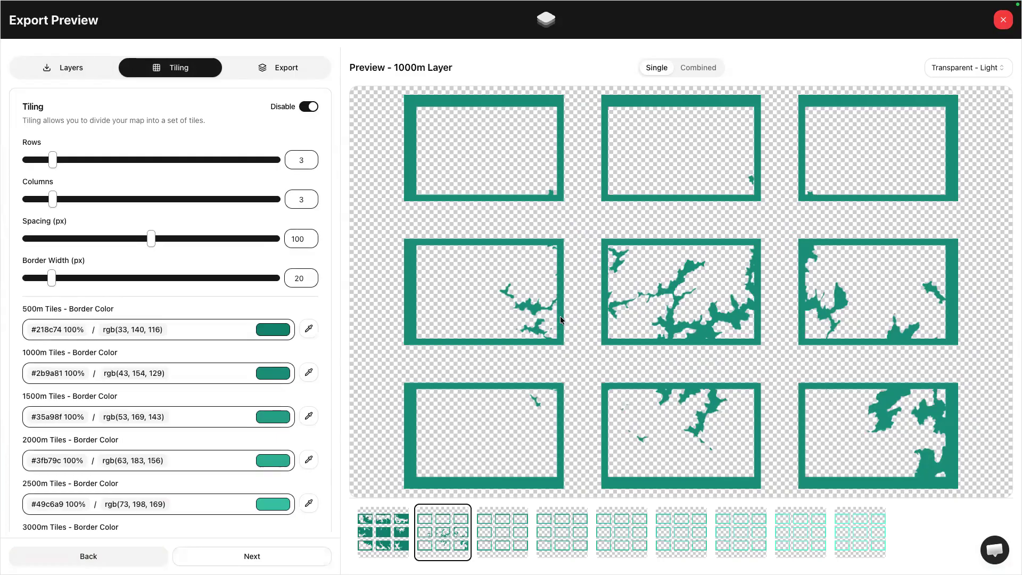
- Set the tile border width to 4 px, view the export layer summary, and update the tiled preview
drag(51, 277, 38, 277)
click(261, 555)
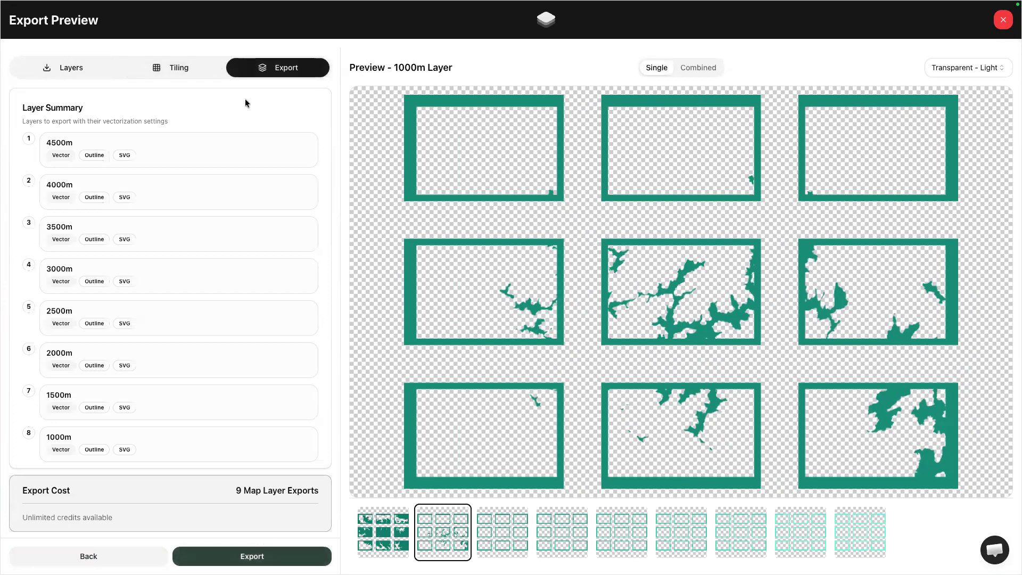
click(176, 76)
scroll(305, 469, down, 5)
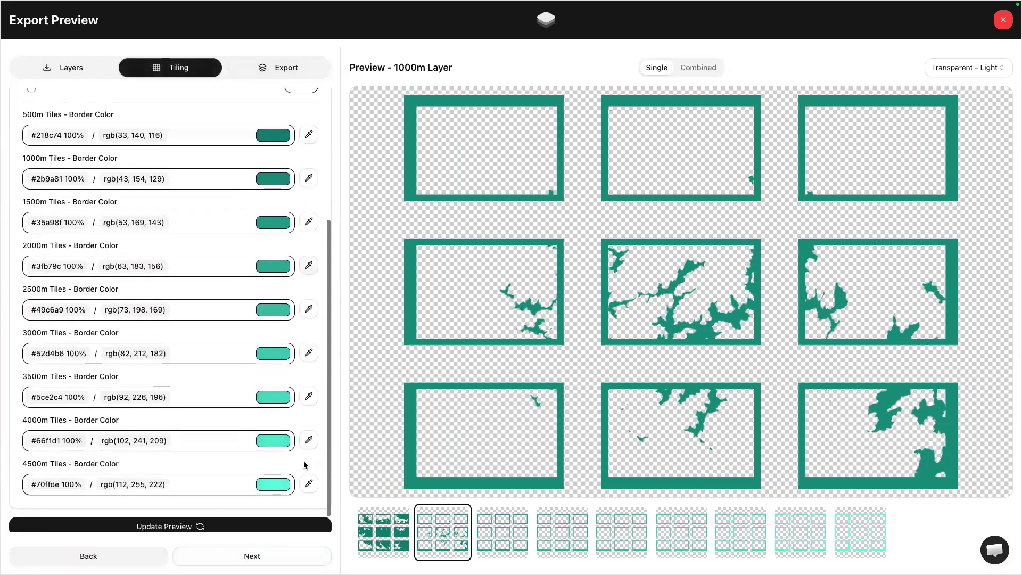
click(255, 506)
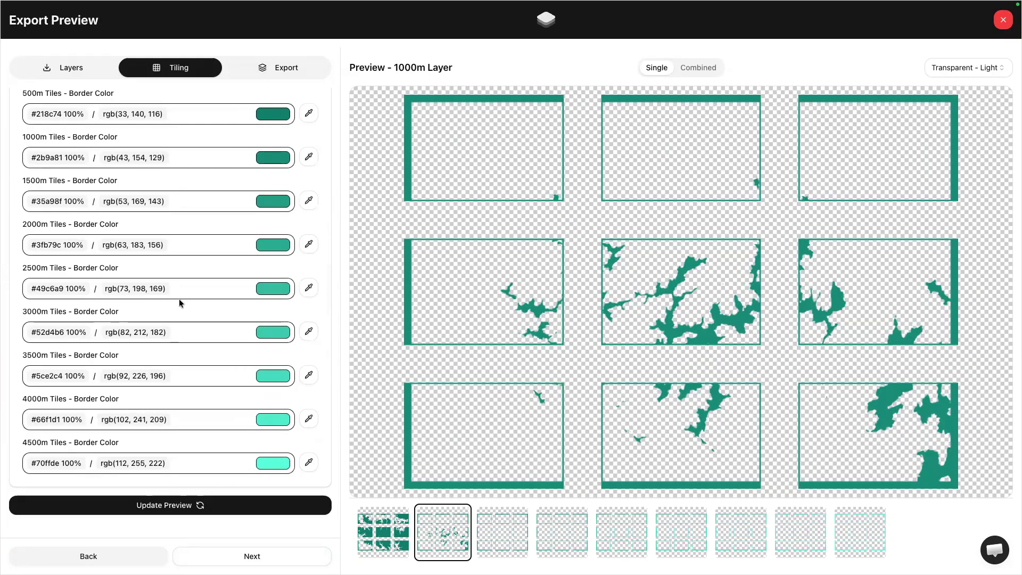
scroll(179, 299, up, 5)
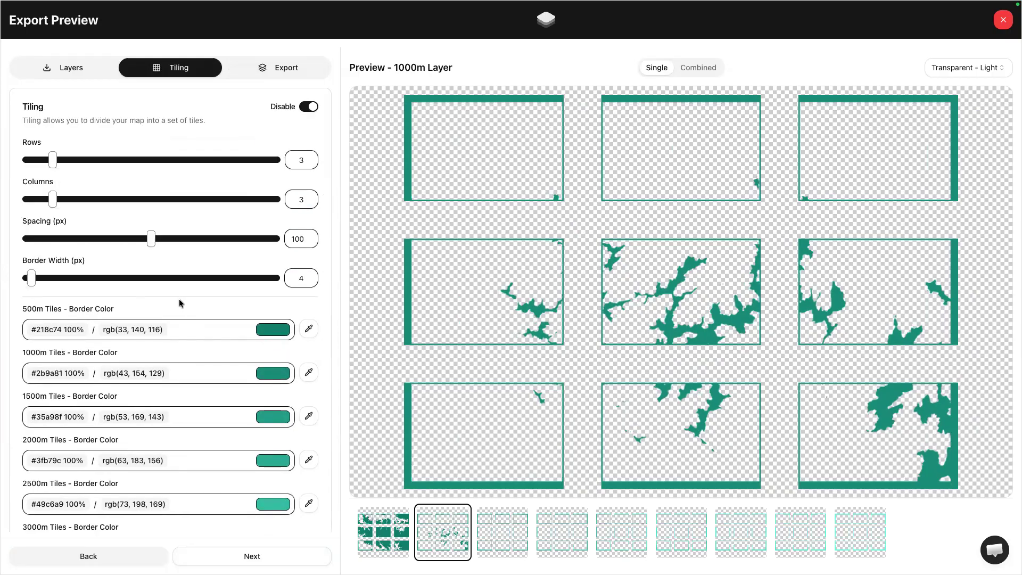
- Close the export preview, return to the projects list, and create a project named "NEw project" from the Basic City Map template
click(1002, 20)
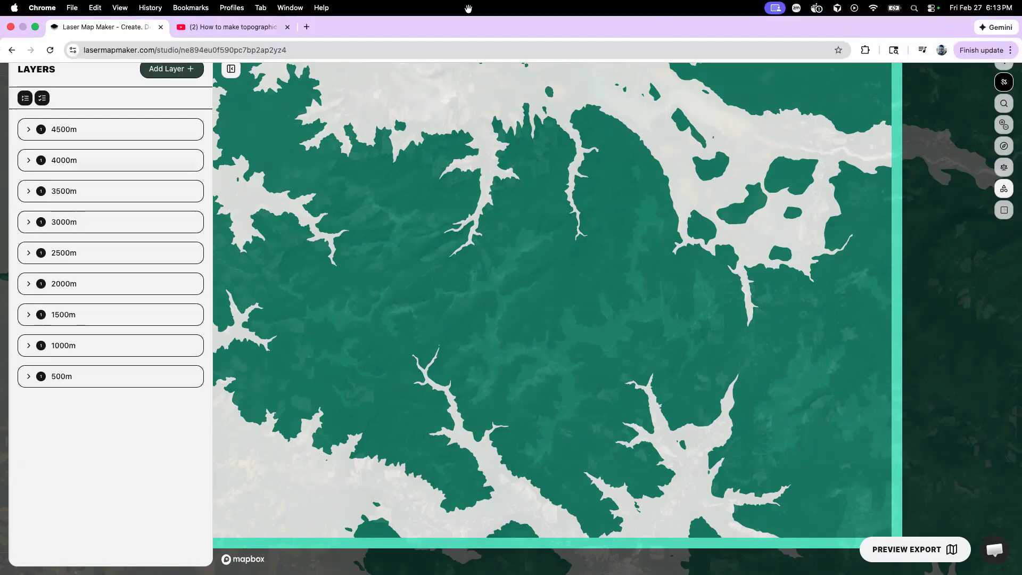
click(26, 29)
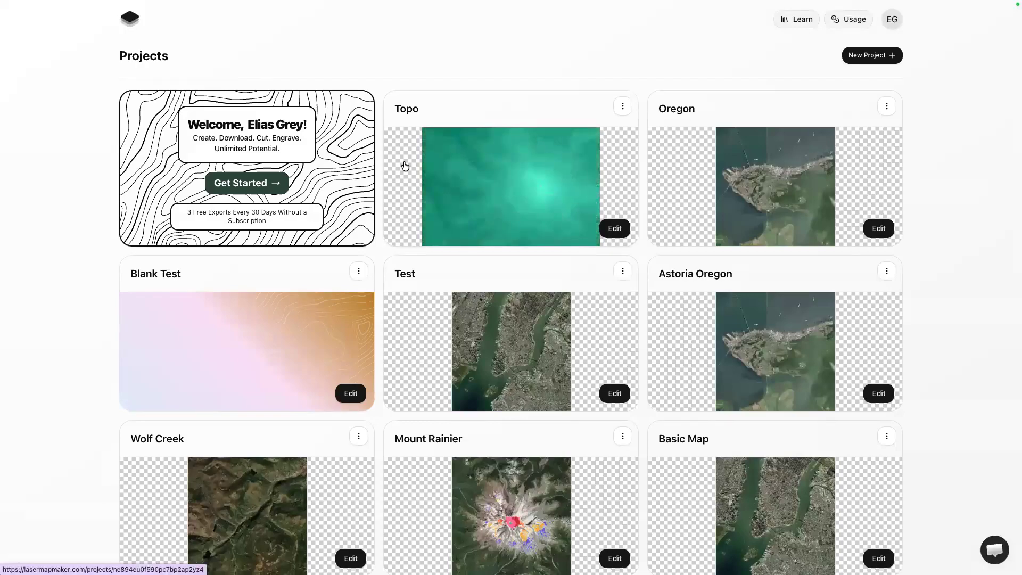
click(869, 55)
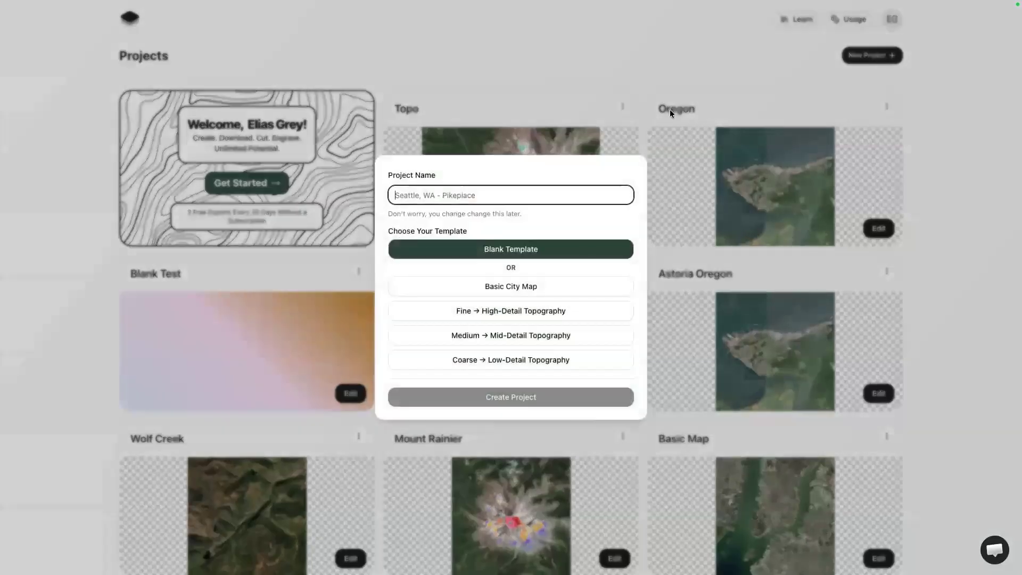
text(NEw project)
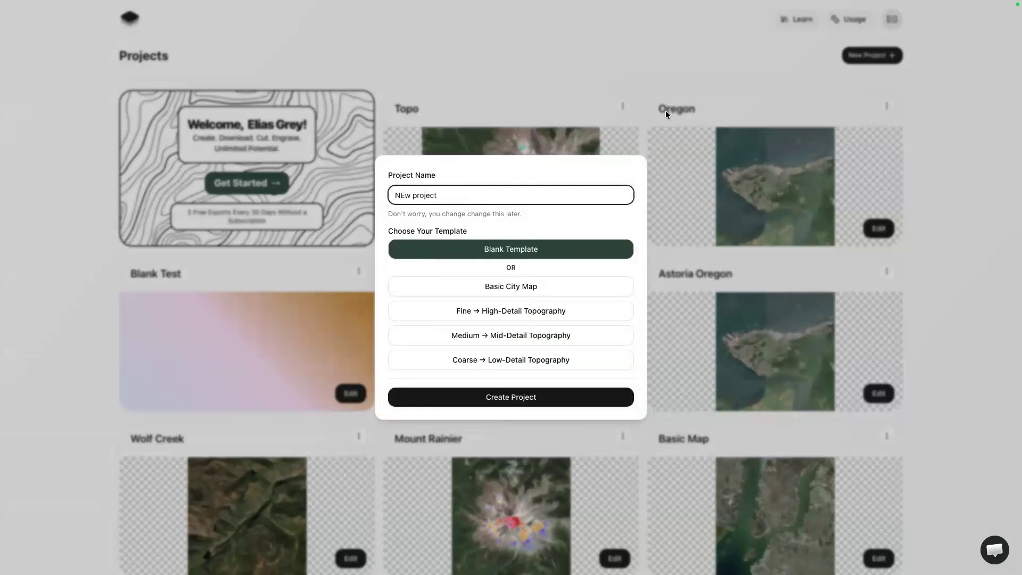
click(524, 291)
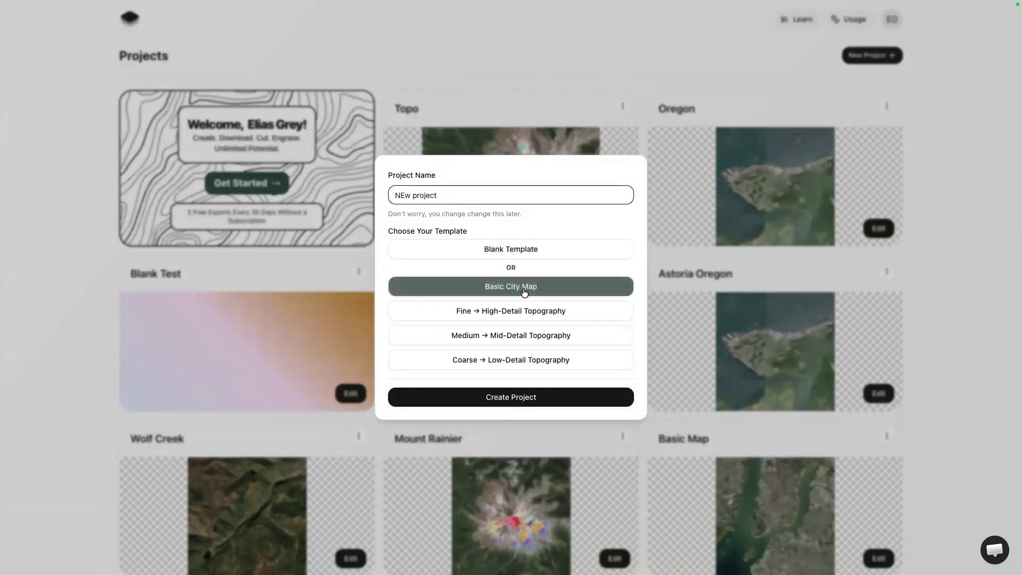
click(553, 403)
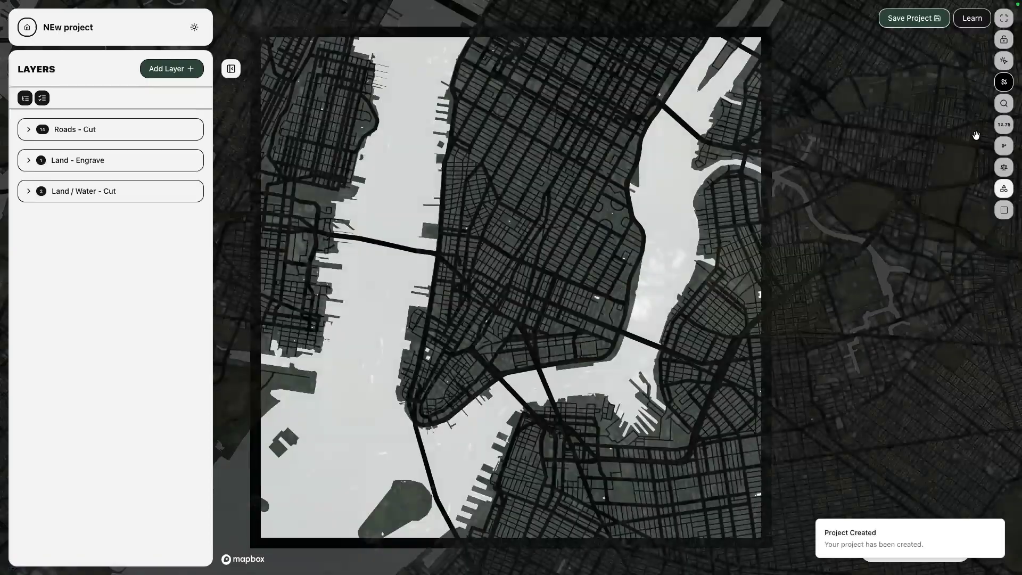
- Search for "astoria oregon", move the map there, and frame the peninsula with its surrounding water inside the border
click(1003, 104)
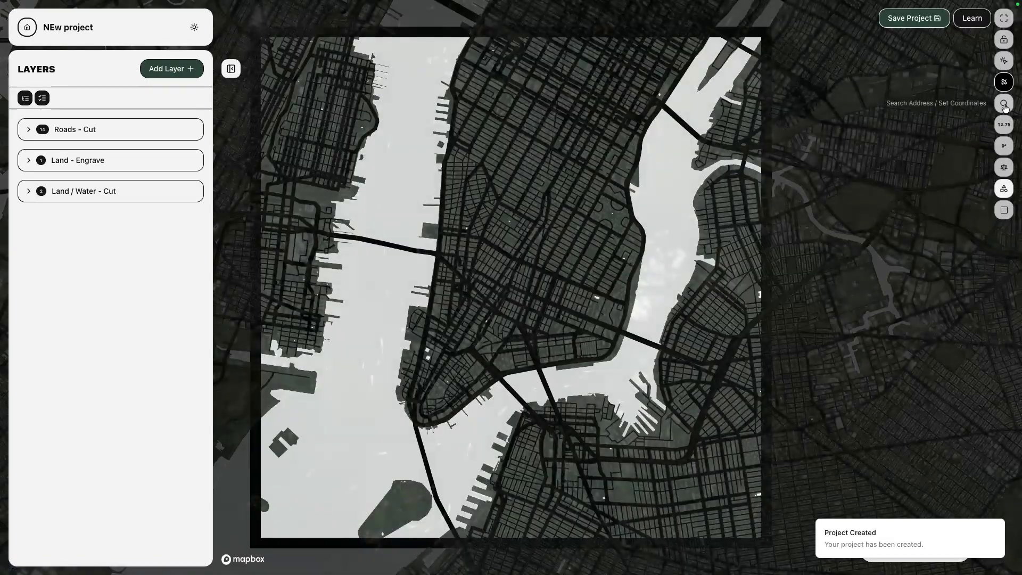
text(astoria o)
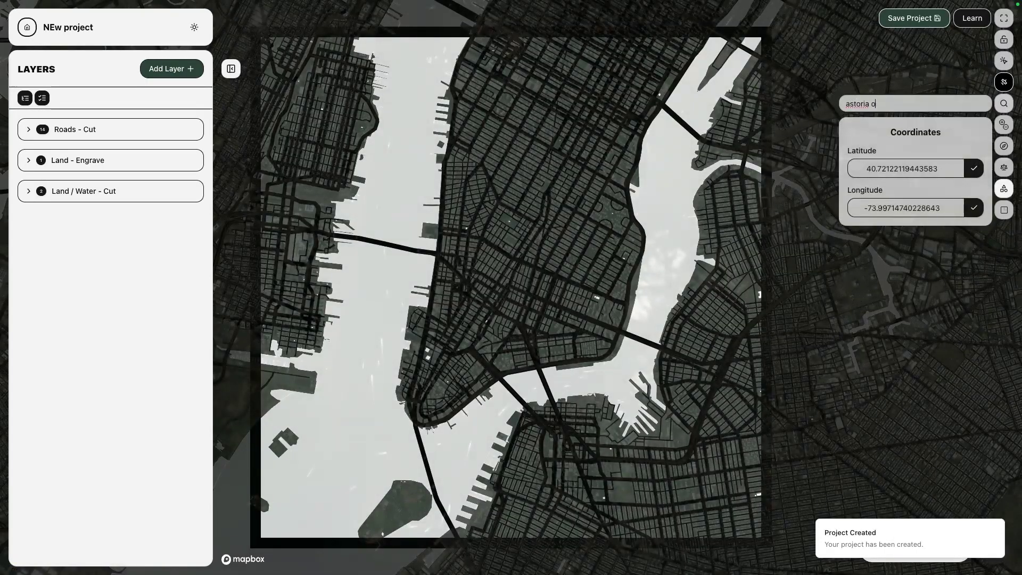
text(regon)
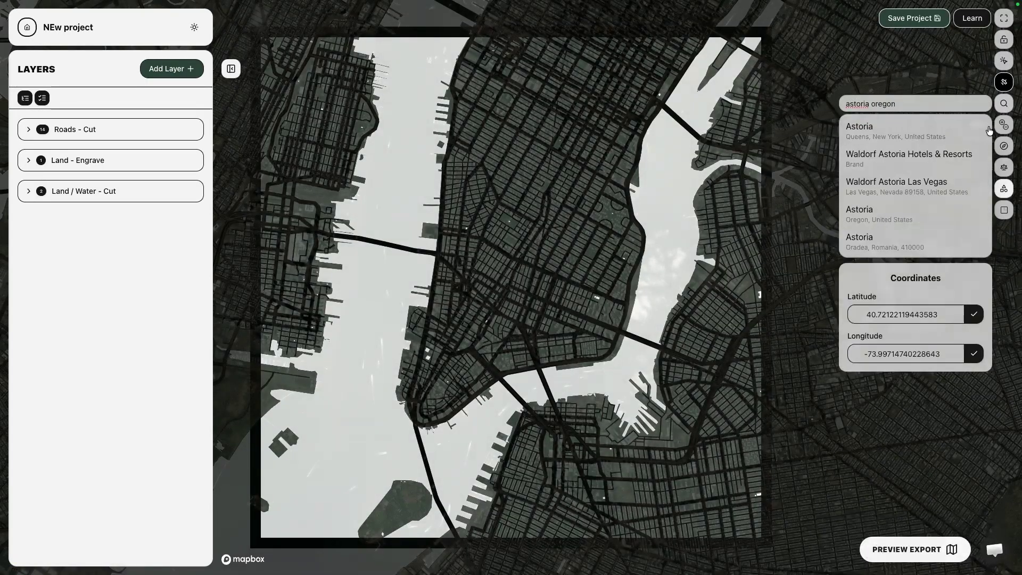
click(919, 127)
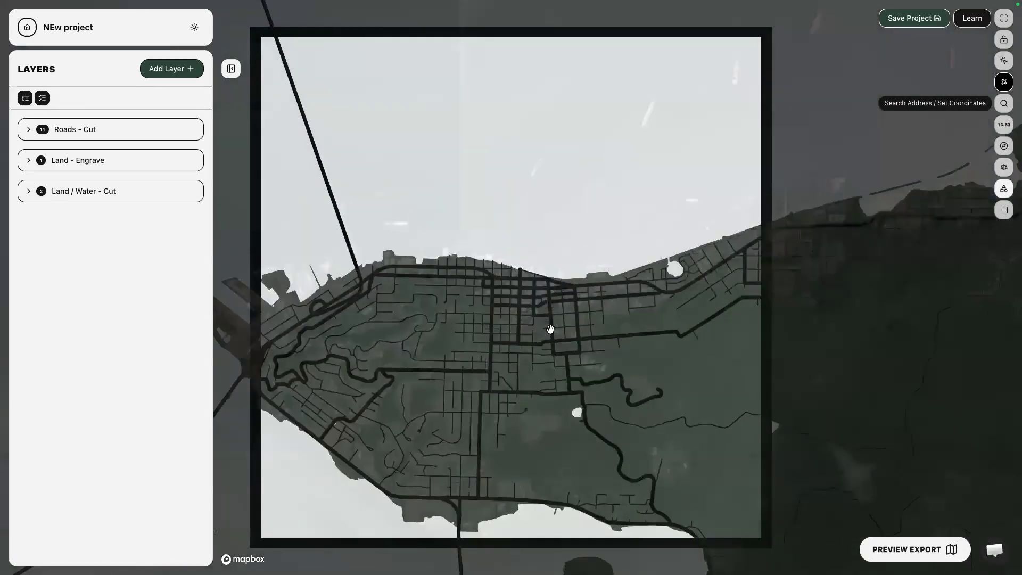
drag(550, 329, 608, 216)
scroll(534, 241, down, 5)
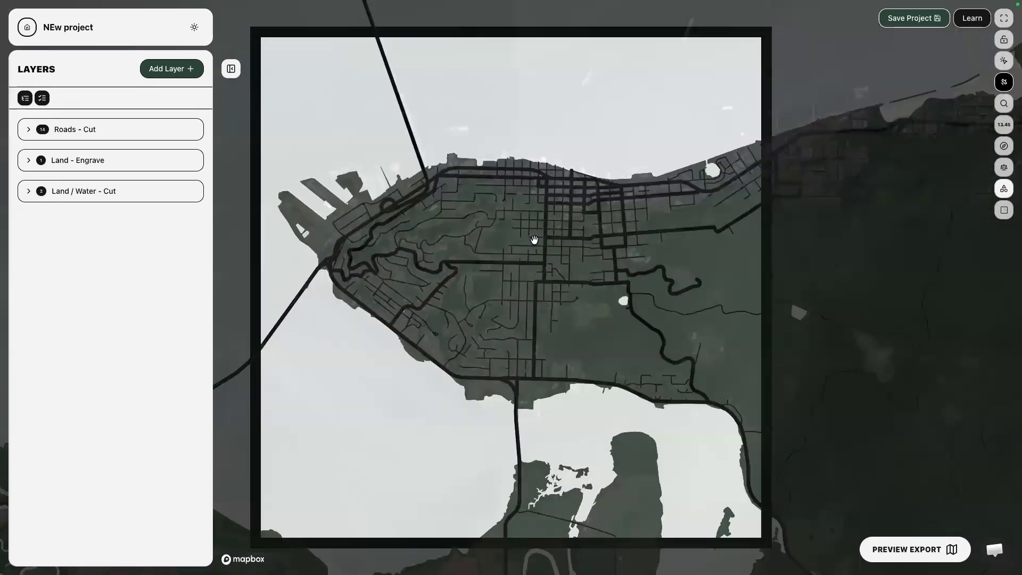
drag(522, 240, 488, 246)
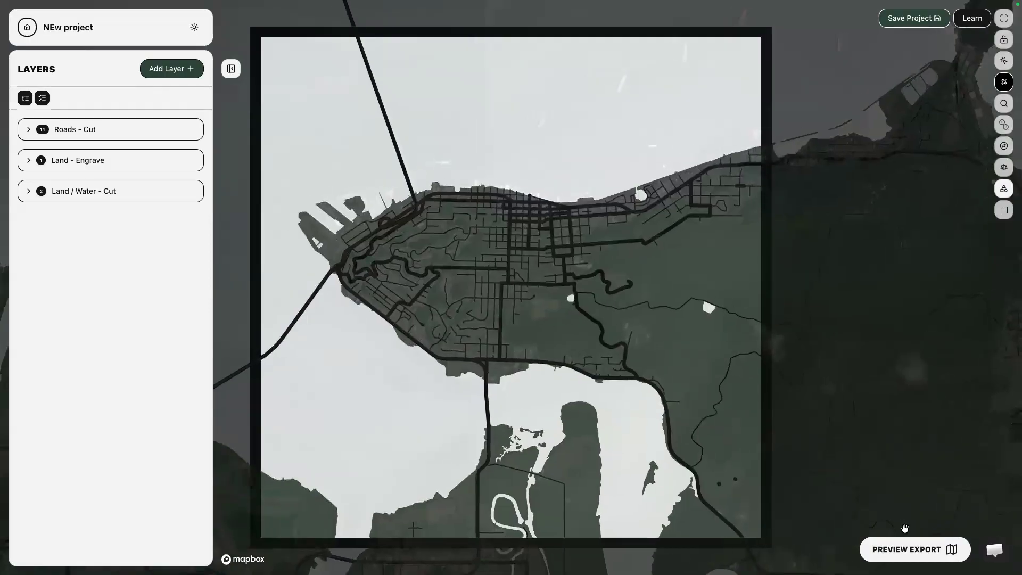
- Export the Roads - Cut, Land - Engrave and Land / Water - Cut layers as SVG, and reopen the project in the studio
click(907, 550)
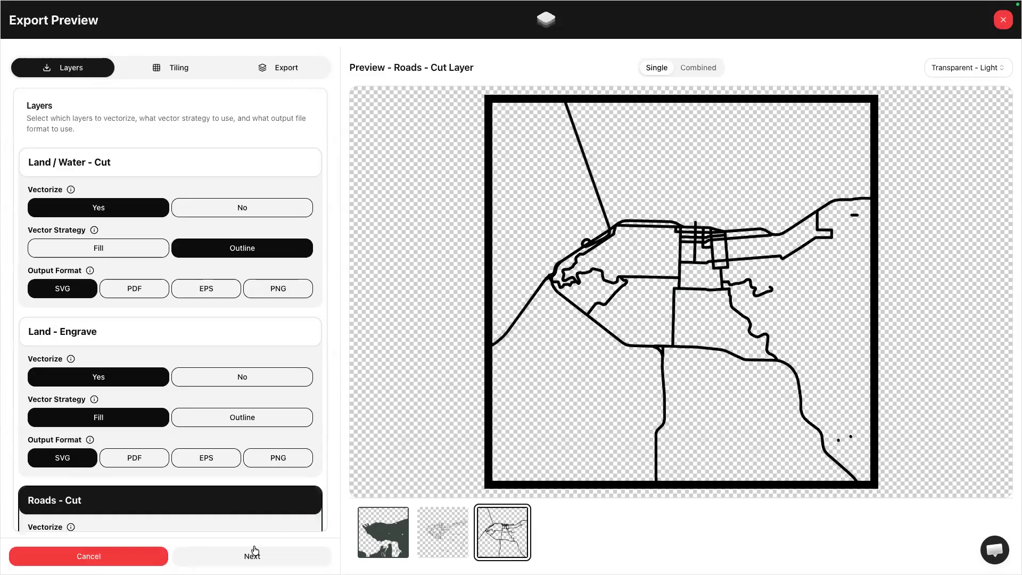
click(254, 553)
click(253, 556)
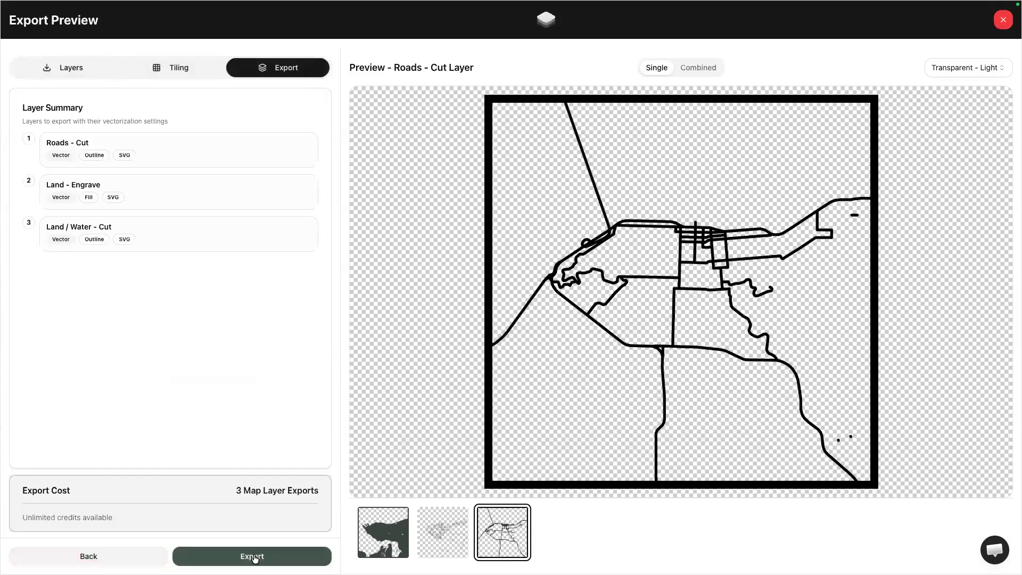
click(255, 557)
click(465, 297)
click(570, 322)
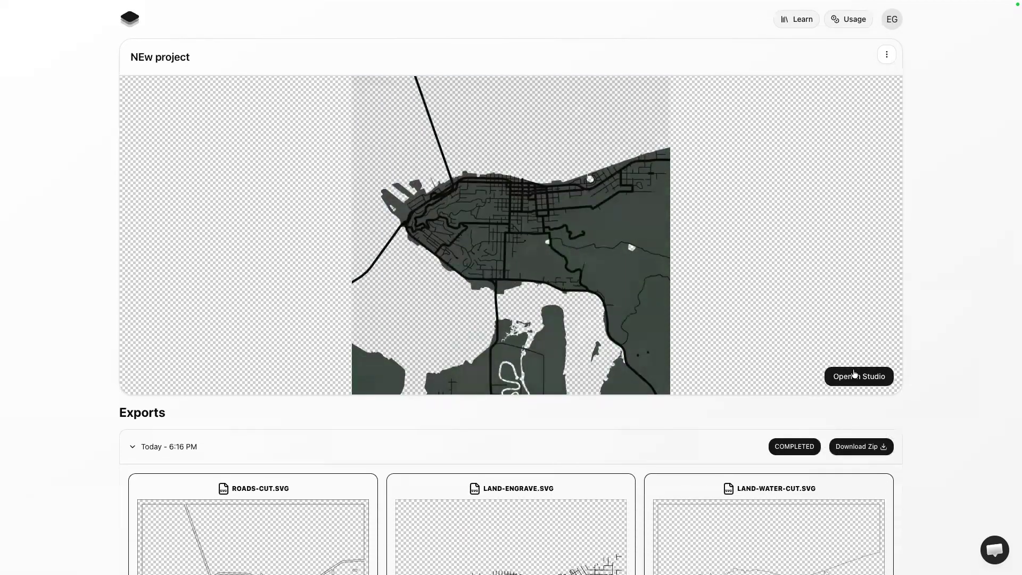
click(854, 377)
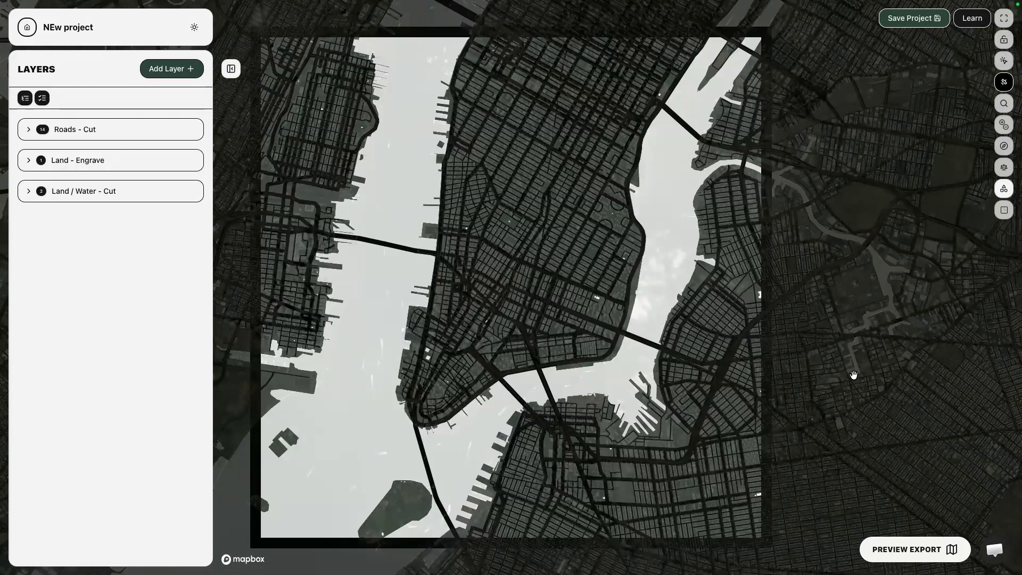
- Open the Laser Map Maker YouTube channel and copy the share link of "How to Work with Laser Map Maker Files in LightBurn"
mouse_move(1013, 5)
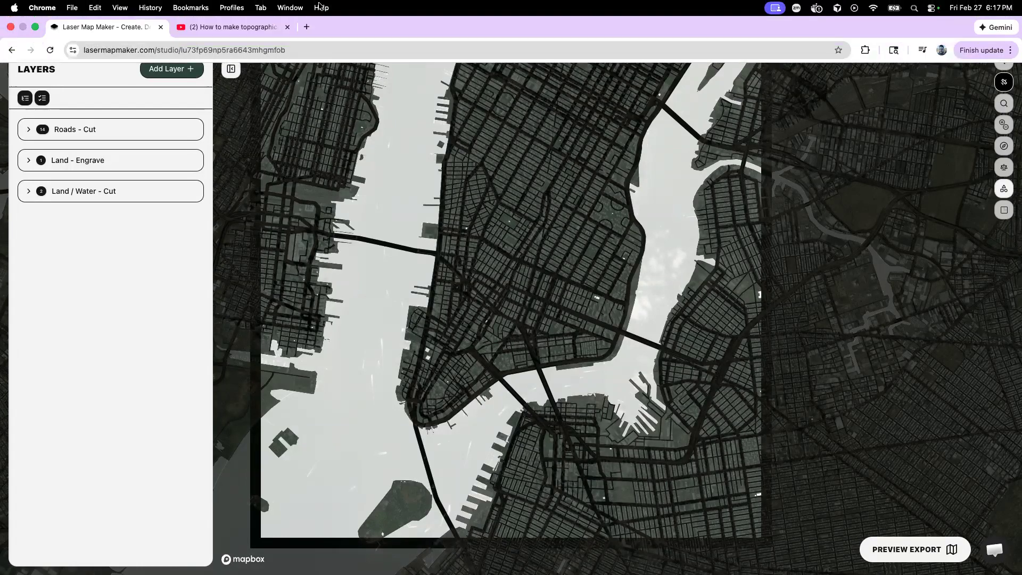
click(307, 27)
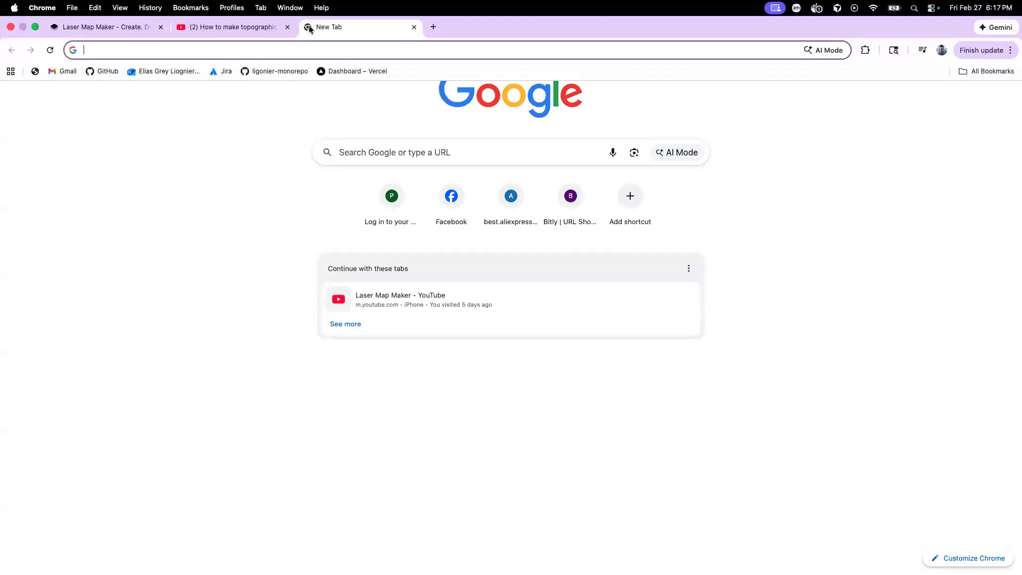
click(260, 27)
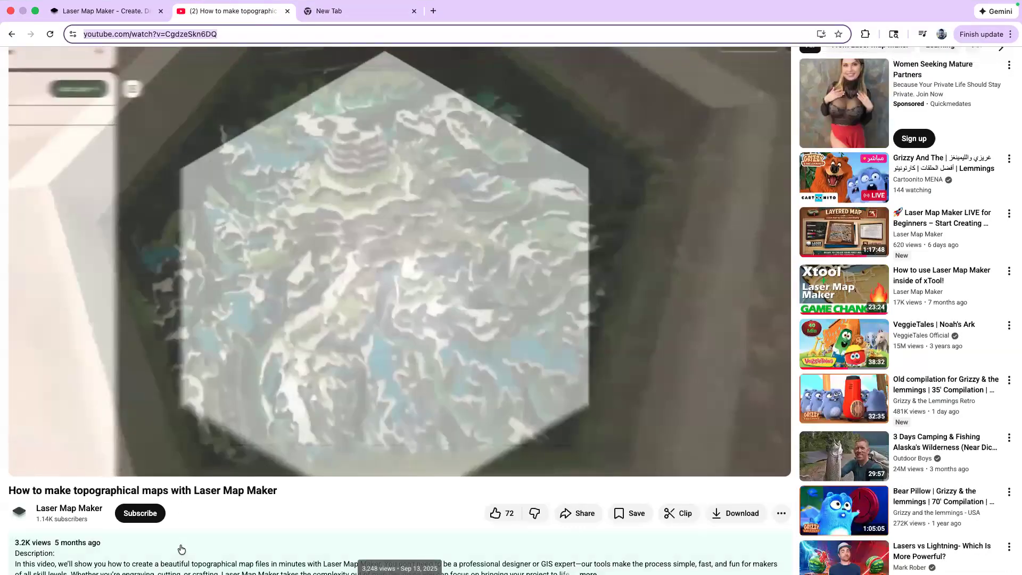
click(62, 509)
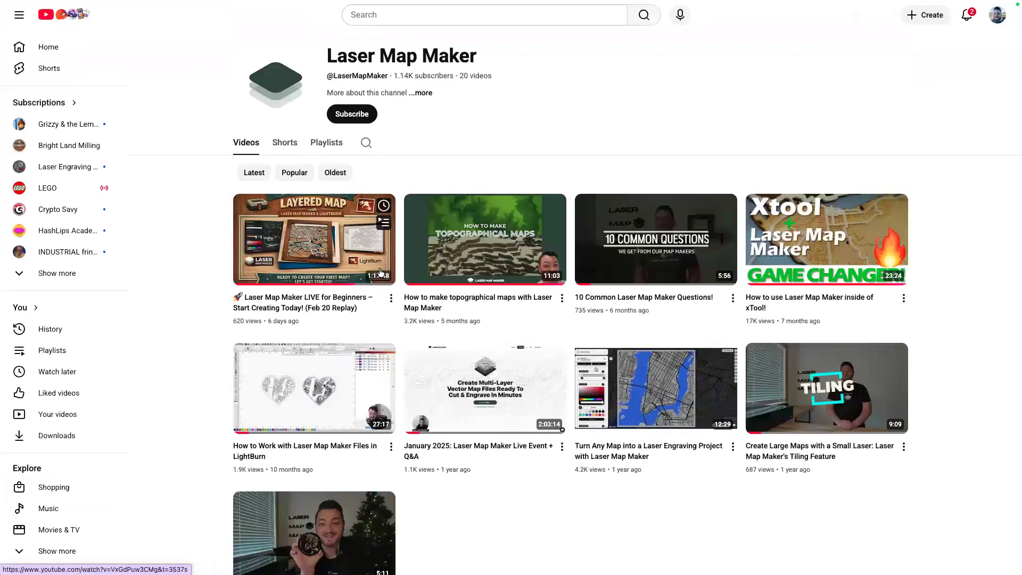
click(390, 447)
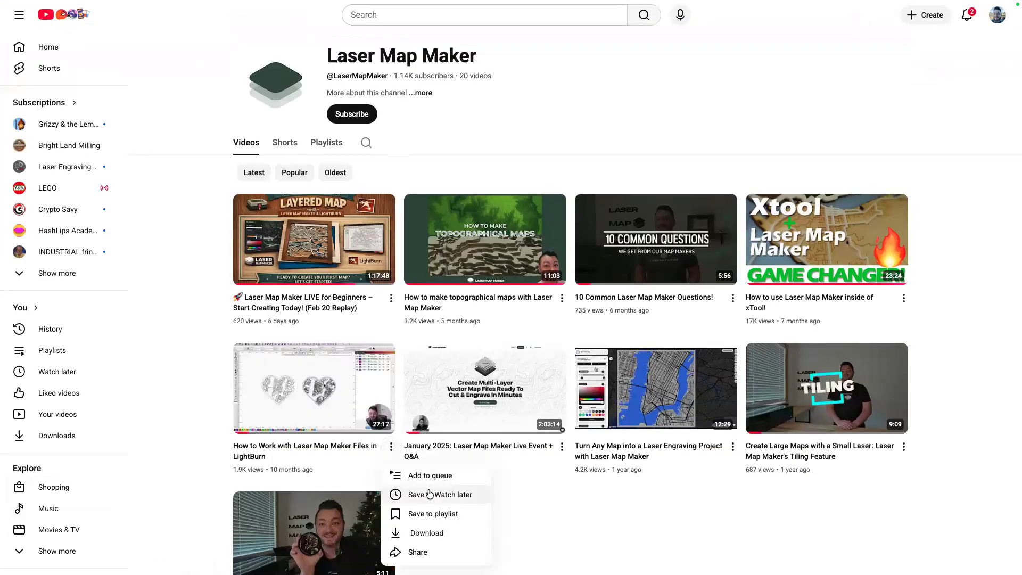
click(425, 553)
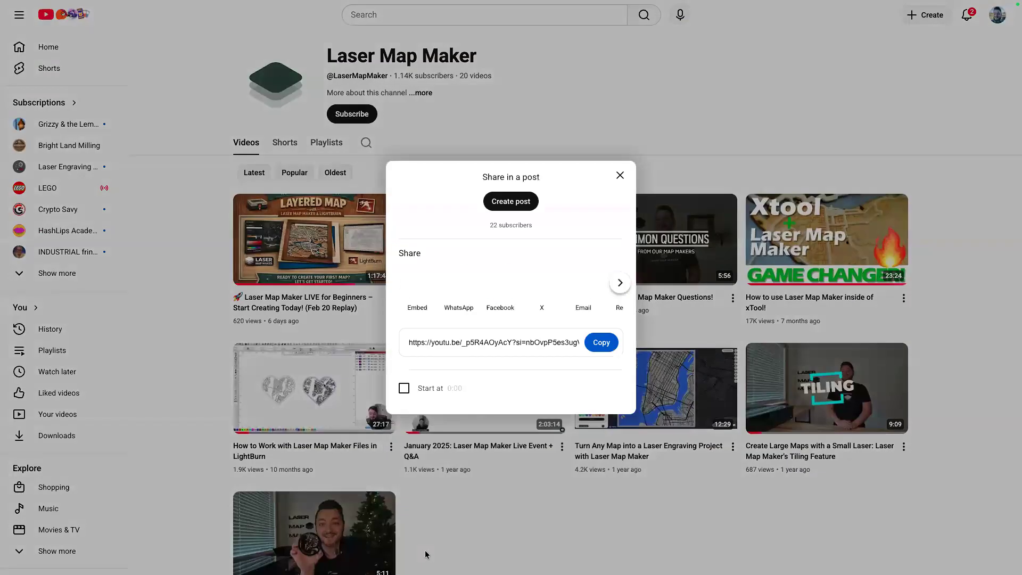
click(601, 342)
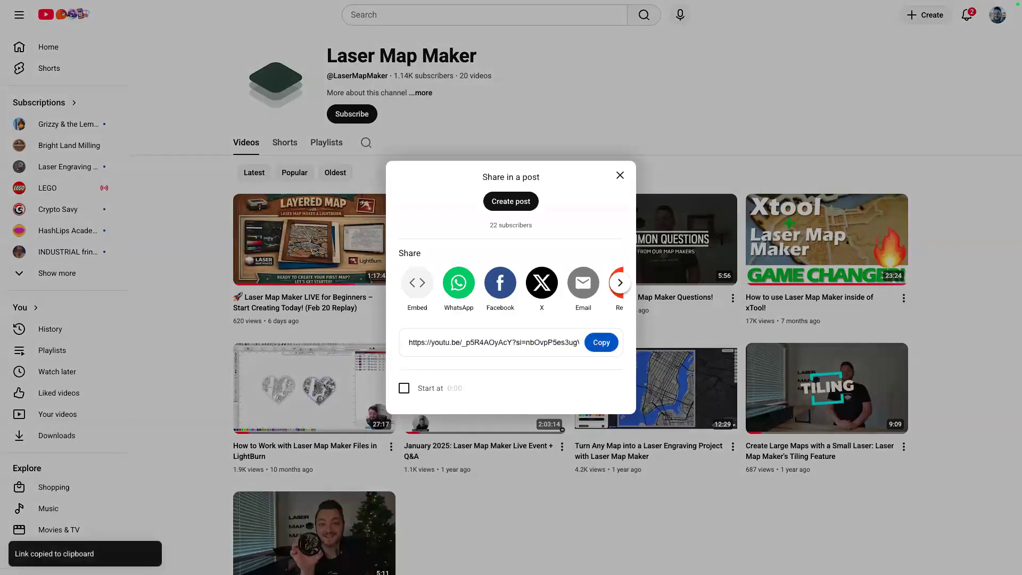
key(Escape)
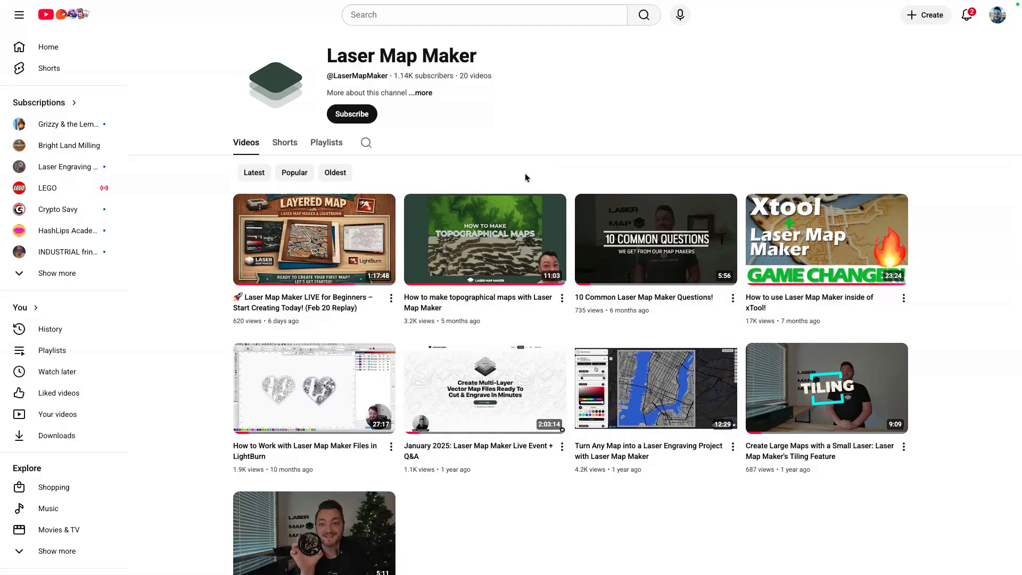
- Close the YouTube channel and the blank browser tab to return to the map studio
mouse_move(341, 3)
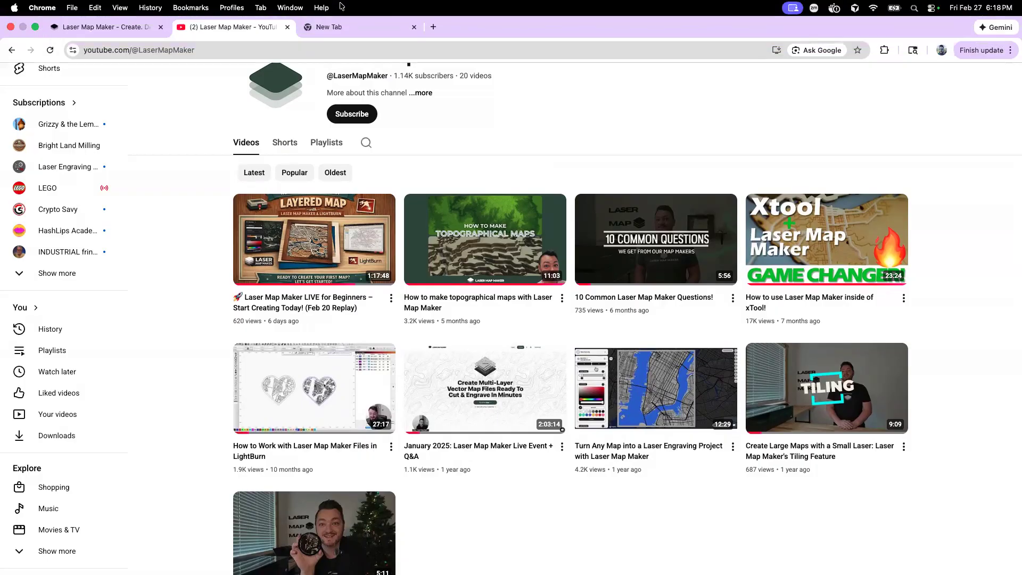
click(286, 27)
click(286, 27)
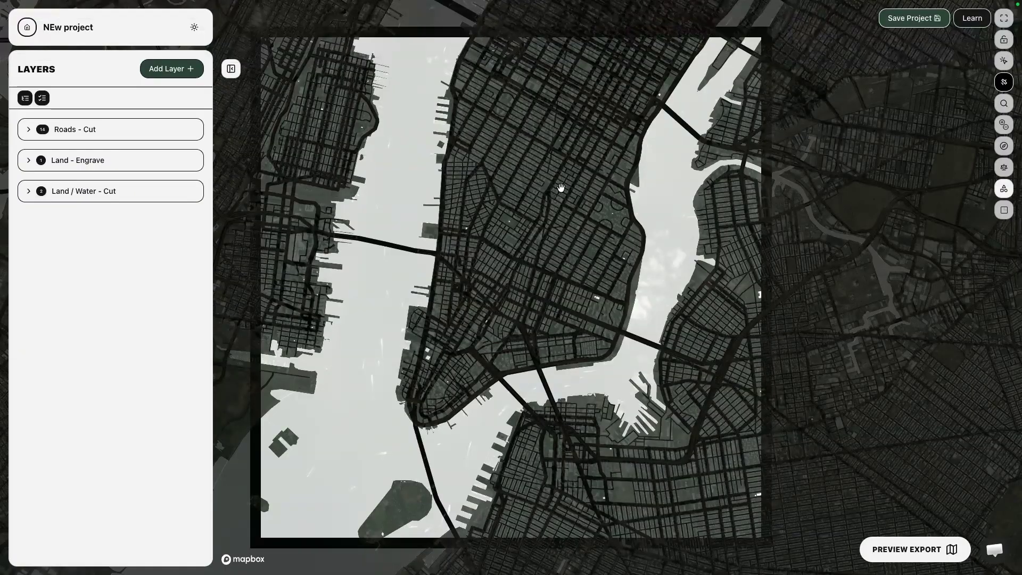
scroll(561, 188, up, 3)
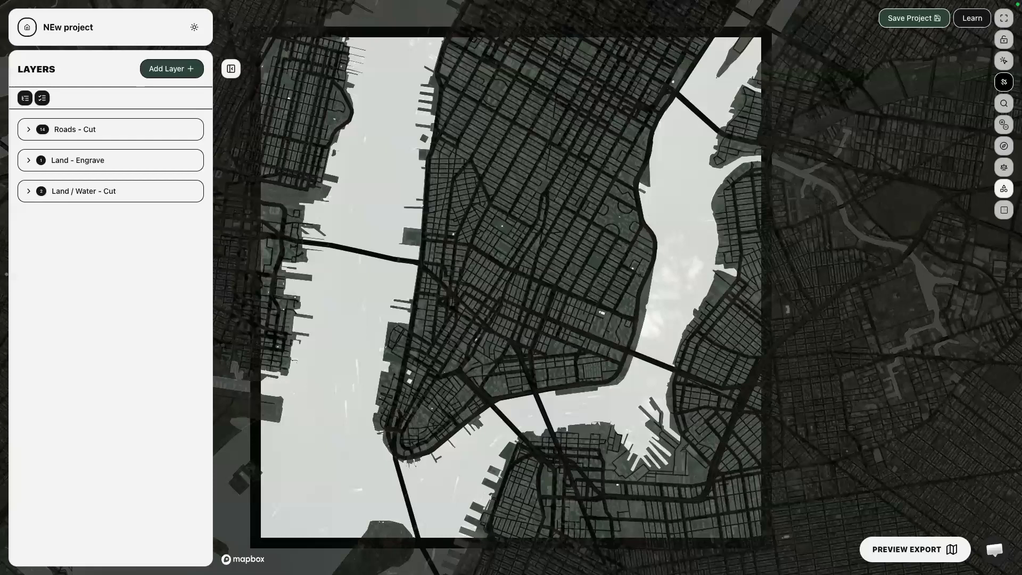
mouse_move(490, 7)
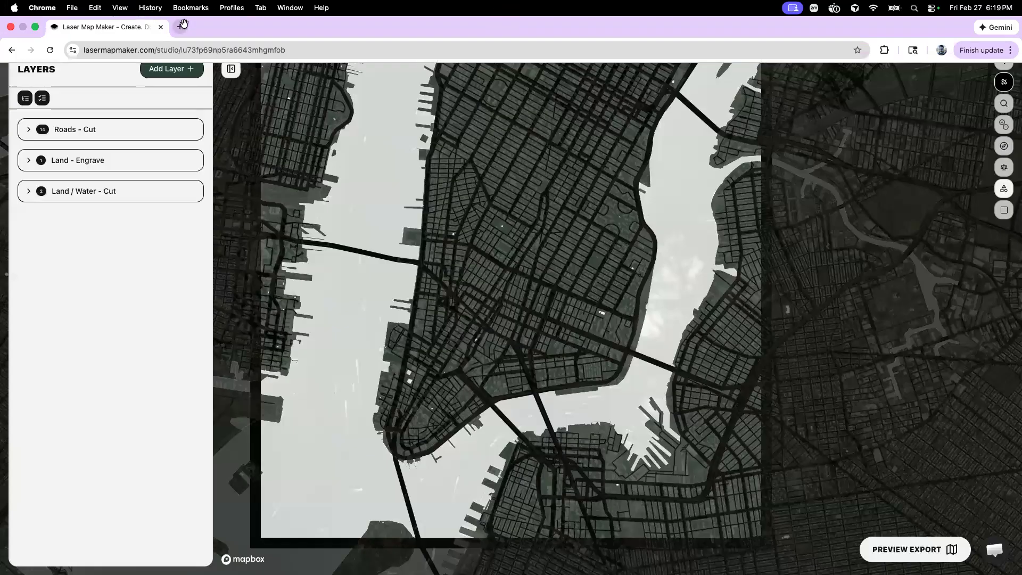
key(ctrl+Left)
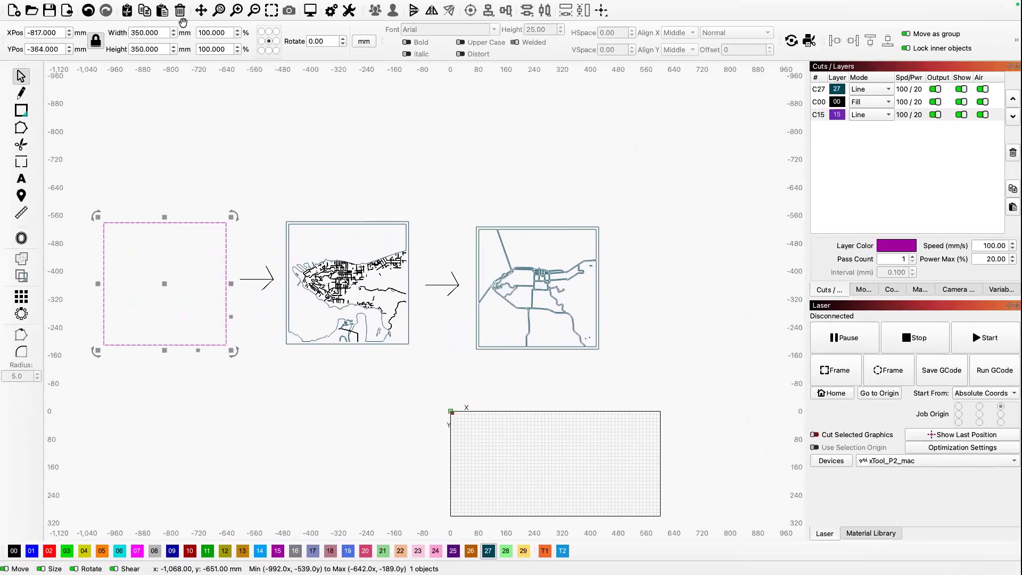
key(ctrl+Right)
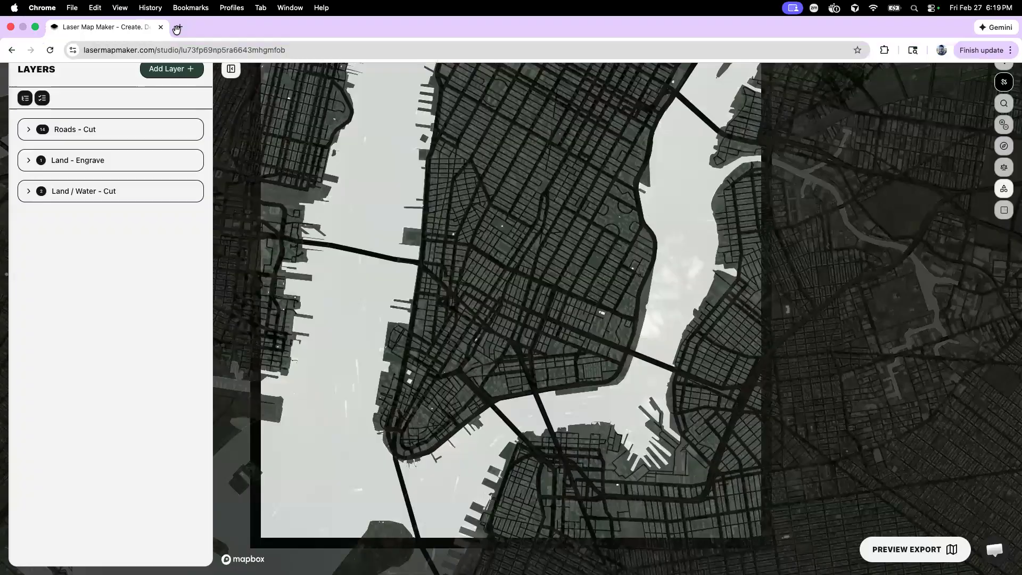
- Open the lasermapmaker.com home page in a new browser tab
click(176, 28)
text(o)
key(BackSpace)
text(laser)
key(Return)
- Search the web for "laser map maker youtube", open the Laser Map Maker channel, and look through its videos
click(222, 49)
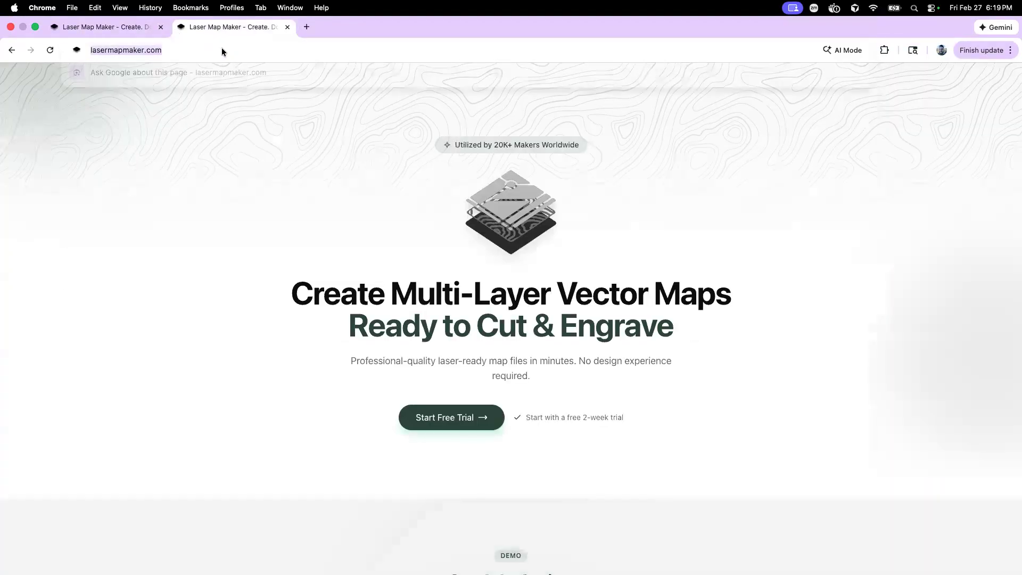
text(laser map maker youtube')
key(Return)
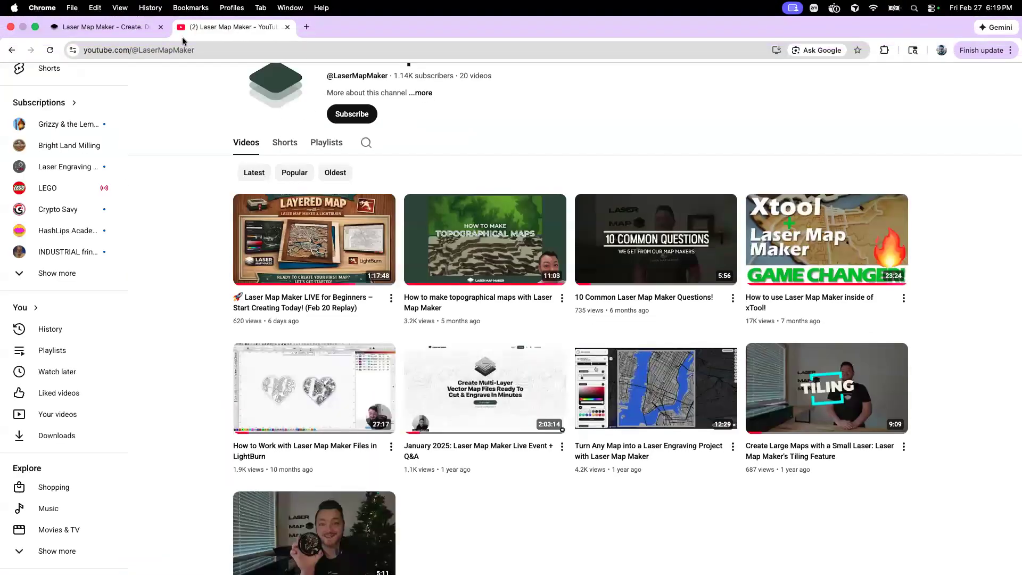
click(180, 49)
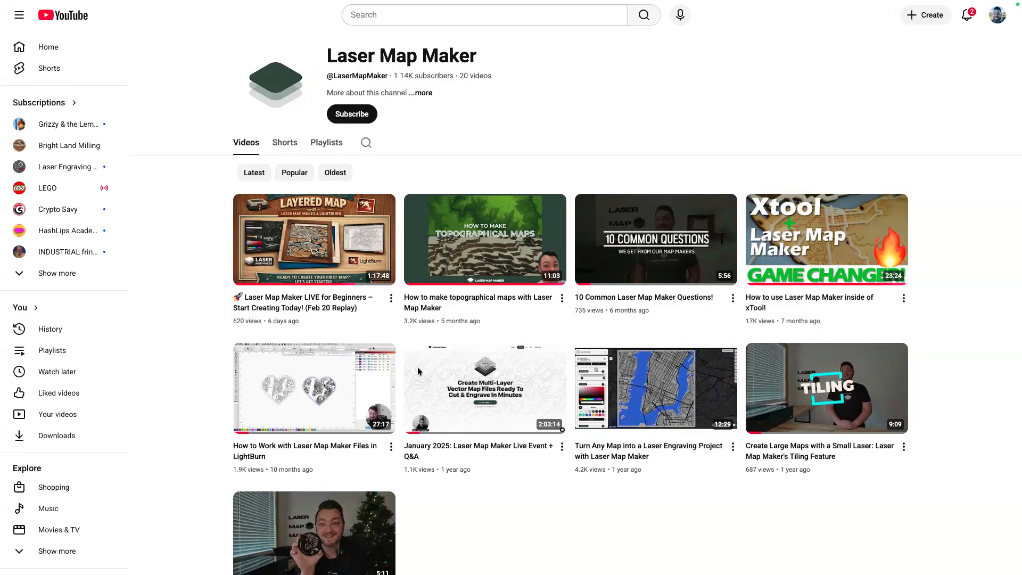
scroll(418, 371, down, 2)
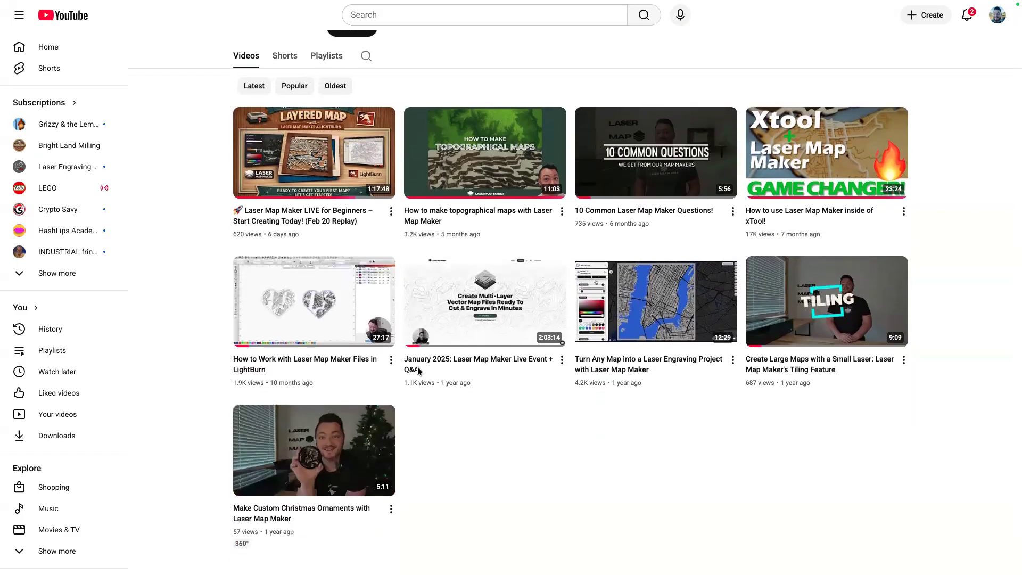